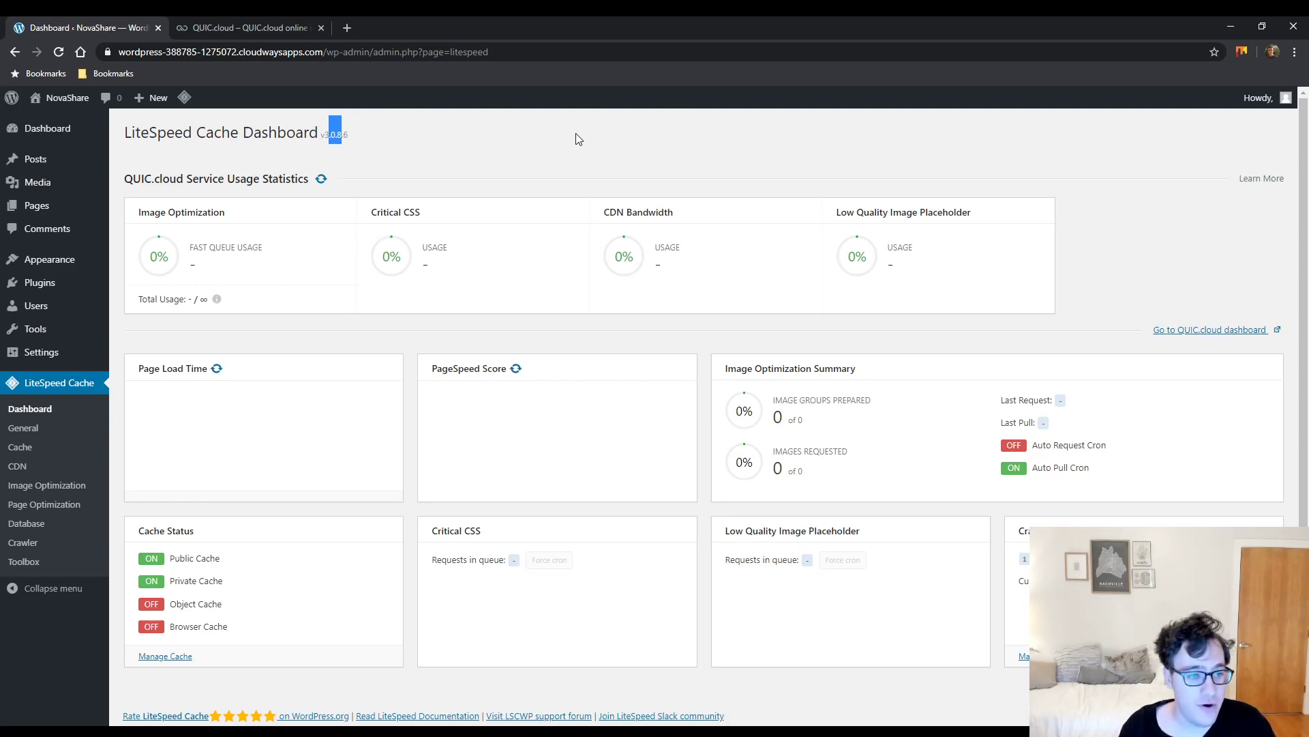
Close the open QUIC.cloud page and reopen the site in a new tab from the QUIC.cloud name on the LiteSpeed Cache dashboard
{"action": "left_click", "coordinate": [265, 34]}
{"action": "left_click", "coordinate": [322, 28]}
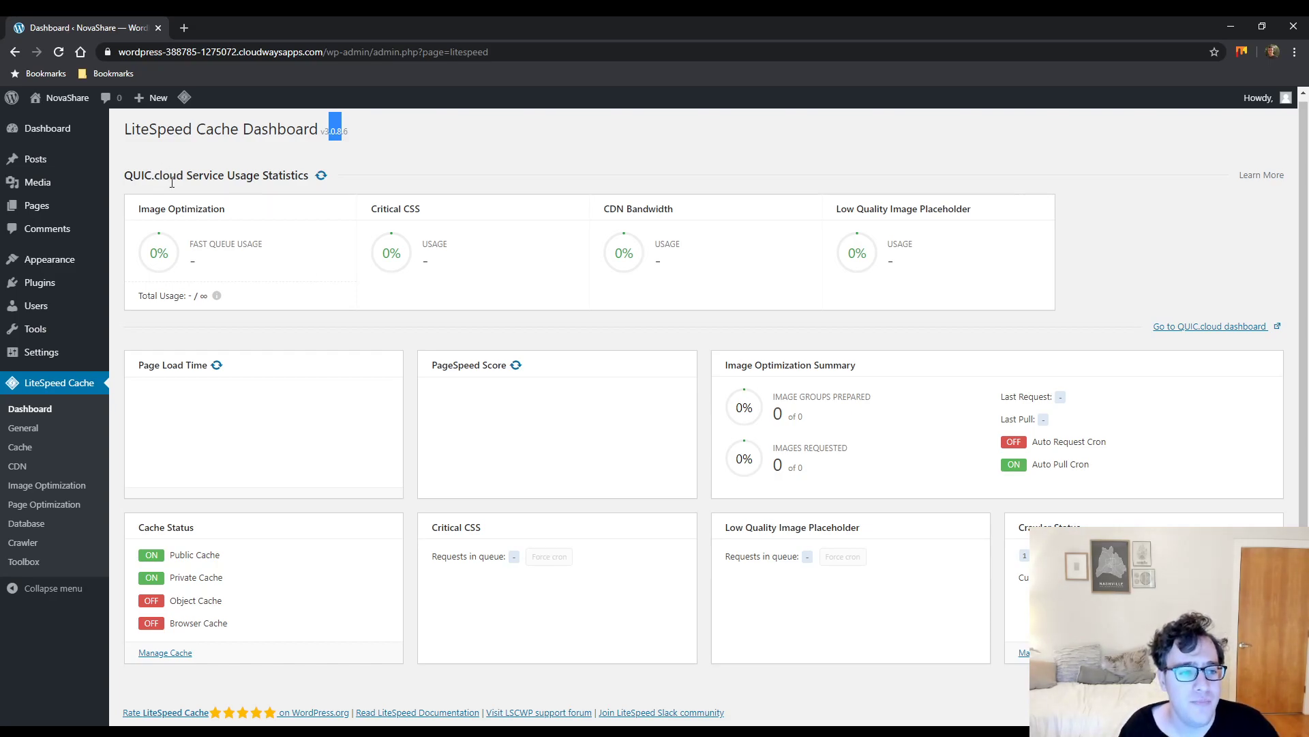
{"action": "left_click_drag", "start_coordinate": [183, 179], "coordinate": [139, 186]}
{"action": "double_click", "coordinate": [127, 176]}
{"action": "right_click", "coordinate": [139, 181]}
{"action": "left_click", "coordinate": [178, 202]}
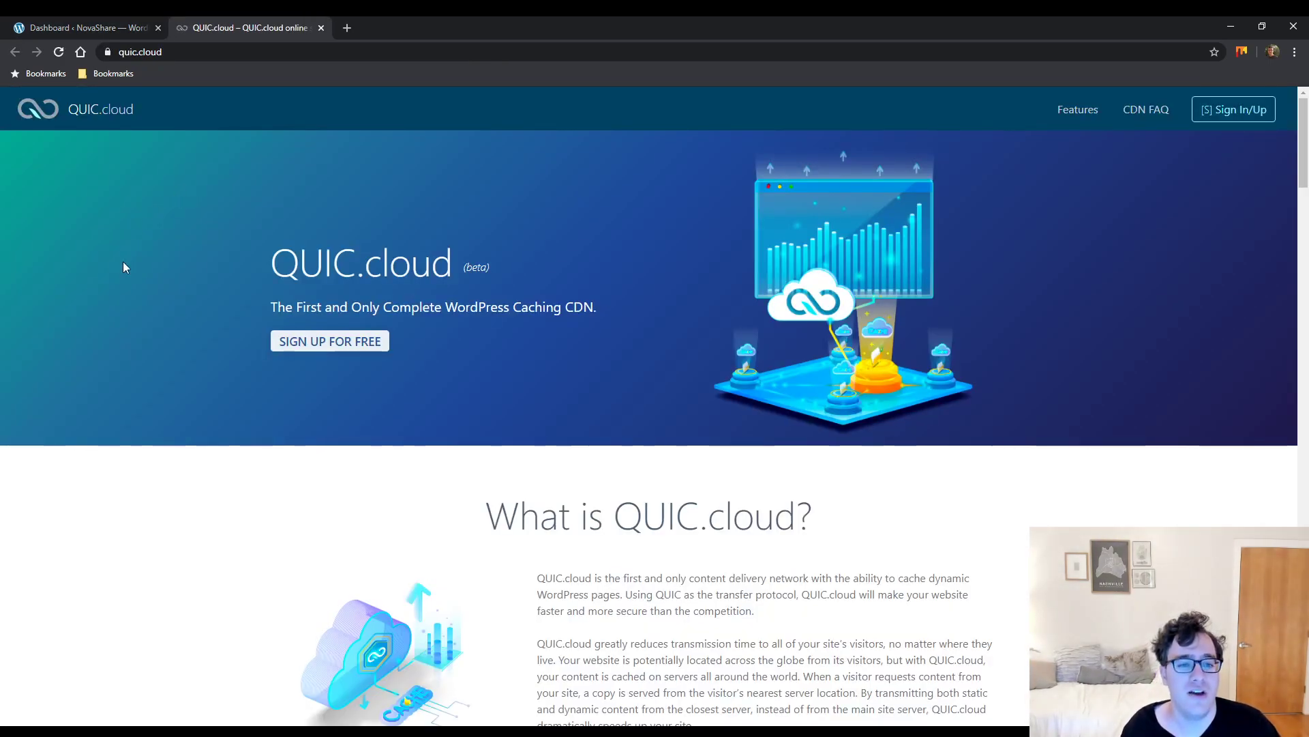
Look through the QUIC.cloud homepage, covering its description, features, network figures, CDN advantages, WordPress services and sign-up steps
{"action": "scroll", "coordinate": [232, 300], "scroll_direction": "down", "scroll_amount": 4}
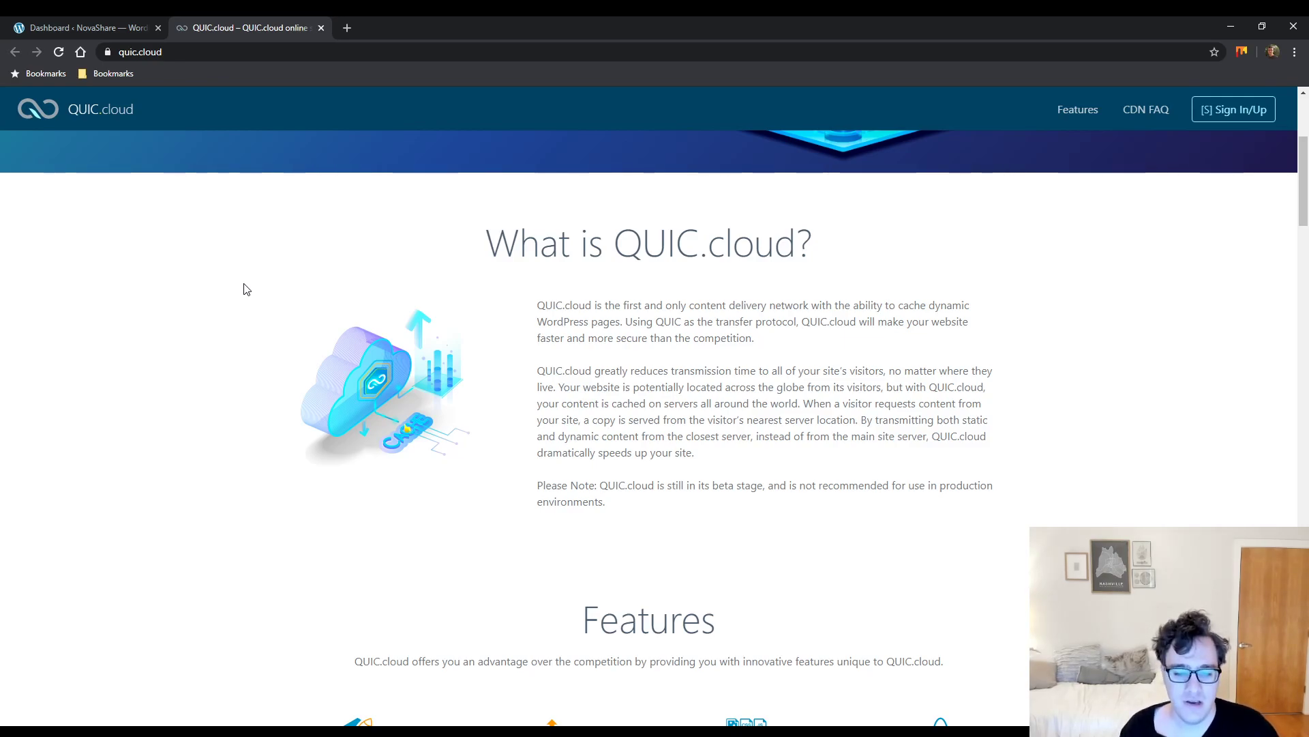
{"action": "scroll", "coordinate": [238, 300], "scroll_direction": "down", "scroll_amount": 5}
{"action": "scroll", "coordinate": [239, 319], "scroll_direction": "down", "scroll_amount": 1}
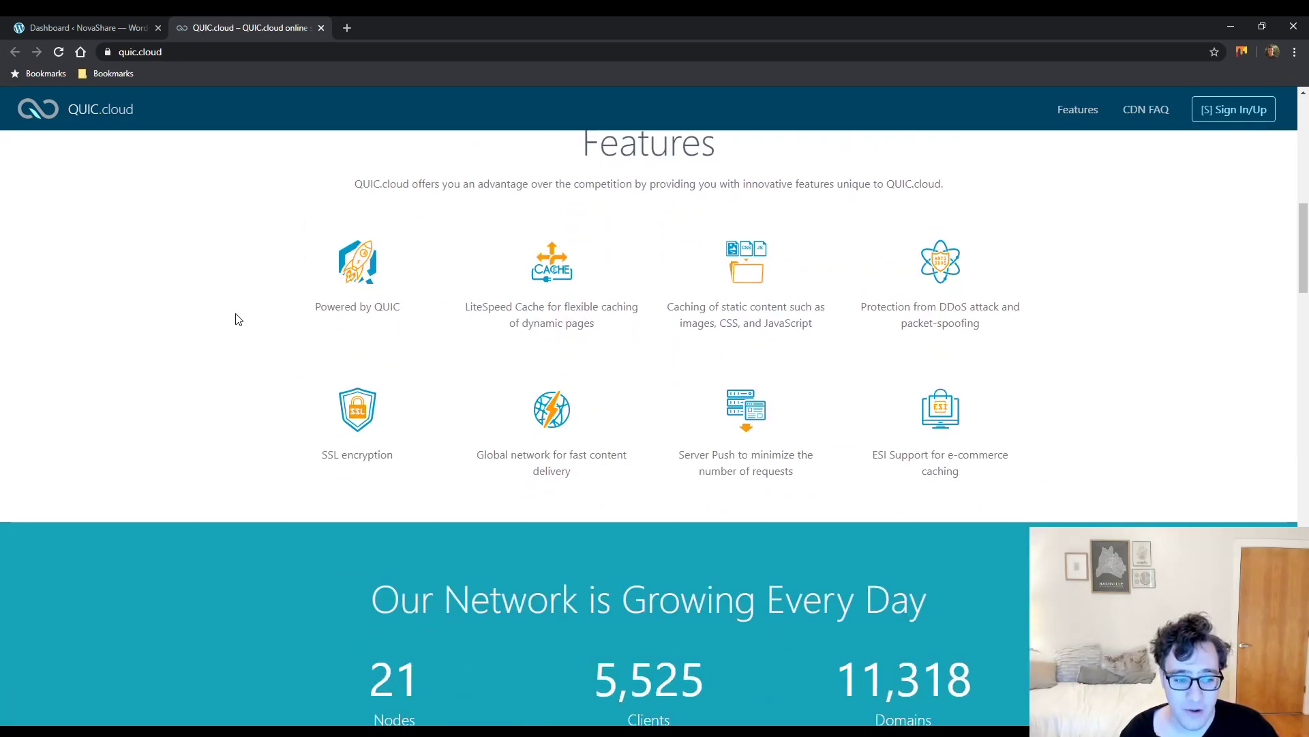
{"action": "scroll", "coordinate": [1198, 134], "scroll_direction": "down", "scroll_amount": 15}
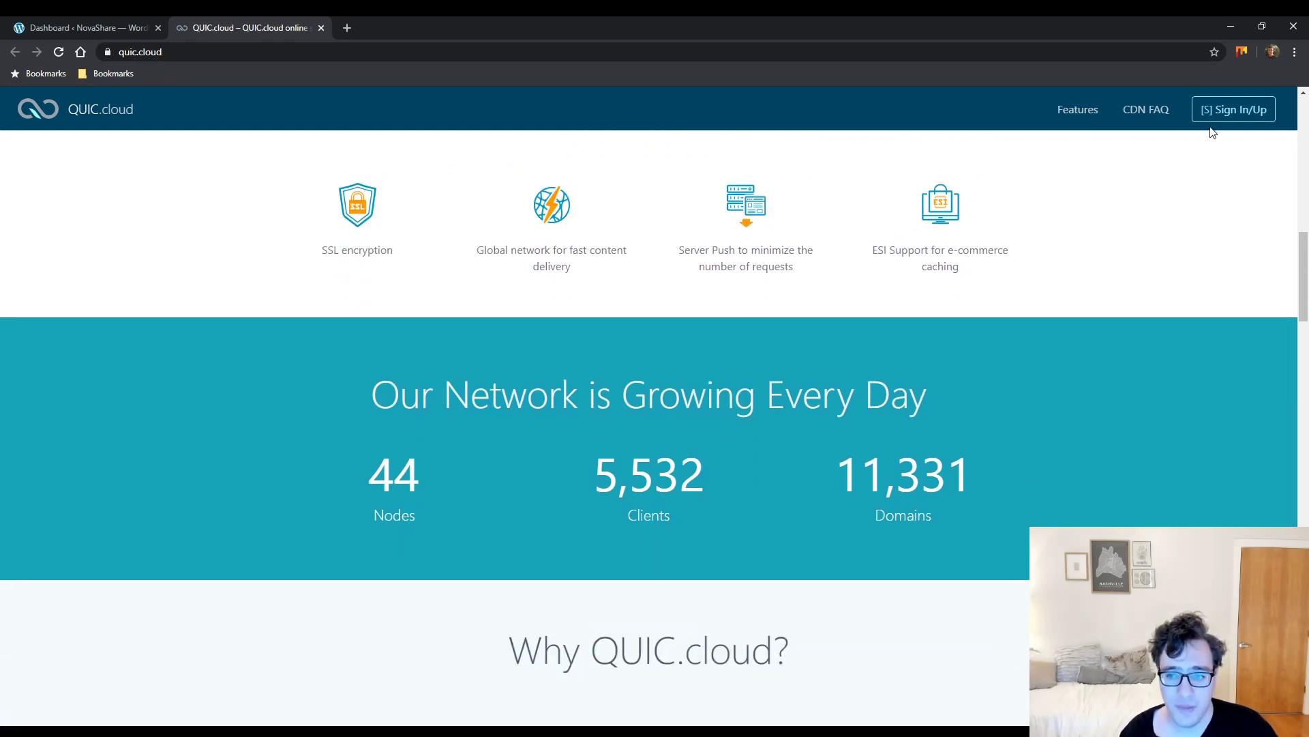
{"action": "scroll", "coordinate": [1123, 186], "scroll_direction": "down", "scroll_amount": 5}
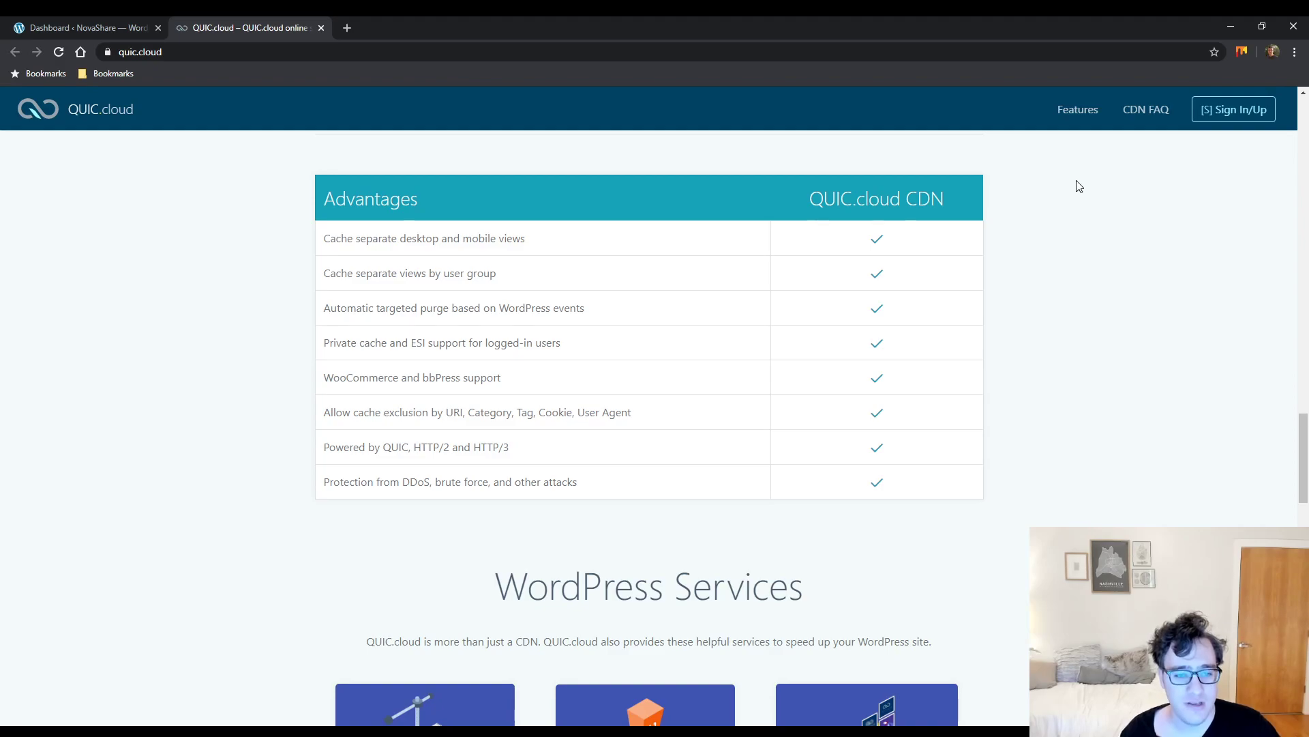
{"action": "scroll", "coordinate": [1054, 186], "scroll_direction": "down", "scroll_amount": 2}
{"action": "scroll", "coordinate": [1048, 185], "scroll_direction": "down", "scroll_amount": 6}
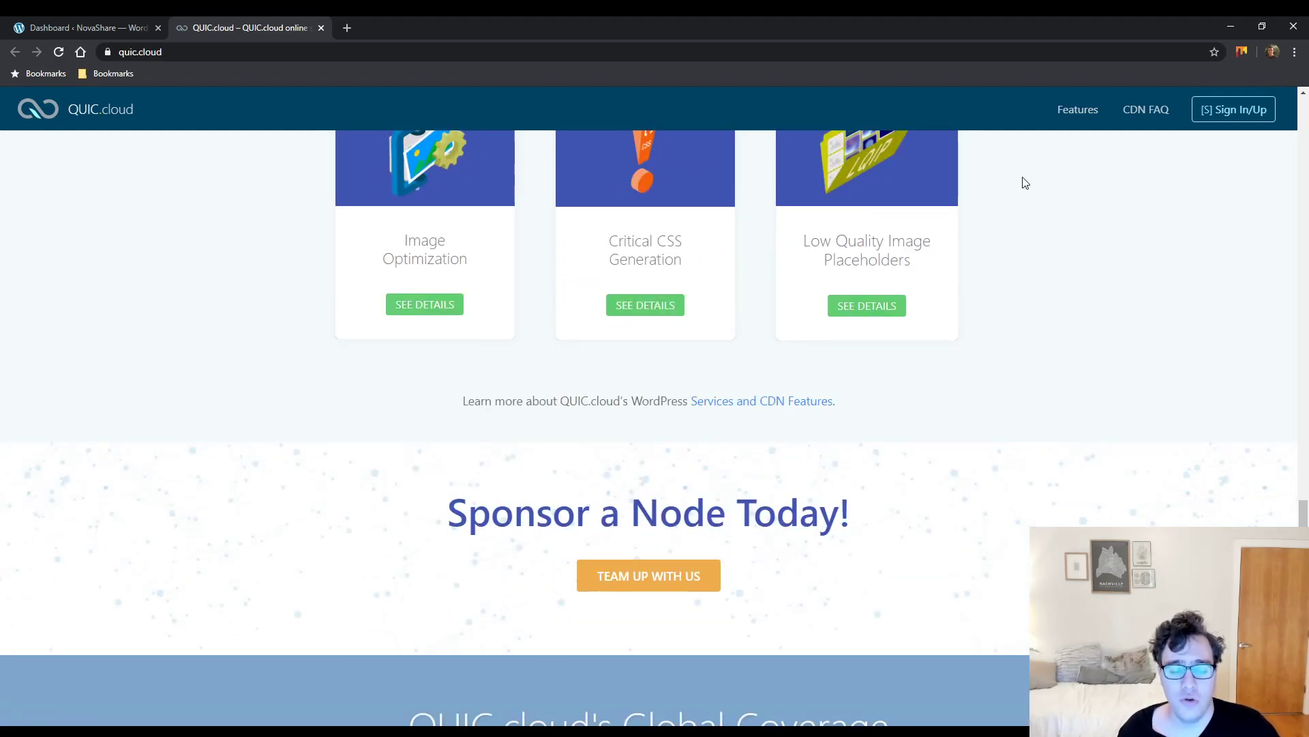
{"action": "scroll", "coordinate": [911, 225], "scroll_direction": "up", "scroll_amount": 3}
{"action": "scroll", "coordinate": [911, 225], "scroll_direction": "up", "scroll_amount": 3}
{"action": "scroll", "coordinate": [915, 219], "scroll_direction": "down", "scroll_amount": 7}
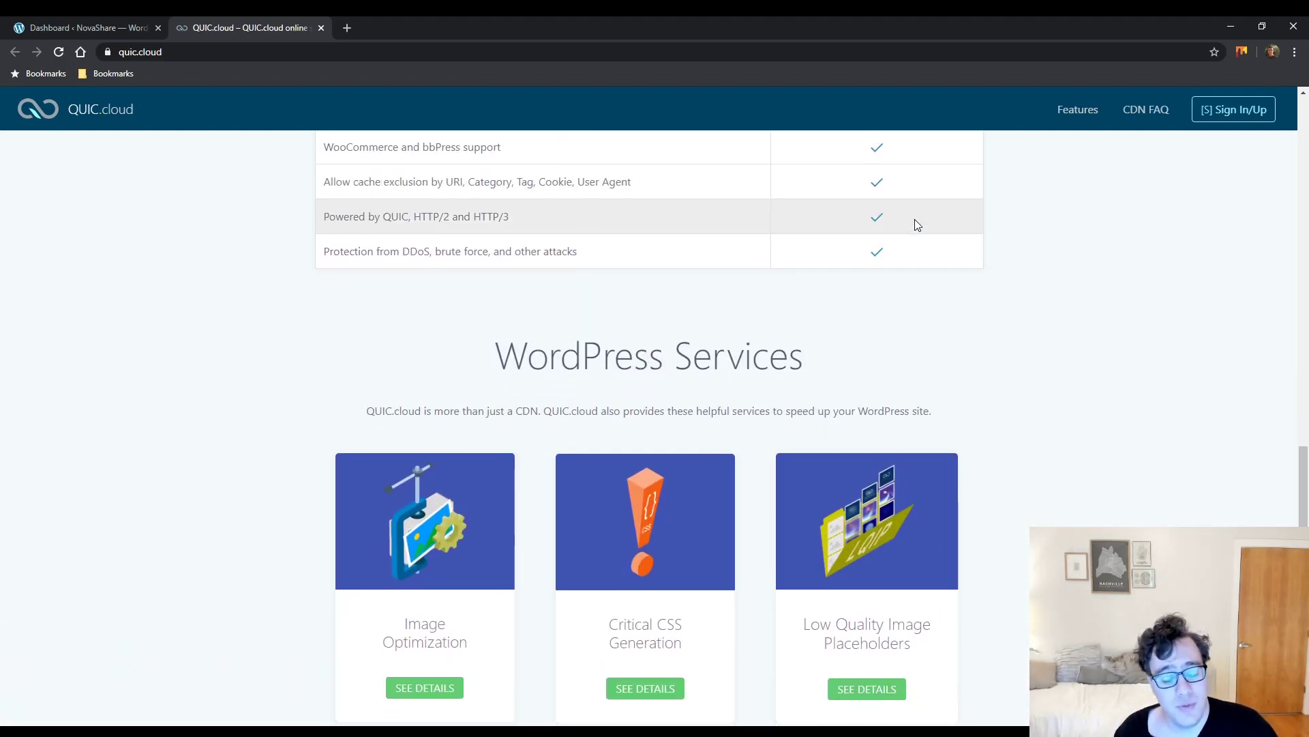
{"action": "scroll", "coordinate": [917, 232], "scroll_direction": "down", "scroll_amount": 12}
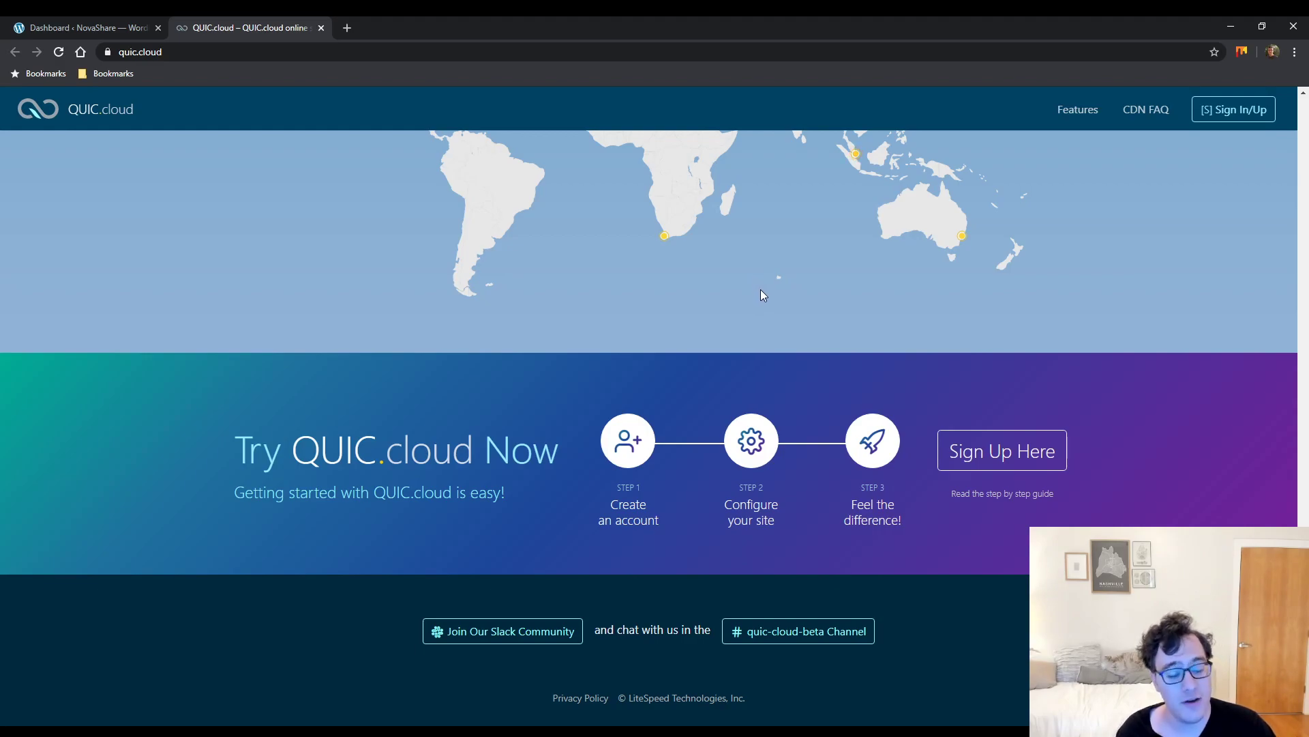
Return to the LiteSpeed Cache dashboard, refresh the Page Load Time and read the resulting notice
{"action": "left_click", "coordinate": [47, 26]}
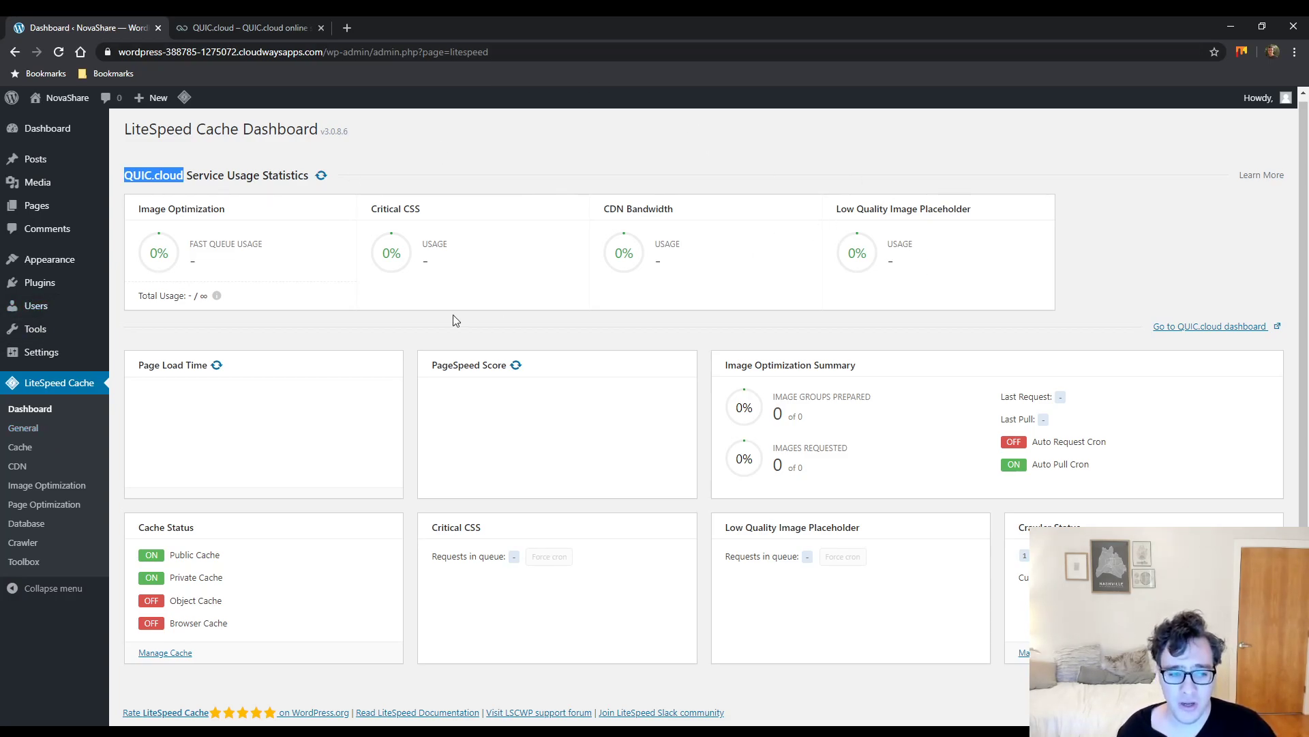
{"action": "left_click", "coordinate": [216, 365]}
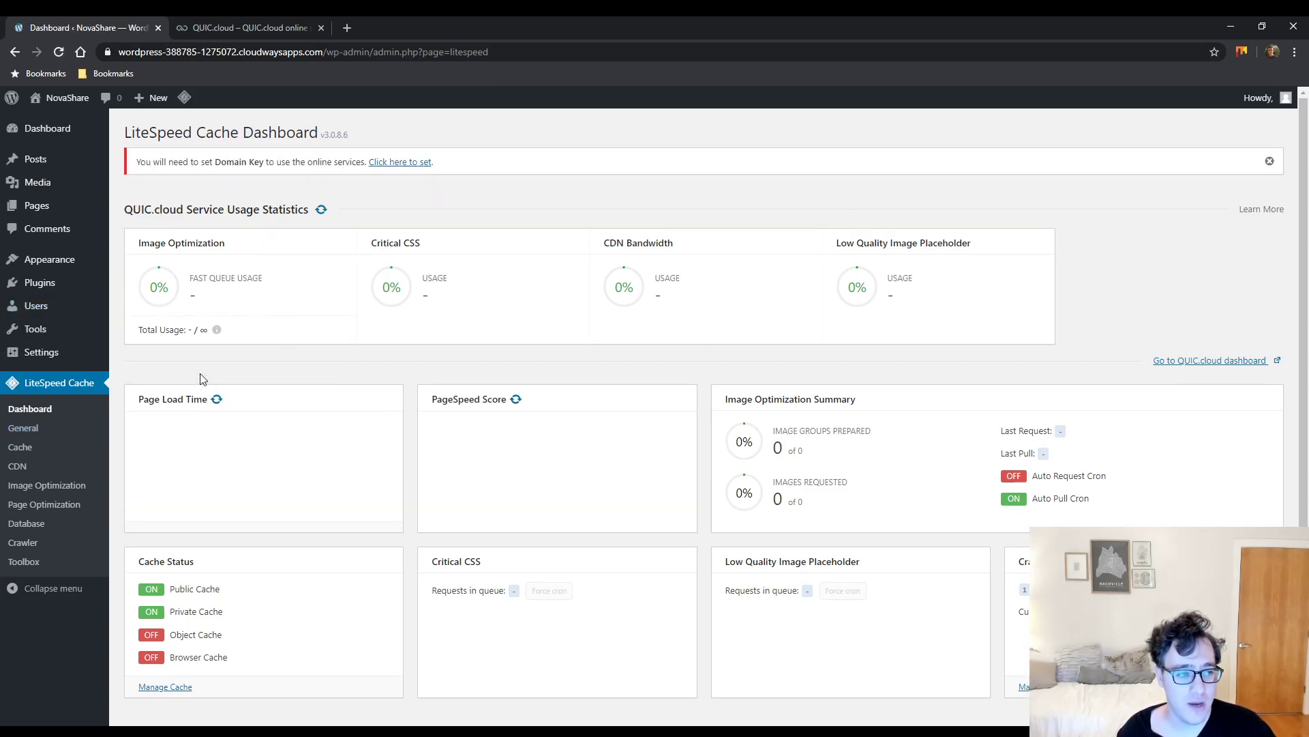
{"action": "left_click_drag", "start_coordinate": [332, 162], "coordinate": [221, 164]}
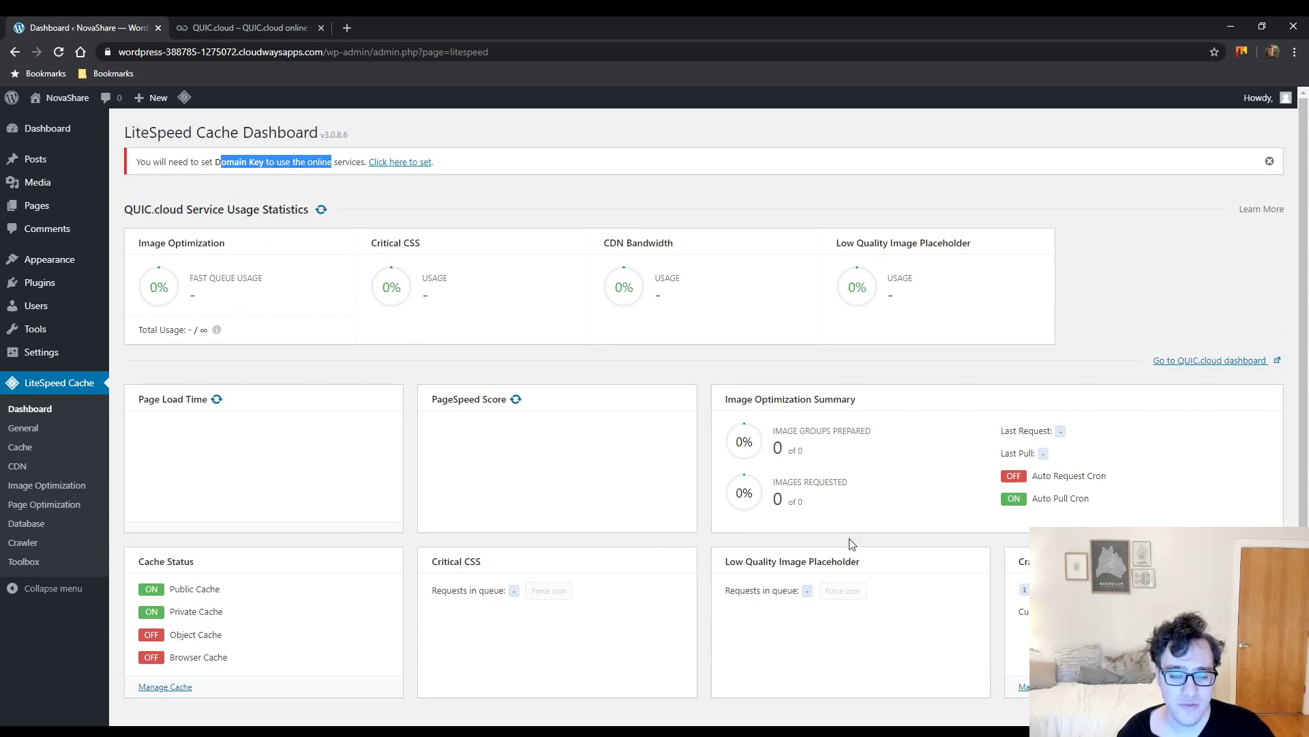
Open the LiteSpeed Cache General settings and review the Domain Key requirement and the Notifications option
{"action": "scroll", "coordinate": [399, 535], "scroll_direction": "down", "scroll_amount": 1}
{"action": "left_click", "coordinate": [27, 431]}
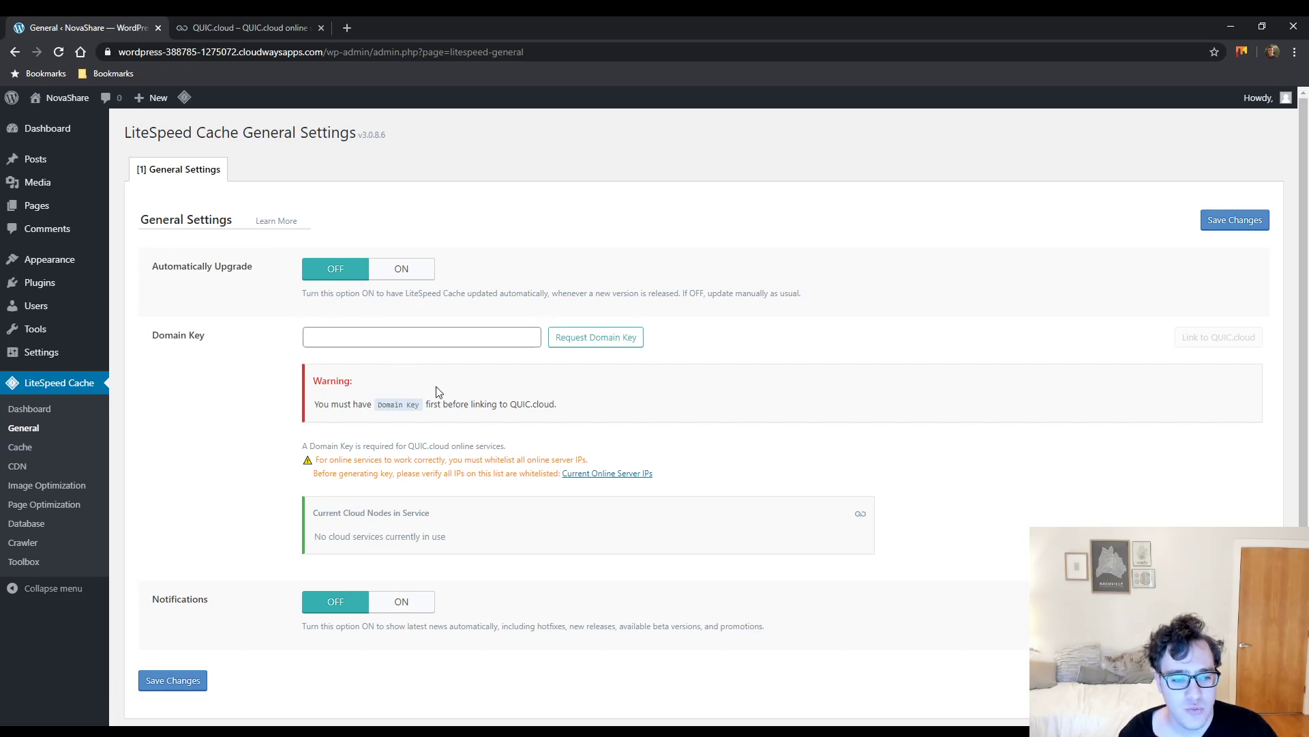
{"action": "left_click_drag", "start_coordinate": [403, 406], "coordinate": [566, 409]}
{"action": "left_click", "coordinate": [545, 415]}
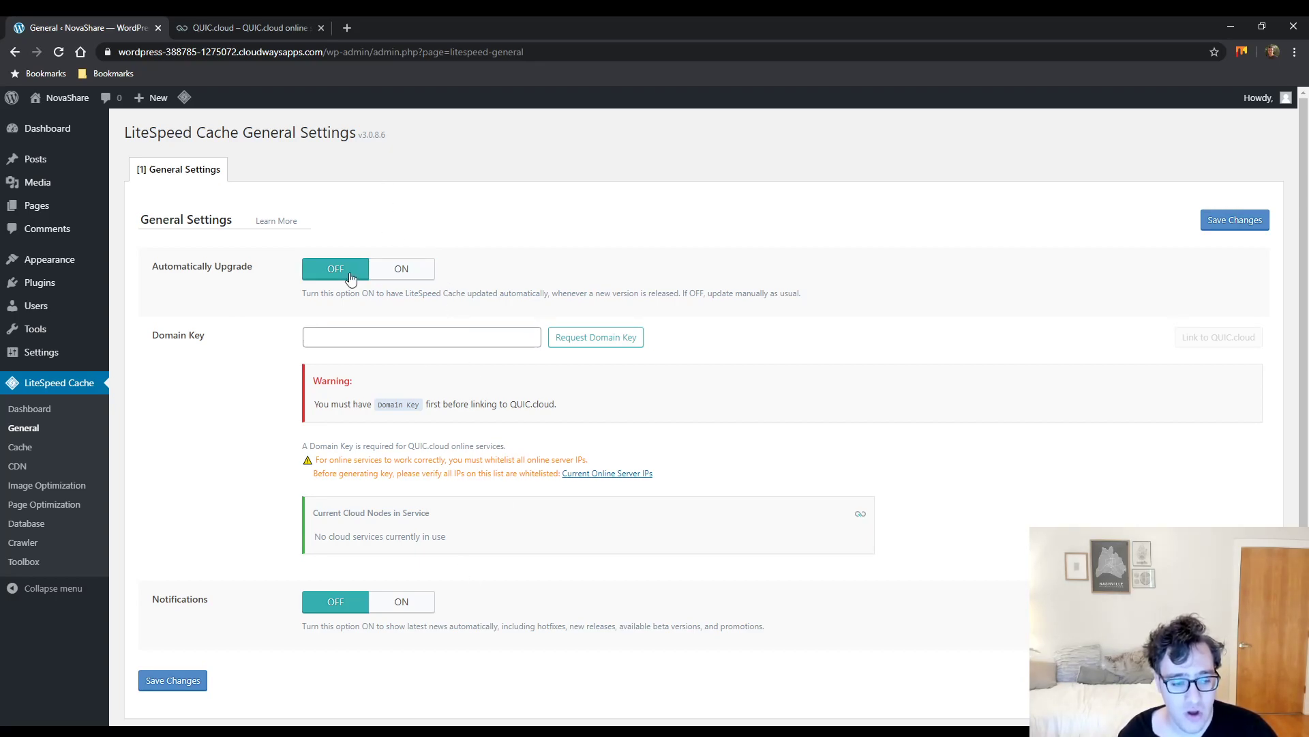
{"action": "scroll", "coordinate": [341, 444], "scroll_direction": "down", "scroll_amount": 1}
{"action": "left_click_drag", "start_coordinate": [330, 592], "coordinate": [591, 593]}
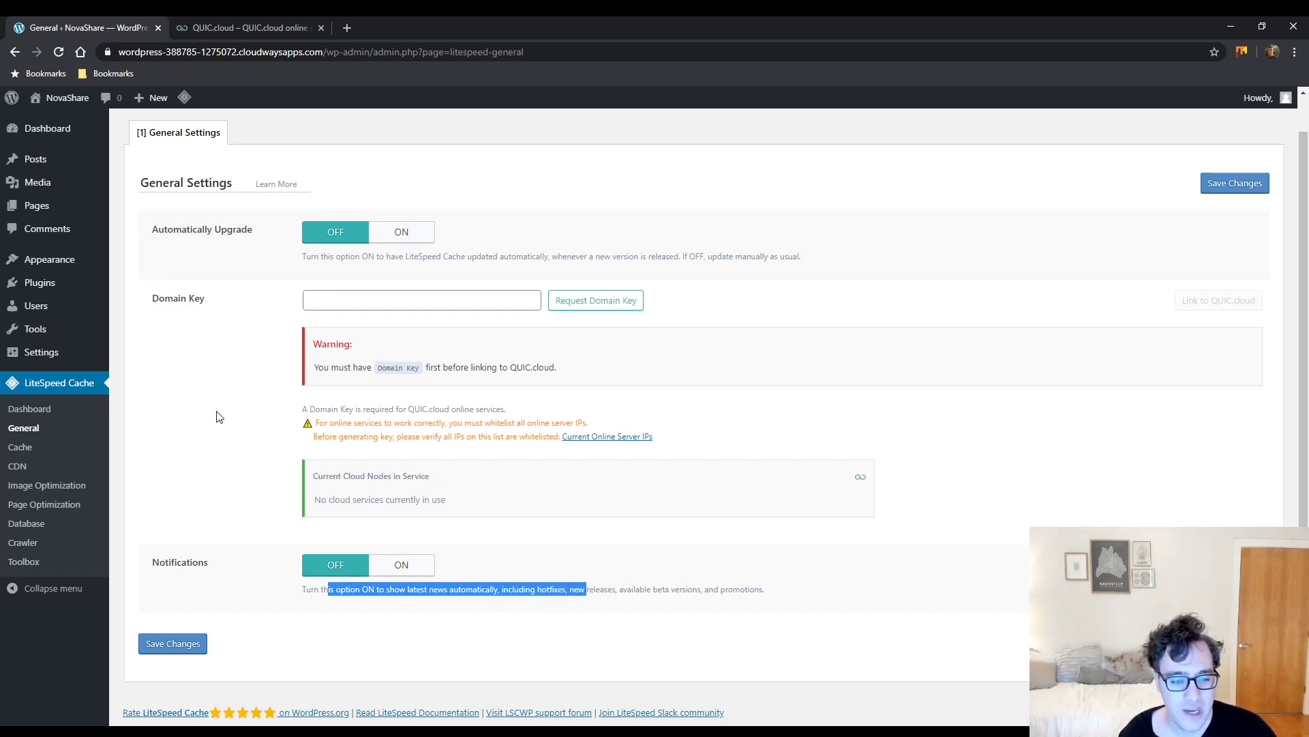
Open the LiteSpeed Cache cache settings and review the warning and the cache control options
{"action": "left_click", "coordinate": [21, 450]}
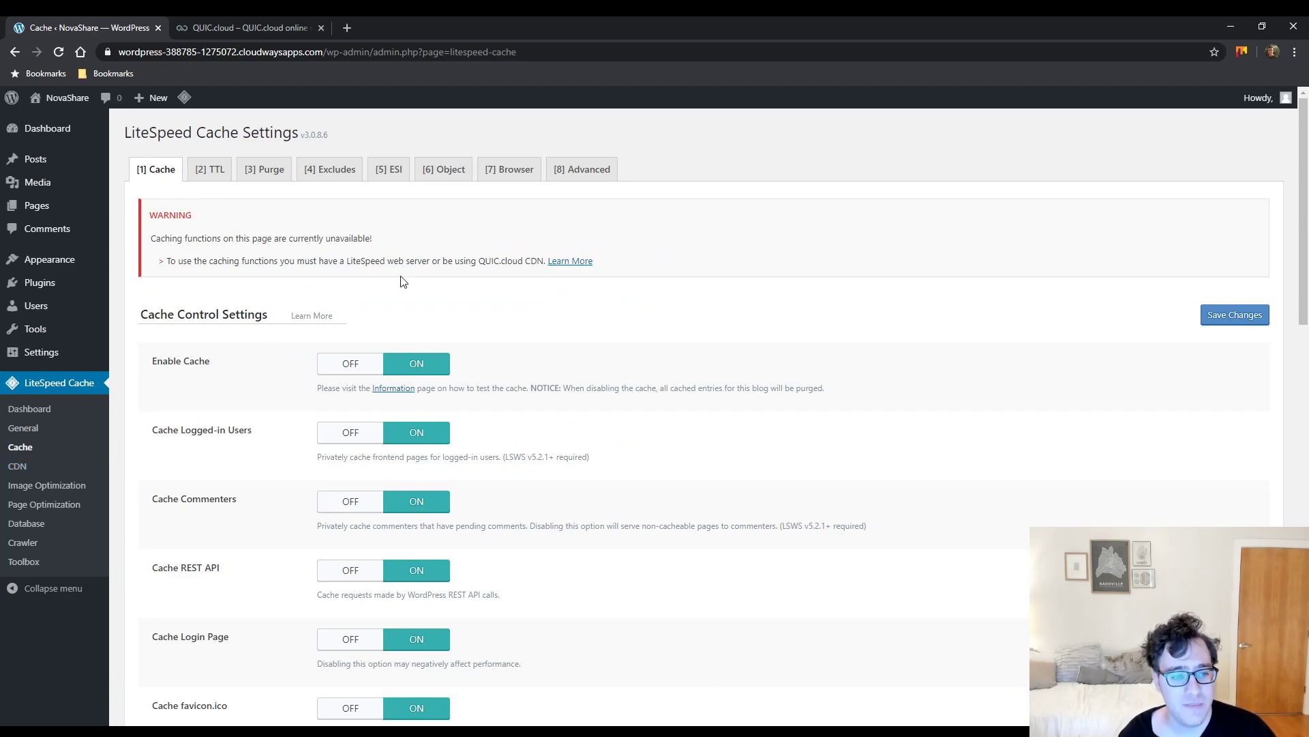
{"action": "left_click_drag", "start_coordinate": [480, 261], "coordinate": [527, 261]}
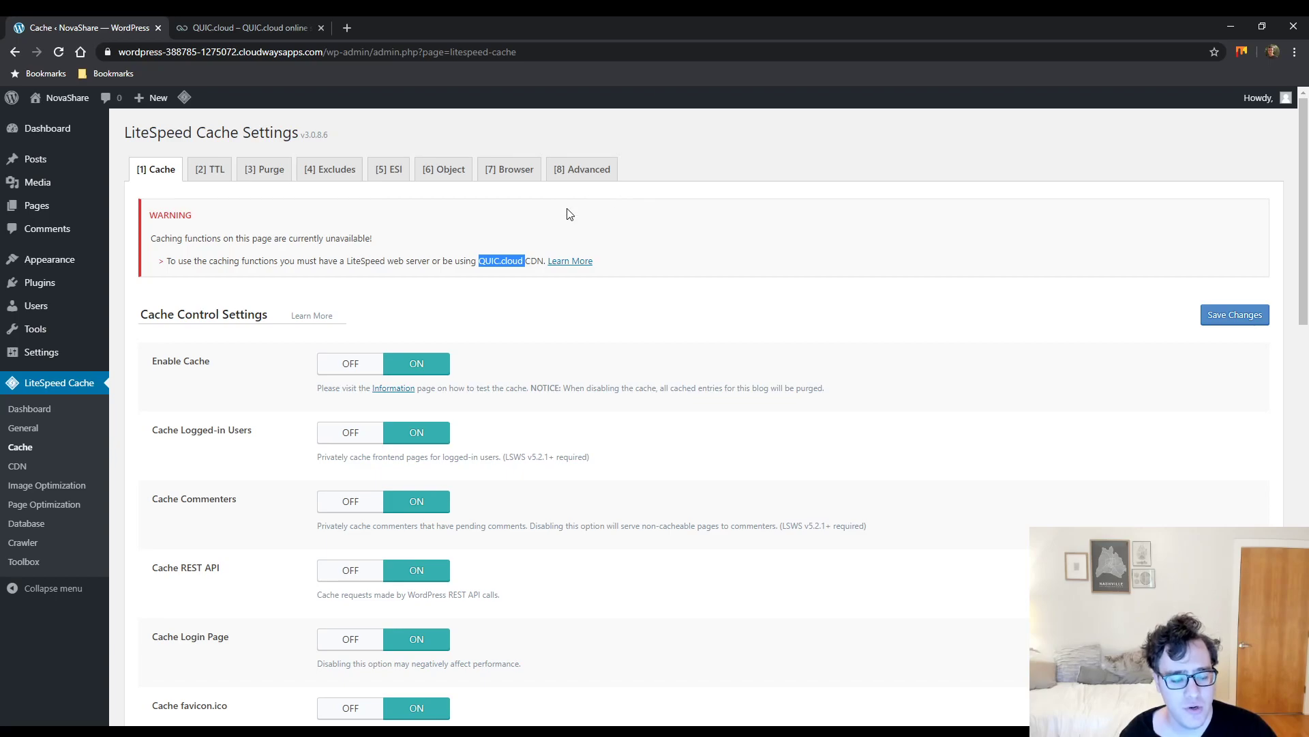
{"action": "scroll", "coordinate": [506, 188], "scroll_direction": "down", "scroll_amount": 4}
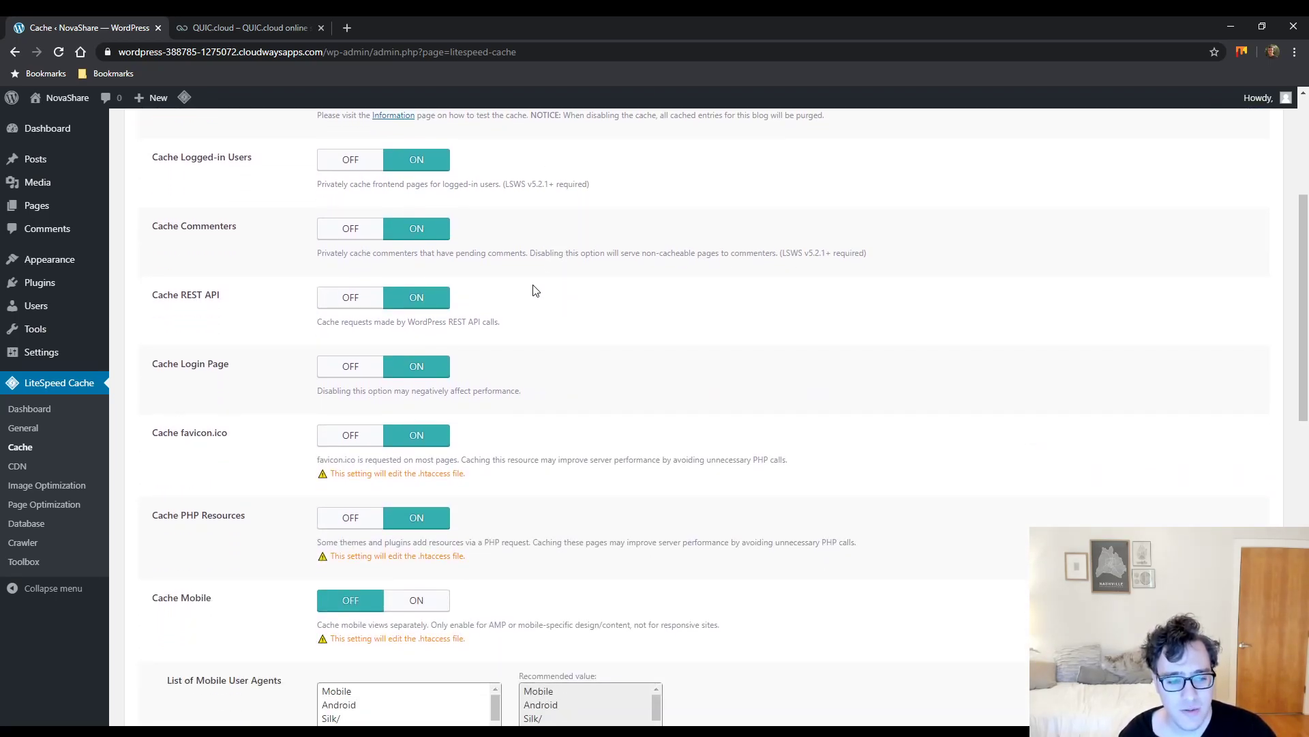
{"action": "scroll", "coordinate": [477, 314], "scroll_direction": "up", "scroll_amount": 4}
{"action": "scroll", "coordinate": [361, 355], "scroll_direction": "down", "scroll_amount": 2}
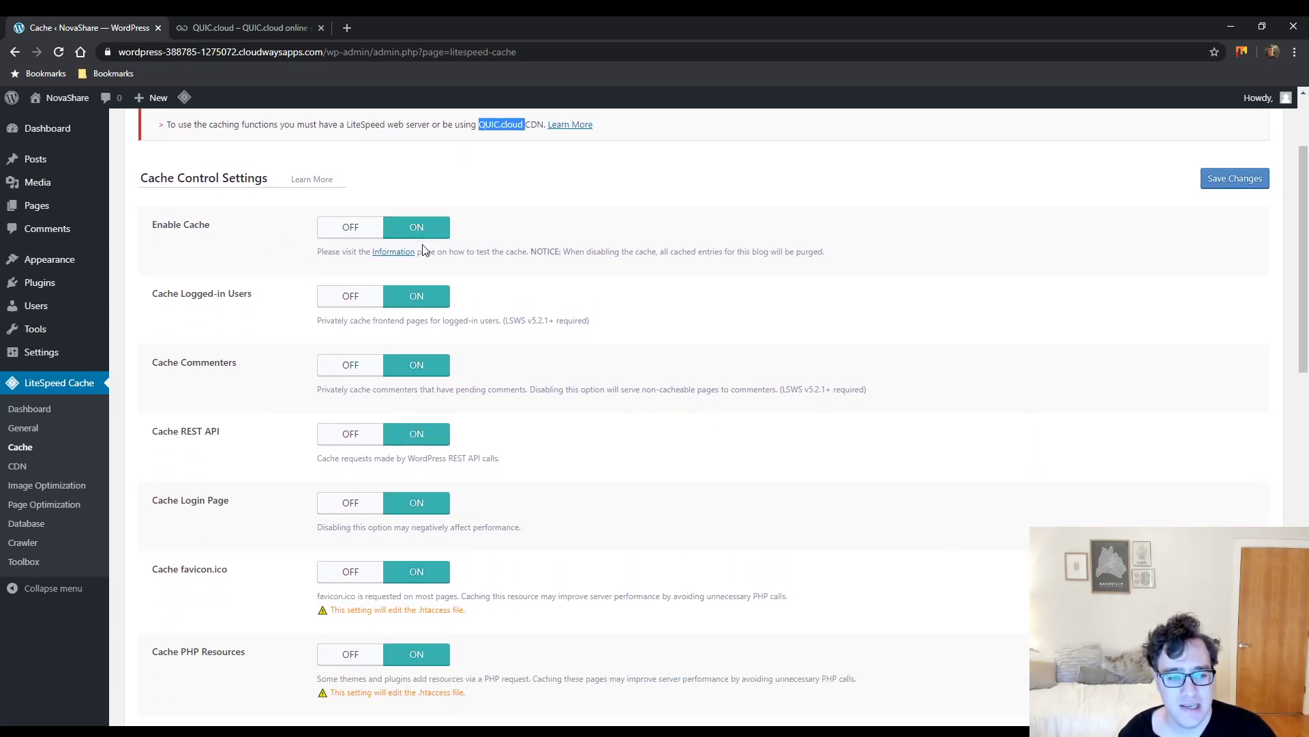
Turn Cache Logged-in Users off in the cache control settings
{"action": "left_click_drag", "start_coordinate": [280, 294], "coordinate": [161, 296]}
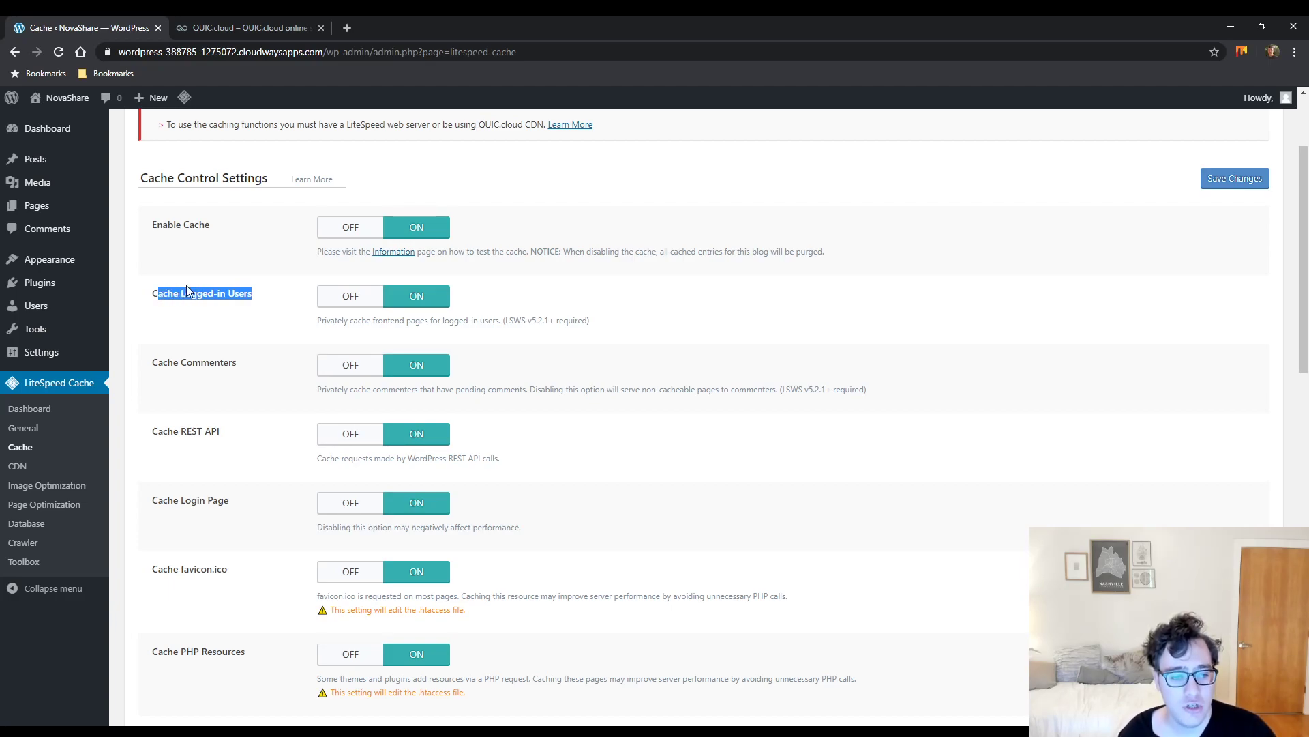
{"action": "scroll", "coordinate": [276, 252], "scroll_direction": "down", "scroll_amount": 2}
{"action": "scroll", "coordinate": [361, 246], "scroll_direction": "up", "scroll_amount": 2}
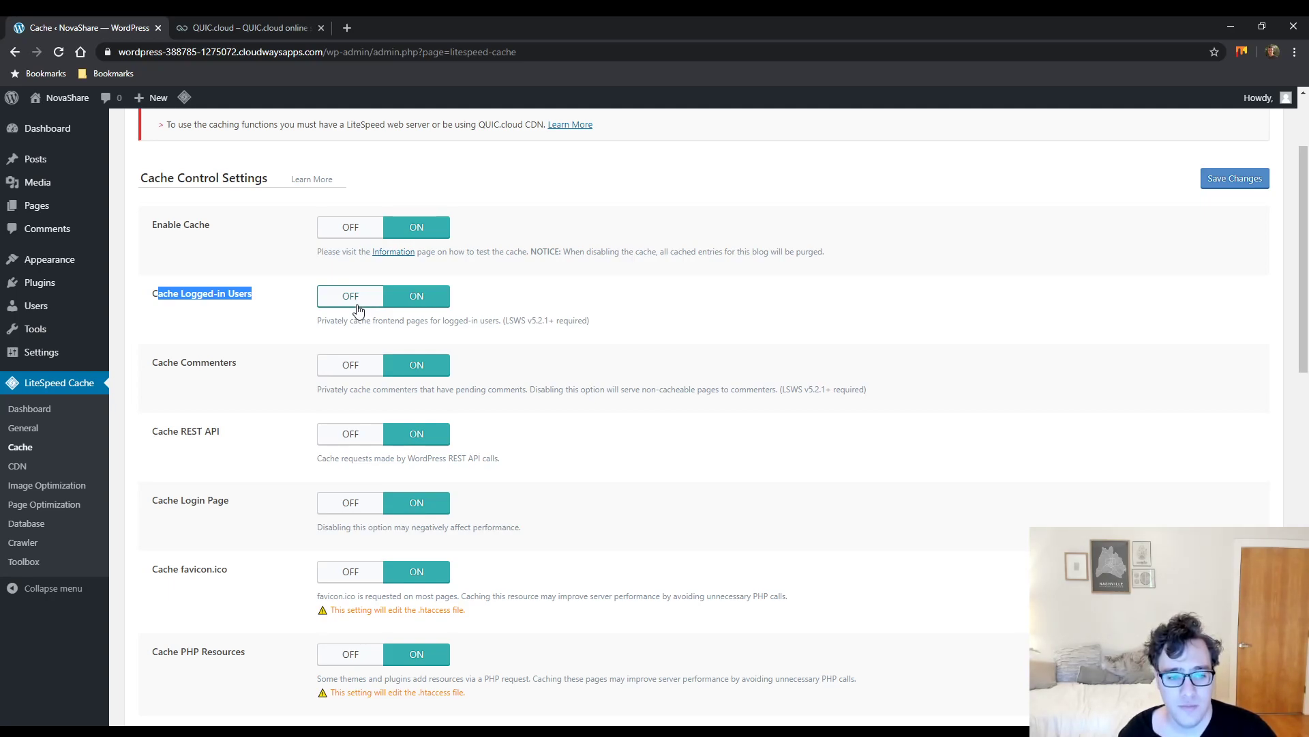
{"action": "left_click", "coordinate": [250, 312]}
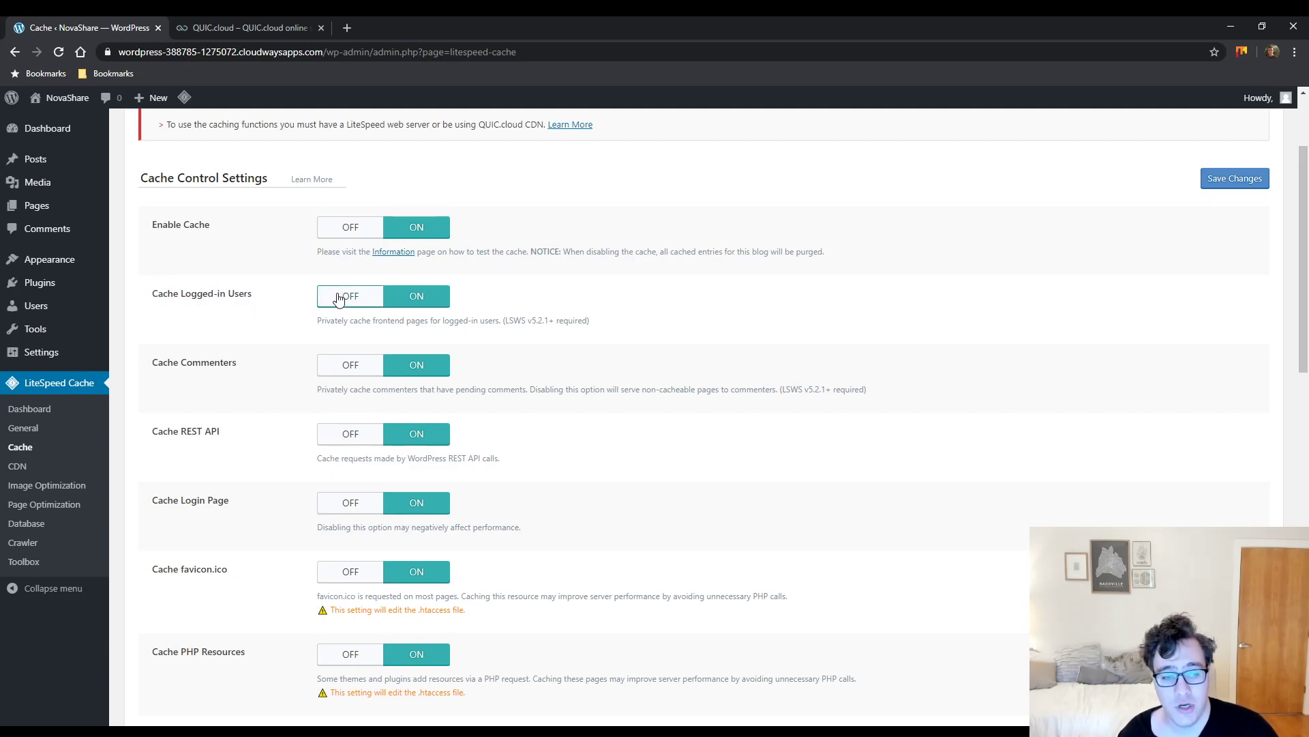
{"action": "left_click", "coordinate": [339, 301]}
{"action": "left_click", "coordinate": [411, 298]}
{"action": "left_click", "coordinate": [354, 300]}
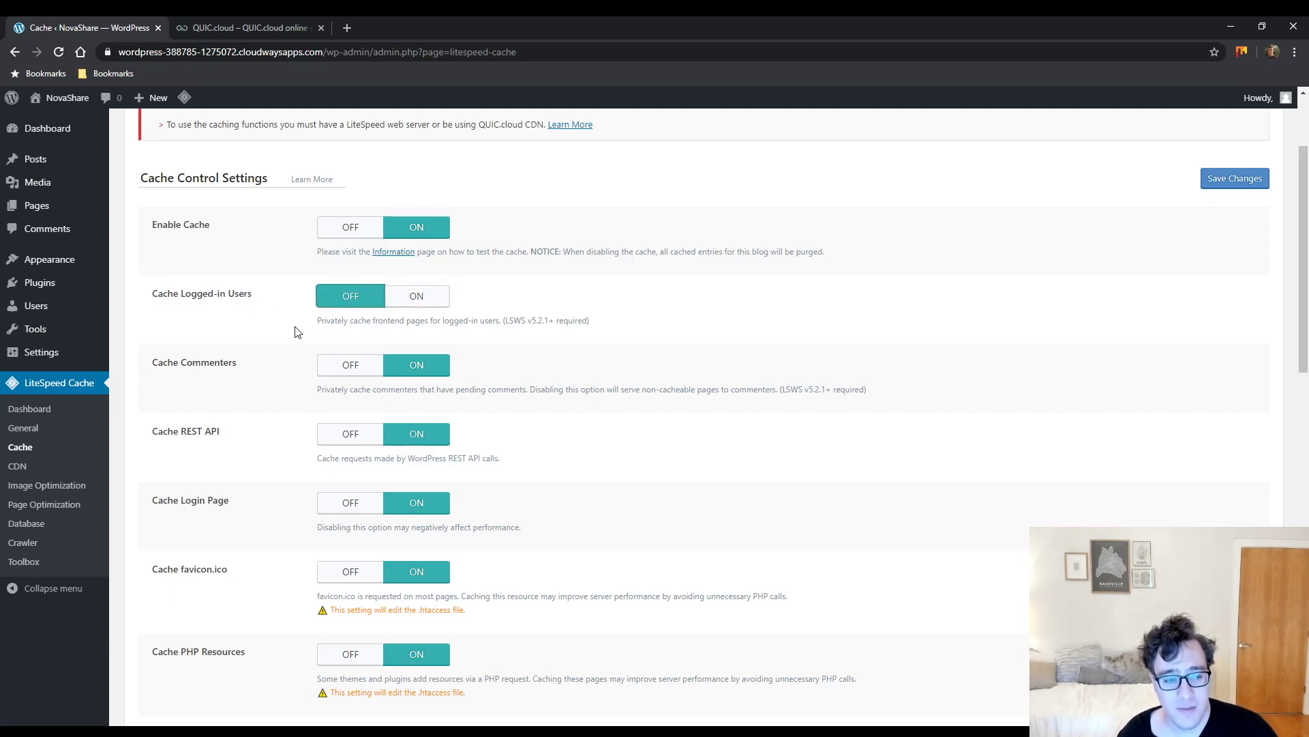
Read the descriptions of the Cache Commenters and Cache REST API options
{"action": "left_click_drag", "start_coordinate": [254, 374], "coordinate": [182, 379]}
{"action": "left_click_drag", "start_coordinate": [318, 392], "coordinate": [401, 394]}
{"action": "left_click", "coordinate": [402, 394]}
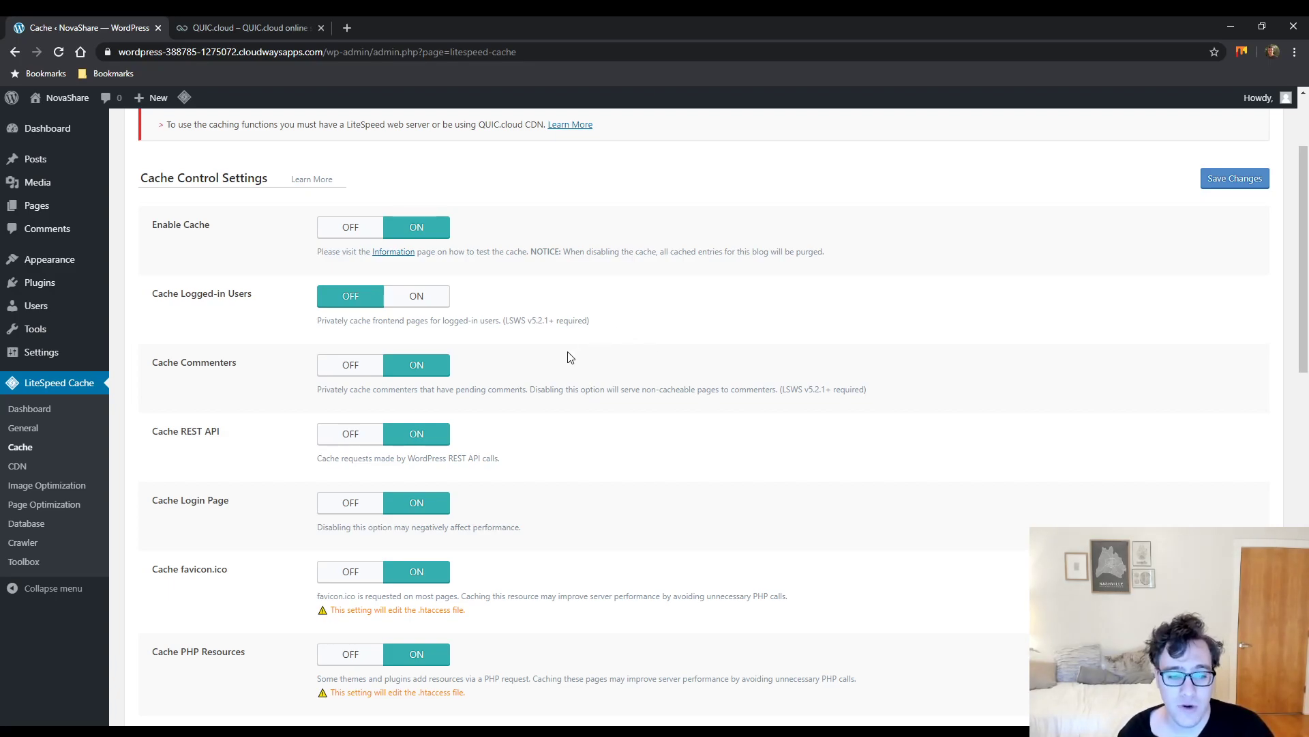
{"action": "scroll", "coordinate": [572, 355], "scroll_direction": "down", "scroll_amount": 1}
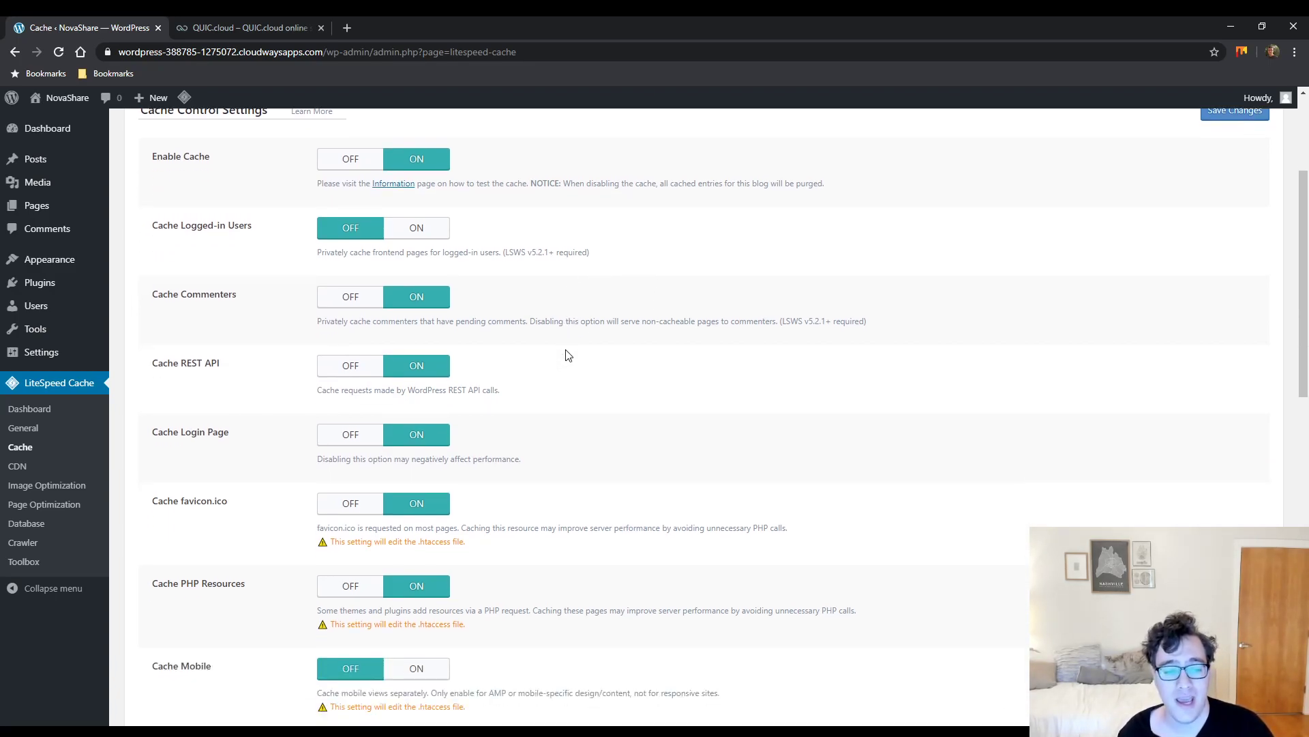
{"action": "left_click_drag", "start_coordinate": [500, 386], "coordinate": [371, 407]}
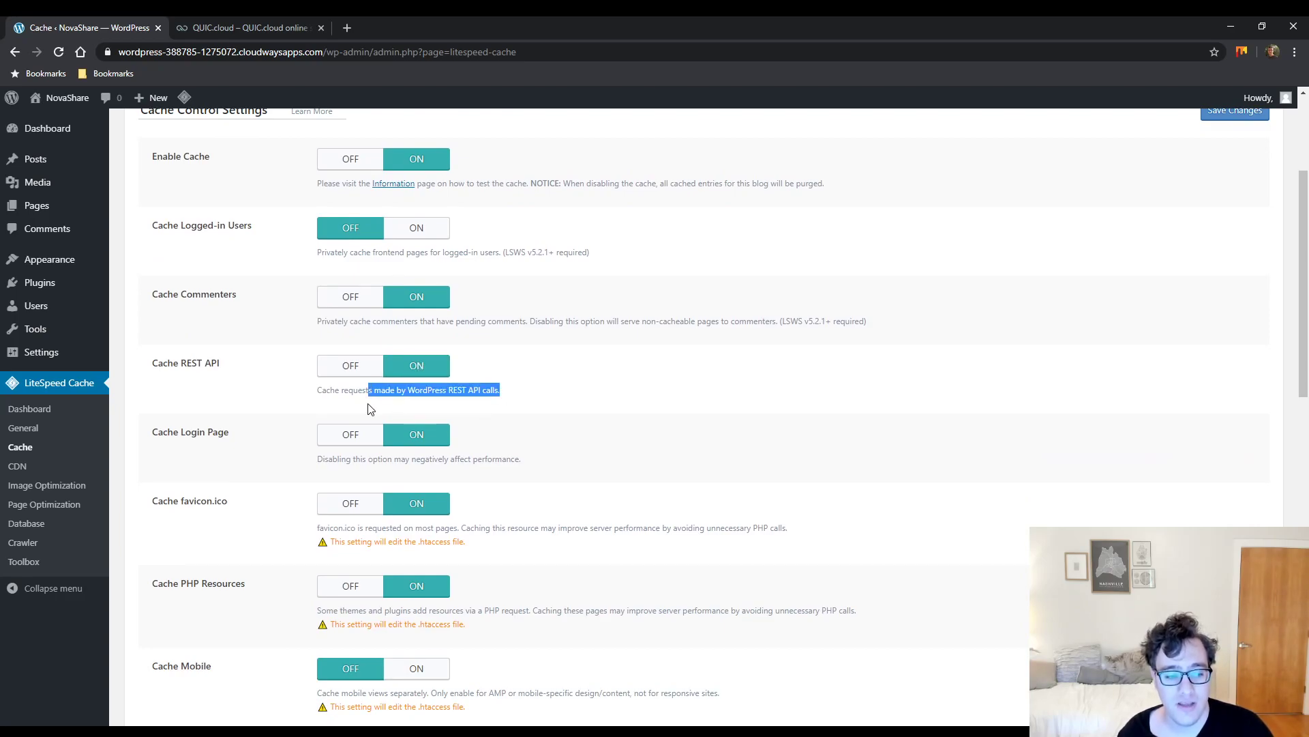
{"action": "scroll", "coordinate": [370, 407], "scroll_direction": "down", "scroll_amount": 2}
{"action": "left_click", "coordinate": [249, 298]}
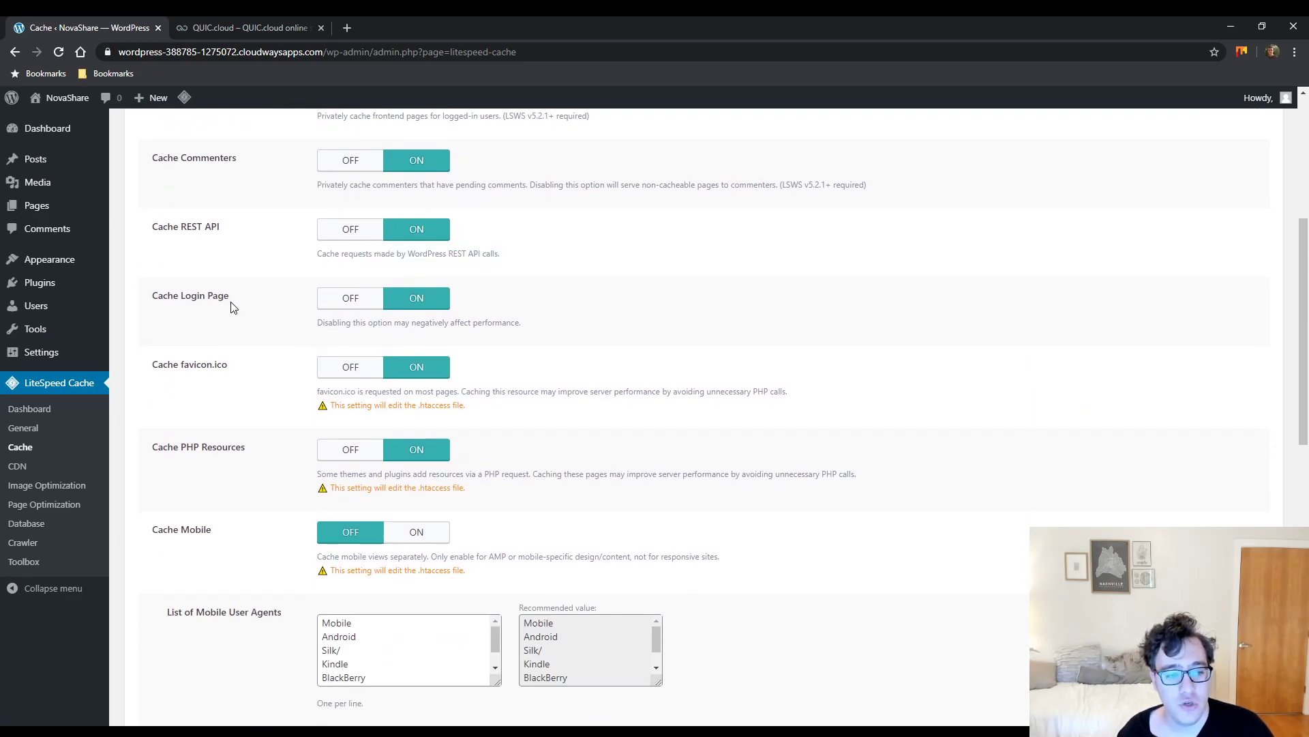
Read the note on the Cache Login Page option and turn the option off
{"action": "left_click_drag", "start_coordinate": [228, 296], "coordinate": [169, 300]}
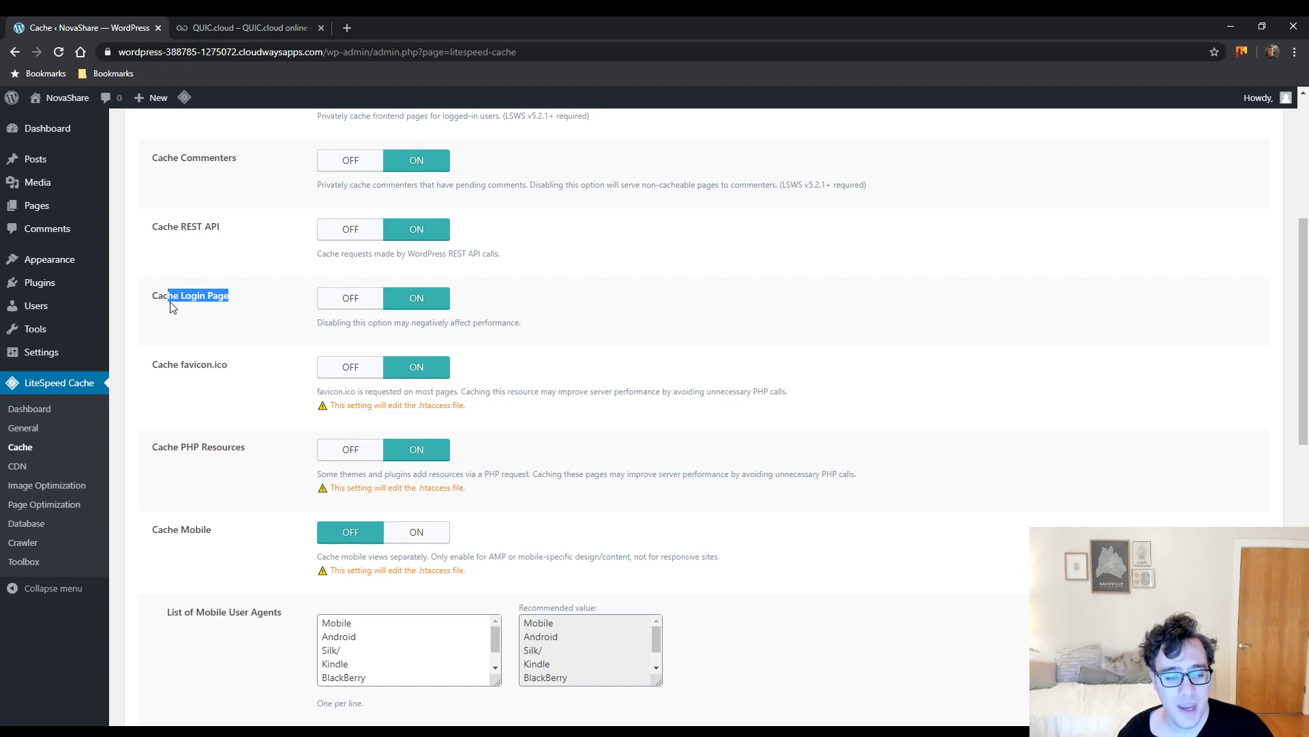
{"action": "left_click", "coordinate": [281, 319]}
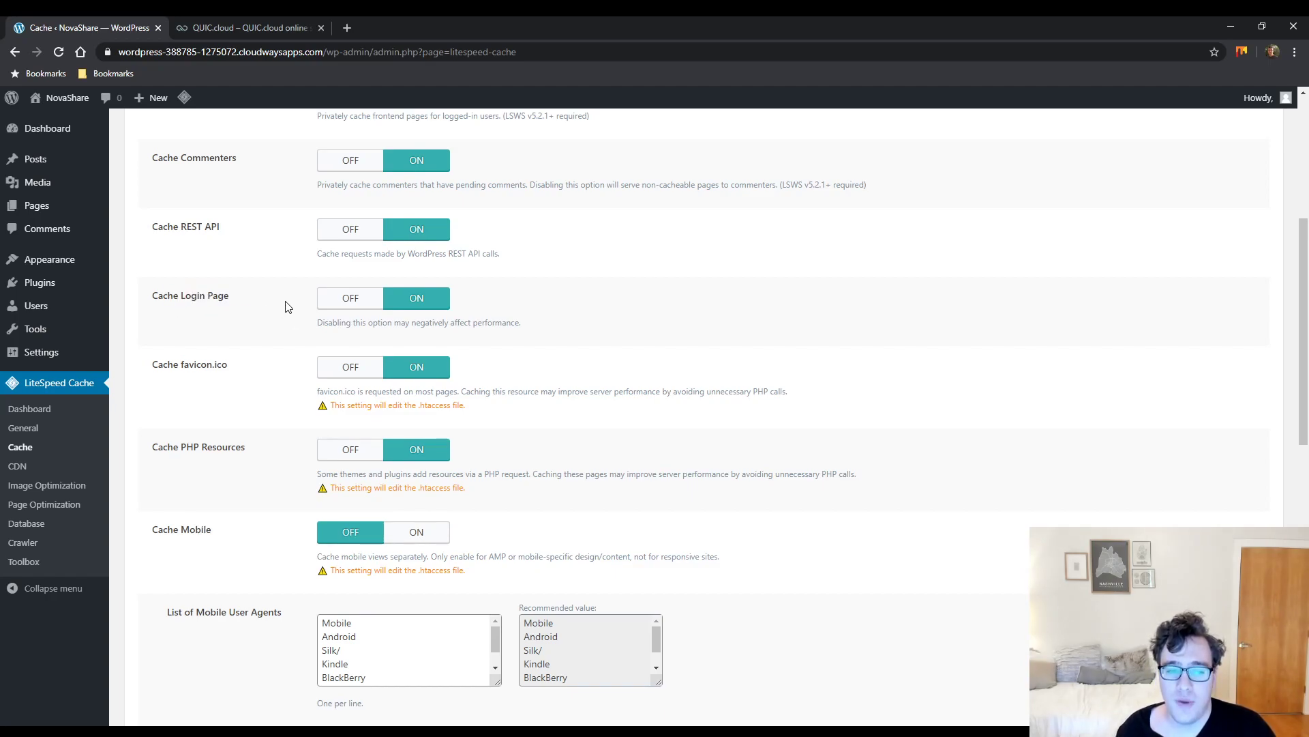
{"action": "triple_click", "coordinate": [376, 325]}
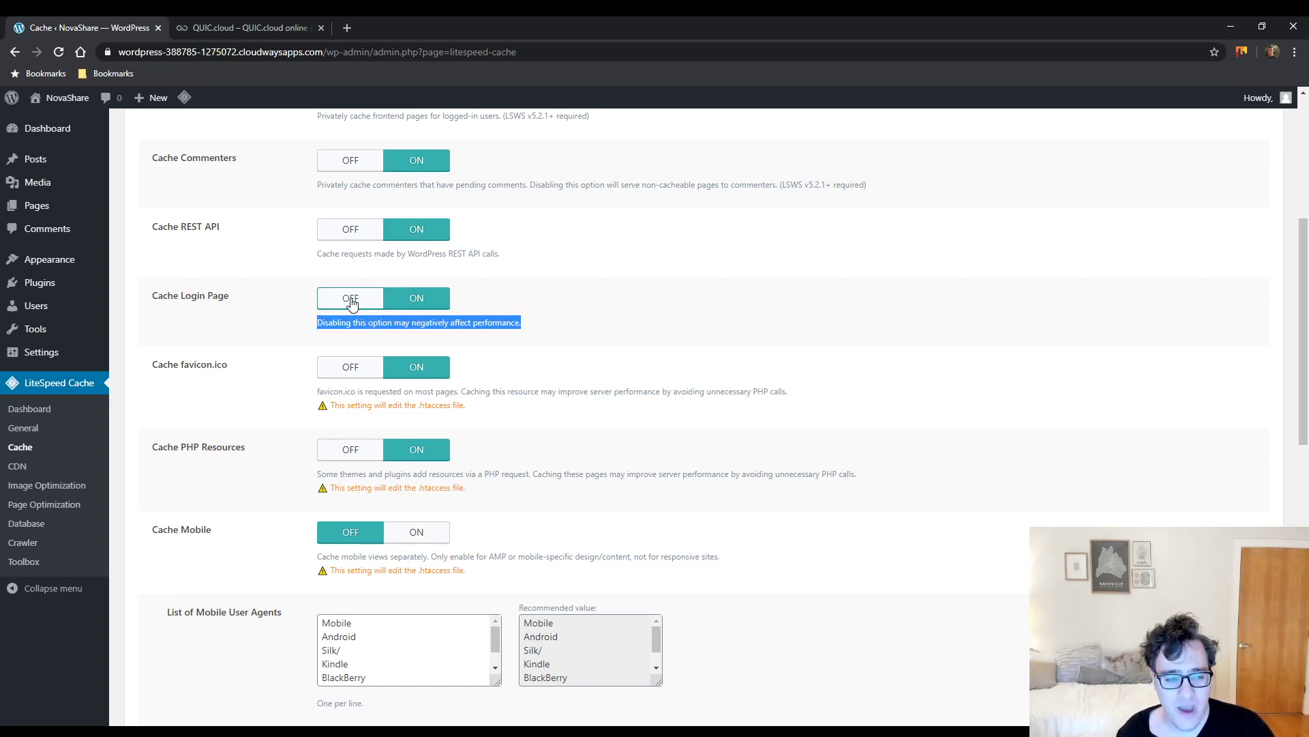
{"action": "left_click", "coordinate": [350, 298]}
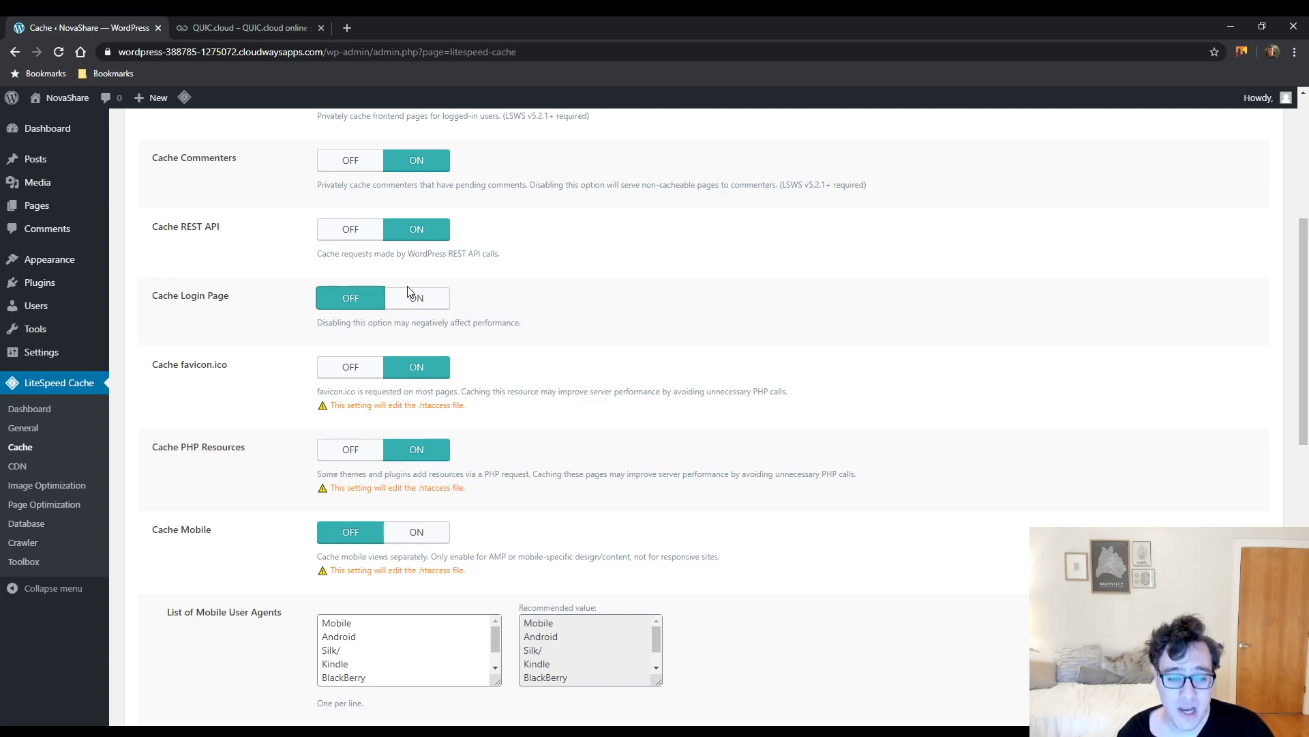
{"action": "left_click_drag", "start_coordinate": [332, 323], "coordinate": [533, 322]}
{"action": "left_click", "coordinate": [533, 317]}
{"action": "left_click", "coordinate": [411, 303]}
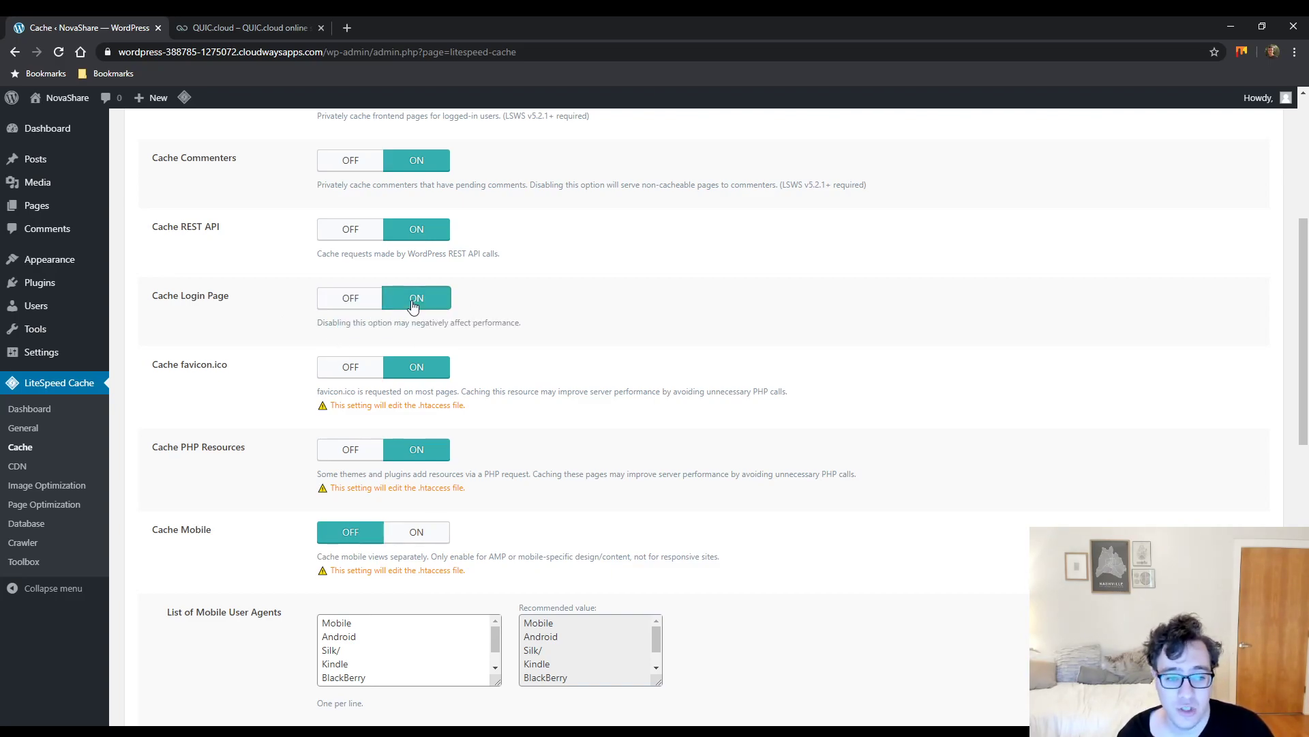
{"action": "left_click", "coordinate": [351, 298]}
Review the Cache favicon.ico, Cache PHP Resources and Cache Mobile options and the mobile user agents list
{"action": "left_click_drag", "start_coordinate": [253, 362], "coordinate": [161, 375]}
{"action": "left_click", "coordinate": [215, 405]}
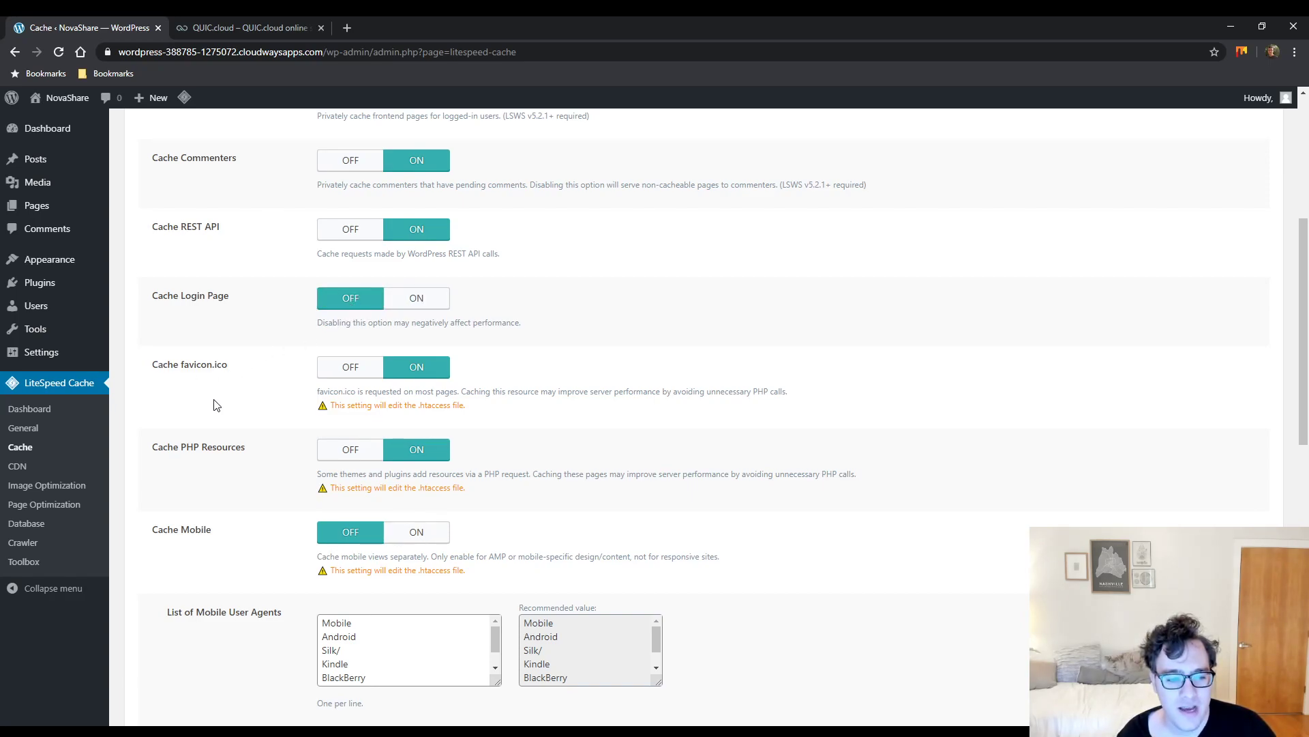
{"action": "scroll", "coordinate": [215, 406], "scroll_direction": "down", "scroll_amount": 3}
{"action": "scroll", "coordinate": [259, 386], "scroll_direction": "up", "scroll_amount": 2}
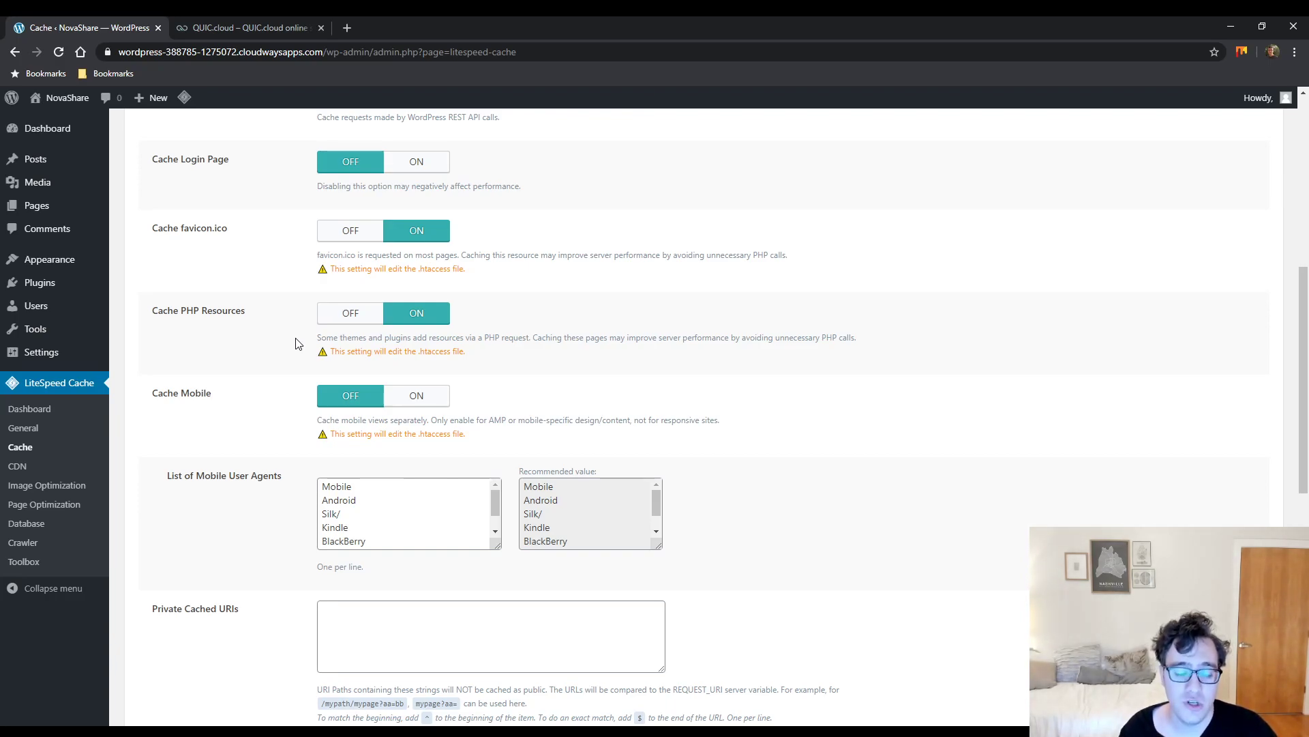
{"action": "scroll", "coordinate": [293, 341], "scroll_direction": "down", "scroll_amount": 2}
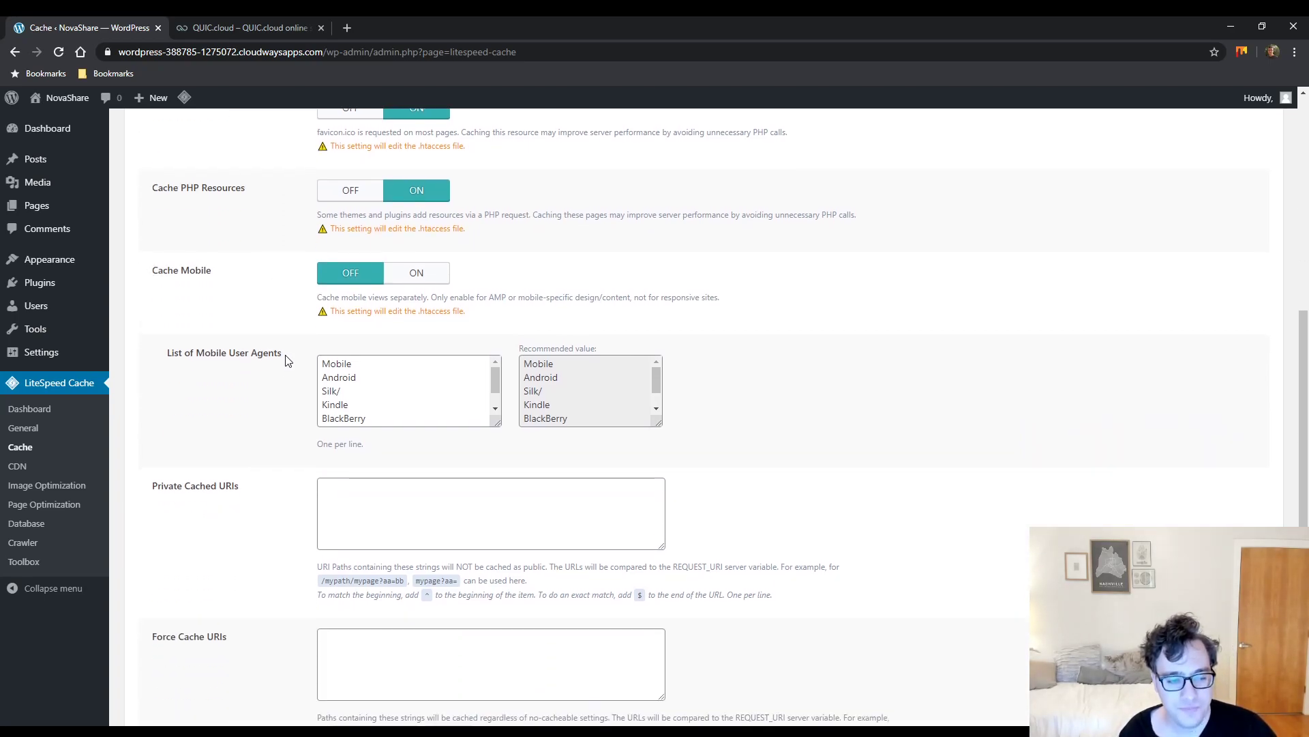
Read the Cache Mobile description about caching mobile views separately and look through the List of Mobile User Agents
{"action": "left_click_drag", "start_coordinate": [348, 285], "coordinate": [428, 285]}
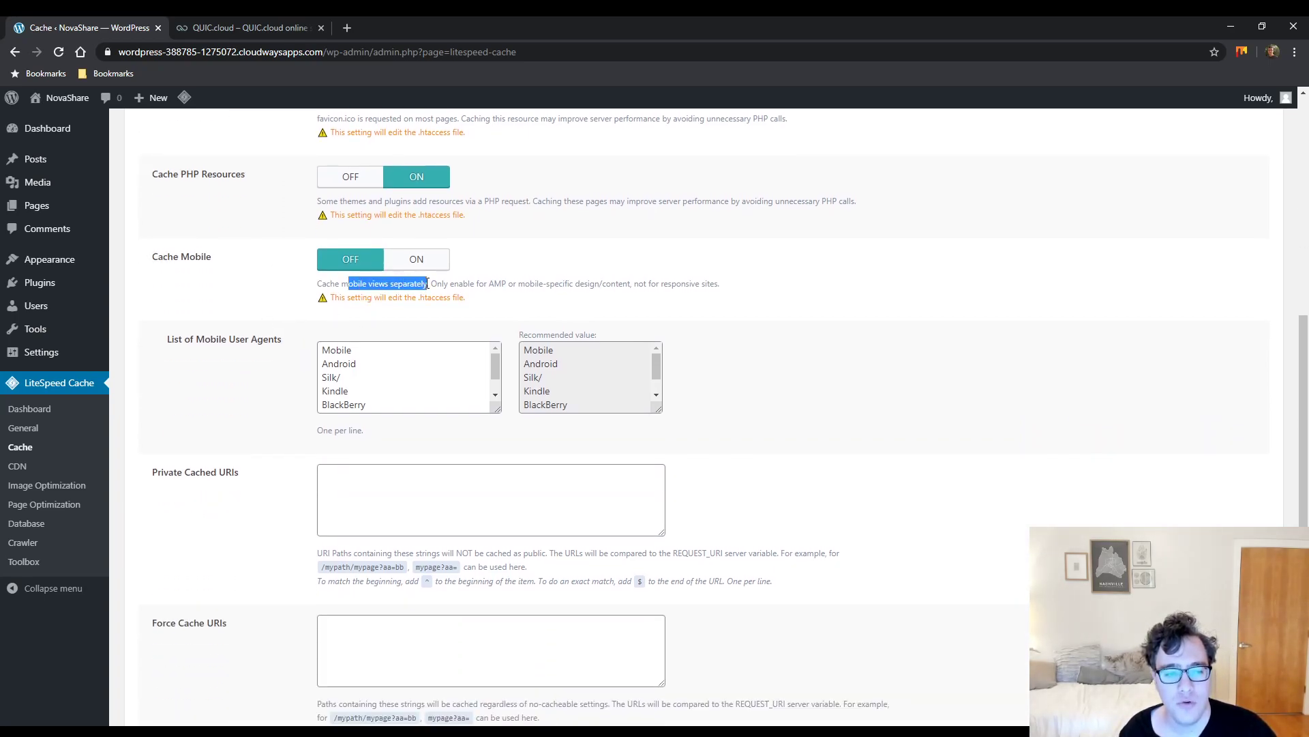
{"action": "left_click", "coordinate": [484, 281]}
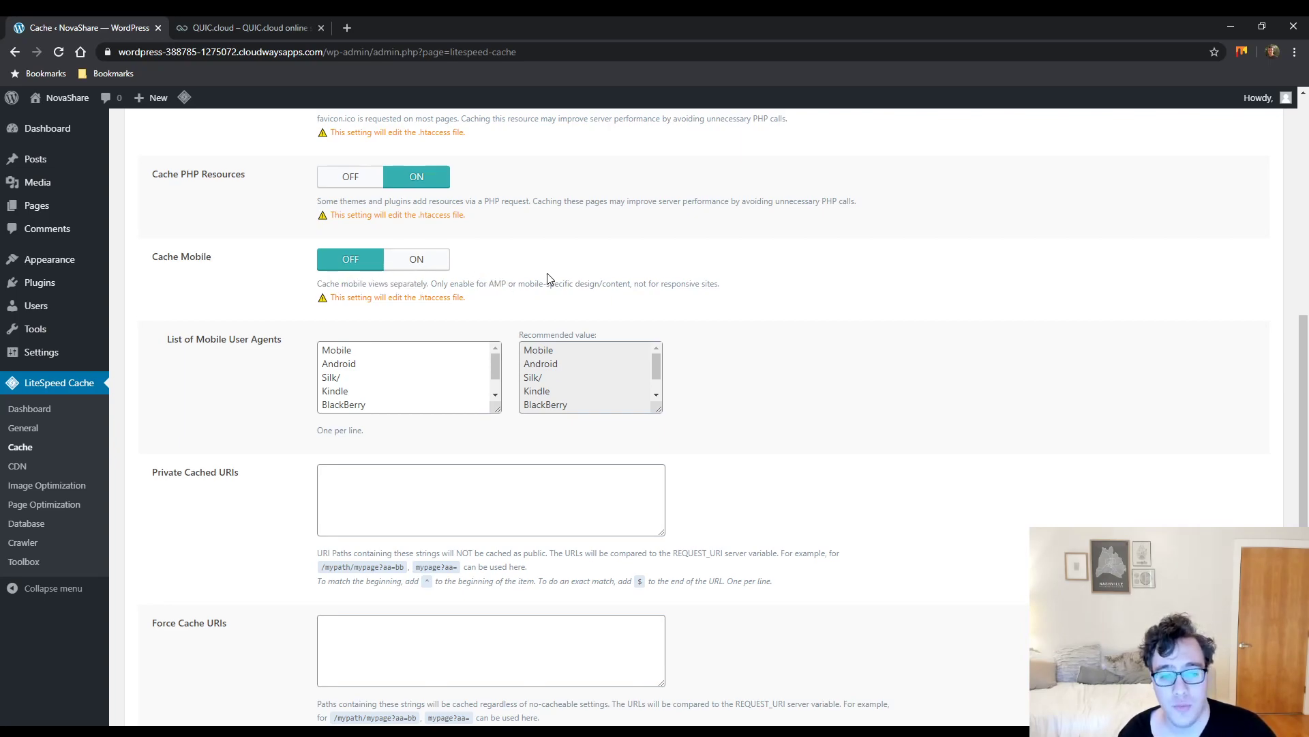
{"action": "scroll", "coordinate": [143, 324], "scroll_direction": "down", "scroll_amount": 2}
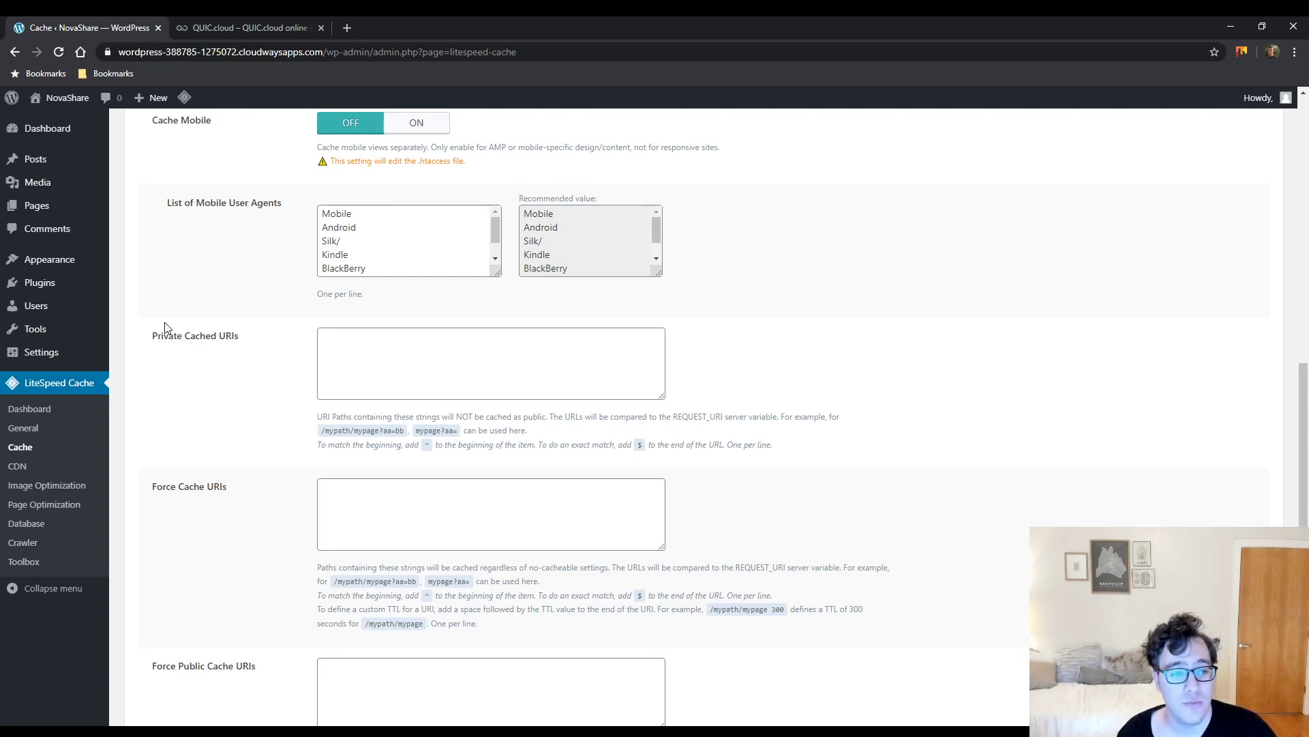
{"action": "scroll", "coordinate": [509, 248], "scroll_direction": "down", "scroll_amount": 3}
{"action": "scroll", "coordinate": [457, 219], "scroll_direction": "up", "scroll_amount": 4}
{"action": "scroll", "coordinate": [450, 228], "scroll_direction": "down", "scroll_amount": 2}
{"action": "scroll", "coordinate": [453, 181], "scroll_direction": "down", "scroll_amount": 1}
{"action": "scroll", "coordinate": [430, 200], "scroll_direction": "up", "scroll_amount": 1}
{"action": "scroll", "coordinate": [418, 205], "scroll_direction": "down", "scroll_amount": 1}
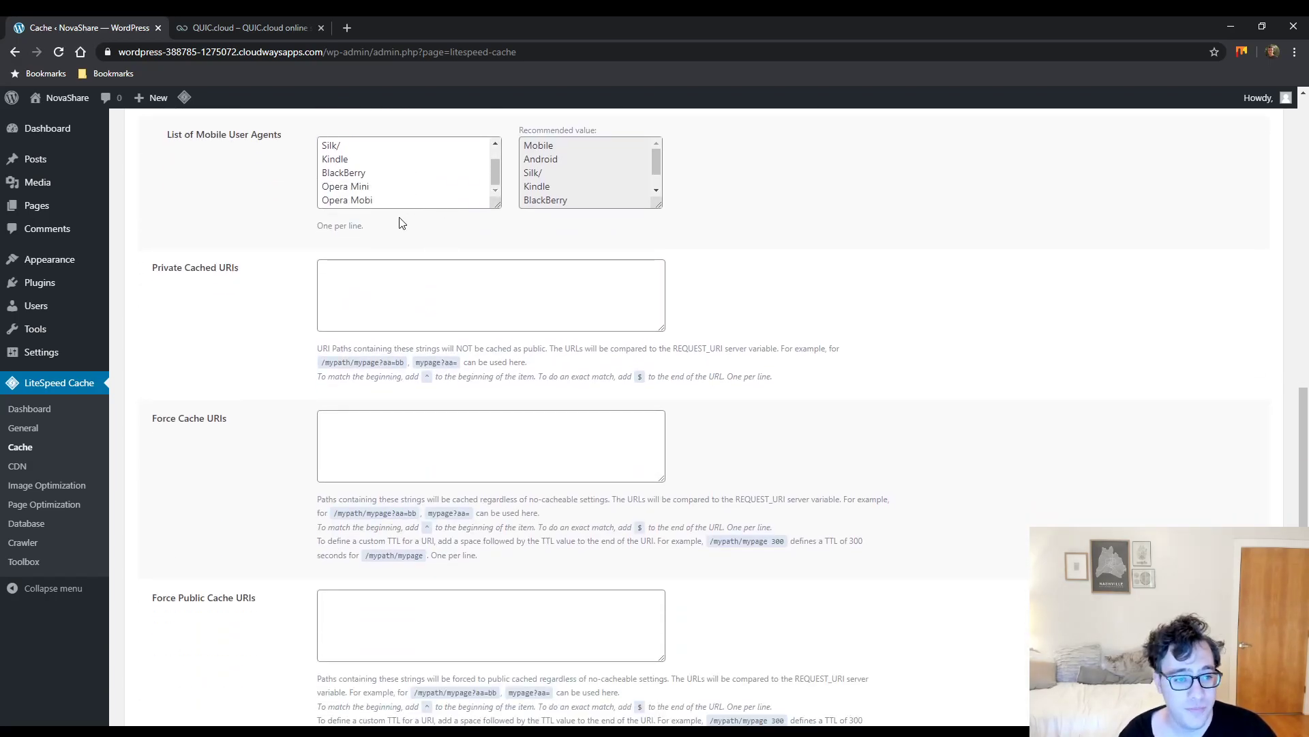
Review the Private Cached URIs, Force Cache URIs and Force Public Cache URIs options and their descriptions
{"action": "scroll", "coordinate": [382, 222], "scroll_direction": "down", "scroll_amount": 3}
{"action": "scroll", "coordinate": [320, 235], "scroll_direction": "up", "scroll_amount": 2}
{"action": "left_click_drag", "start_coordinate": [249, 204], "coordinate": [156, 216]}
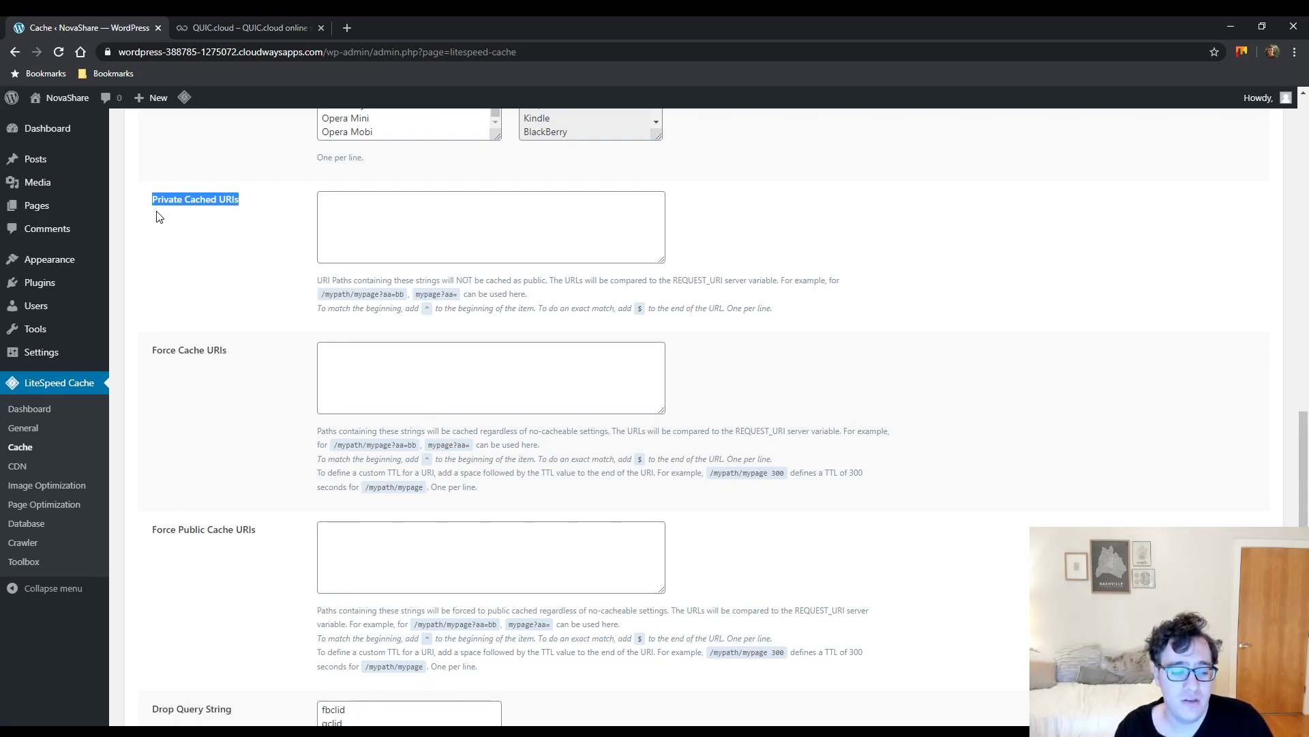
{"action": "scroll", "coordinate": [287, 345], "scroll_direction": "down", "scroll_amount": 3}
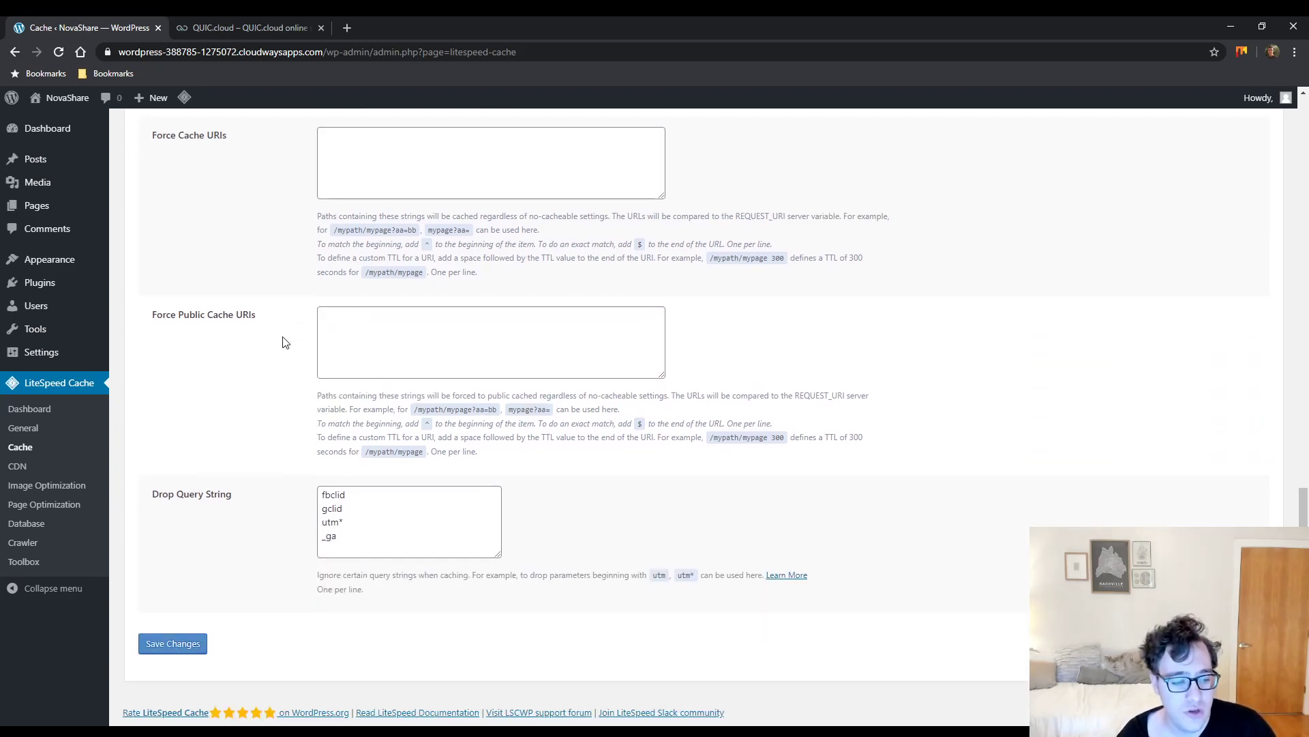
{"action": "scroll", "coordinate": [368, 341], "scroll_direction": "up", "scroll_amount": 2}
{"action": "scroll", "coordinate": [377, 370], "scroll_direction": "up", "scroll_amount": 2}
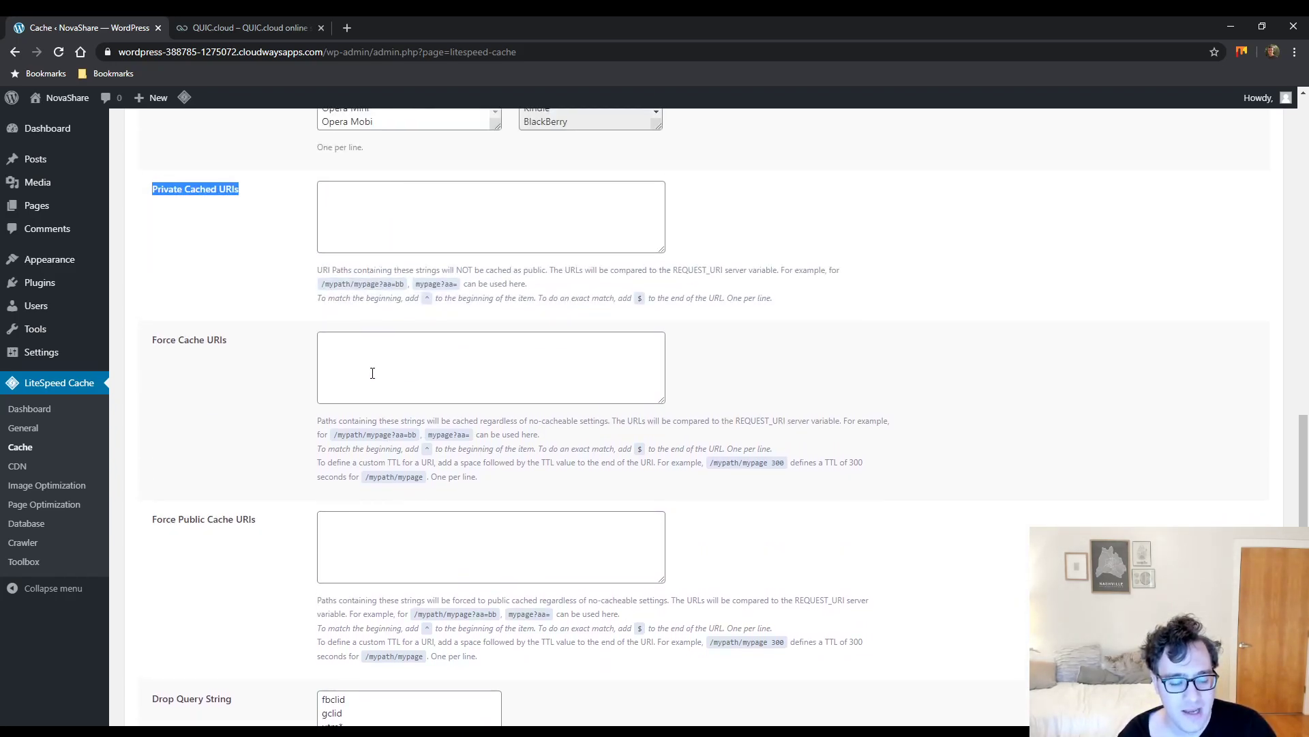
{"action": "scroll", "coordinate": [373, 373], "scroll_direction": "down", "scroll_amount": 3}
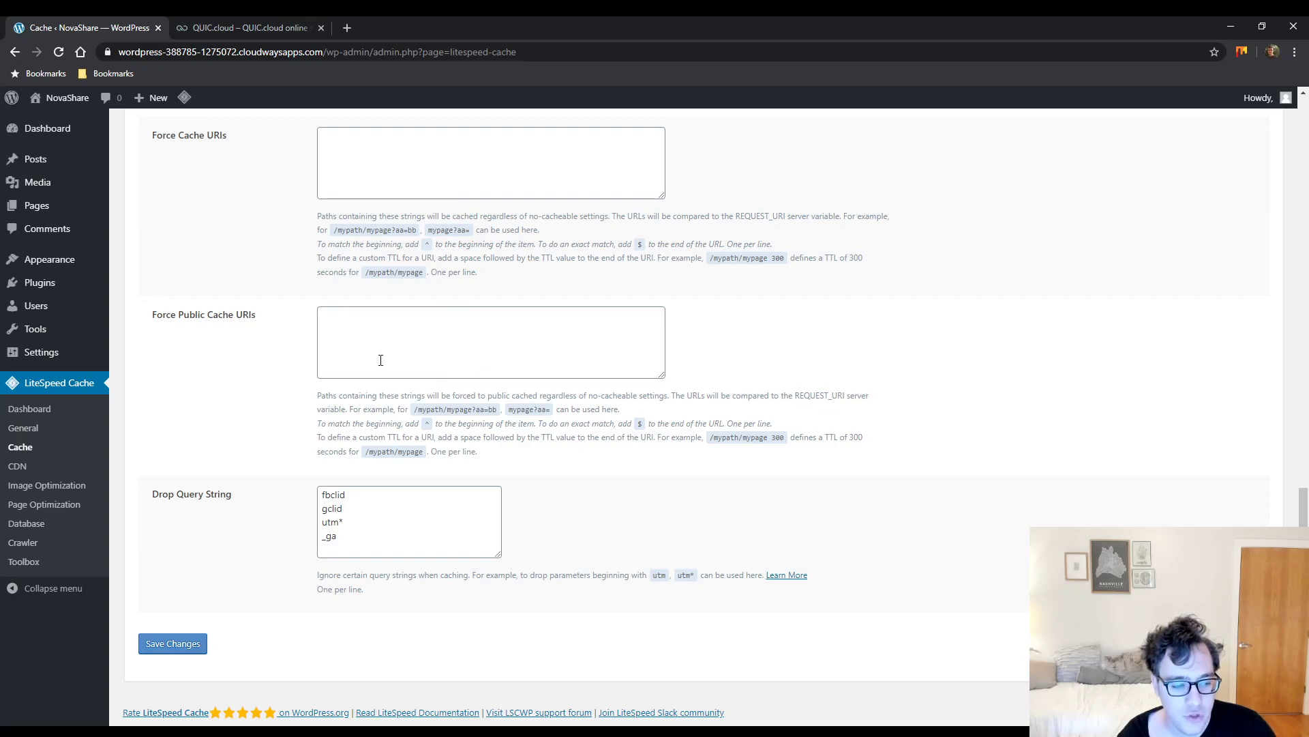
Read the Drop Query String description and examine its listed query strings, including utm* and _ga
{"action": "left_click_drag", "start_coordinate": [238, 505], "coordinate": [156, 500]}
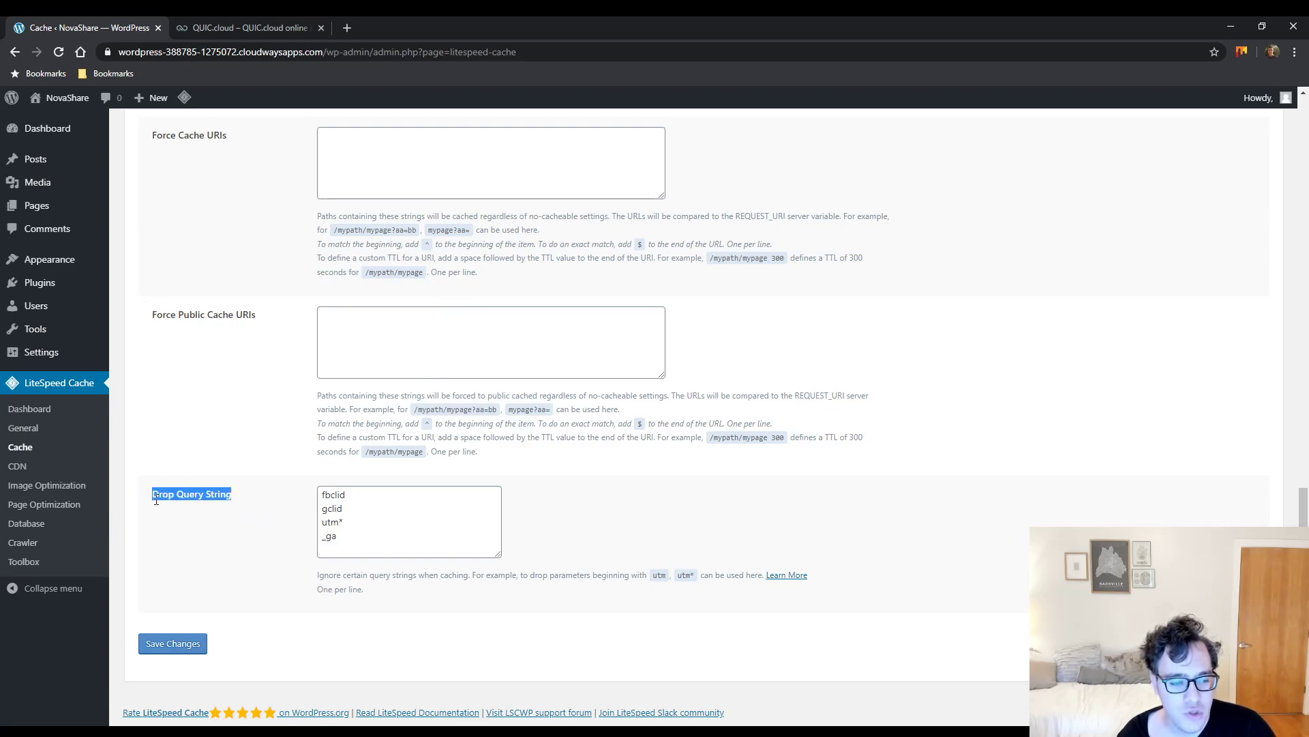
{"action": "left_click_drag", "start_coordinate": [318, 583], "coordinate": [468, 585]}
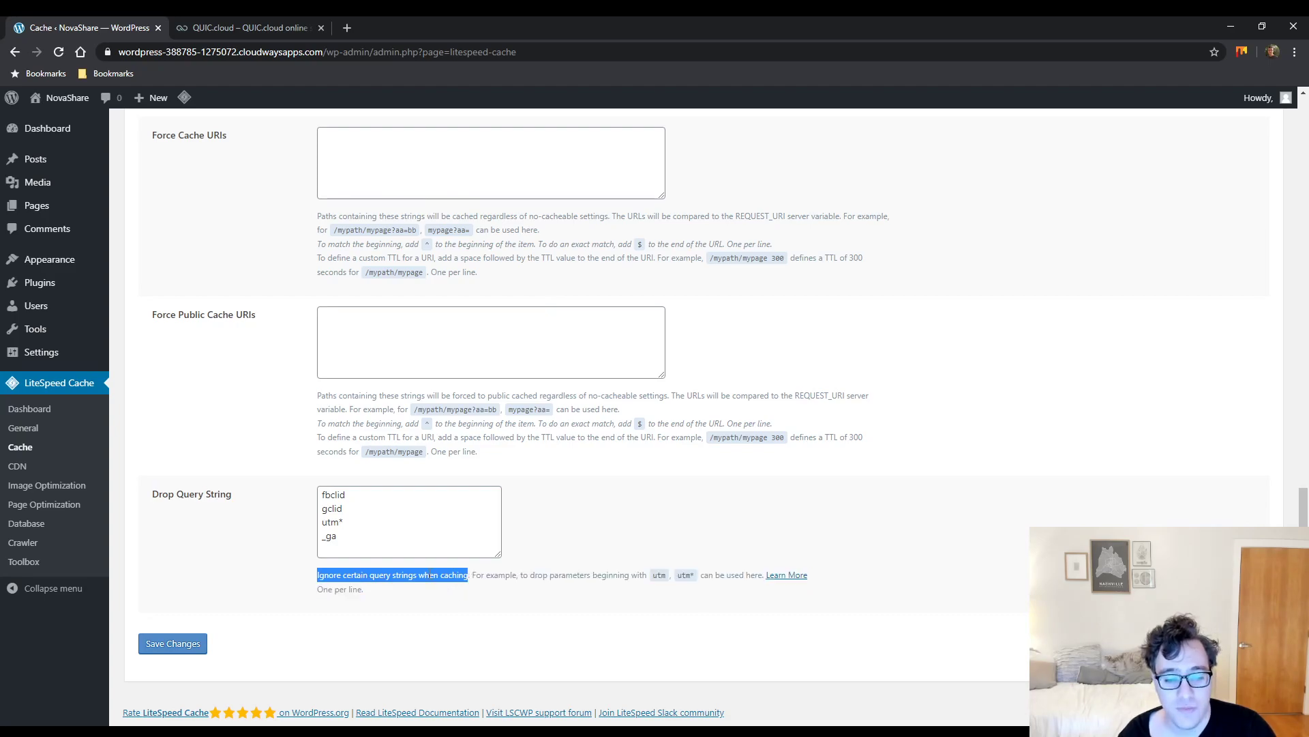
{"action": "left_click_drag", "start_coordinate": [349, 523], "coordinate": [327, 536]}
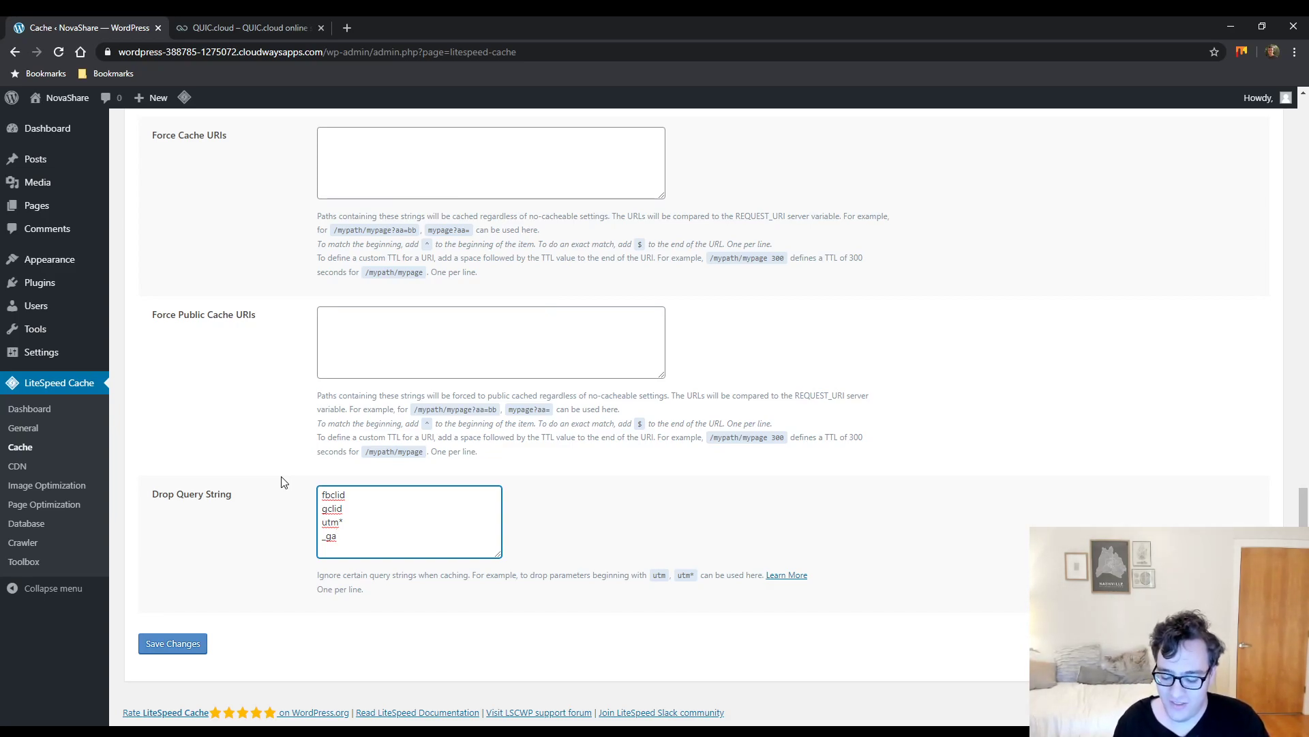
Open the TTL settings and check the Default Private Cache TTL and Default Public Cache TTL durations
{"action": "scroll", "coordinate": [283, 479], "scroll_direction": "up", "scroll_amount": 20}
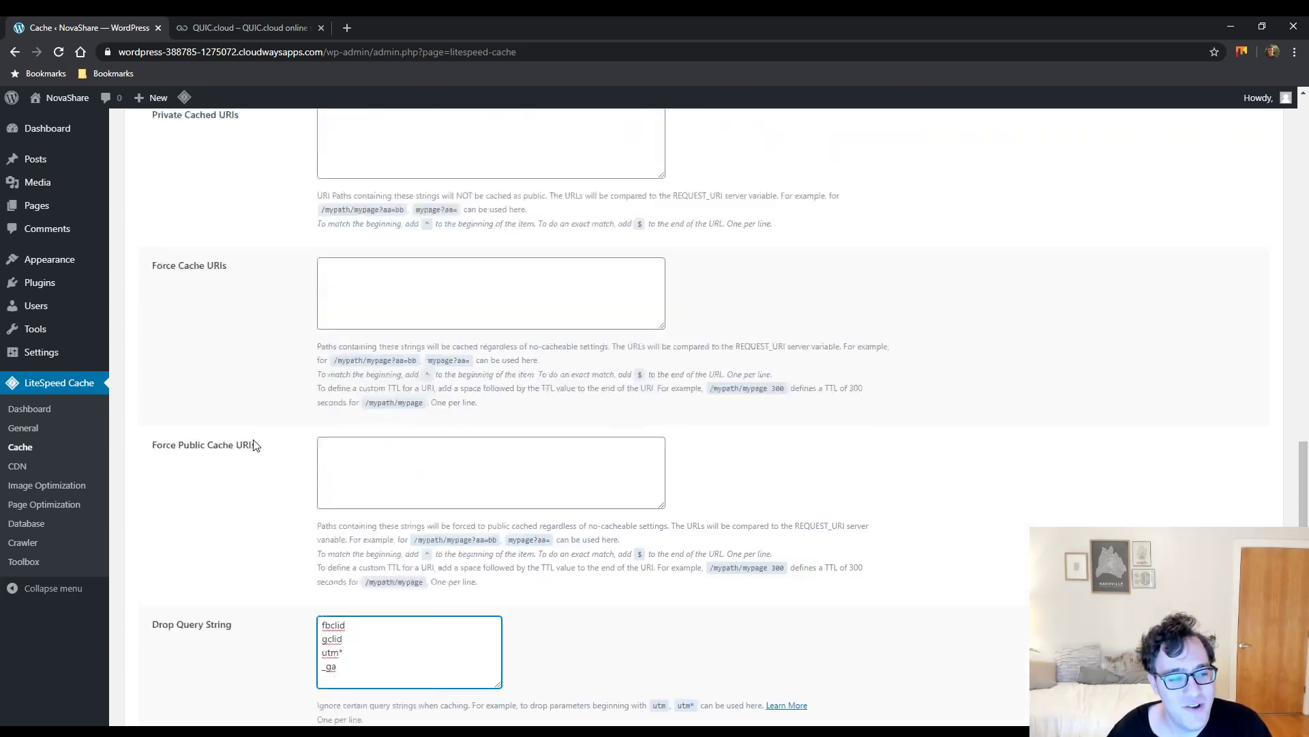
{"action": "left_click", "coordinate": [211, 176]}
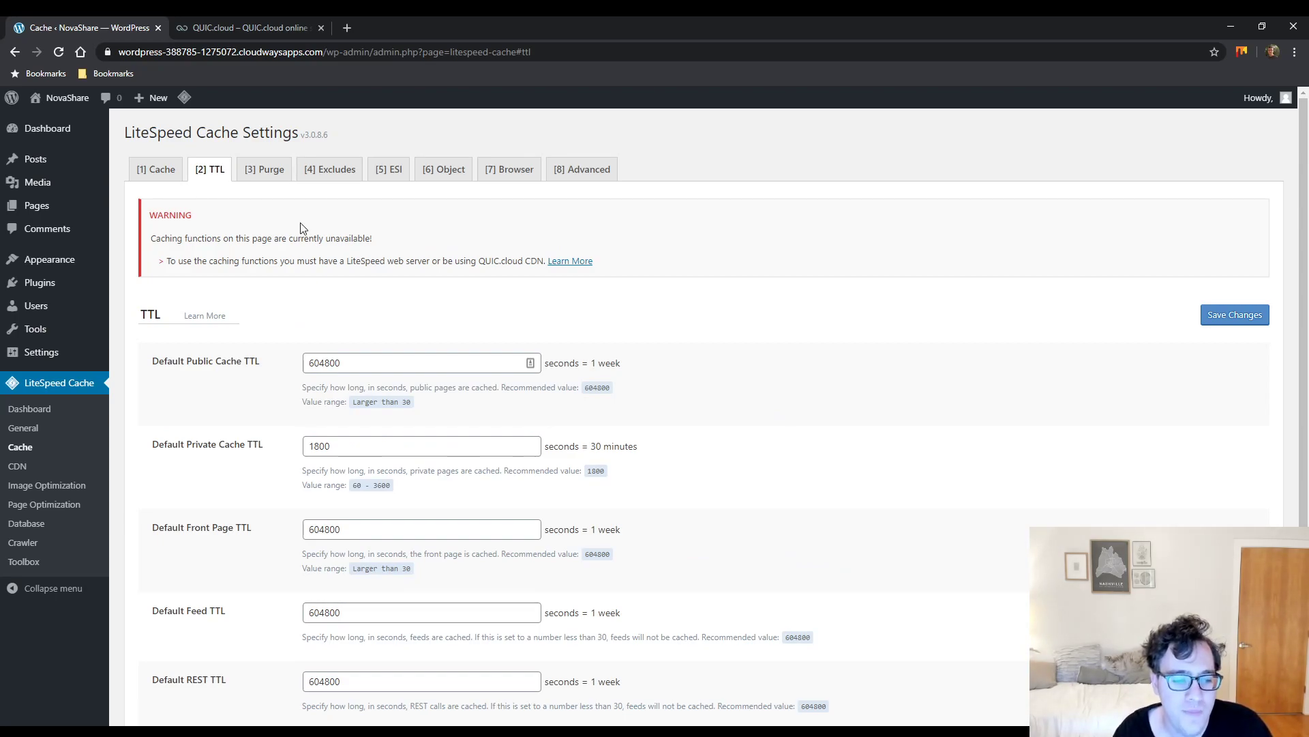
{"action": "left_click_drag", "start_coordinate": [267, 447], "coordinate": [172, 446]}
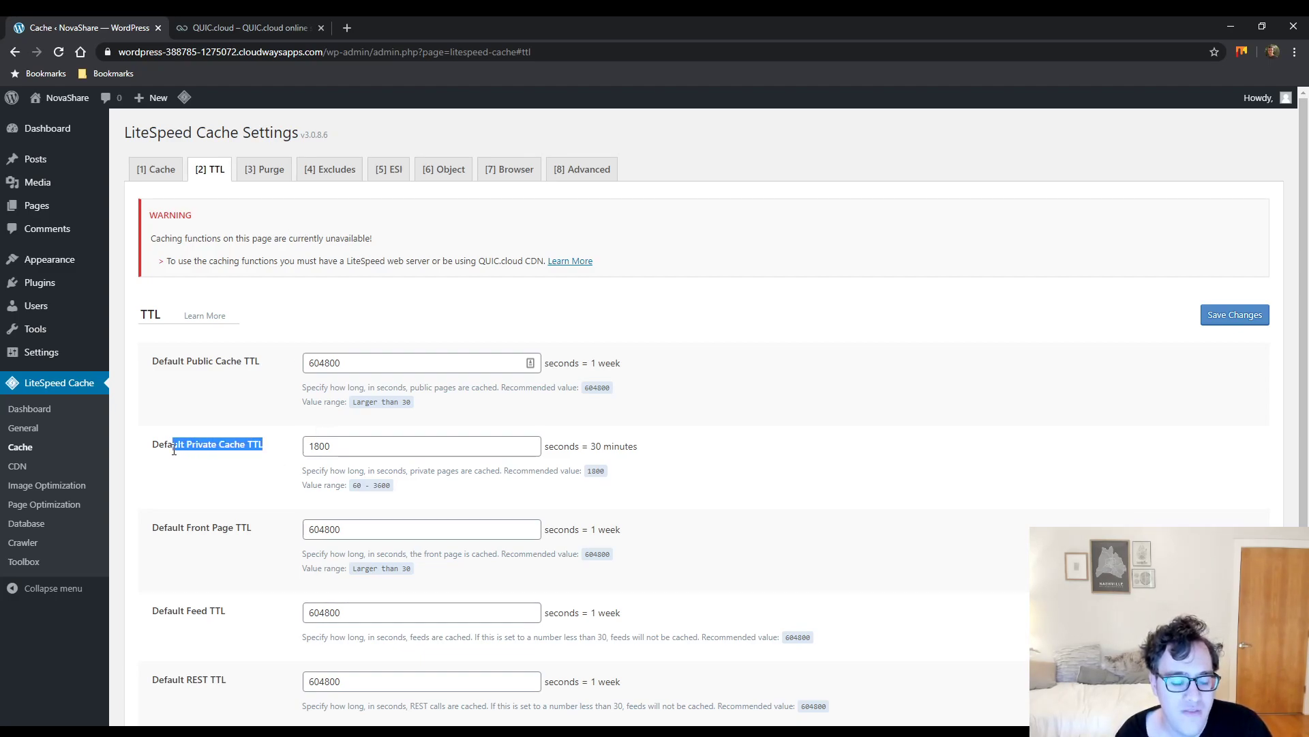
{"action": "left_click", "coordinate": [343, 447]}
{"action": "left_click_drag", "start_coordinate": [336, 447], "coordinate": [268, 450]}
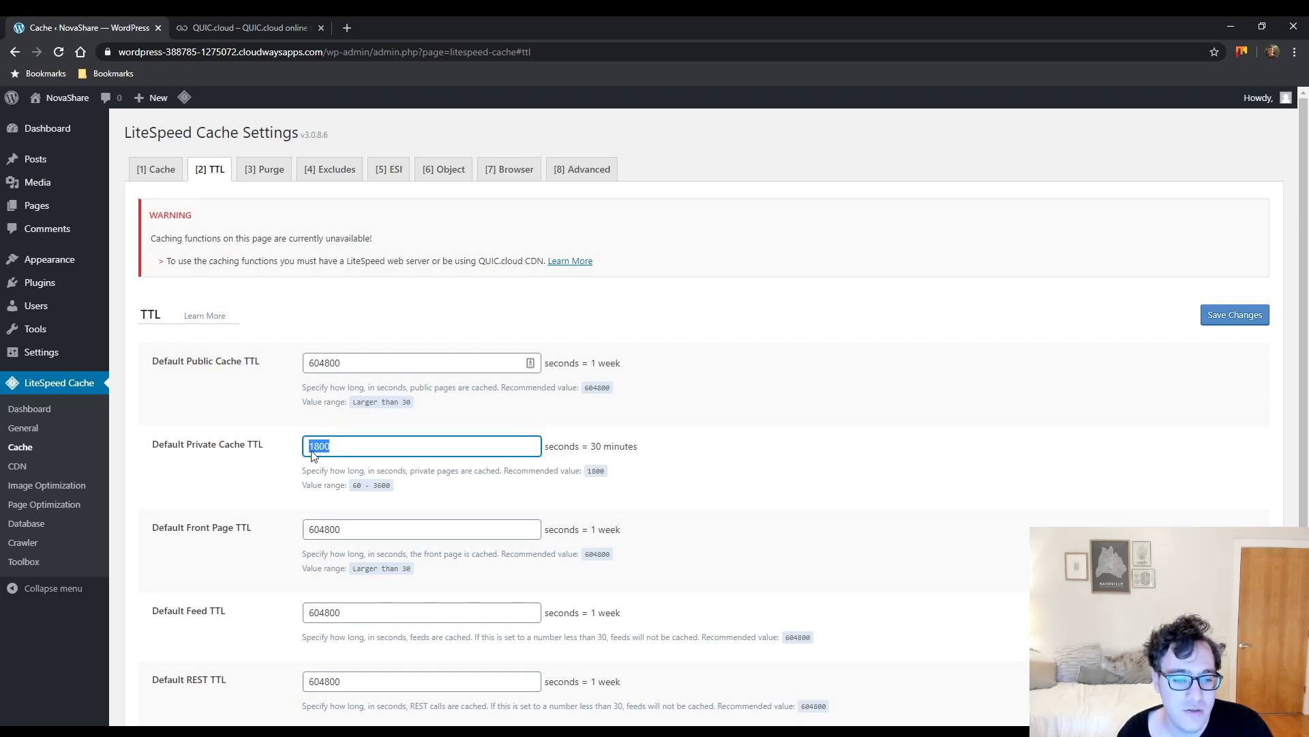
{"action": "left_click_drag", "start_coordinate": [355, 362], "coordinate": [272, 367]}
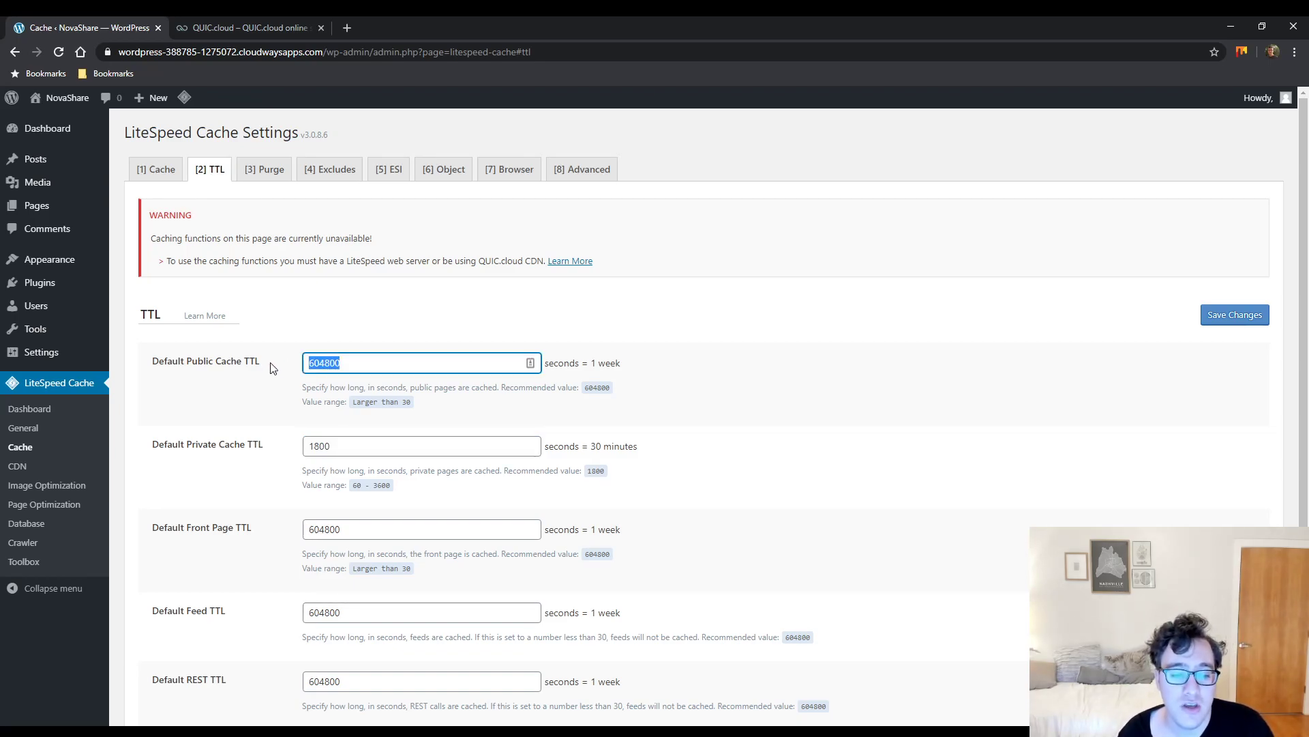
{"action": "left_click_drag", "start_coordinate": [588, 364], "coordinate": [650, 361]}
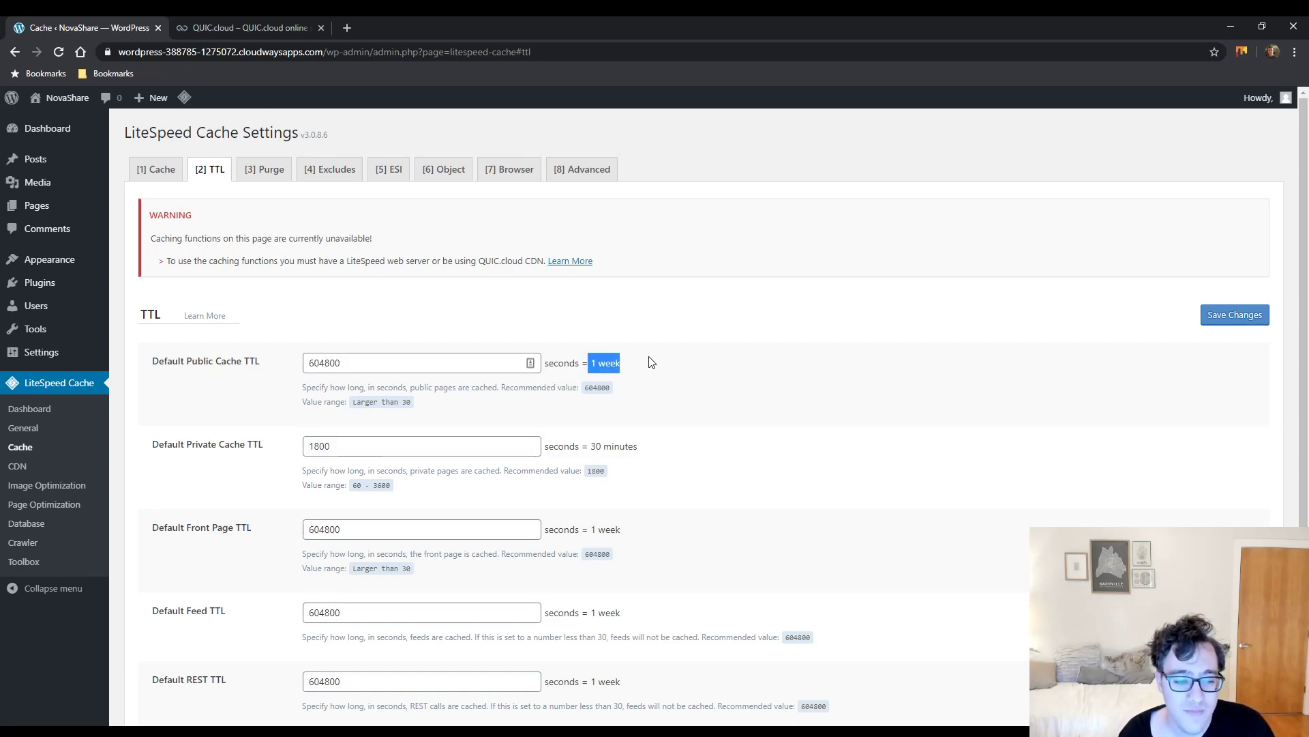
Check the Default Front Page TTL, Default Feed TTL and Default REST TTL values
{"action": "scroll", "coordinate": [649, 361], "scroll_direction": "down", "scroll_amount": 2}
{"action": "left_click_drag", "start_coordinate": [470, 394], "coordinate": [267, 407]}
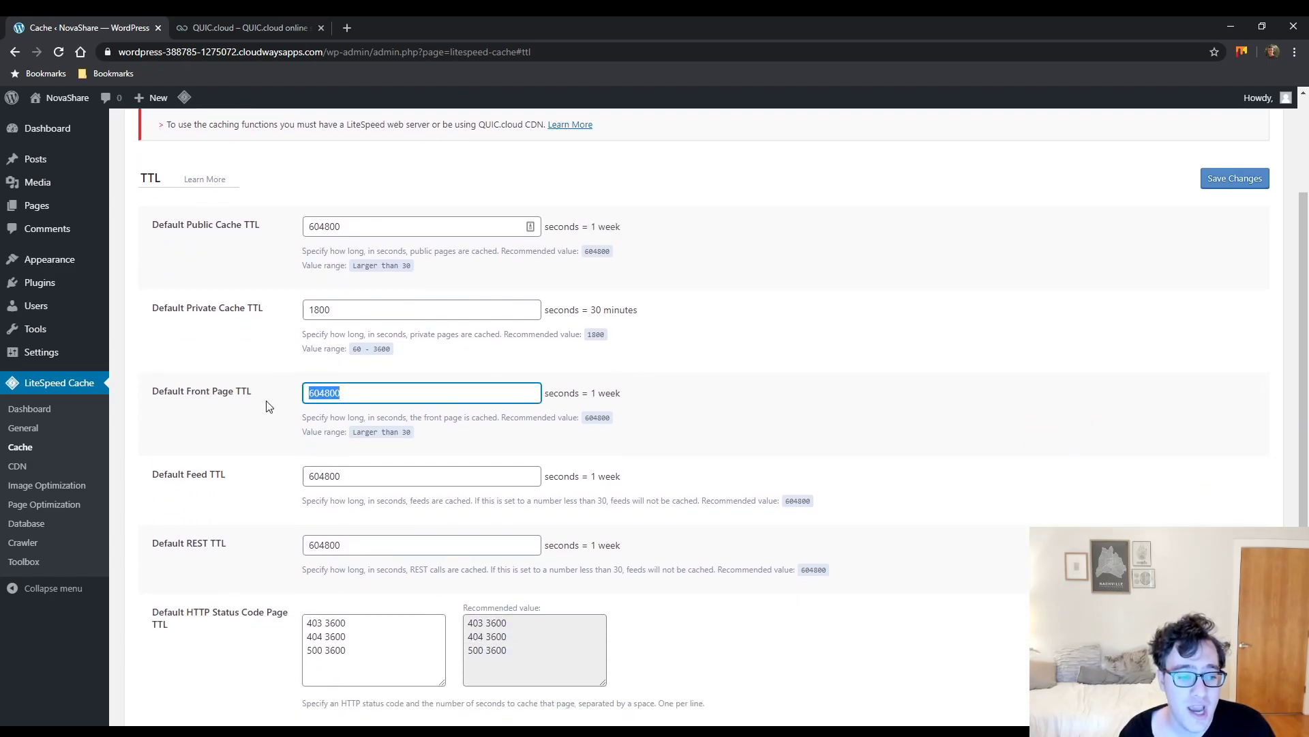
{"action": "scroll", "coordinate": [267, 406], "scroll_direction": "down", "scroll_amount": 2}
{"action": "left_click_drag", "start_coordinate": [351, 357], "coordinate": [217, 375]}
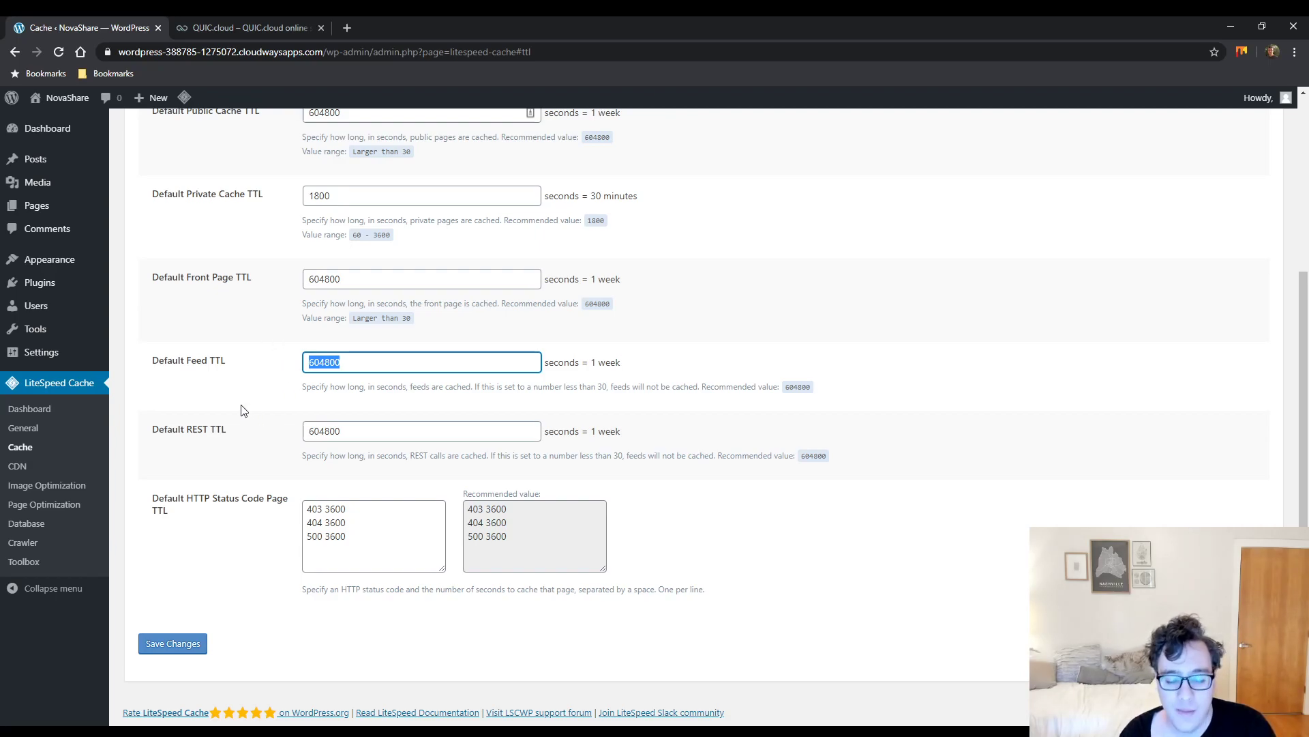
{"action": "key", "text": "Tab"}
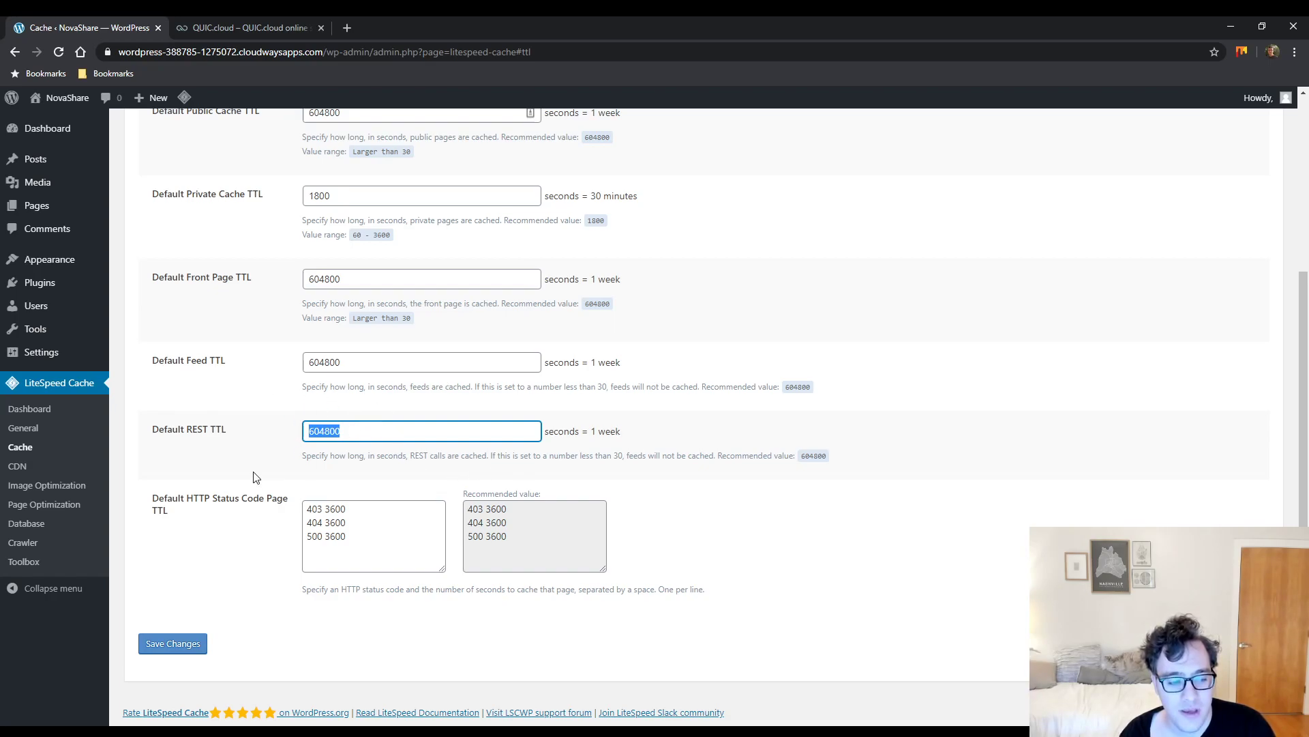
Examine the Default HTTP Status Code Page TTL list, focusing on the cache duration for 404 pages
{"action": "left_click_drag", "start_coordinate": [230, 498], "coordinate": [177, 499]}
{"action": "triple_click", "coordinate": [177, 499]}
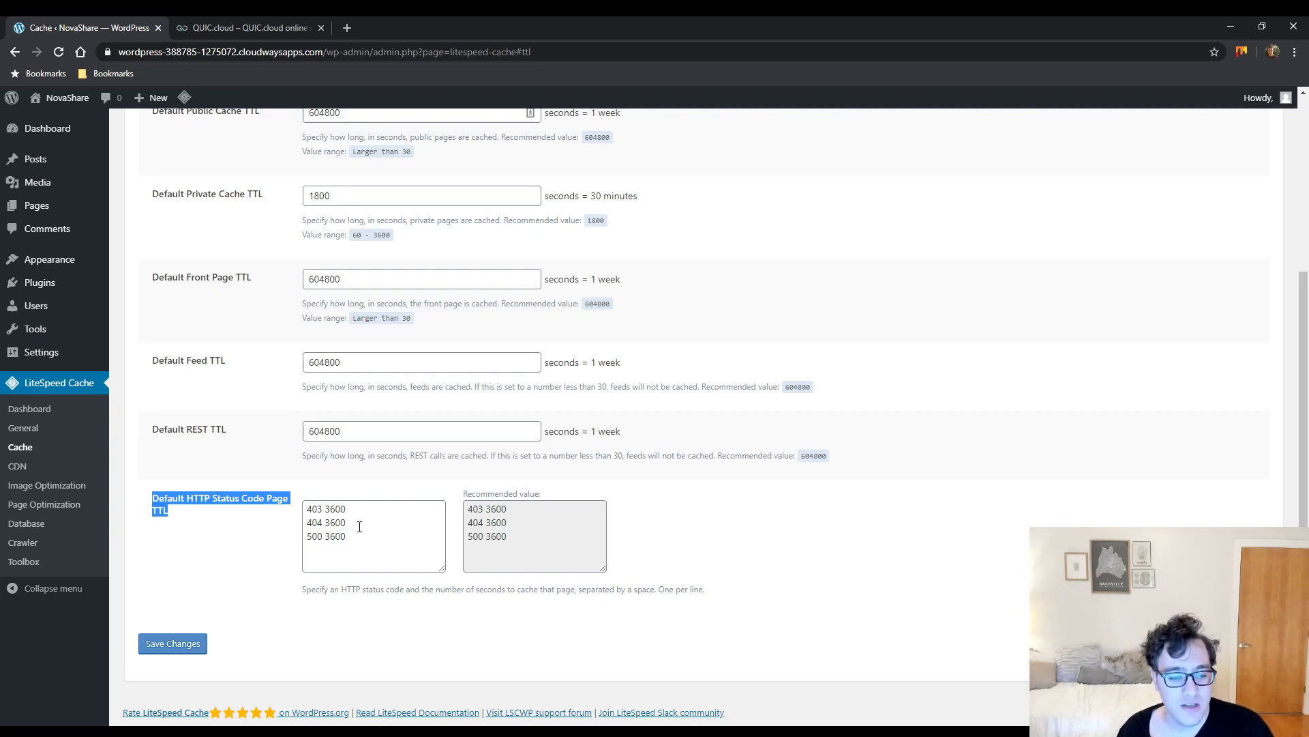
{"action": "left_click_drag", "start_coordinate": [323, 523], "coordinate": [349, 523]}
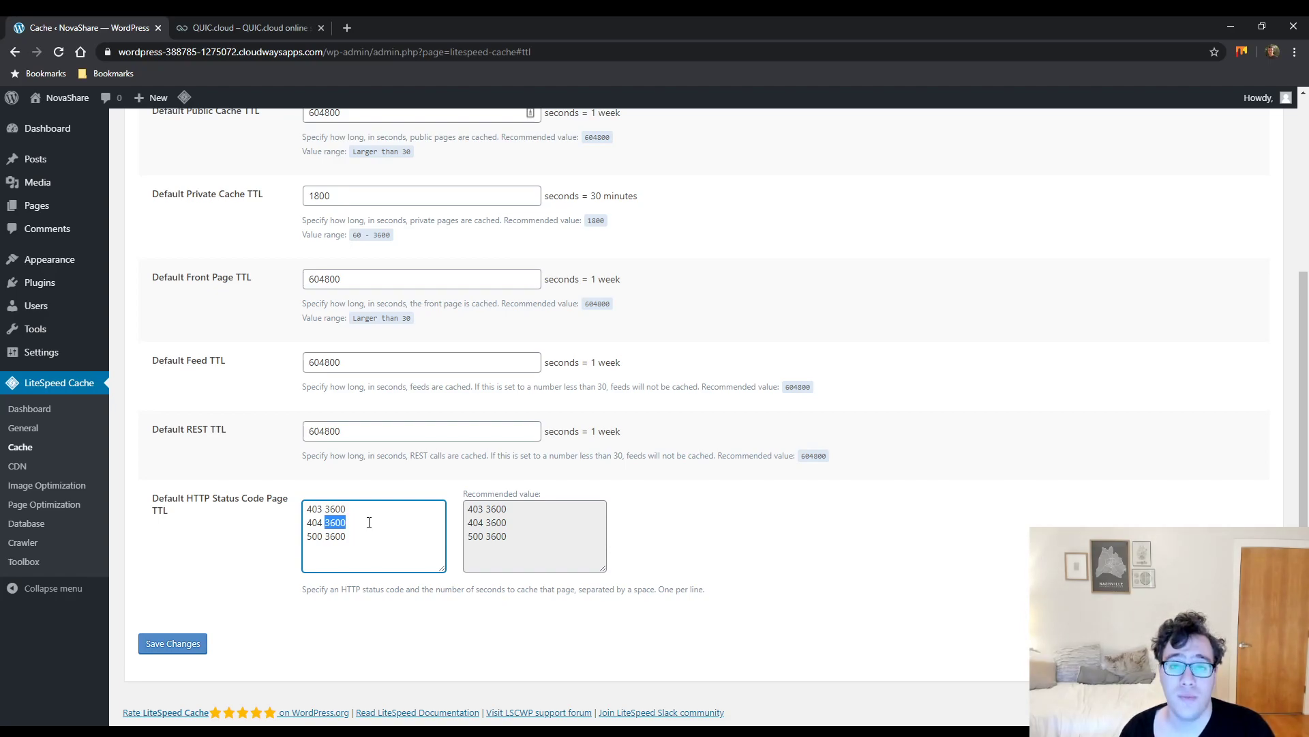
{"action": "left_click", "coordinate": [367, 523]}
{"action": "left_click_drag", "start_coordinate": [326, 522], "coordinate": [356, 526]}
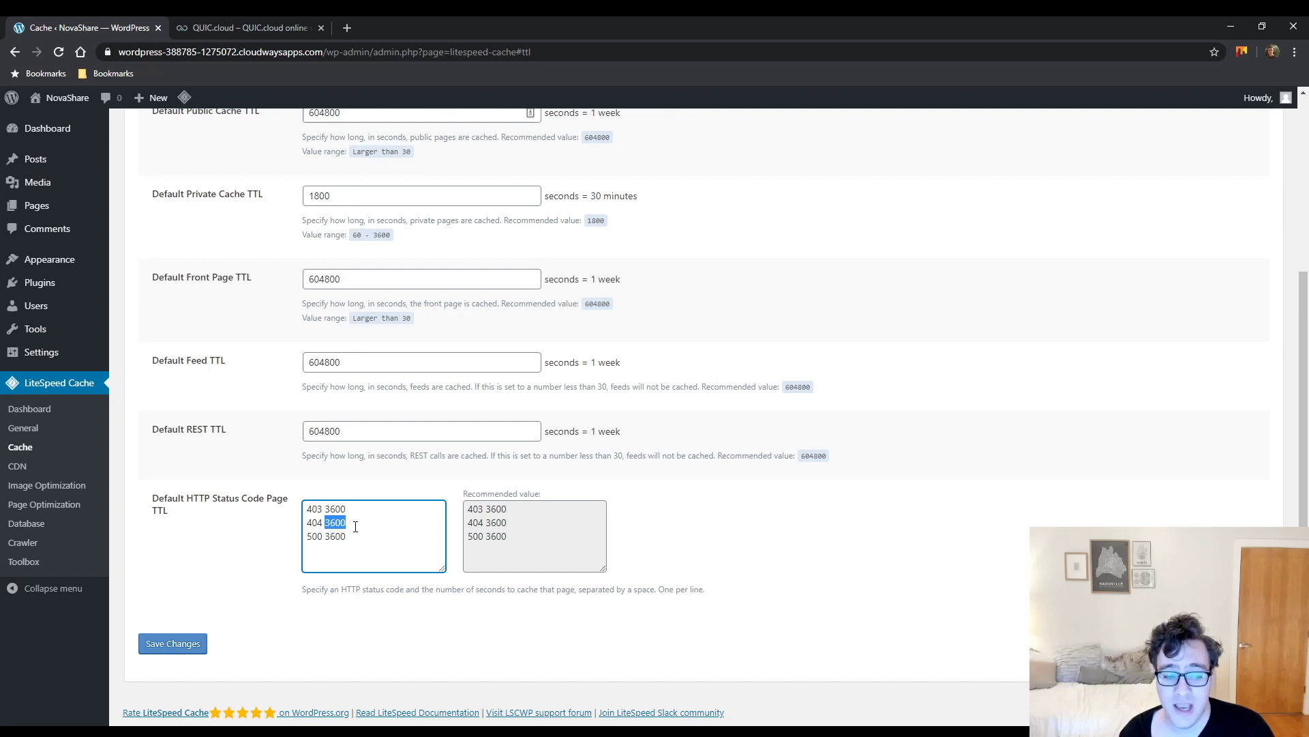
Open the Purge settings and skim through all the options on the page
{"action": "scroll", "coordinate": [356, 526], "scroll_direction": "up", "scroll_amount": 4}
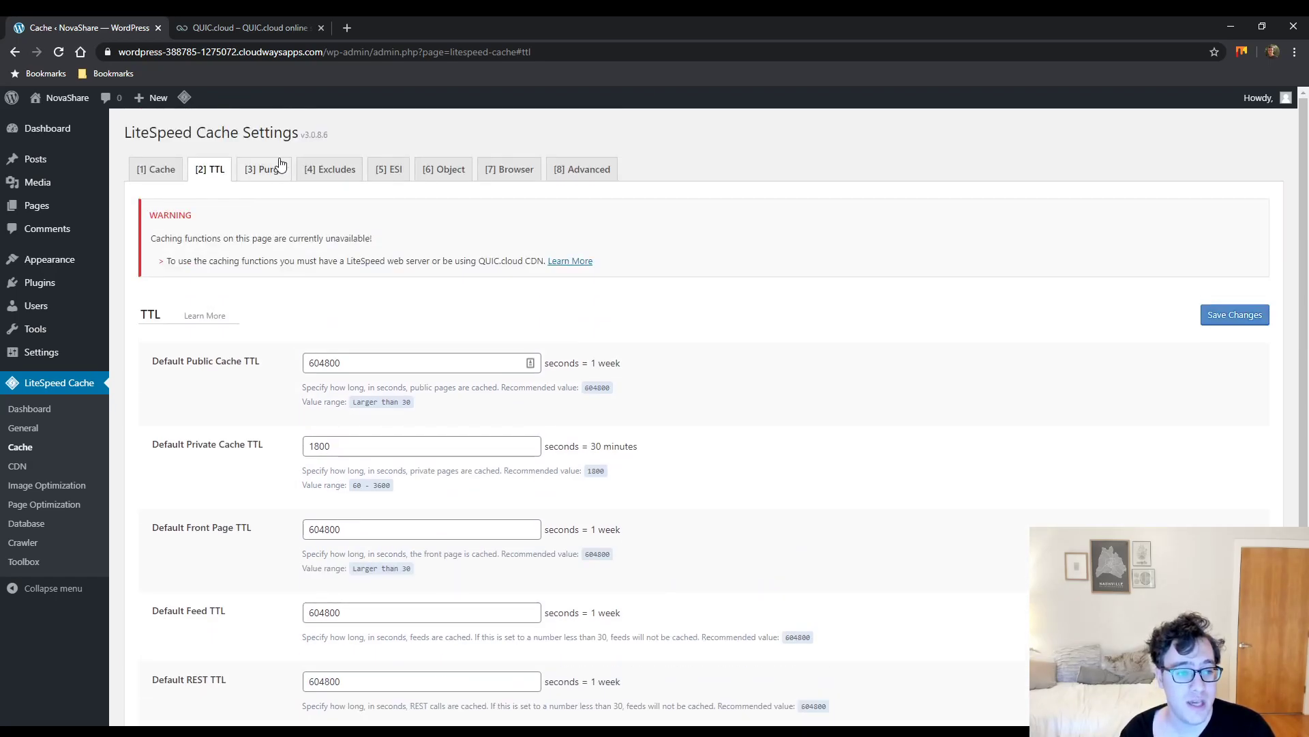
{"action": "left_click", "coordinate": [269, 169]}
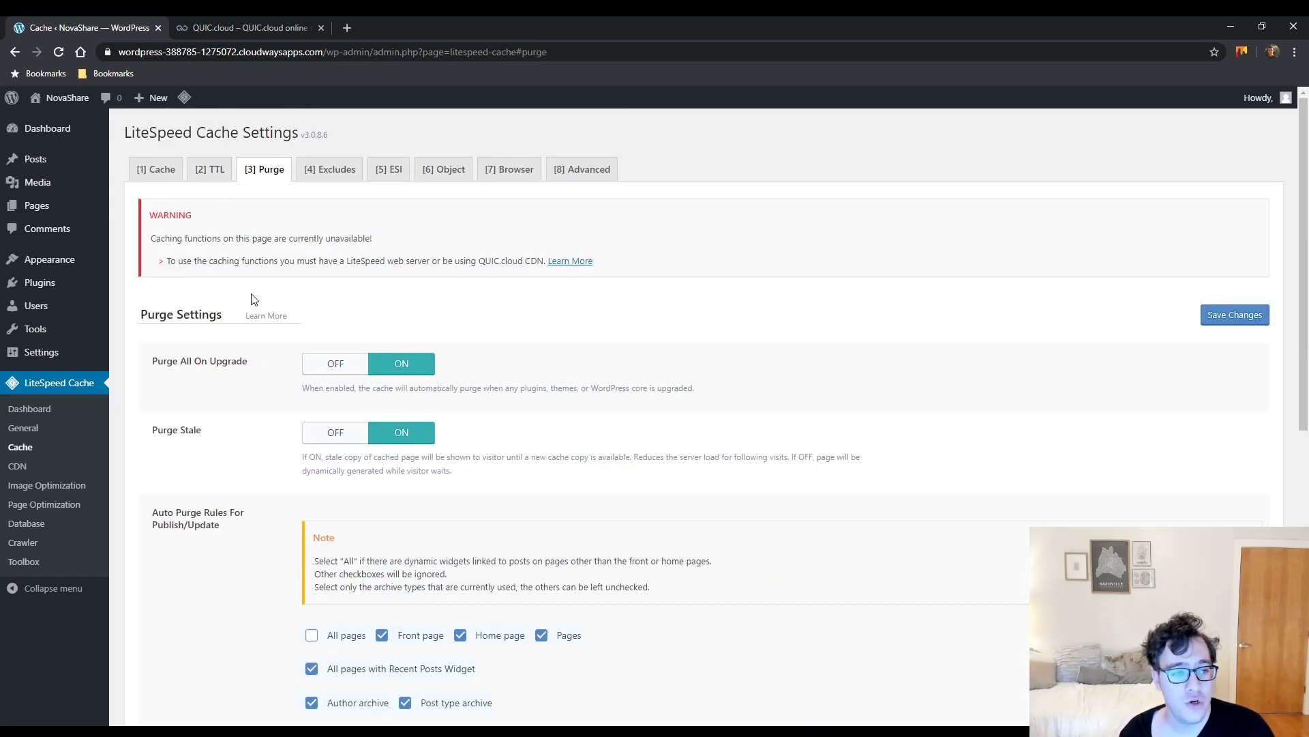
{"action": "scroll", "coordinate": [254, 301], "scroll_direction": "down", "scroll_amount": 5}
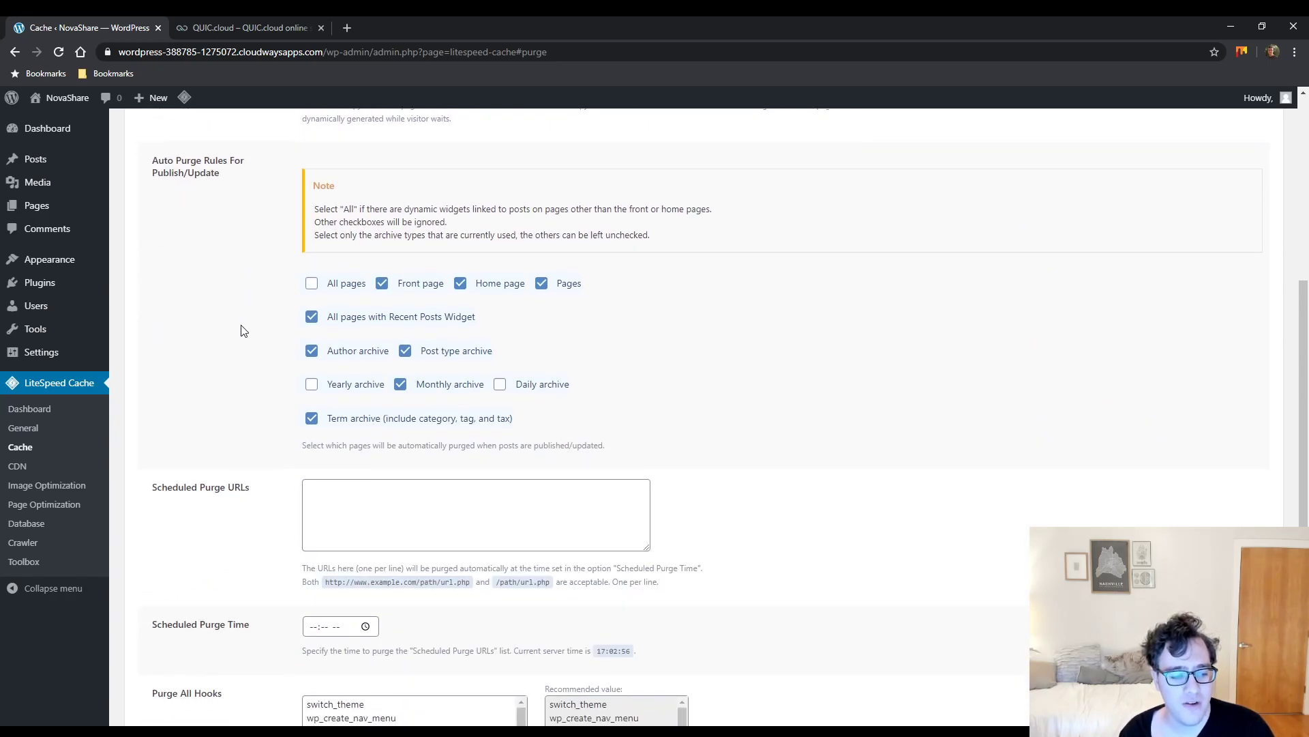
{"action": "scroll", "coordinate": [244, 330], "scroll_direction": "down", "scroll_amount": 3}
{"action": "scroll", "coordinate": [243, 331], "scroll_direction": "up", "scroll_amount": 8}
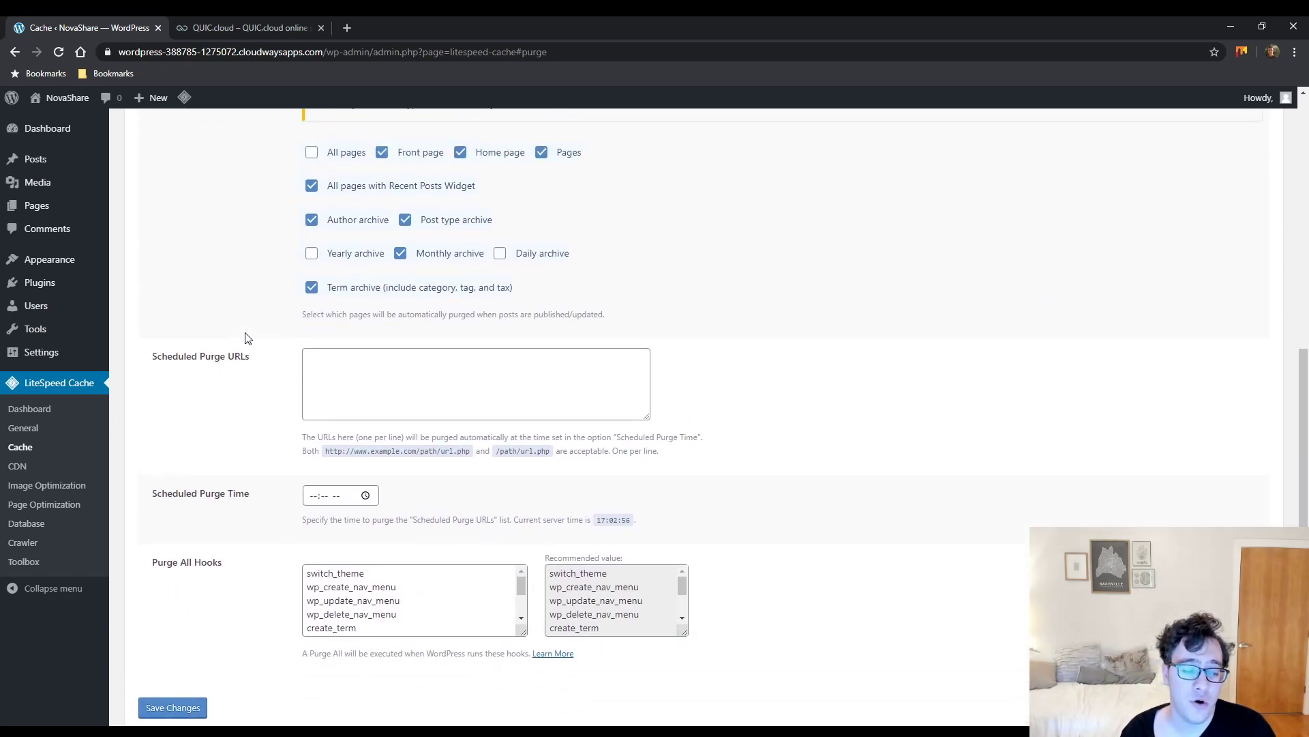
Review the Purge All On Upgrade option and read the description of the Purge Stale option
{"action": "left_click_drag", "start_coordinate": [248, 361], "coordinate": [156, 386]}
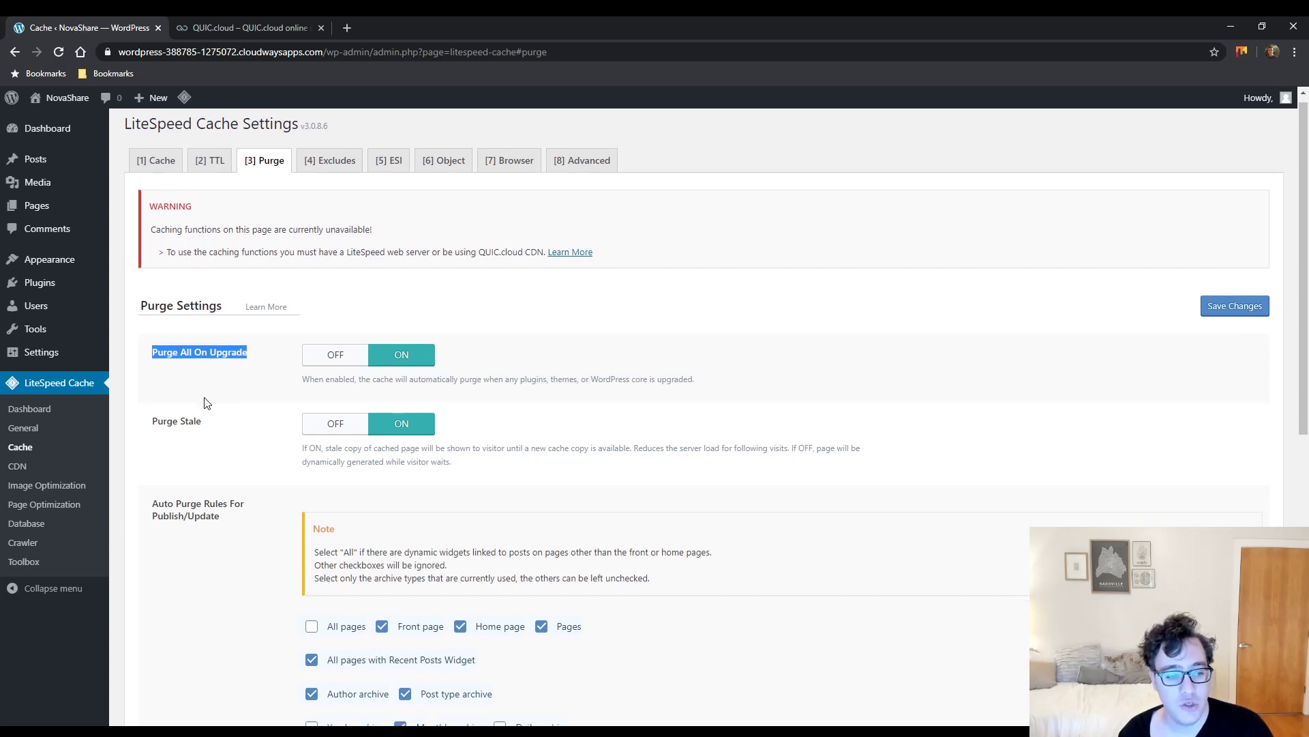
{"action": "scroll", "coordinate": [198, 400], "scroll_direction": "down", "scroll_amount": 1}
{"action": "left_click_drag", "start_coordinate": [207, 363], "coordinate": [150, 372]}
{"action": "scroll", "coordinate": [229, 395], "scroll_direction": "down", "scroll_amount": 1}
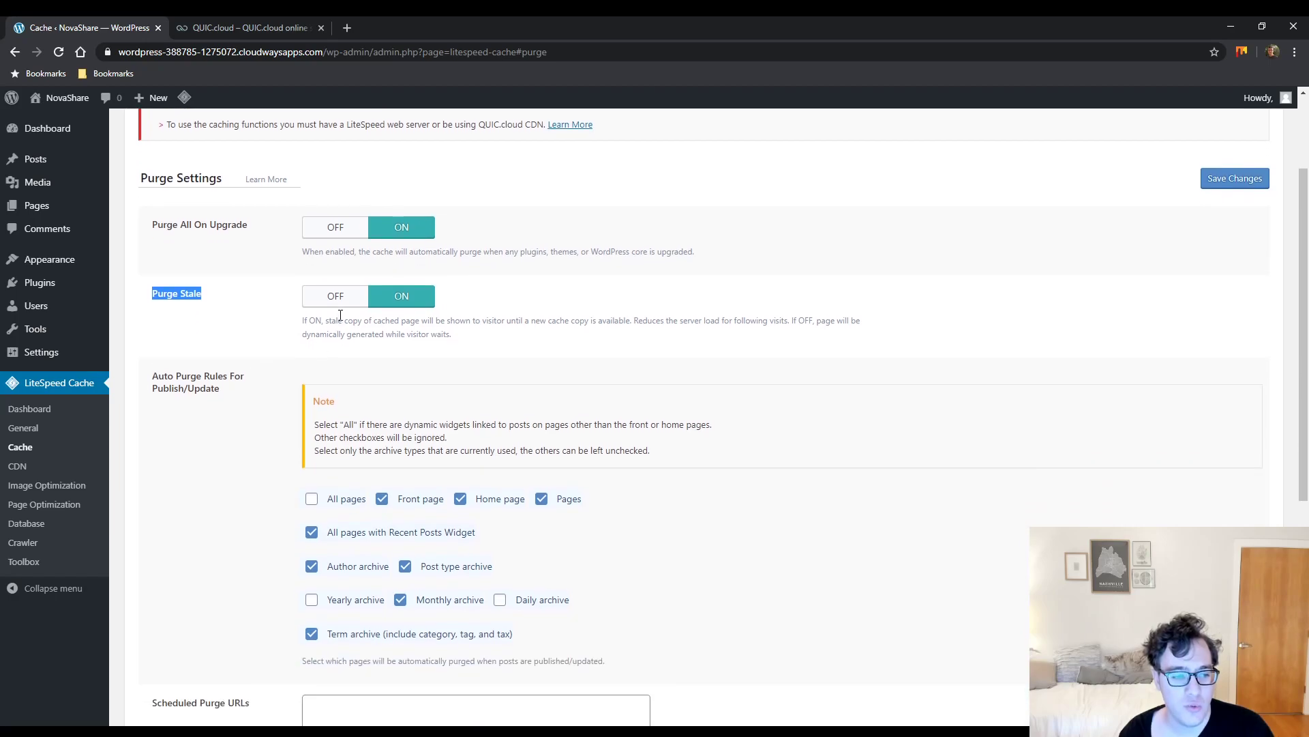
{"action": "left_click_drag", "start_coordinate": [338, 321], "coordinate": [512, 321]}
{"action": "left_click", "coordinate": [534, 362]}
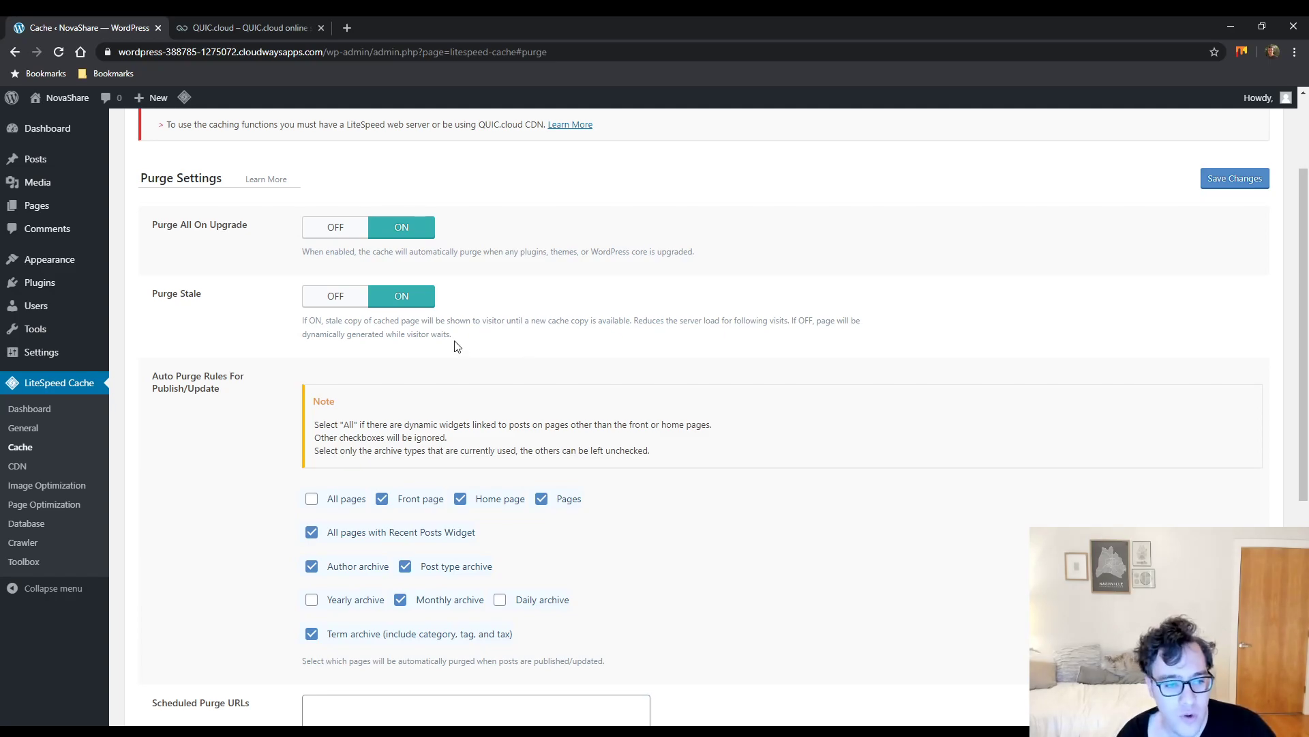
Review the Auto Purge Rules For Publish/Update and exclude the Monthly archive from automatic purging
{"action": "scroll", "coordinate": [403, 355], "scroll_direction": "down", "scroll_amount": 4}
{"action": "scroll", "coordinate": [283, 355], "scroll_direction": "up", "scroll_amount": 4}
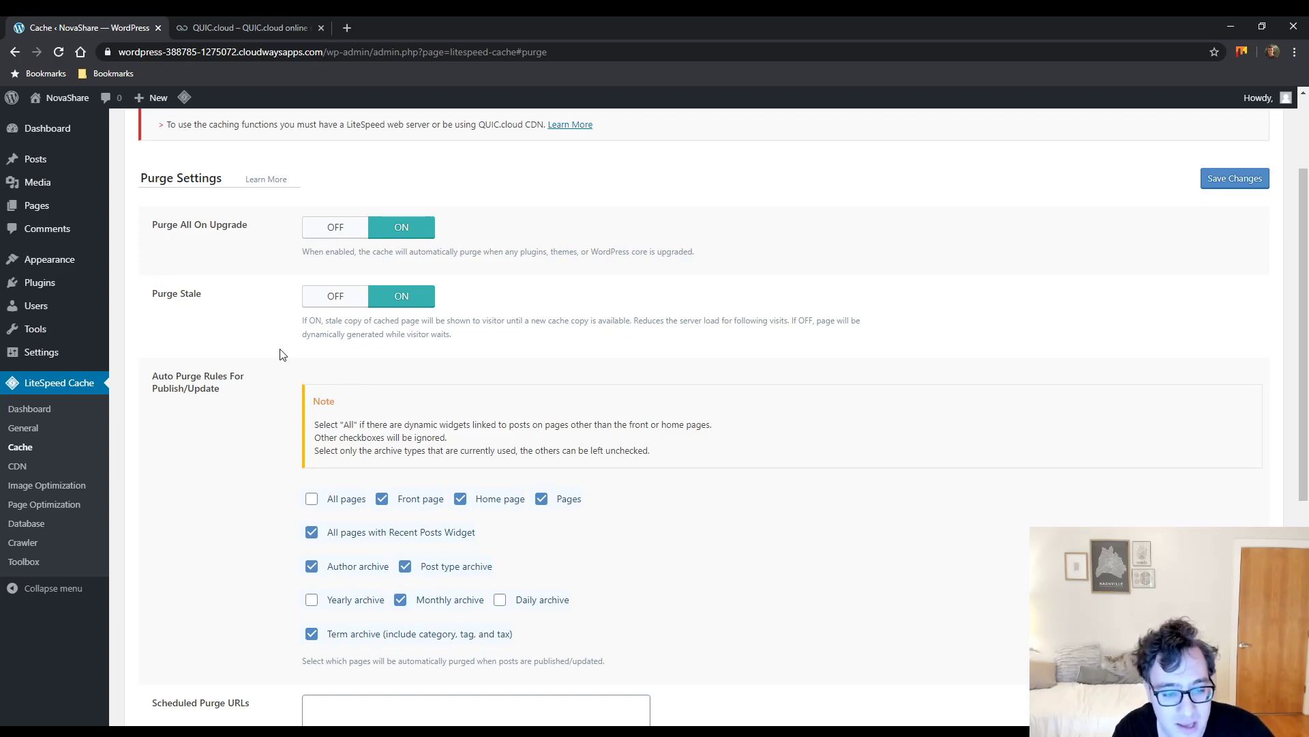
{"action": "scroll", "coordinate": [239, 334], "scroll_direction": "down", "scroll_amount": 2}
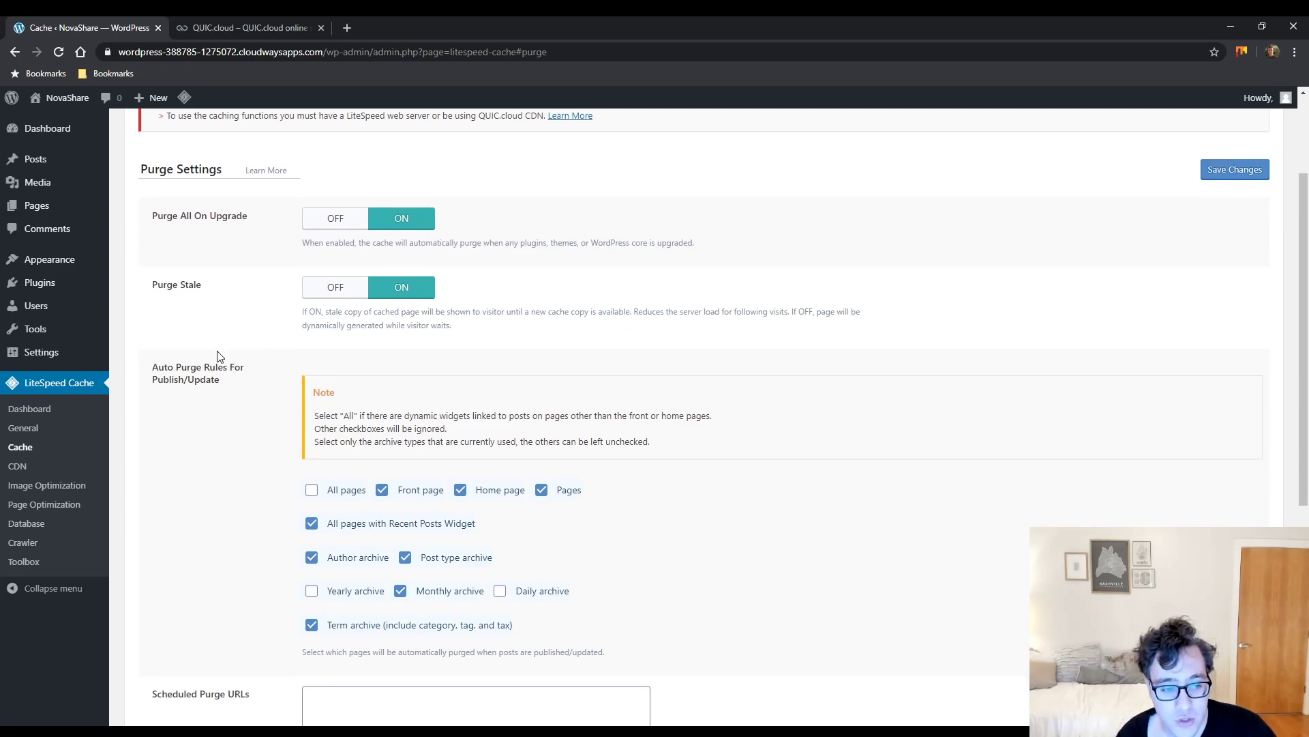
{"action": "left_click_drag", "start_coordinate": [229, 257], "coordinate": [151, 245]}
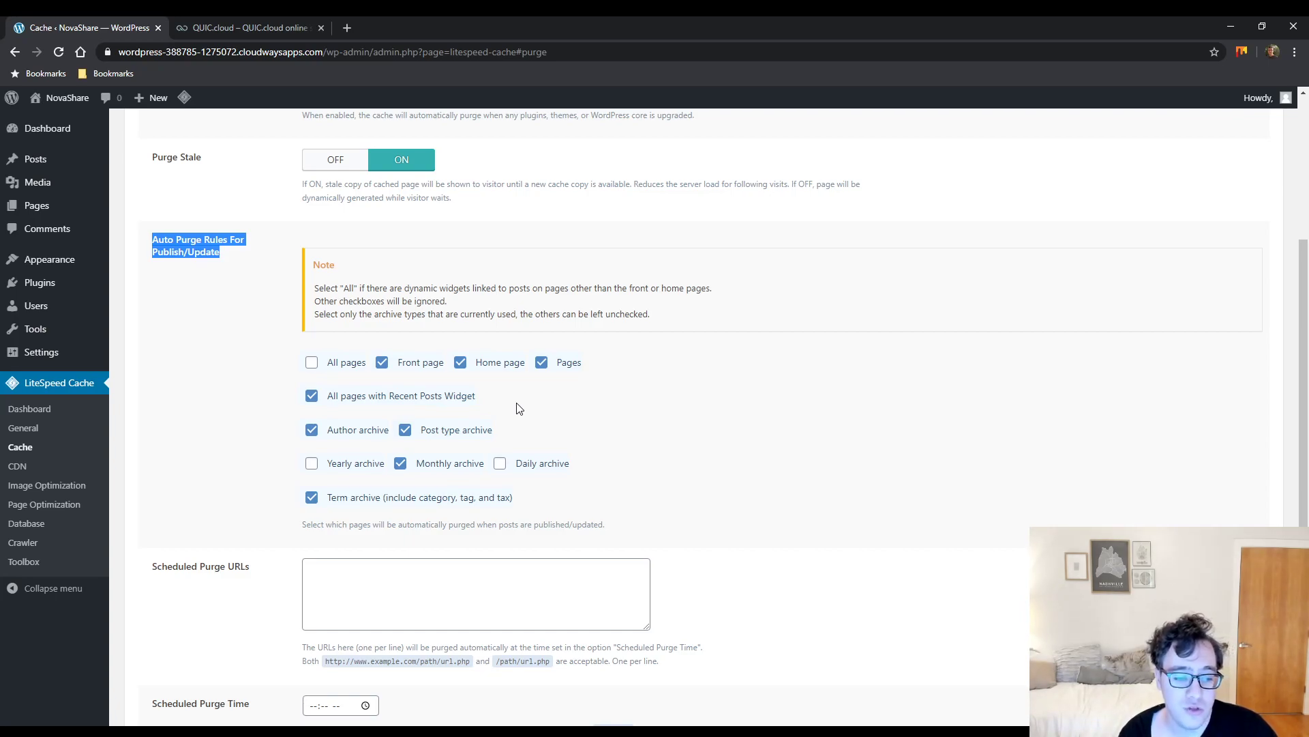
{"action": "left_click", "coordinate": [424, 469]}
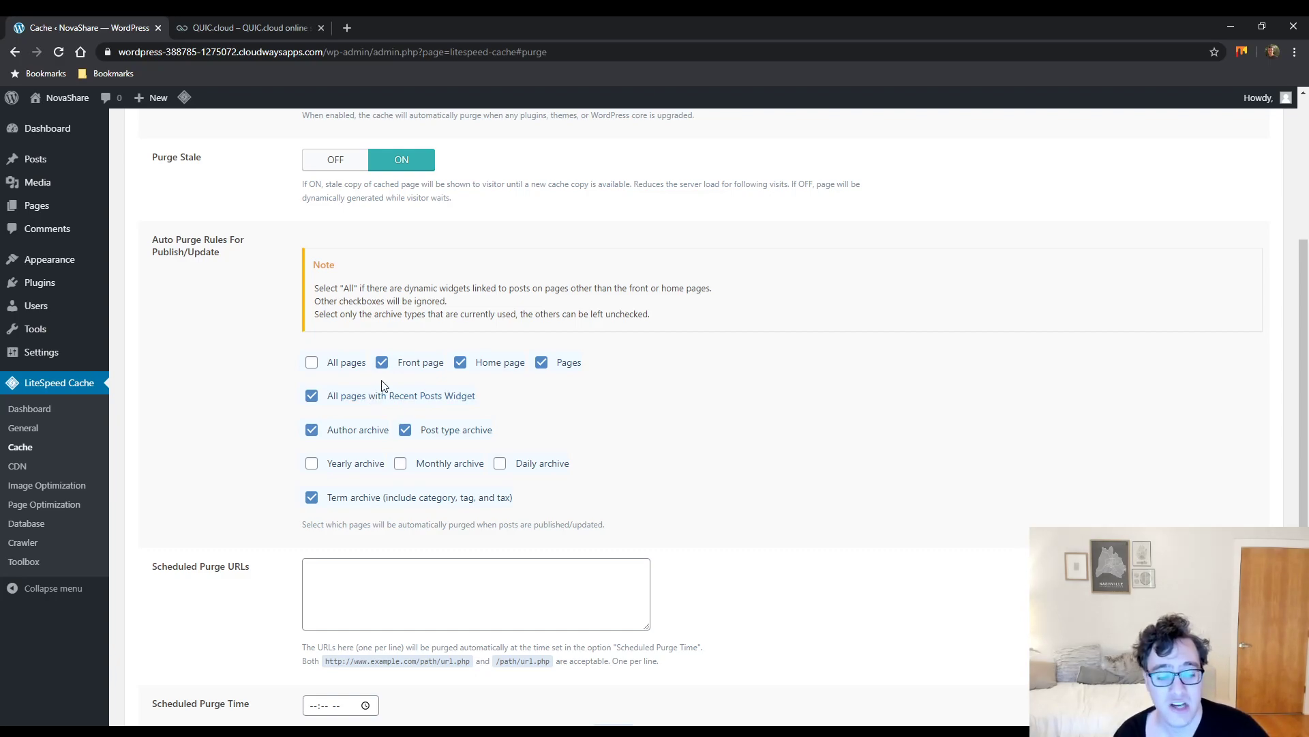
{"action": "scroll", "coordinate": [379, 399], "scroll_direction": "down", "scroll_amount": 4}
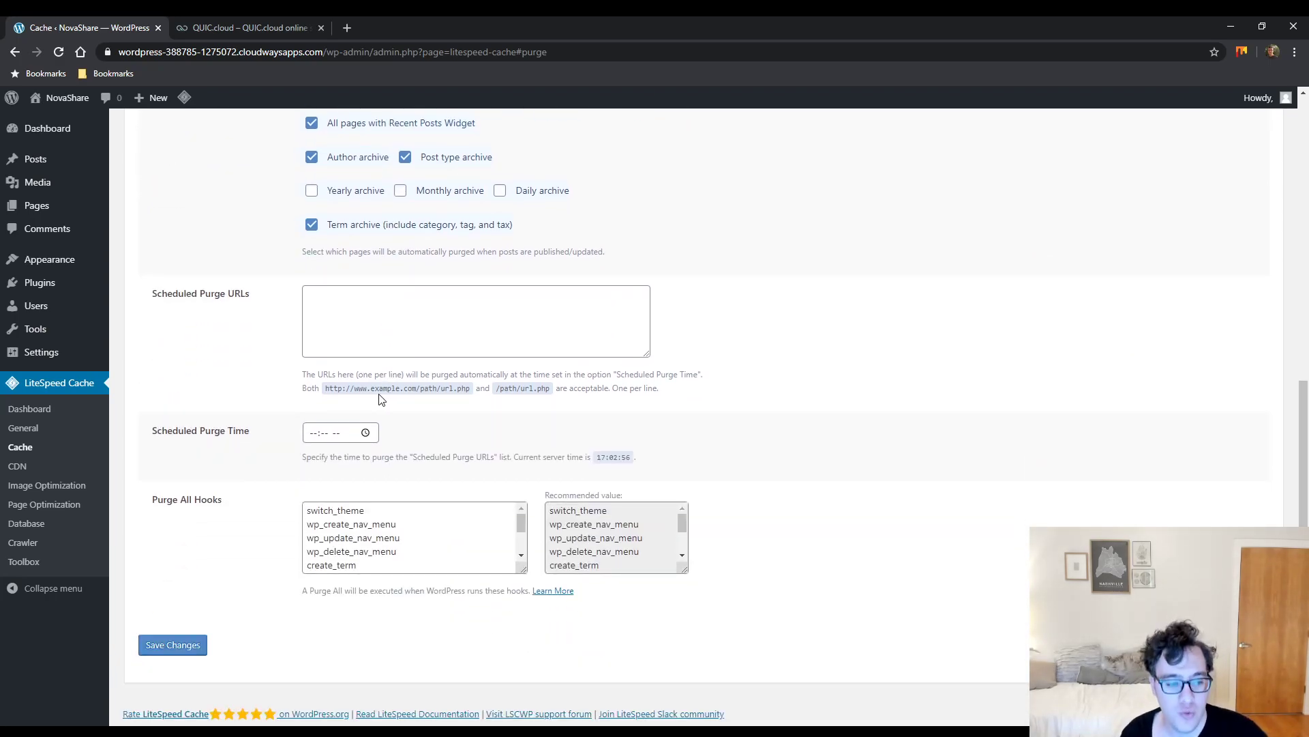
Read the Scheduled Purge Time description and set the scheduled purge time to 01:00 AM
{"action": "left_click_drag", "start_coordinate": [261, 437], "coordinate": [150, 431]}
{"action": "left_click_drag", "start_coordinate": [322, 457], "coordinate": [506, 456]}
{"action": "left_click", "coordinate": [317, 431]}
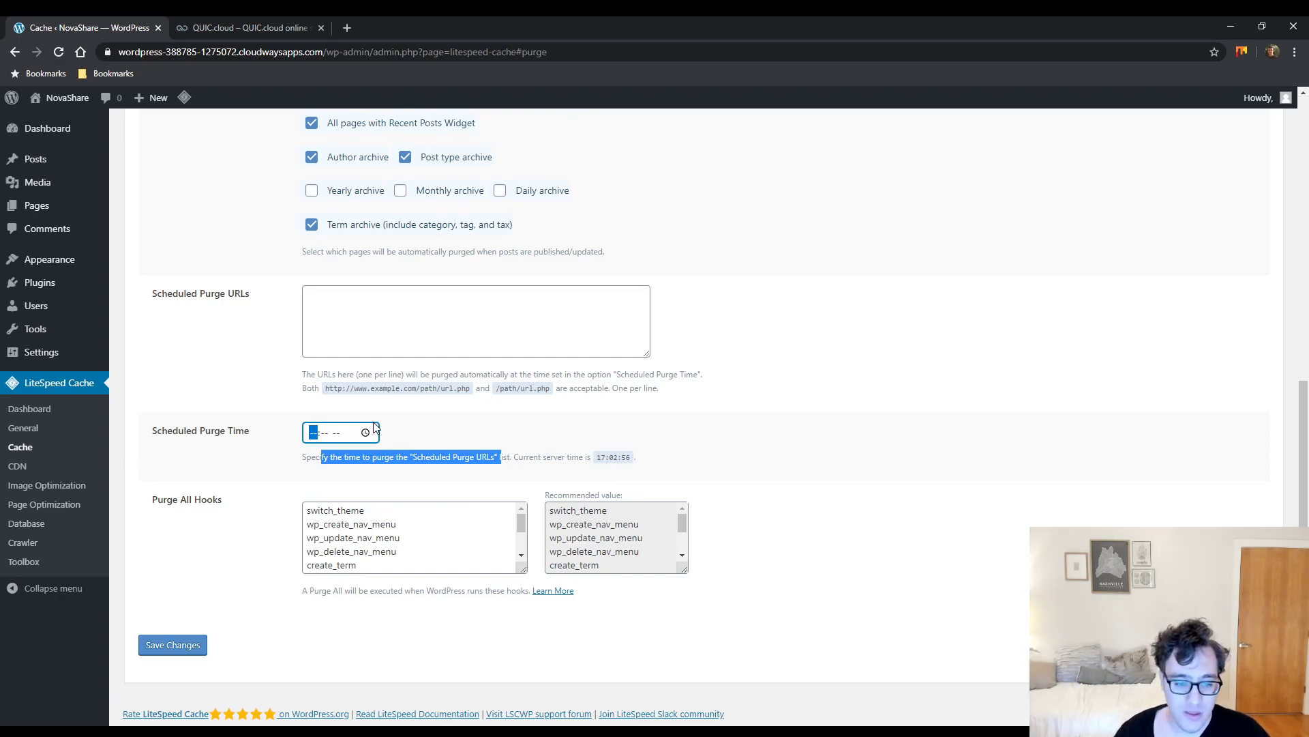
{"action": "type", "text": "01:00"}
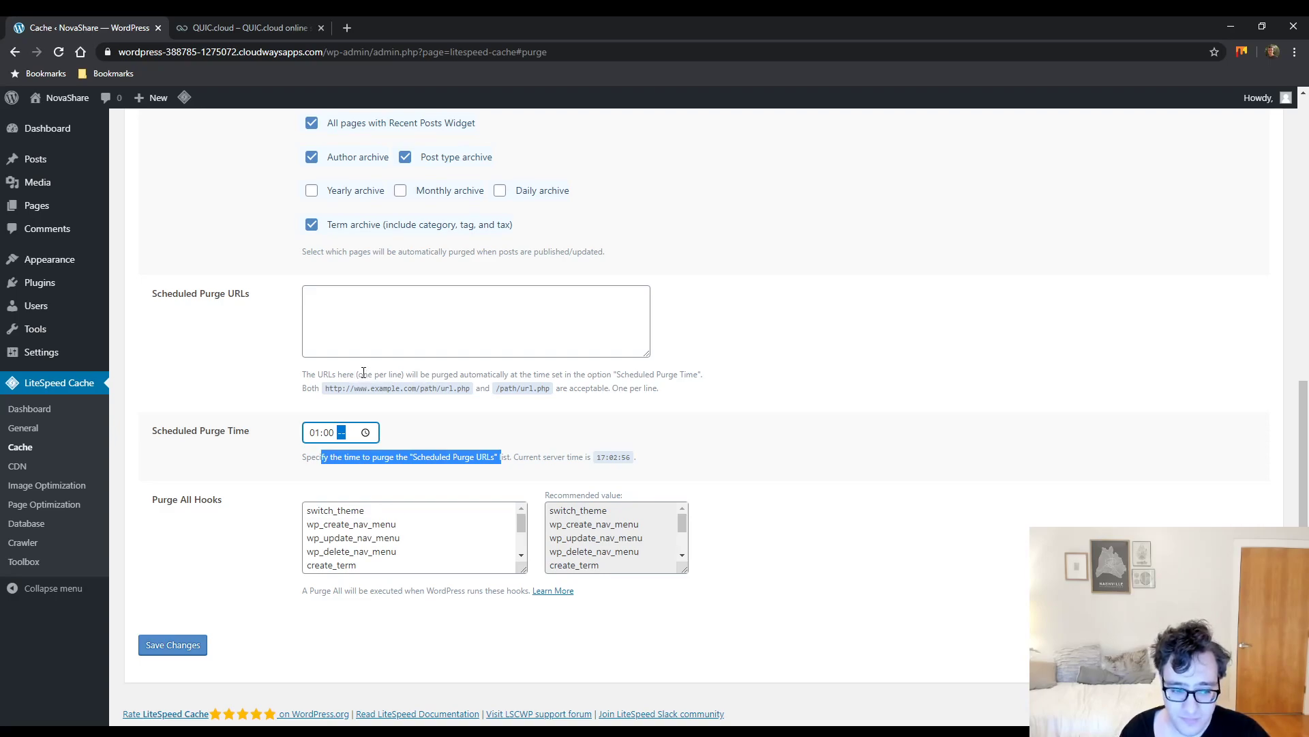
{"action": "type", "text": "a"}
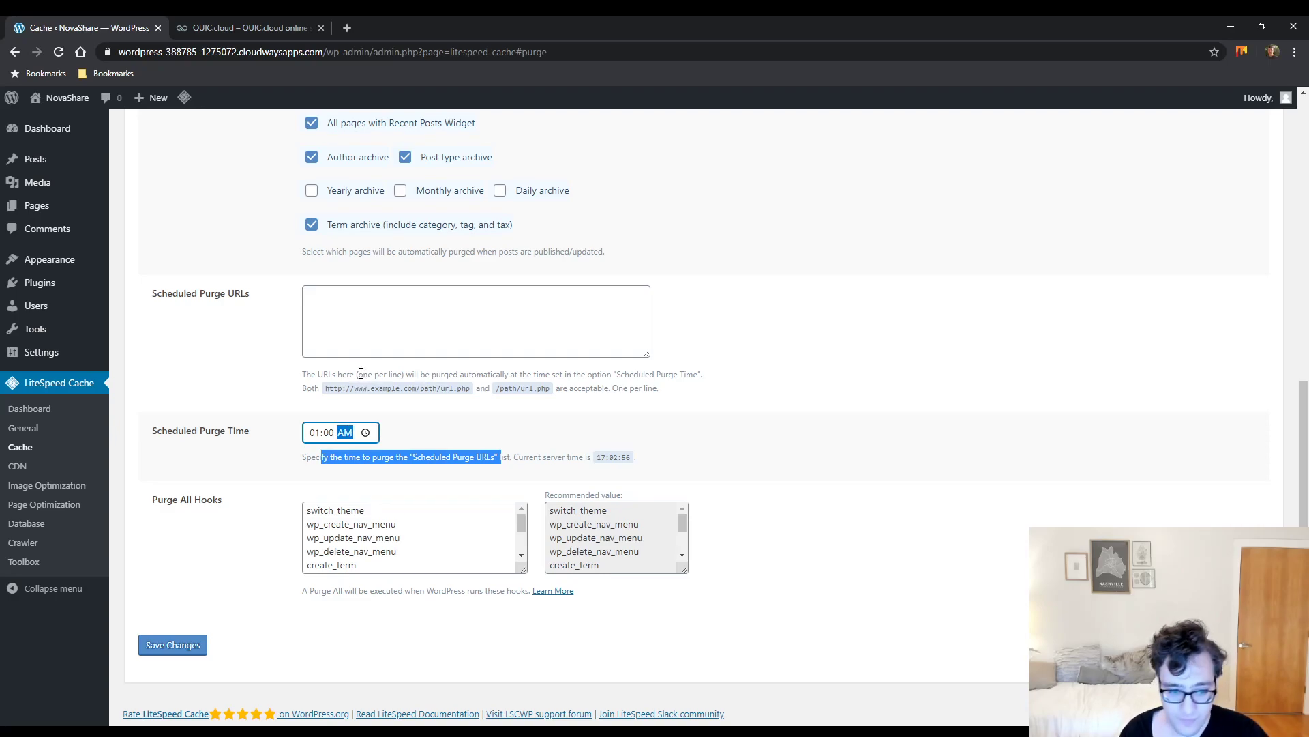
{"action": "left_click", "coordinate": [204, 423]}
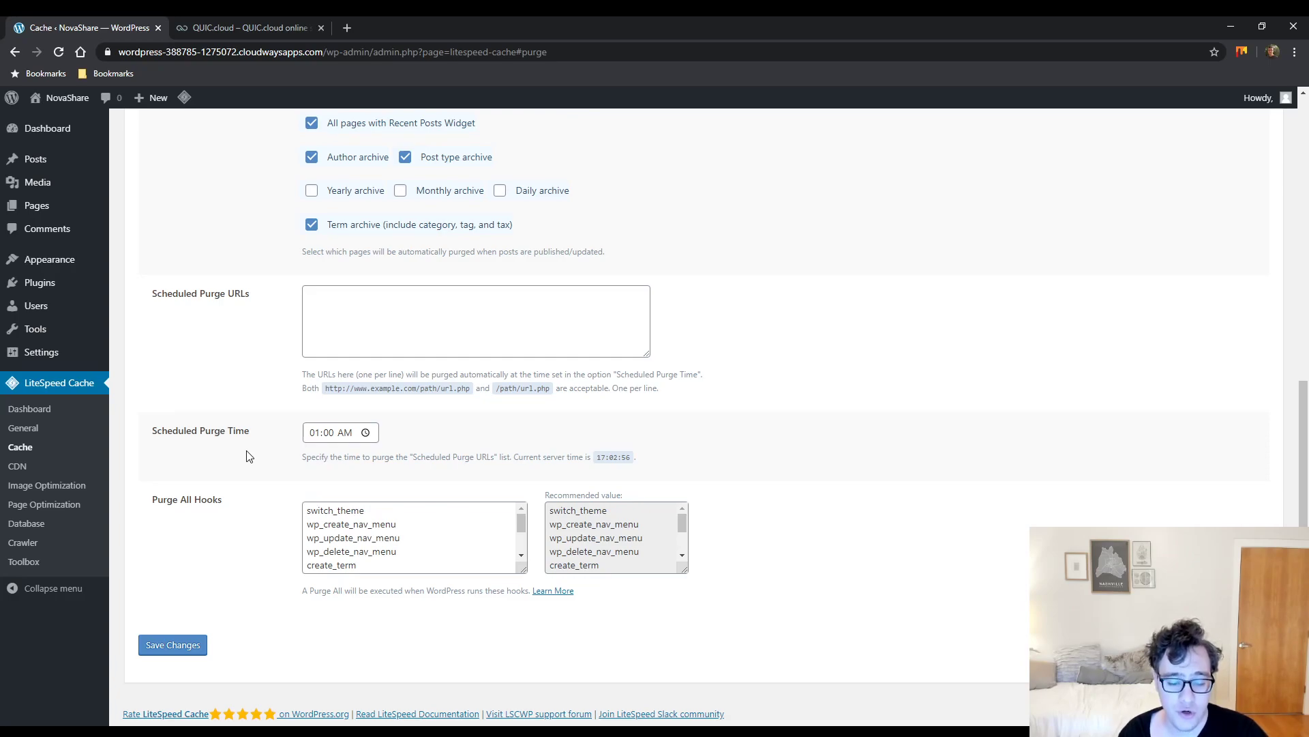
Skim the Purge All Hooks list and look over the Purge settings again, focusing on the Scheduled Purge URLs option
{"action": "scroll", "coordinate": [454, 532], "scroll_direction": "down", "scroll_amount": 4}
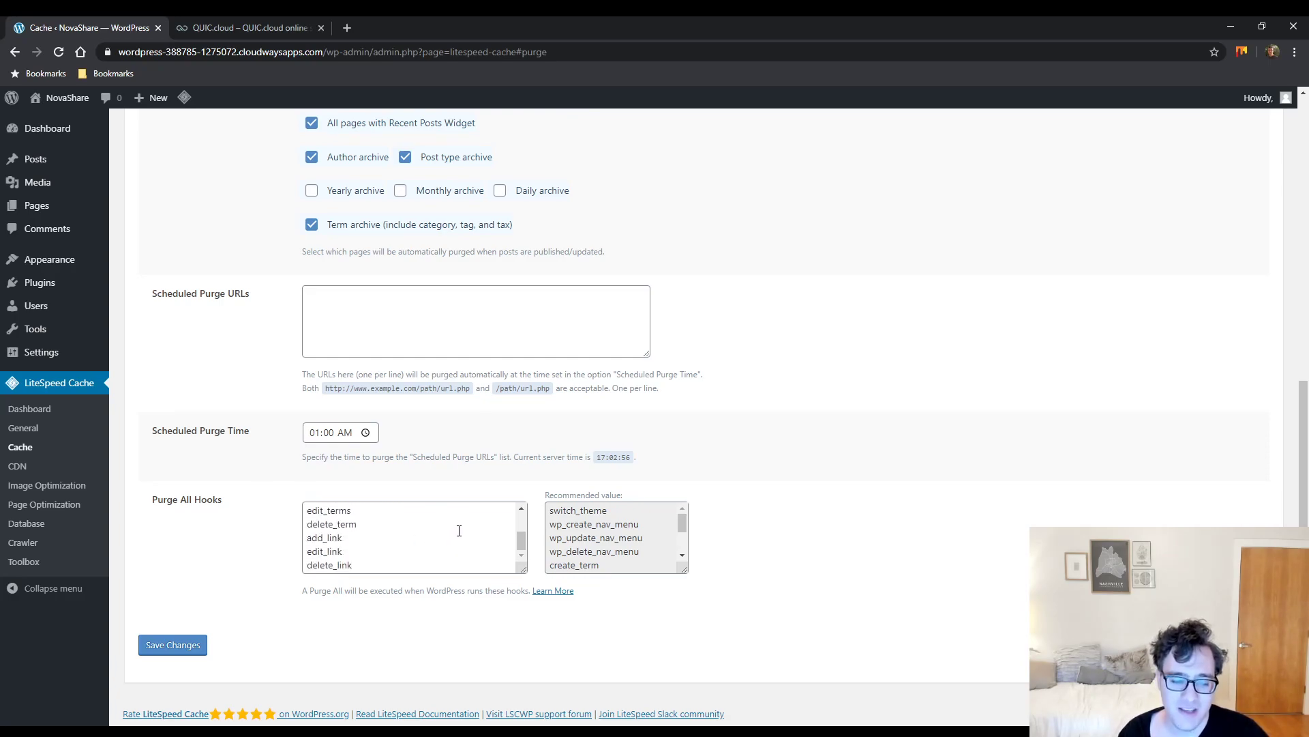
{"action": "scroll", "coordinate": [440, 522], "scroll_direction": "up", "scroll_amount": 4}
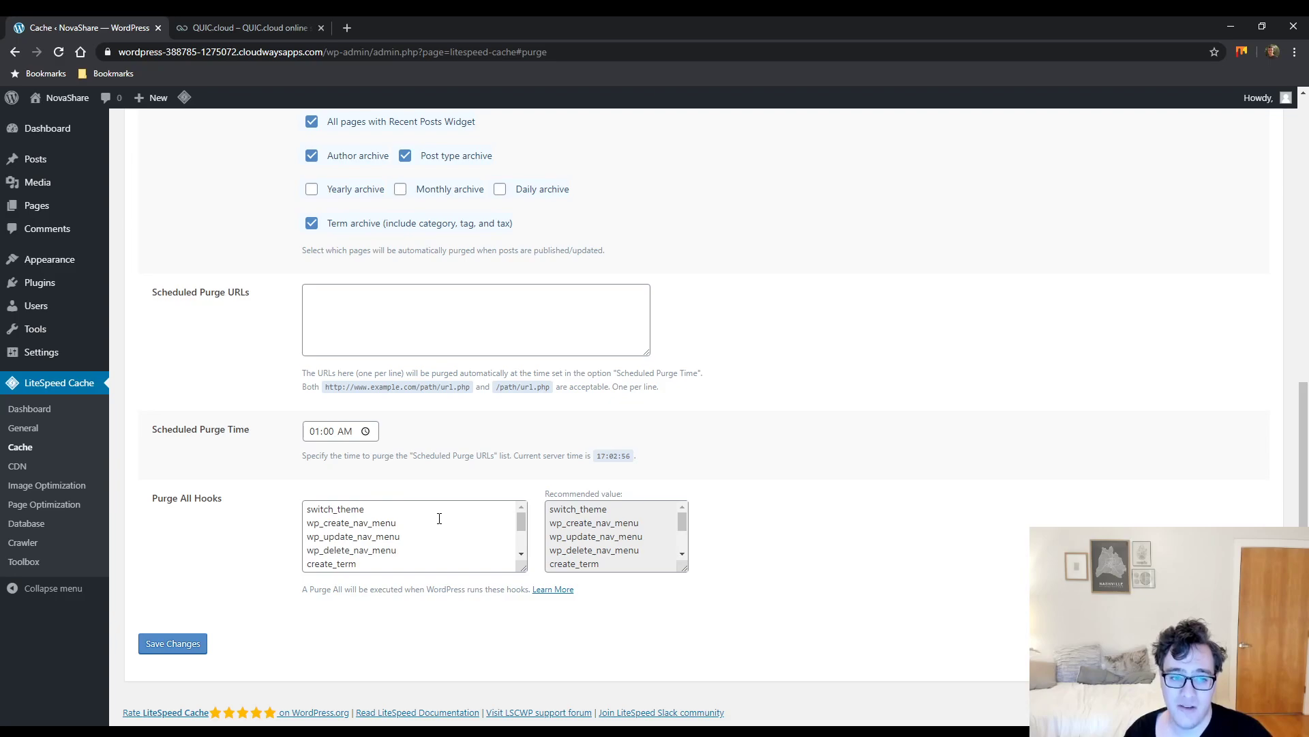
{"action": "scroll", "coordinate": [278, 486], "scroll_direction": "up", "scroll_amount": 8}
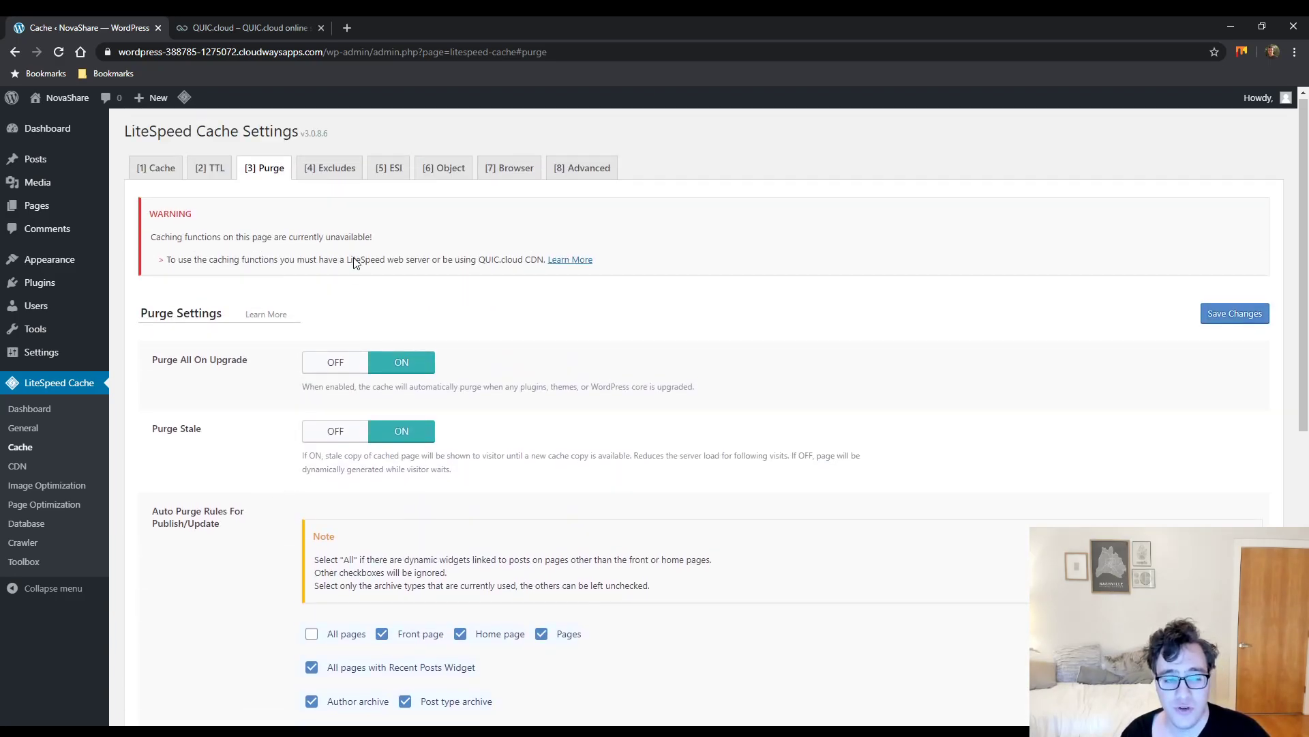
{"action": "scroll", "coordinate": [361, 293], "scroll_direction": "down", "scroll_amount": 8}
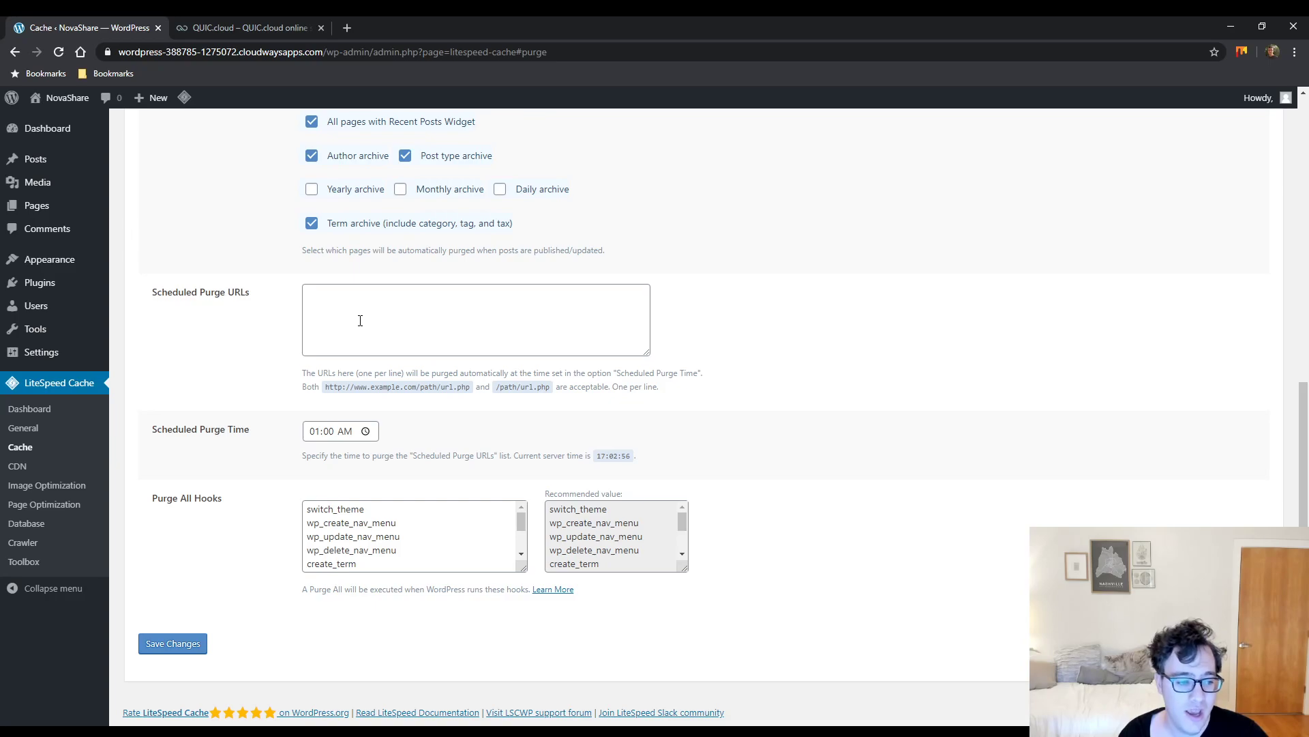
{"action": "left_click_drag", "start_coordinate": [260, 296], "coordinate": [138, 304]}
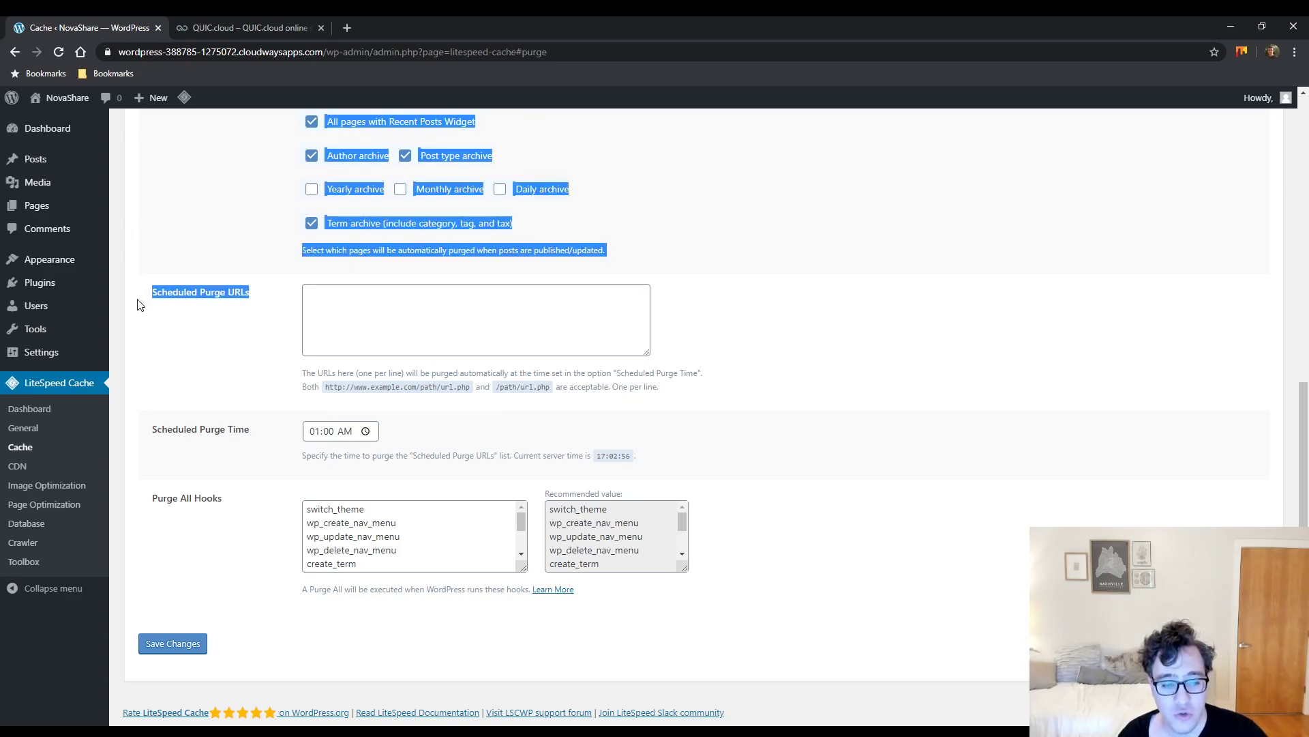
{"action": "left_click", "coordinate": [138, 305]}
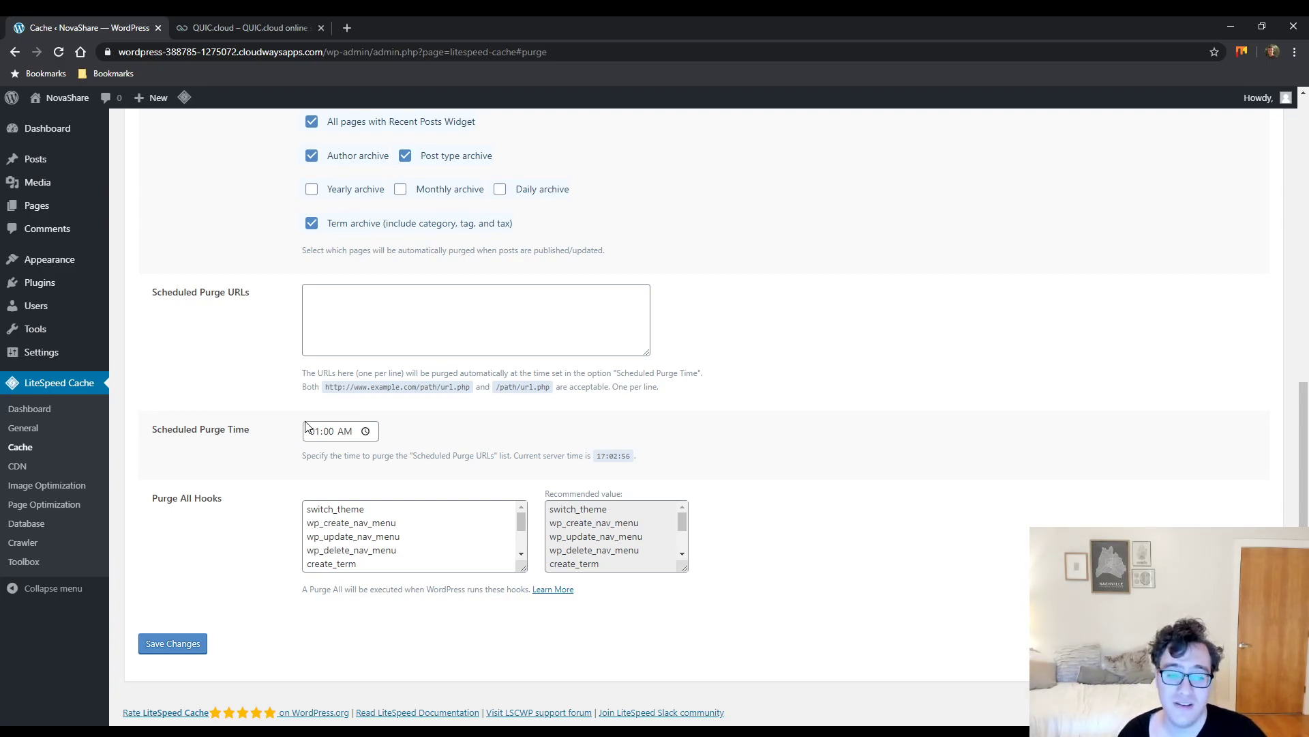
{"action": "scroll", "coordinate": [330, 525], "scroll_direction": "down", "scroll_amount": 1}
{"action": "scroll", "coordinate": [341, 536], "scroll_direction": "up", "scroll_amount": 3}
{"action": "scroll", "coordinate": [477, 525], "scroll_direction": "down", "scroll_amount": 2}
Enlarge the Purge All Hooks box and its recommended values box, and compare the hooks listed in both
{"action": "left_click_drag", "start_coordinate": [523, 567], "coordinate": [526, 686]}
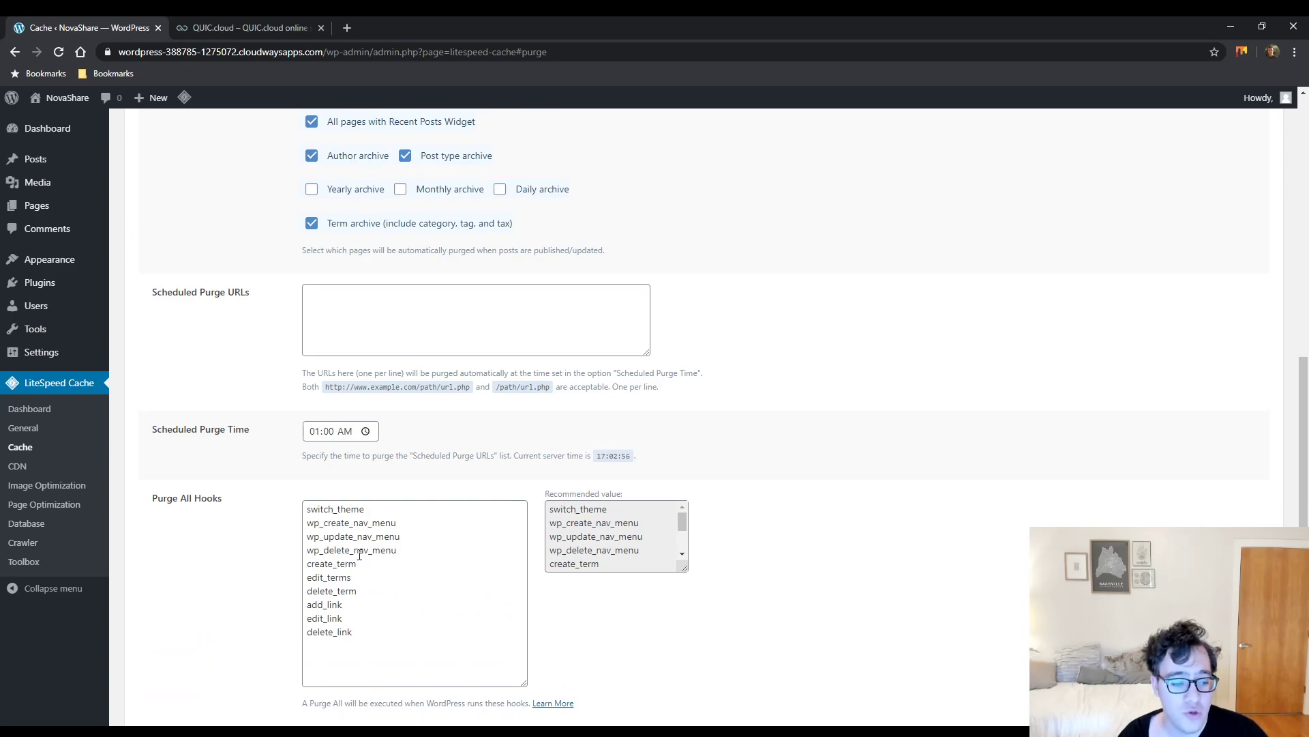
{"action": "left_click_drag", "start_coordinate": [400, 551], "coordinate": [305, 553]}
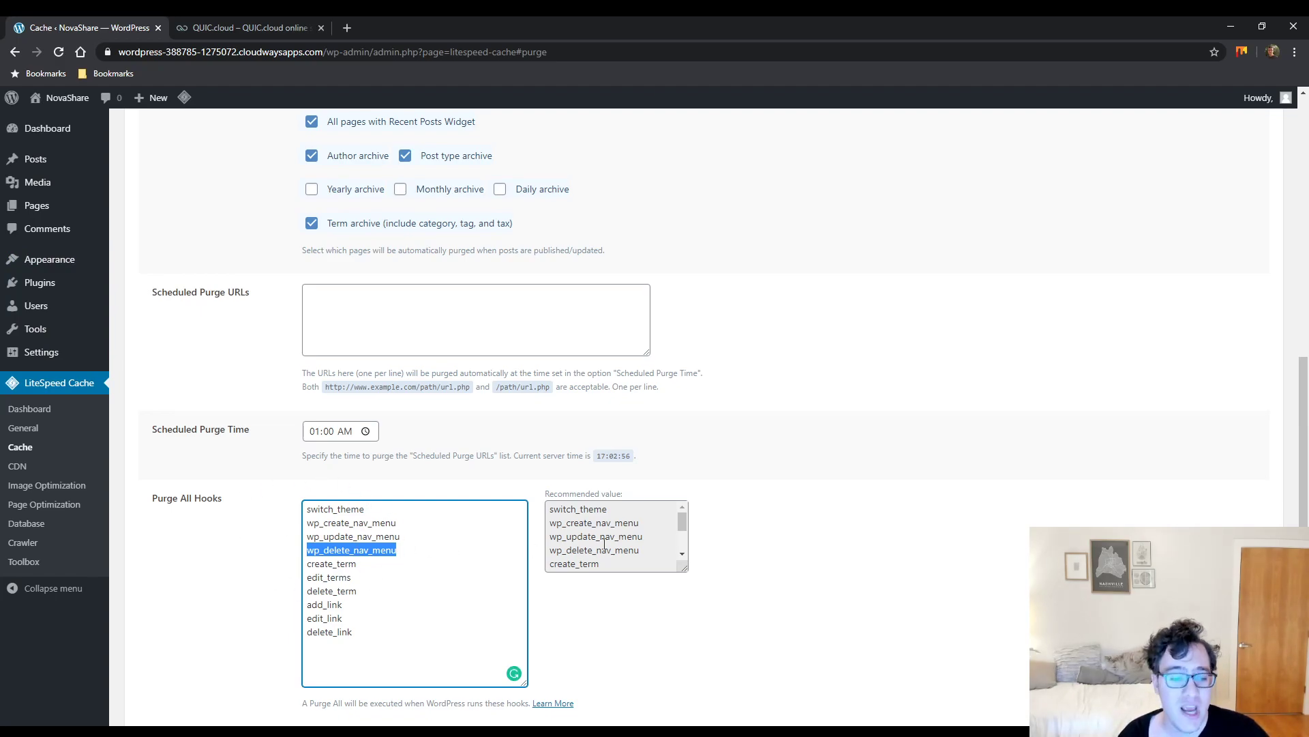
{"action": "left_click_drag", "start_coordinate": [684, 568], "coordinate": [713, 723]}
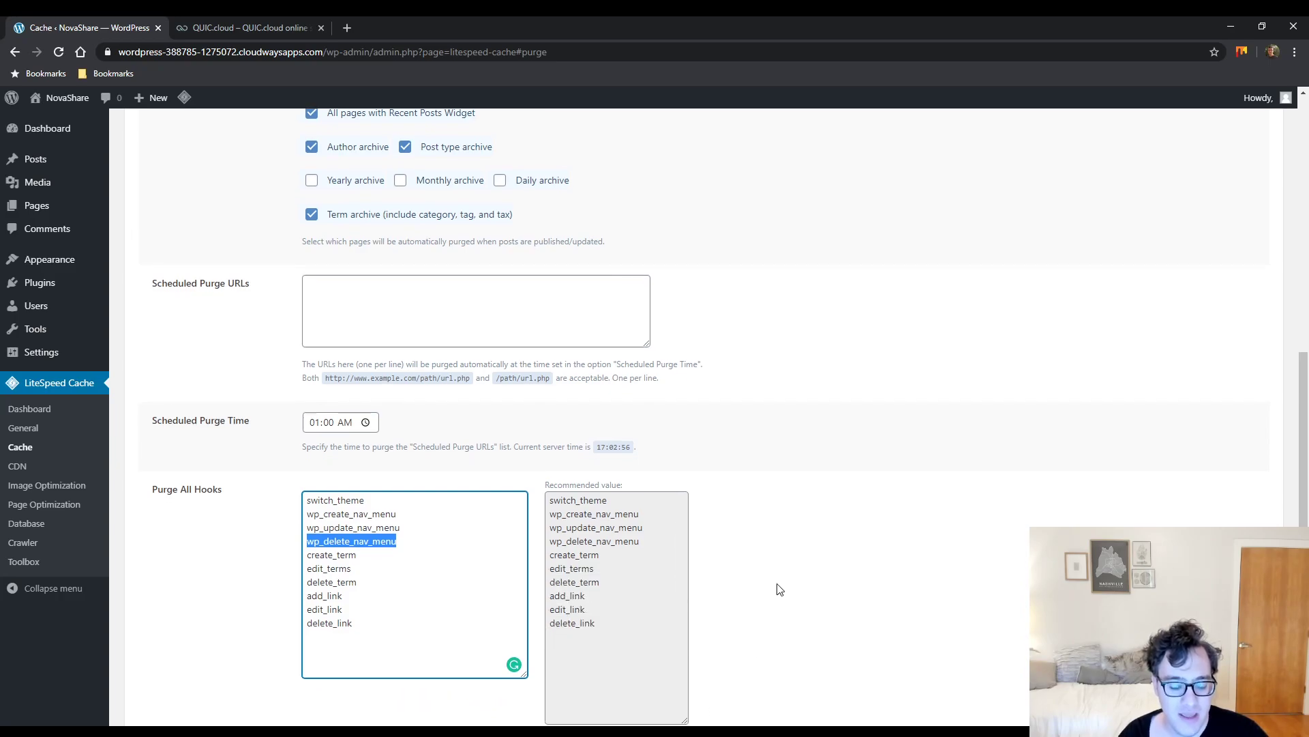
{"action": "scroll", "coordinate": [786, 589], "scroll_direction": "down", "scroll_amount": 2}
{"action": "left_click_drag", "start_coordinate": [648, 502], "coordinate": [551, 382]}
{"action": "left_click", "coordinate": [438, 447]}
Open the Excludes settings and skim all the Do Not Cache options on the page
{"action": "scroll", "coordinate": [260, 522], "scroll_direction": "up", "scroll_amount": 12}
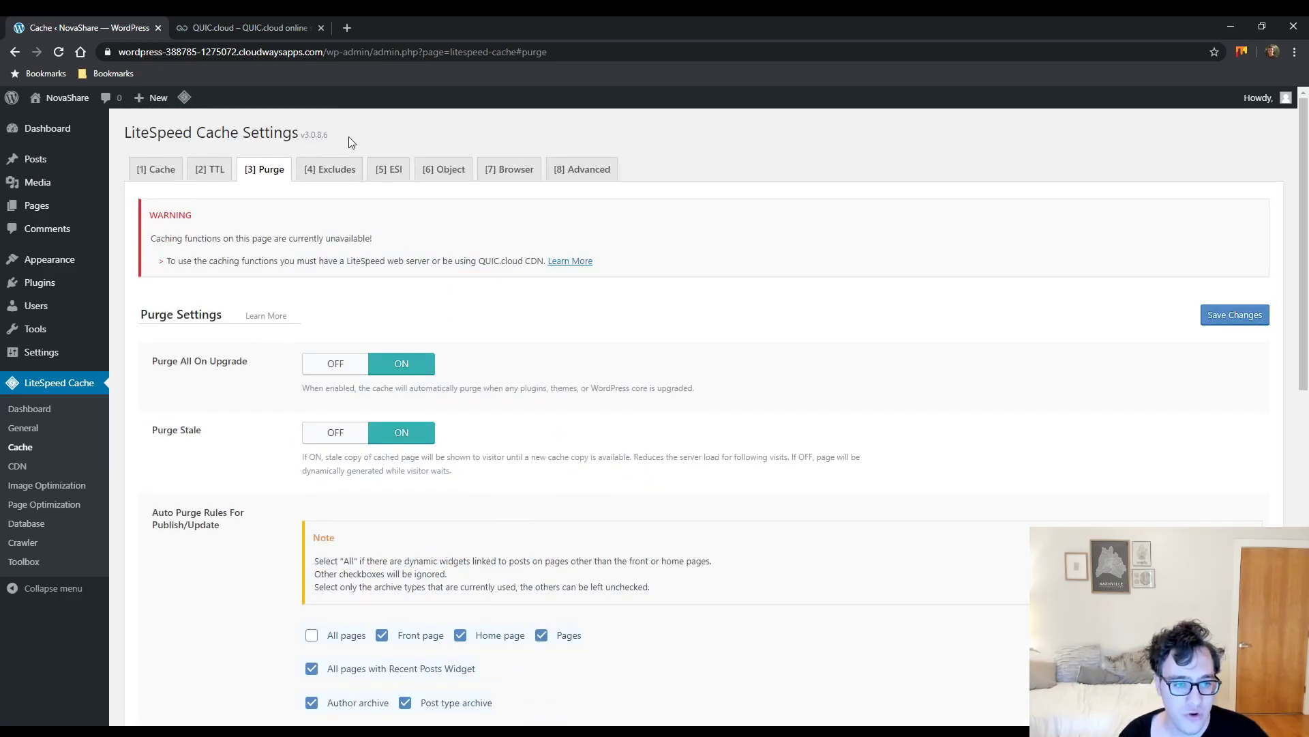
{"action": "left_click", "coordinate": [343, 169]}
{"action": "scroll", "coordinate": [457, 394], "scroll_direction": "down", "scroll_amount": 6}
{"action": "scroll", "coordinate": [430, 403], "scroll_direction": "down", "scroll_amount": 7}
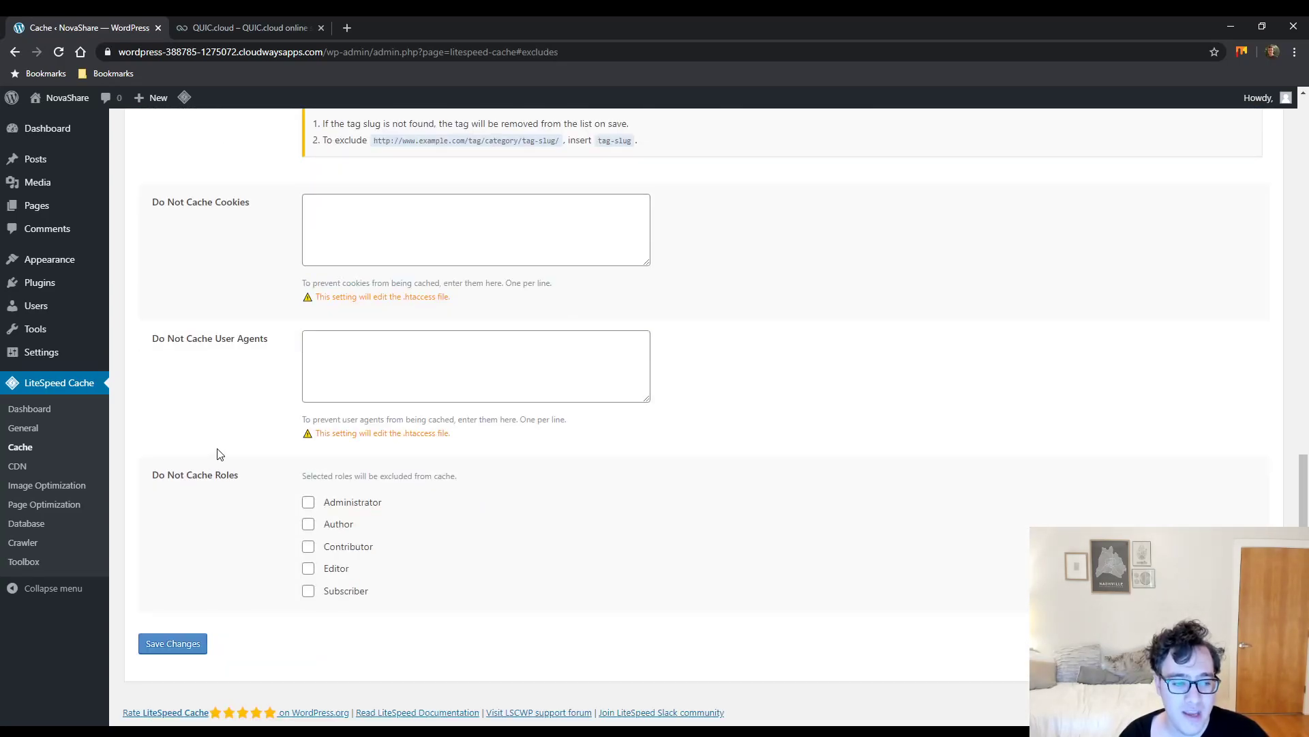
{"action": "scroll", "coordinate": [219, 454], "scroll_direction": "up", "scroll_amount": 13}
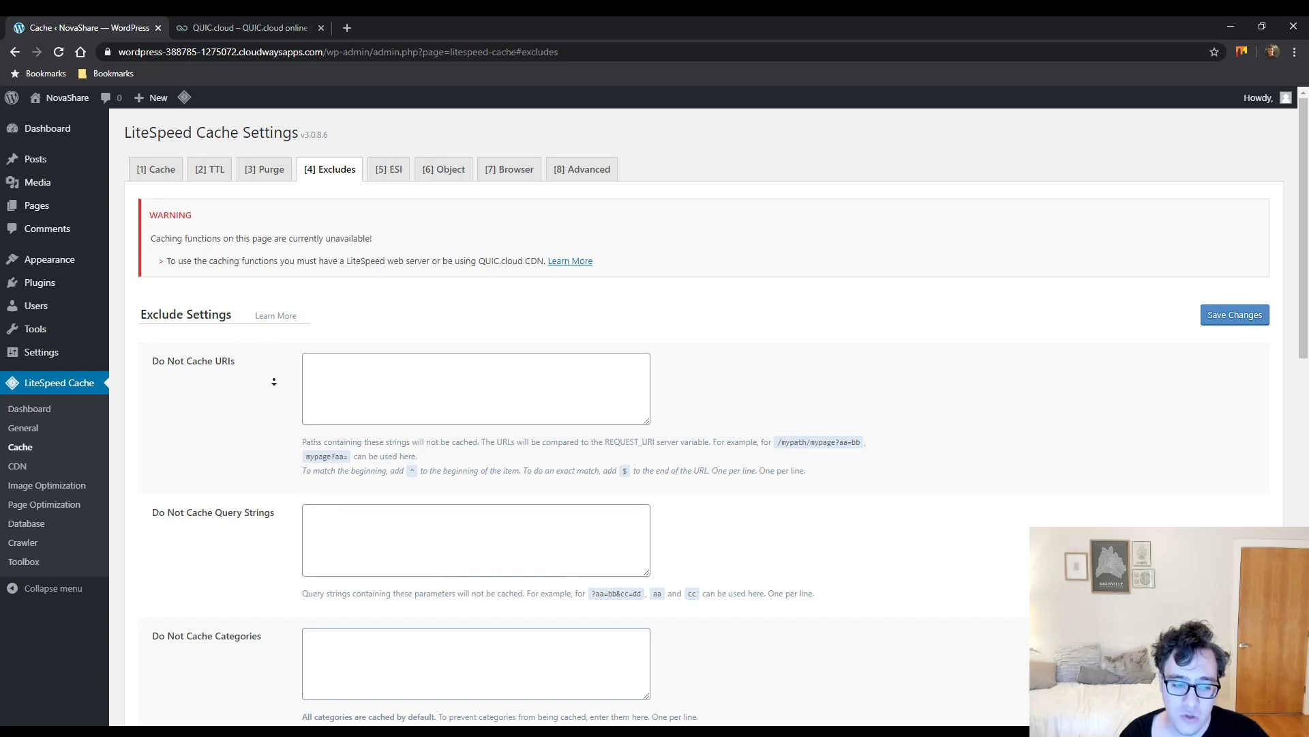
Exclude the Administrator, Author, Contributor and Editor roles from caching under Do Not Cache Roles, leaving Subscriber unselected
{"action": "scroll", "coordinate": [260, 491], "scroll_direction": "down", "scroll_amount": 13}
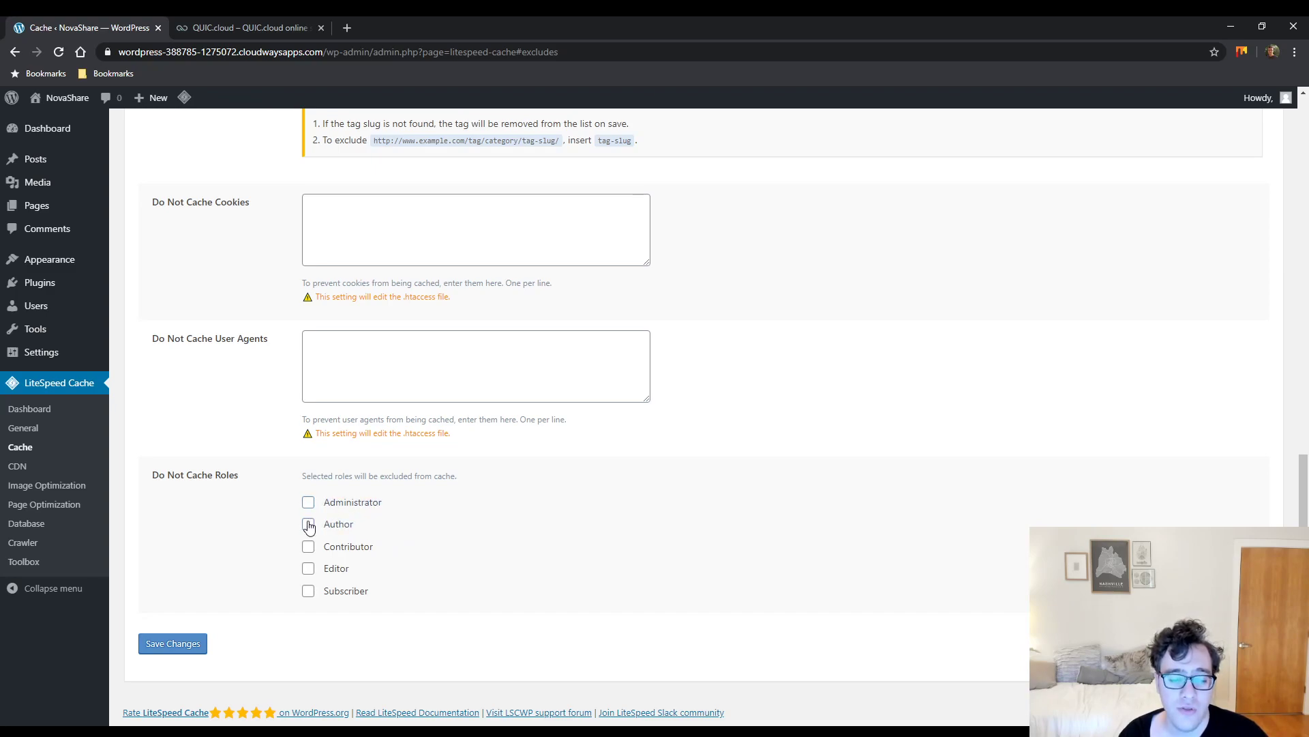
{"action": "left_click", "coordinate": [310, 591]}
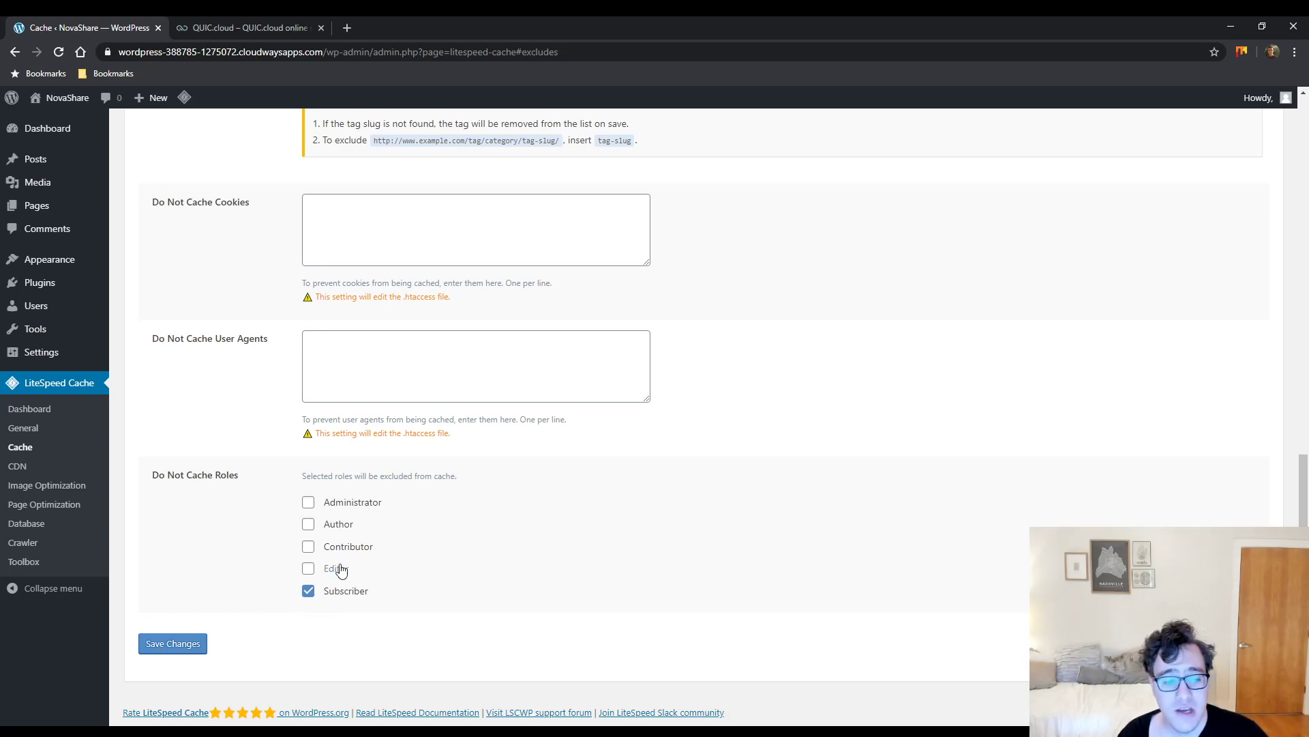
{"action": "left_click", "coordinate": [308, 591]}
{"action": "left_click", "coordinate": [309, 568]}
{"action": "left_click", "coordinate": [308, 546]}
{"action": "left_click", "coordinate": [308, 524]}
{"action": "left_click", "coordinate": [308, 502]}
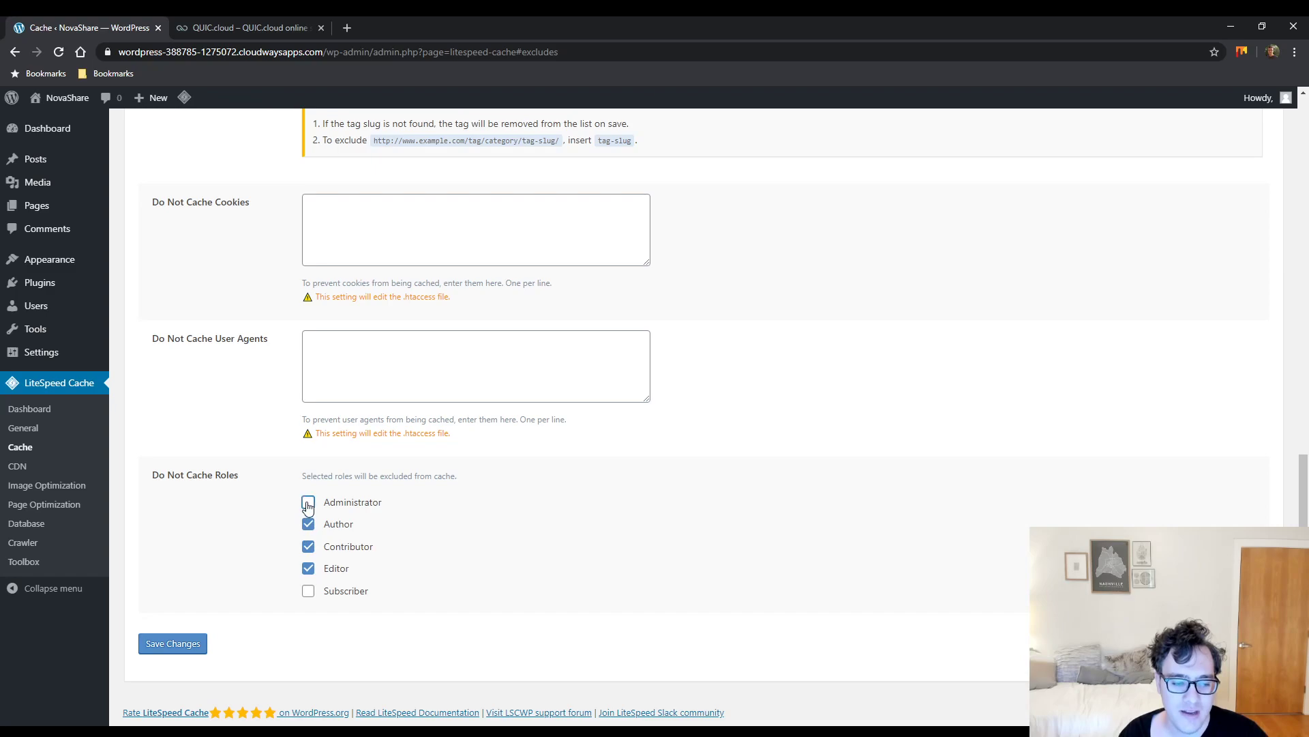
{"action": "left_click_drag", "start_coordinate": [405, 591], "coordinate": [307, 600]}
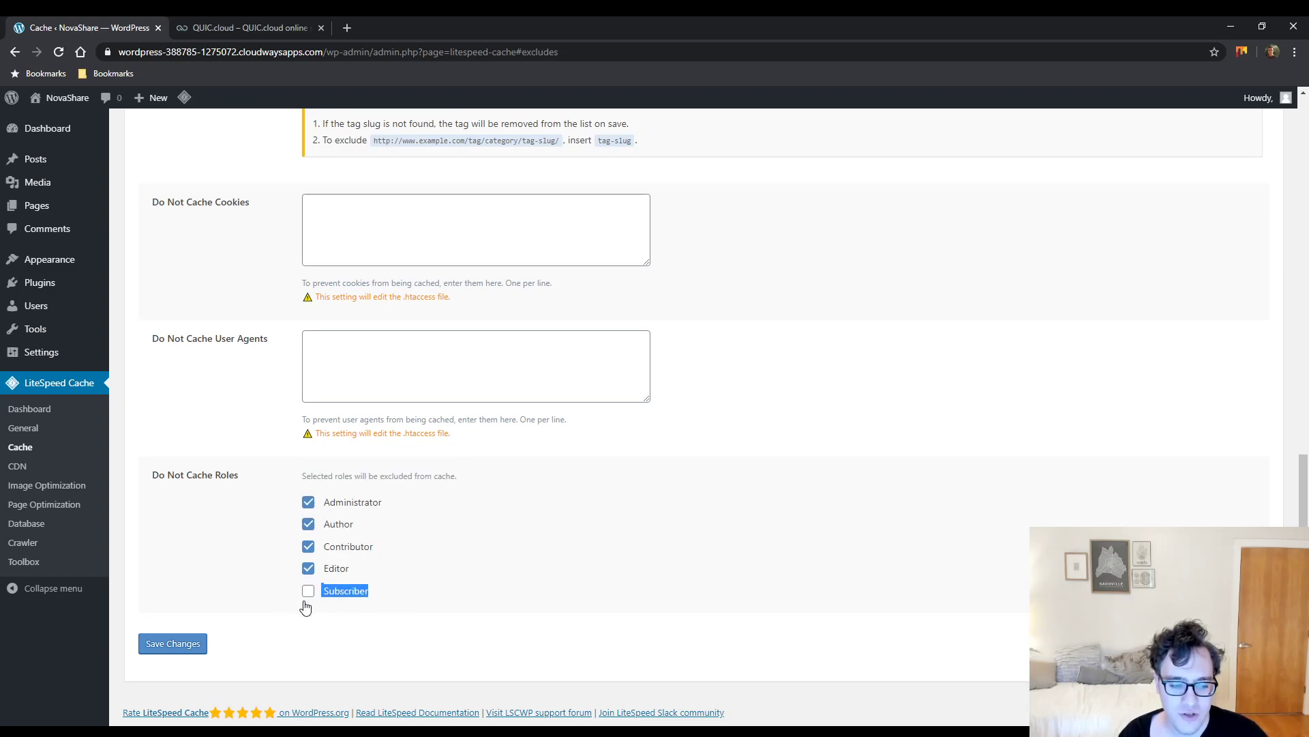
{"action": "left_click", "coordinate": [295, 633]}
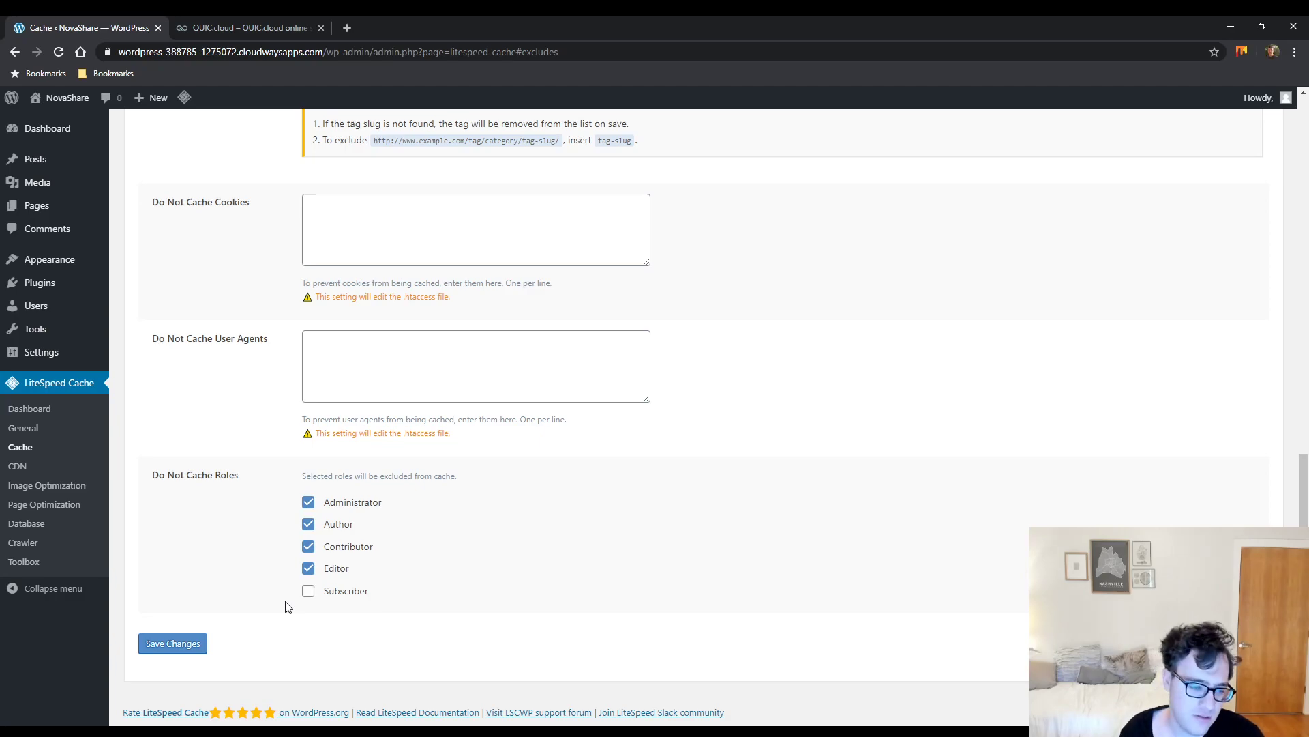
Open the ESI settings and review Enable ESI, Cache Admin Bar, Cache Comment Form, ESI Nonce and Vary Group
{"action": "scroll", "coordinate": [287, 605], "scroll_direction": "up", "scroll_amount": 15}
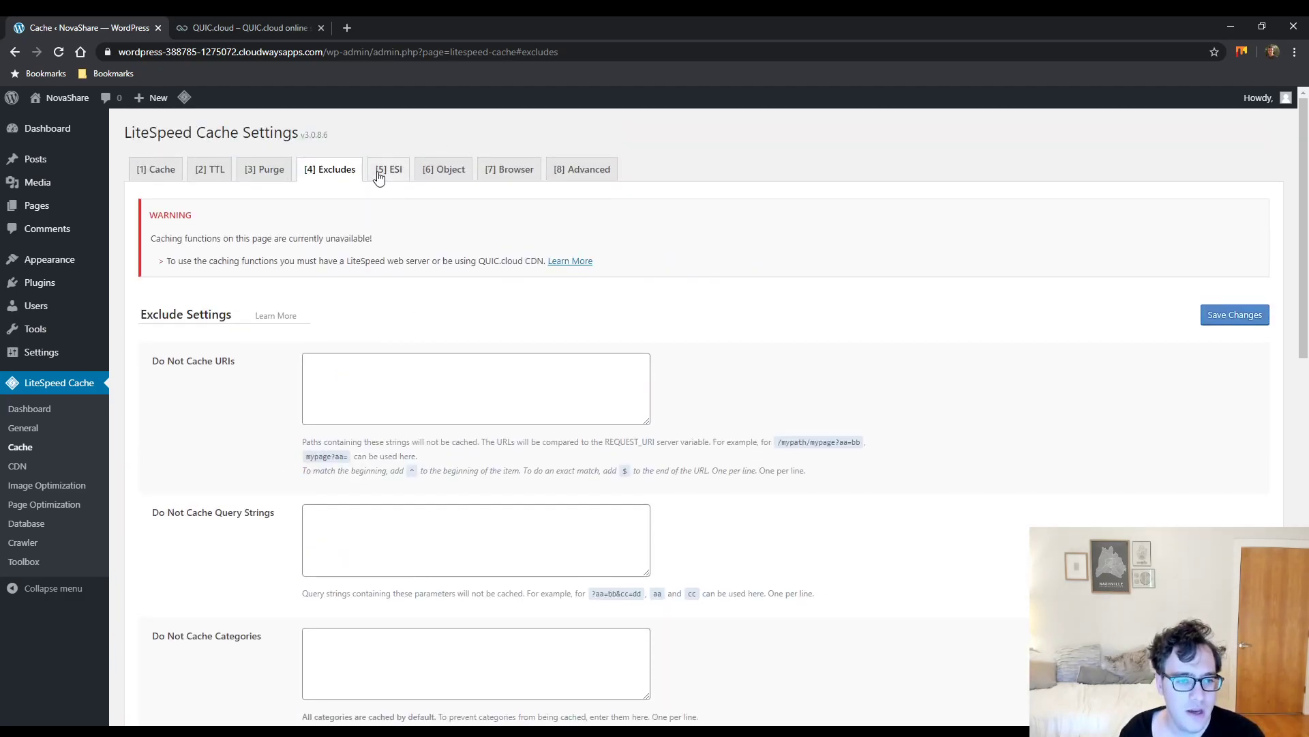
{"action": "left_click", "coordinate": [380, 172]}
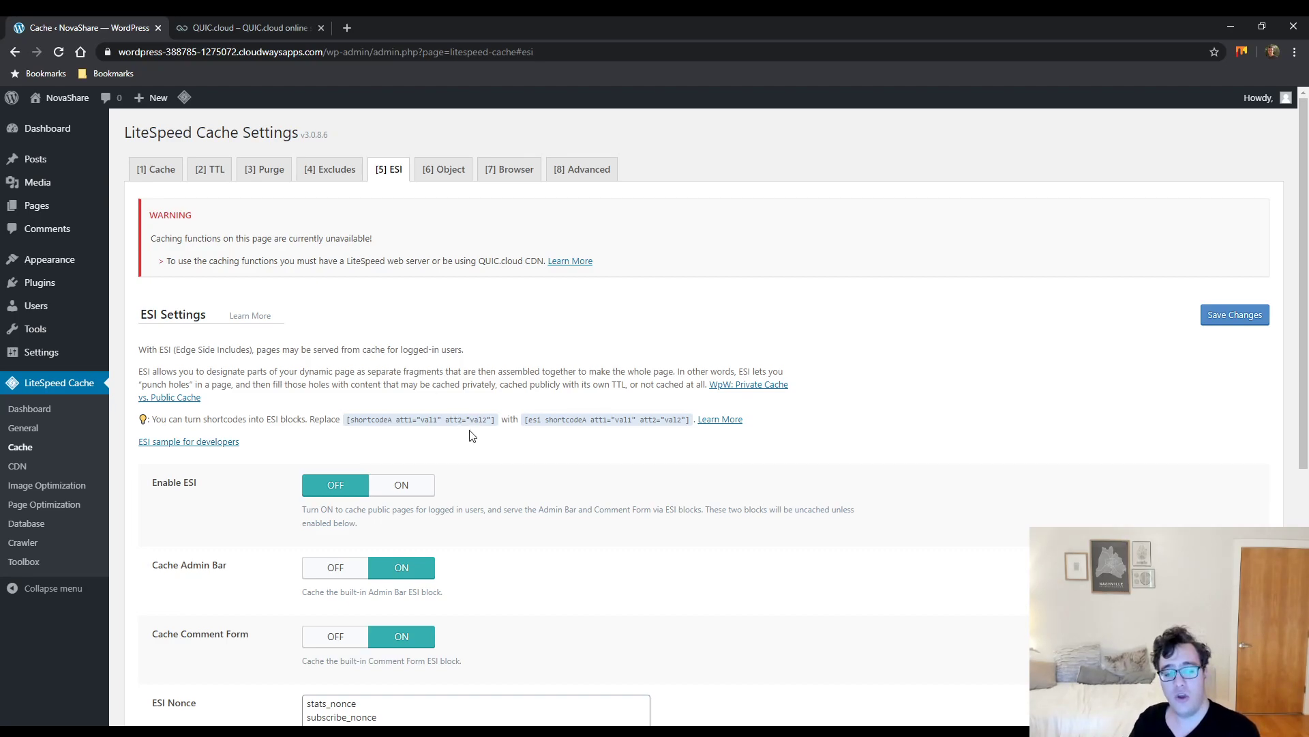
{"action": "scroll", "coordinate": [462, 422], "scroll_direction": "down", "scroll_amount": 6}
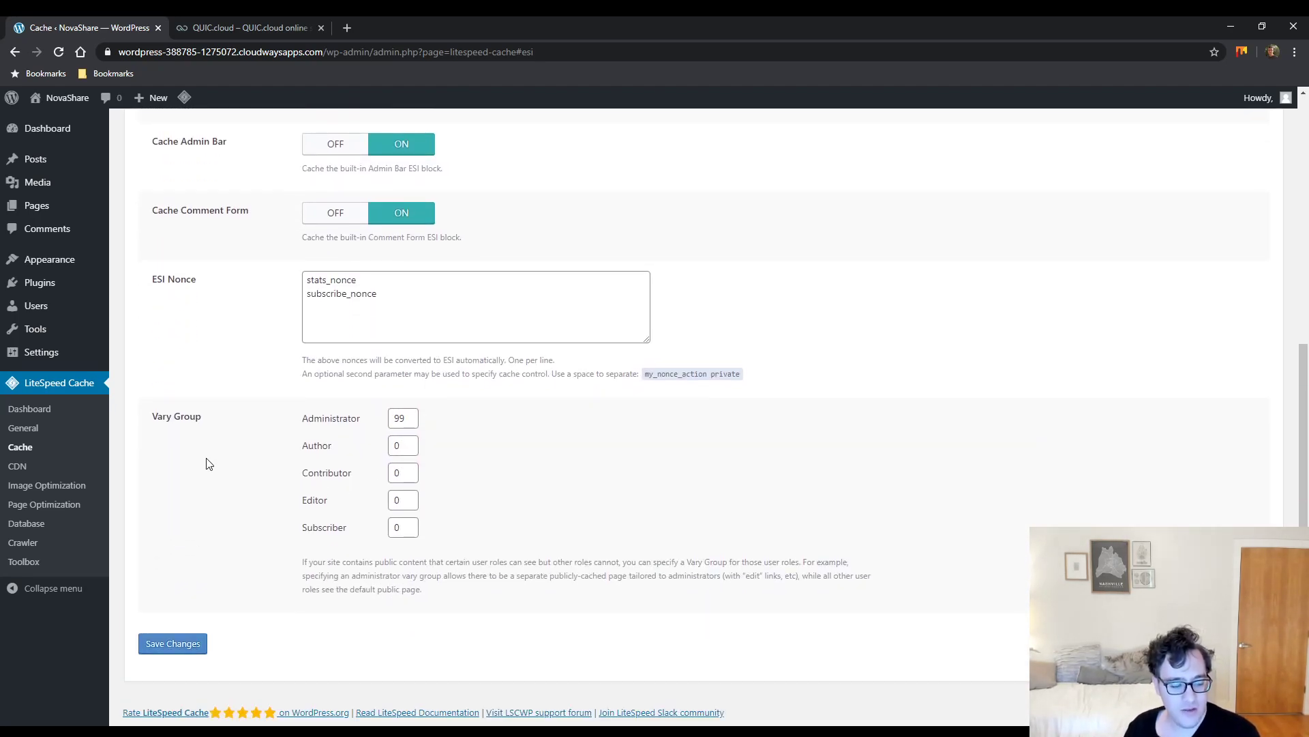
{"action": "scroll", "coordinate": [320, 428], "scroll_direction": "up", "scroll_amount": 3}
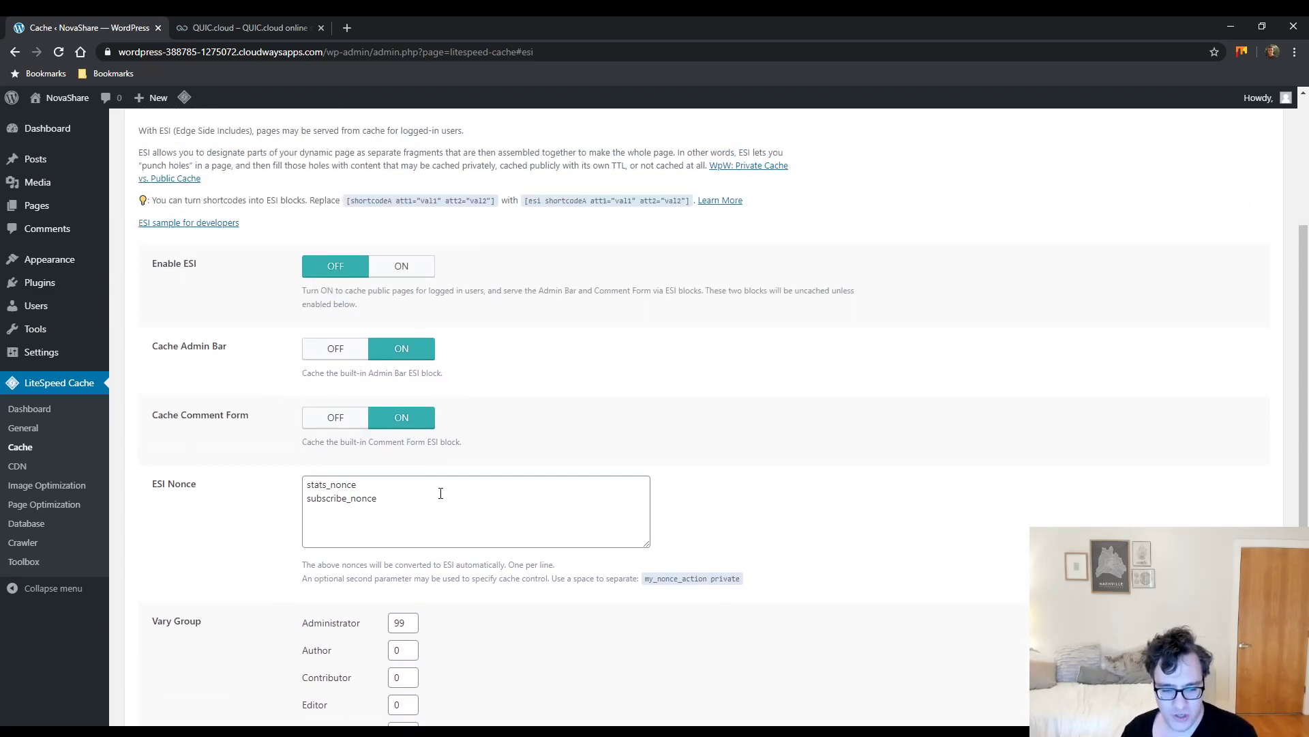
{"action": "scroll", "coordinate": [437, 481], "scroll_direction": "down", "scroll_amount": 3}
{"action": "scroll", "coordinate": [298, 477], "scroll_direction": "up", "scroll_amount": 9}
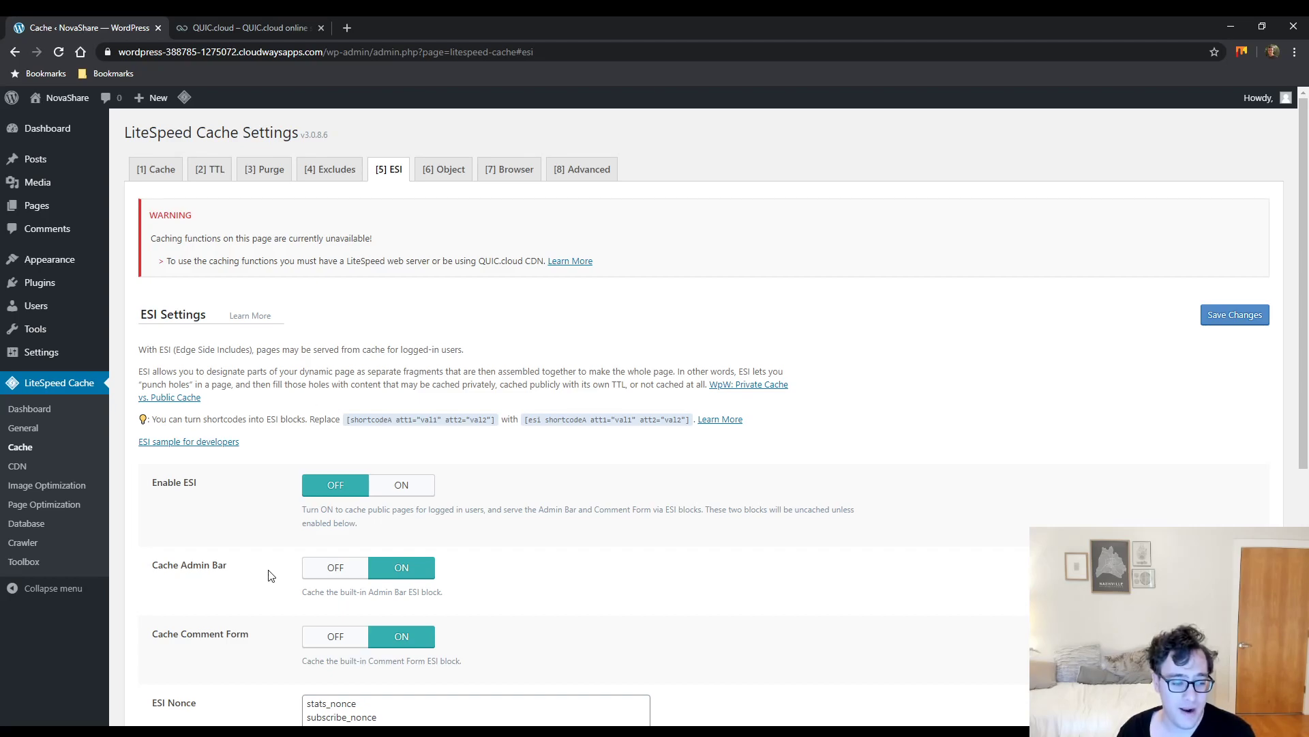
{"action": "left_click_drag", "start_coordinate": [246, 568], "coordinate": [146, 572]}
{"action": "left_click_drag", "start_coordinate": [250, 637], "coordinate": [158, 646]}
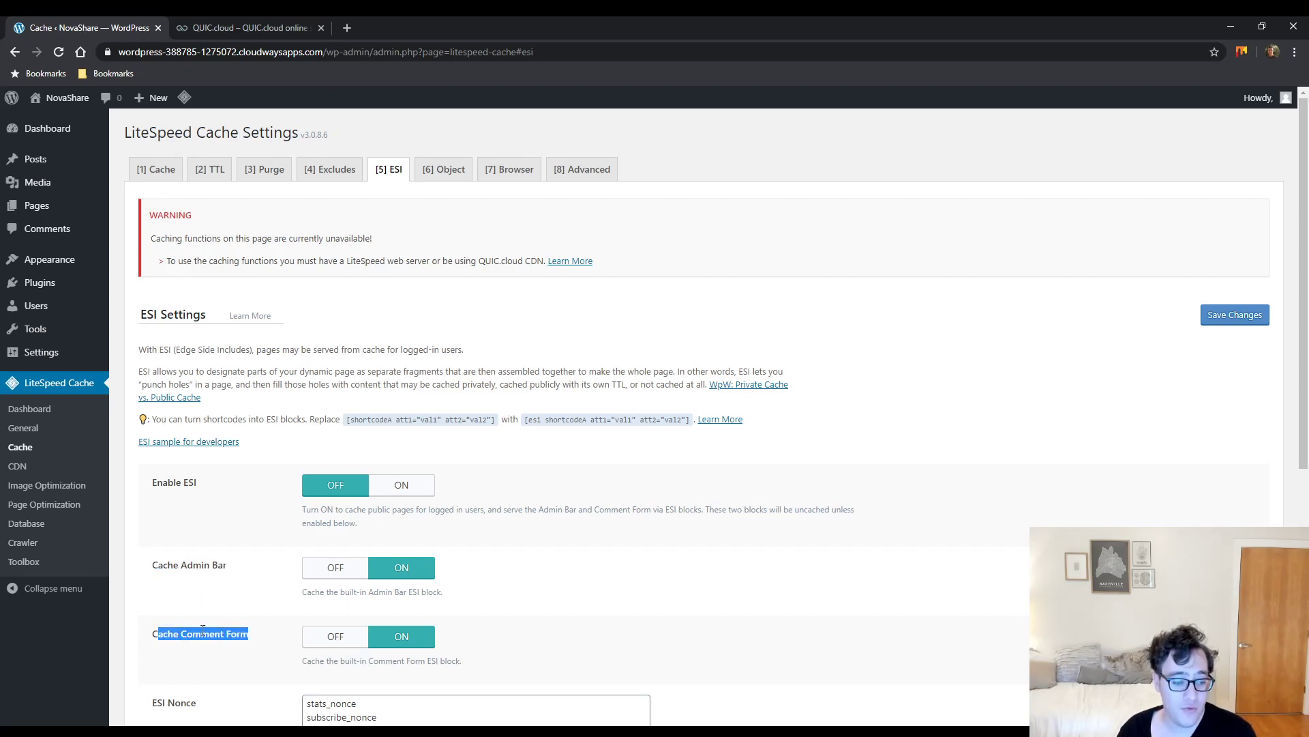
{"action": "scroll", "coordinate": [251, 599], "scroll_direction": "down", "scroll_amount": 5}
{"action": "scroll", "coordinate": [239, 596], "scroll_direction": "up", "scroll_amount": 4}
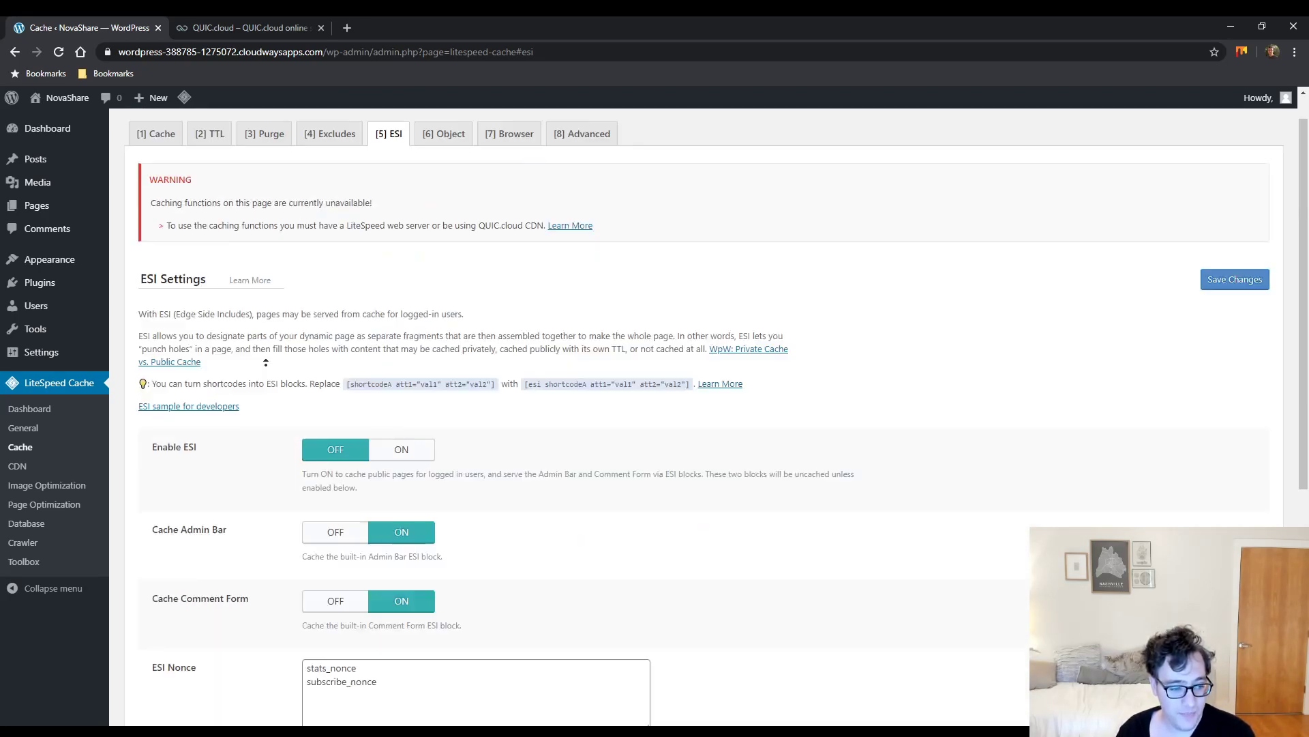
Check the Memcached and Redis extension status in the Object cache settings, and turn Object Cache on with Redis as the method
{"action": "left_click", "coordinate": [445, 175]}
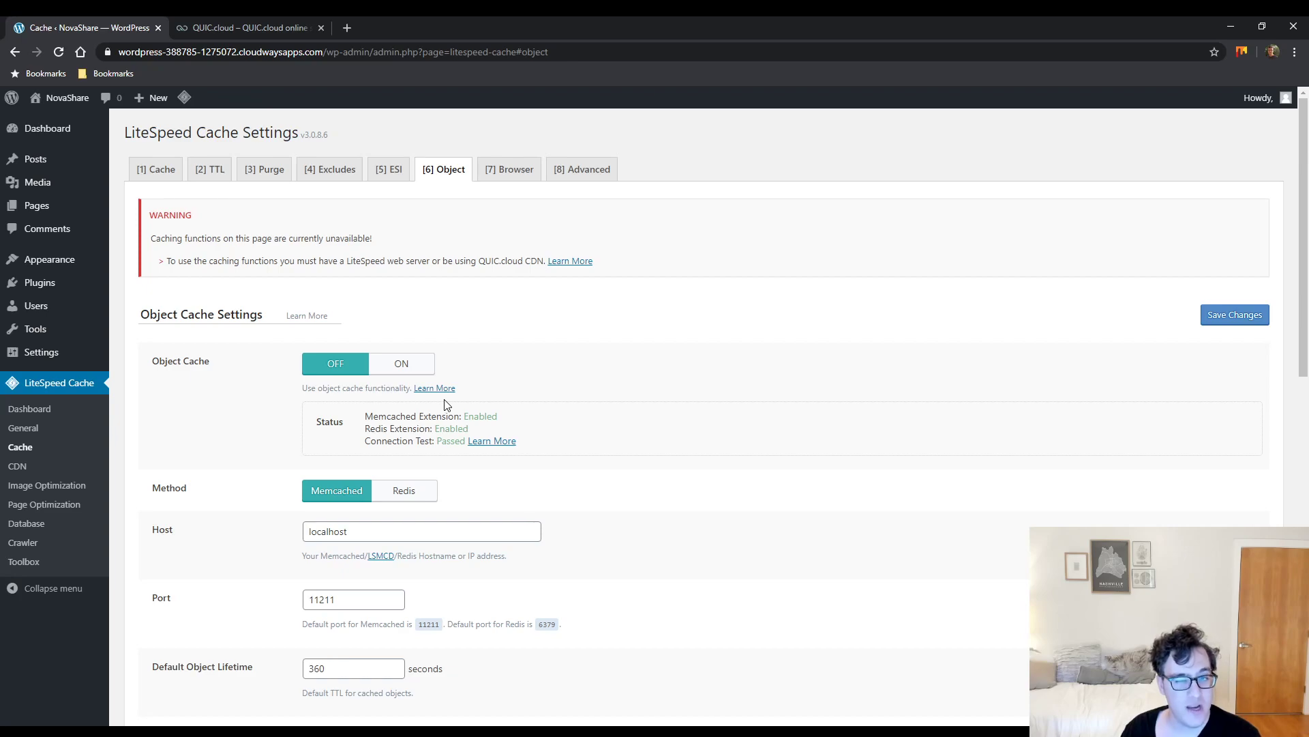
{"action": "left_click_drag", "start_coordinate": [471, 429], "coordinate": [363, 431]}
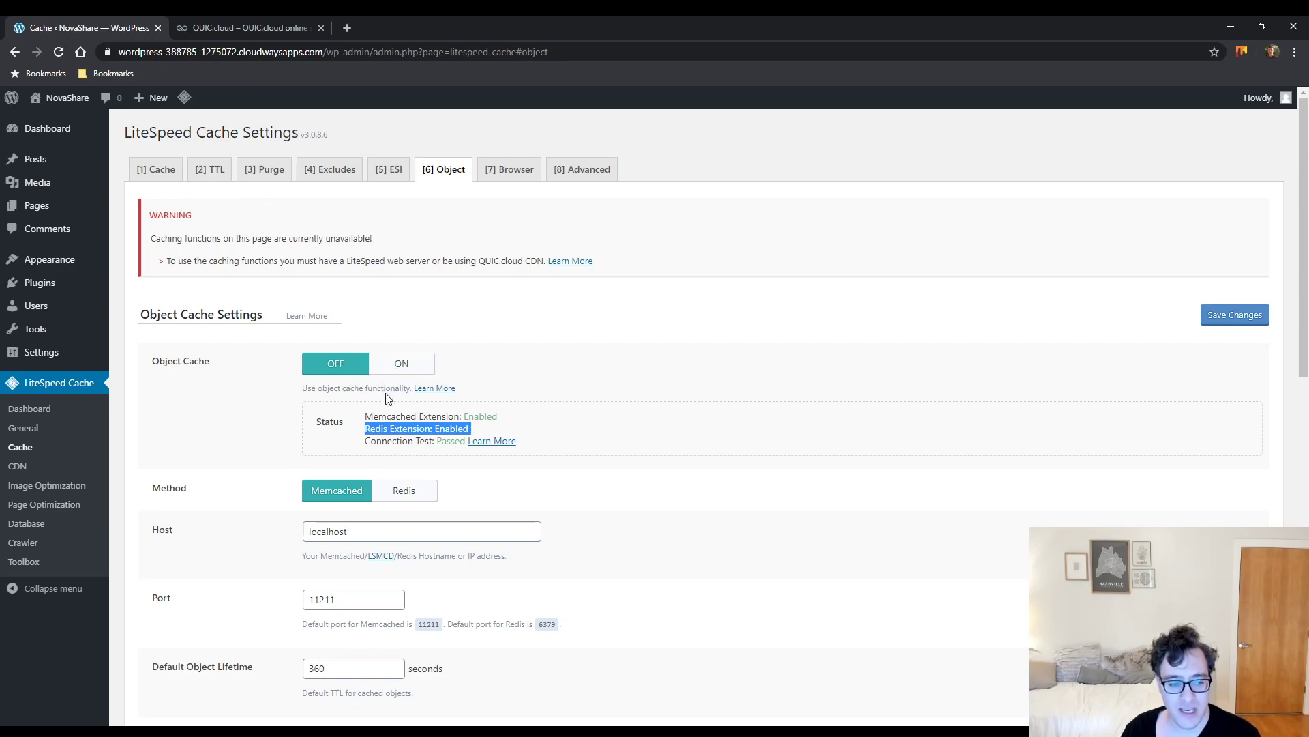
{"action": "left_click_drag", "start_coordinate": [399, 429], "coordinate": [484, 417]}
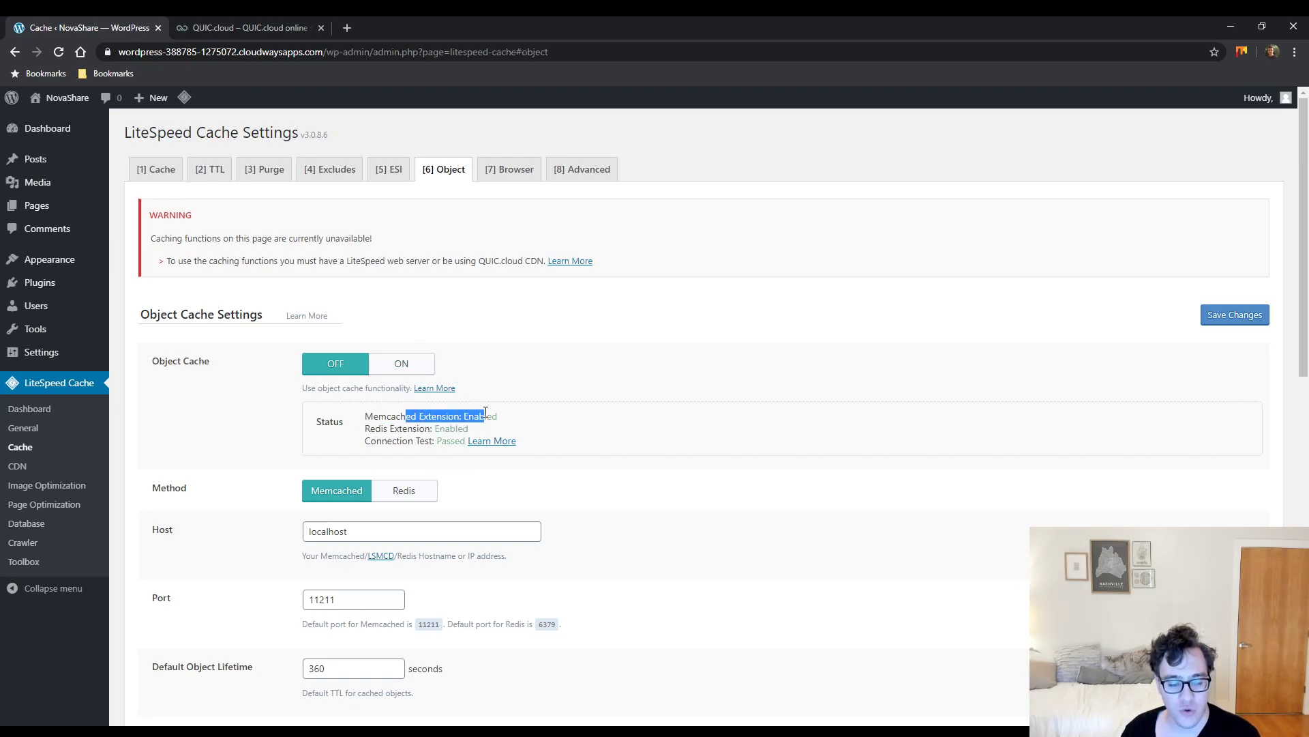
{"action": "left_click", "coordinate": [402, 365]}
{"action": "left_click", "coordinate": [399, 491]}
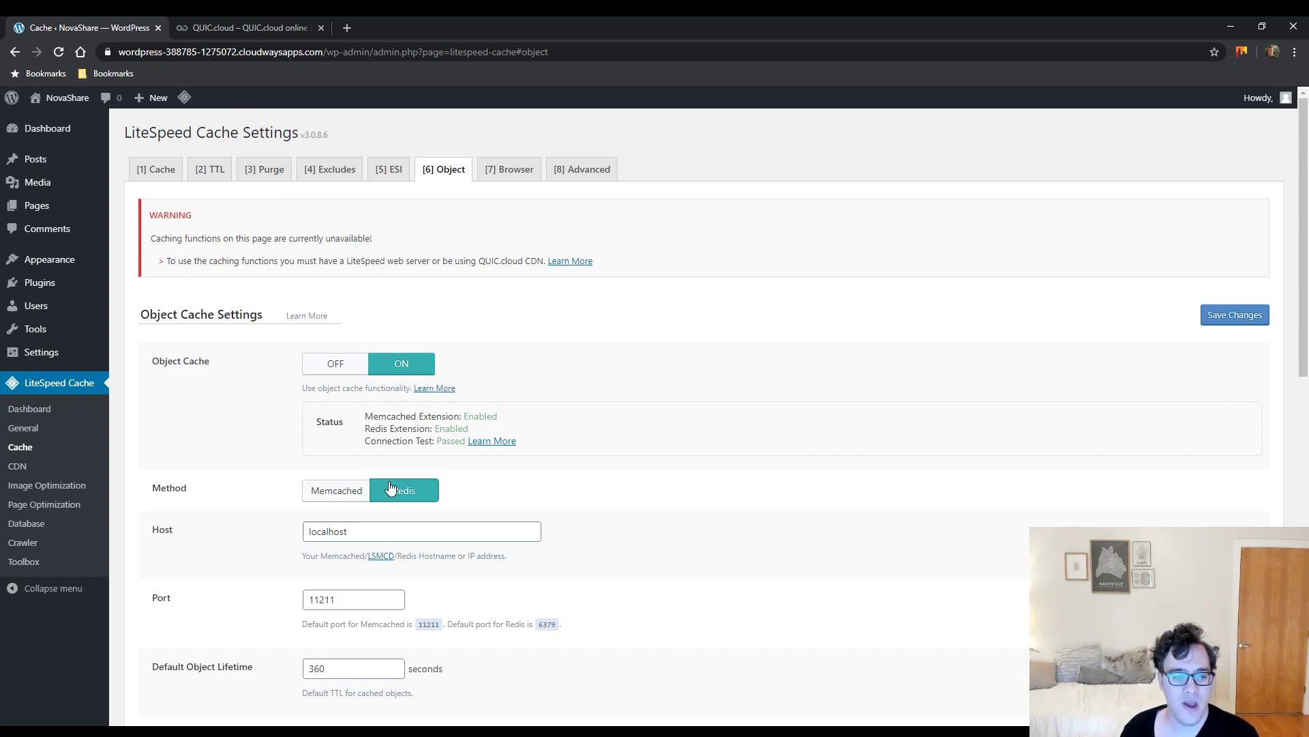
Review the remaining Object Cache connection settings and recheck the Redis Extension status
{"action": "scroll", "coordinate": [400, 490], "scroll_direction": "down", "scroll_amount": 5}
{"action": "scroll", "coordinate": [397, 486], "scroll_direction": "up", "scroll_amount": 2}
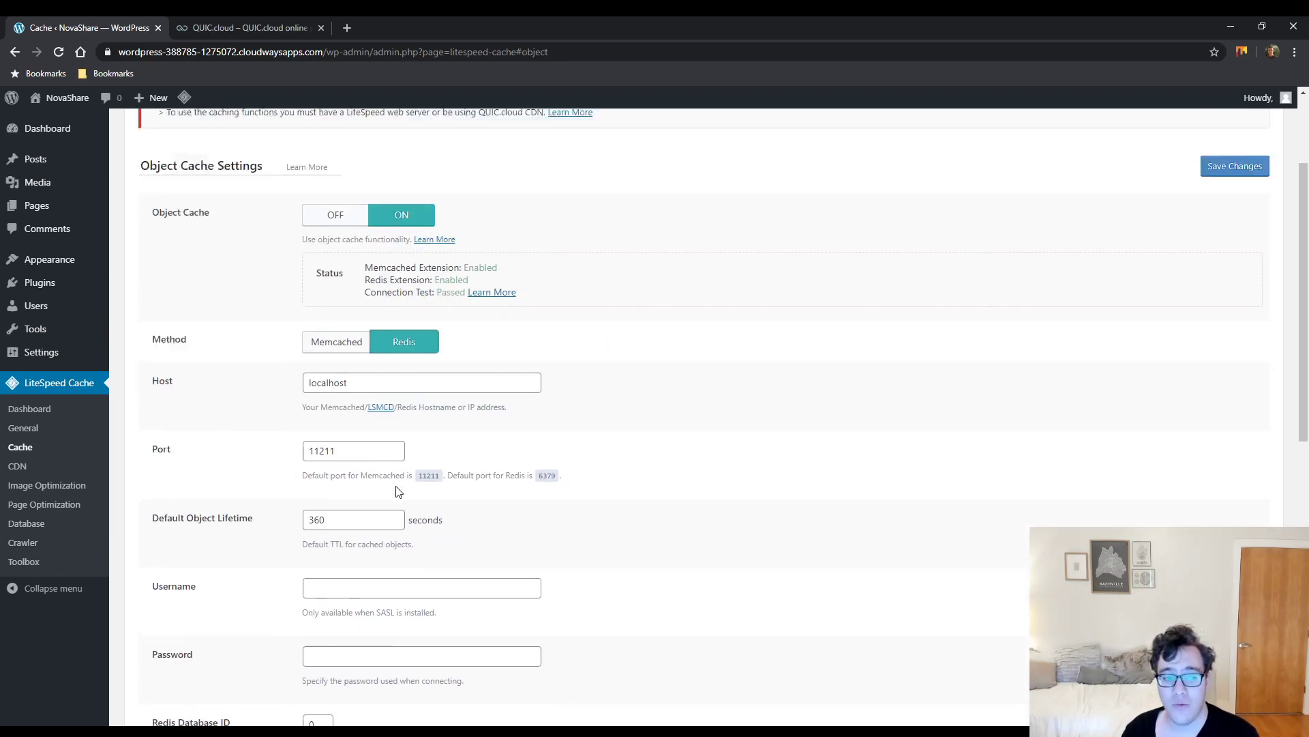
{"action": "scroll", "coordinate": [397, 486], "scroll_direction": "up", "scroll_amount": 2}
{"action": "left_click_drag", "start_coordinate": [362, 348], "coordinate": [437, 359]}
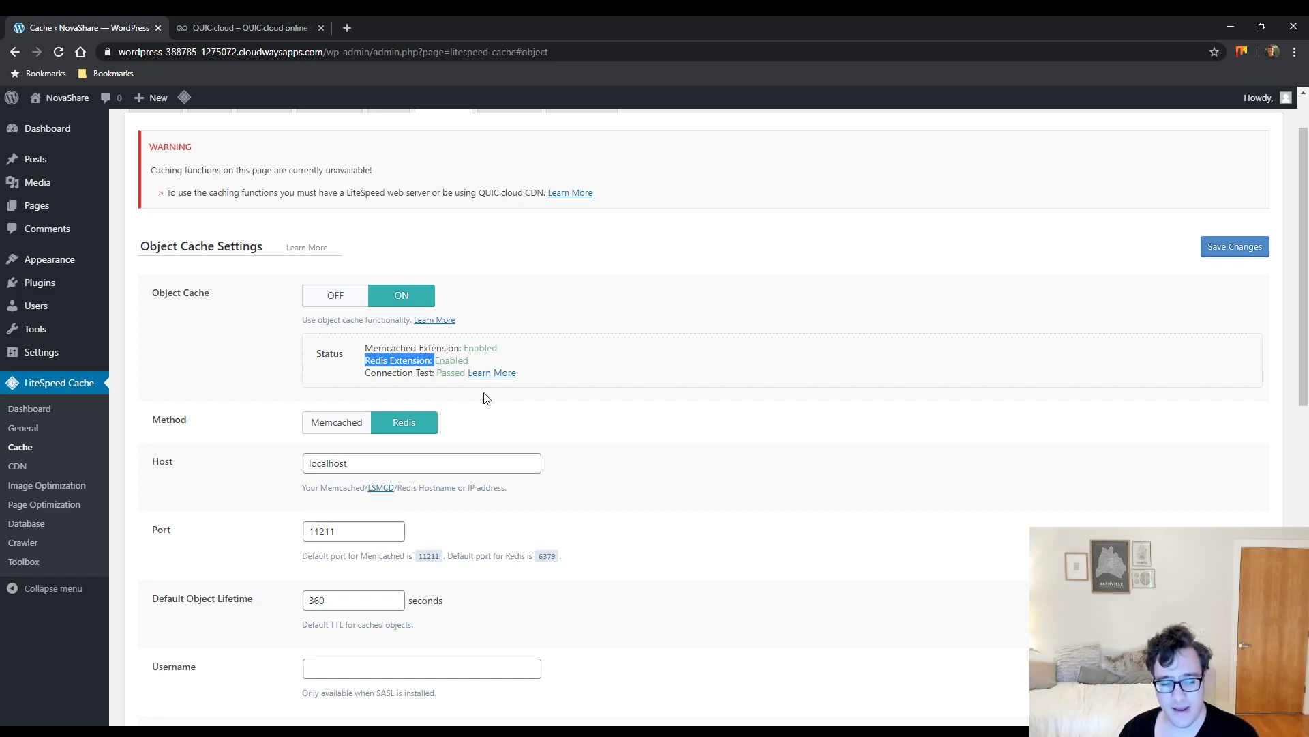
{"action": "scroll", "coordinate": [470, 394], "scroll_direction": "down", "scroll_amount": 4}
{"action": "scroll", "coordinate": [470, 394], "scroll_direction": "up", "scroll_amount": 5}
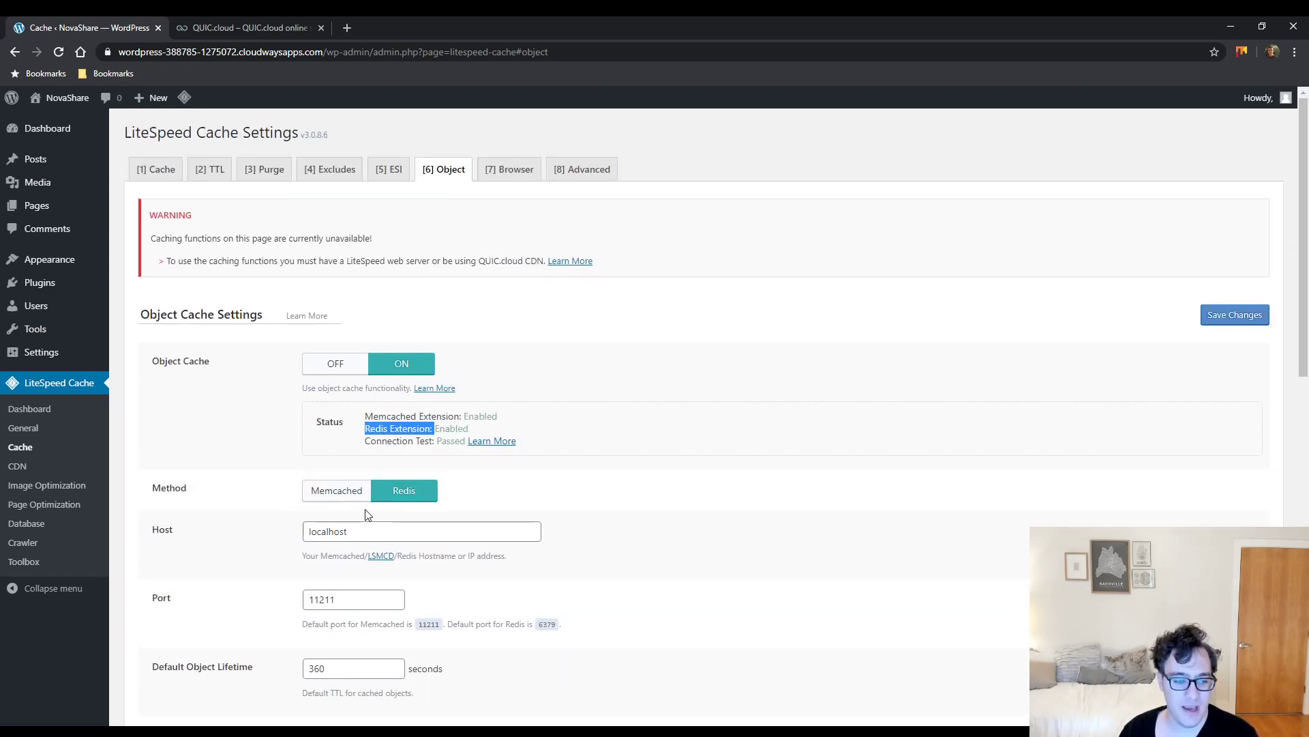
Look through the Object Cache settings and check the Username and Password fields used for the Redis connection
{"action": "scroll", "coordinate": [409, 436], "scroll_direction": "down", "scroll_amount": 1}
{"action": "scroll", "coordinate": [481, 402], "scroll_direction": "down", "scroll_amount": 10}
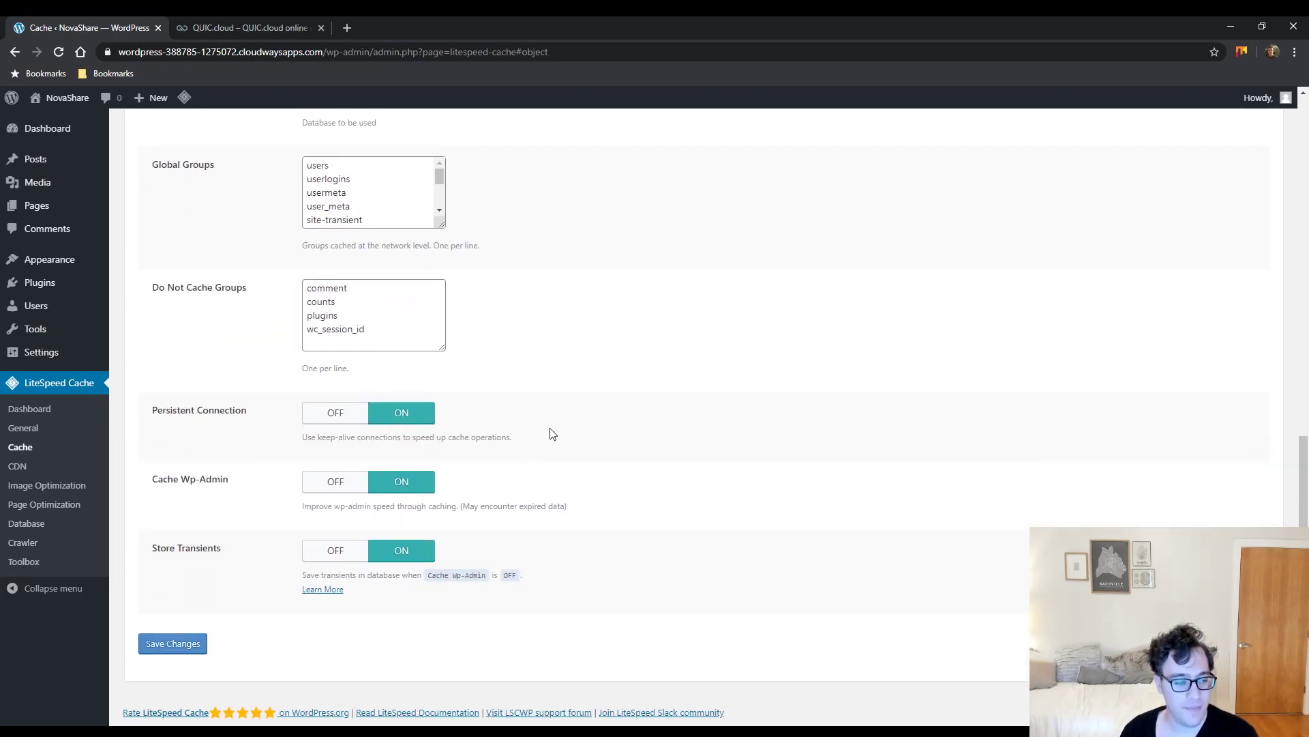
{"action": "scroll", "coordinate": [580, 436], "scroll_direction": "up", "scroll_amount": 9}
{"action": "scroll", "coordinate": [580, 436], "scroll_direction": "down", "scroll_amount": 2}
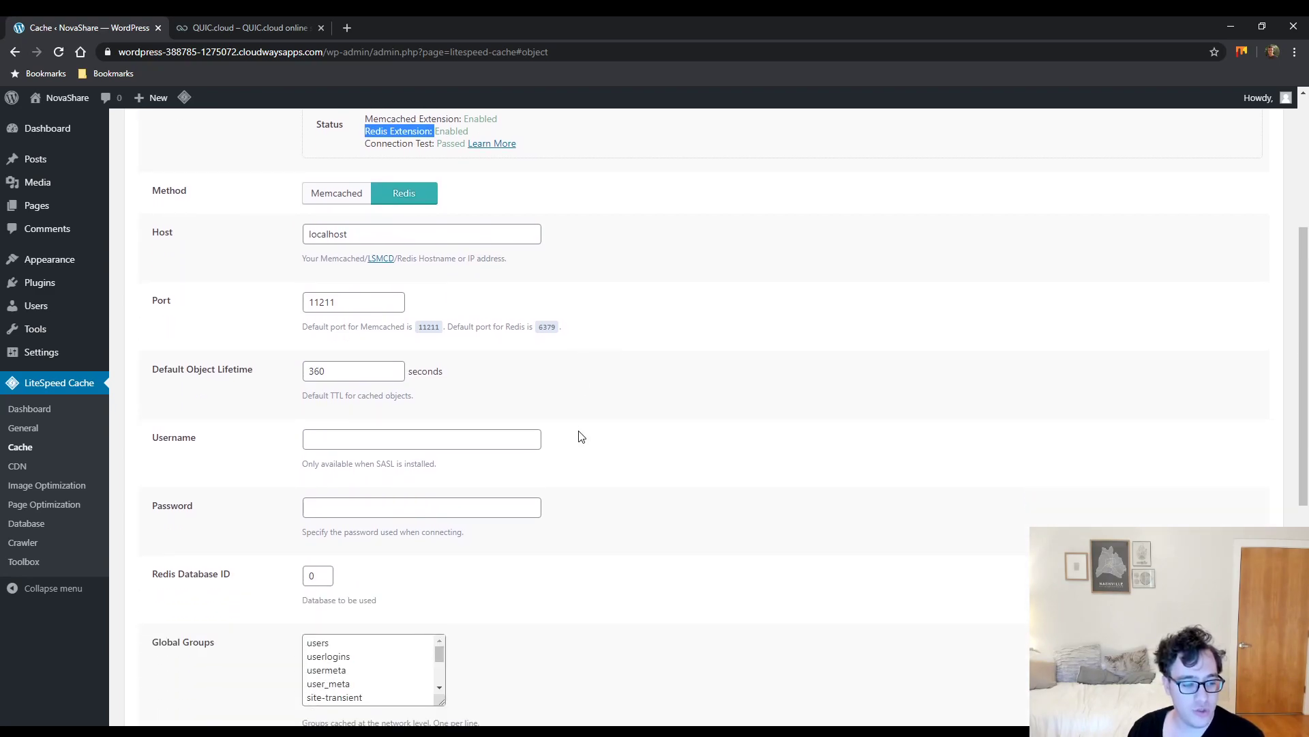
{"action": "left_click", "coordinate": [486, 504]}
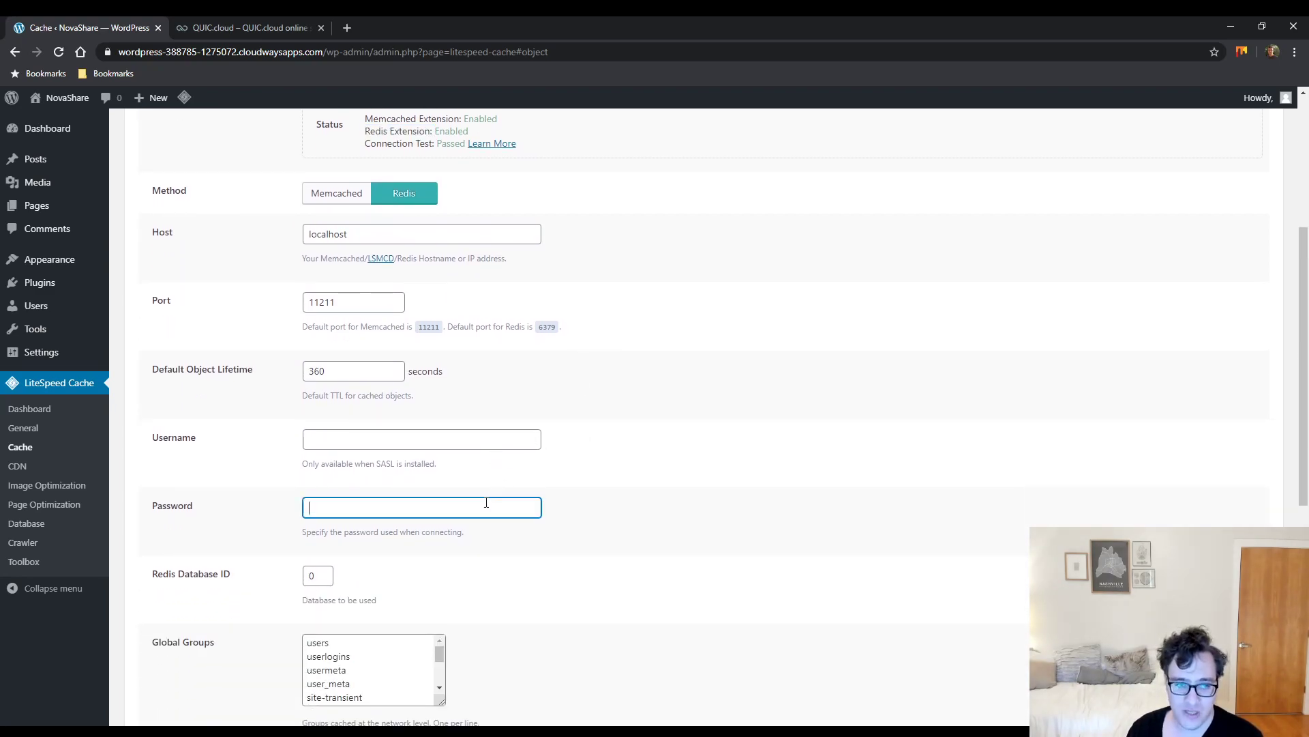
{"action": "left_click_drag", "start_coordinate": [185, 444], "coordinate": [295, 455]}
{"action": "left_click_drag", "start_coordinate": [217, 505], "coordinate": [168, 506]}
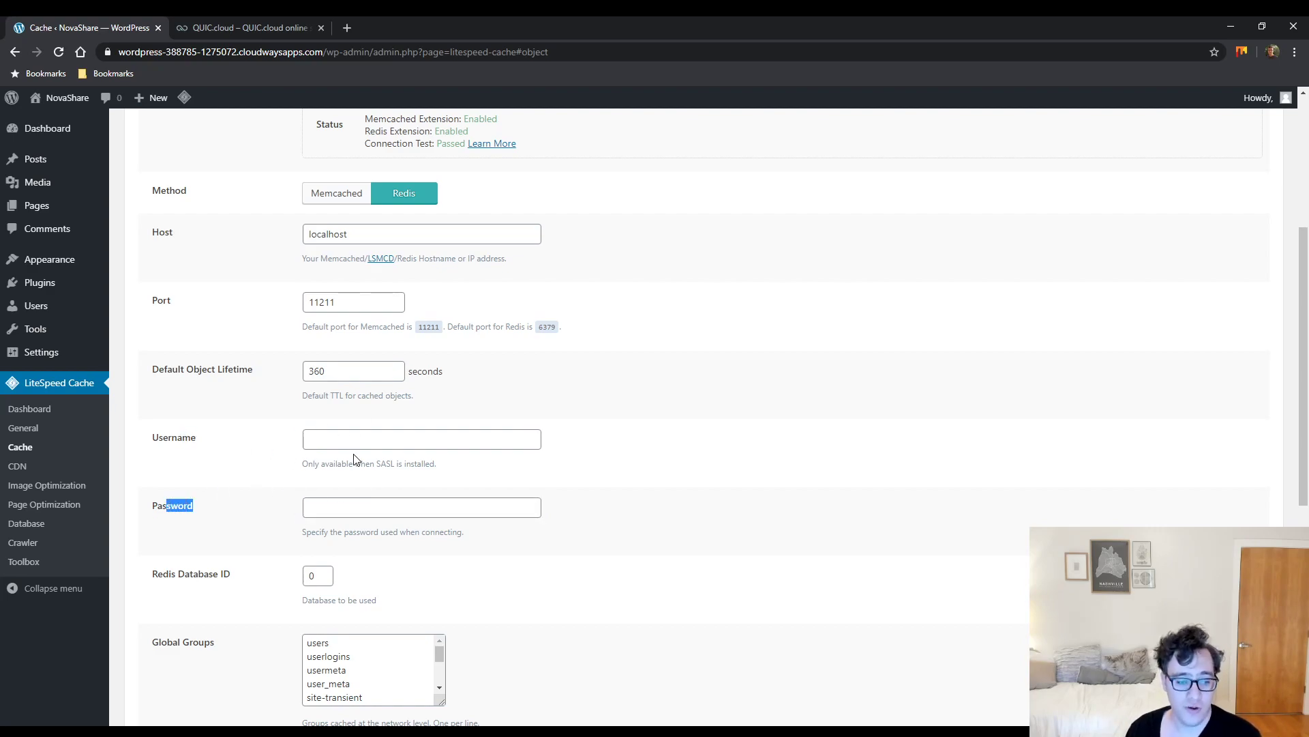
Review the cache group lists, Persistent Connection and Cache Wp-Admin, reading the Cache Wp-Admin description
{"action": "scroll", "coordinate": [432, 459], "scroll_direction": "down", "scroll_amount": 5}
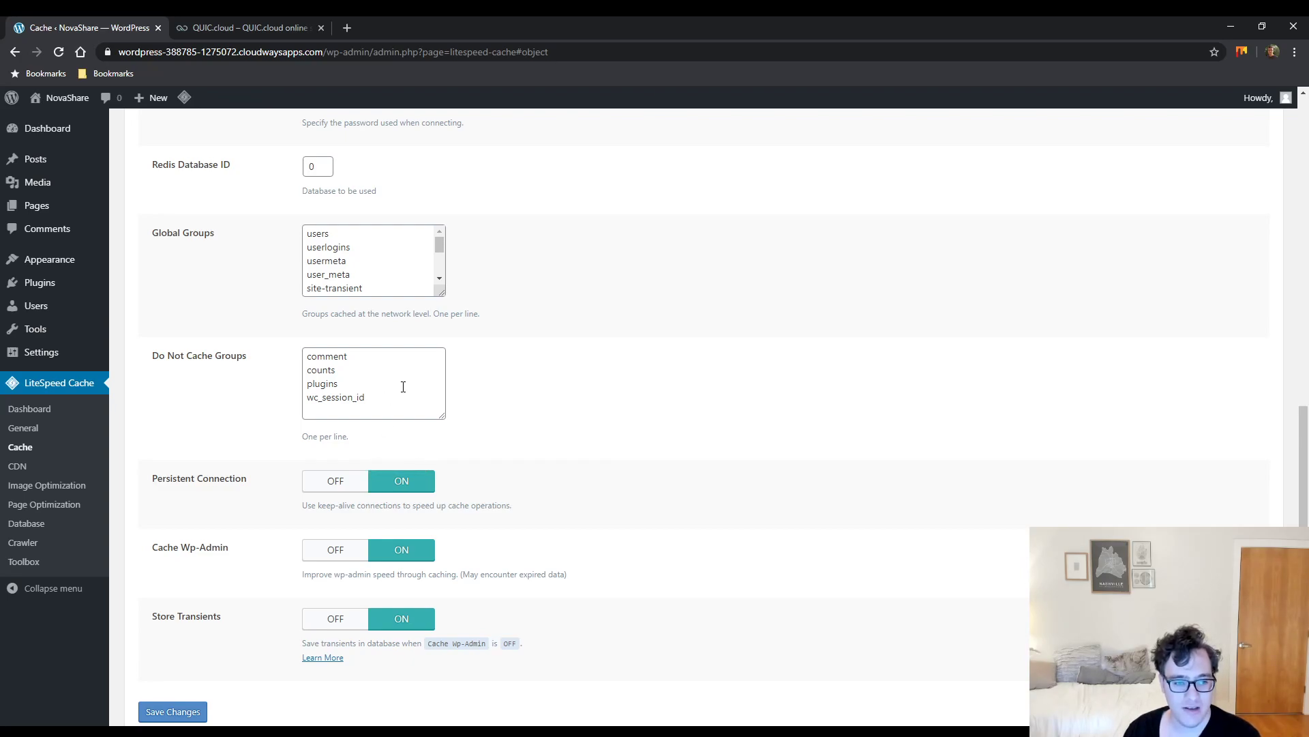
{"action": "scroll", "coordinate": [403, 388], "scroll_direction": "down", "scroll_amount": 1}
{"action": "left_click_drag", "start_coordinate": [275, 482], "coordinate": [151, 481]}
{"action": "left_click_drag", "start_coordinate": [313, 506], "coordinate": [481, 508]}
{"action": "left_click", "coordinate": [489, 509]}
{"action": "triple_click", "coordinate": [489, 509]}
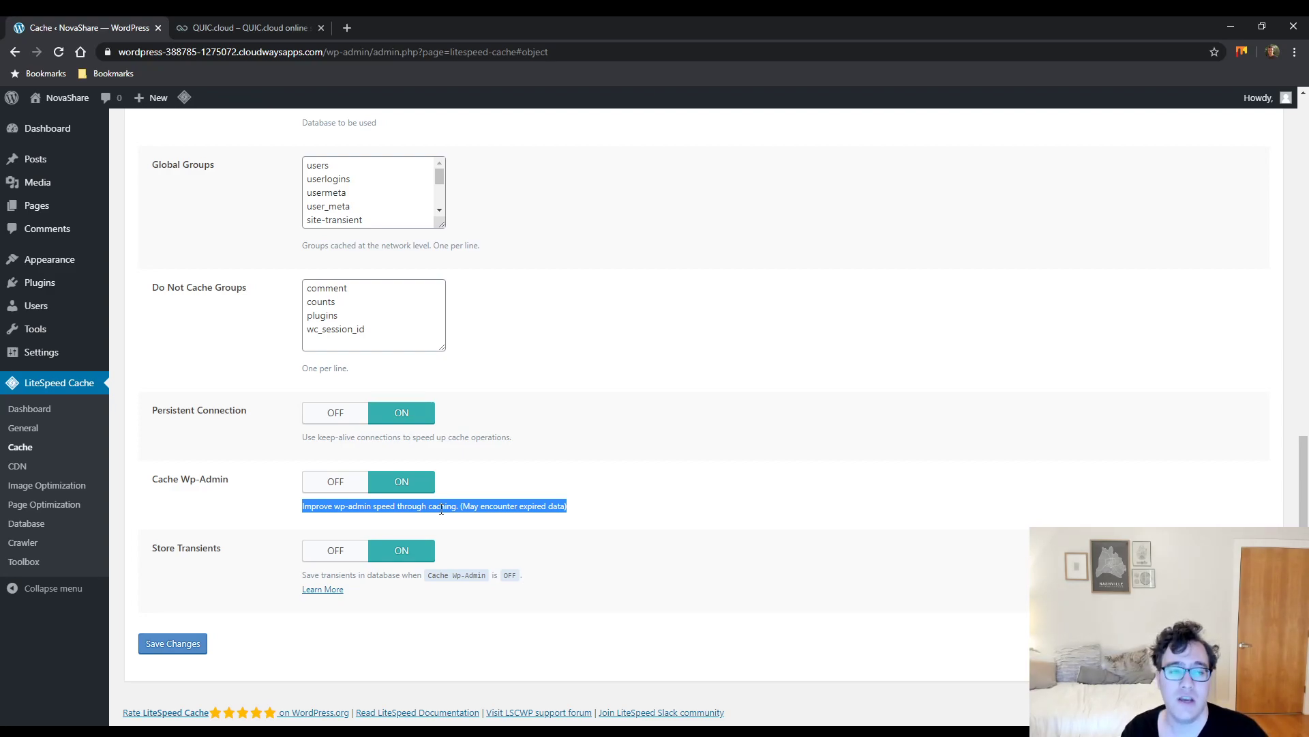
Turn Object Cache off in the Object Cache settings
{"action": "scroll", "coordinate": [441, 508], "scroll_direction": "up", "scroll_amount": 12}
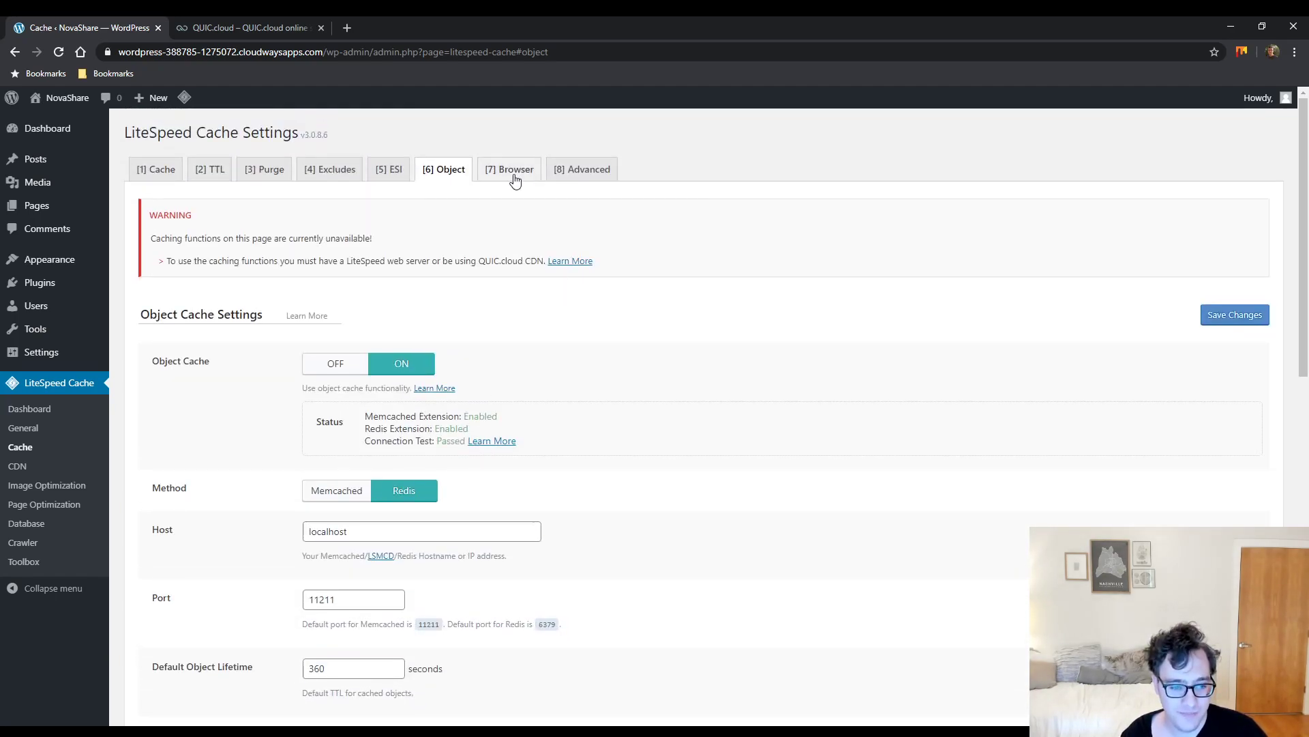
{"action": "left_click", "coordinate": [331, 364]}
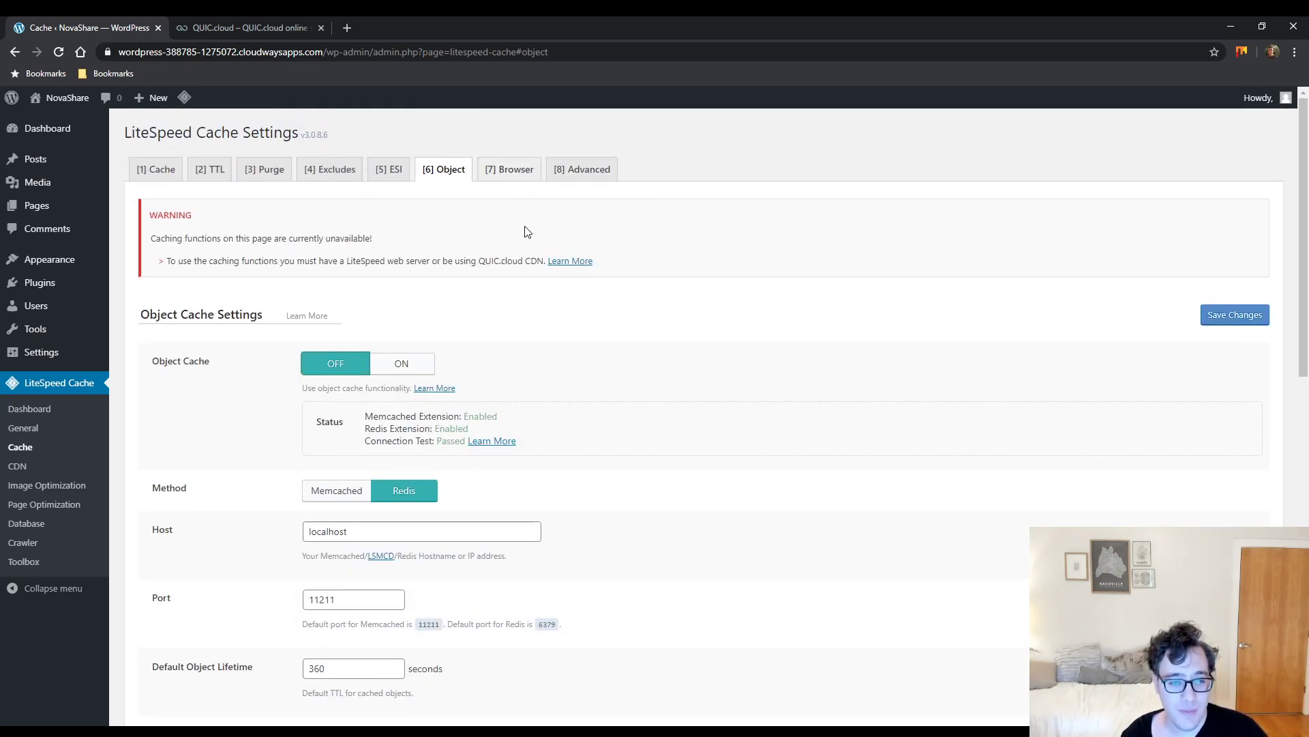
{"action": "scroll", "coordinate": [408, 298], "scroll_direction": "down", "scroll_amount": 2}
{"action": "scroll", "coordinate": [599, 315], "scroll_direction": "up", "scroll_amount": 2}
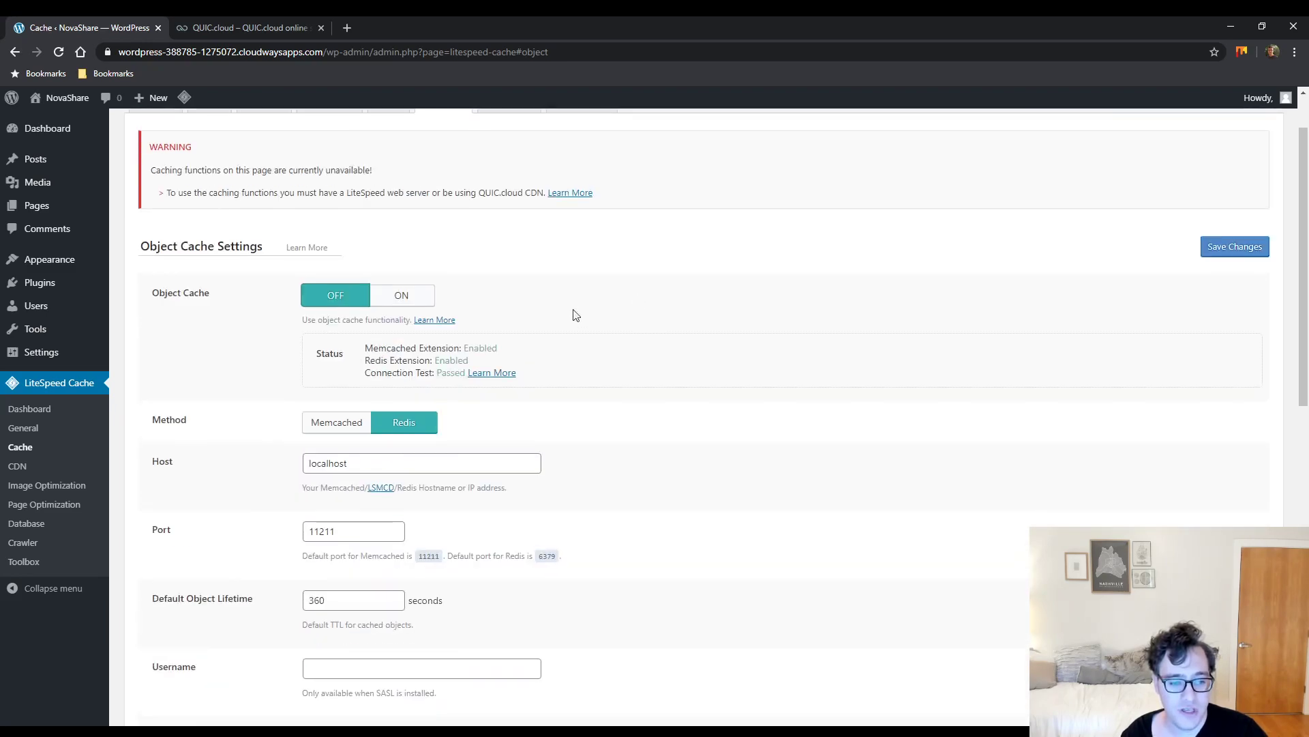
Turn Browser Cache on in the Browser settings and check the Browser Cache TTL value
{"action": "left_click", "coordinate": [510, 169]}
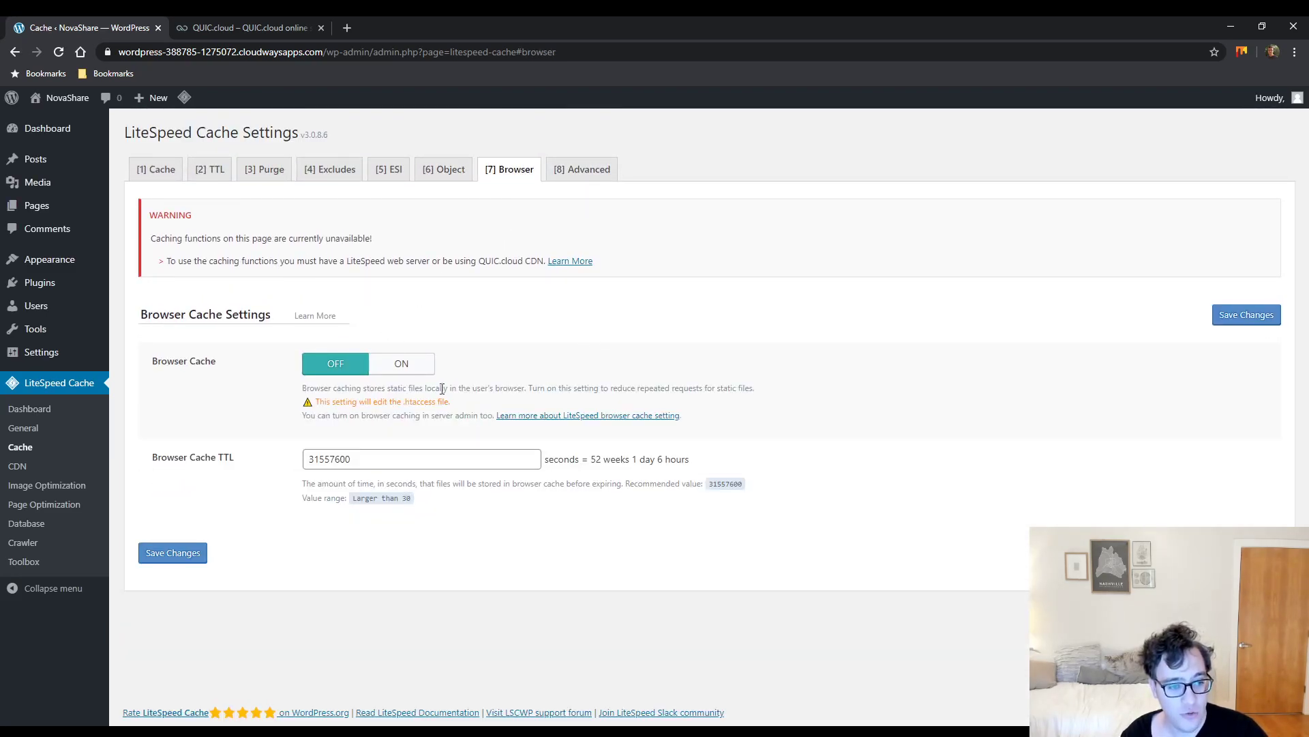
{"action": "left_click_drag", "start_coordinate": [242, 374], "coordinate": [168, 372]}
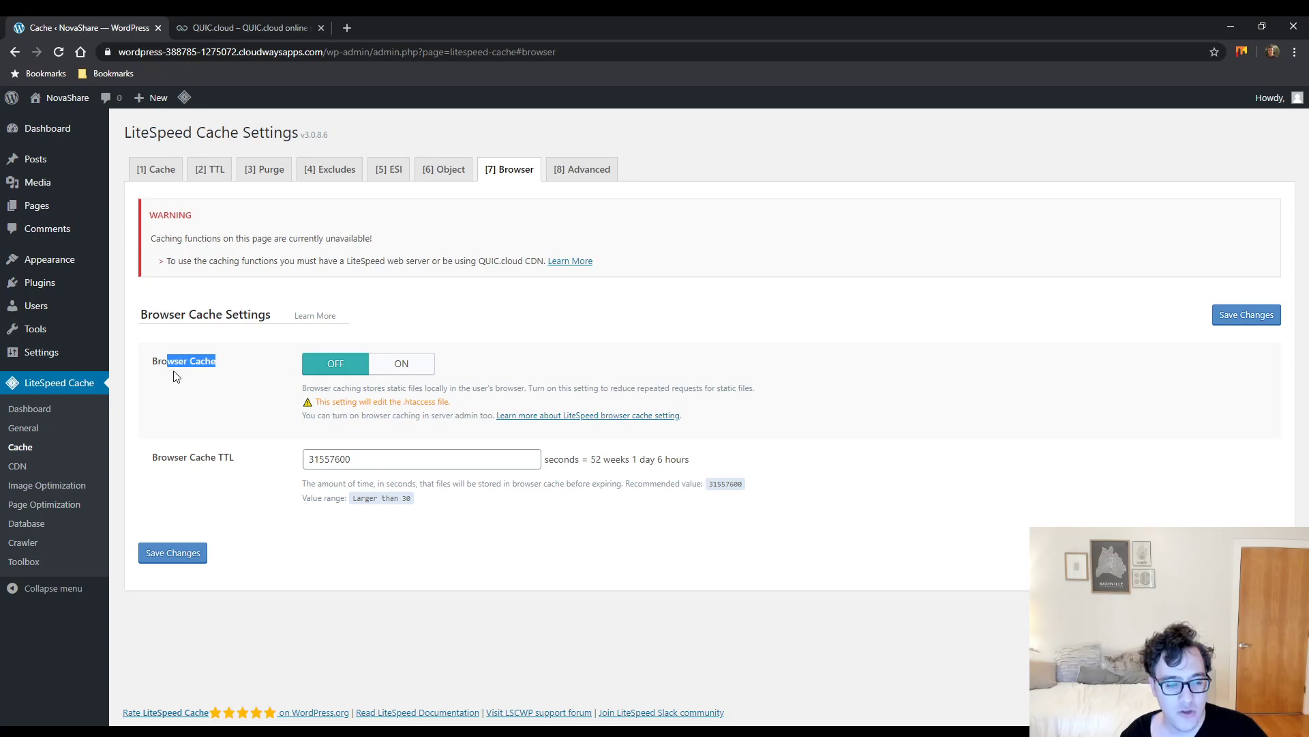
{"action": "left_click", "coordinate": [400, 367]}
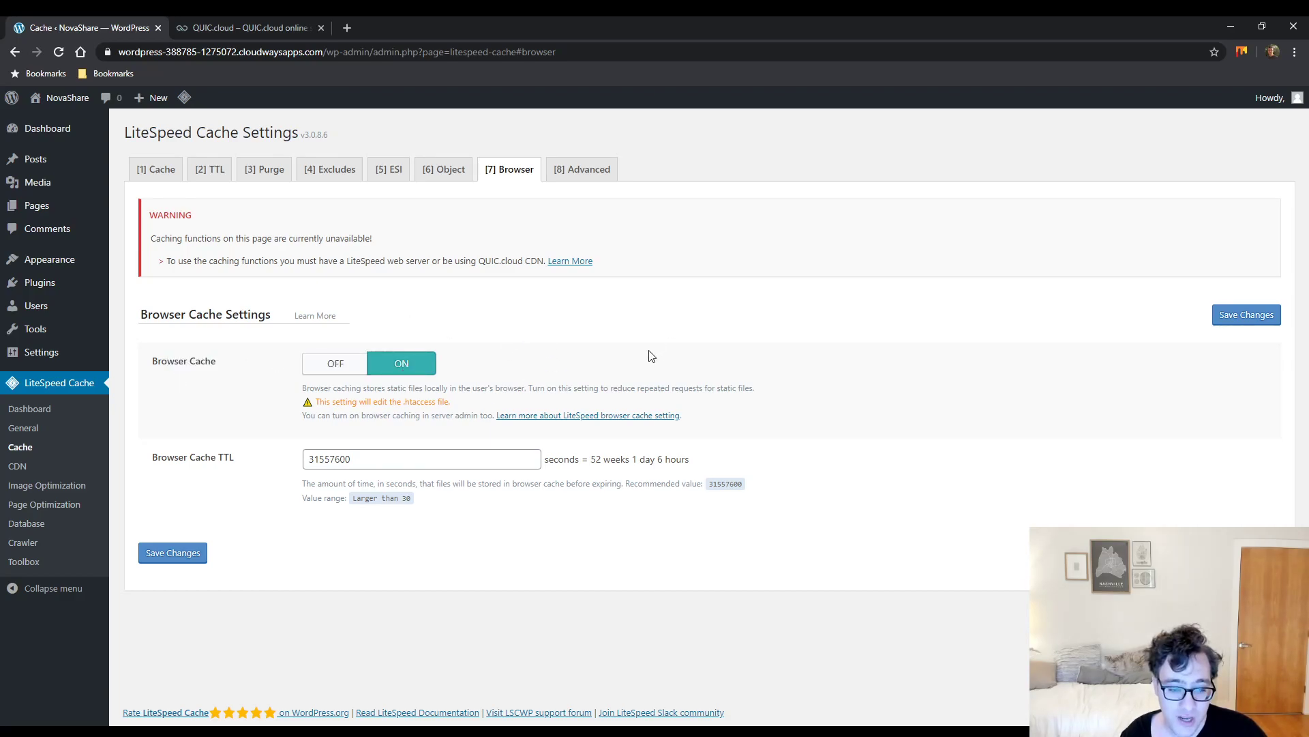
{"action": "left_click_drag", "start_coordinate": [596, 459], "coordinate": [737, 467]}
{"action": "left_click", "coordinate": [429, 463]}
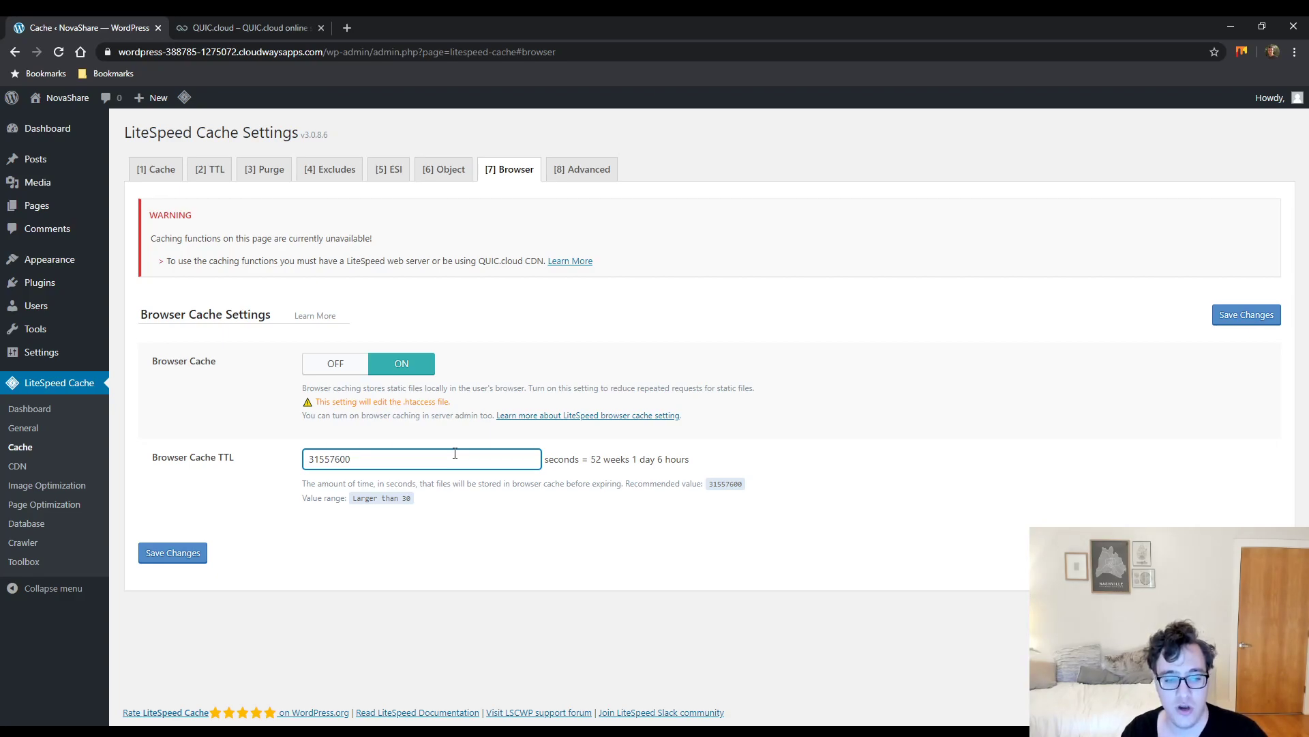
Open the Advanced cache settings and read the Login Cookie option with its description
{"action": "left_click", "coordinate": [561, 175]}
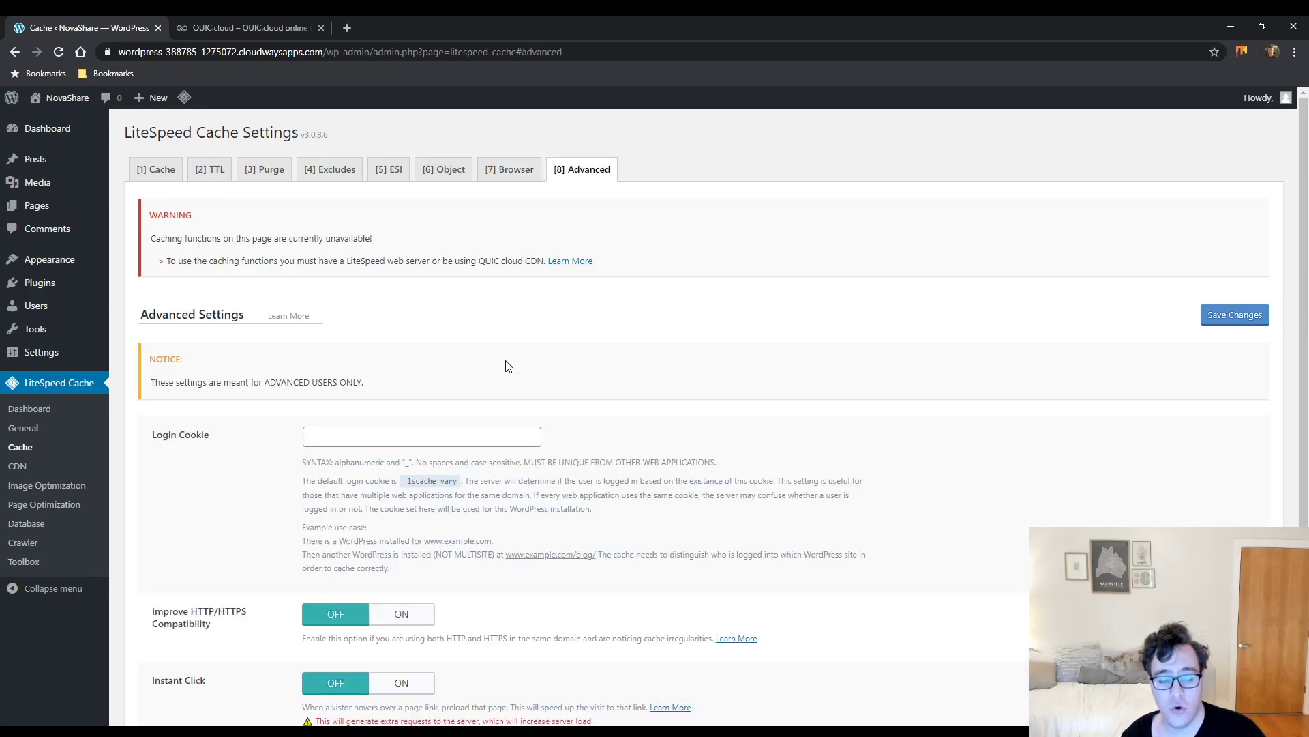
{"action": "scroll", "coordinate": [508, 367], "scroll_direction": "down", "scroll_amount": 2}
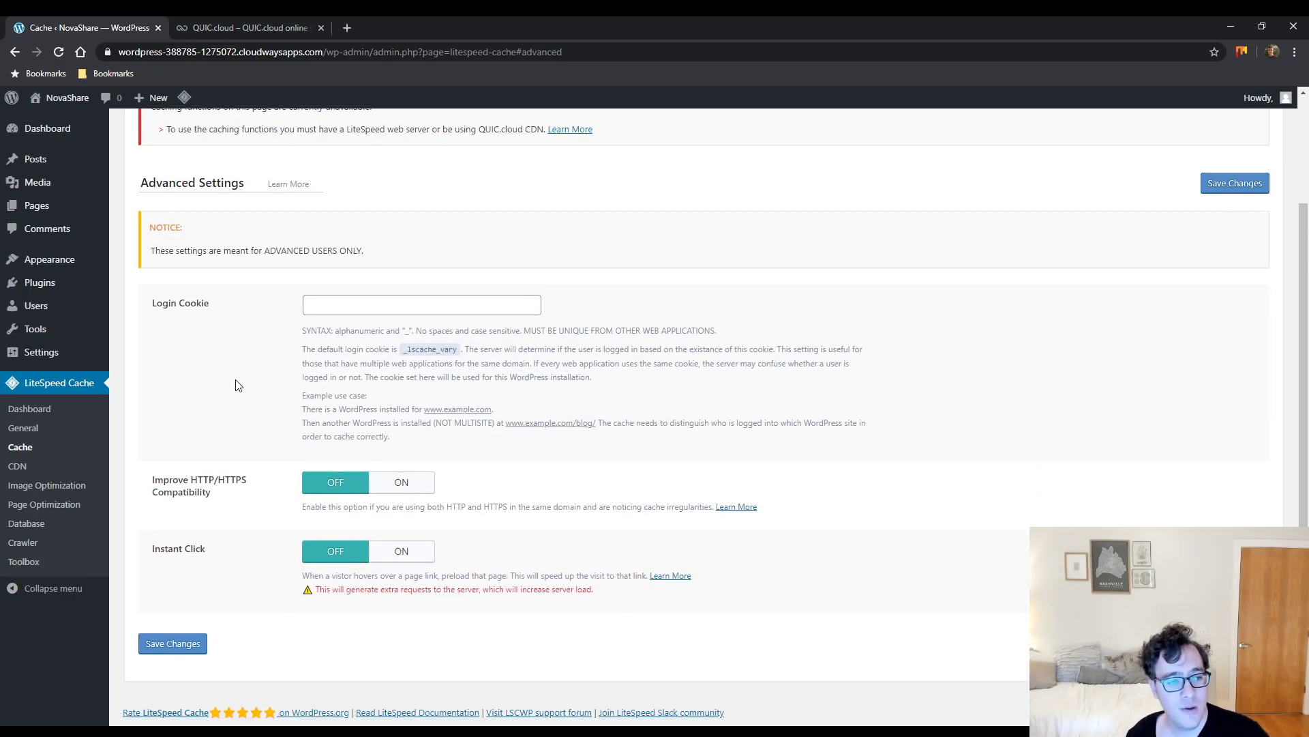
{"action": "scroll", "coordinate": [238, 368], "scroll_direction": "up", "scroll_amount": 2}
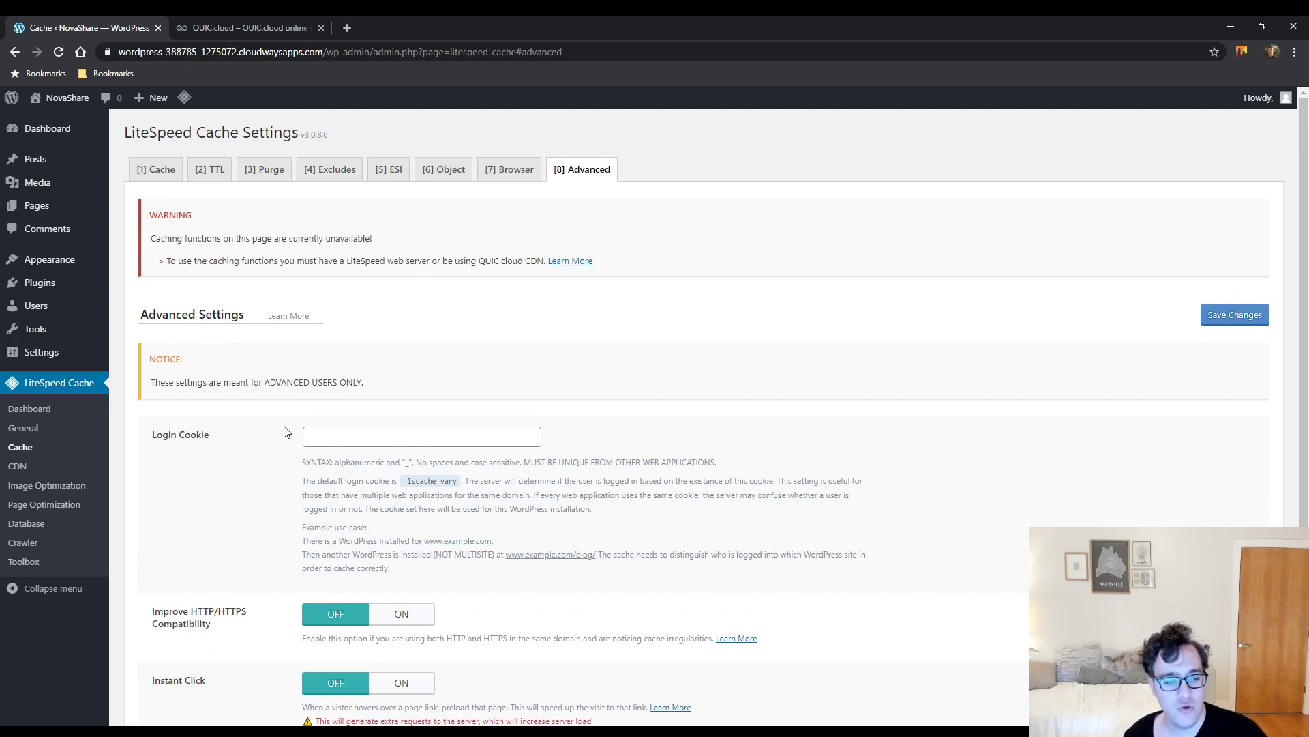
{"action": "left_click_drag", "start_coordinate": [220, 439], "coordinate": [147, 436]}
{"action": "left_click_drag", "start_coordinate": [346, 481], "coordinate": [423, 508]}
{"action": "left_click", "coordinate": [423, 508]}
Examine the Improve HTTP/HTTPS Compatibility option in the Advanced settings
{"action": "scroll", "coordinate": [349, 391], "scroll_direction": "down", "scroll_amount": 2}
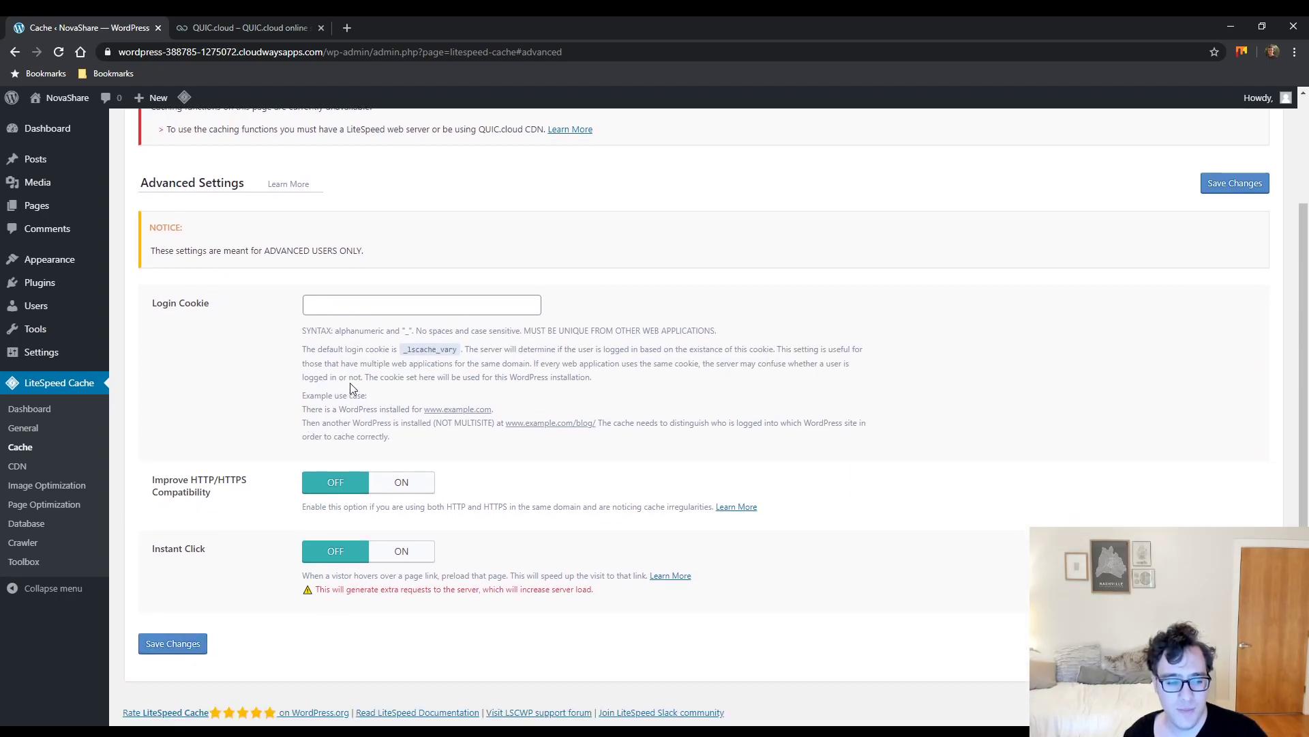
{"action": "left_click_drag", "start_coordinate": [250, 492], "coordinate": [219, 474]}
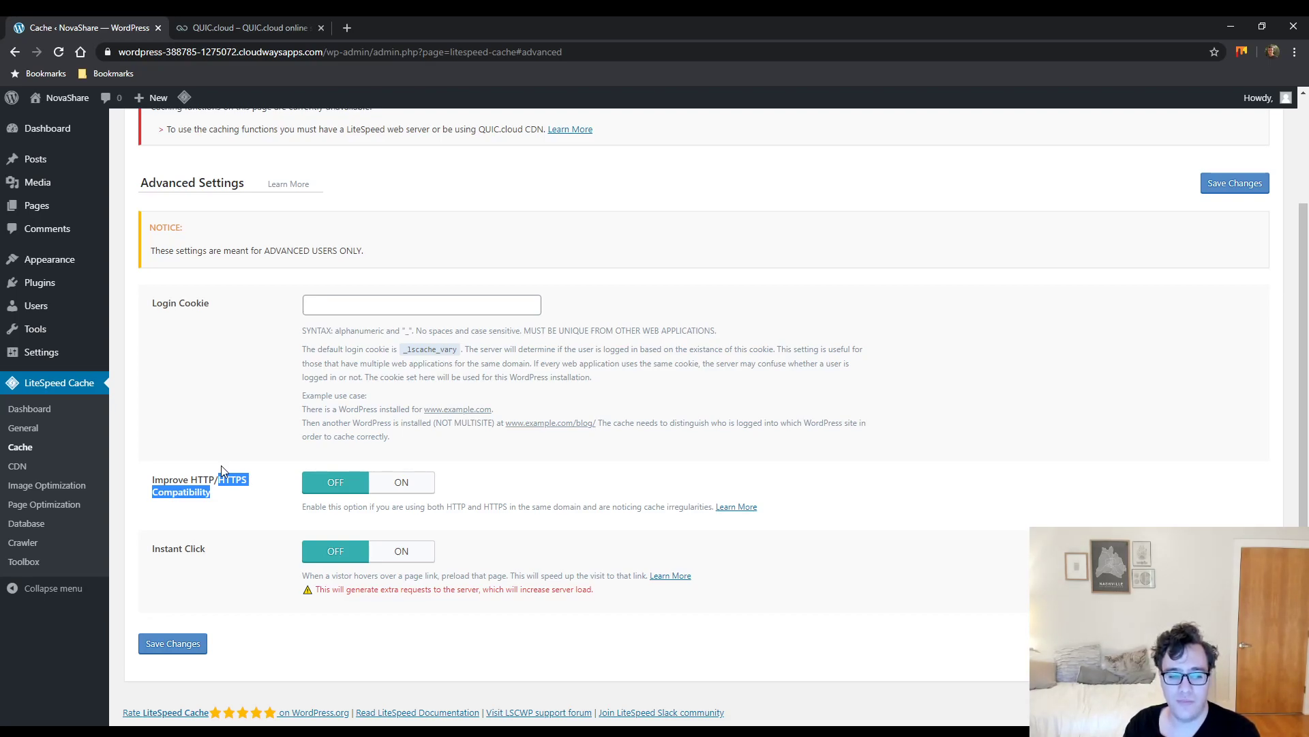
{"action": "left_click_drag", "start_coordinate": [217, 496], "coordinate": [147, 473]}
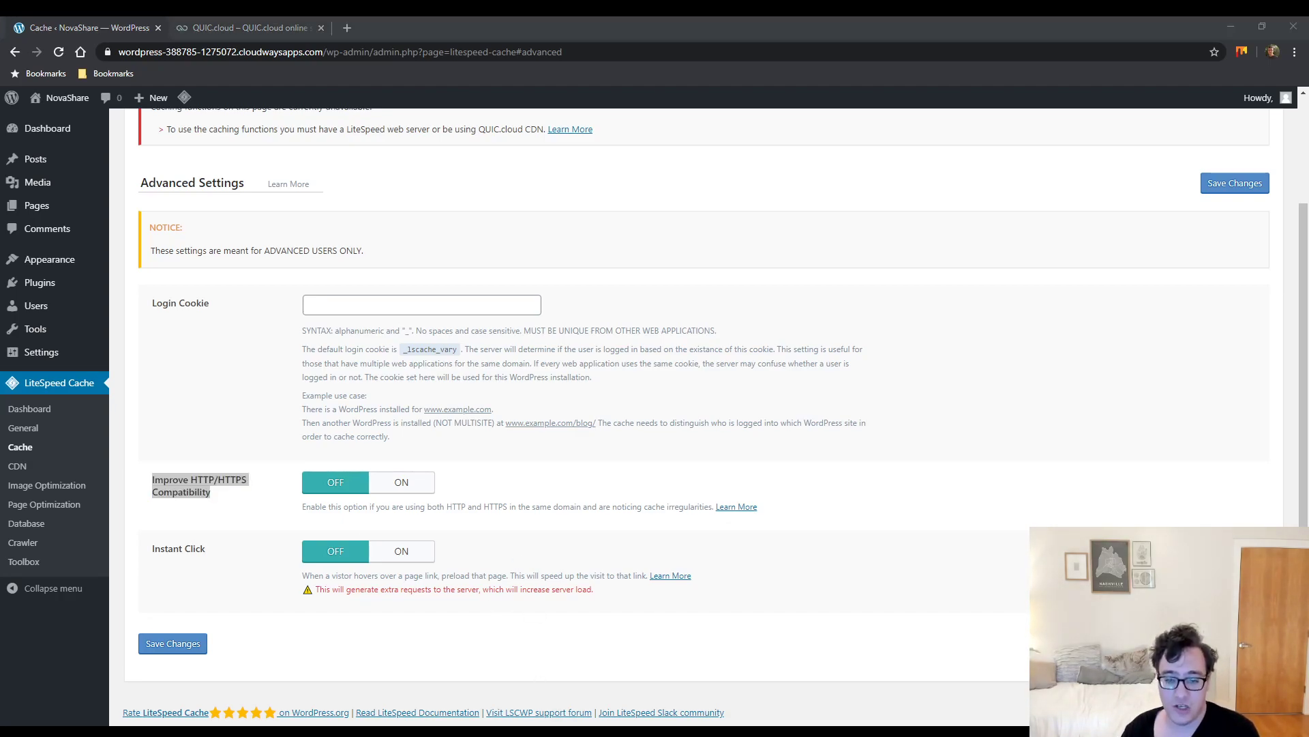
{"action": "left_click", "coordinate": [1148, 455]}
Try Instant Click by switching it on and back off
{"action": "left_click_drag", "start_coordinate": [206, 549], "coordinate": [152, 550]}
{"action": "left_click", "coordinate": [417, 555]}
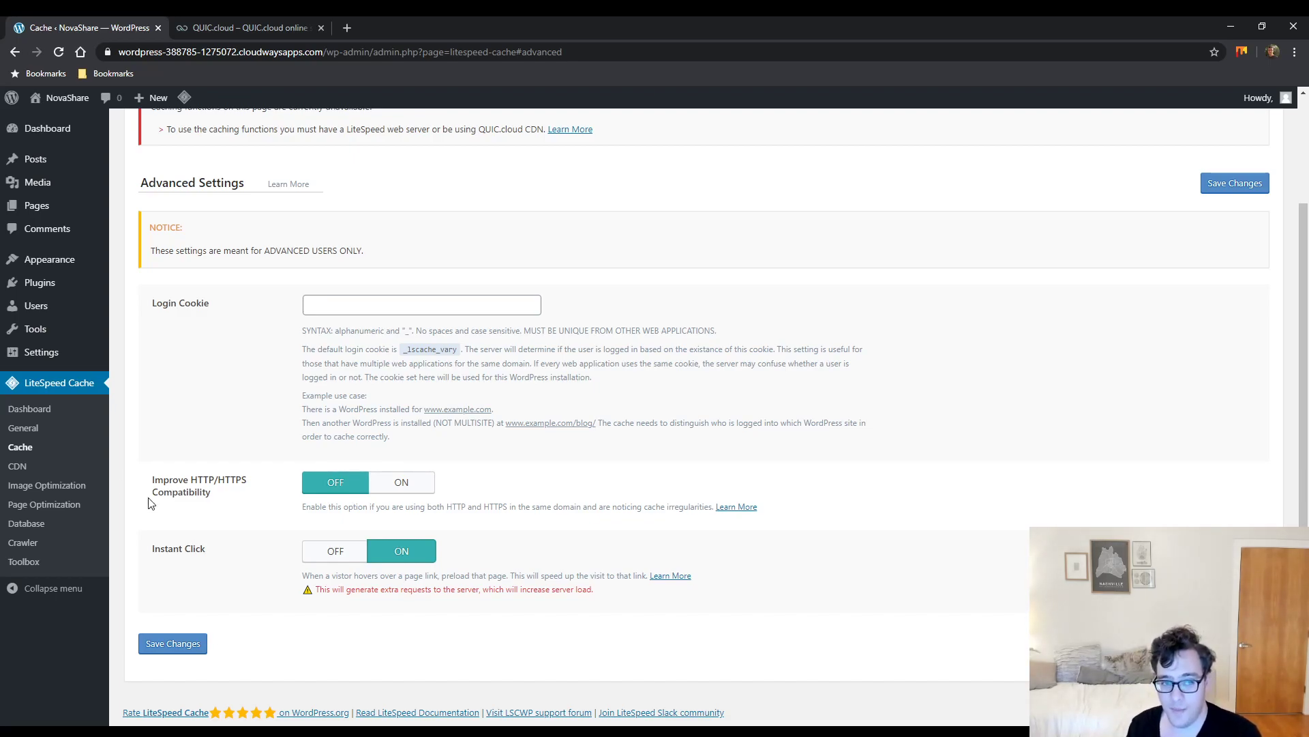
{"action": "left_click", "coordinate": [335, 549]}
Check the Advanced settings once more and save the cache configuration changes
{"action": "scroll", "coordinate": [310, 551], "scroll_direction": "up", "scroll_amount": 1}
{"action": "scroll", "coordinate": [293, 539], "scroll_direction": "up", "scroll_amount": 2}
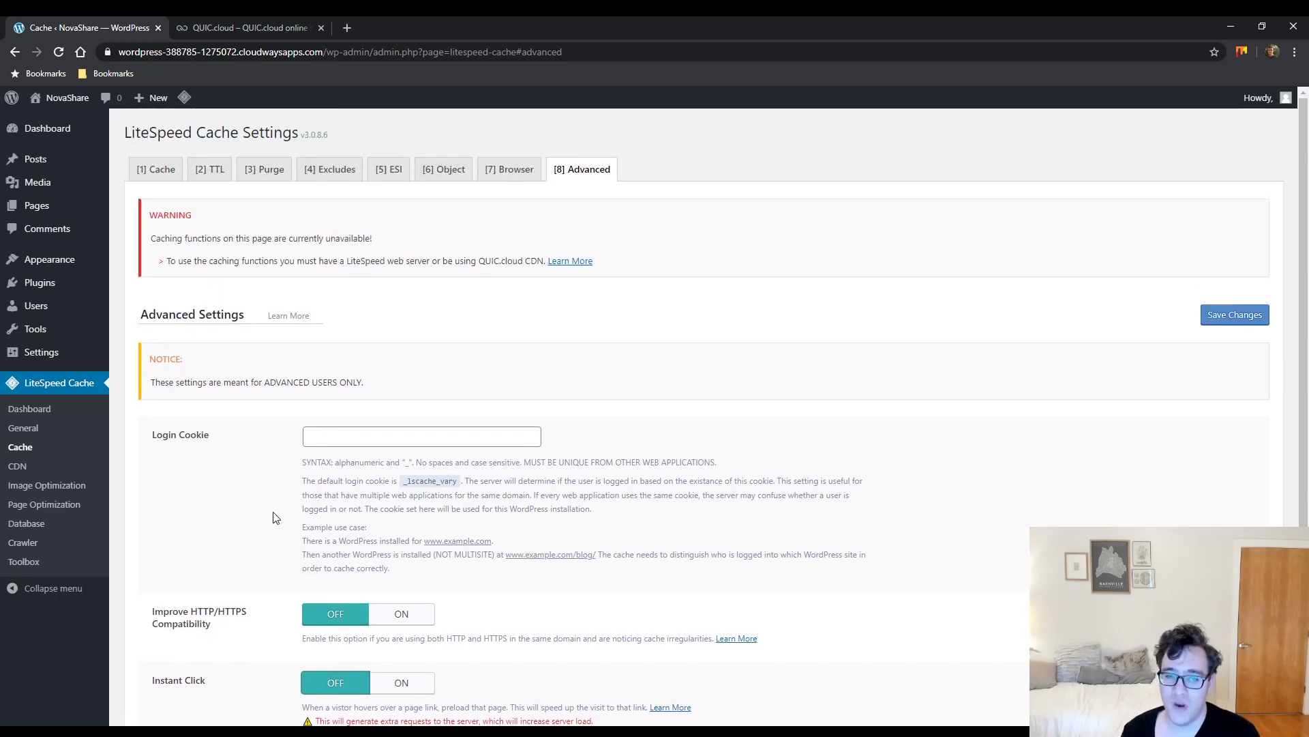
{"action": "scroll", "coordinate": [280, 521], "scroll_direction": "down", "scroll_amount": 2}
{"action": "left_click", "coordinate": [189, 651]}
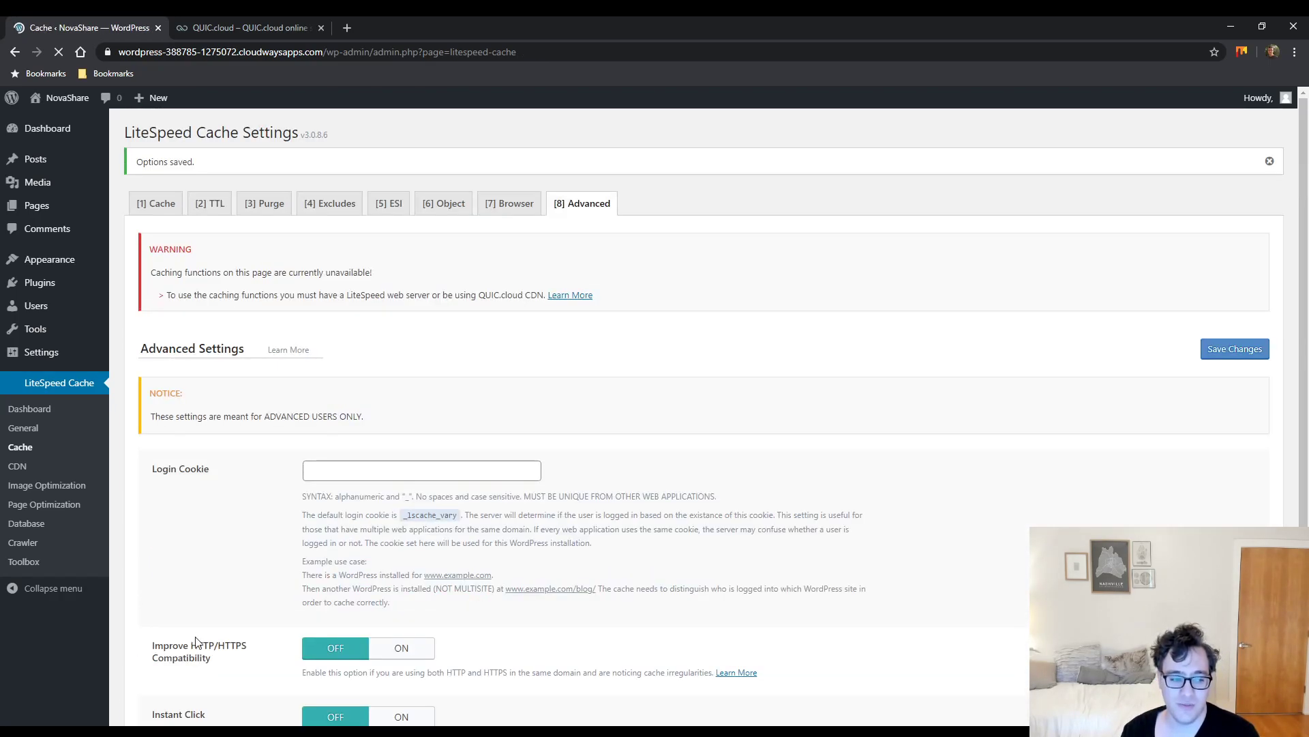
Open the LiteSpeed Cache CDN settings and look over the available options
{"action": "left_click", "coordinate": [18, 468]}
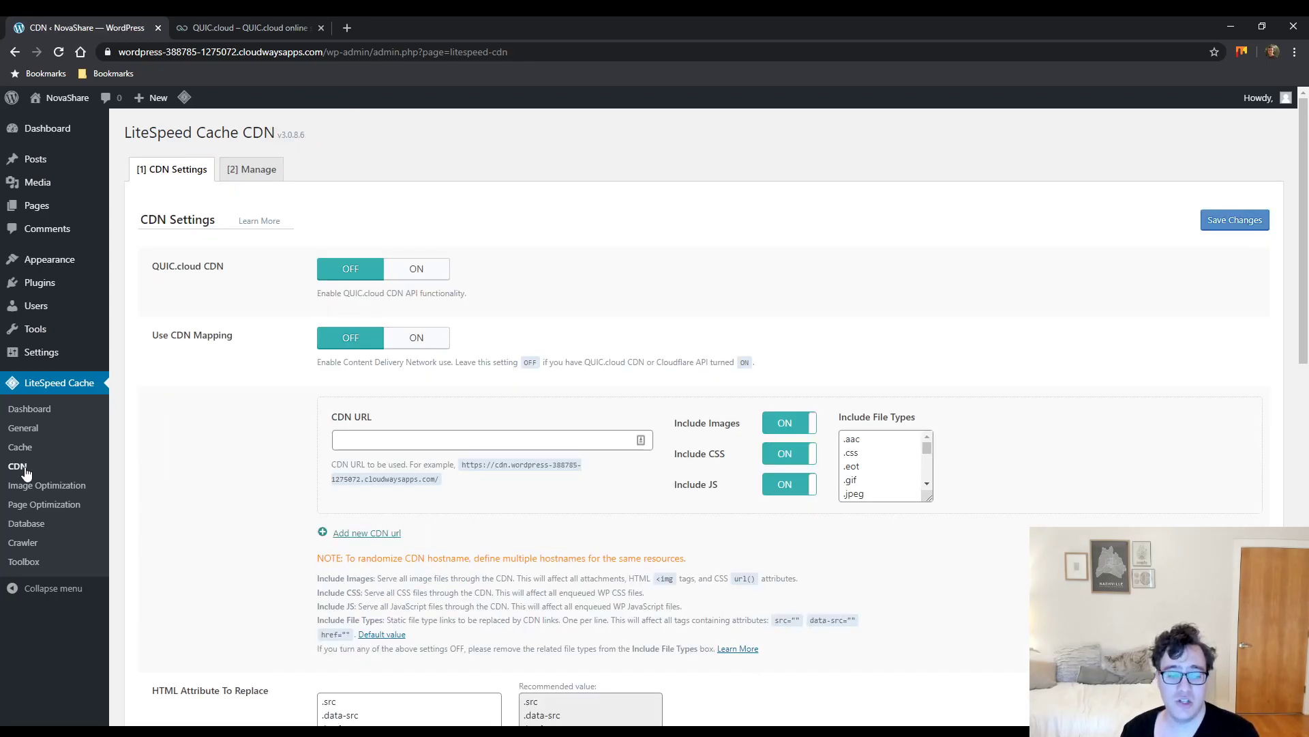
{"action": "scroll", "coordinate": [108, 476], "scroll_direction": "down", "scroll_amount": 4}
{"action": "scroll", "coordinate": [205, 480], "scroll_direction": "up", "scroll_amount": 4}
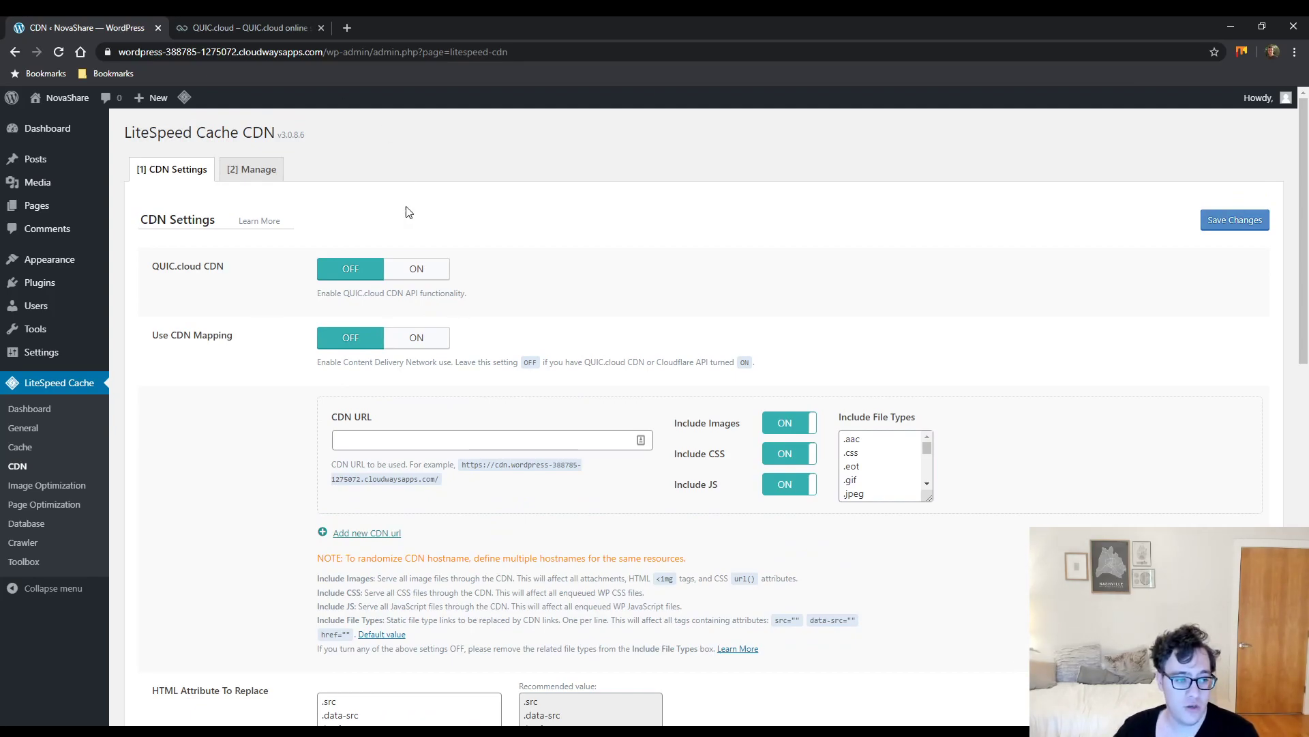
Try the QUIC.cloud CDN option by switching it on and back off
{"action": "left_click", "coordinate": [414, 274]}
{"action": "left_click", "coordinate": [358, 271]}
{"action": "left_click", "coordinate": [427, 273]}
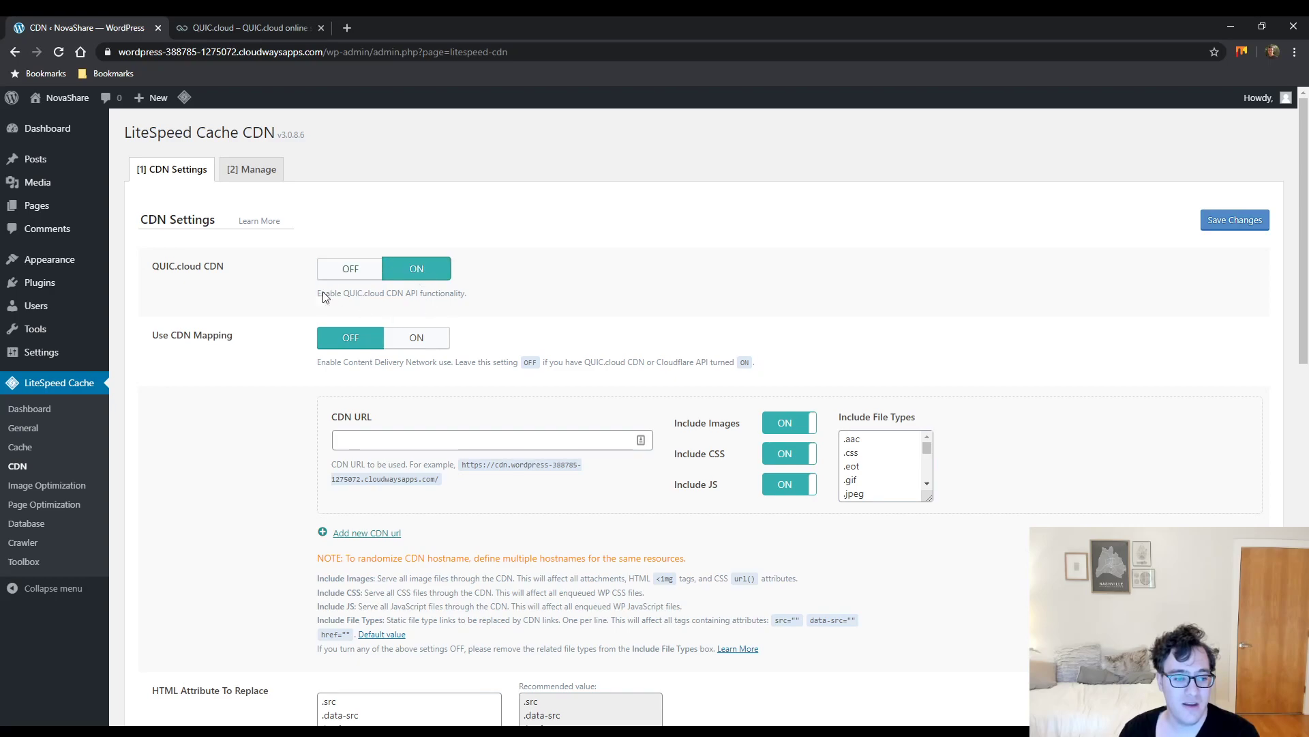
{"action": "left_click", "coordinate": [352, 272]}
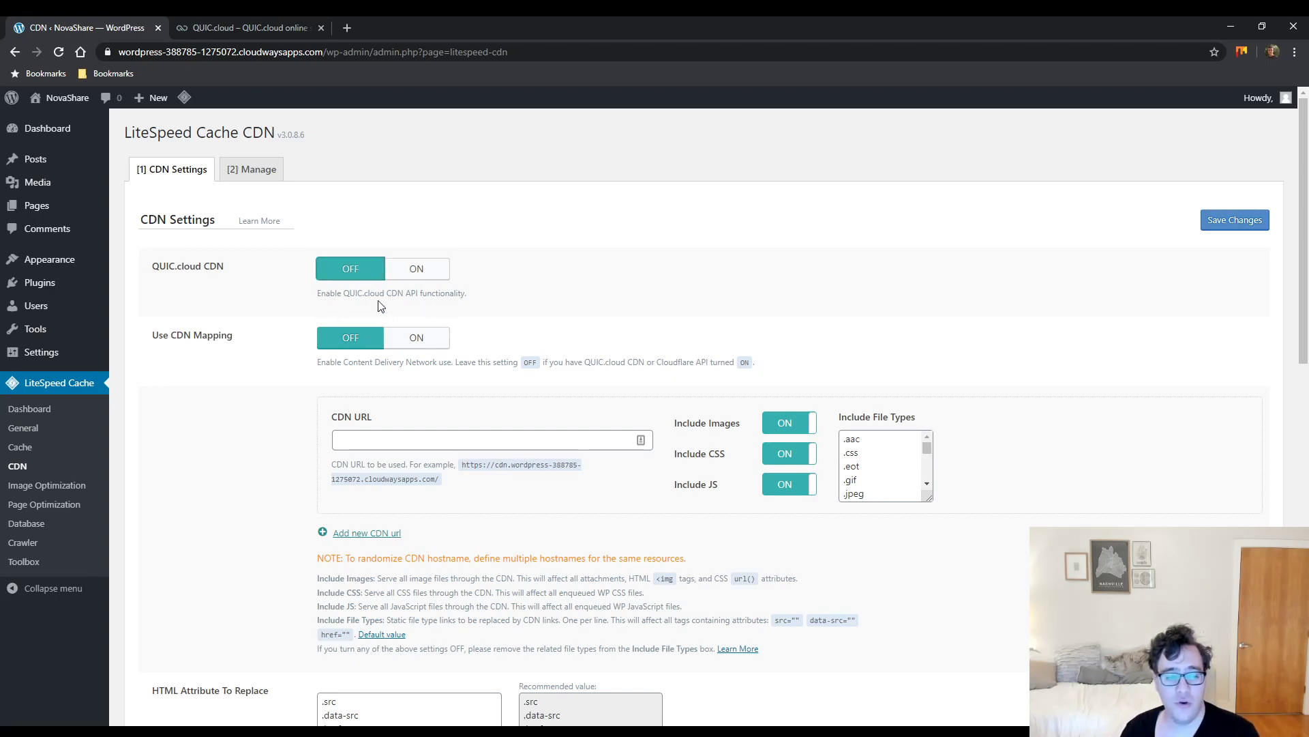
Turn Use CDN Mapping on, and examine the CDN URL field and the enlarged Include File Types list
{"action": "left_click", "coordinate": [430, 339]}
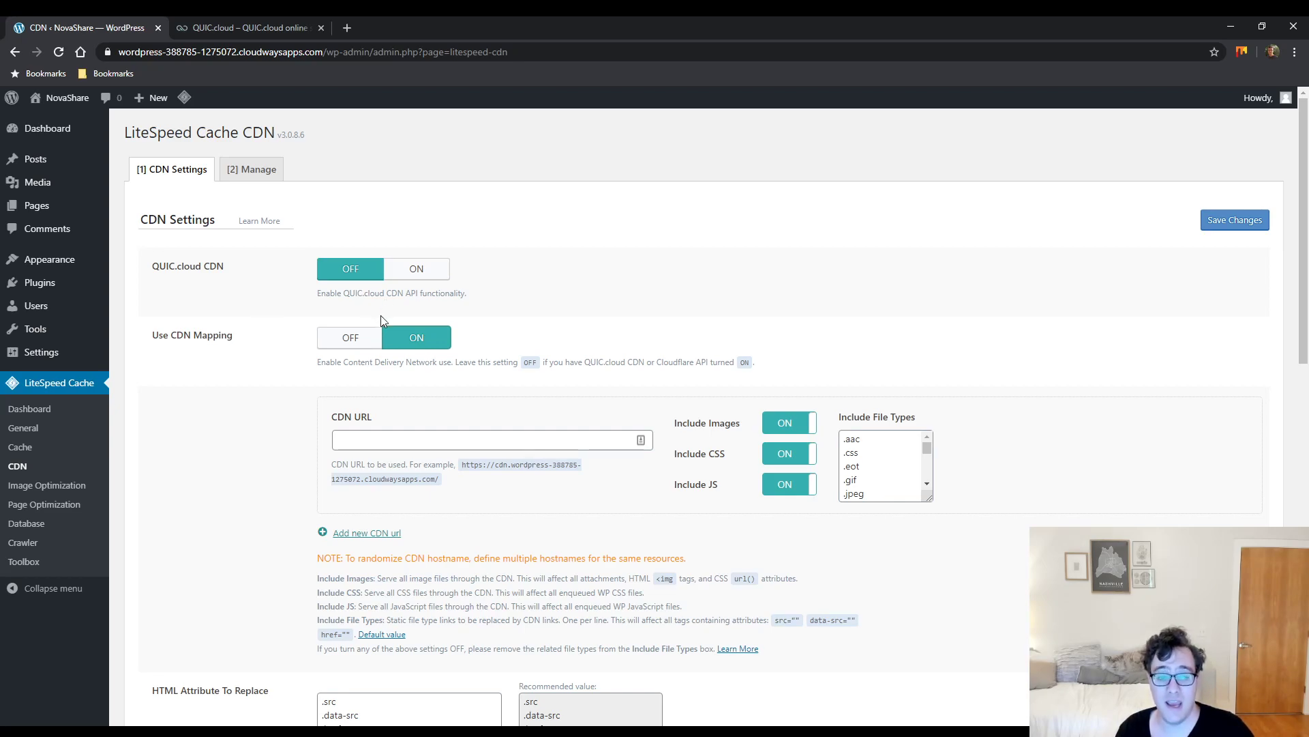
{"action": "left_click", "coordinate": [527, 444]}
{"action": "scroll", "coordinate": [692, 318], "scroll_direction": "down", "scroll_amount": 2}
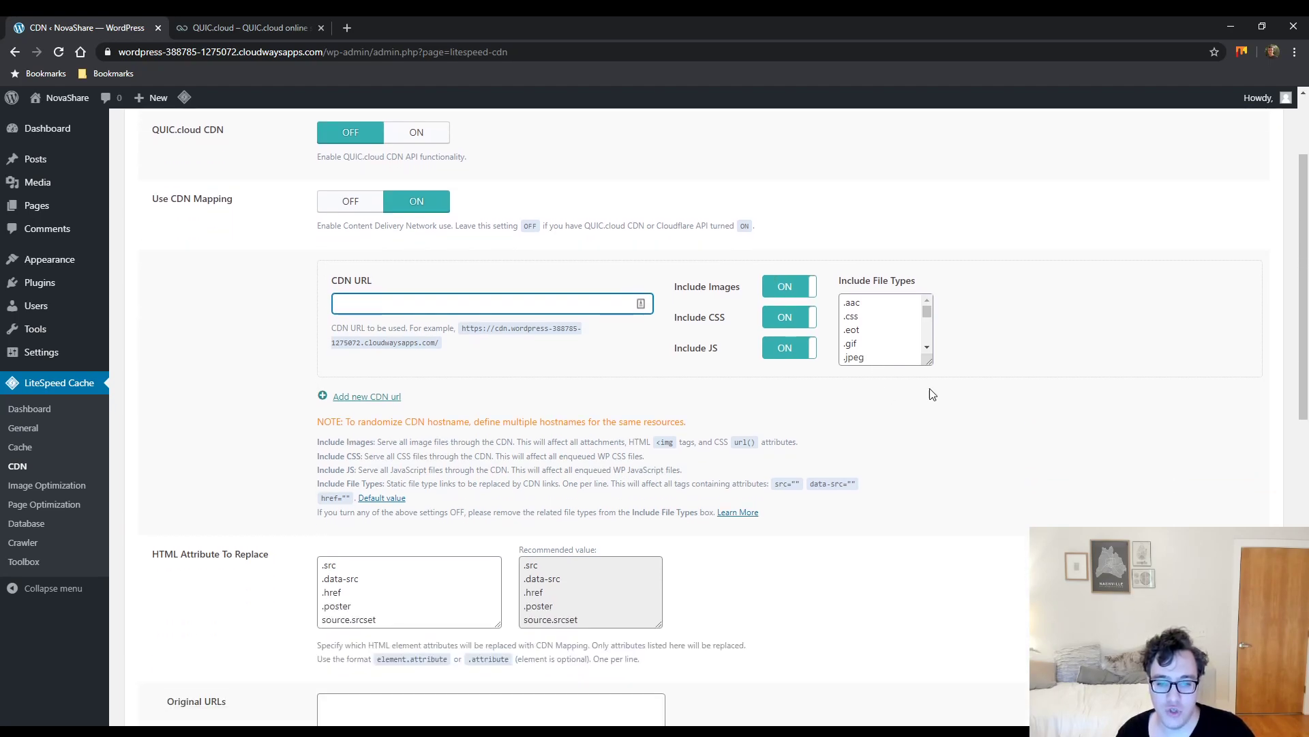
{"action": "left_click_drag", "start_coordinate": [936, 362], "coordinate": [930, 359]}
Review the remaining CDN options and try CDNJS and Google for Load JQuery Remotely before returning it to OFF
{"action": "scroll", "coordinate": [643, 451], "scroll_direction": "down", "scroll_amount": 5}
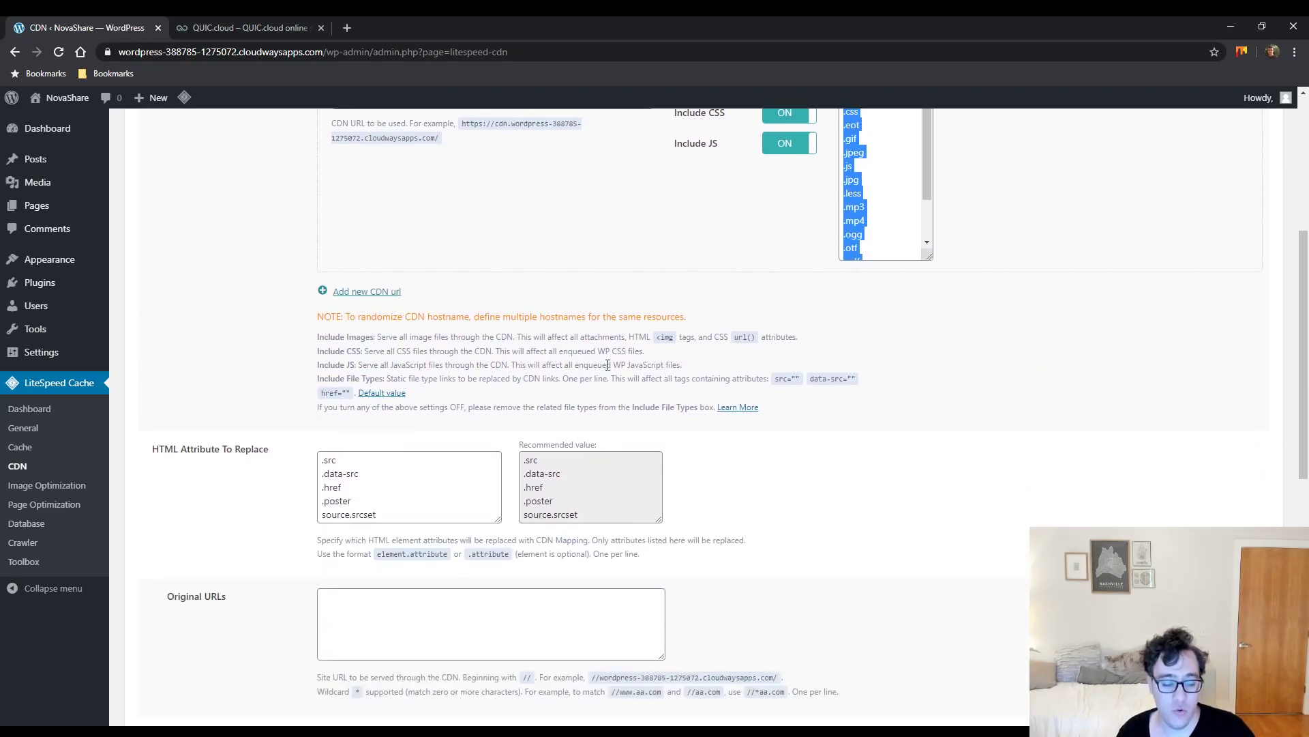
{"action": "scroll", "coordinate": [454, 508], "scroll_direction": "down", "scroll_amount": 5}
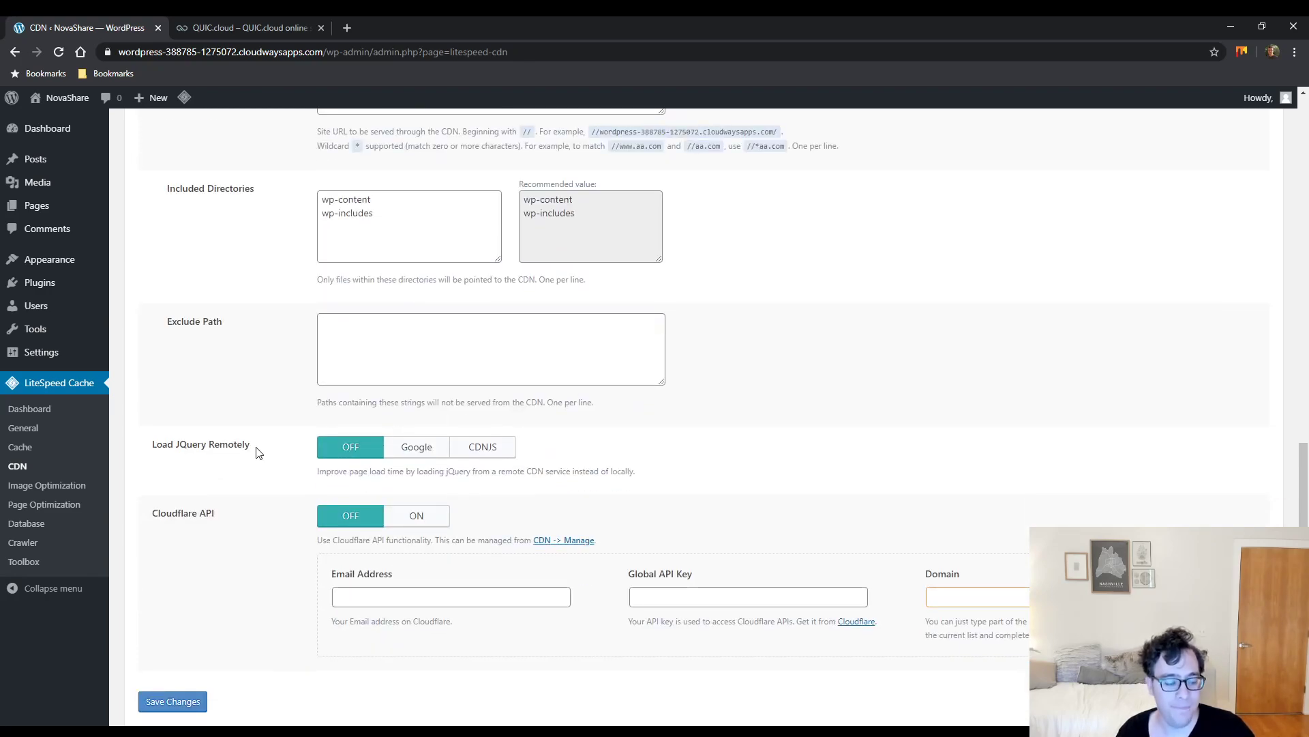
{"action": "left_click_drag", "start_coordinate": [249, 451], "coordinate": [161, 468]}
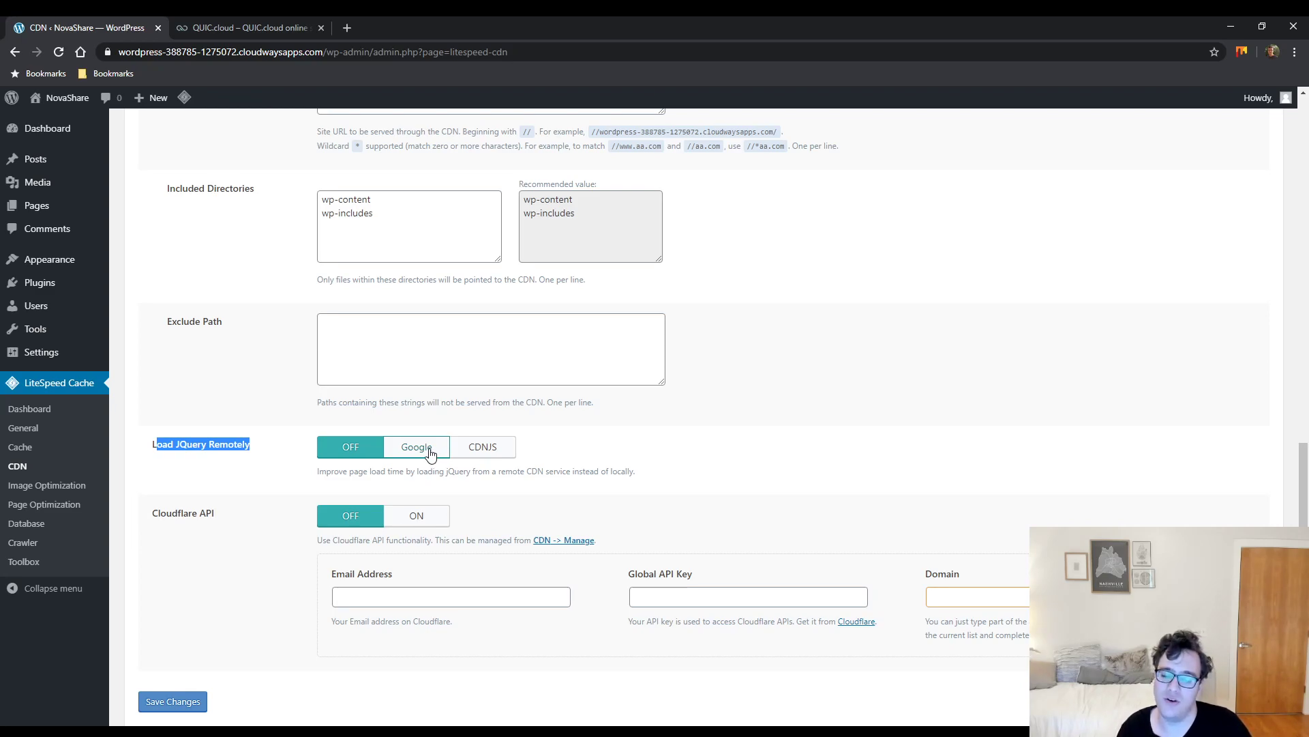
{"action": "left_click", "coordinate": [492, 454]}
{"action": "left_click", "coordinate": [416, 453]}
{"action": "left_click", "coordinate": [347, 456]}
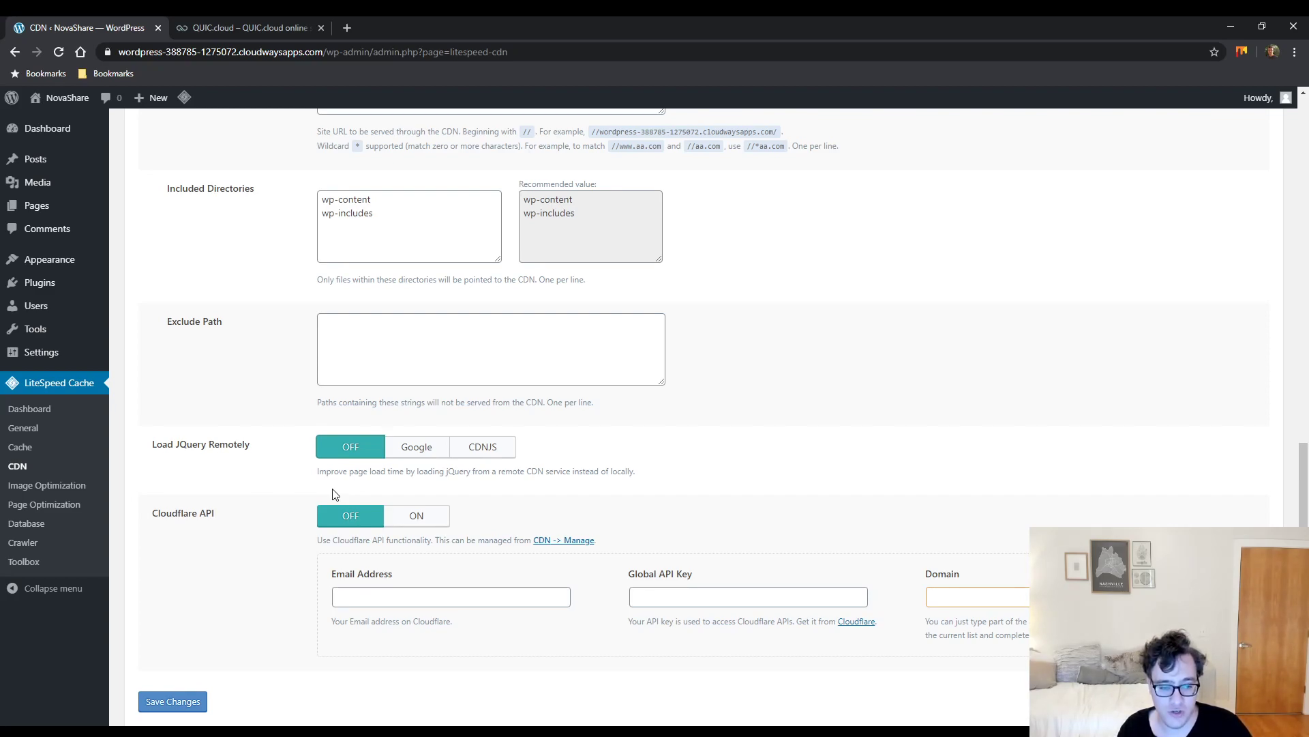
Turn Cloudflare API on and check its Email Address, Global API Key and Domain fields without filling them in
{"action": "left_click_drag", "start_coordinate": [218, 518], "coordinate": [161, 516]}
{"action": "left_click", "coordinate": [417, 516]}
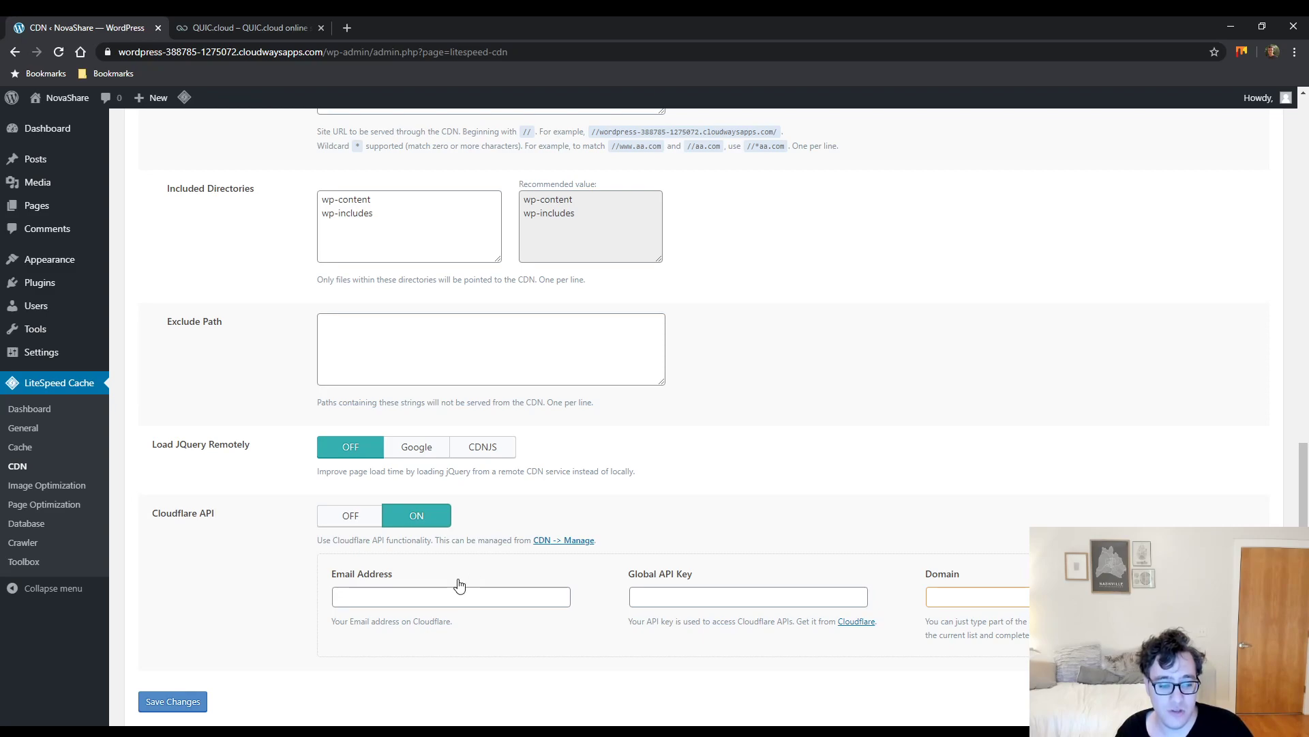
{"action": "left_click", "coordinate": [644, 595]}
{"action": "key", "text": "Tab"}
Open Image Optimization and look over the Image Optimization Summary
{"action": "left_click", "coordinate": [47, 485]}
{"action": "scroll", "coordinate": [252, 373], "scroll_direction": "up", "scroll_amount": 5}
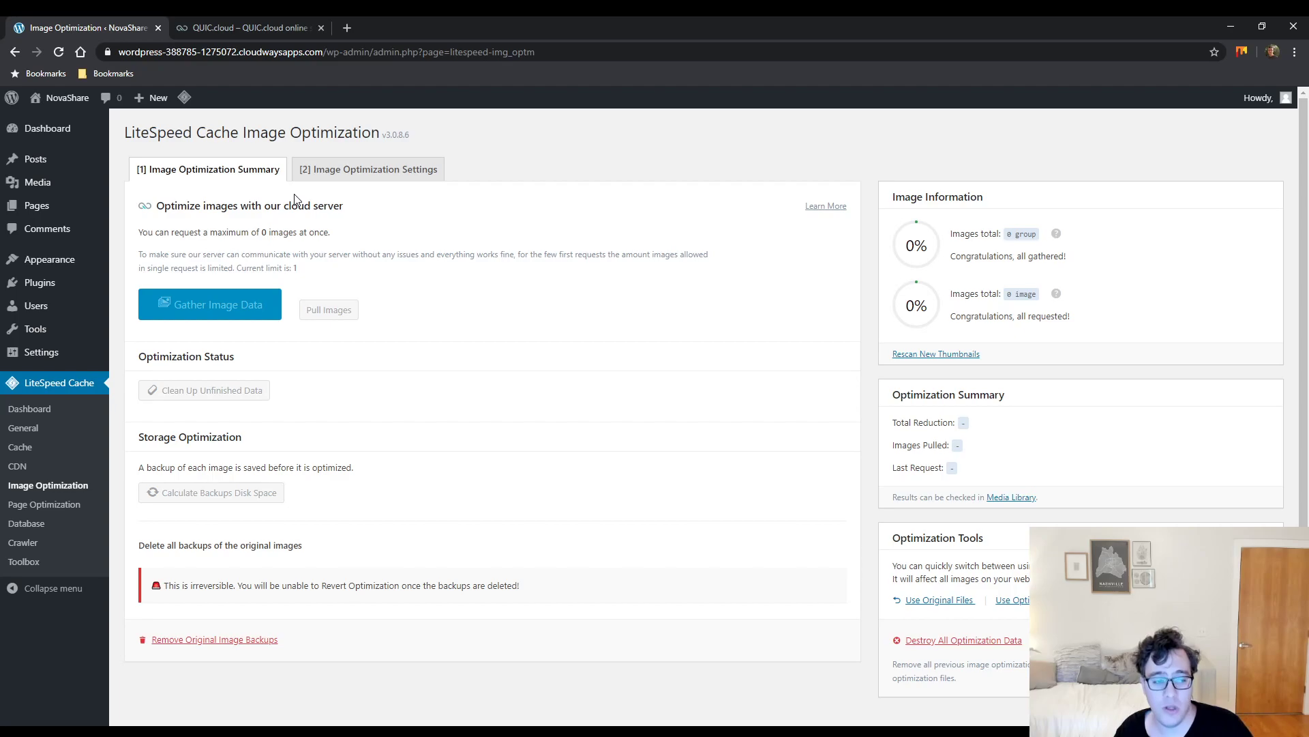
{"action": "scroll", "coordinate": [336, 253], "scroll_direction": "down", "scroll_amount": 1}
{"action": "scroll", "coordinate": [334, 270], "scroll_direction": "up", "scroll_amount": 1}
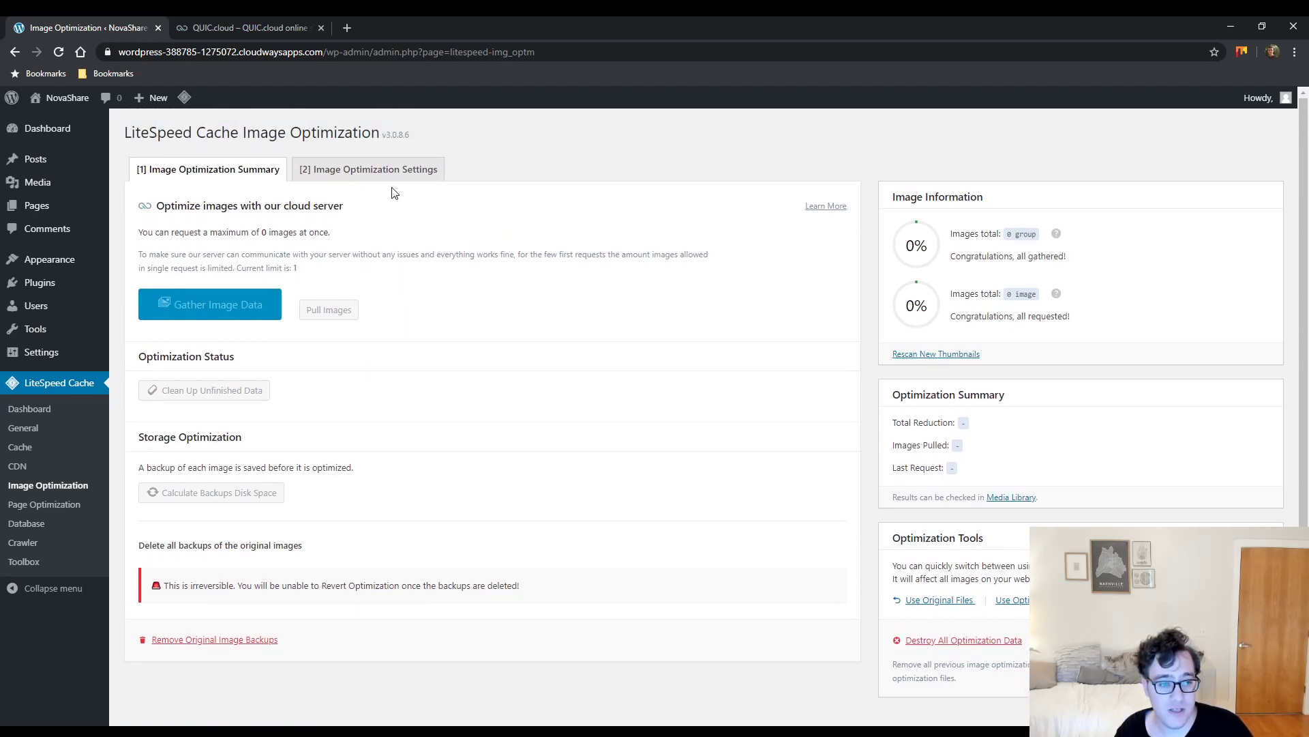
Open the Image Optimization Settings and look through the available options
{"action": "left_click", "coordinate": [417, 171]}
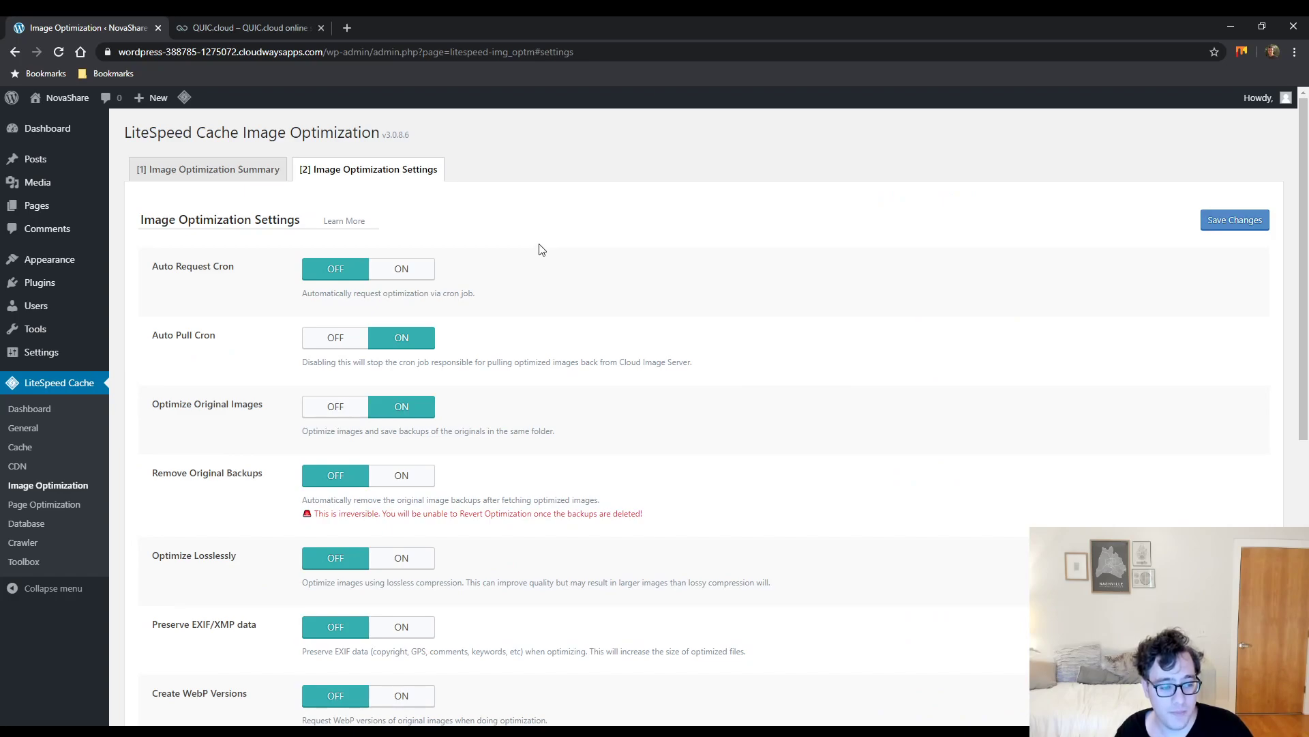
{"action": "scroll", "coordinate": [539, 250], "scroll_direction": "down", "scroll_amount": 3}
{"action": "scroll", "coordinate": [549, 286], "scroll_direction": "up", "scroll_amount": 3}
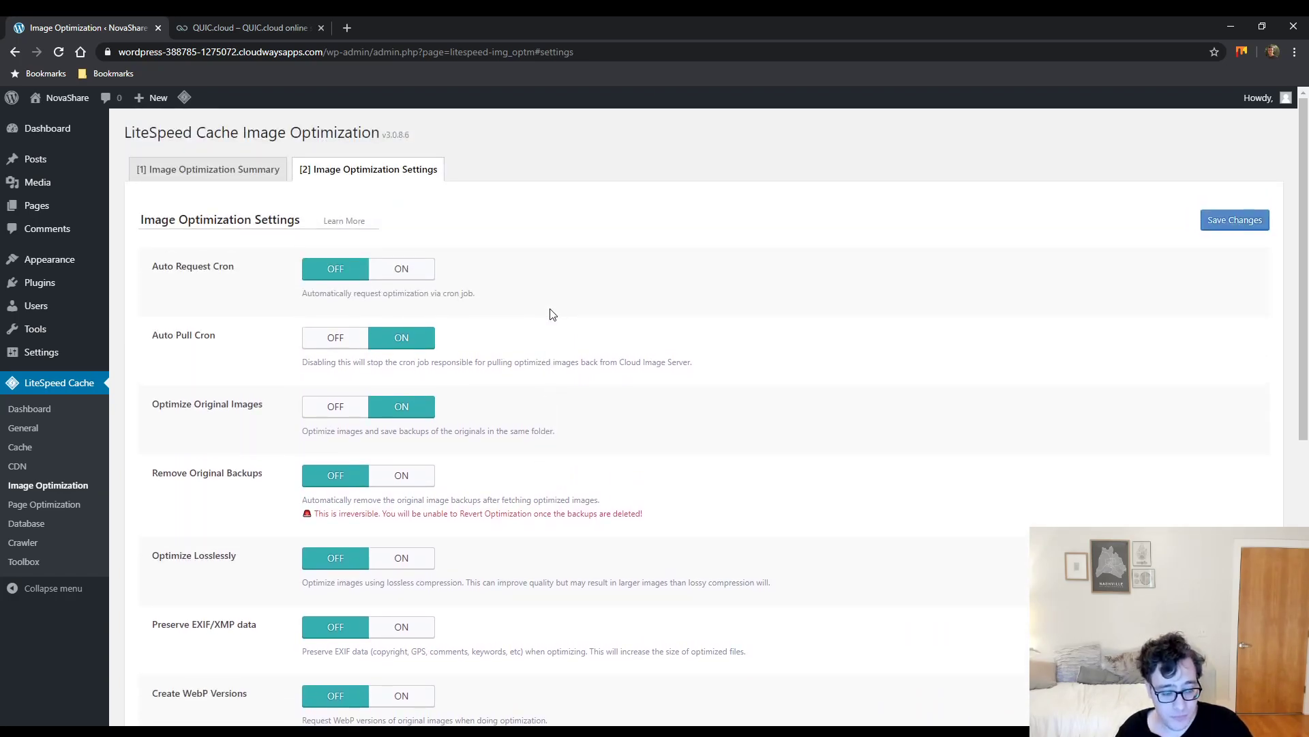
{"action": "scroll", "coordinate": [492, 354], "scroll_direction": "down", "scroll_amount": 4}
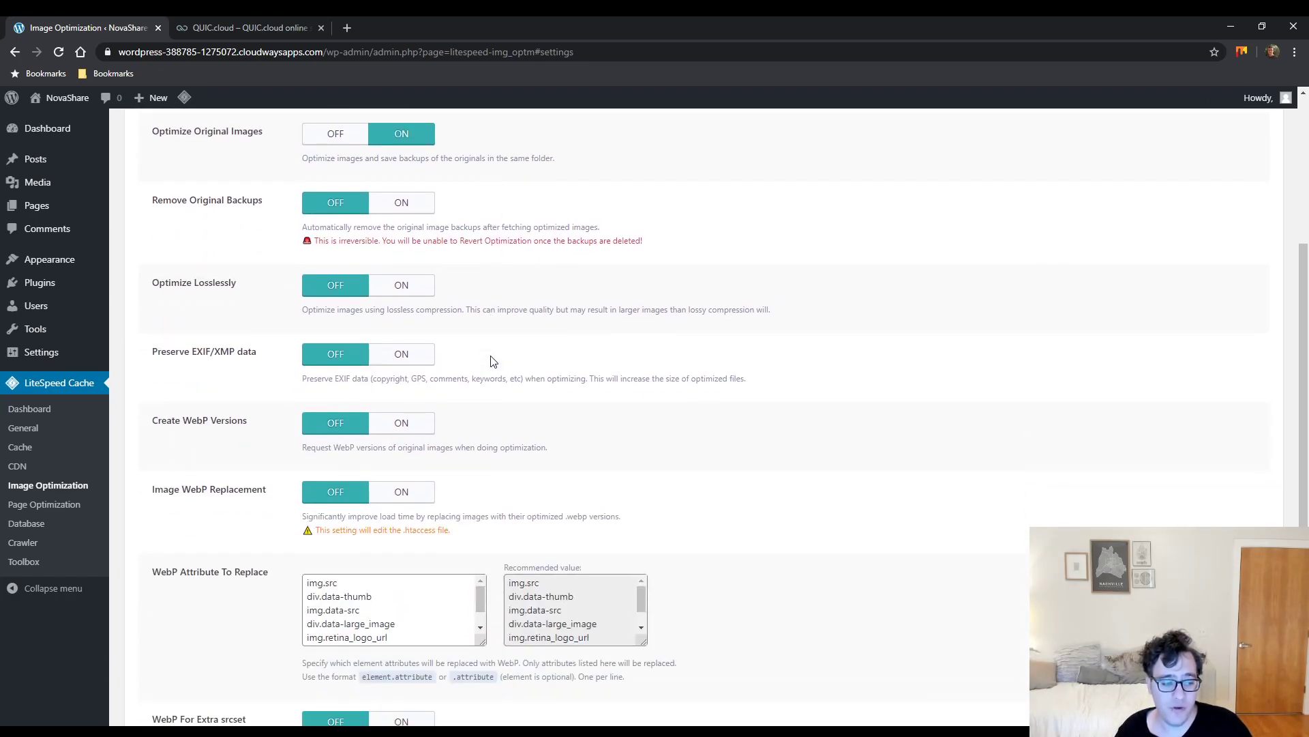
{"action": "scroll", "coordinate": [491, 355], "scroll_direction": "down", "scroll_amount": 4}
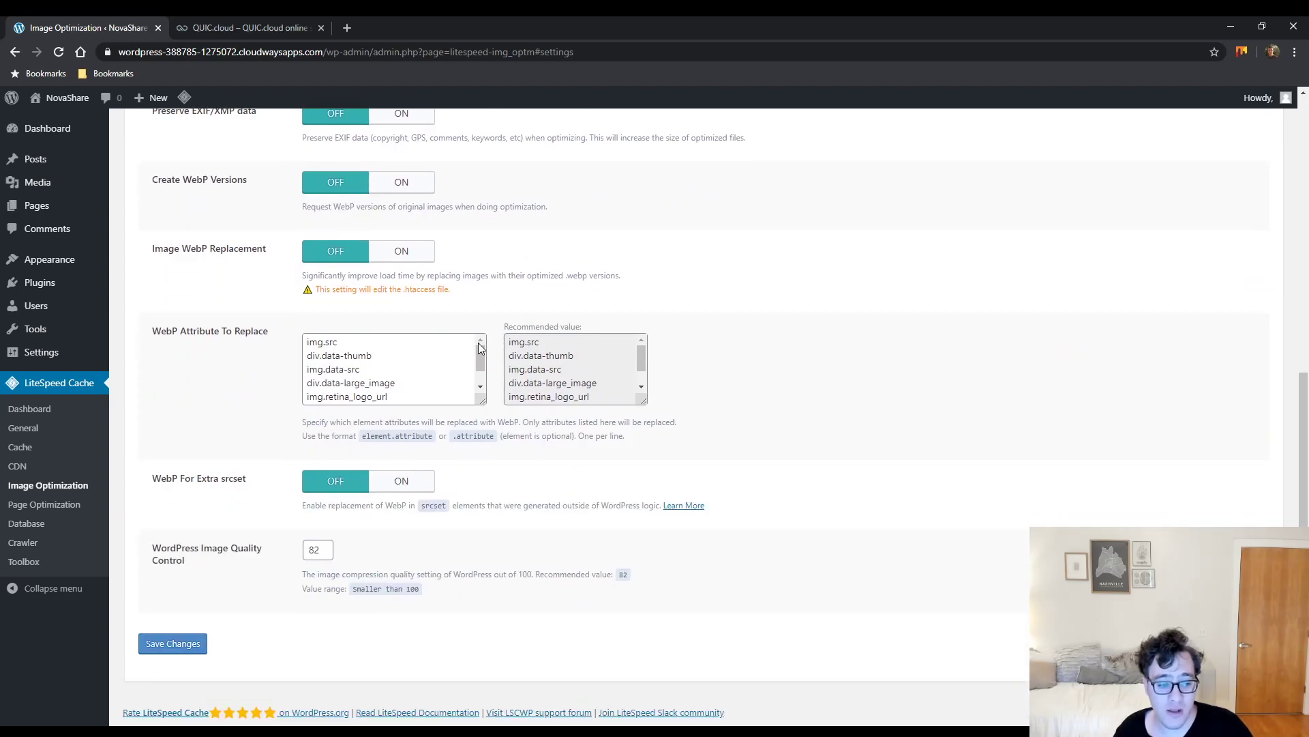
{"action": "scroll", "coordinate": [435, 338], "scroll_direction": "up", "scroll_amount": 8}
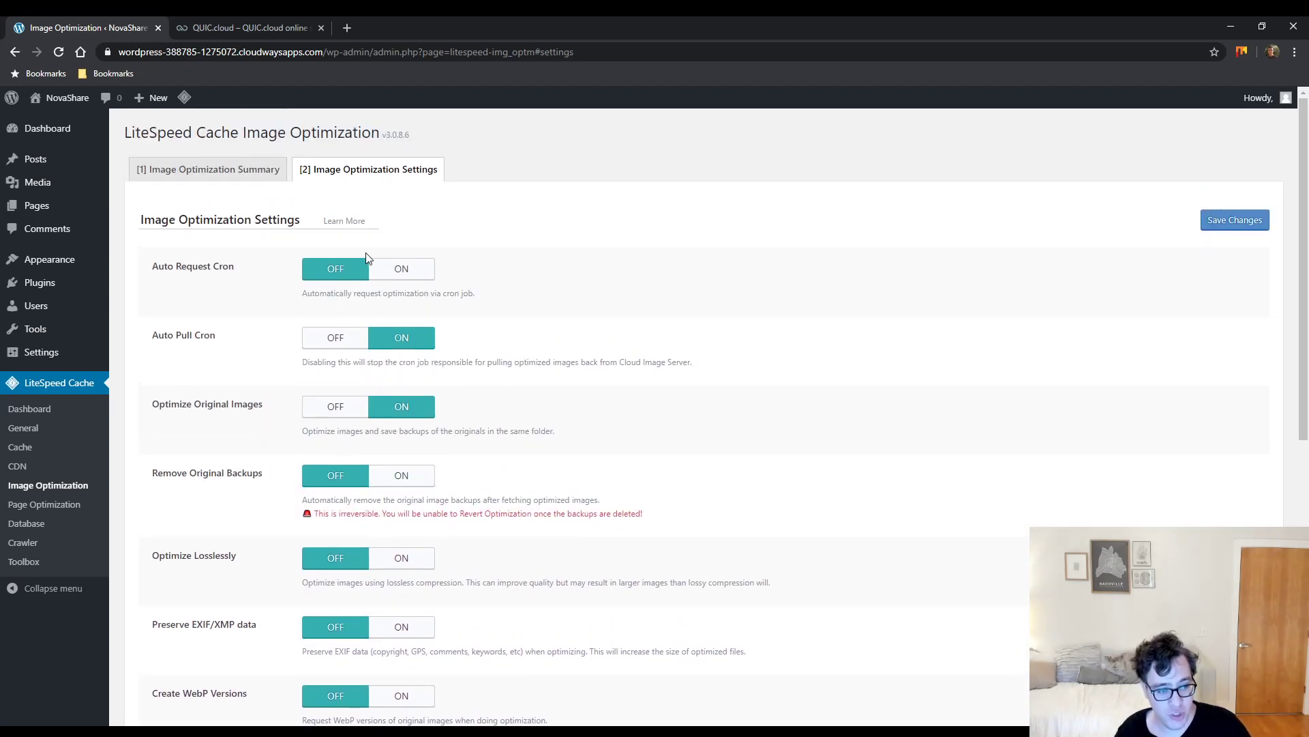
Read the Auto Request Cron description and turn the option ON
{"action": "left_click_drag", "start_coordinate": [249, 285], "coordinate": [149, 304]}
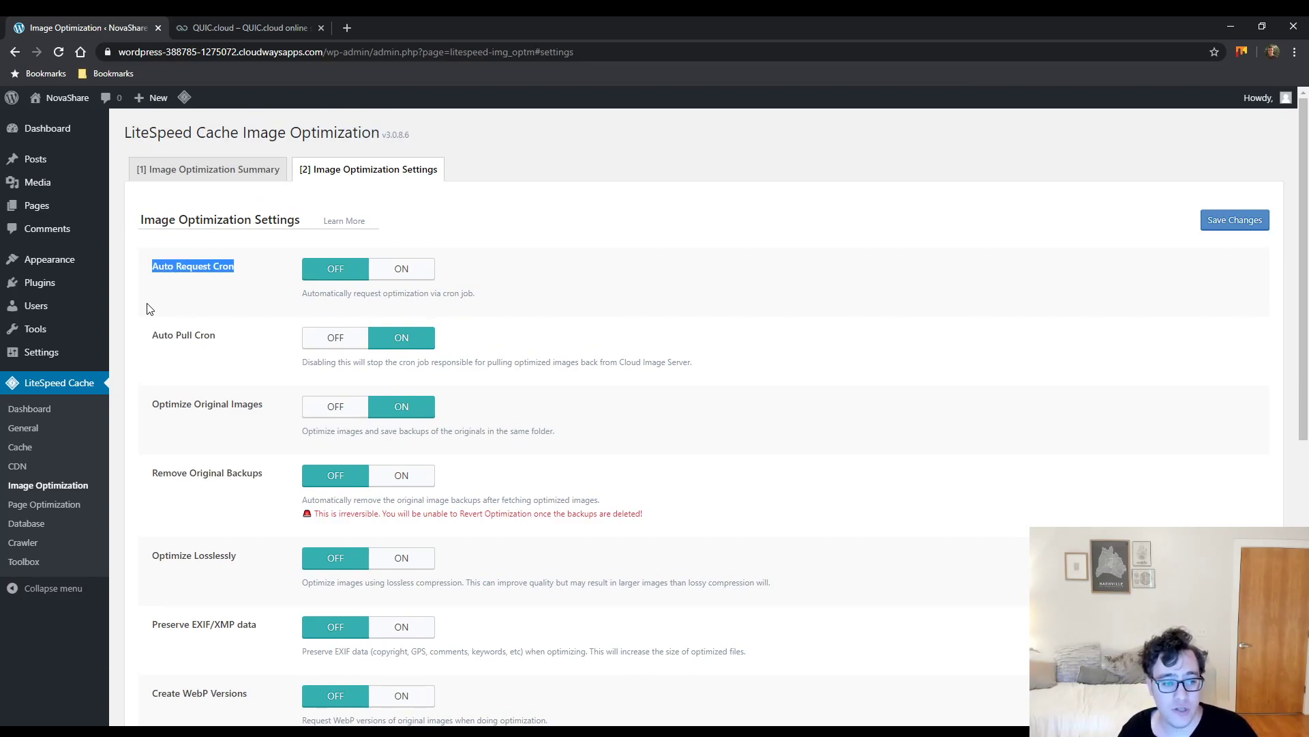
{"action": "triple_click", "coordinate": [404, 295]}
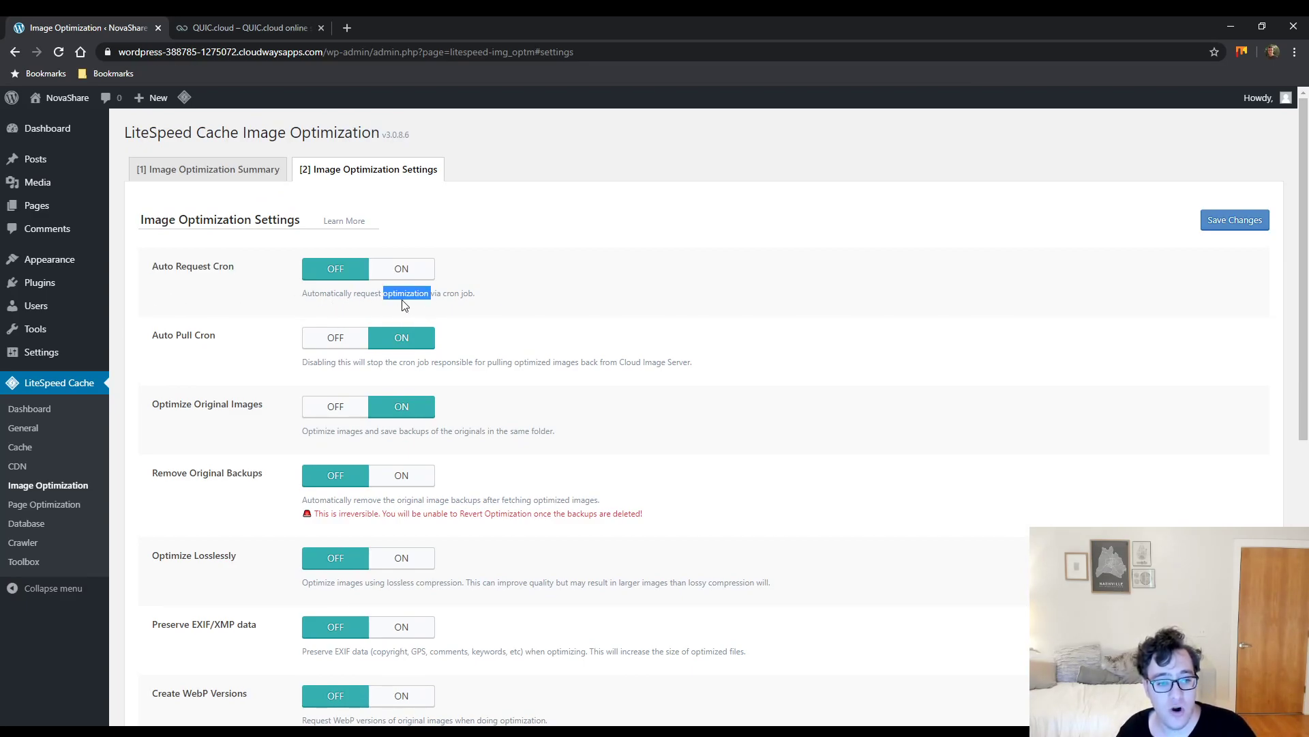
{"action": "triple_click", "coordinate": [407, 293]}
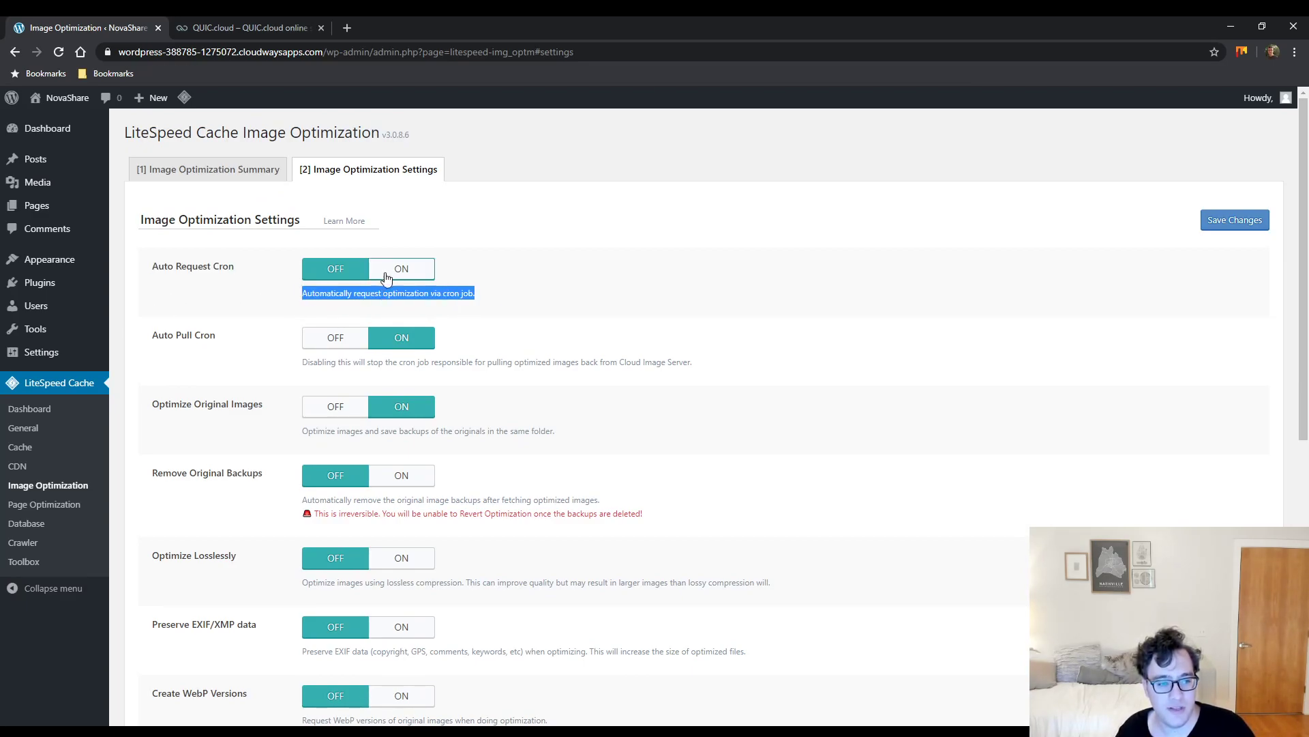
{"action": "left_click", "coordinate": [399, 268]}
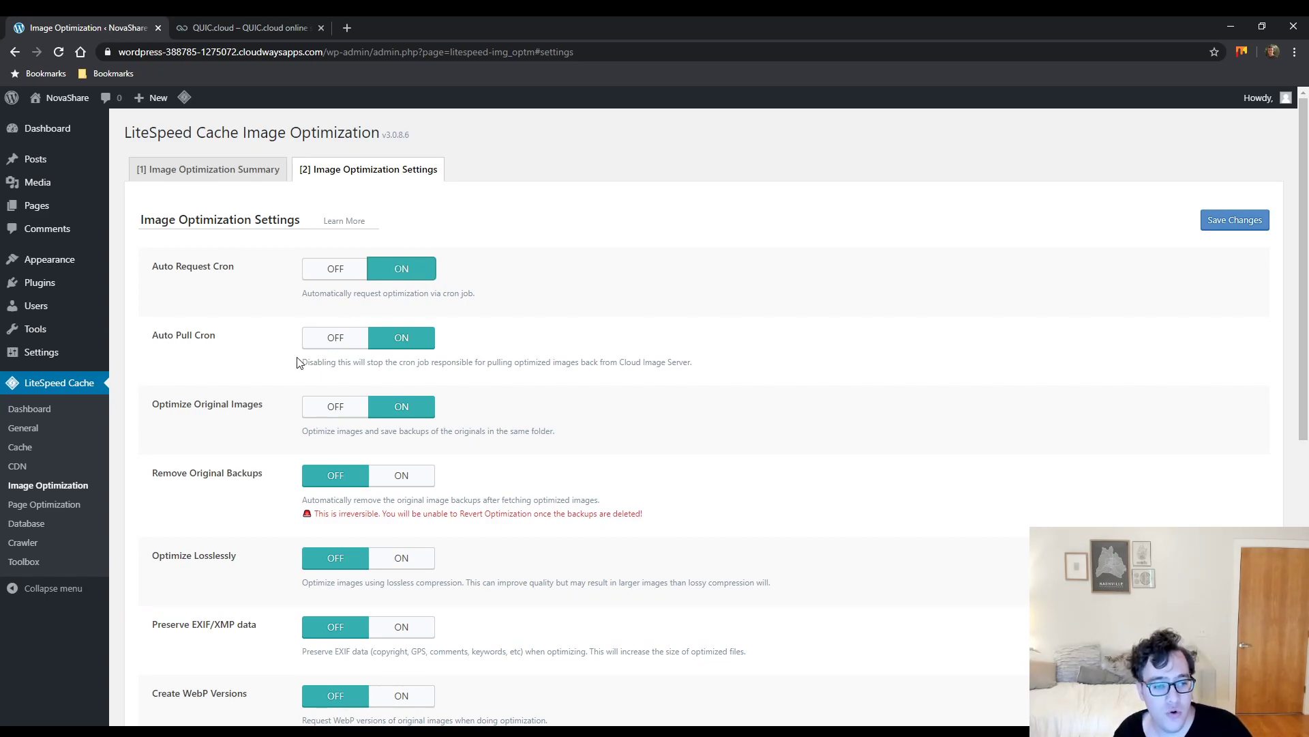
Examine the descriptions of Auto Pull Cron and Optimize Original Images
{"action": "left_click_drag", "start_coordinate": [303, 363], "coordinate": [712, 363]}
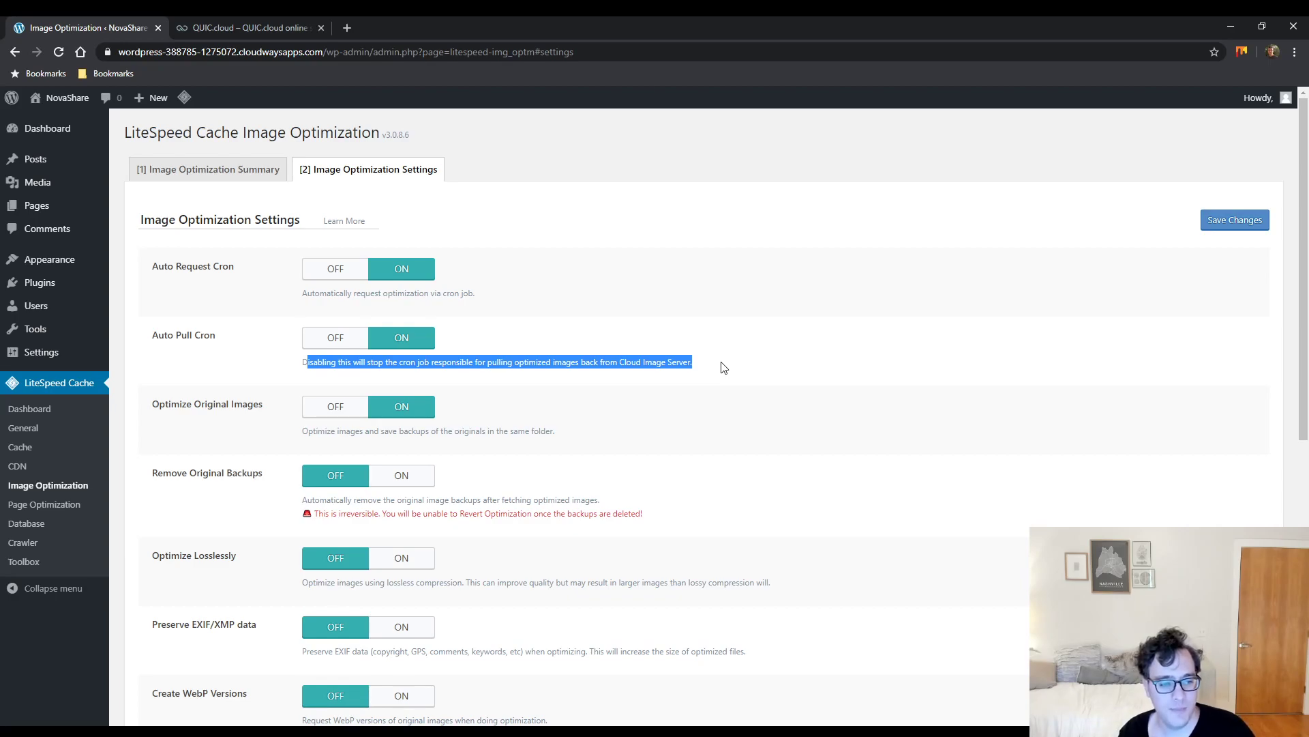
{"action": "left_click_drag", "start_coordinate": [313, 363], "coordinate": [702, 366]}
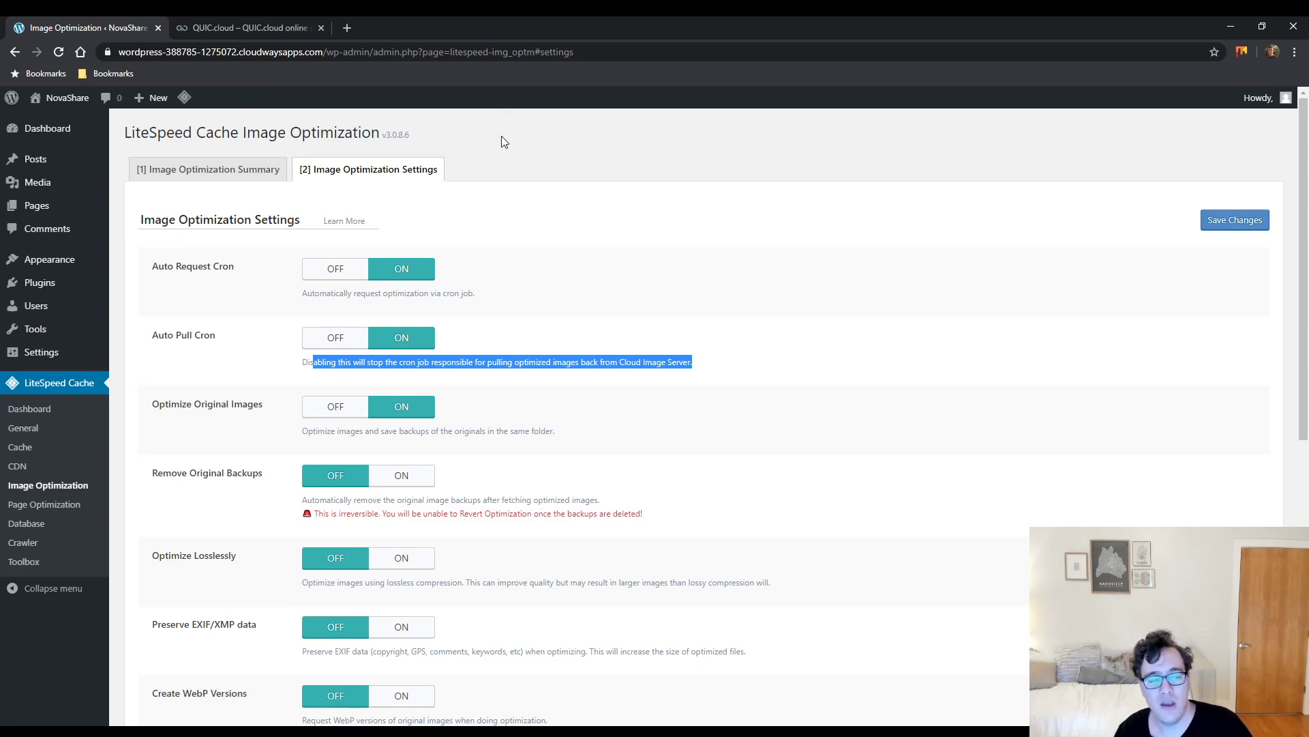
{"action": "left_click_drag", "start_coordinate": [266, 405], "coordinate": [166, 404]}
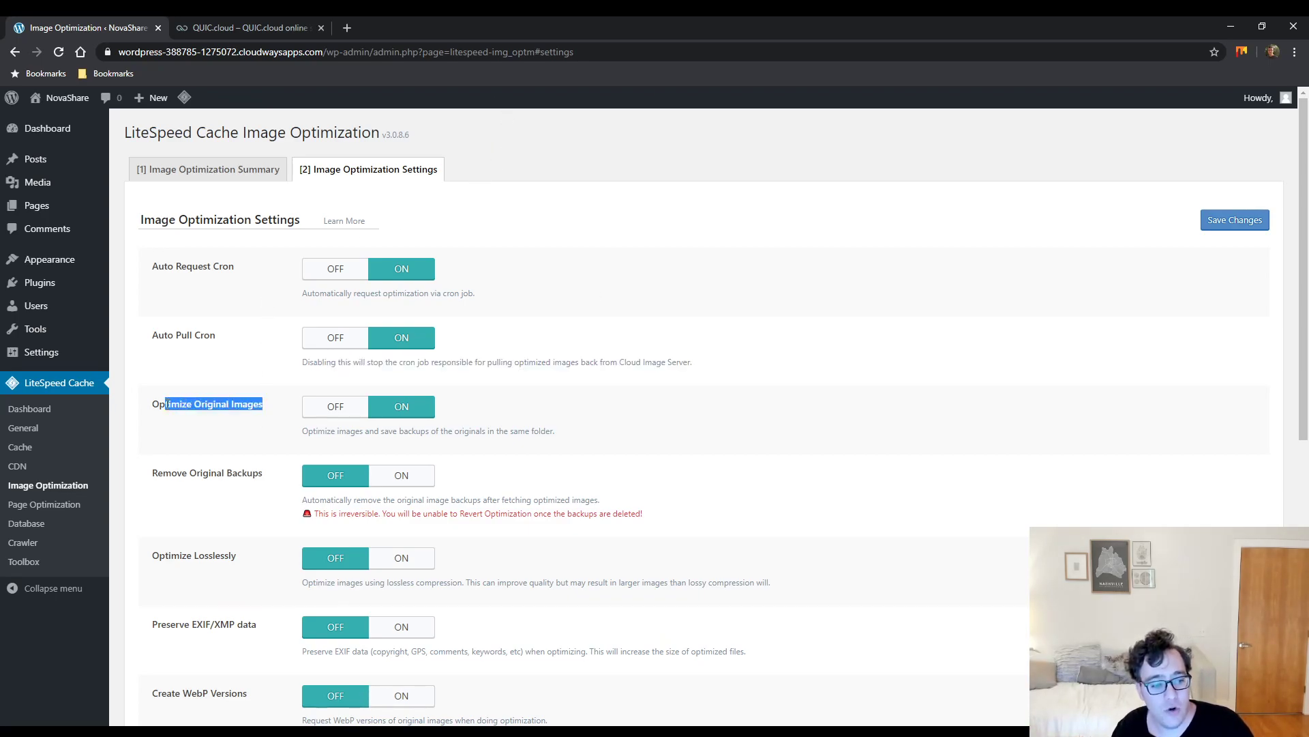
{"action": "left_click_drag", "start_coordinate": [302, 431], "coordinate": [460, 433]}
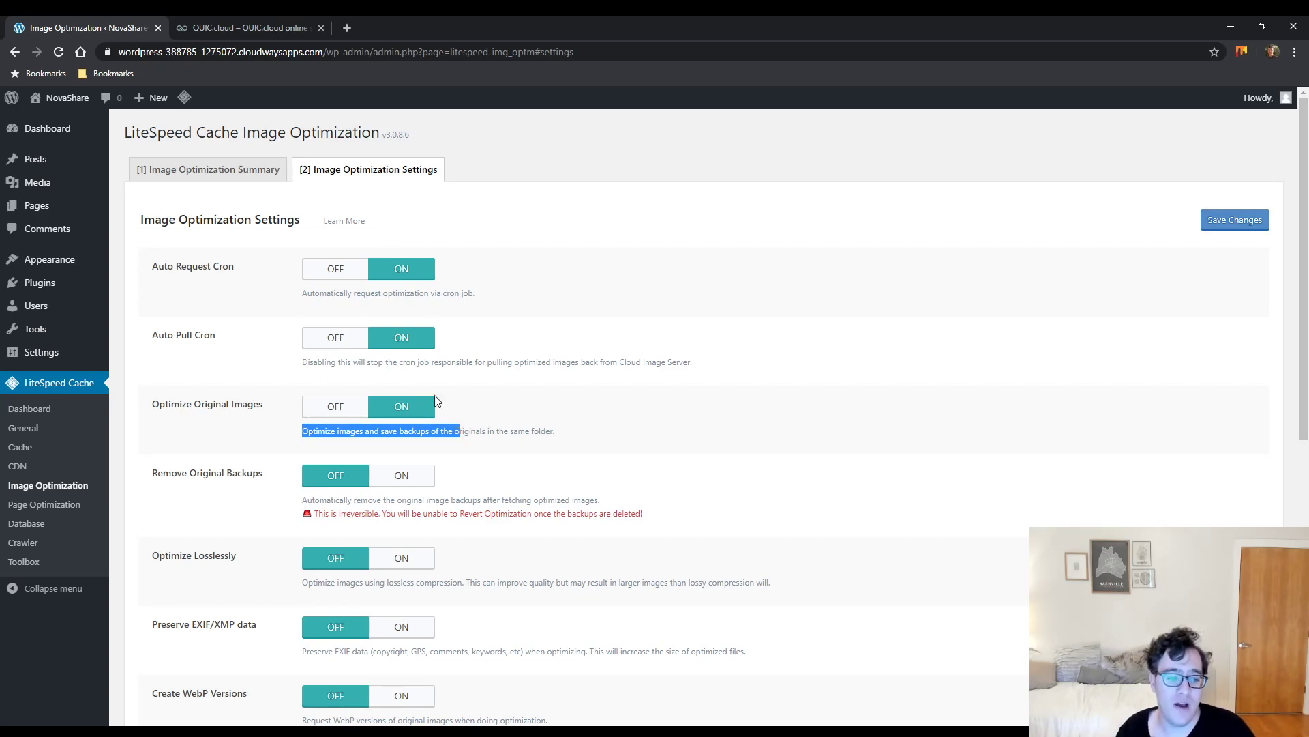
{"action": "left_click", "coordinate": [504, 442]}
{"action": "double_click", "coordinate": [506, 437]}
{"action": "double_click", "coordinate": [508, 435]}
{"action": "double_click", "coordinate": [507, 435]}
{"action": "double_click", "coordinate": [506, 437]}
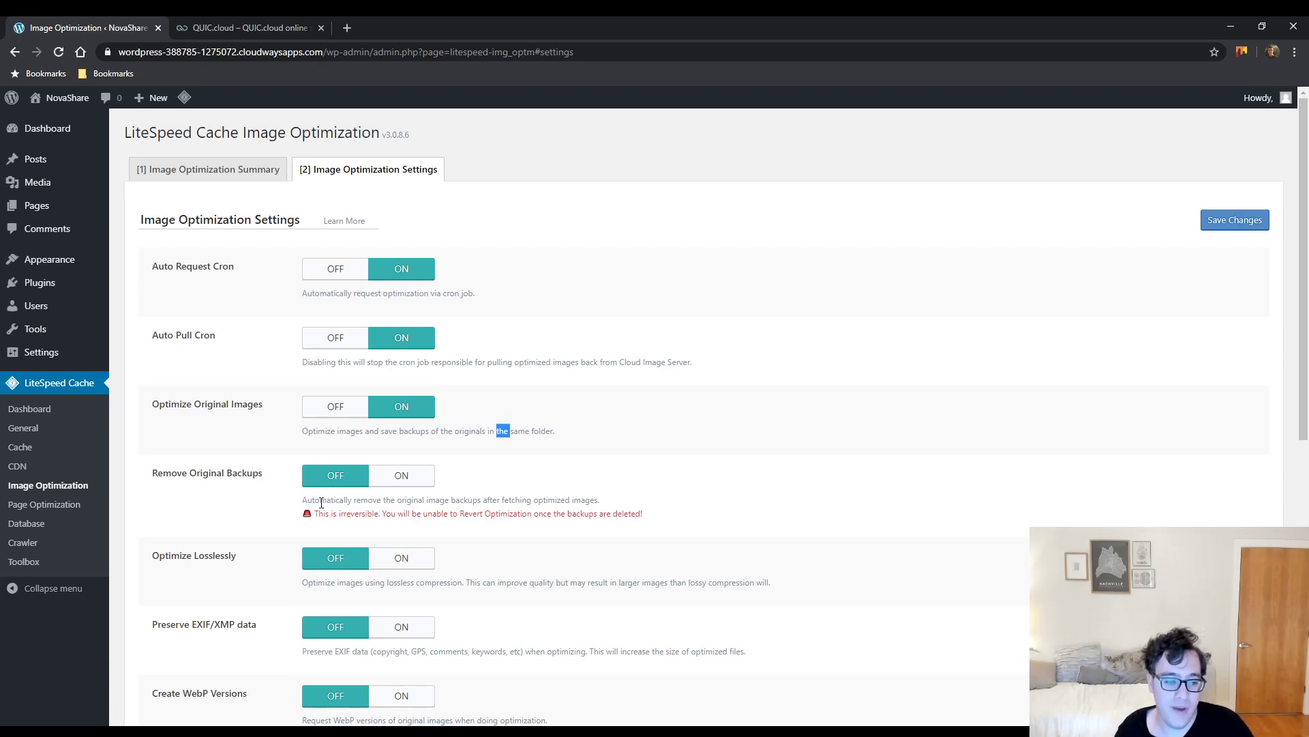
Read the Remove Original Backups description and turn the option ON
{"action": "left_click_drag", "start_coordinate": [311, 500], "coordinate": [641, 489]}
{"action": "triple_click", "coordinate": [553, 500]}
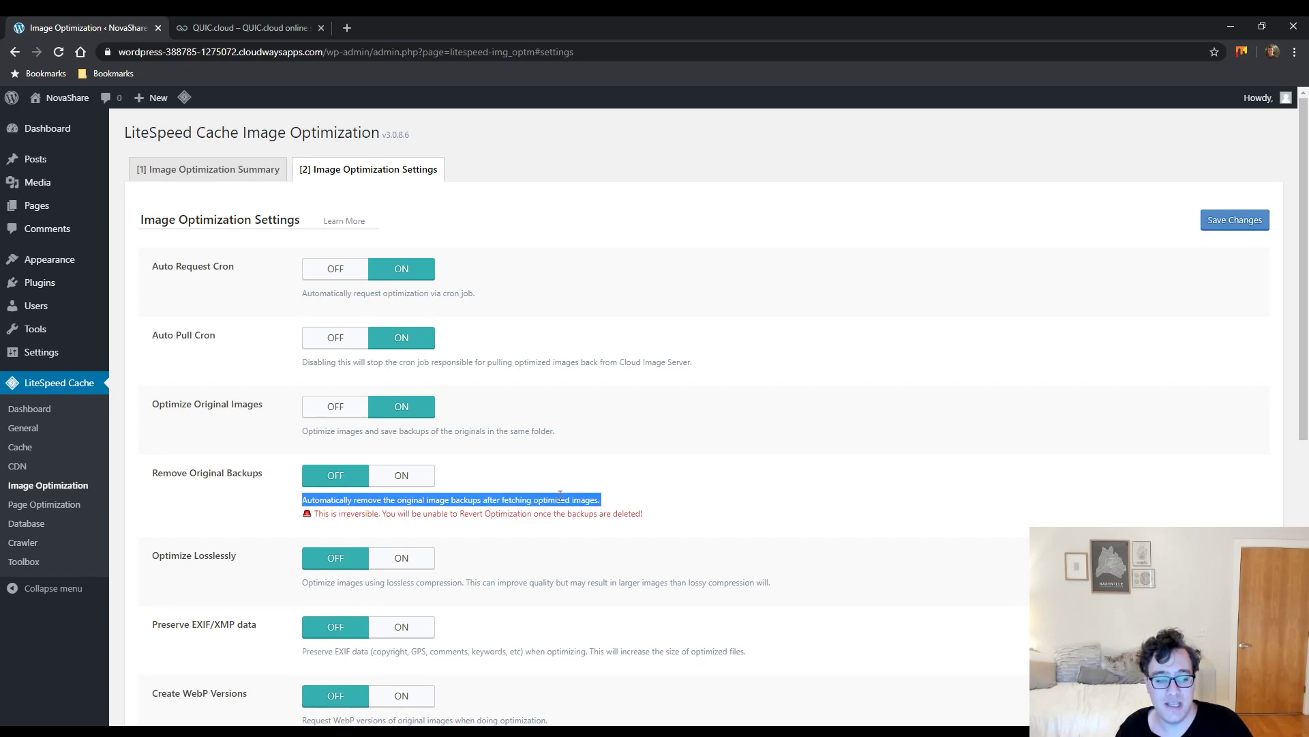
{"action": "left_click", "coordinate": [440, 527]}
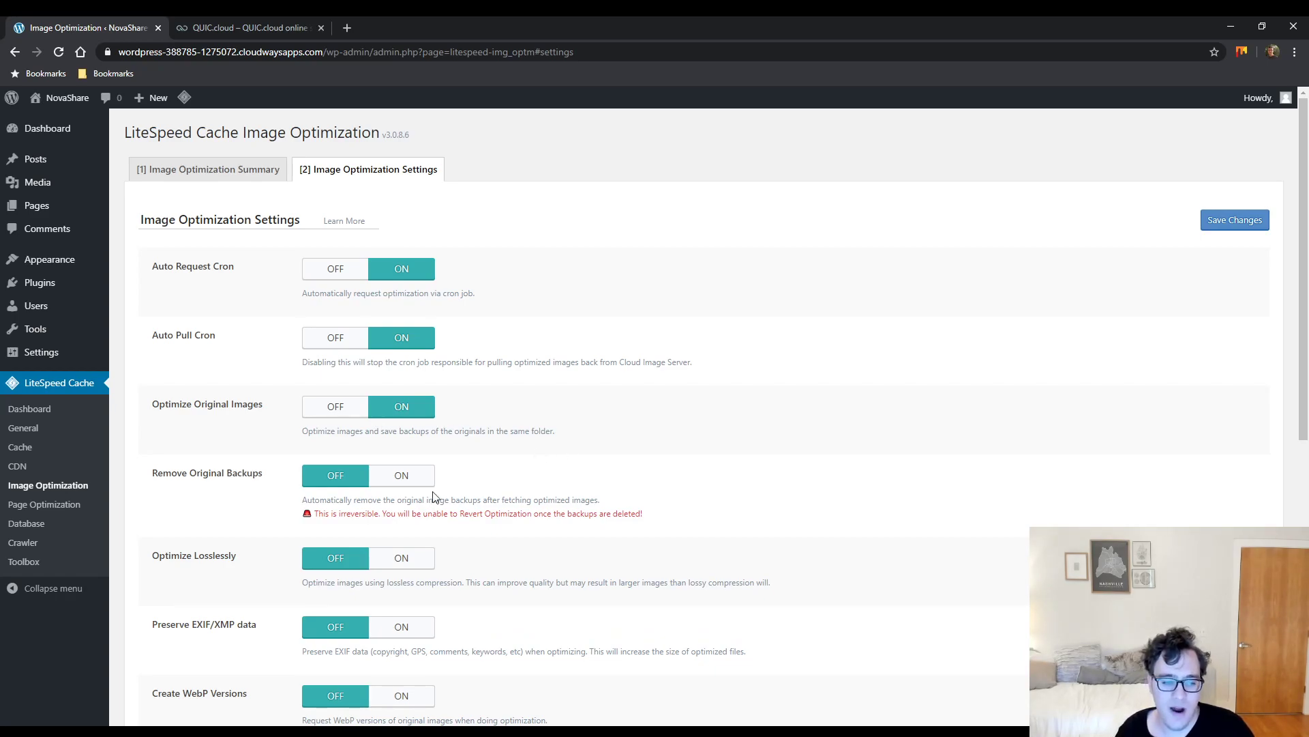
{"action": "left_click", "coordinate": [414, 487]}
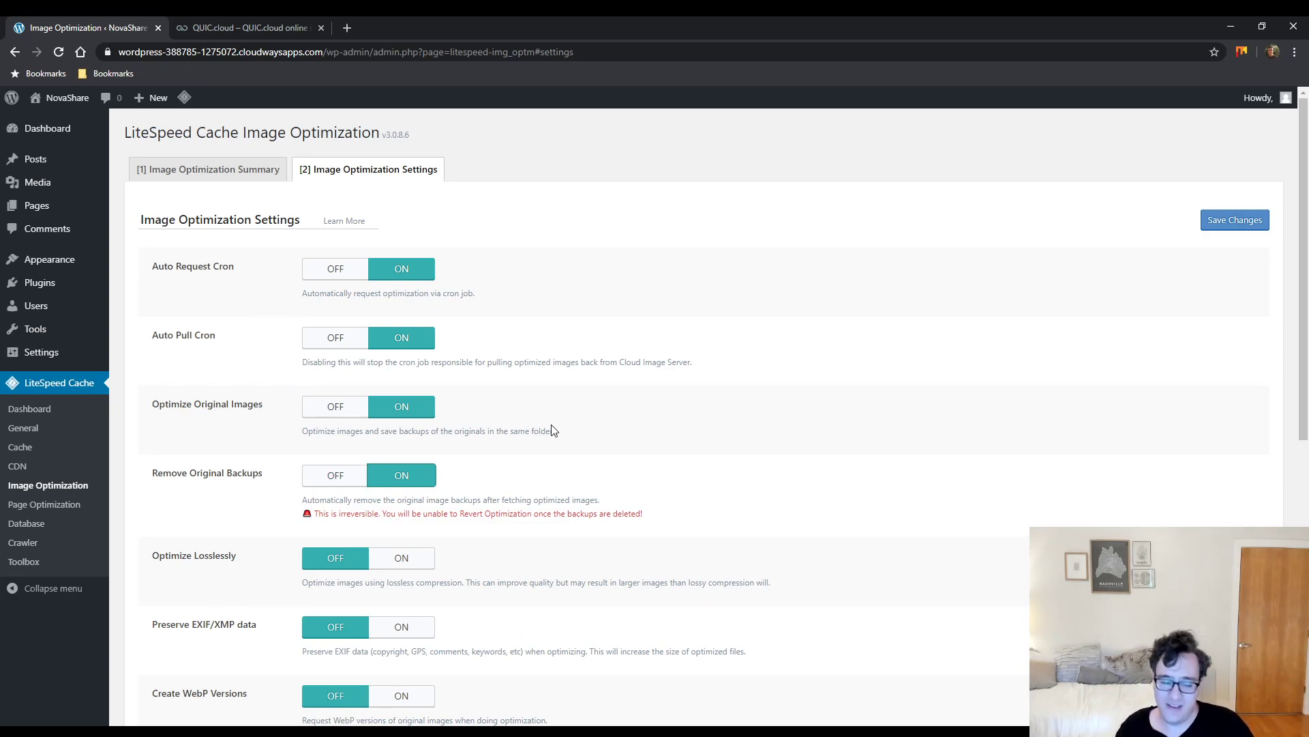
Turn Optimize Losslessly ON in the image optimization settings
{"action": "scroll", "coordinate": [523, 444], "scroll_direction": "down", "scroll_amount": 1}
{"action": "scroll", "coordinate": [523, 445], "scroll_direction": "down", "scroll_amount": 1}
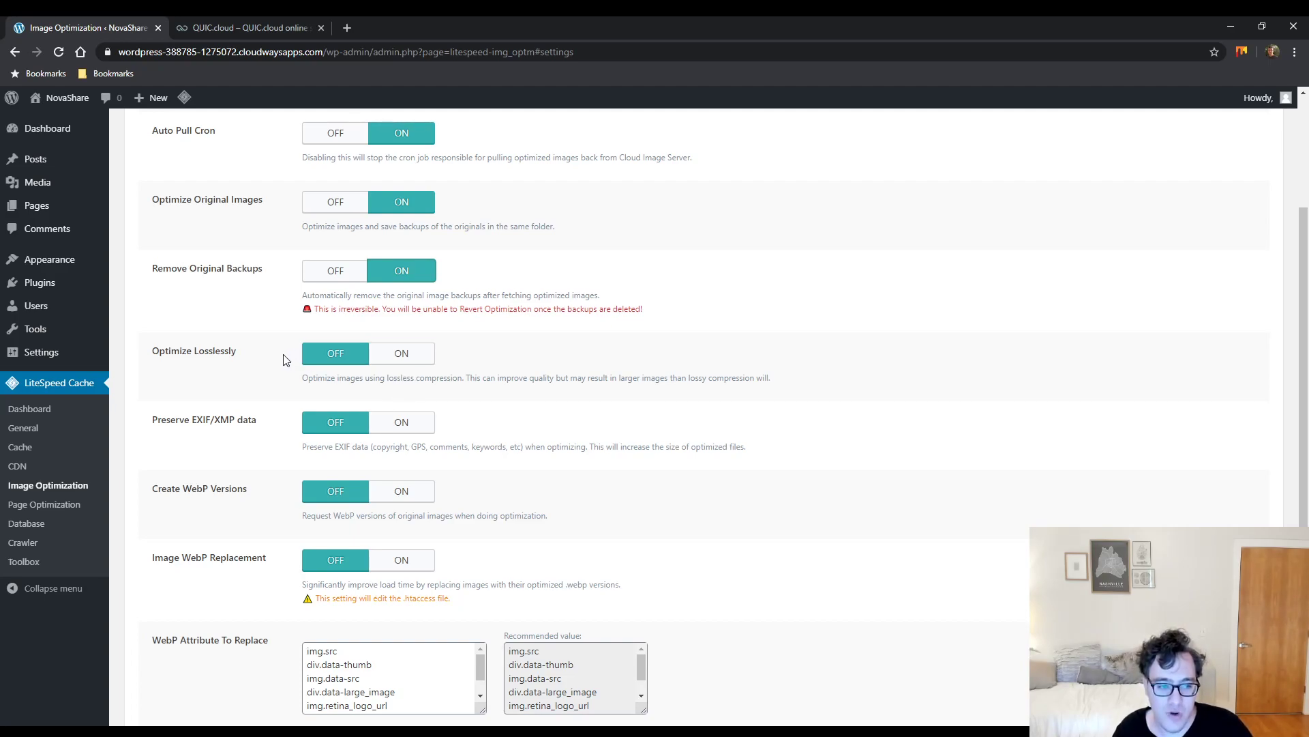
{"action": "left_click_drag", "start_coordinate": [237, 352], "coordinate": [183, 355]}
{"action": "left_click", "coordinate": [404, 348]}
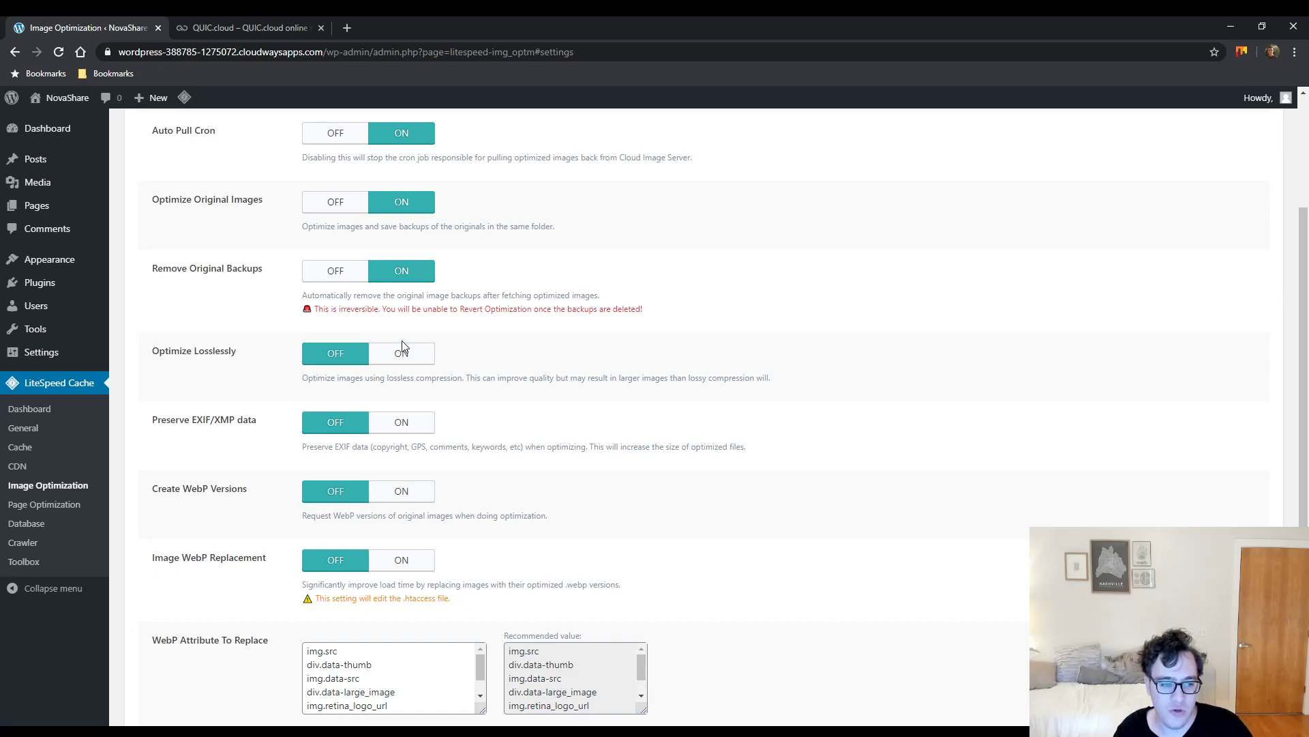
Turn Preserve EXIF/XMP data ON so image metadata is kept when optimizing
{"action": "left_click_drag", "start_coordinate": [256, 420], "coordinate": [193, 427]}
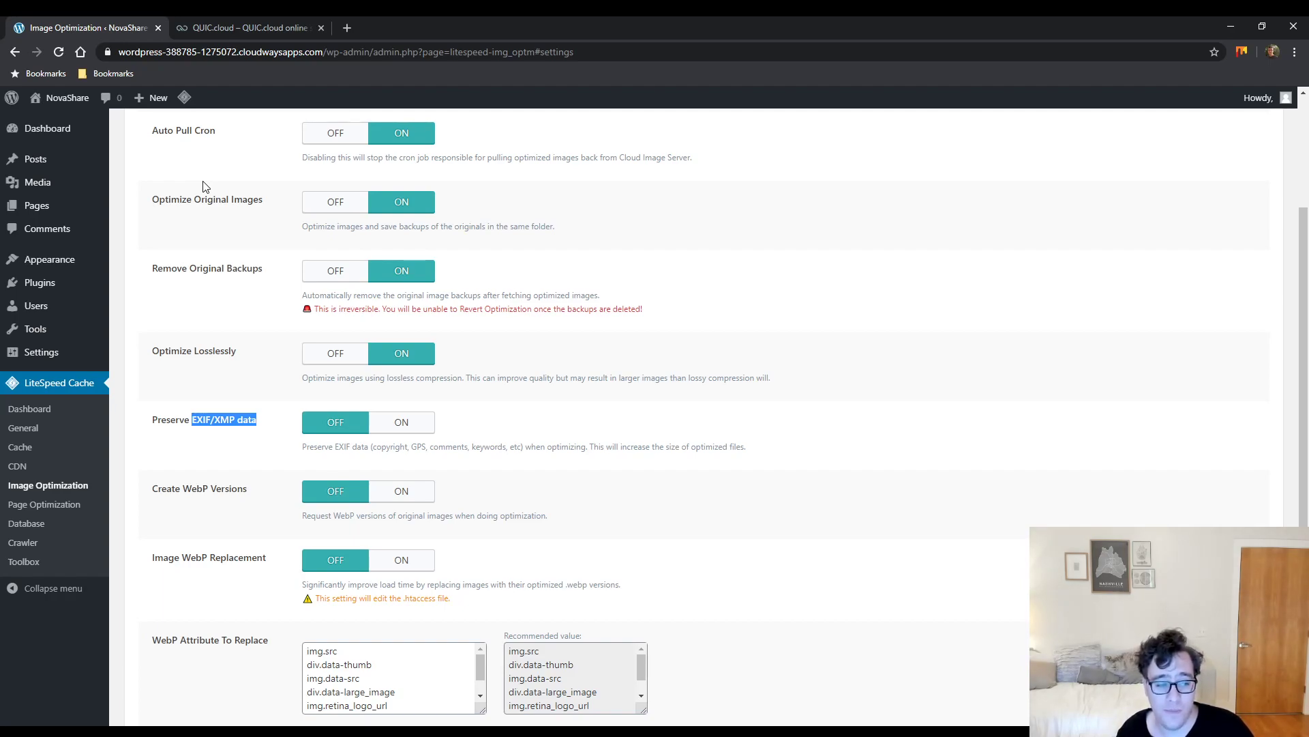
{"action": "left_click", "coordinate": [210, 410]}
{"action": "double_click", "coordinate": [204, 410]}
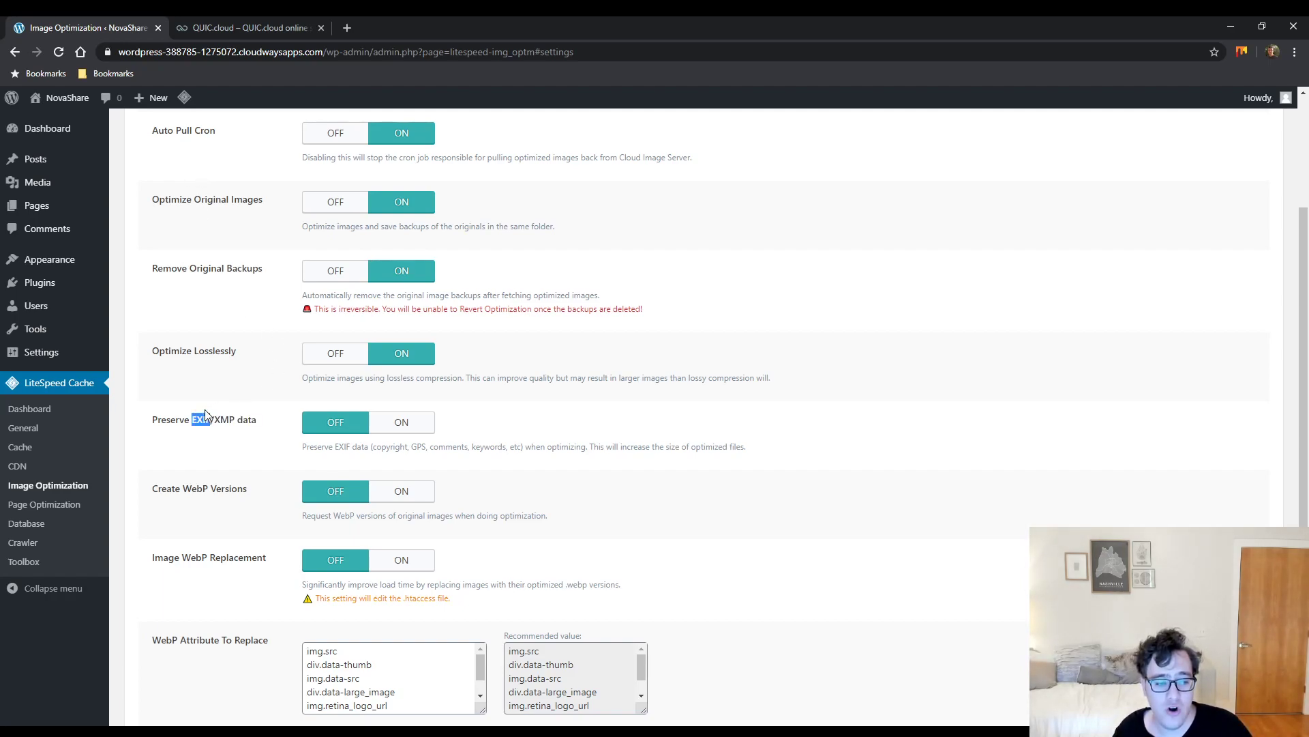
{"action": "triple_click", "coordinate": [204, 409]}
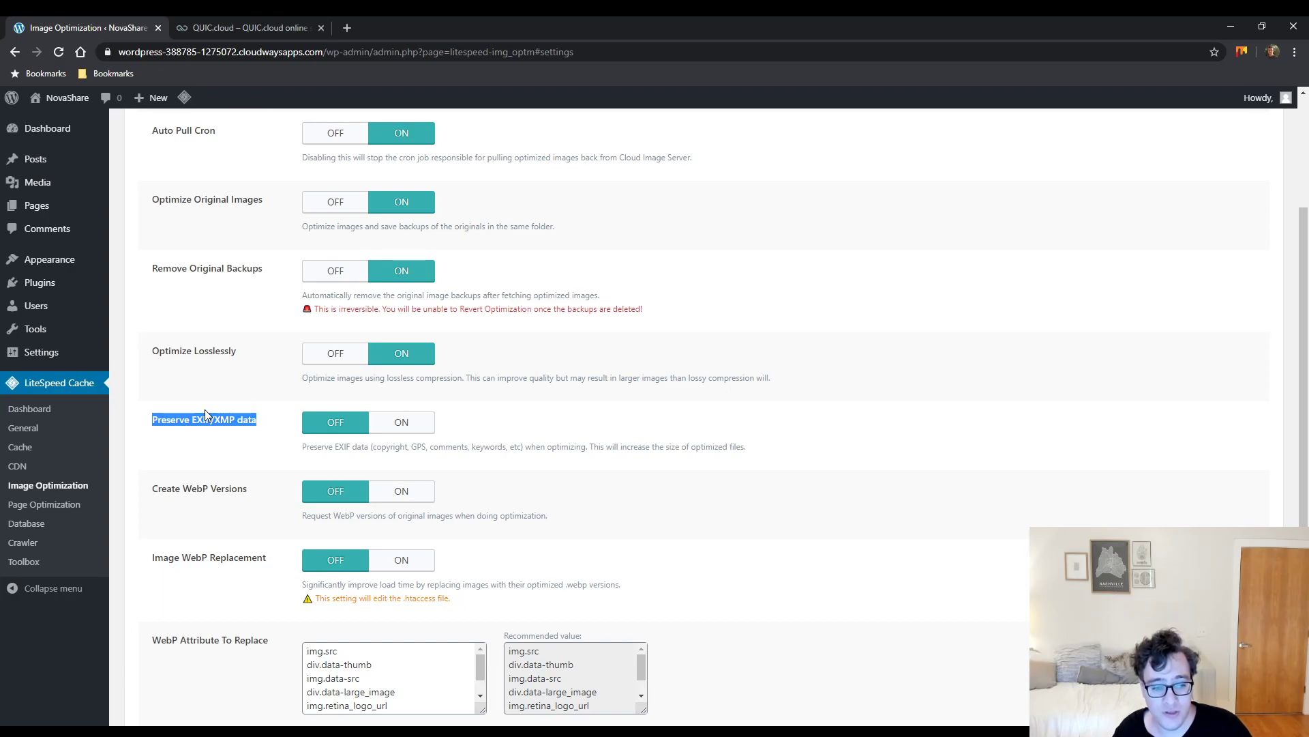
{"action": "left_click", "coordinate": [407, 421]}
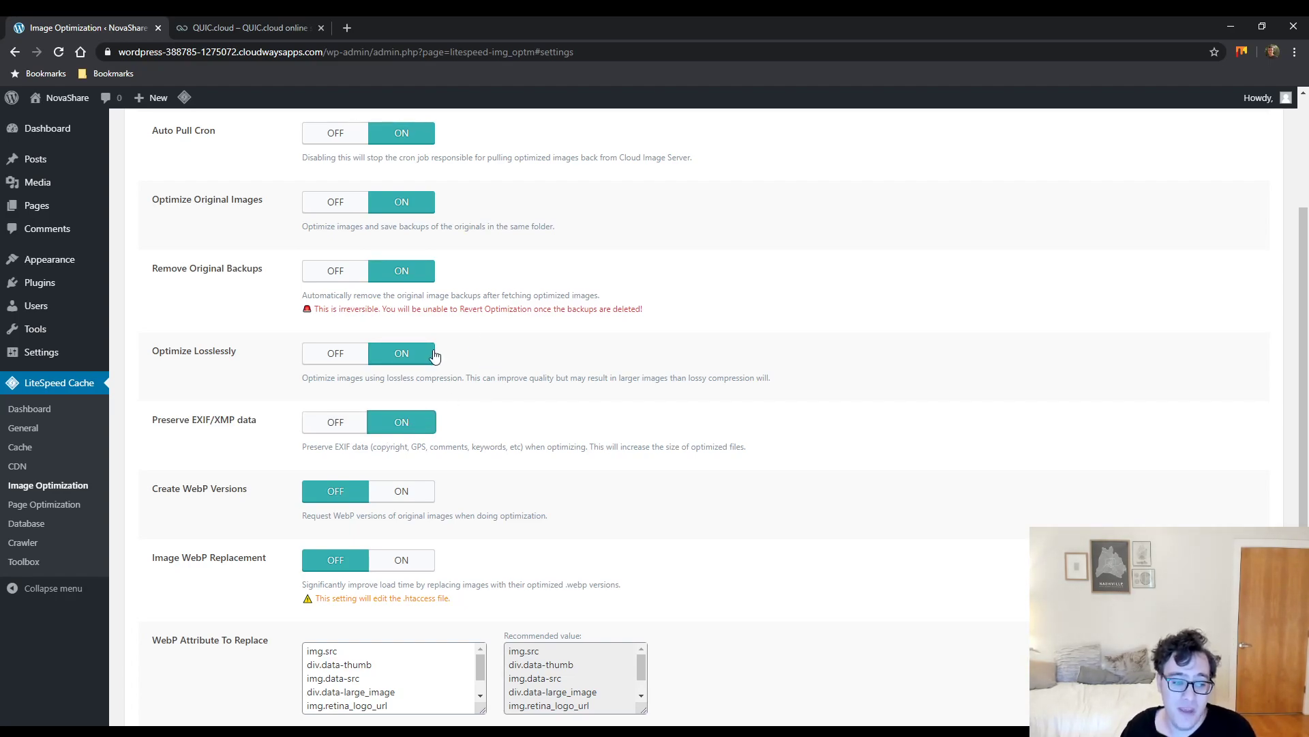
Turn both Create WebP Versions and Image WebP Replacement ON
{"action": "scroll", "coordinate": [386, 461], "scroll_direction": "down", "scroll_amount": 2}
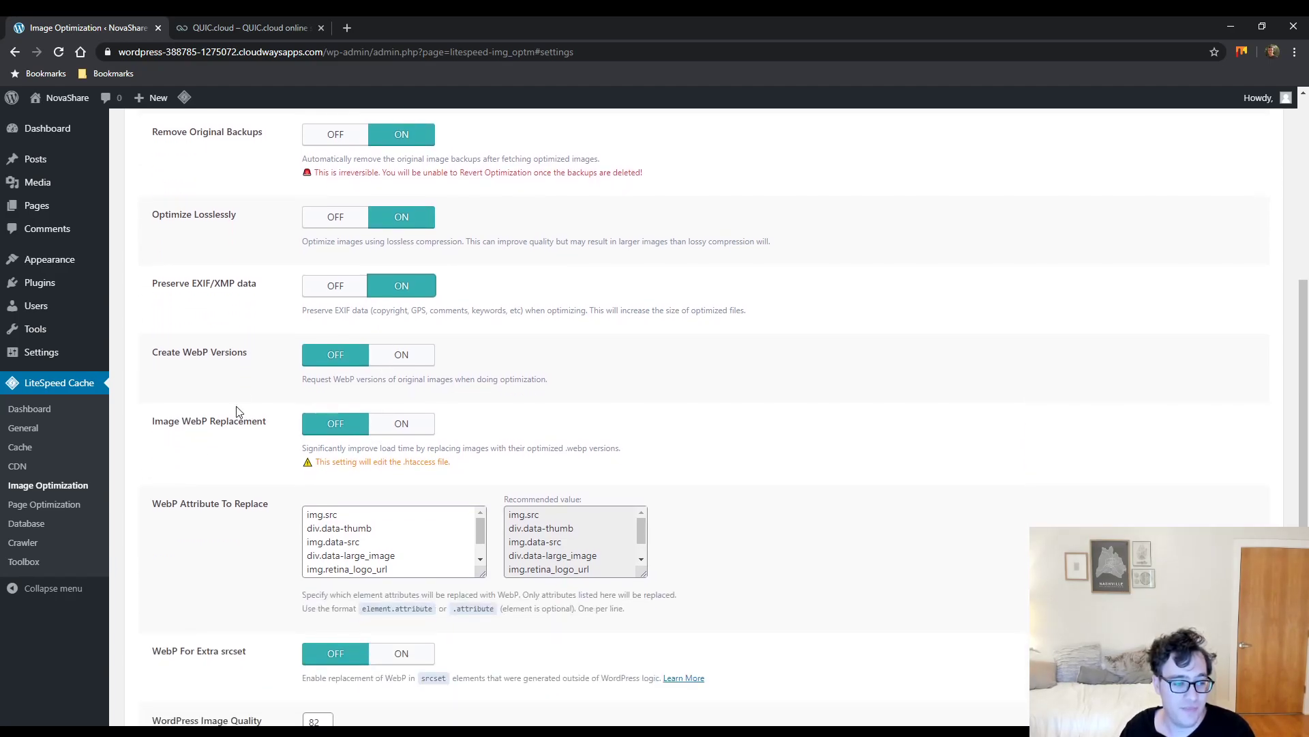
{"action": "left_click_drag", "start_coordinate": [248, 355], "coordinate": [183, 356]}
{"action": "left_click", "coordinate": [191, 380]}
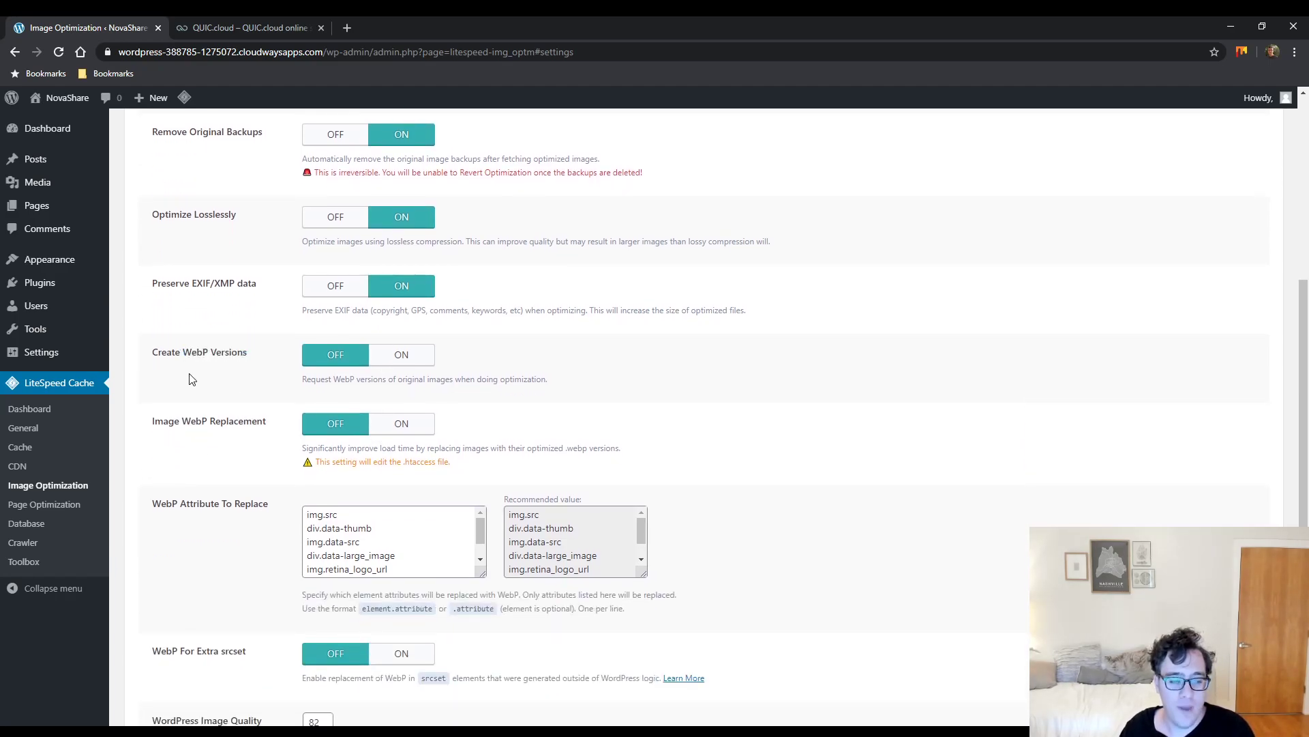
{"action": "left_click", "coordinate": [406, 357]}
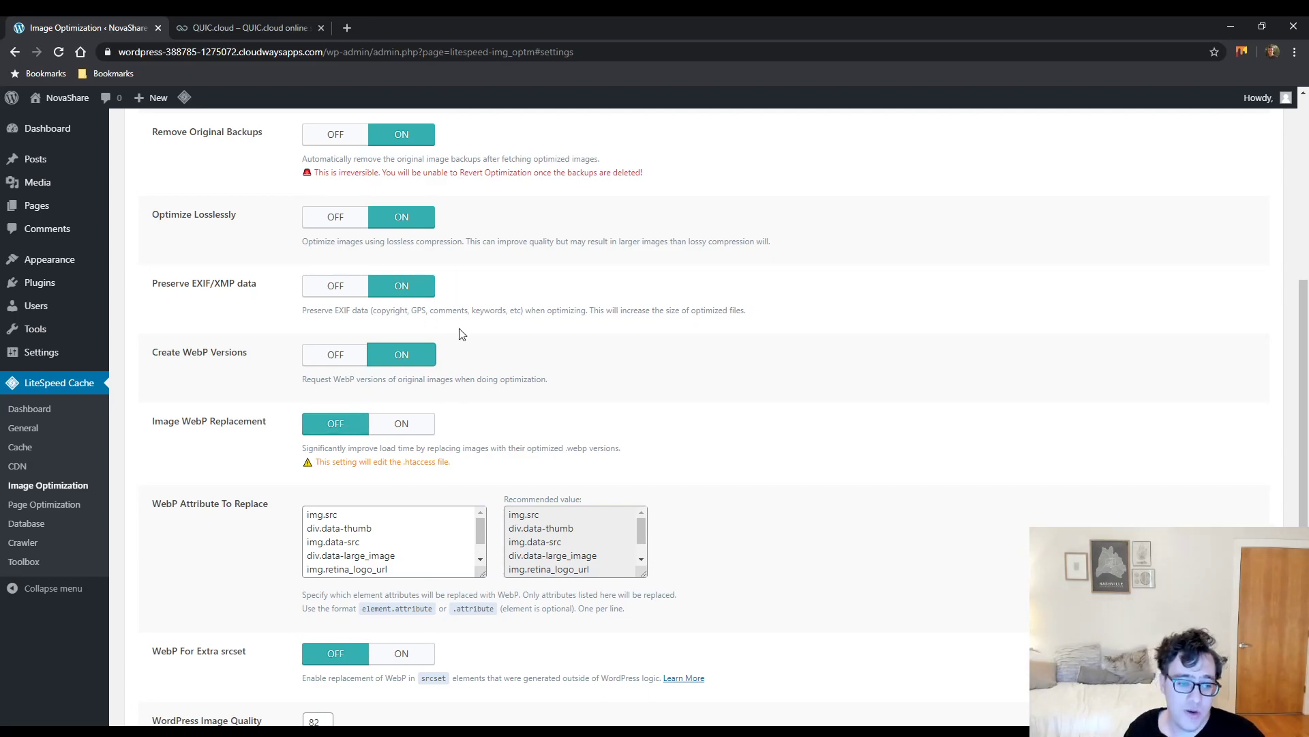
{"action": "left_click_drag", "start_coordinate": [266, 422], "coordinate": [182, 421]}
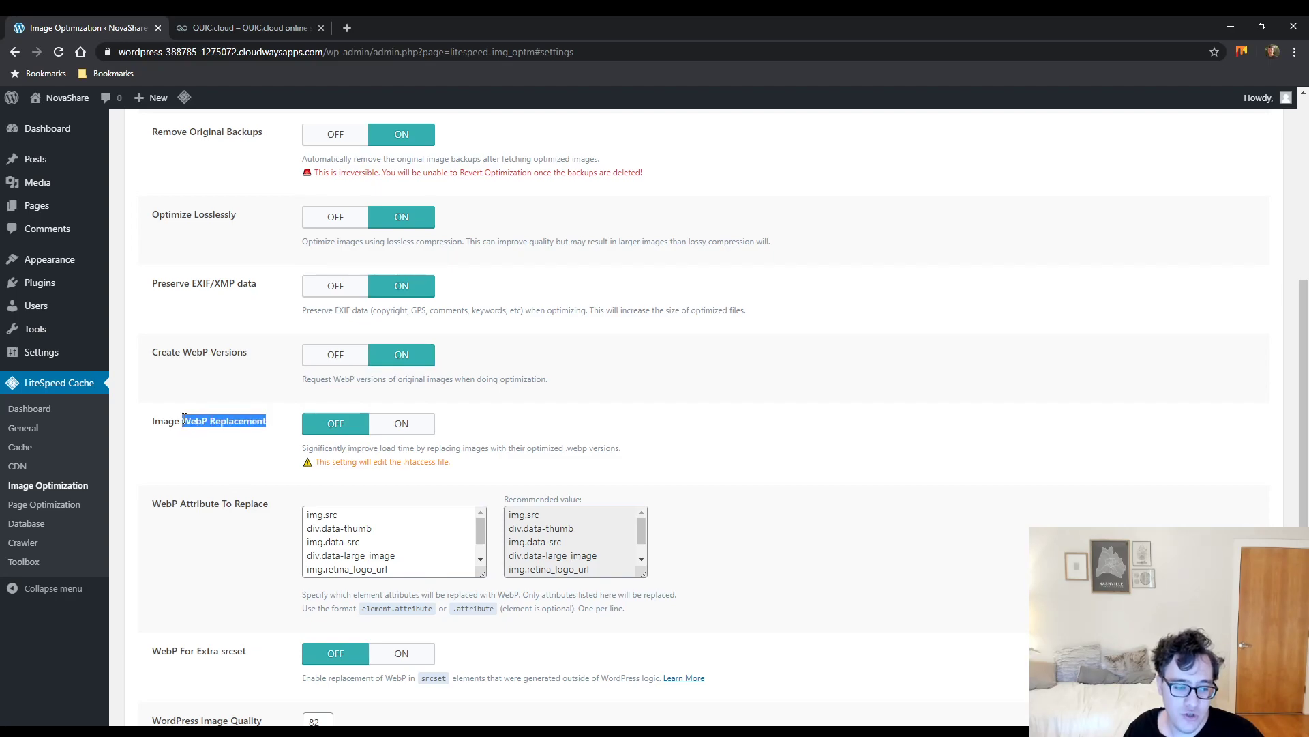
{"action": "left_click", "coordinate": [282, 434]}
{"action": "left_click", "coordinate": [425, 427]}
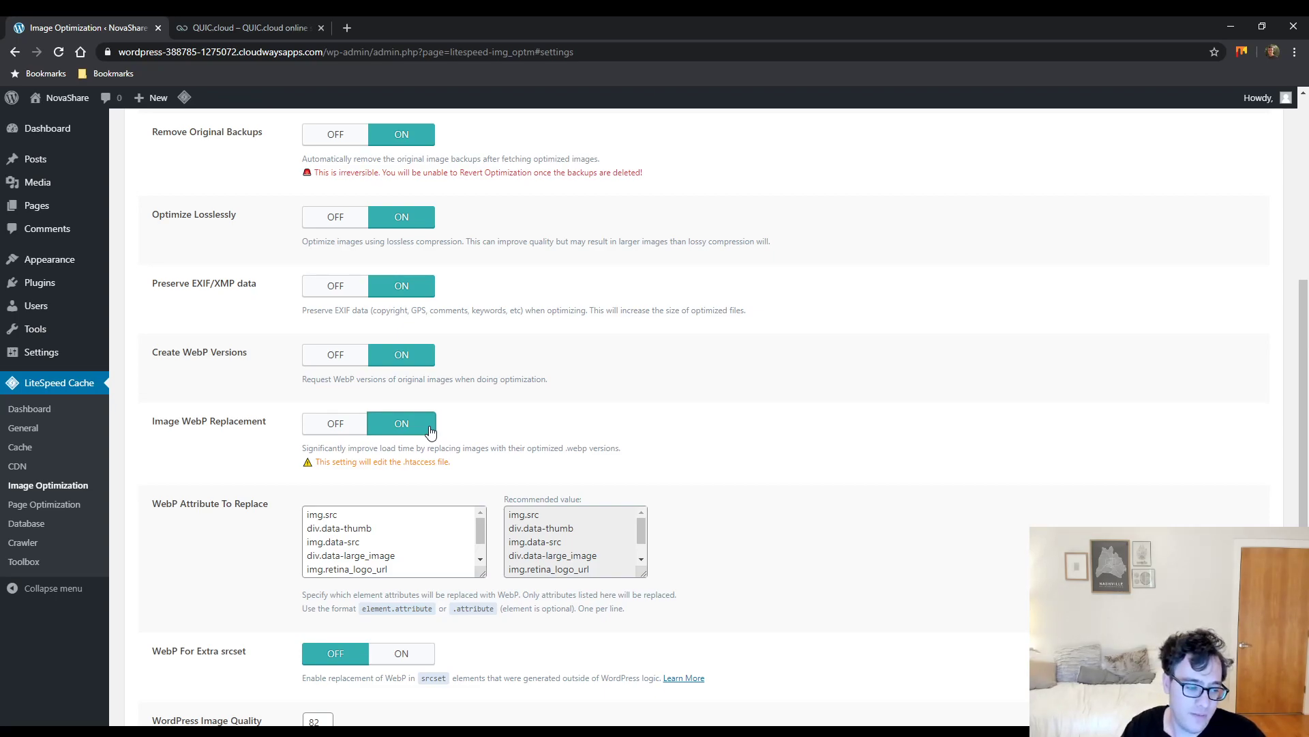
Turn WebP For Extra srcset ON and read its description
{"action": "scroll", "coordinate": [499, 191], "scroll_direction": "down", "scroll_amount": 3}
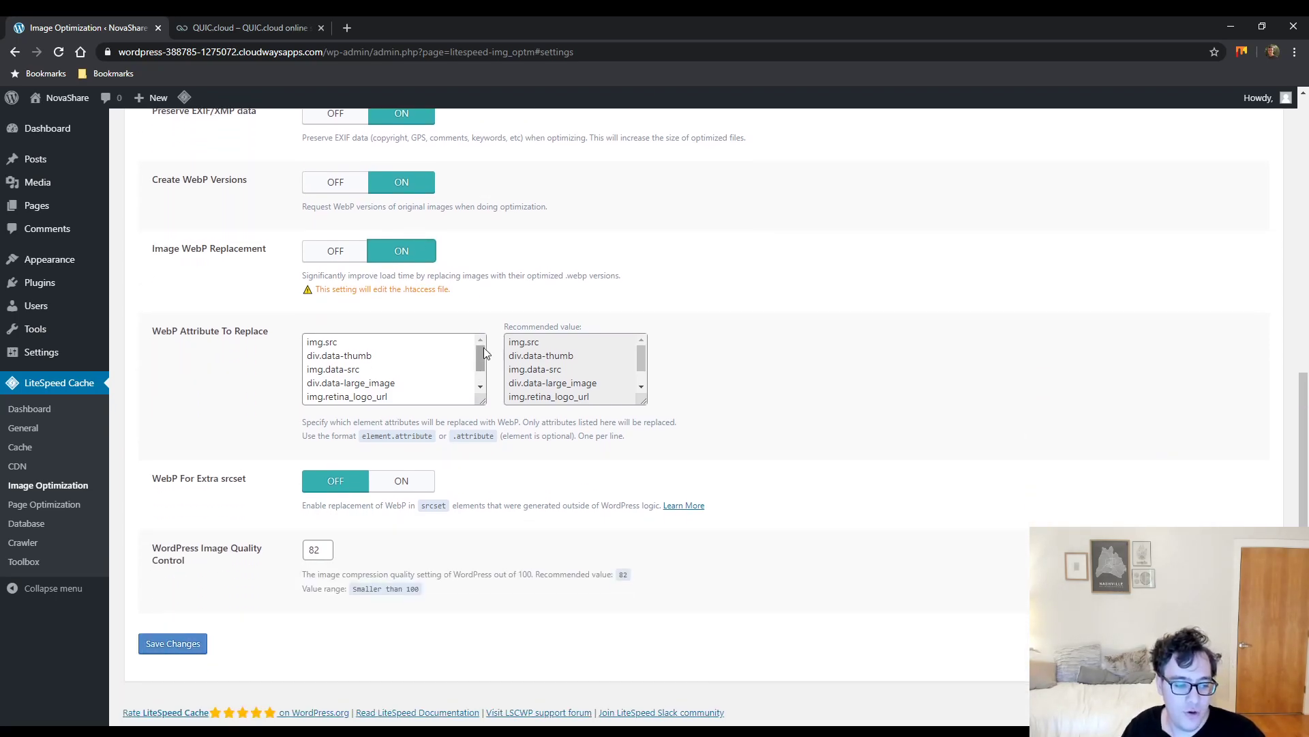
{"action": "left_click", "coordinate": [422, 482]}
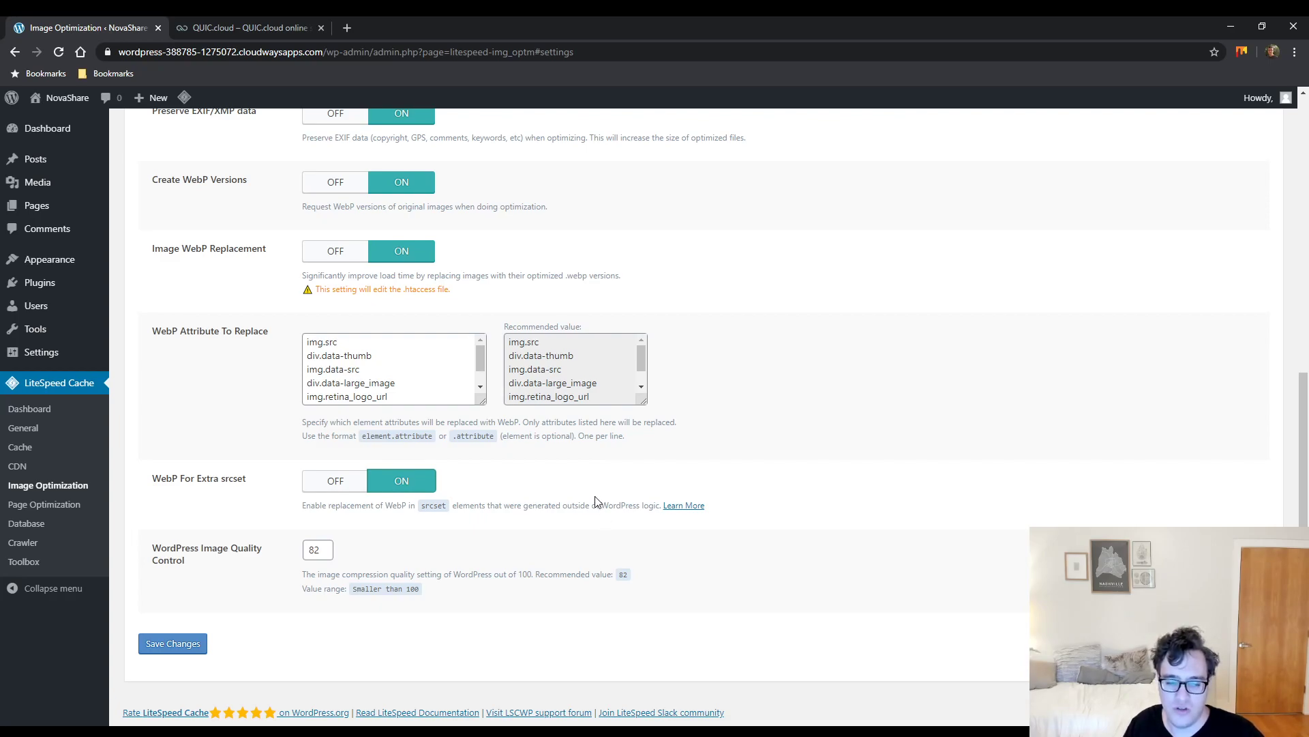
{"action": "left_click_drag", "start_coordinate": [504, 506], "coordinate": [565, 505]}
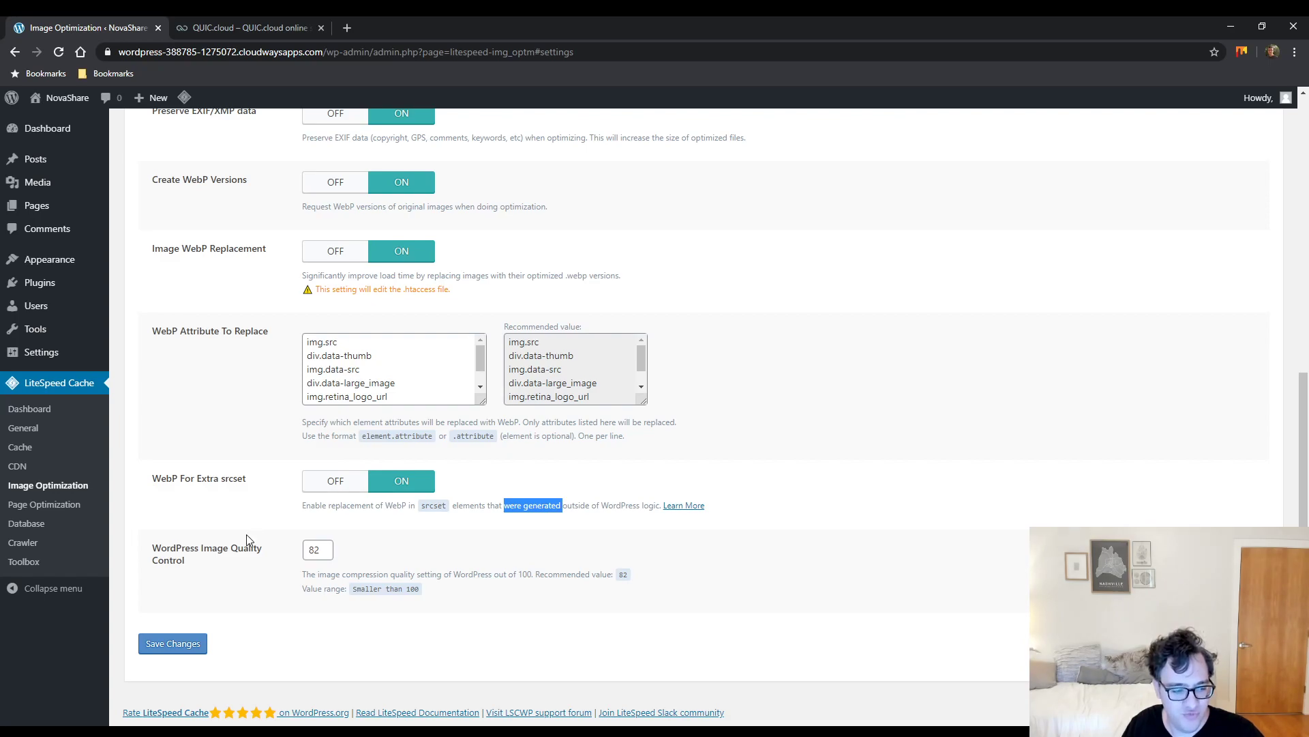
Check the WordPress Image Quality Control value and its recommended range
{"action": "left_click_drag", "start_coordinate": [212, 561], "coordinate": [138, 536]}
{"action": "left_click", "coordinate": [173, 563]}
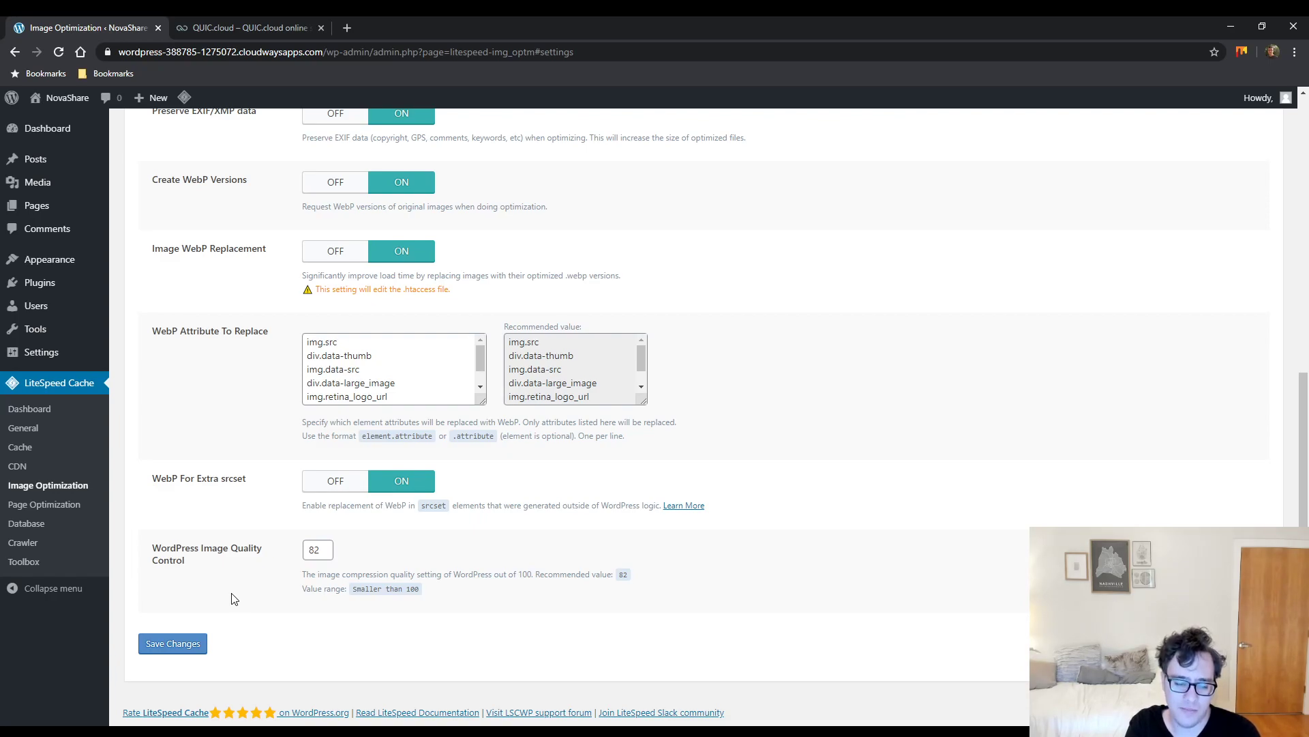
{"action": "double_click", "coordinate": [322, 547]}
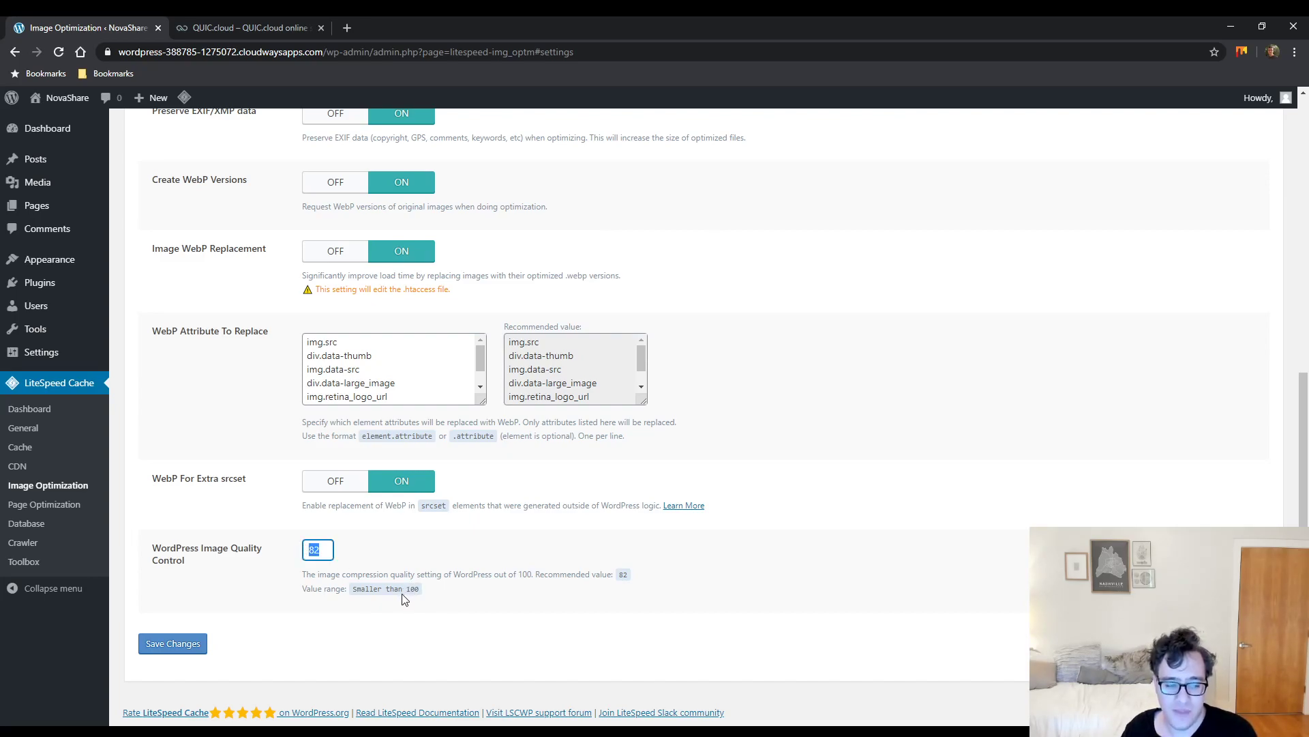
Open Page Optimization and look over the CSS Settings
{"action": "scroll", "coordinate": [82, 588], "scroll_direction": "up", "scroll_amount": 4}
{"action": "left_click", "coordinate": [65, 512]}
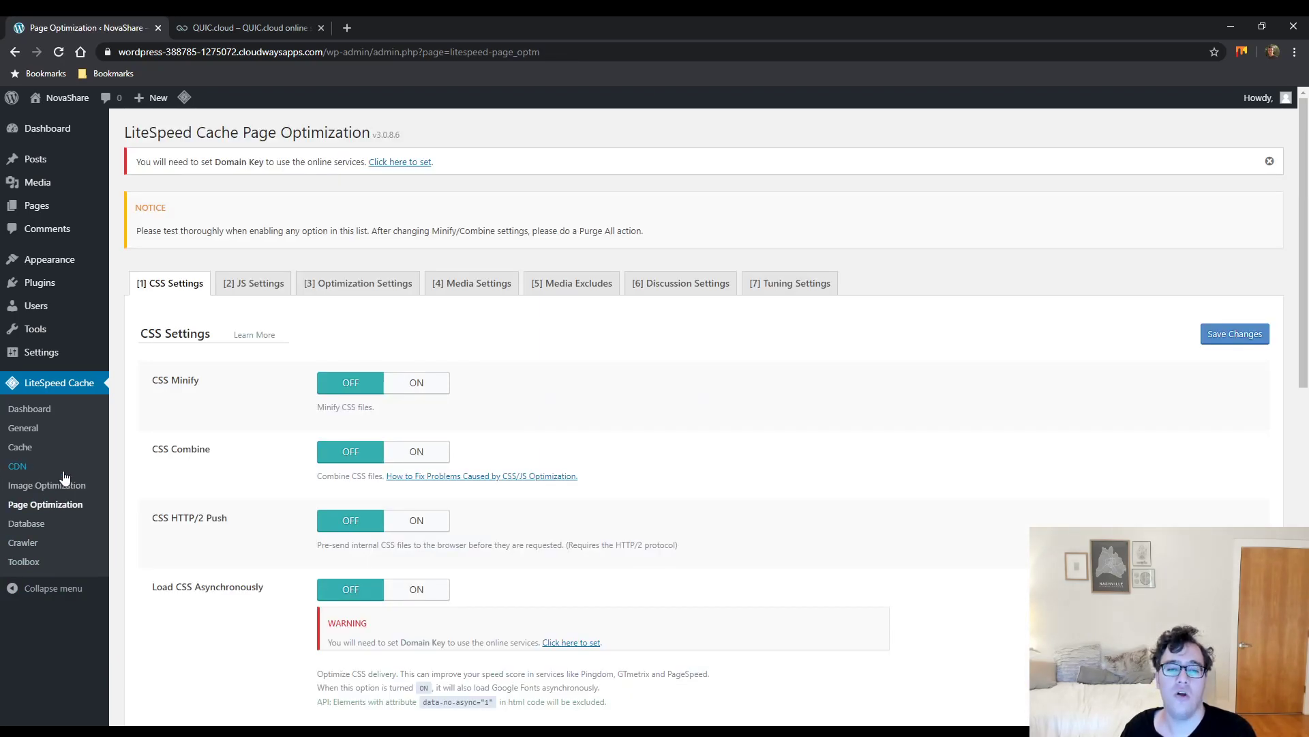
{"action": "scroll", "coordinate": [79, 488], "scroll_direction": "down", "scroll_amount": 5}
{"action": "scroll", "coordinate": [85, 501], "scroll_direction": "up", "scroll_amount": 3}
{"action": "scroll", "coordinate": [121, 524], "scroll_direction": "up", "scroll_amount": 2}
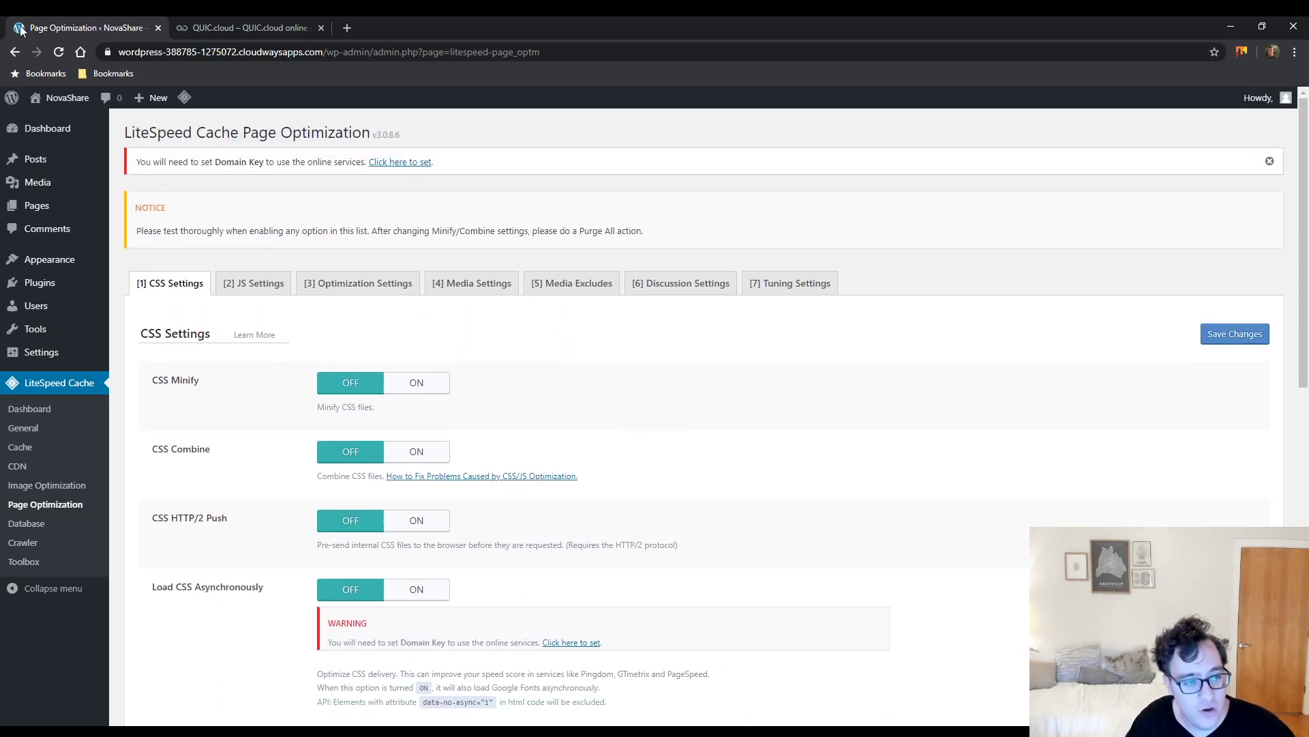
Open the NovaShare homepage in a separate tab beside the plugin settings and view its page source
{"action": "middle_click", "coordinate": [62, 99]}
{"action": "left_click_drag", "start_coordinate": [402, 30], "coordinate": [246, 30]}
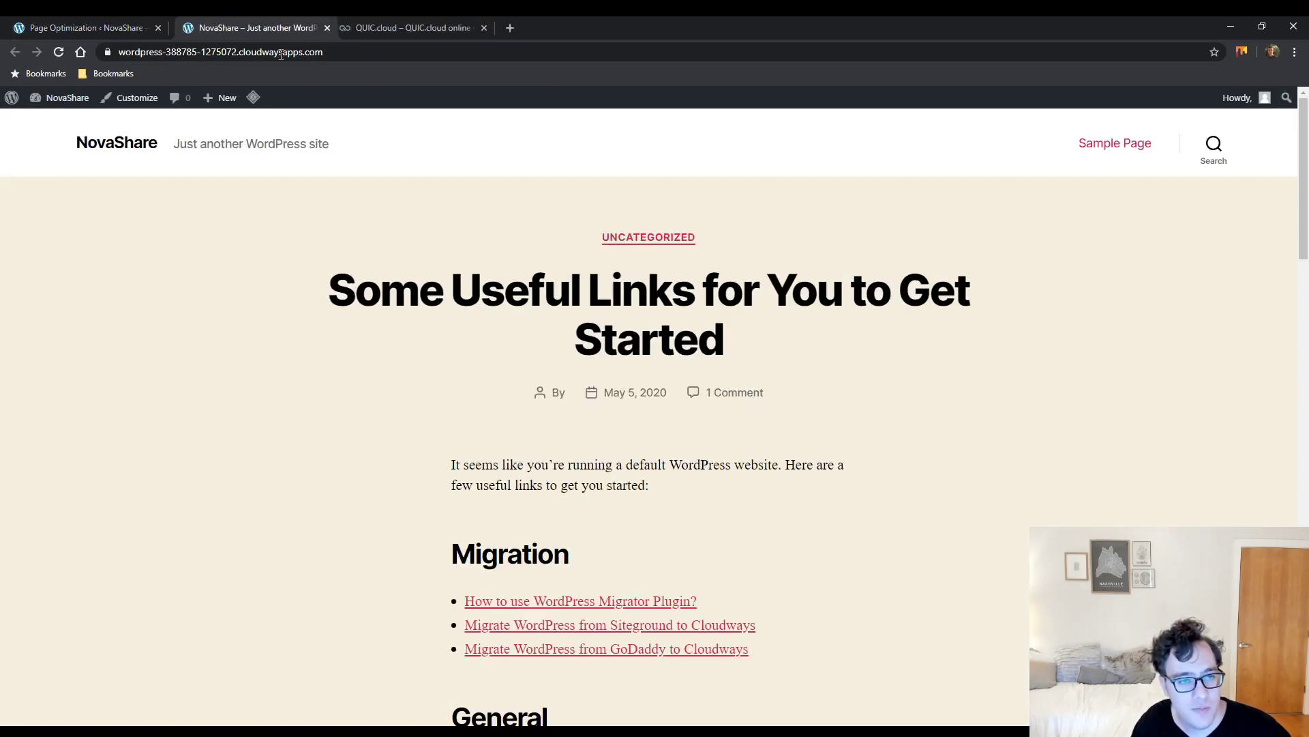
{"action": "key", "text": "ctrl+u"}
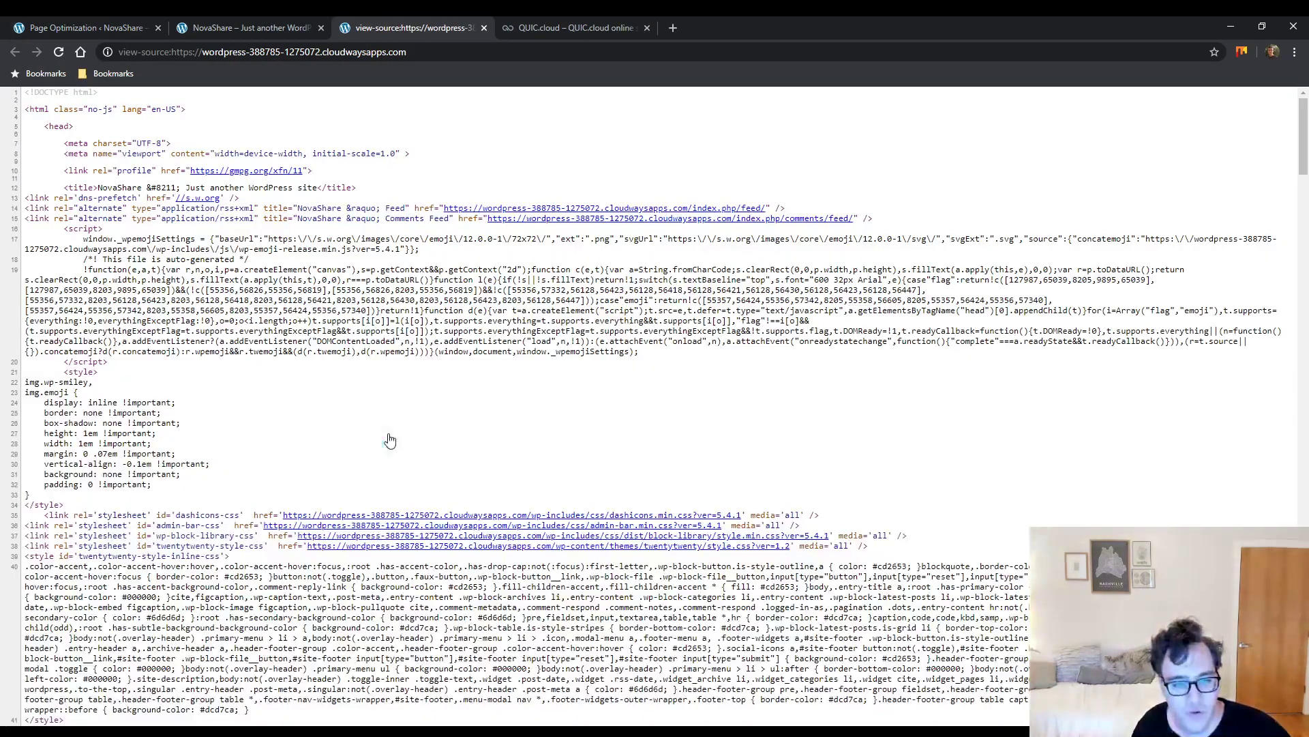
Turn CSS Minify and CSS Combine ON in the Page Optimization CSS Settings and save the changes
{"action": "key", "text": "ctrl+1"}
{"action": "left_click", "coordinate": [442, 383]}
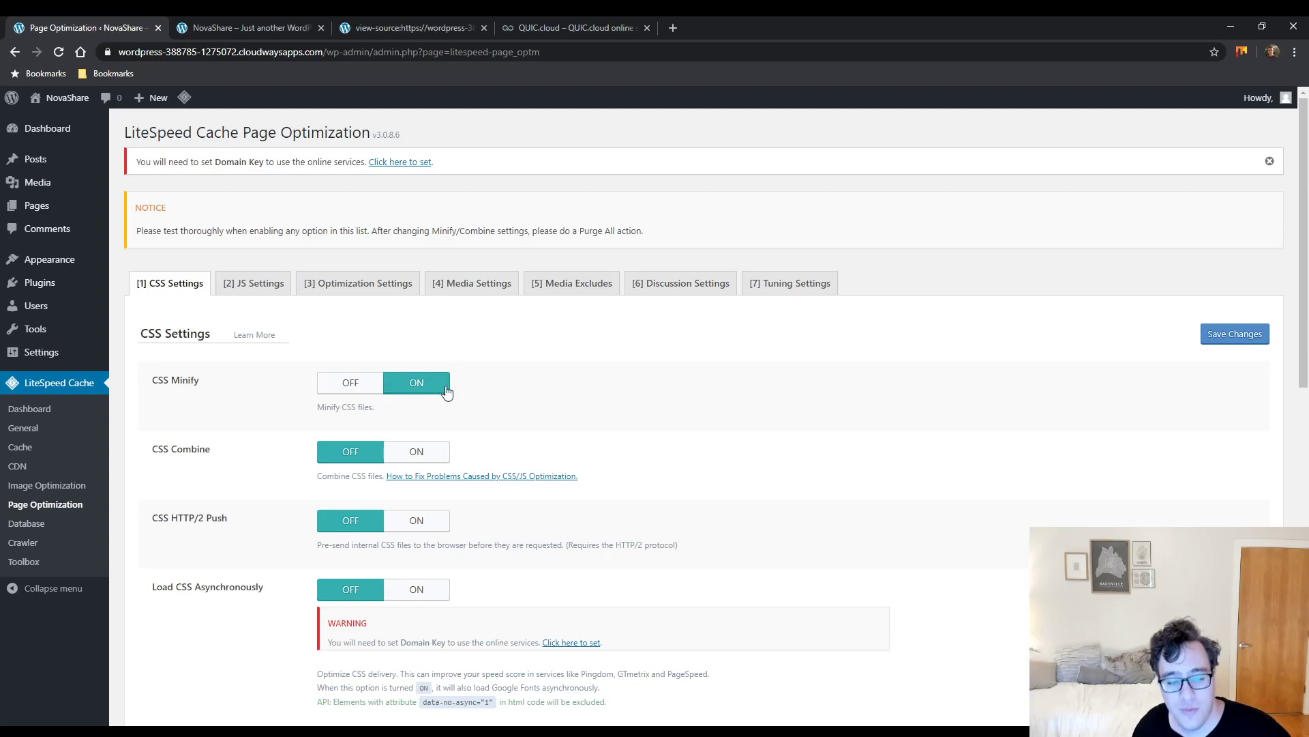
{"action": "left_click", "coordinate": [427, 452]}
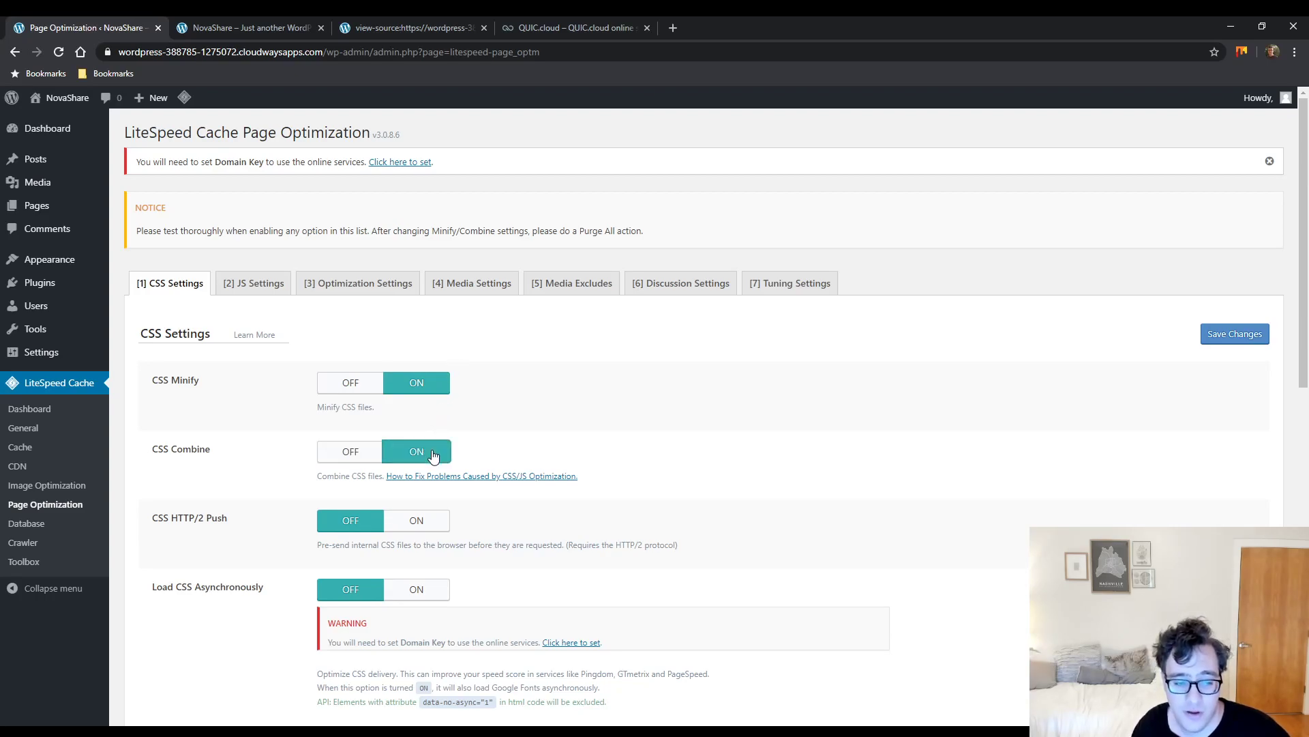
{"action": "left_click", "coordinate": [1228, 335]}
Reload the homepage source, open the LiteSpeed stylesheet linked in its head, and look through the combined CSS code
{"action": "key", "text": "ctrl+3"}
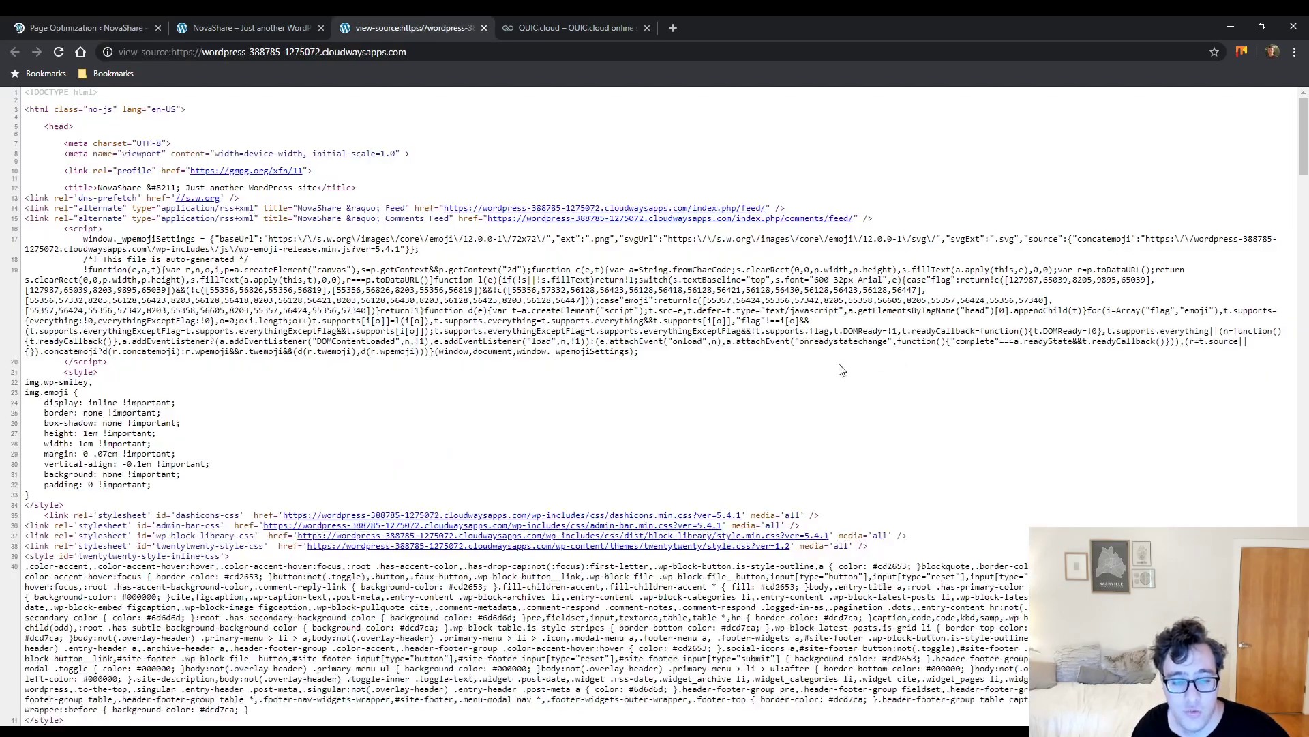
{"action": "key", "text": "ctrl+r"}
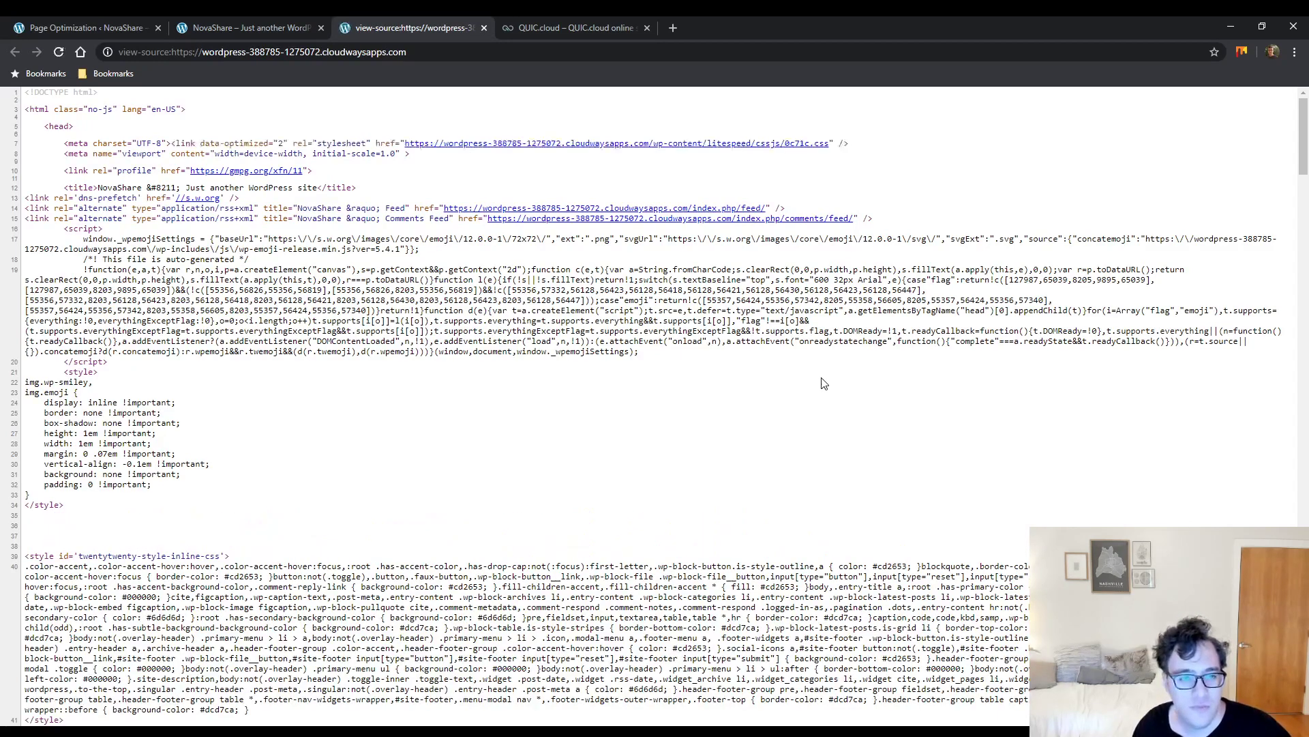
{"action": "left_click", "coordinate": [785, 147]}
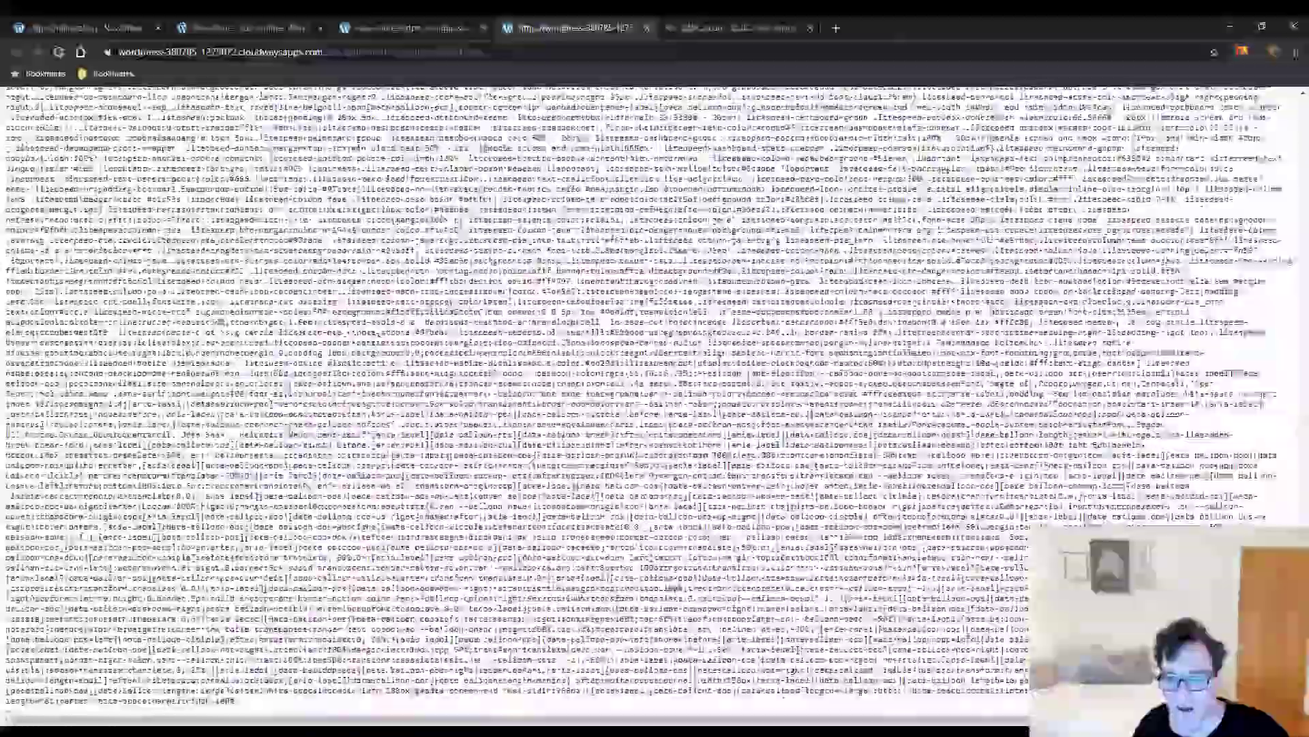
{"action": "scroll", "coordinate": [638, 403], "scroll_direction": "down", "scroll_amount": 9}
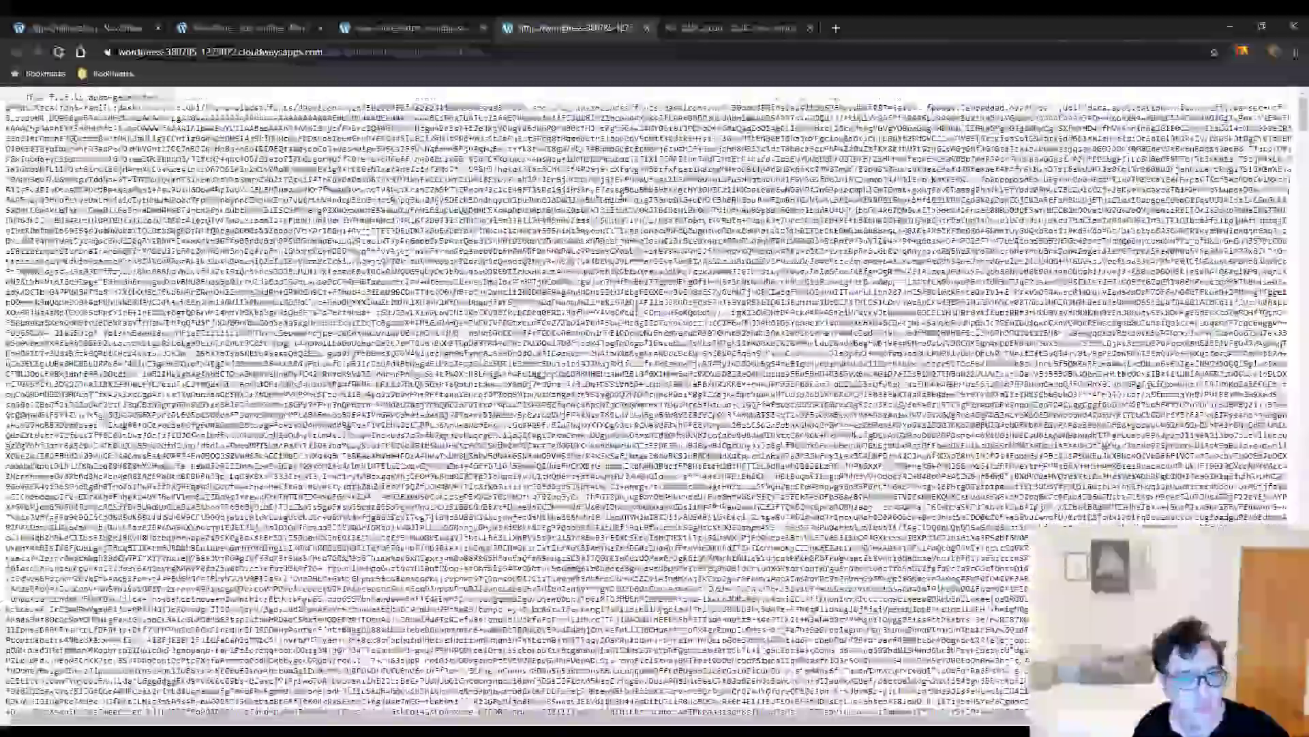
{"action": "scroll", "coordinate": [638, 403], "scroll_direction": "down", "scroll_amount": 10}
{"action": "scroll", "coordinate": [637, 403], "scroll_direction": "up", "scroll_amount": 15}
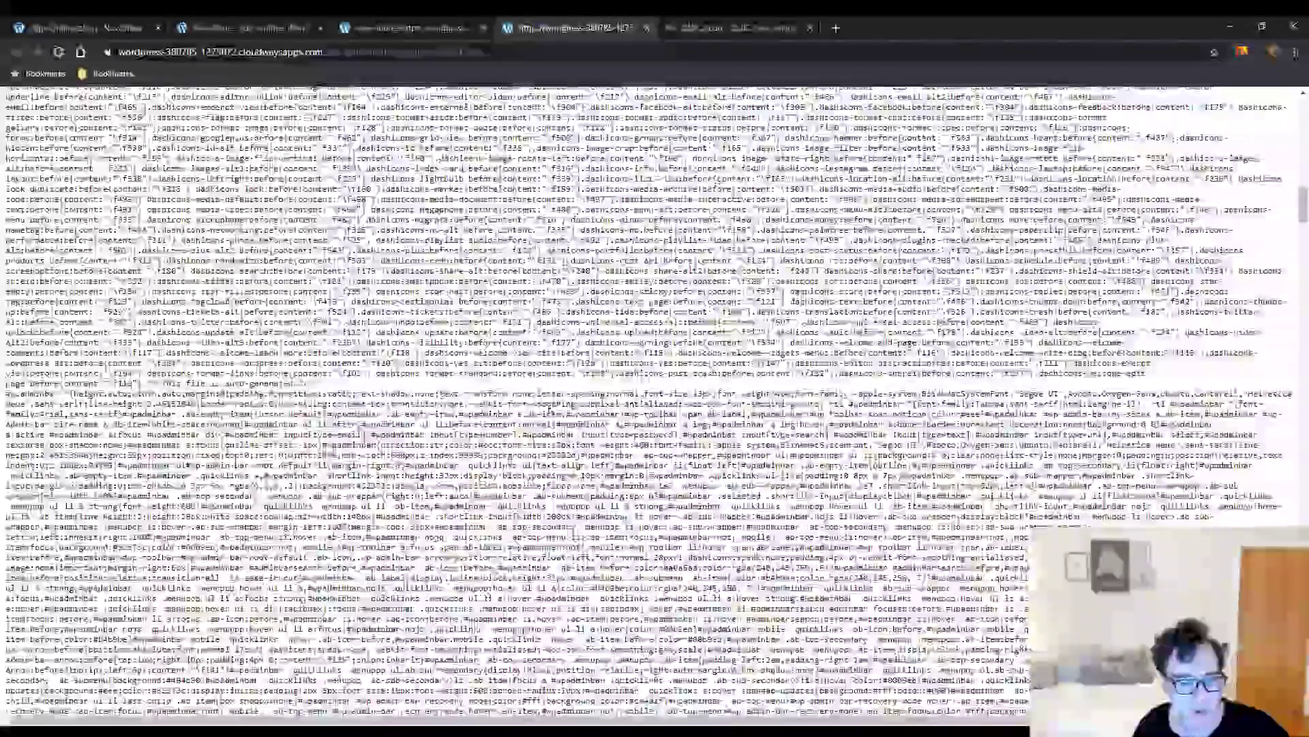
{"action": "scroll", "coordinate": [637, 402], "scroll_direction": "down", "scroll_amount": 8}
{"action": "scroll", "coordinate": [638, 402], "scroll_direction": "down", "scroll_amount": 6}
{"action": "scroll", "coordinate": [159, 160], "scroll_direction": "up", "scroll_amount": 2}
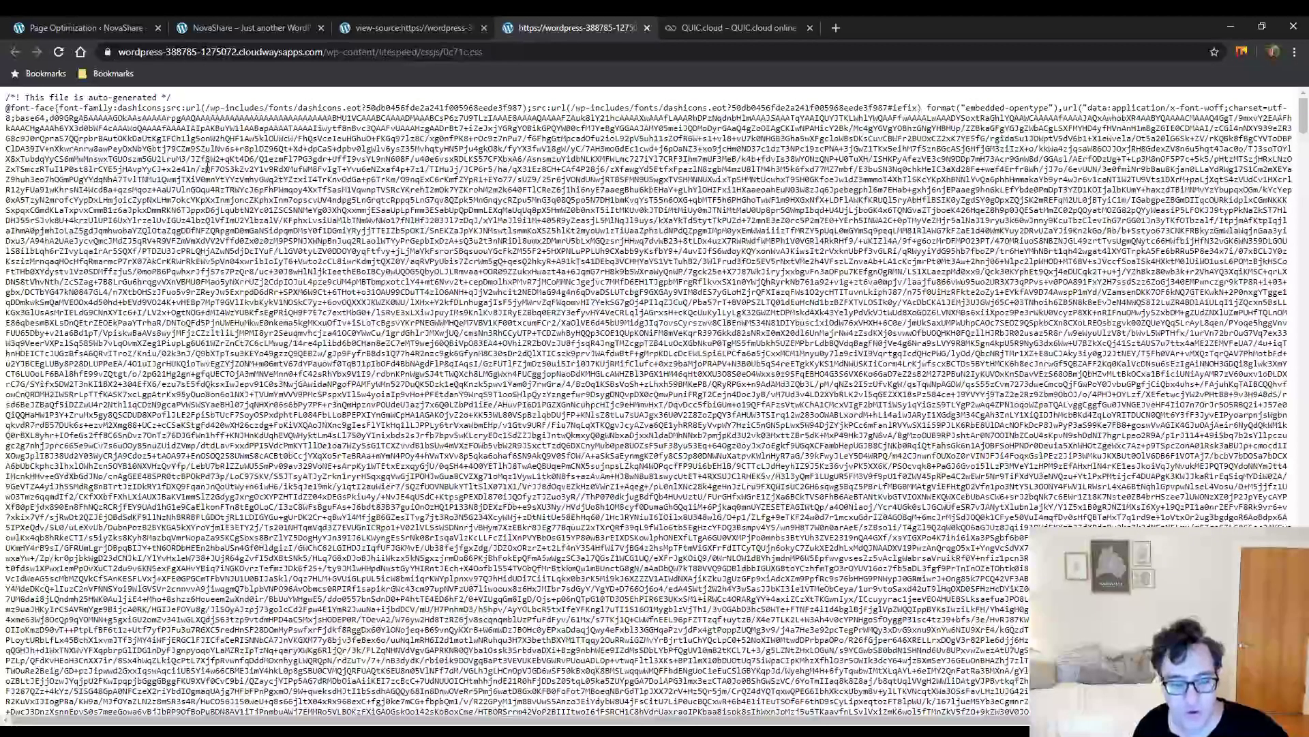
Turn CSS HTTP/2 Push ON in the CSS Settings and save the changes
{"action": "key", "text": "ctrl+1"}
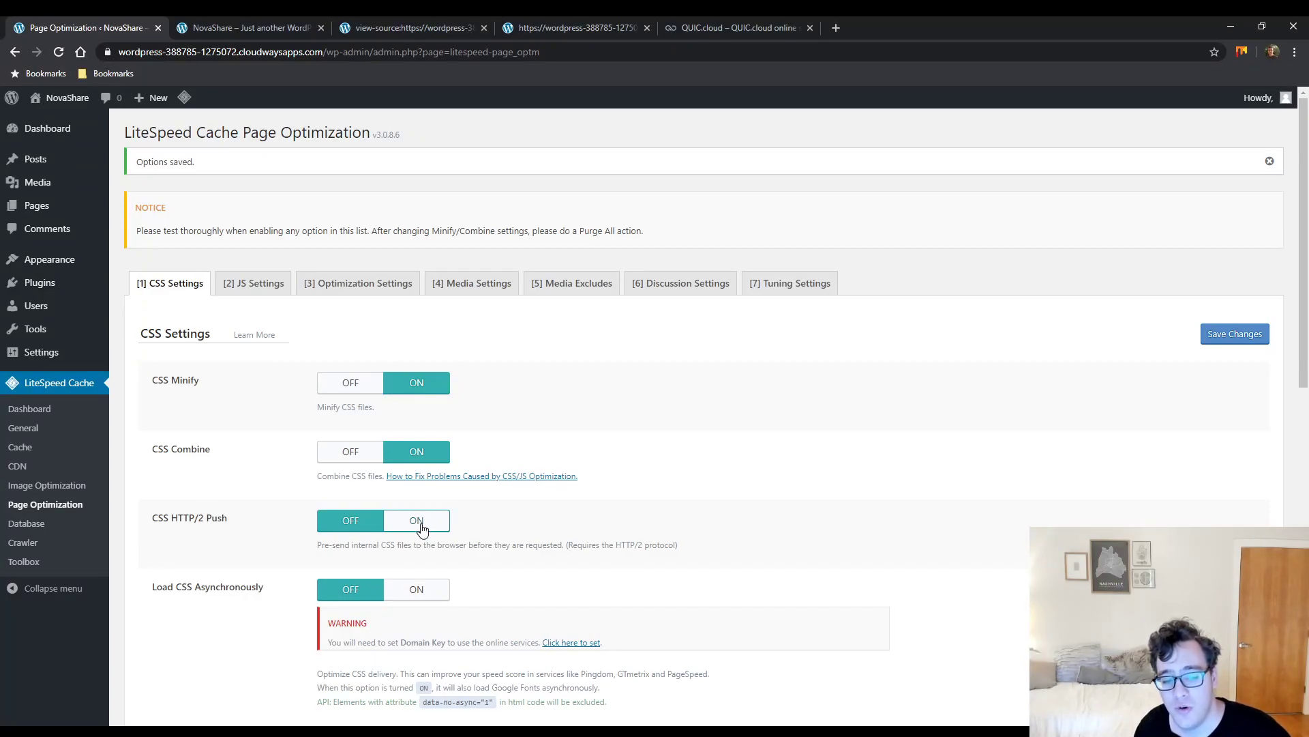
{"action": "left_click", "coordinate": [417, 522]}
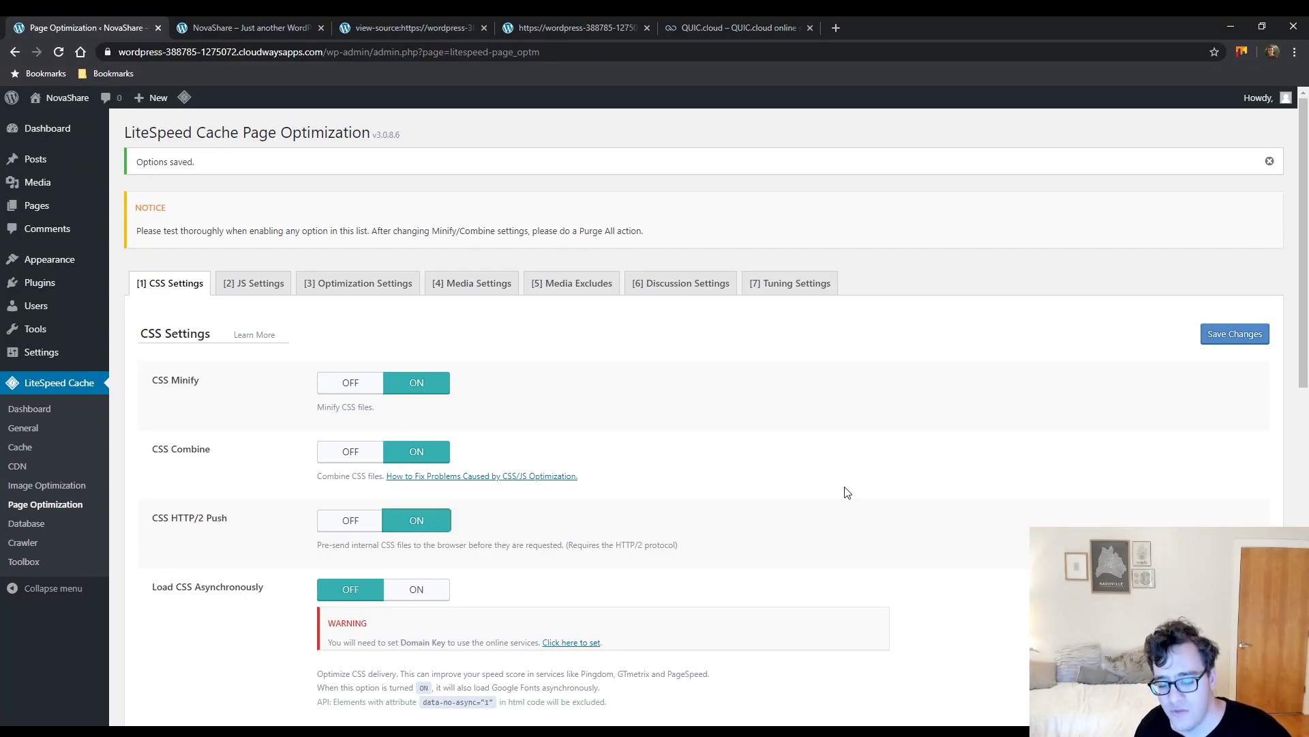
{"action": "left_click", "coordinate": [1238, 337]}
Reload the homepage source to check its stylesheet link, and refresh the homepage itself
{"action": "key", "text": "ctrl+3"}
{"action": "key", "text": "ctrl+2"}
{"action": "key", "text": "ctrl+3"}
{"action": "key", "text": "F5"}
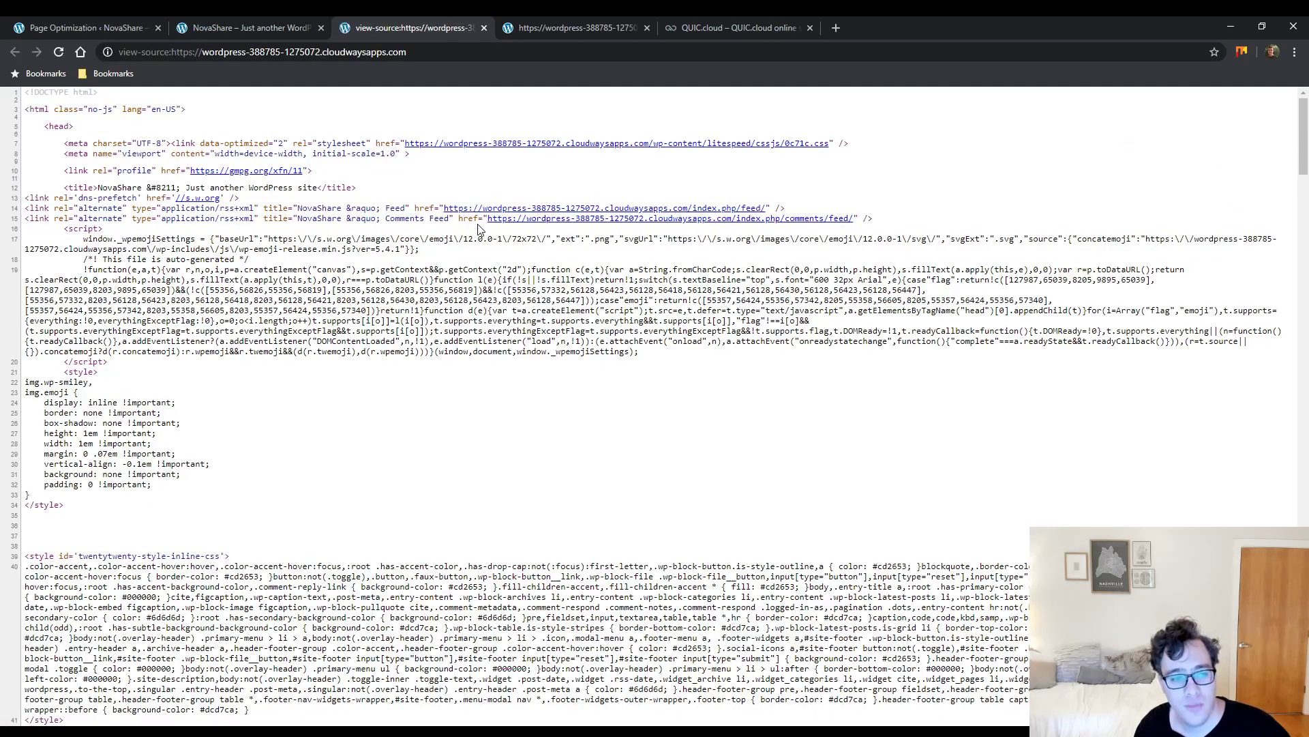
{"action": "key", "text": "ctrl+2"}
{"action": "key", "text": "F5"}
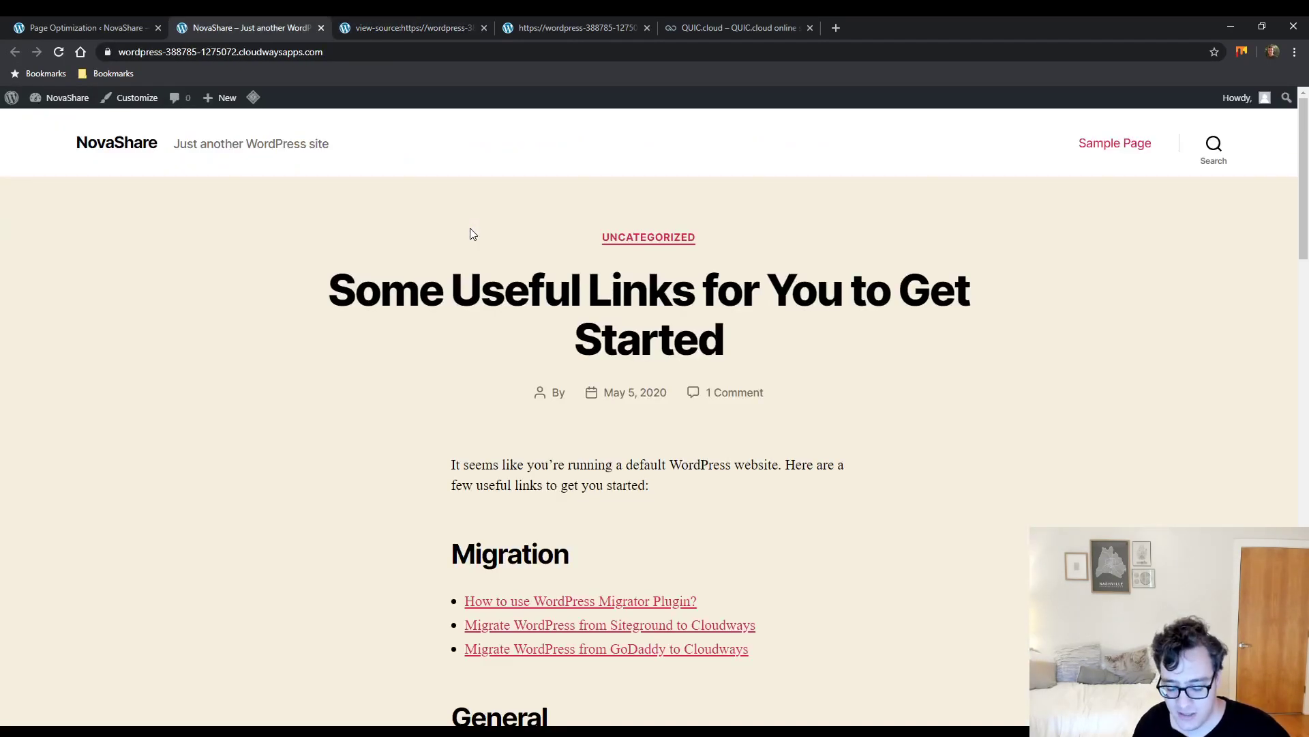
Record the homepage's network requests in the developer tools and enlarge the request list
{"action": "key", "text": "ctrl+shift+i"}
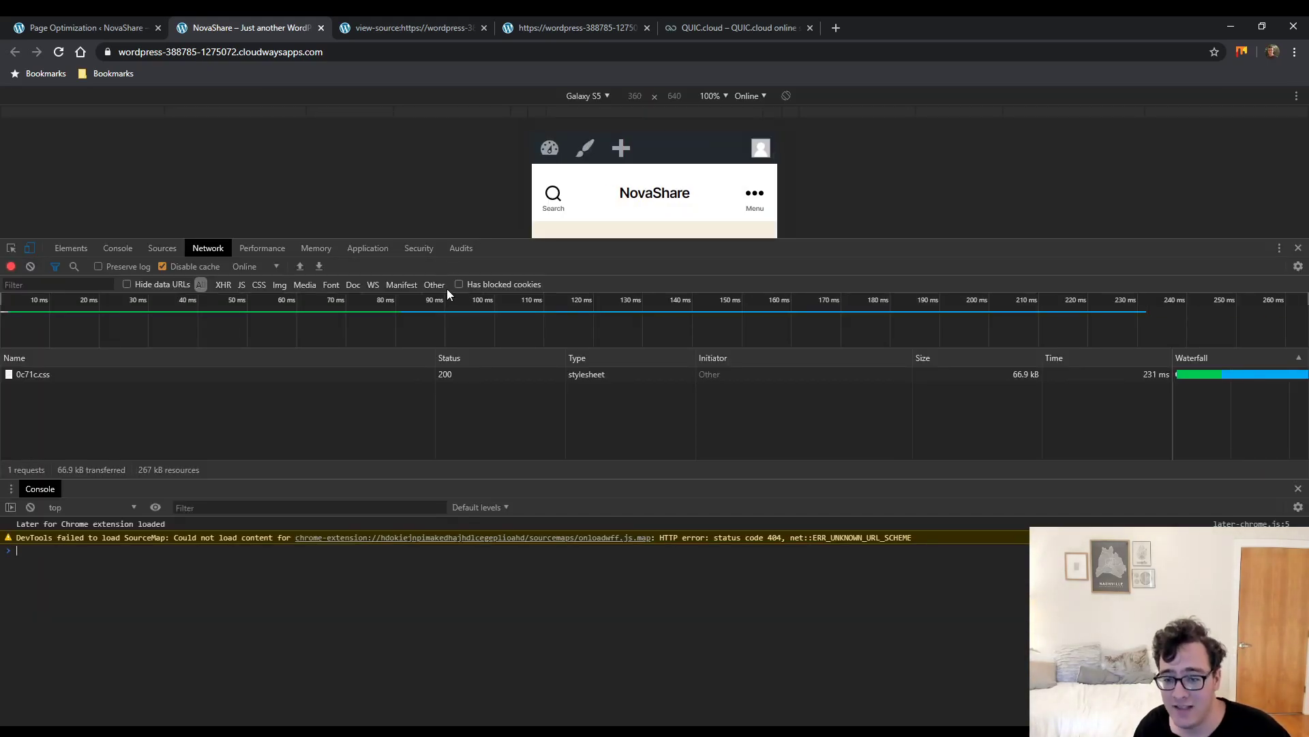
{"action": "key", "text": "F5"}
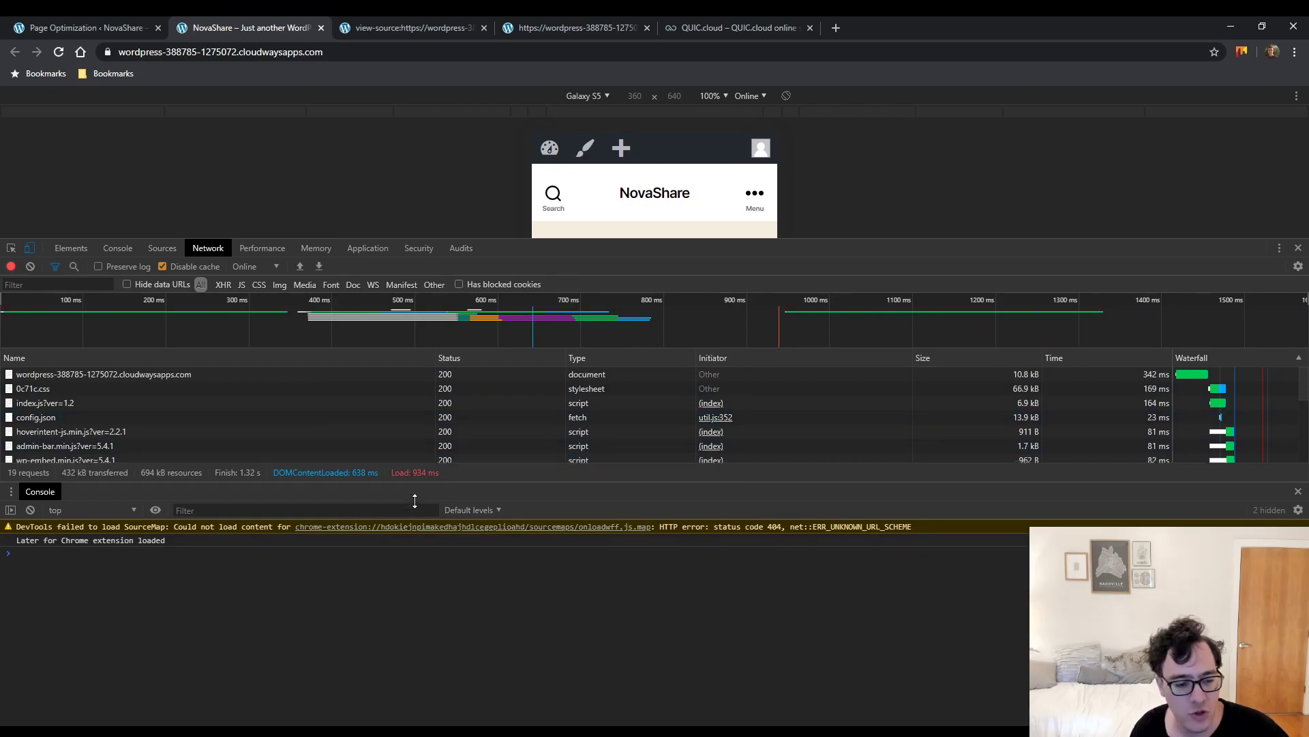
{"action": "left_click_drag", "start_coordinate": [418, 479], "coordinate": [417, 614]}
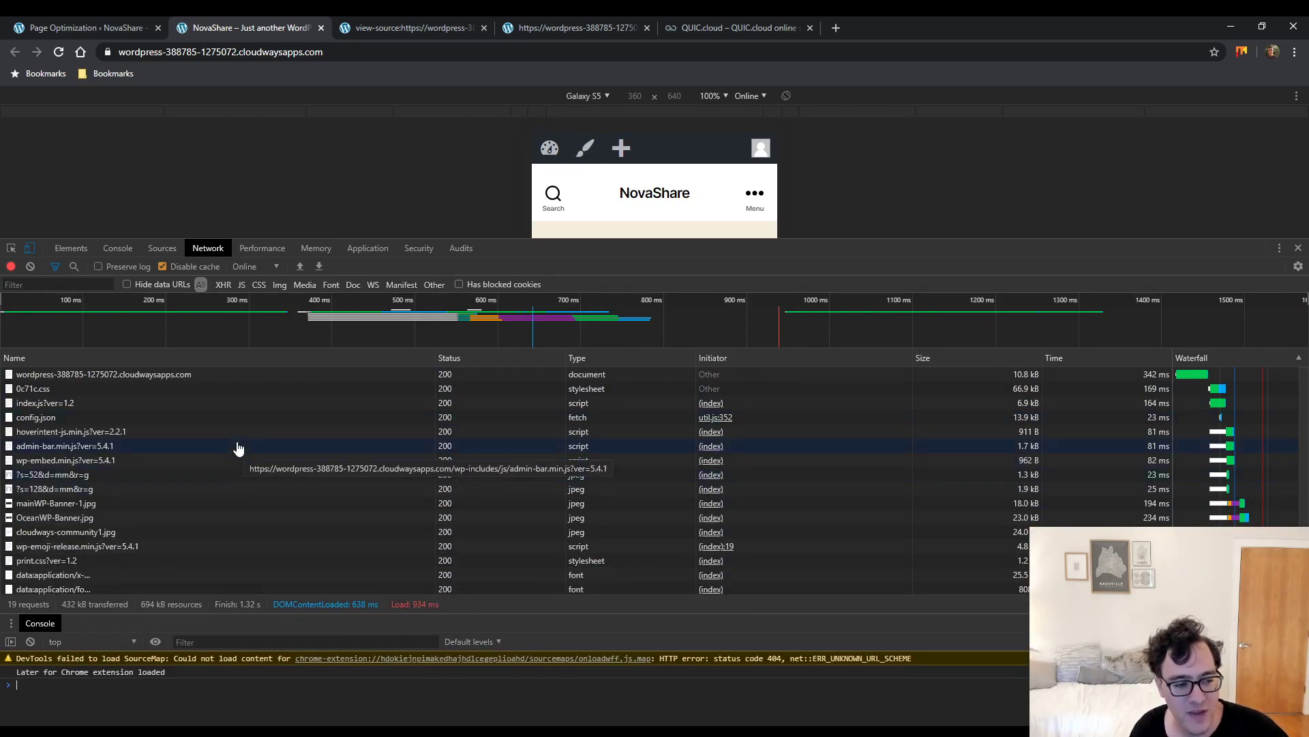
Inspect the homepage document's response headers and highlight the preloaded LiteSpeed stylesheet in the link header
{"action": "left_click", "coordinate": [223, 376]}
{"action": "scroll", "coordinate": [309, 413], "scroll_direction": "down", "scroll_amount": 4}
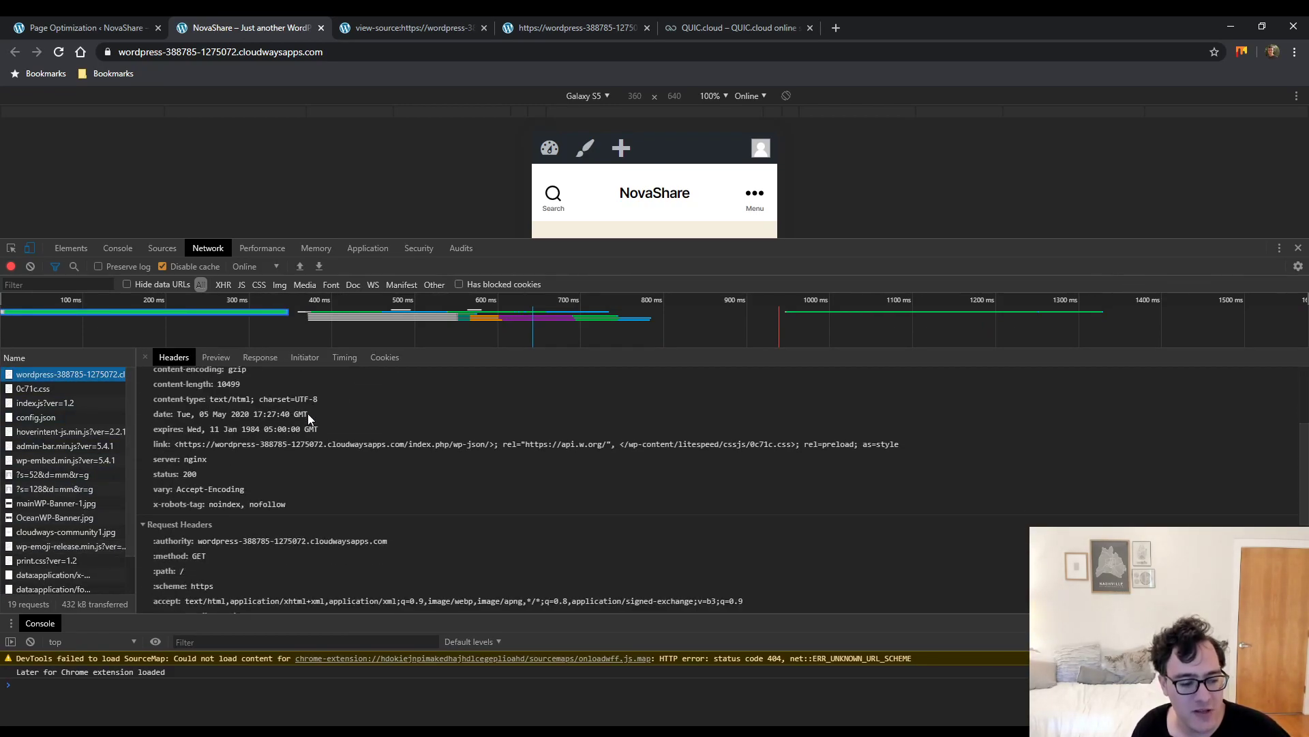
{"action": "scroll", "coordinate": [311, 419], "scroll_direction": "up", "scroll_amount": 2}
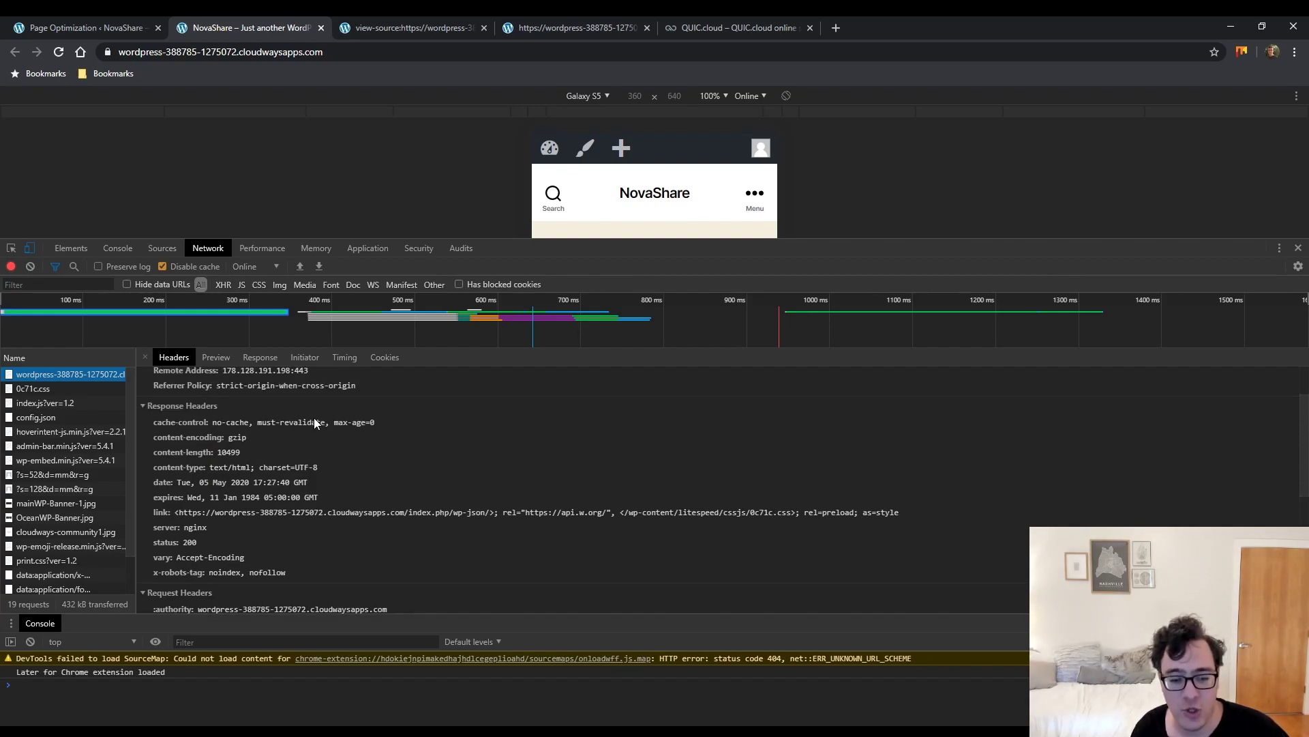
{"action": "left_click_drag", "start_coordinate": [642, 512], "coordinate": [748, 509]}
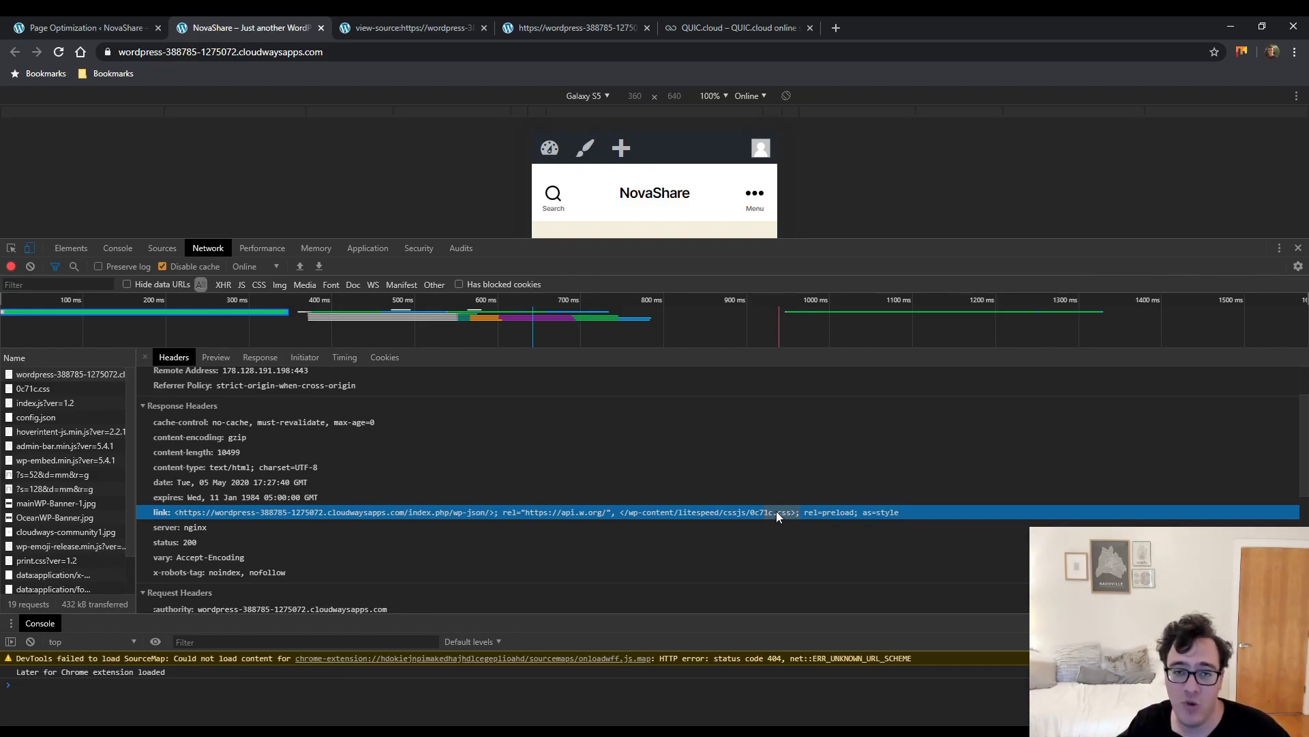
Turn Load CSS Asynchronously ON in the CSS Settings and look over the Critical CSS options beneath it
{"action": "left_click", "coordinate": [118, 30]}
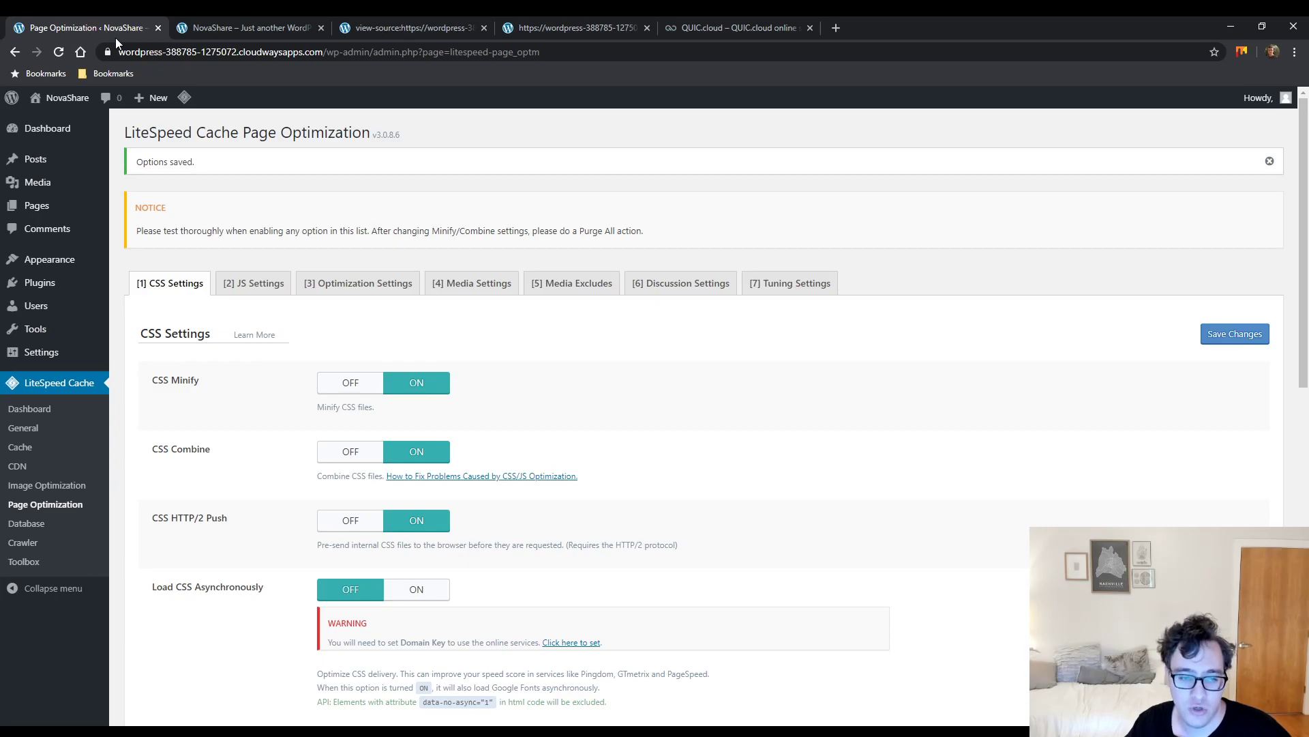
{"action": "scroll", "coordinate": [290, 313], "scroll_direction": "down", "scroll_amount": 10}
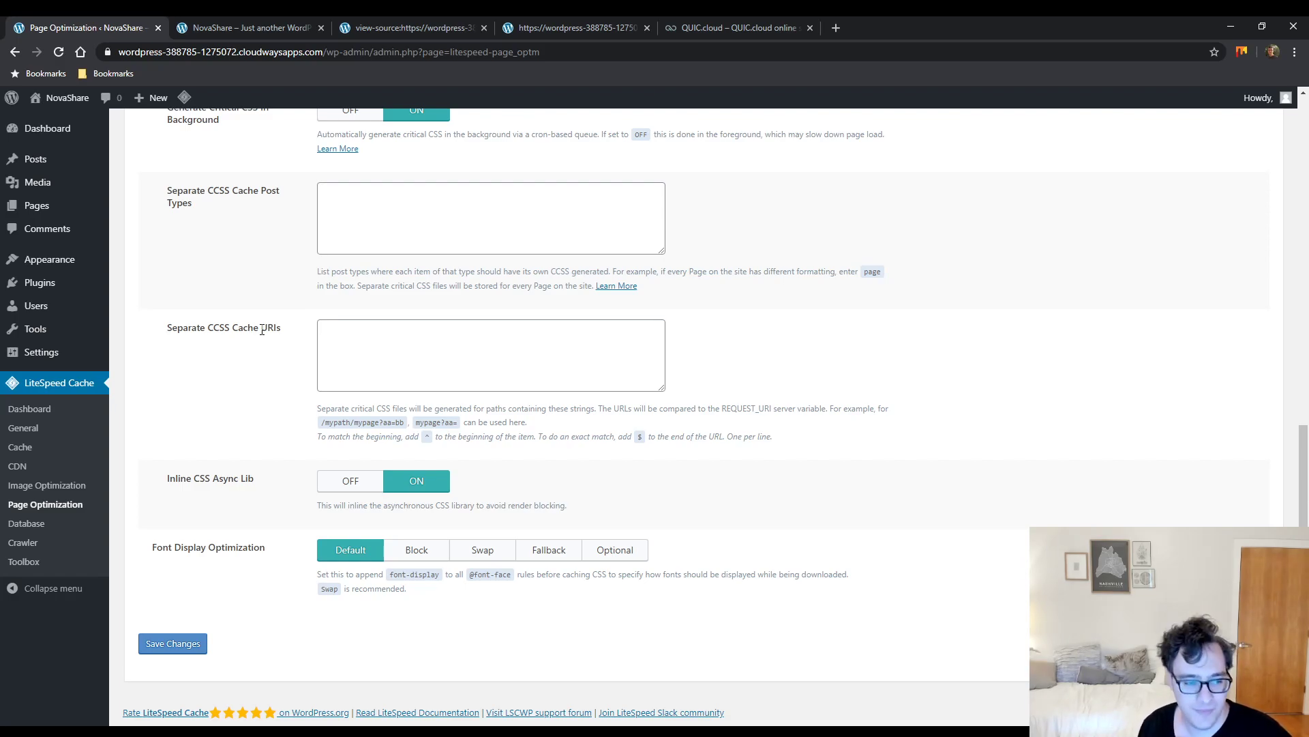
{"action": "scroll", "coordinate": [262, 330], "scroll_direction": "up", "scroll_amount": 10}
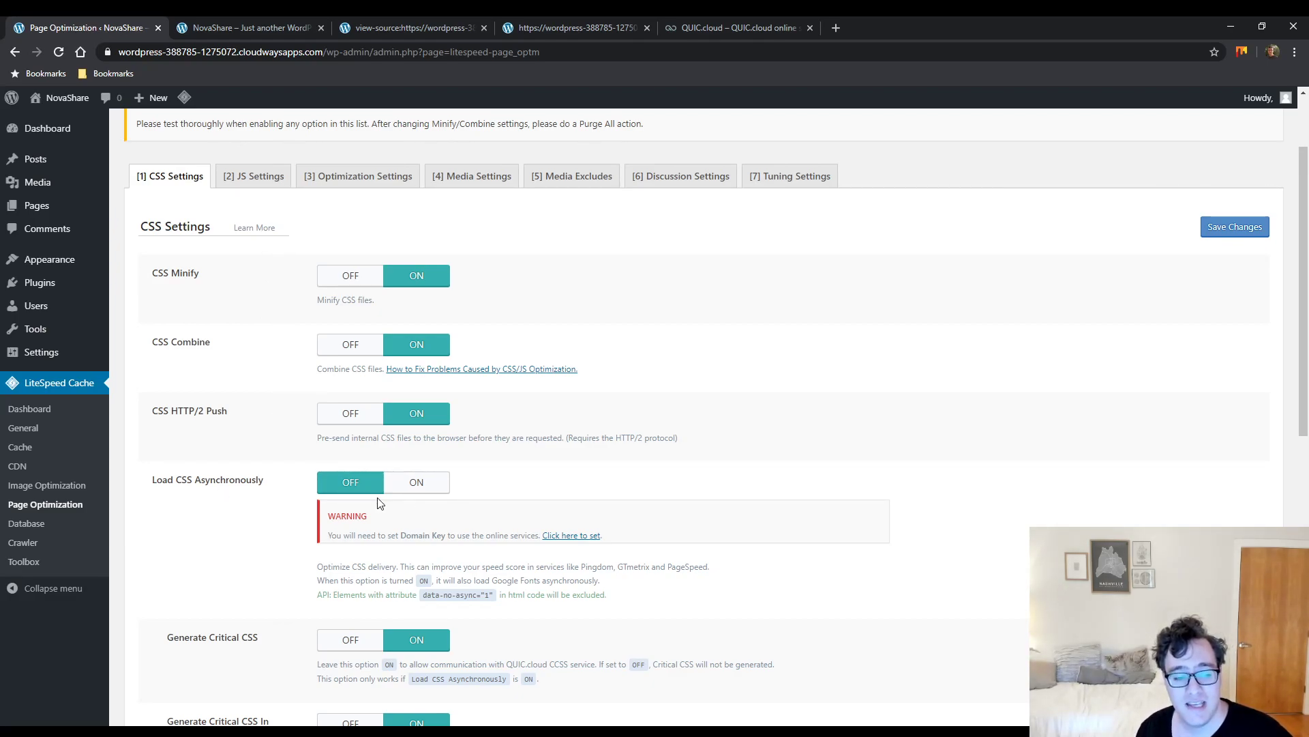
{"action": "left_click", "coordinate": [418, 483]}
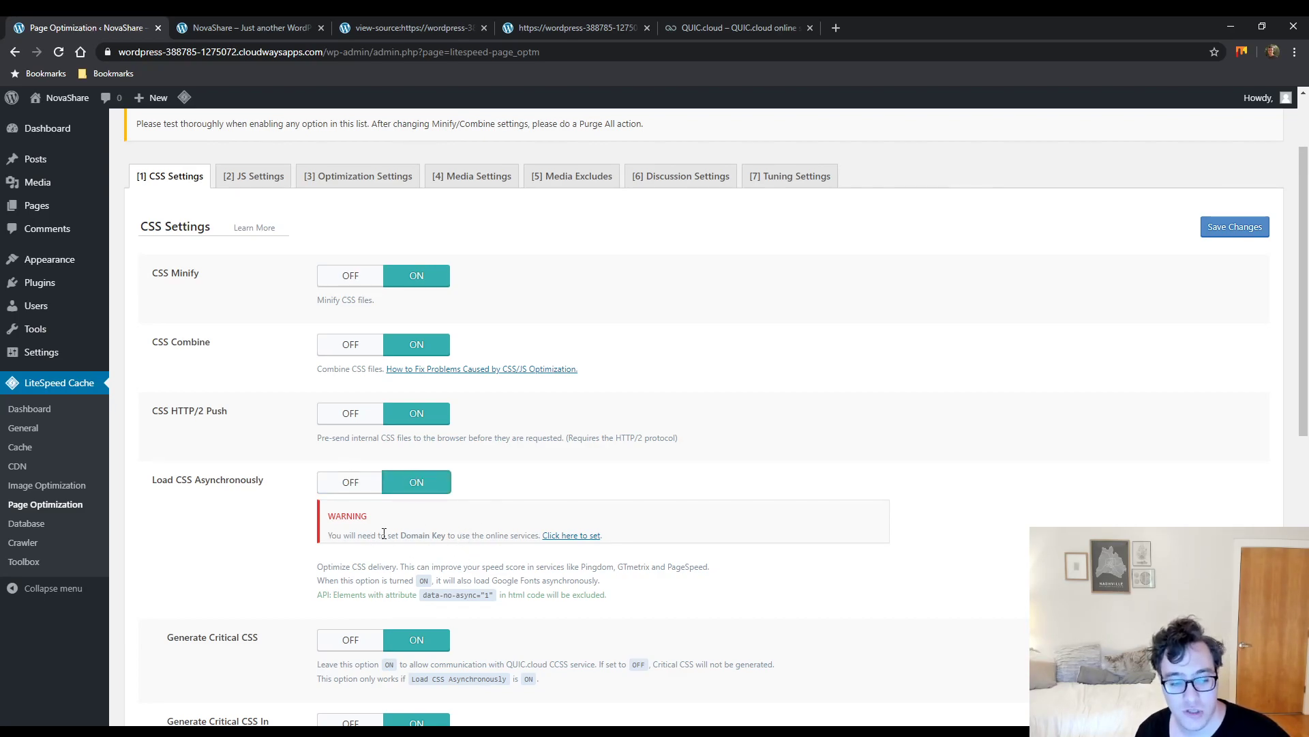
{"action": "scroll", "coordinate": [384, 534], "scroll_direction": "down", "scroll_amount": 2}
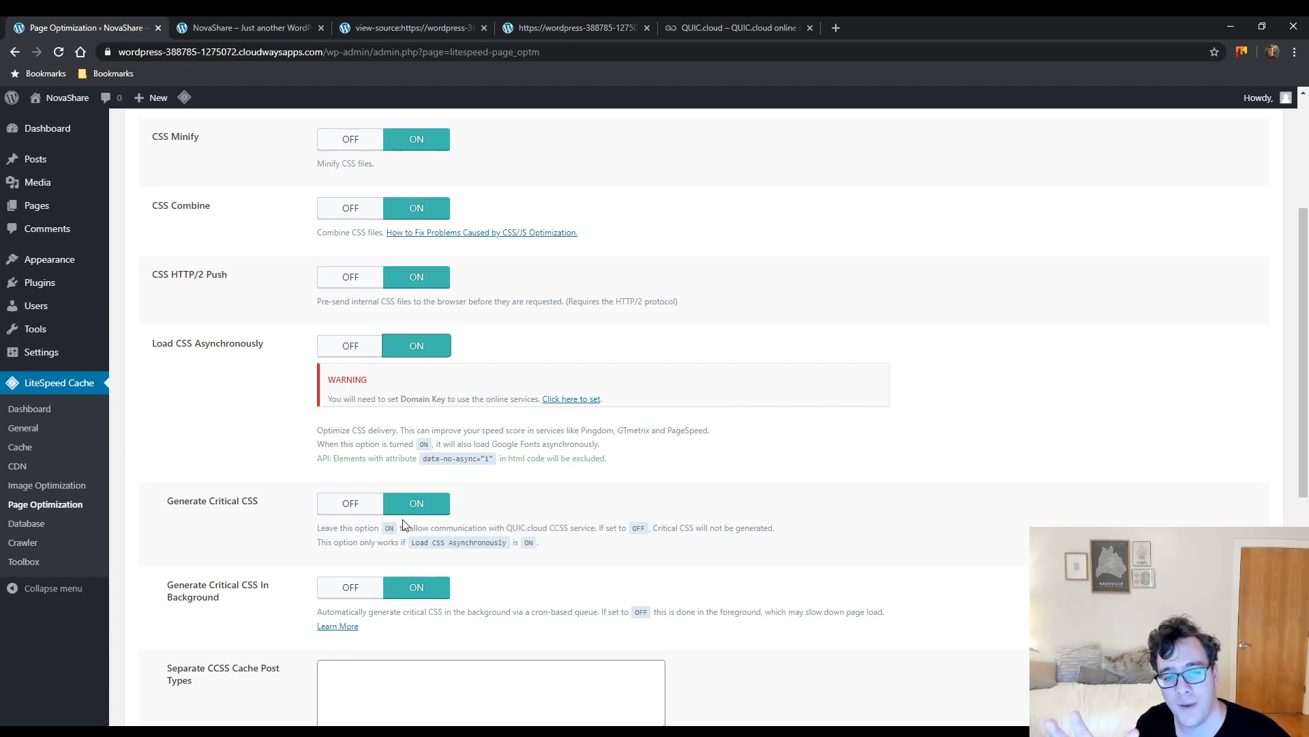
Close the developer tools on the homepage, look over its above-the-fold content, and return to the CSS Settings
{"action": "left_click", "coordinate": [249, 27]}
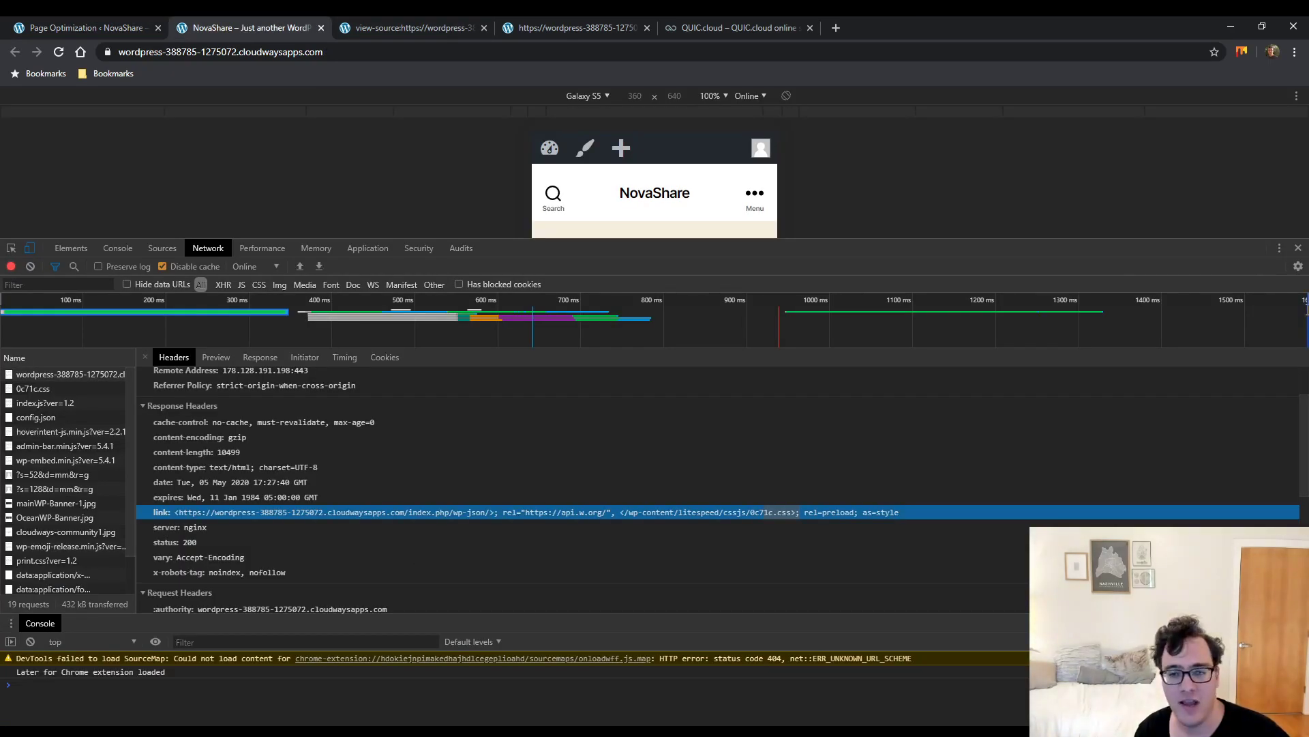
{"action": "left_click", "coordinate": [1289, 251]}
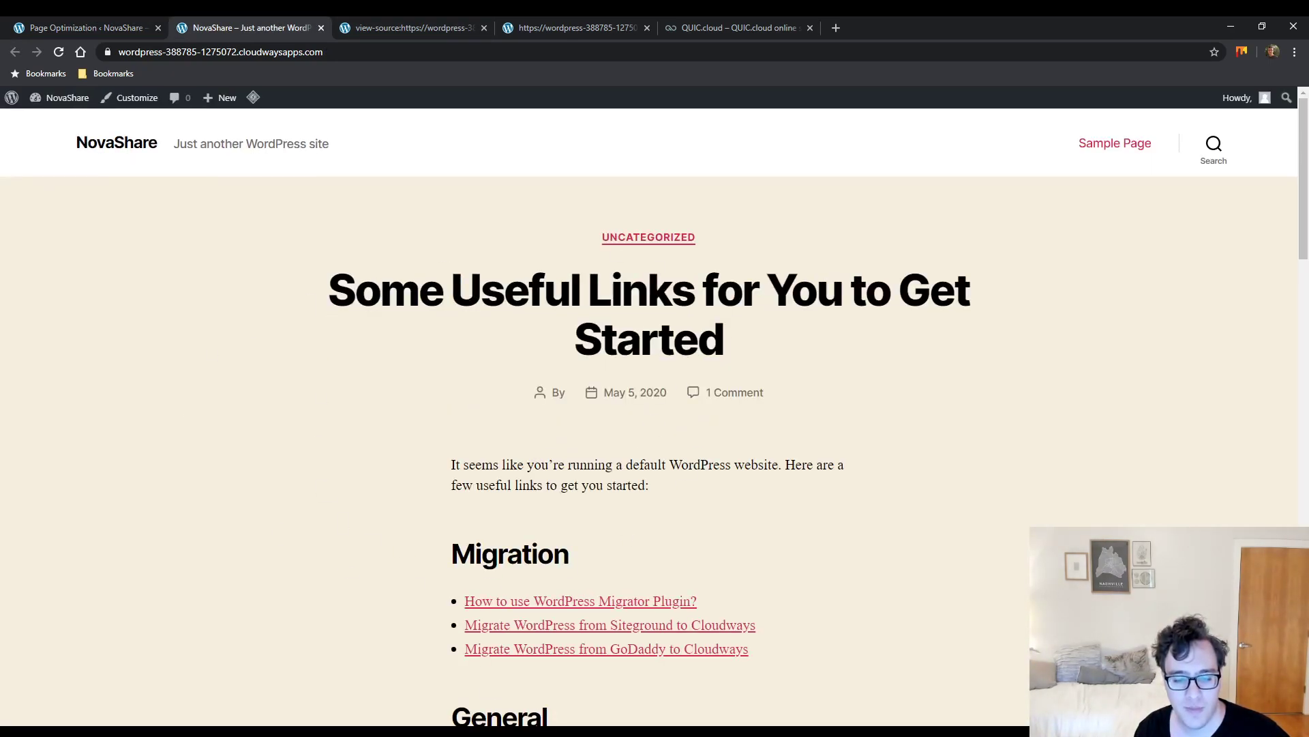
{"action": "scroll", "coordinate": [481, 595], "scroll_direction": "down", "scroll_amount": 2}
{"action": "scroll", "coordinate": [481, 595], "scroll_direction": "up", "scroll_amount": 2}
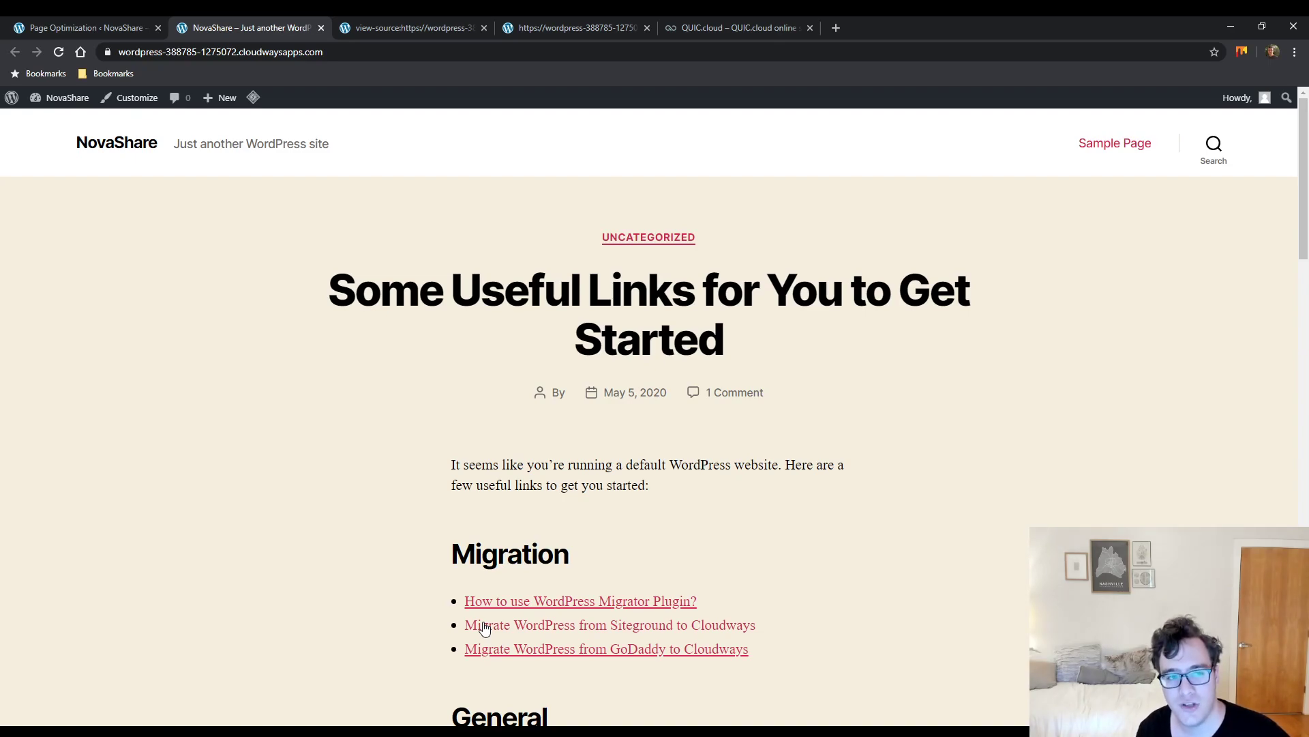
{"action": "left_click", "coordinate": [95, 28]}
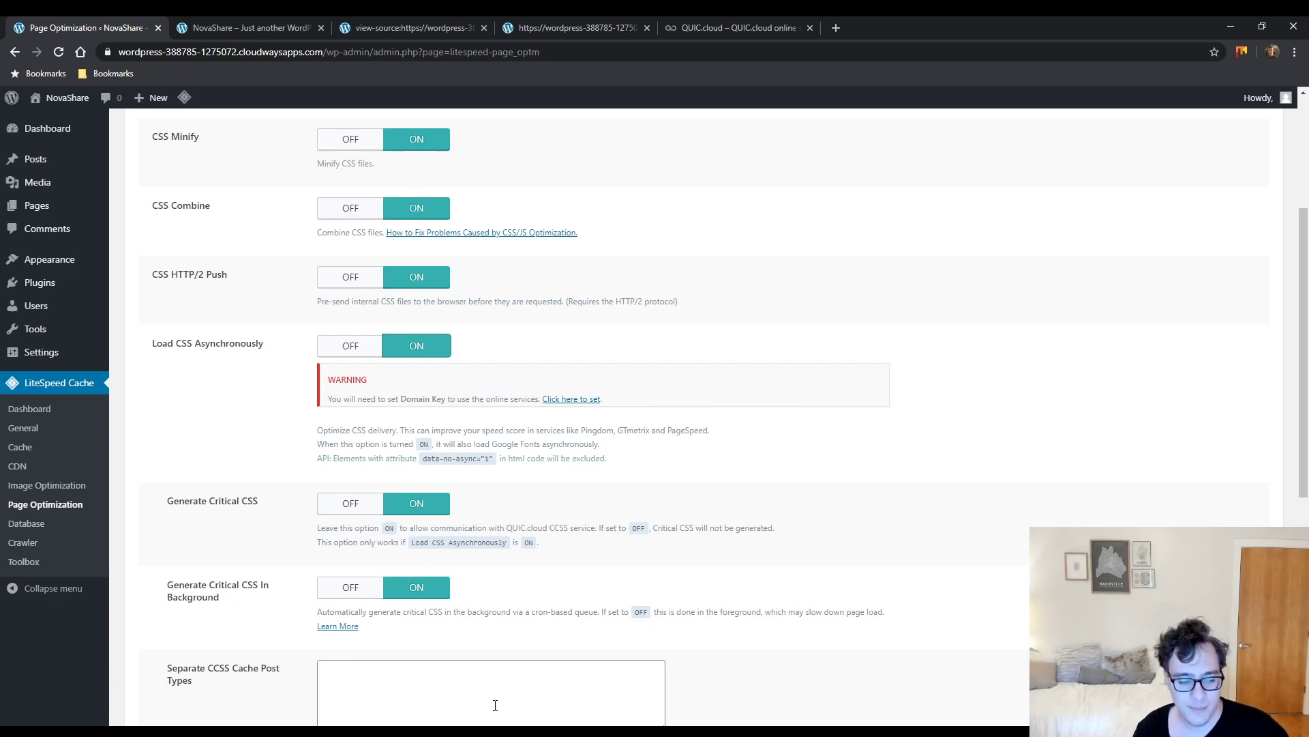
Enter page as a post type under Separate CCSS Cache Post Types in the CSS settings
{"action": "scroll", "coordinate": [462, 398], "scroll_direction": "down", "scroll_amount": 5}
{"action": "left_click_drag", "start_coordinate": [202, 349], "coordinate": [162, 329]}
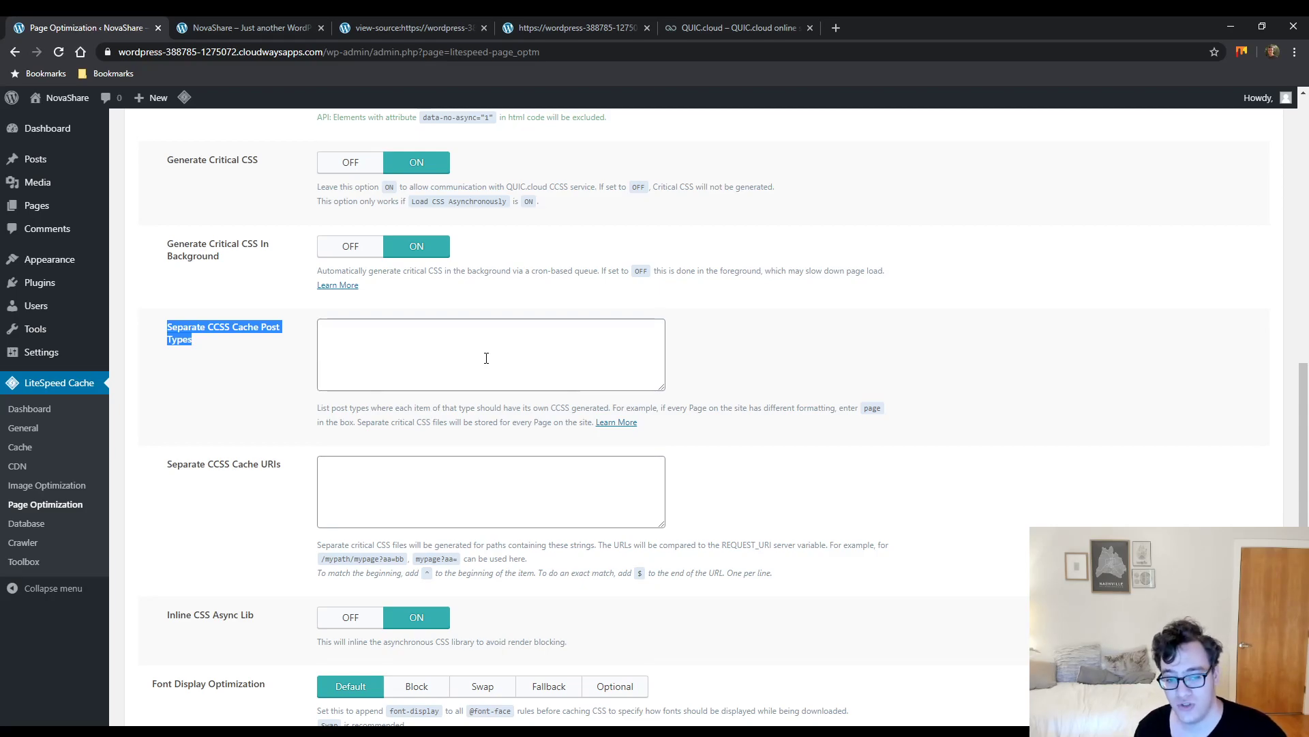
{"action": "left_click", "coordinate": [486, 358]}
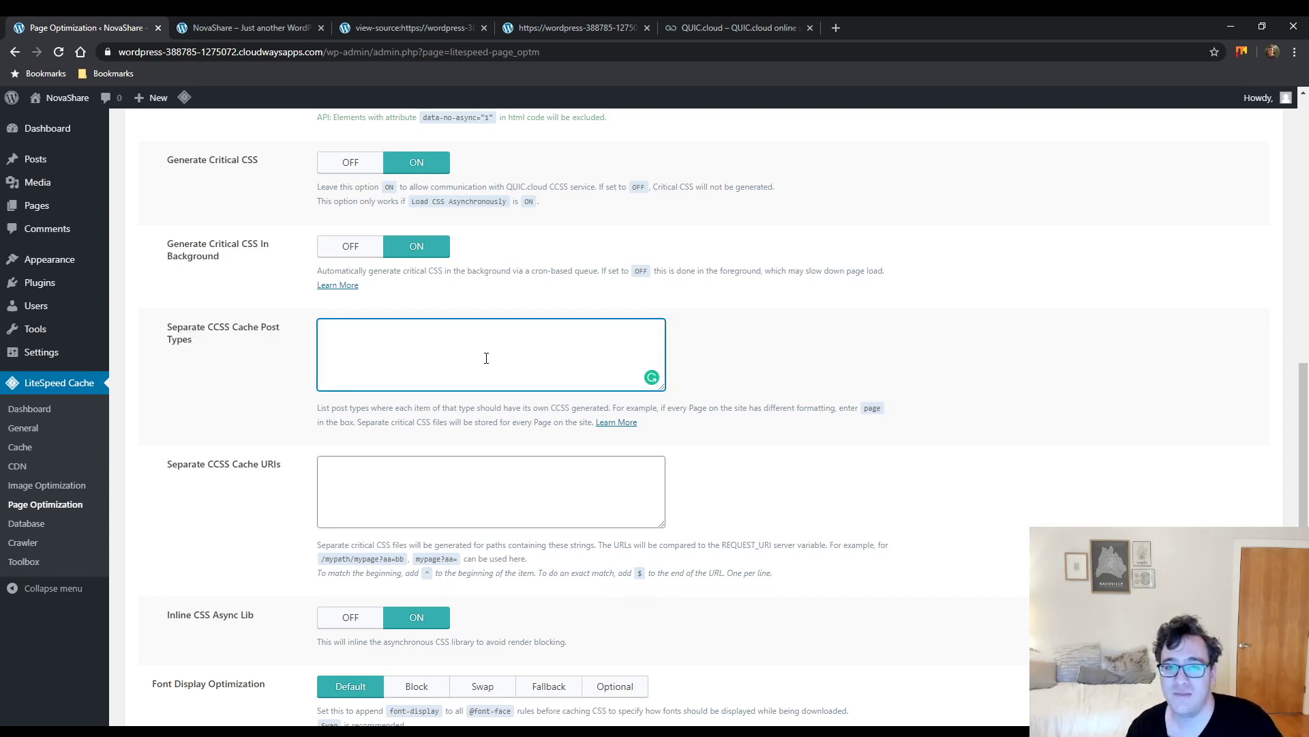
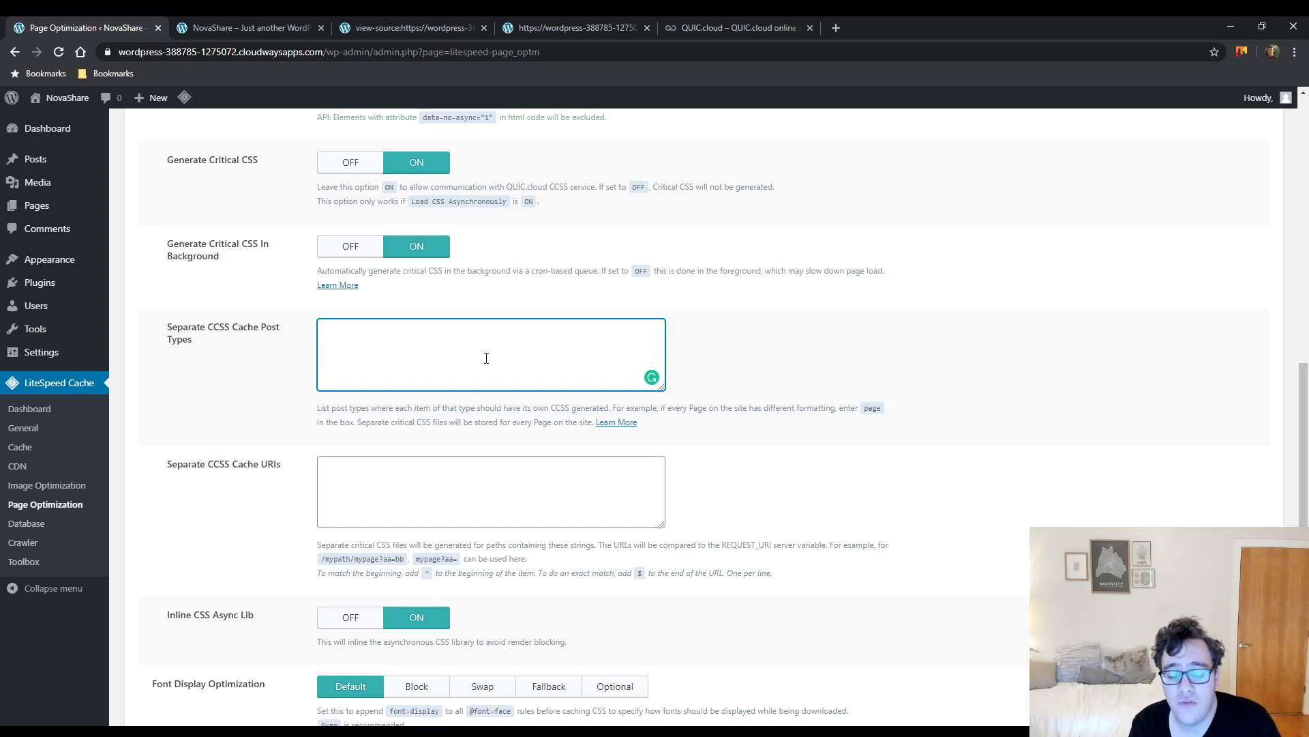
{"action": "type", "text": "page"}
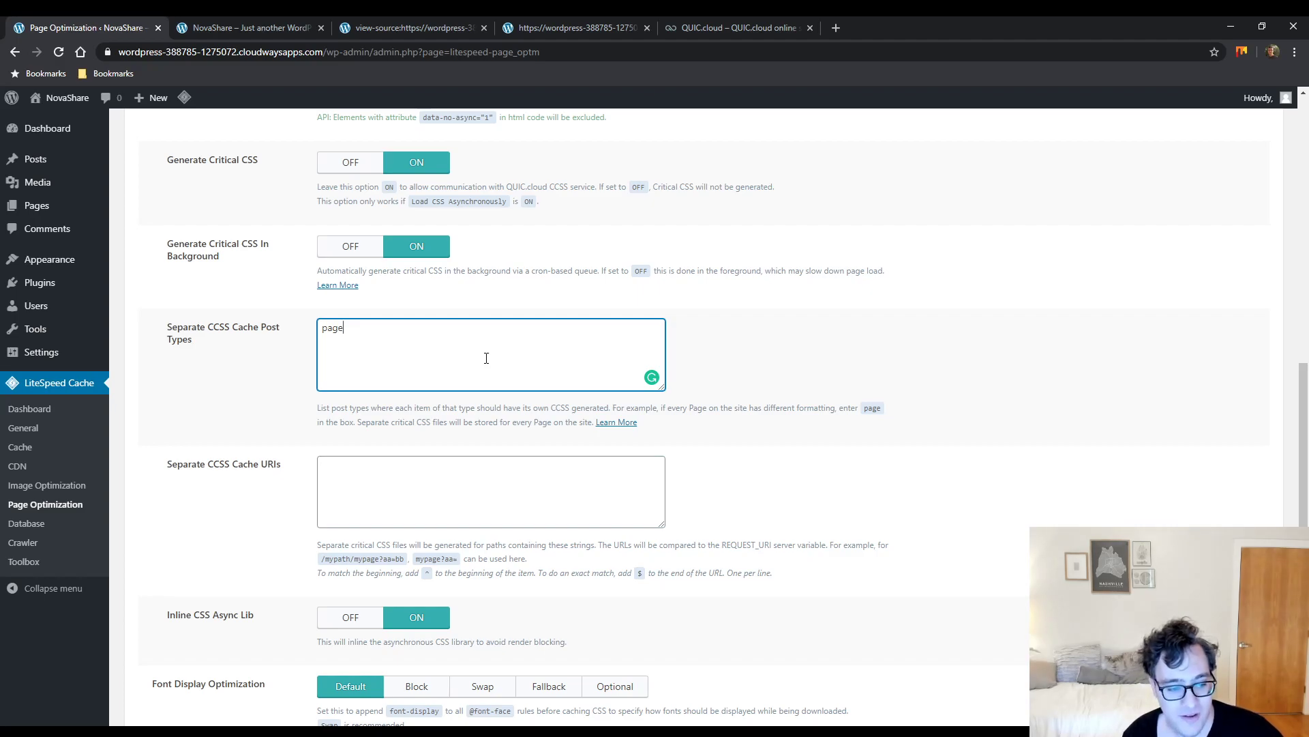
Read the description of the Separate CCSS Cache URIs setting
{"action": "left_click_drag", "start_coordinate": [207, 463], "coordinate": [286, 477]}
{"action": "left_click", "coordinate": [266, 494]}
{"action": "left_click_drag", "start_coordinate": [317, 544], "coordinate": [599, 548]}
{"action": "left_click", "coordinate": [594, 553]}
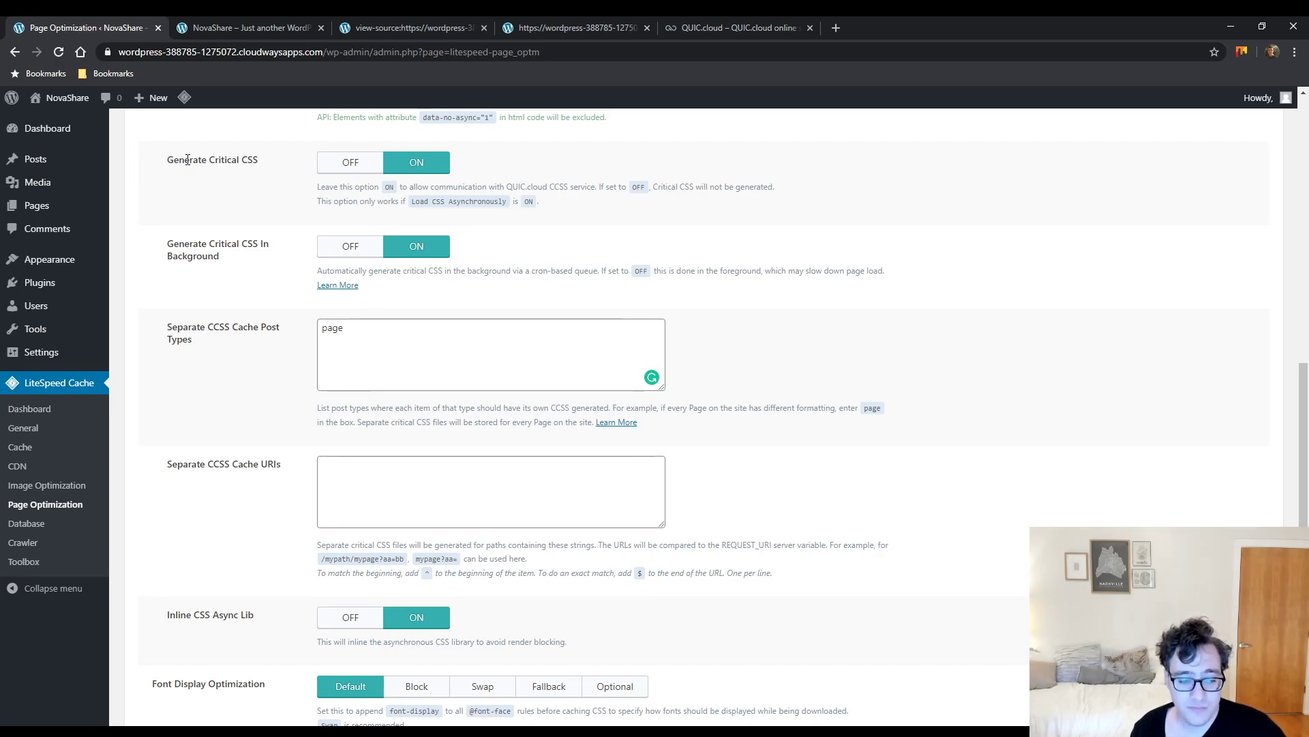
Turn off Inline CSS Async Lib and save the page optimization settings
{"action": "left_click_drag", "start_coordinate": [181, 615], "coordinate": [255, 615]}
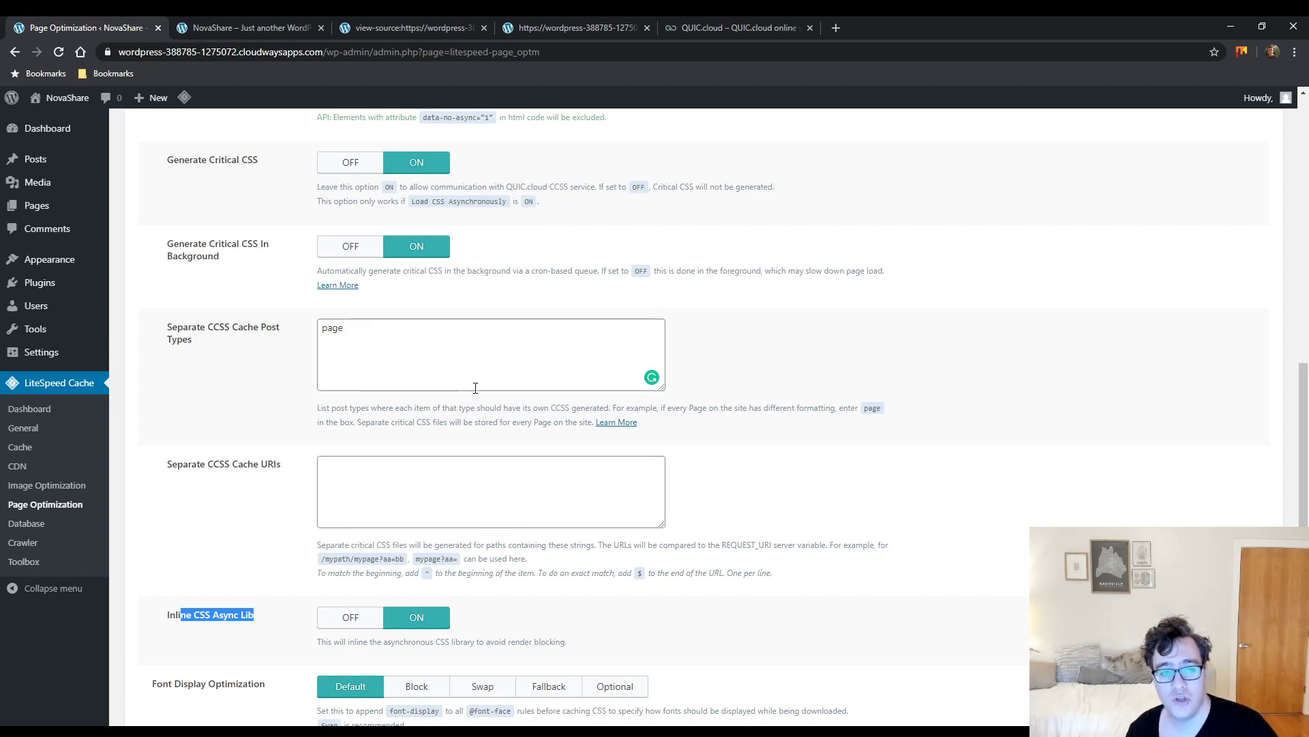
{"action": "left_click", "coordinate": [345, 621]}
{"action": "scroll", "coordinate": [656, 543], "scroll_direction": "down", "scroll_amount": 2}
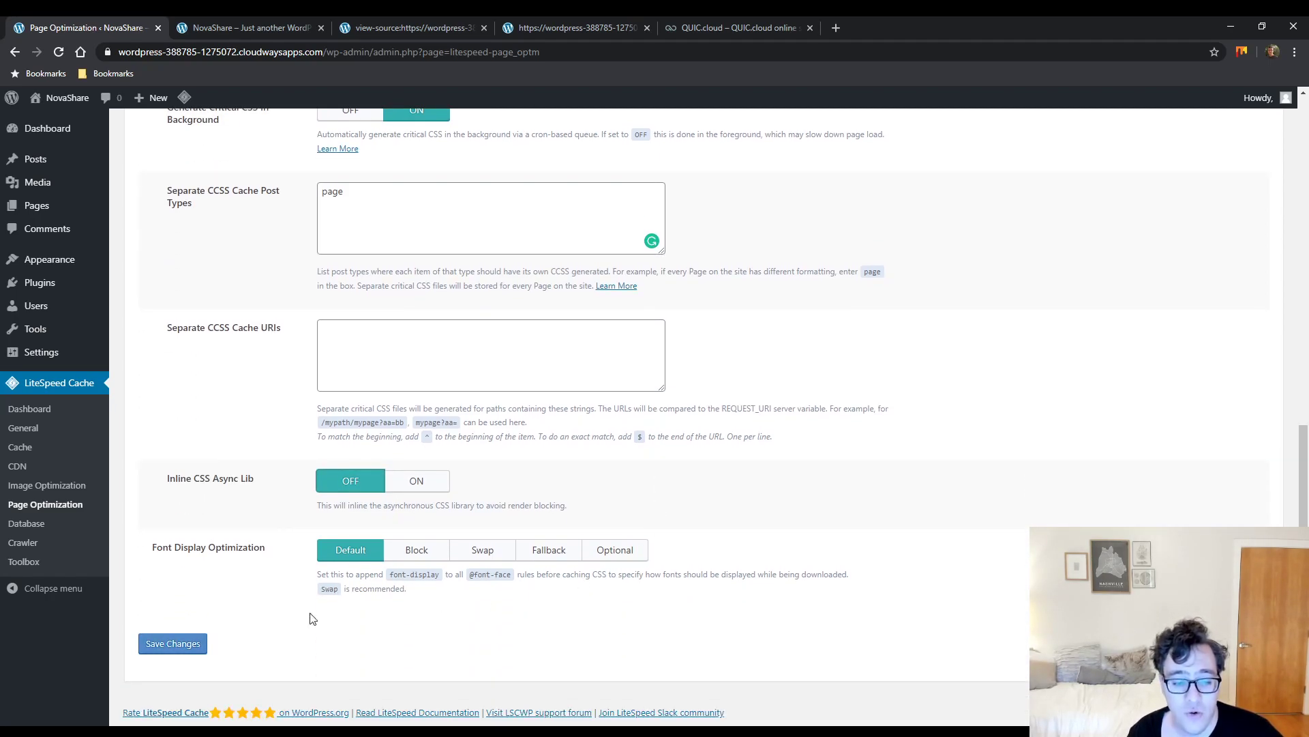
{"action": "left_click", "coordinate": [178, 640]}
Reload the site's homepage source and examine its head section for the stylesheet and script markup
{"action": "left_click", "coordinate": [417, 32]}
{"action": "key", "text": "F5"}
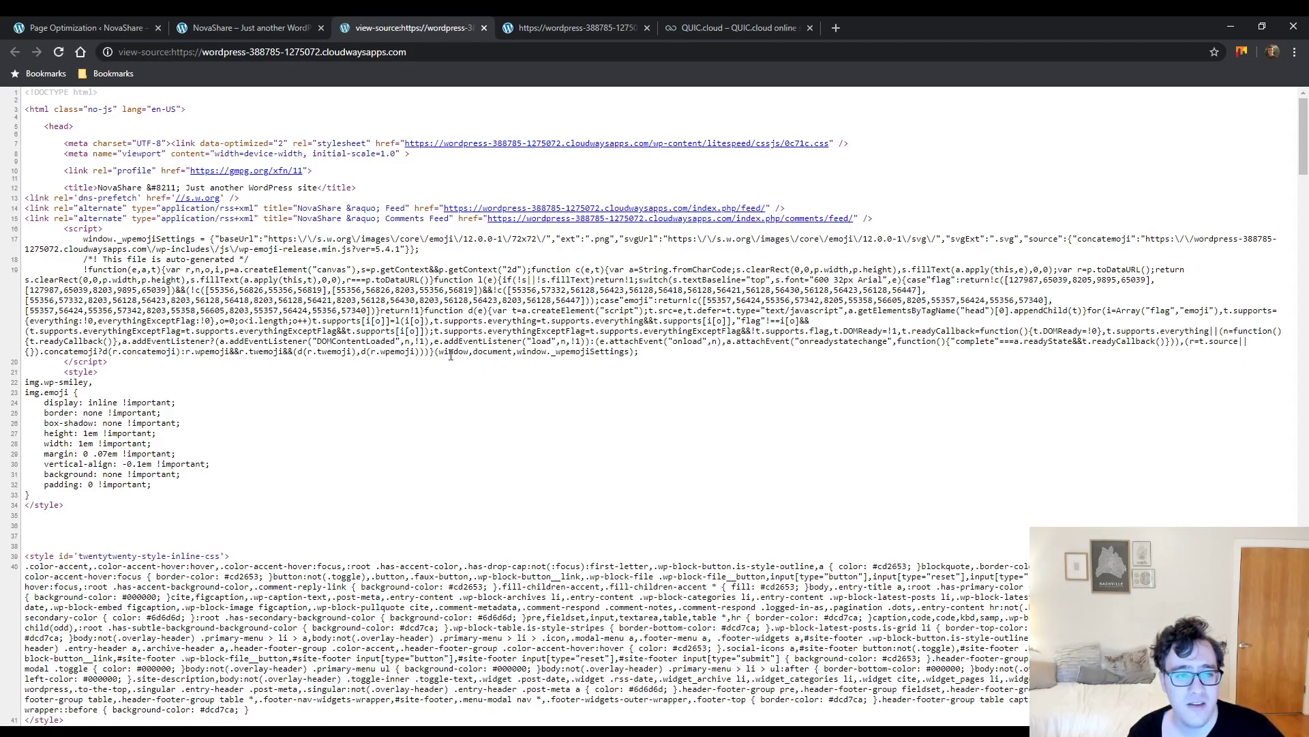
{"action": "scroll", "coordinate": [450, 355], "scroll_direction": "down", "scroll_amount": 3}
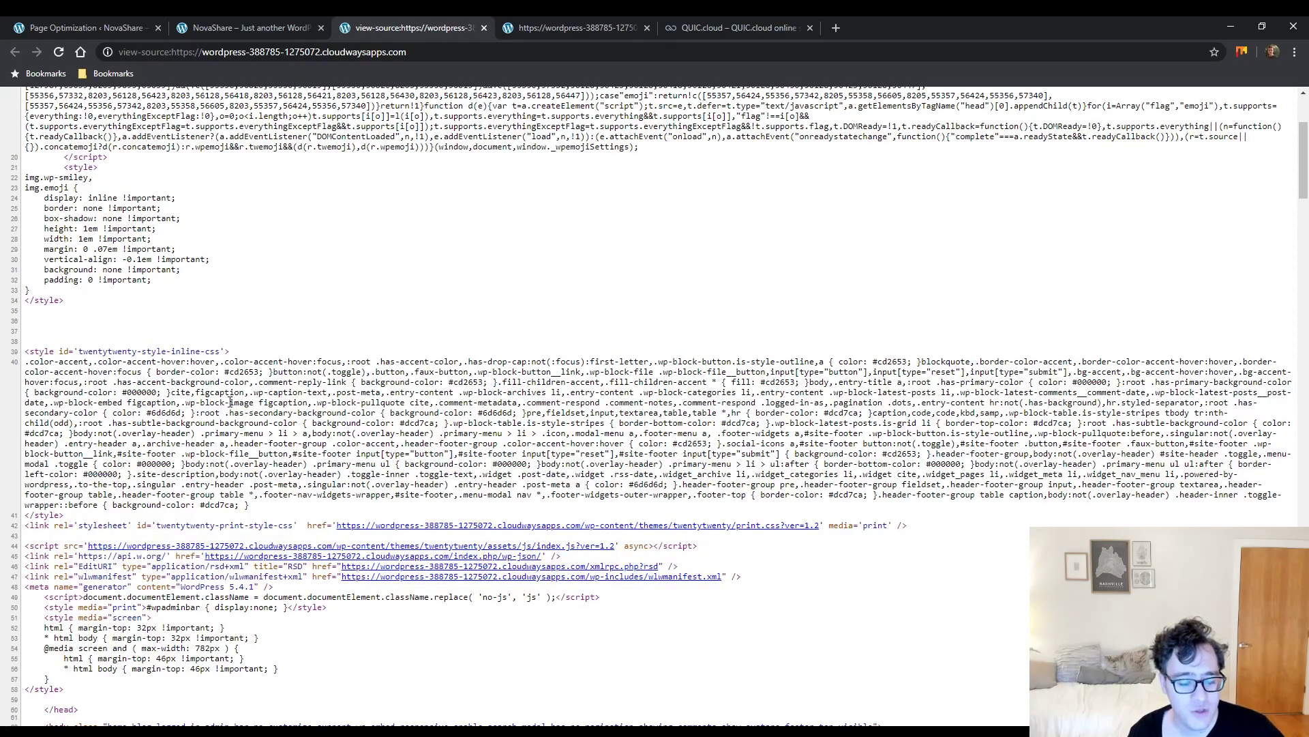
{"action": "scroll", "coordinate": [271, 412], "scroll_direction": "up", "scroll_amount": 3}
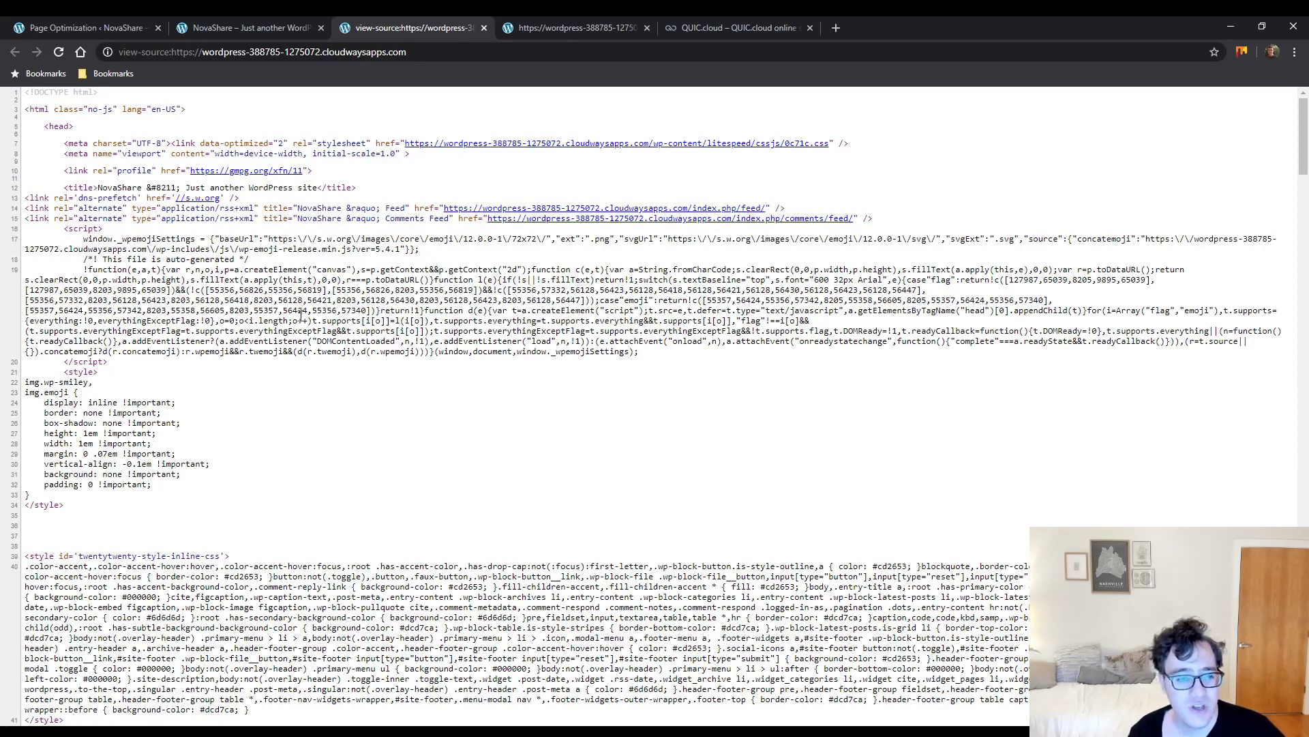
{"action": "key", "text": "ctrl+1"}
{"action": "key", "text": "ctrl+3"}
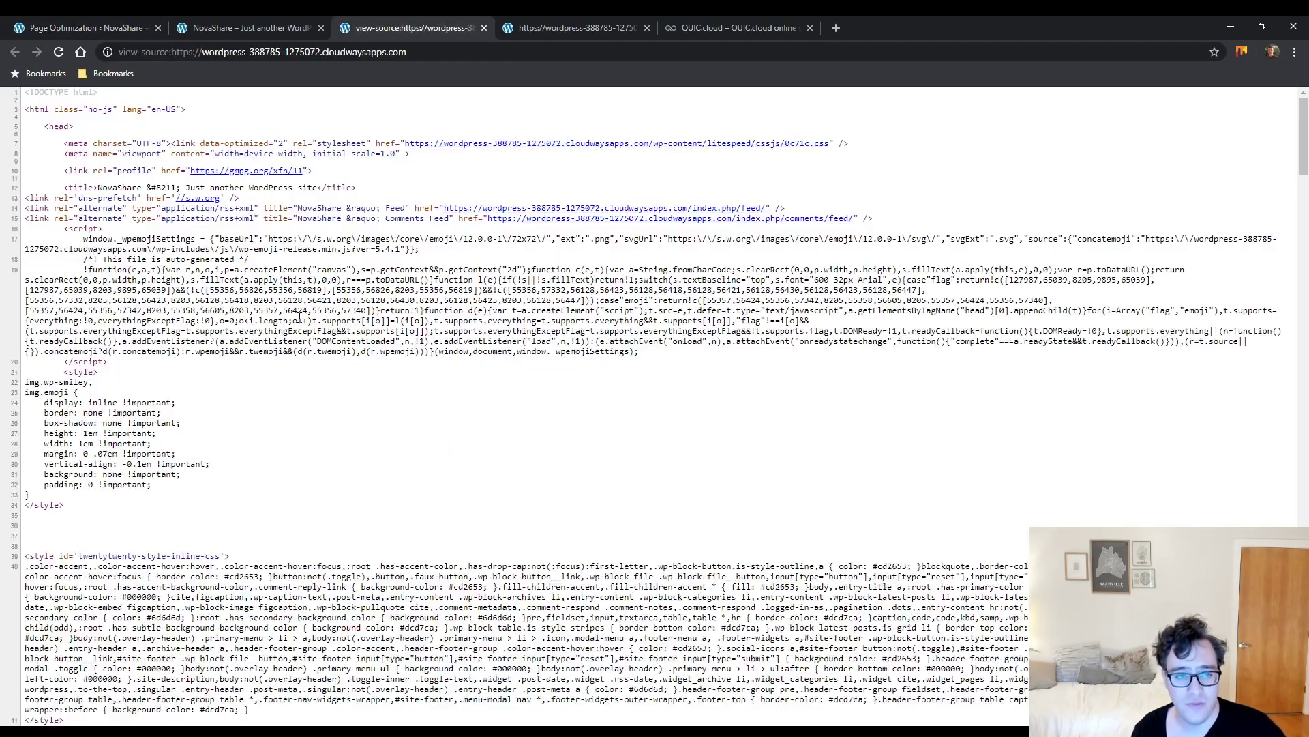
Search the homepage source for .js and go through the matches
{"action": "key", "text": "ctrl+f"}
{"action": "type", "text": ".js"}
{"action": "key", "text": "Return"}
{"action": "key", "text": "Return"}
{"action": "key", "text": "Return"}
{"action": "key", "text": "Return"}
Save the CSS settings with Inline CSS Async Lib turned on, and set Font Display Optimization to Swap
{"action": "key", "text": "ctrl+1"}
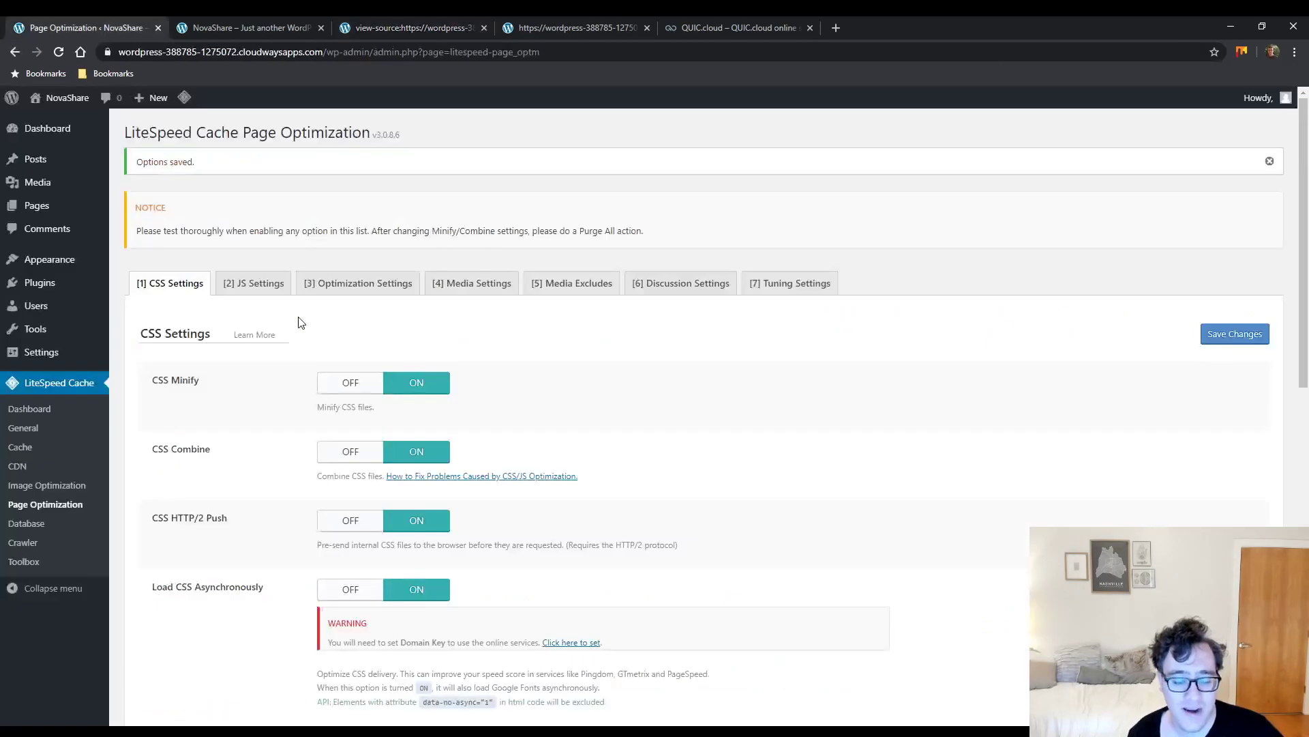
{"action": "scroll", "coordinate": [243, 521], "scroll_direction": "down", "scroll_amount": 20}
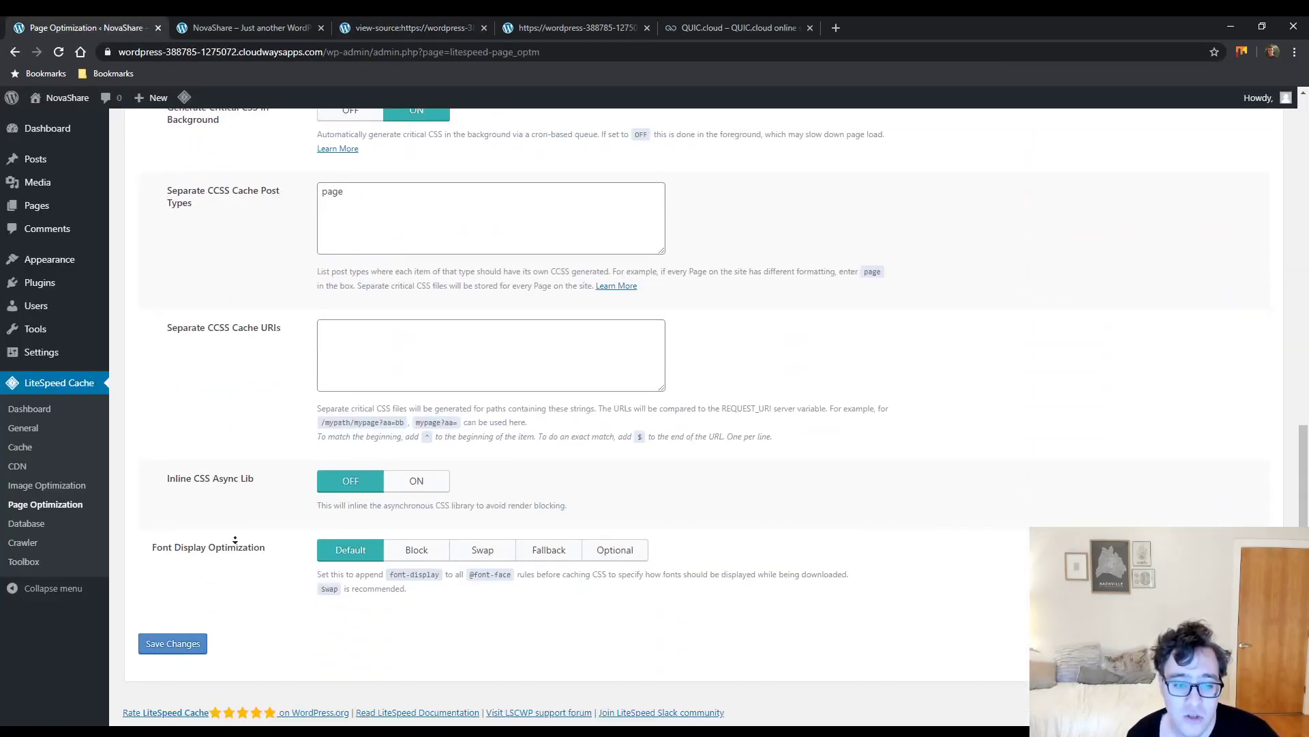
{"action": "left_click", "coordinate": [416, 481]}
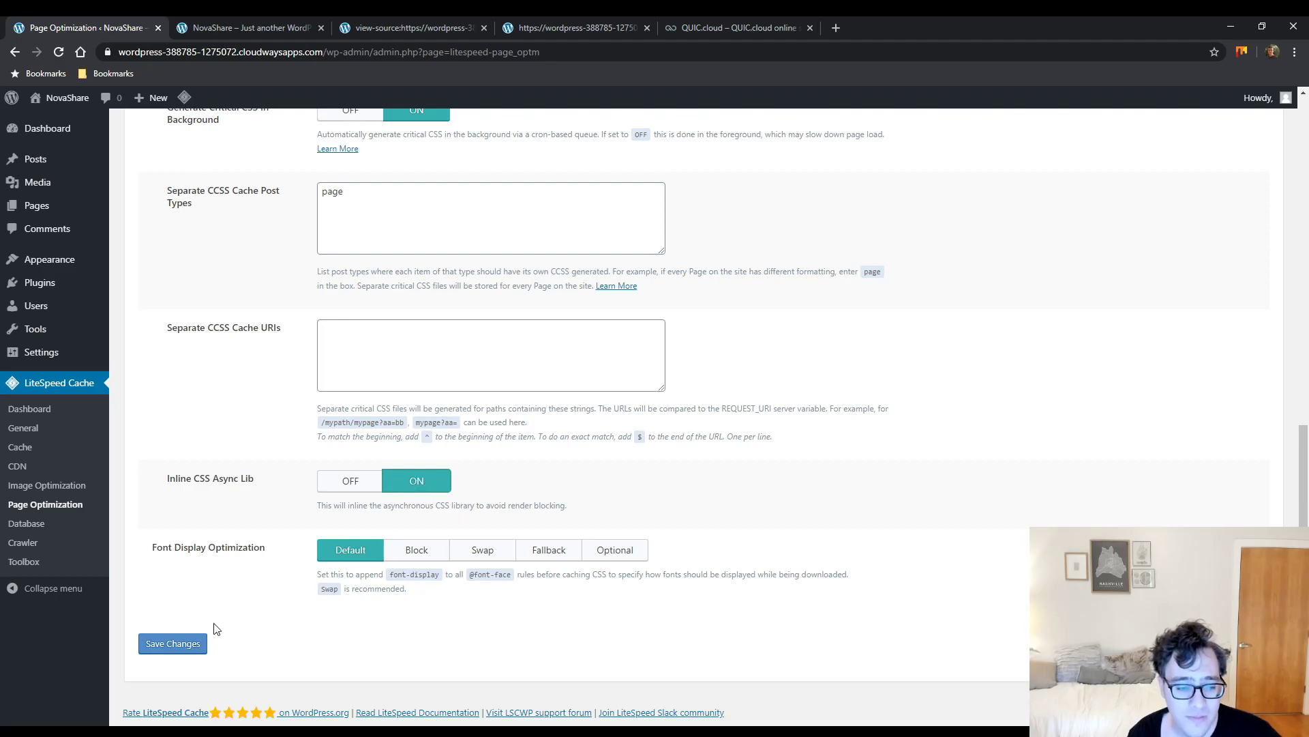
{"action": "left_click", "coordinate": [163, 655]}
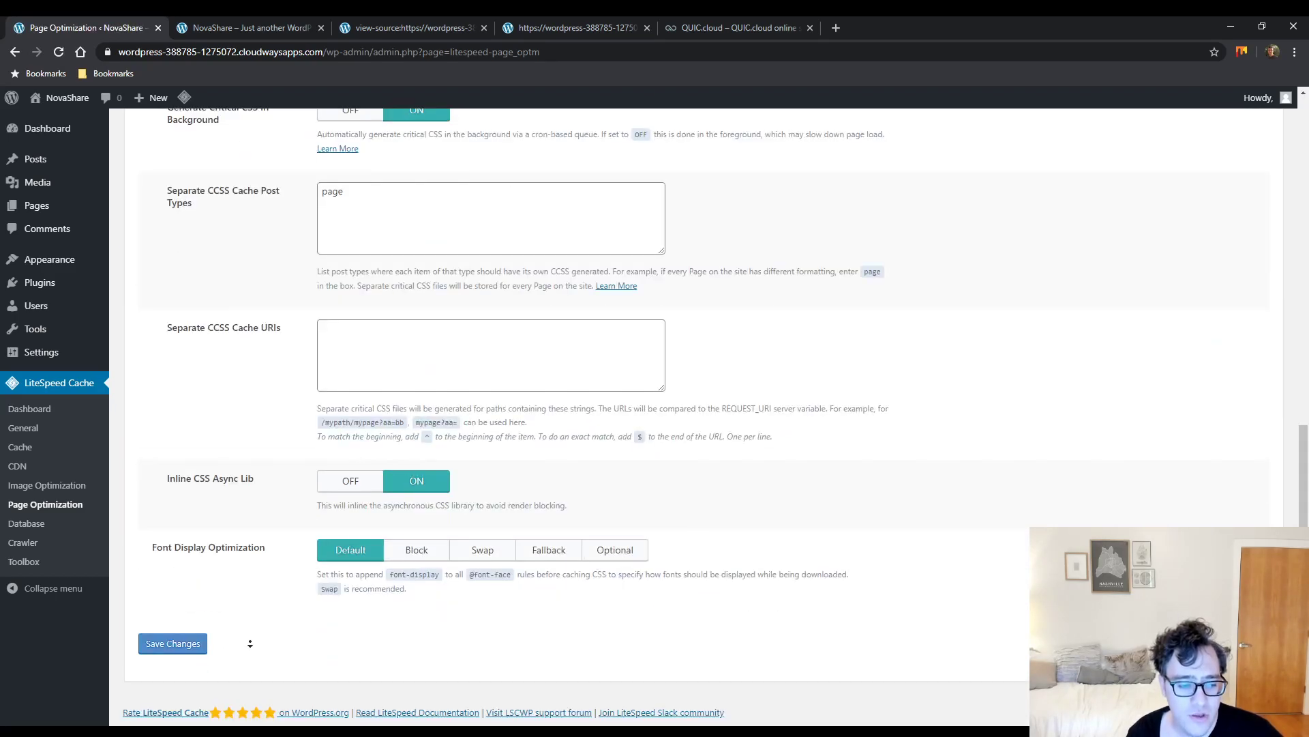
{"action": "left_click", "coordinate": [496, 561]}
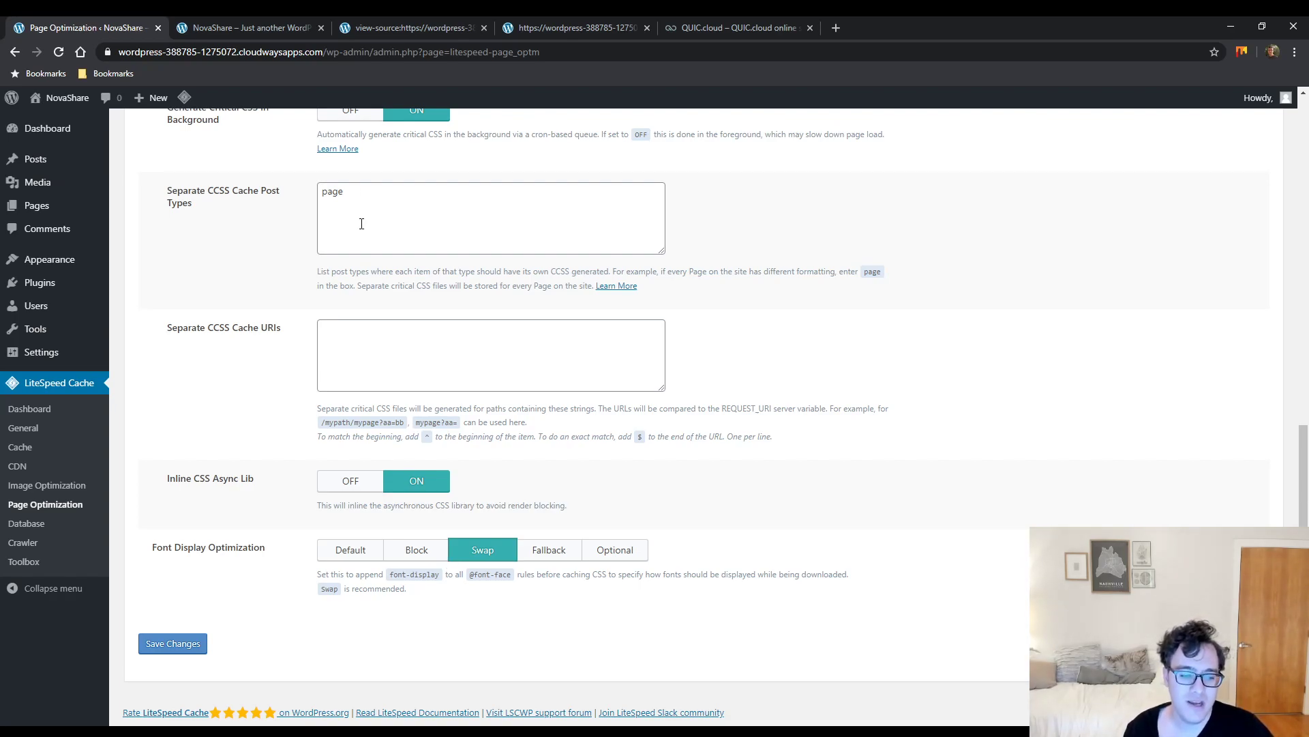
{"action": "middle_click", "coordinate": [214, 559]}
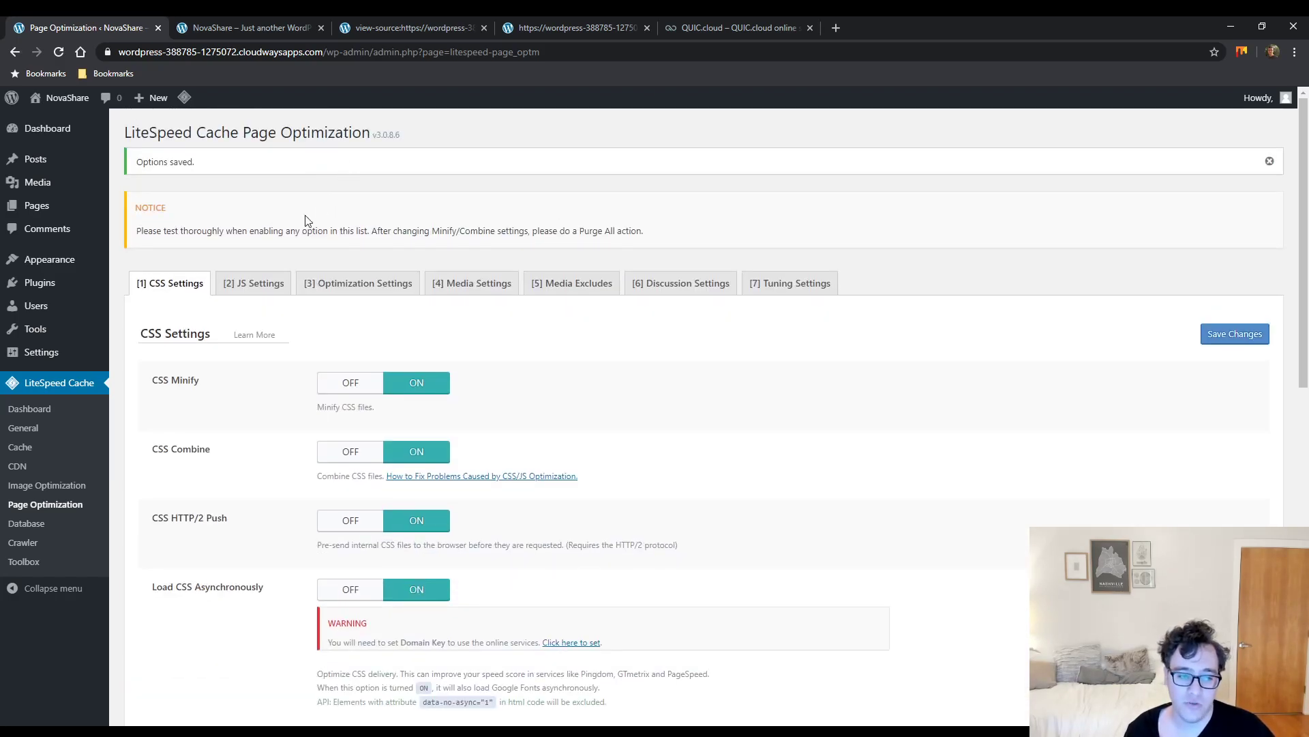
In the JS settings, turn on JS Minify, JS Combine, JS HTTP/2 Push and Load JS Deferred
{"action": "left_click", "coordinate": [251, 290]}
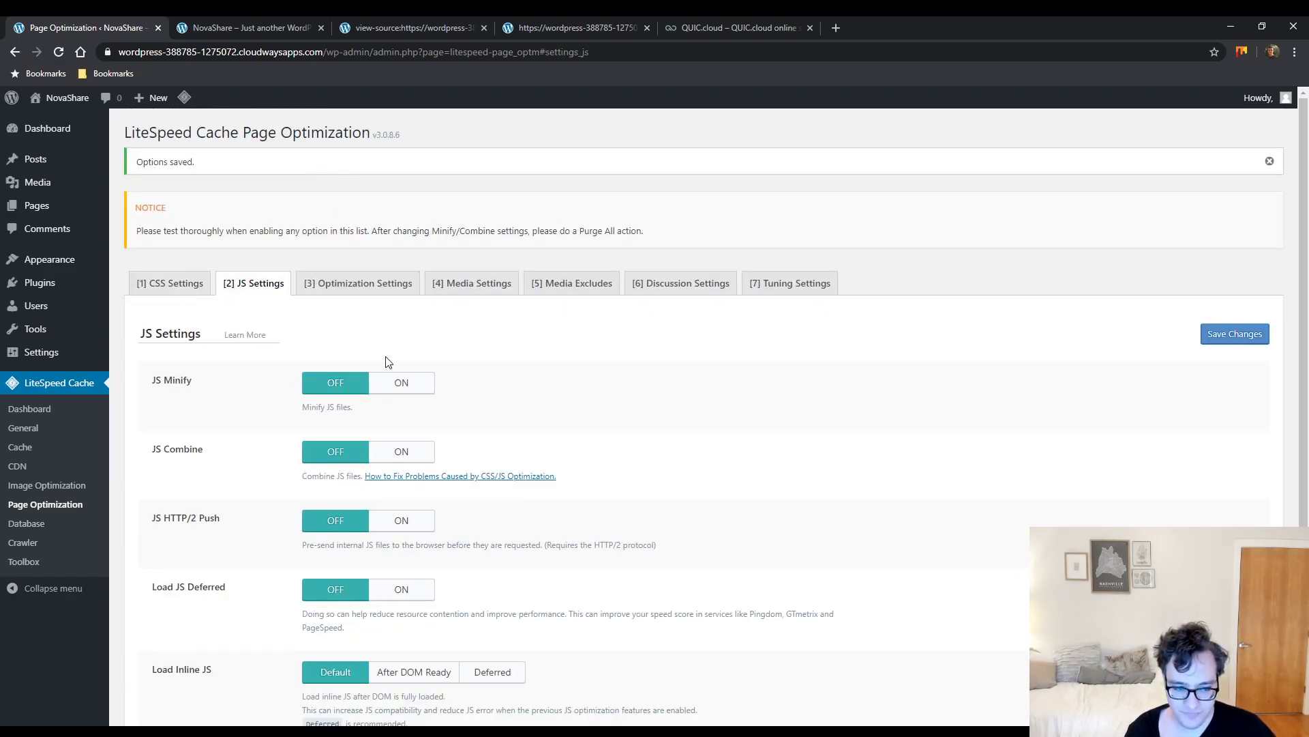
{"action": "left_click", "coordinate": [409, 386]}
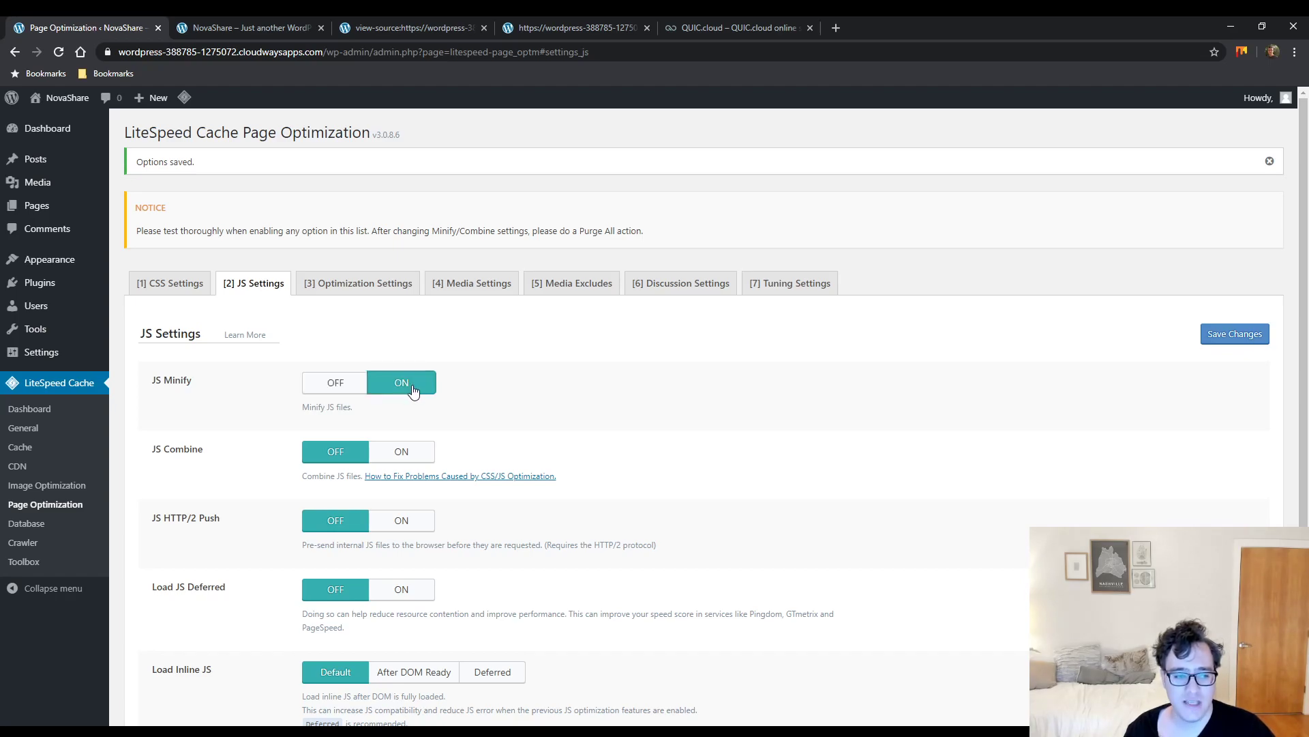
{"action": "left_click", "coordinate": [417, 449]}
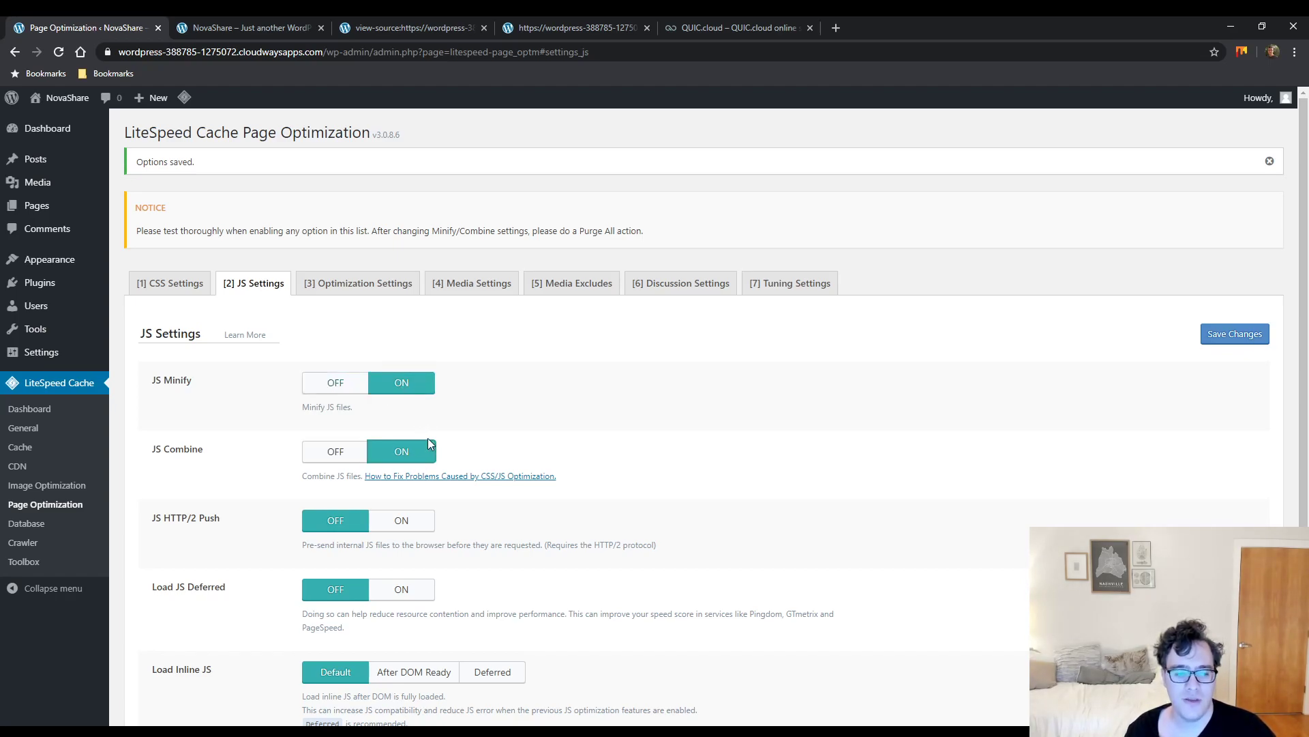
{"action": "scroll", "coordinate": [428, 438], "scroll_direction": "down", "scroll_amount": 2}
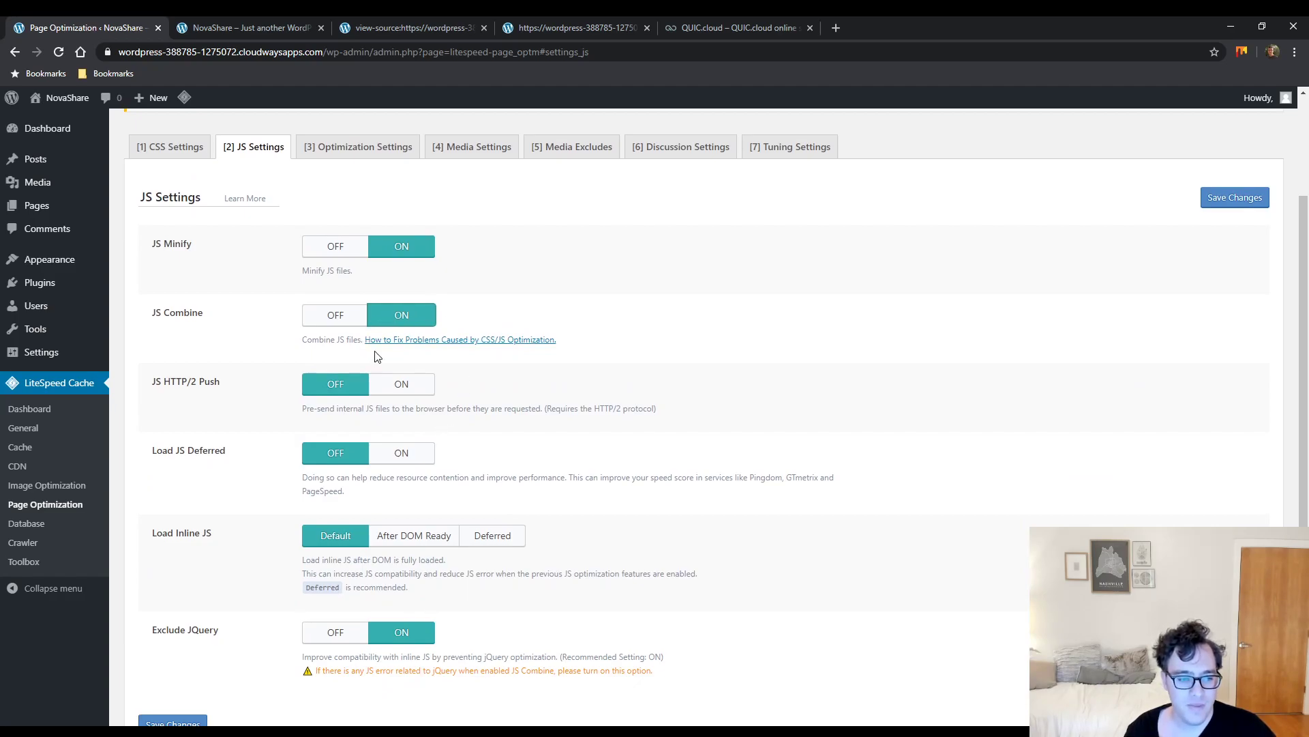
{"action": "scroll", "coordinate": [387, 369], "scroll_direction": "down", "scroll_amount": 1}
{"action": "left_click", "coordinate": [412, 322]}
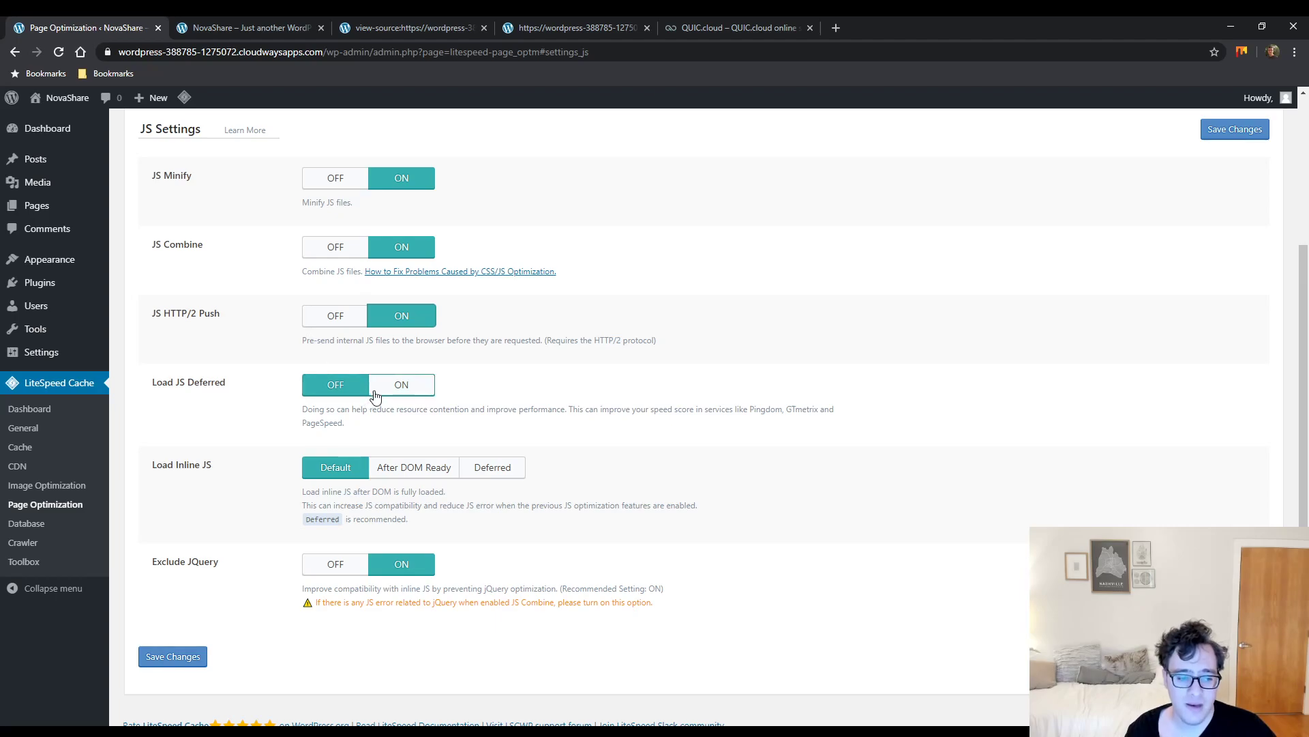
{"action": "left_click", "coordinate": [409, 383]}
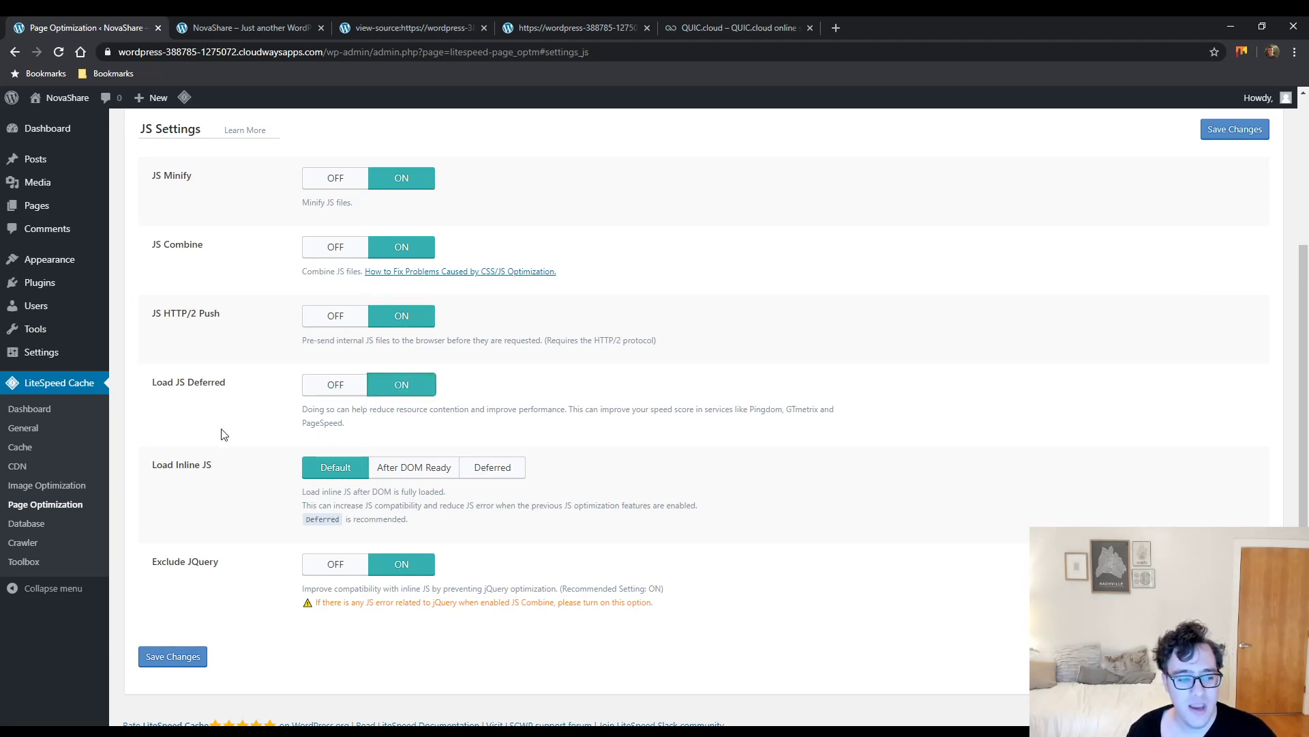
Set Load Inline JS to Deferred and save the JS settings
{"action": "left_click_drag", "start_coordinate": [215, 468], "coordinate": [152, 466]}
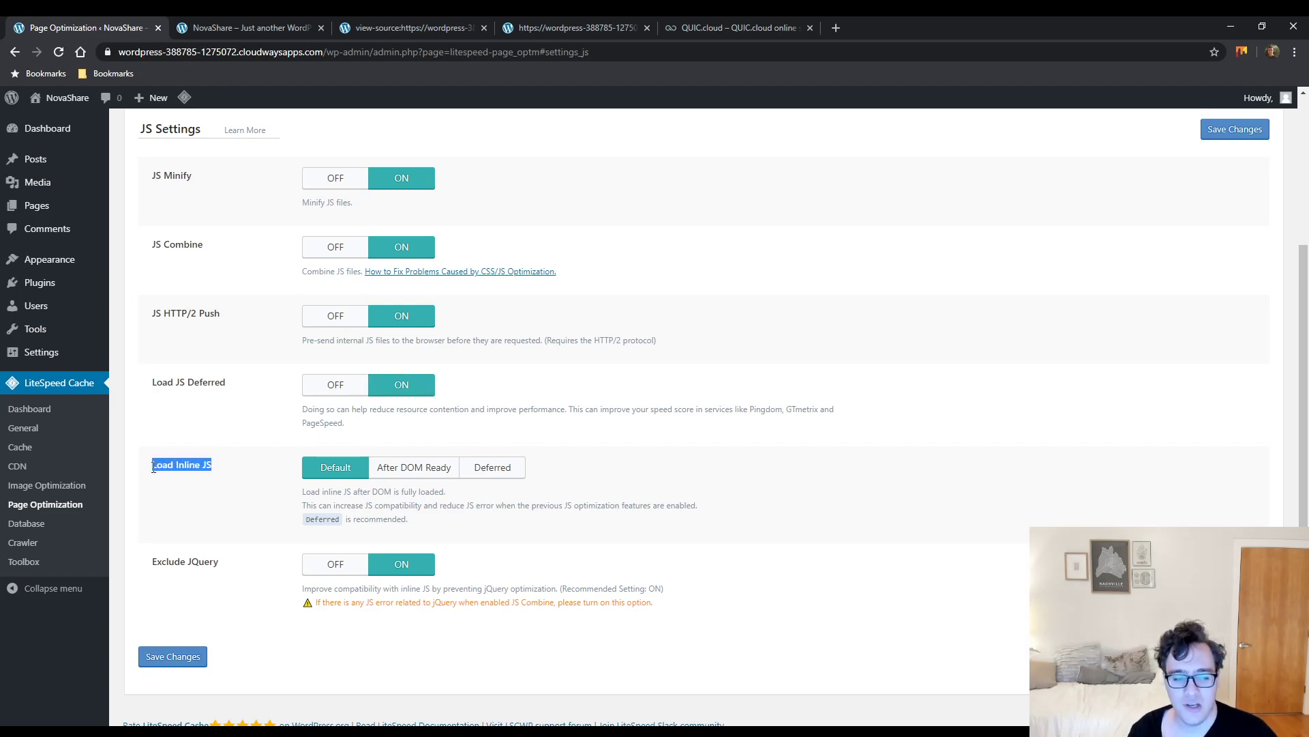
{"action": "left_click_drag", "start_coordinate": [302, 497], "coordinate": [465, 500]}
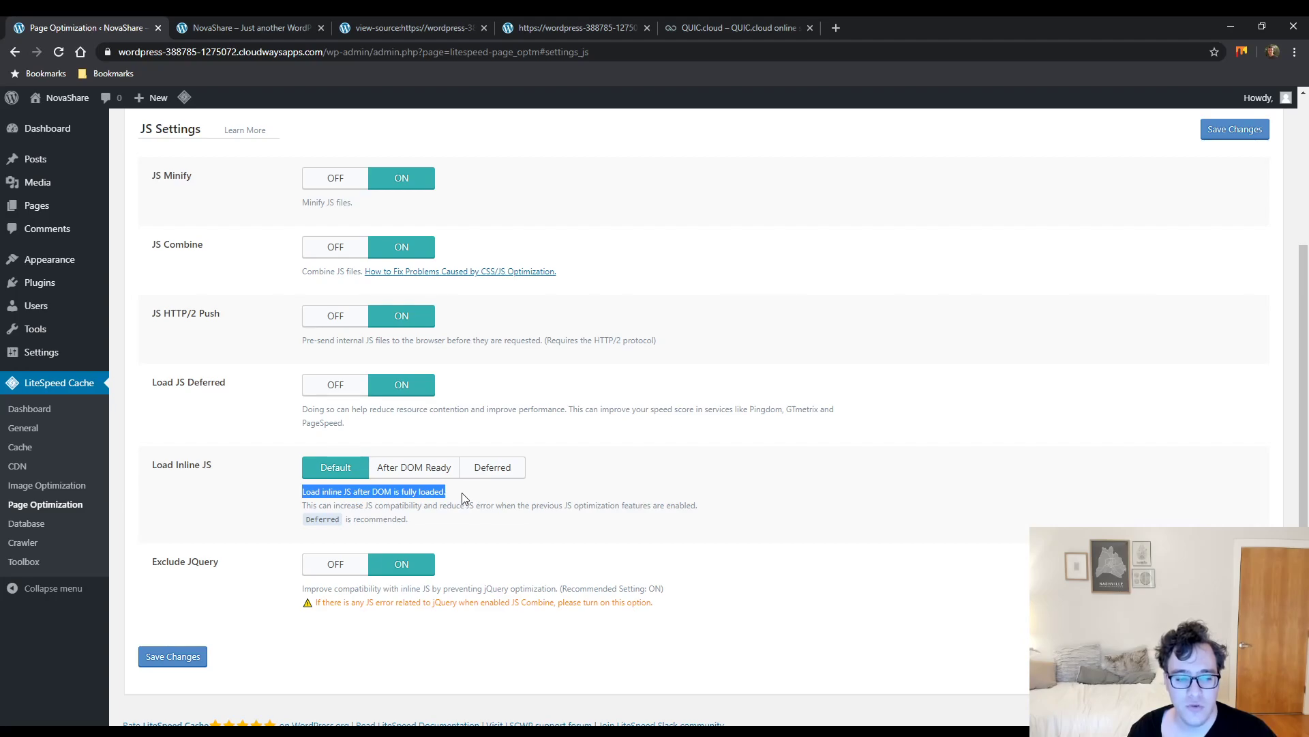
{"action": "left_click_drag", "start_coordinate": [305, 506], "coordinate": [382, 519]}
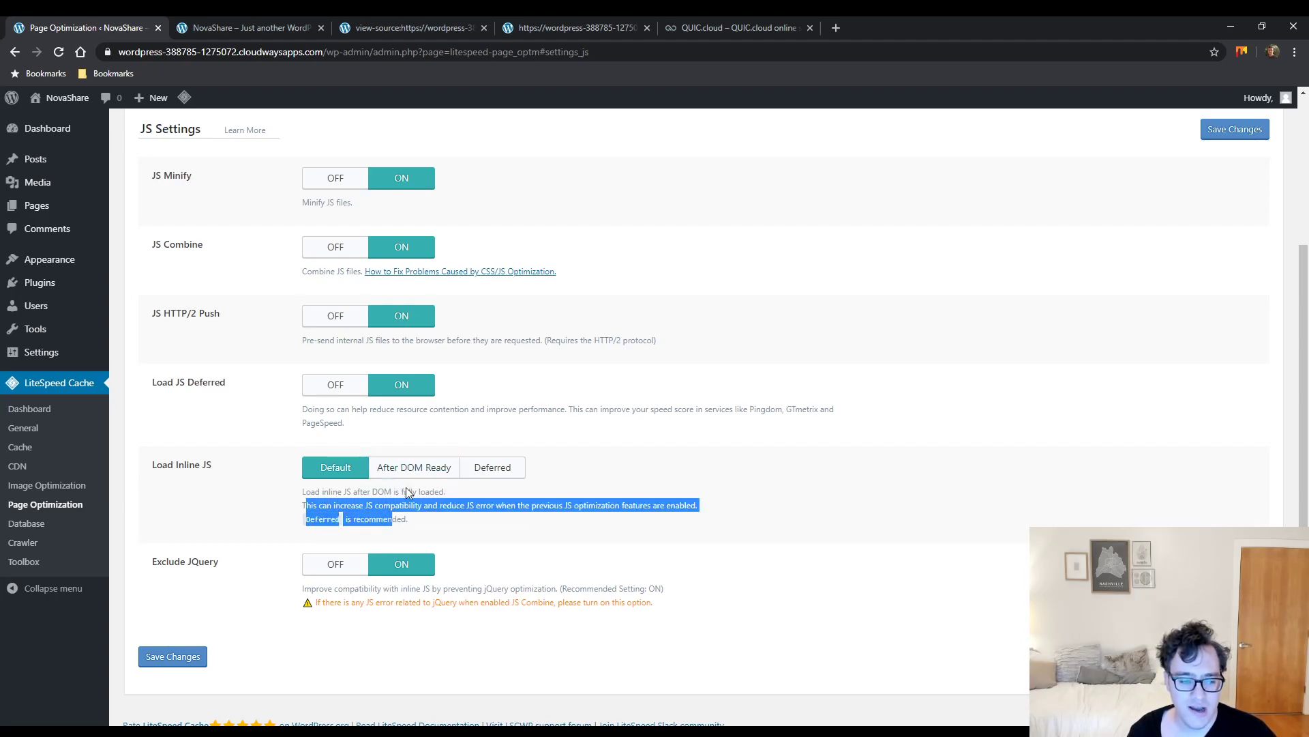
{"action": "left_click_drag", "start_coordinate": [293, 508], "coordinate": [435, 523]}
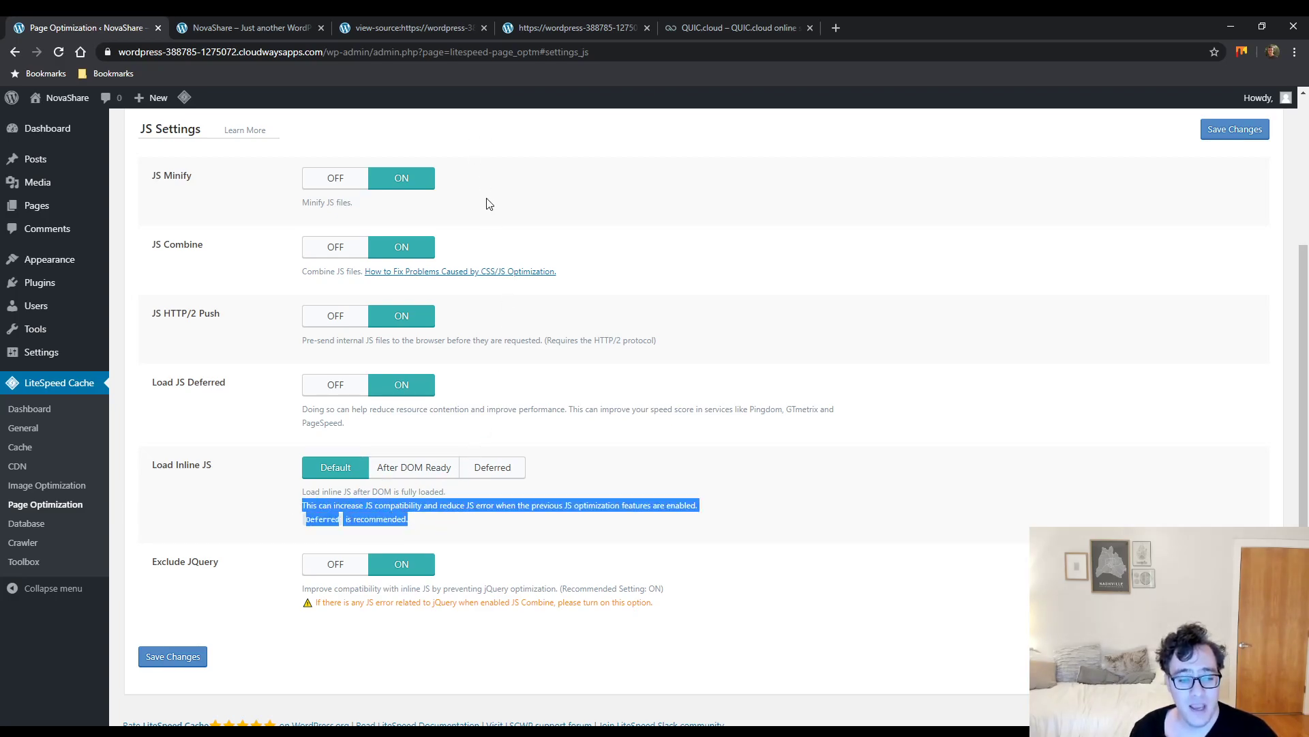
{"action": "left_click", "coordinate": [496, 471]}
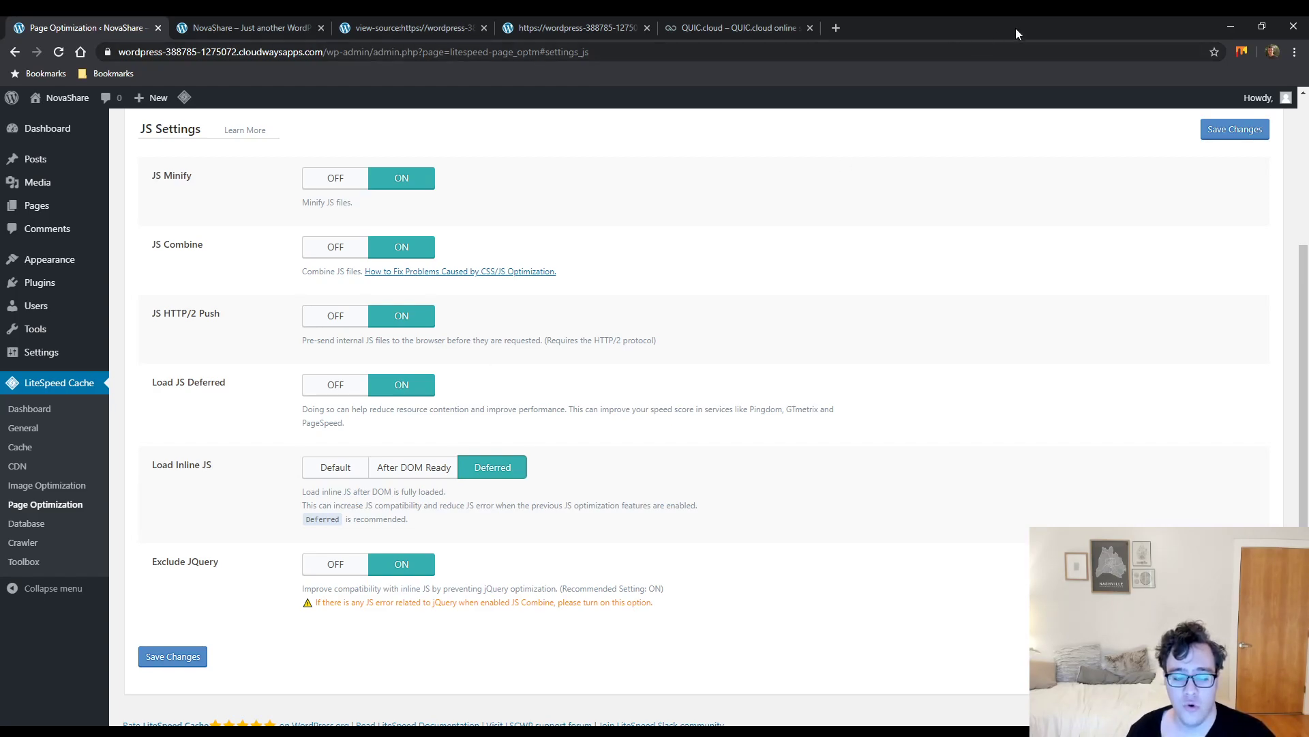
{"action": "left_click", "coordinate": [1240, 135]}
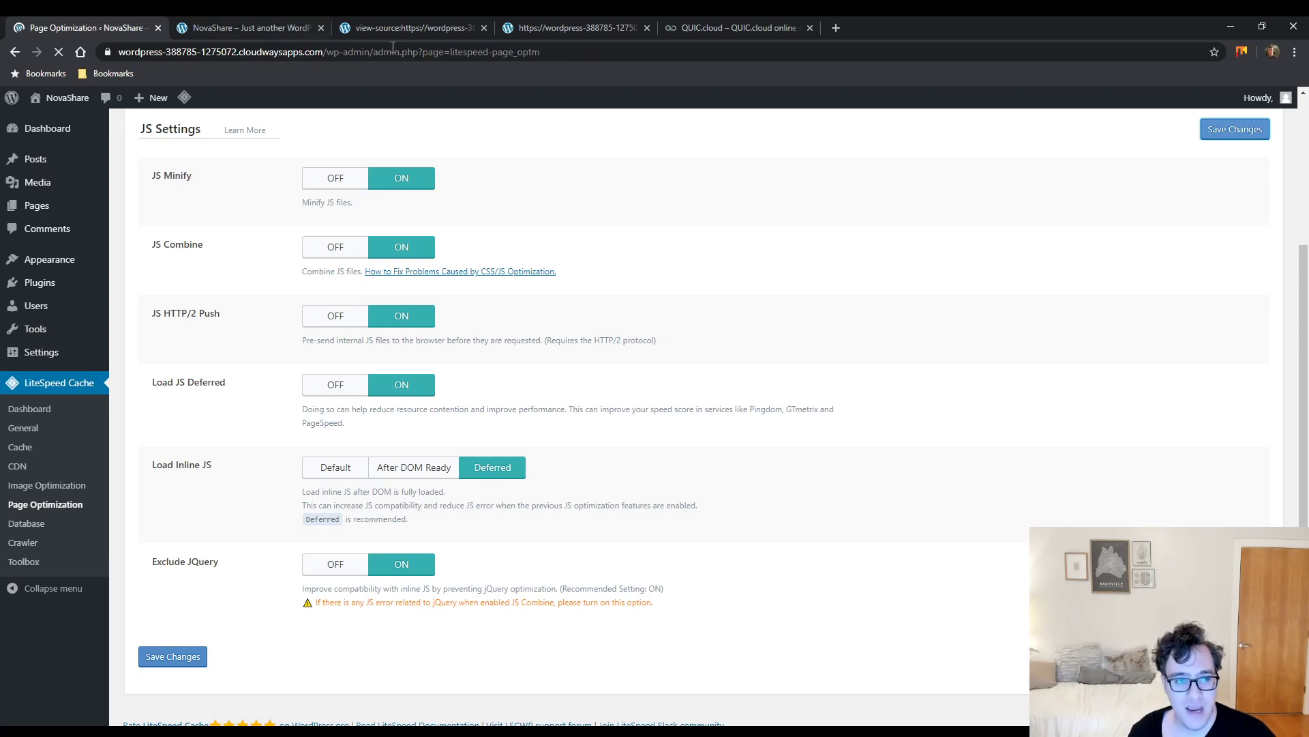
Reload the homepage source and examine the inline and combined script tags from the head down to the footer
{"action": "left_click", "coordinate": [385, 28]}
{"action": "key", "text": "ctrl+r"}
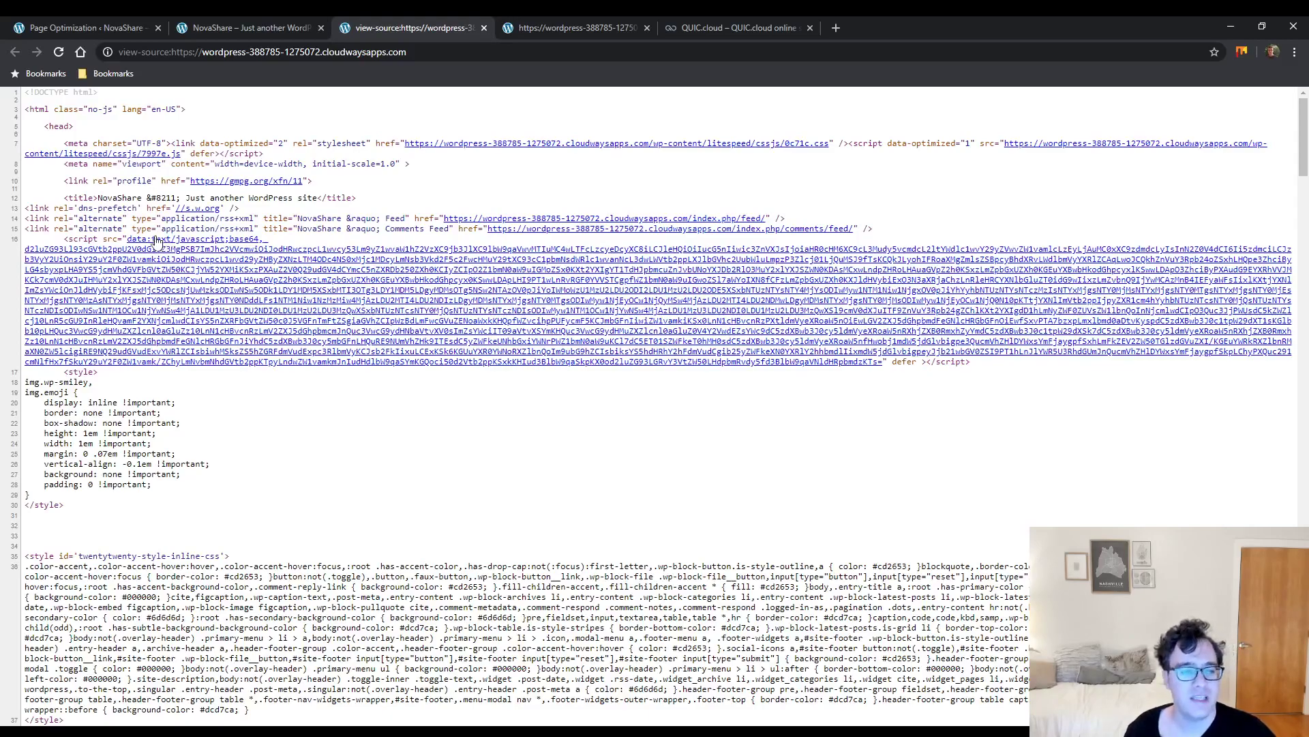
{"action": "double_click", "coordinate": [109, 239]}
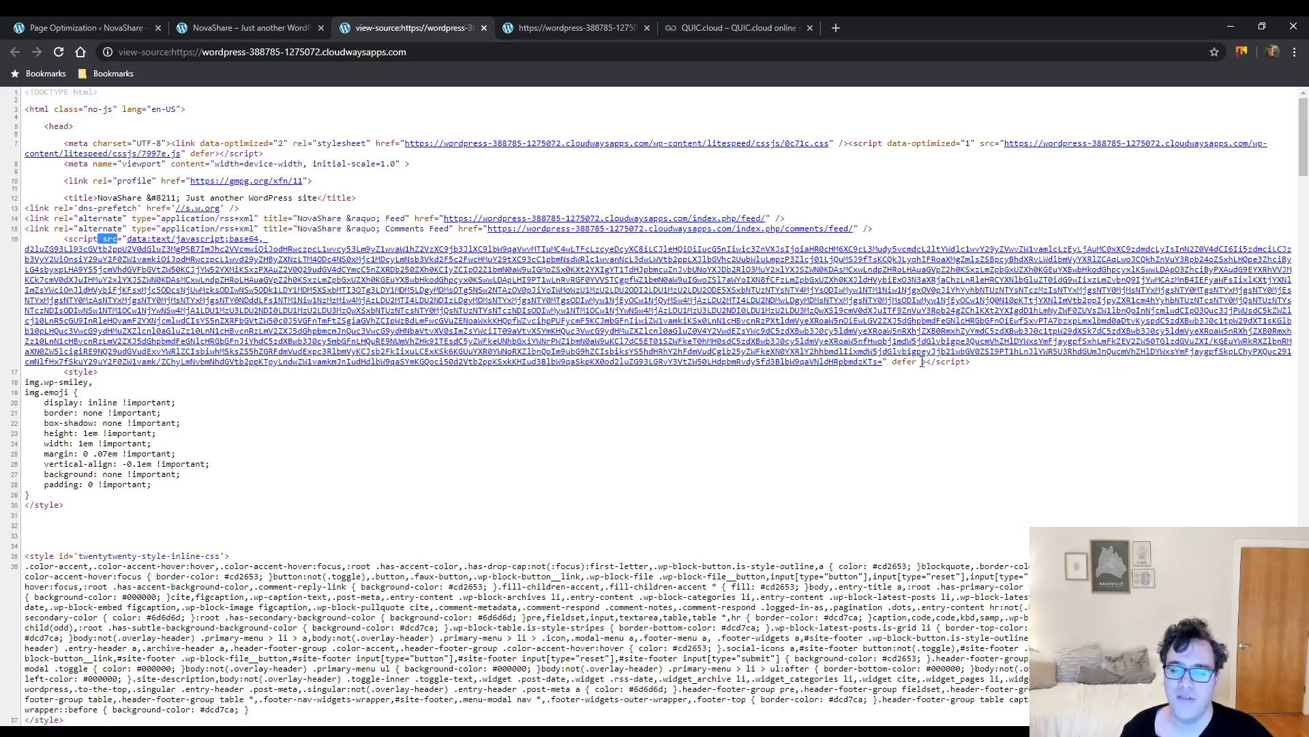
{"action": "left_click_drag", "start_coordinate": [917, 362], "coordinate": [897, 368]}
{"action": "double_click", "coordinate": [905, 362]}
{"action": "left_click", "coordinate": [990, 429]}
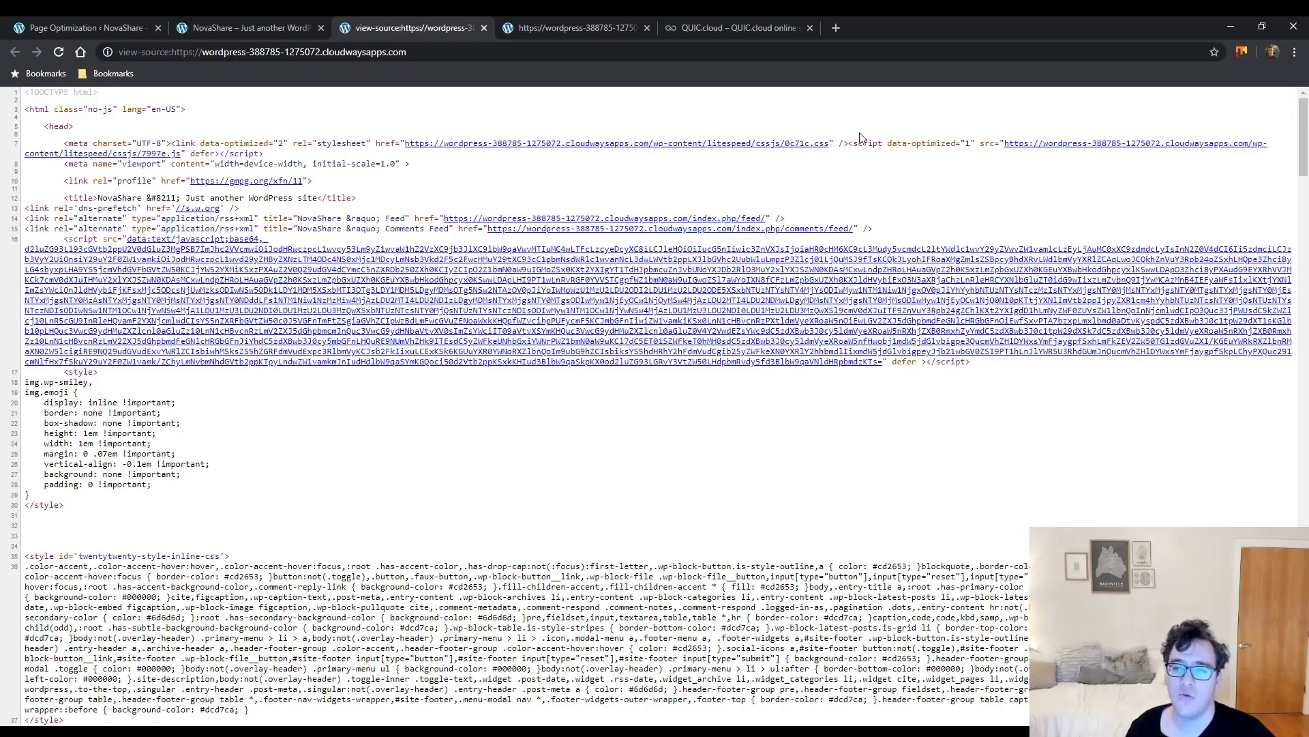
{"action": "left_click_drag", "start_coordinate": [848, 144], "coordinate": [862, 166]}
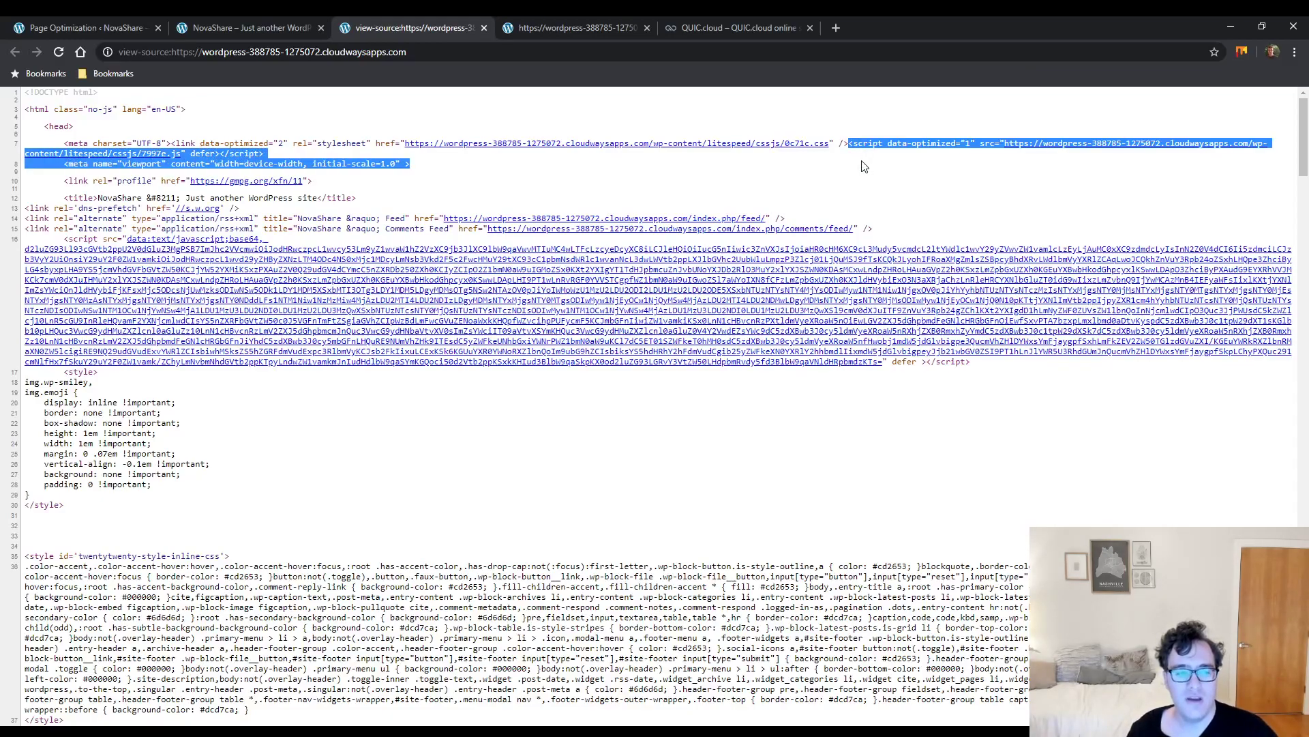
{"action": "left_click", "coordinate": [864, 170]}
{"action": "scroll", "coordinate": [817, 273], "scroll_direction": "down", "scroll_amount": 20}
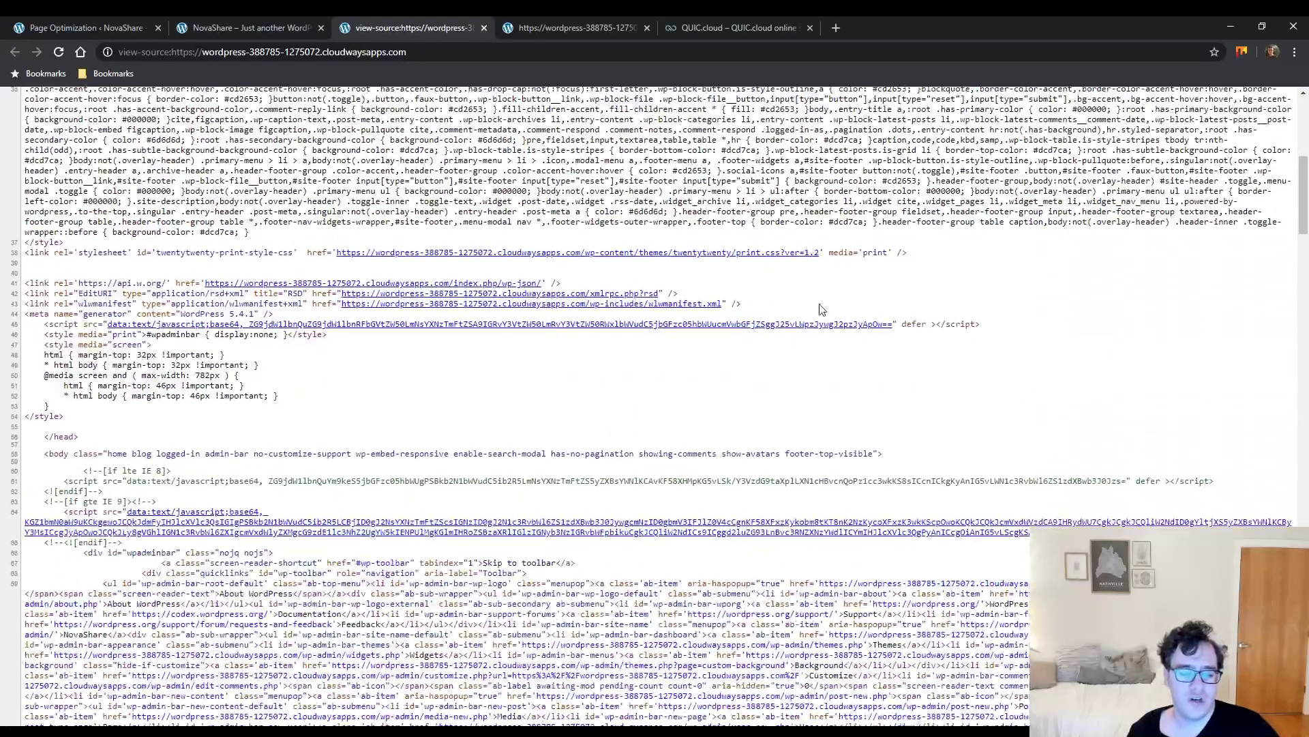
{"action": "scroll", "coordinate": [803, 463], "scroll_direction": "down", "scroll_amount": 15}
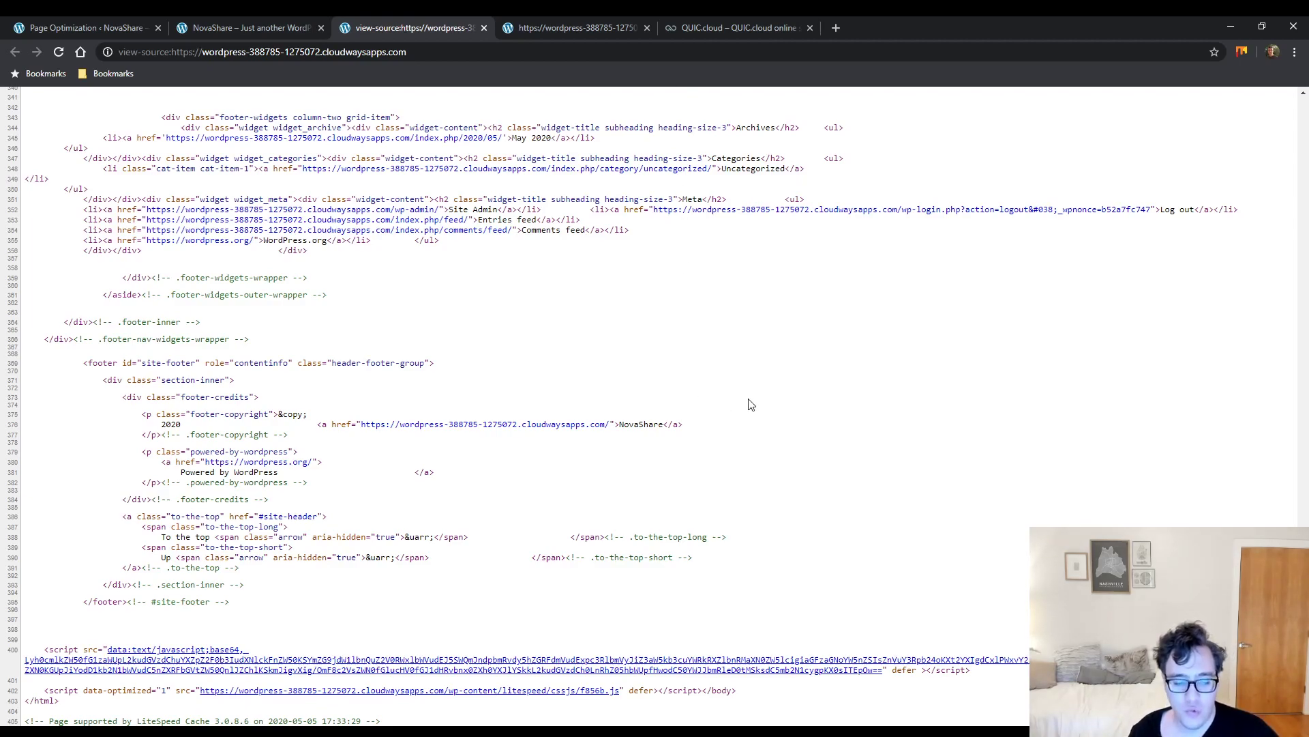
Review the saved JS settings, reload the homepage and inspect the browser's developer console for script errors
{"action": "left_click", "coordinate": [111, 29]}
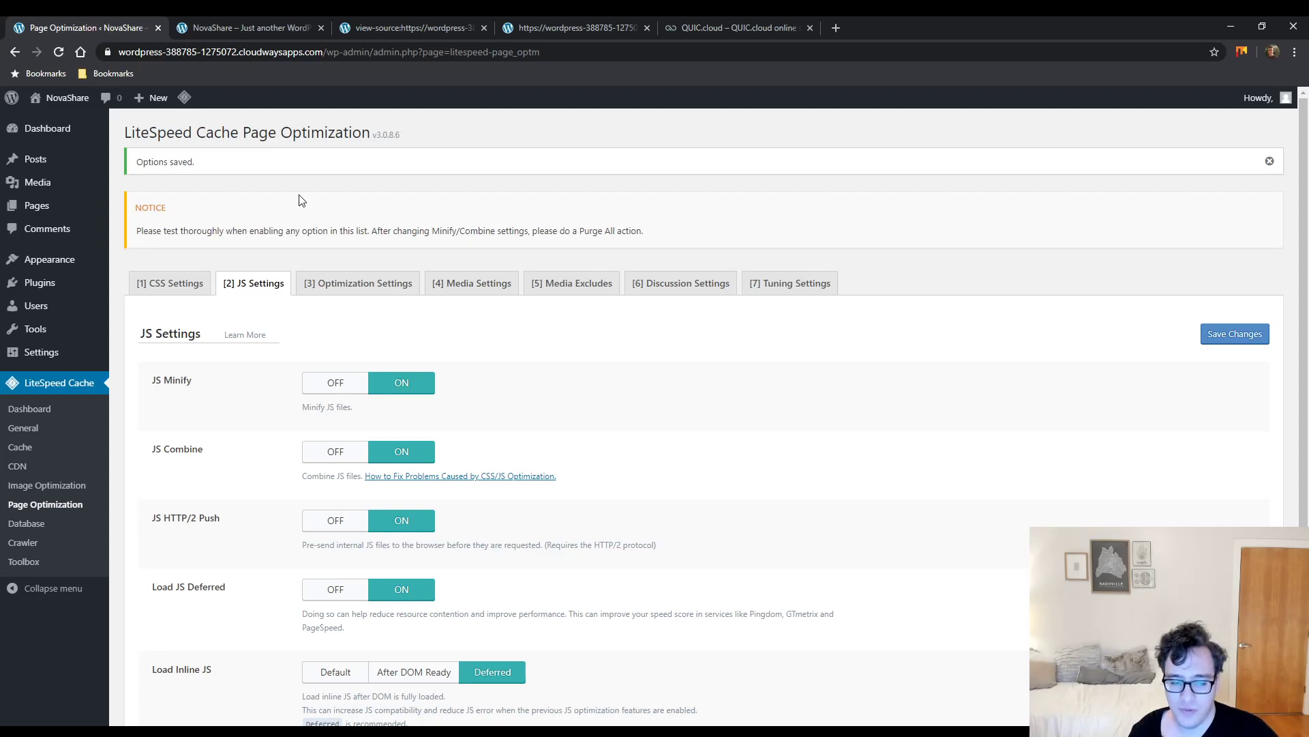
{"action": "scroll", "coordinate": [372, 297], "scroll_direction": "down", "scroll_amount": 3}
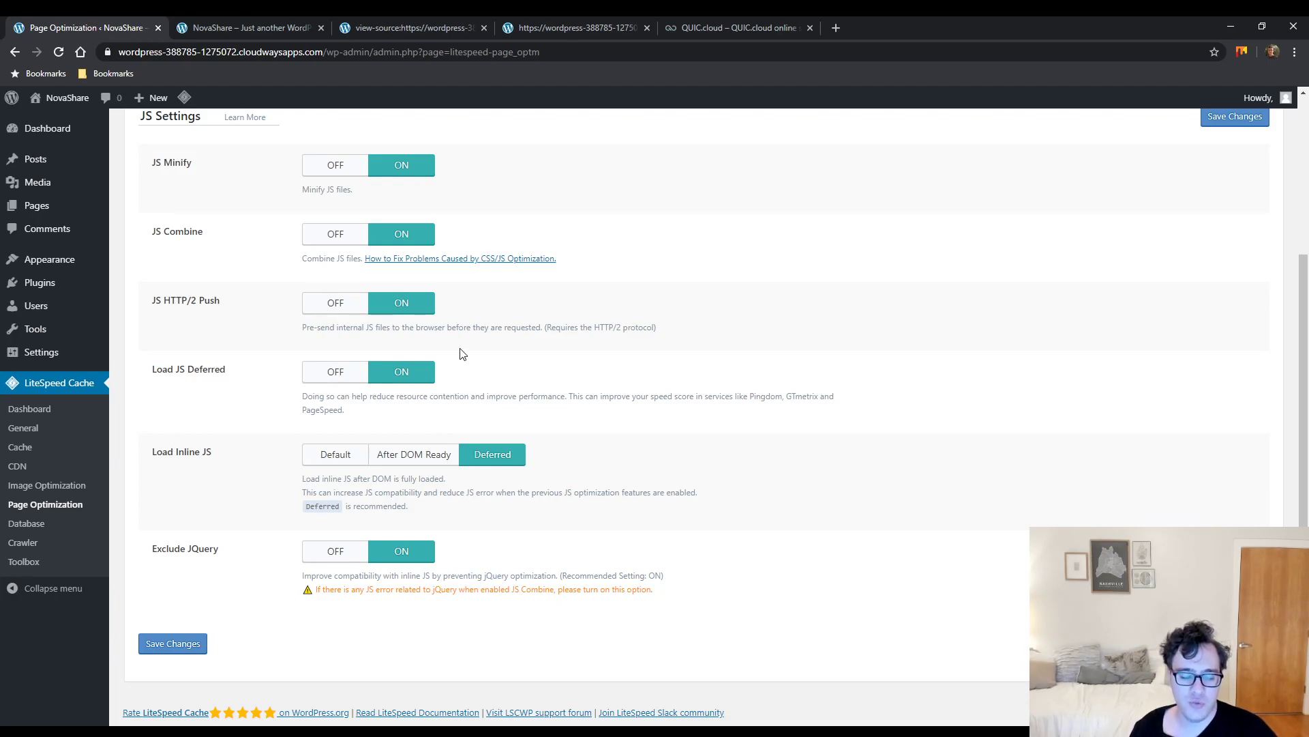
{"action": "left_click", "coordinate": [268, 31]}
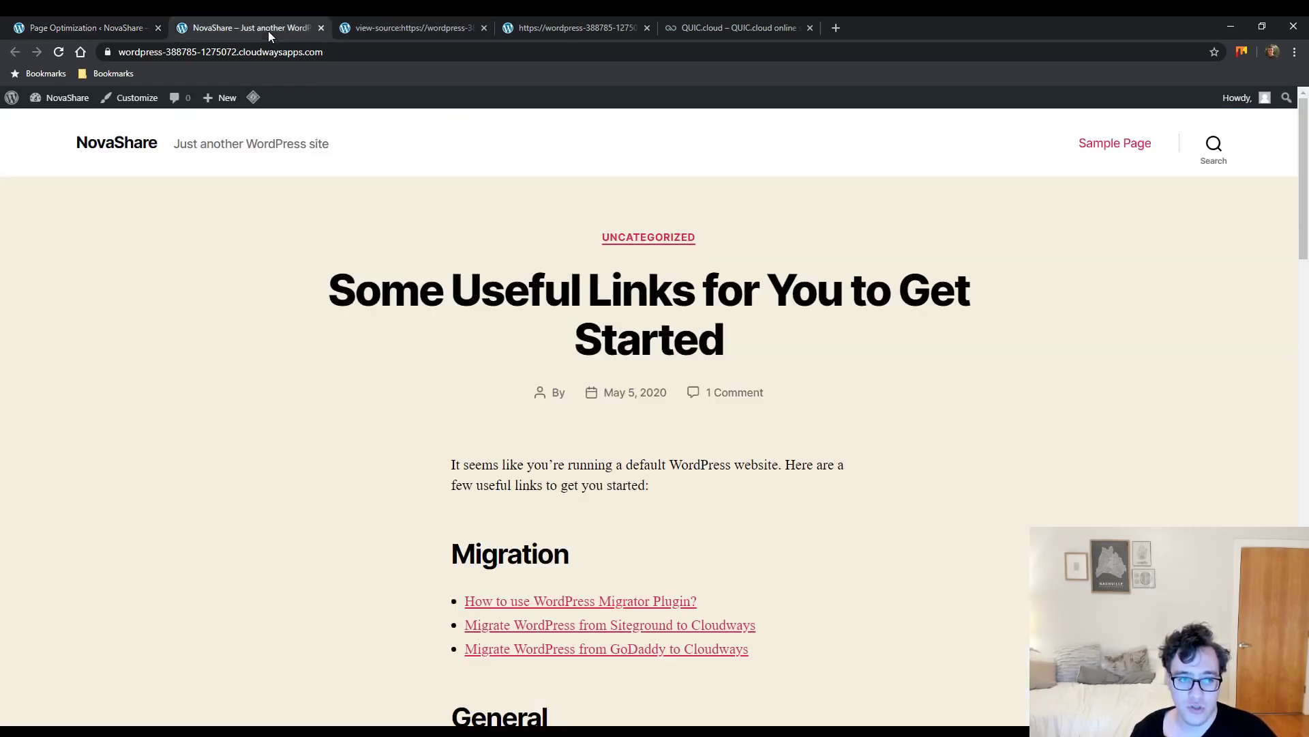
{"action": "left_click", "coordinate": [58, 55]}
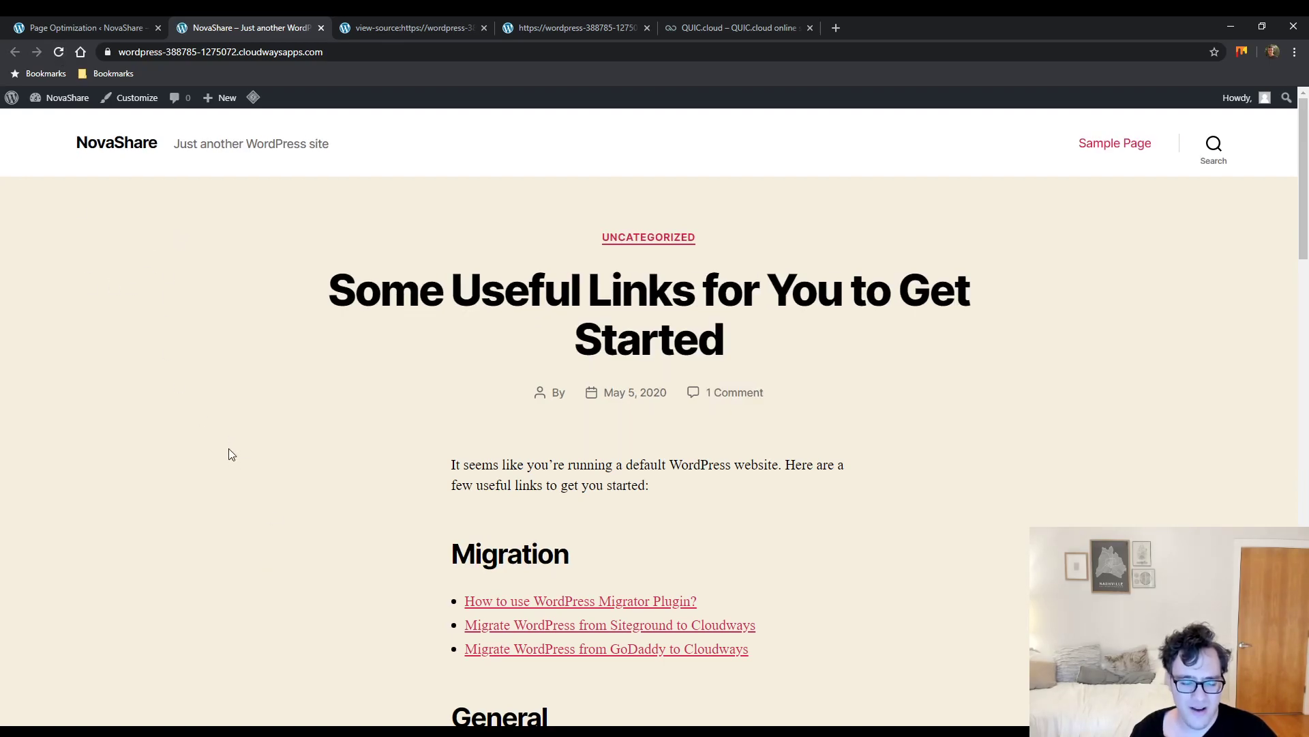
{"action": "key", "text": "ctrl+shift+i"}
{"action": "left_click", "coordinate": [29, 248]}
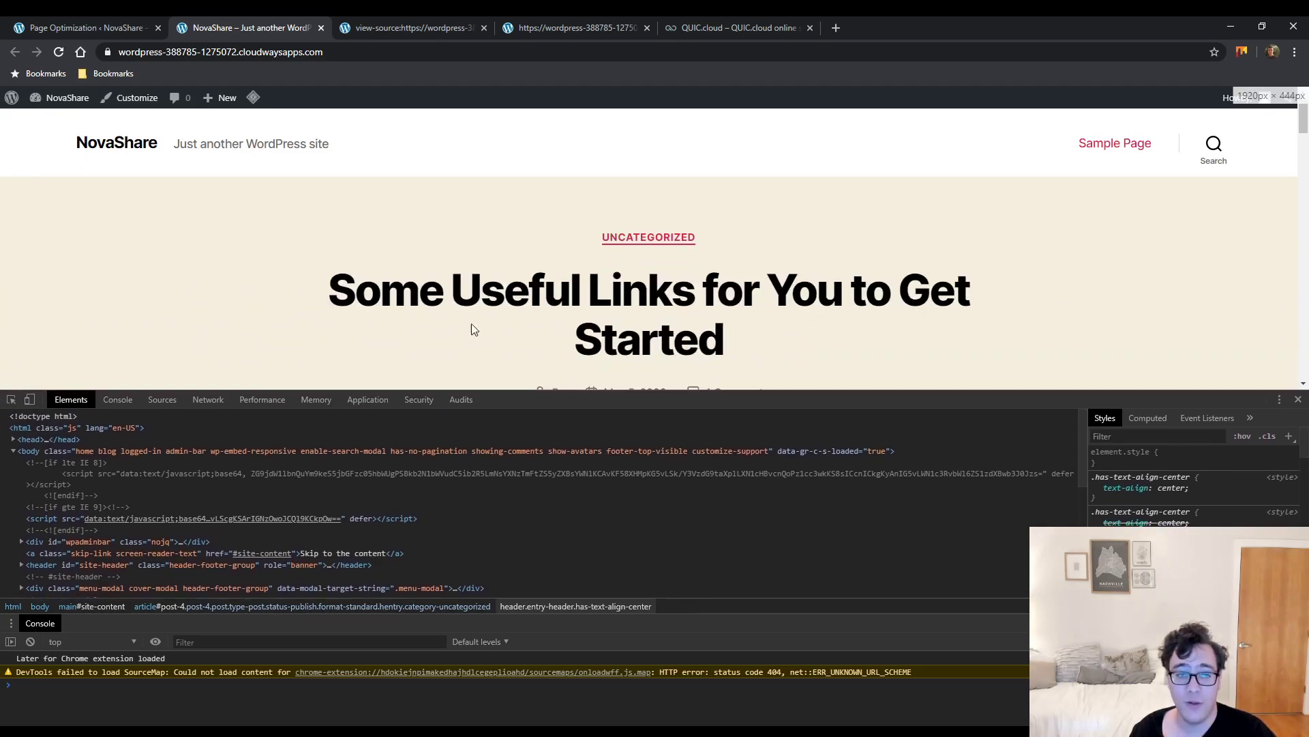
Review the Load Inline JS and Exclude JQuery options in the JS settings
{"action": "left_click", "coordinate": [109, 28]}
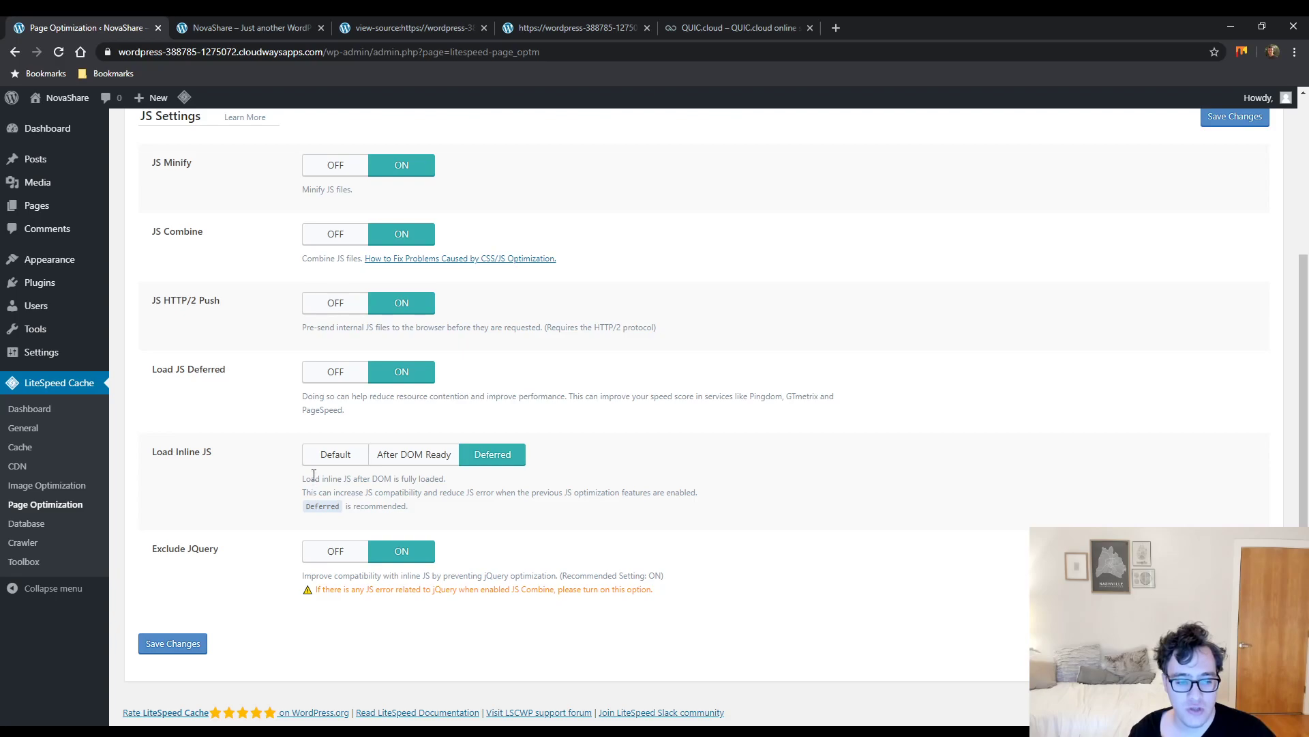
{"action": "left_click_drag", "start_coordinate": [213, 456], "coordinate": [151, 453]}
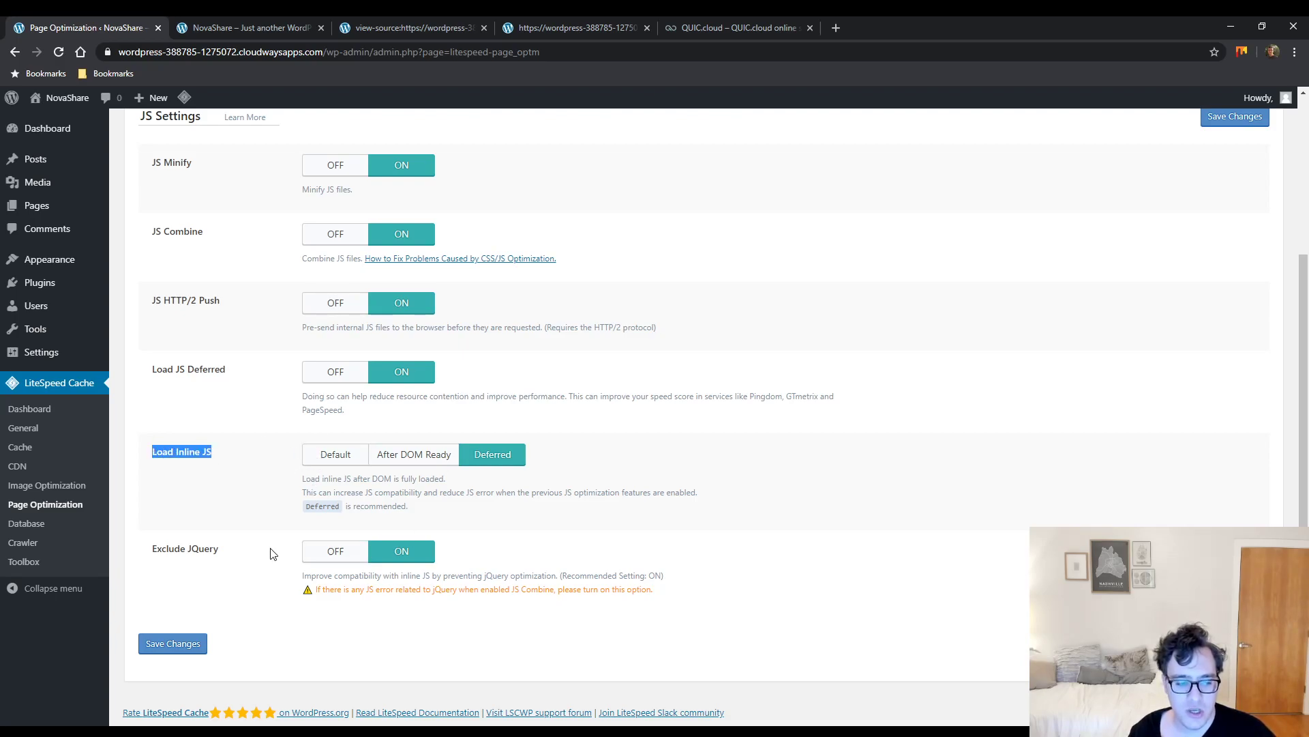
{"action": "left_click_drag", "start_coordinate": [242, 550], "coordinate": [186, 549]}
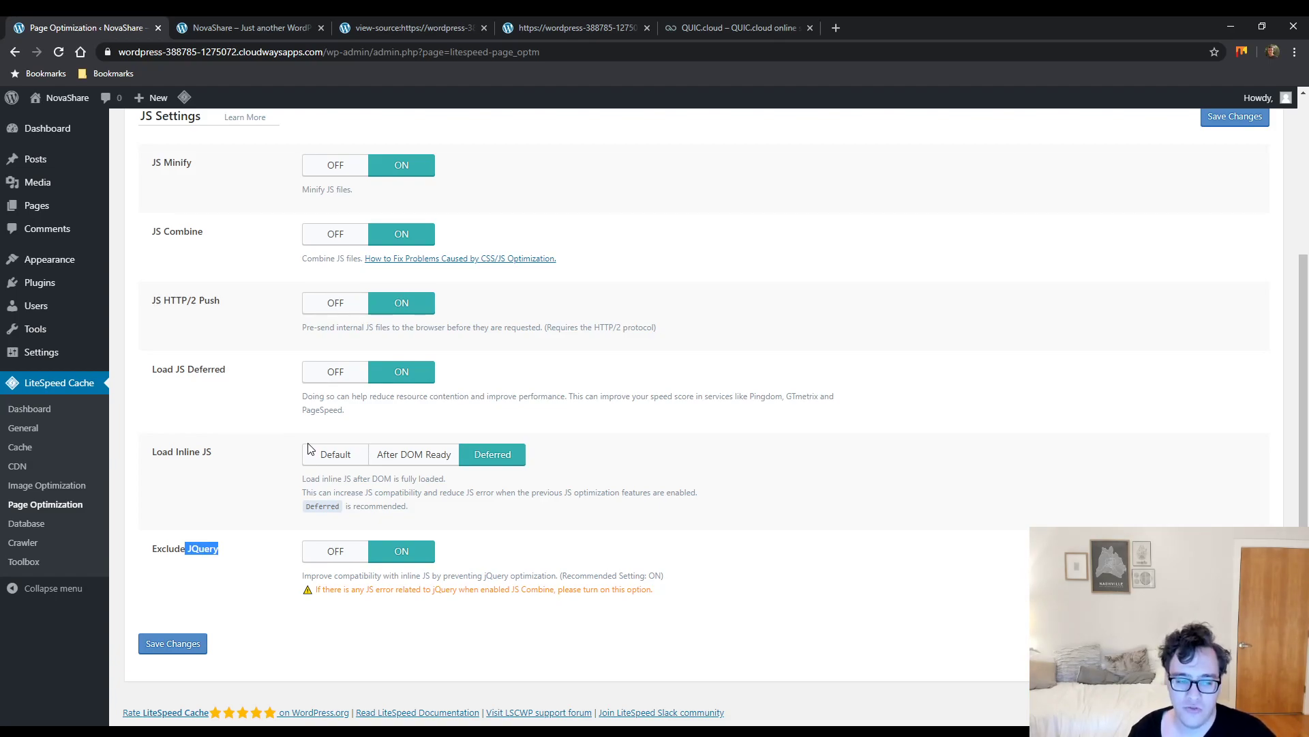
{"action": "left_click_drag", "start_coordinate": [214, 457], "coordinate": [160, 458]}
{"action": "left_click", "coordinate": [160, 458]}
{"action": "triple_click", "coordinate": [160, 459]}
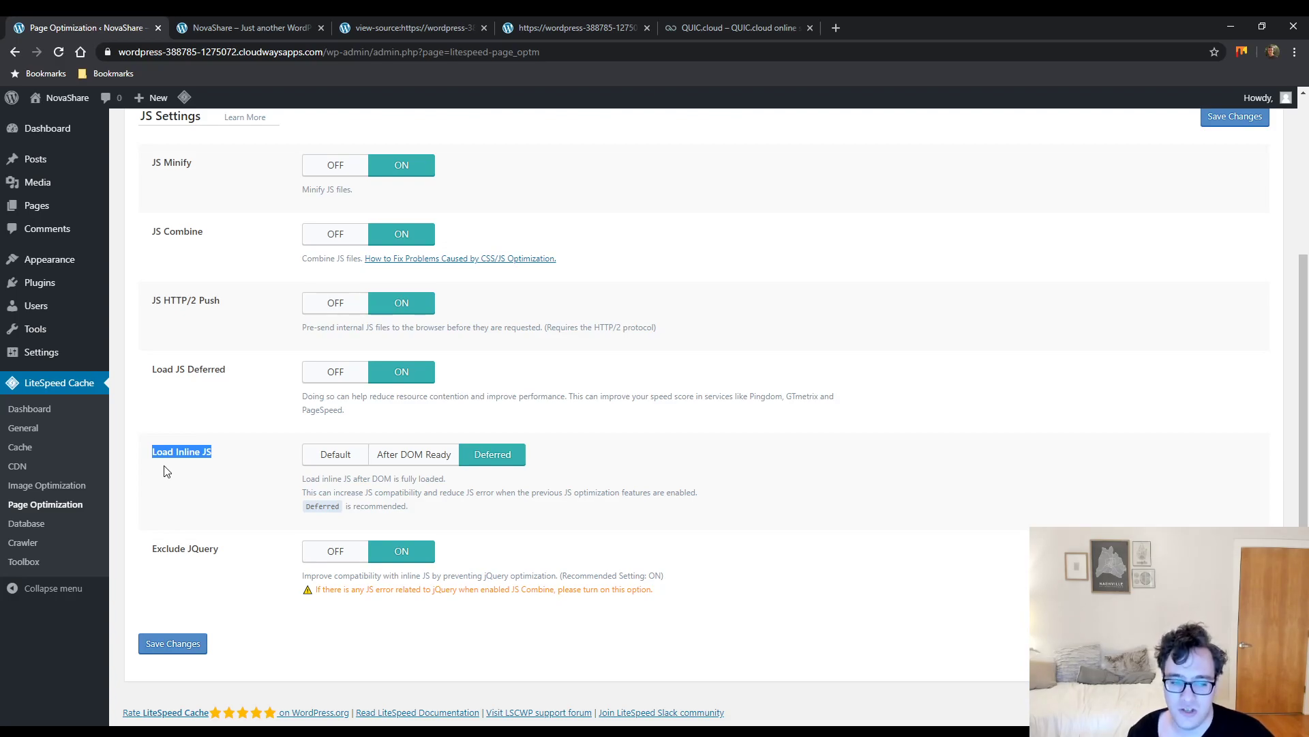
In the Optimization Settings, turn on HTML Minify and Inline CSS Minify and save the changes
{"action": "left_click", "coordinate": [395, 271]}
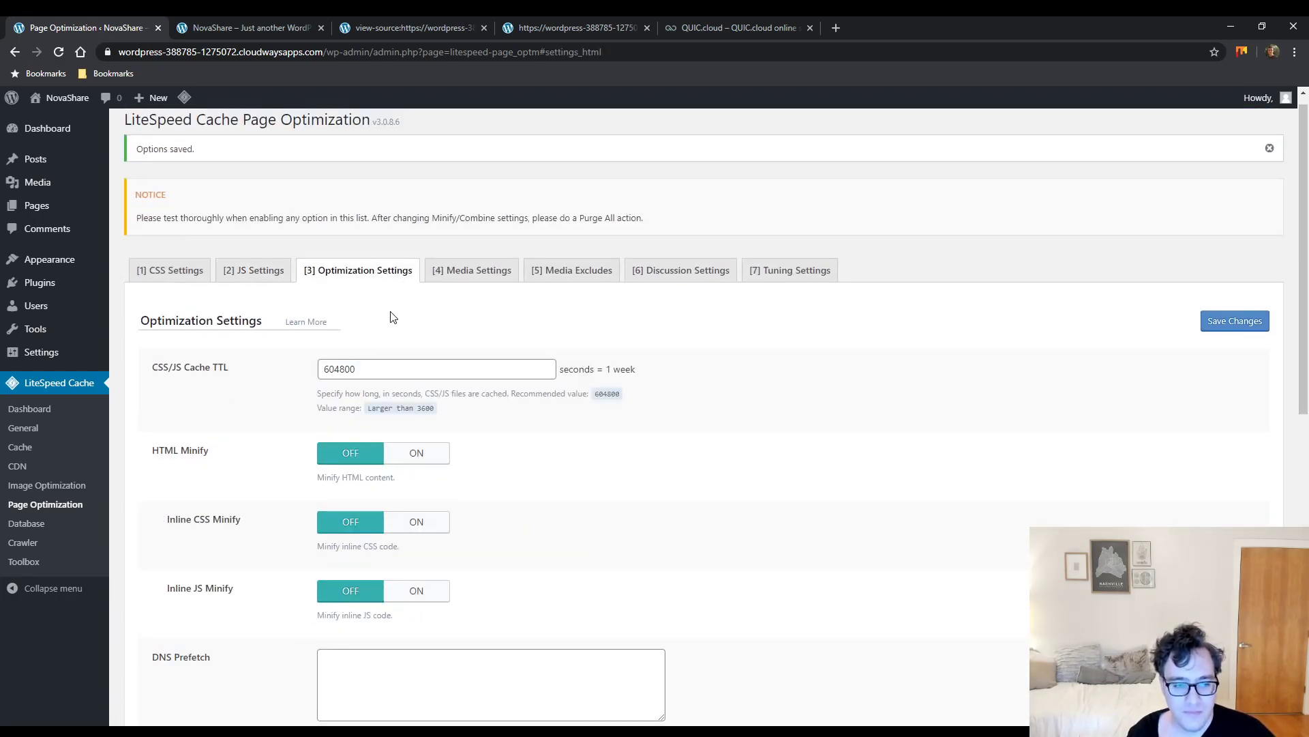
{"action": "scroll", "coordinate": [539, 419], "scroll_direction": "down", "scroll_amount": 8}
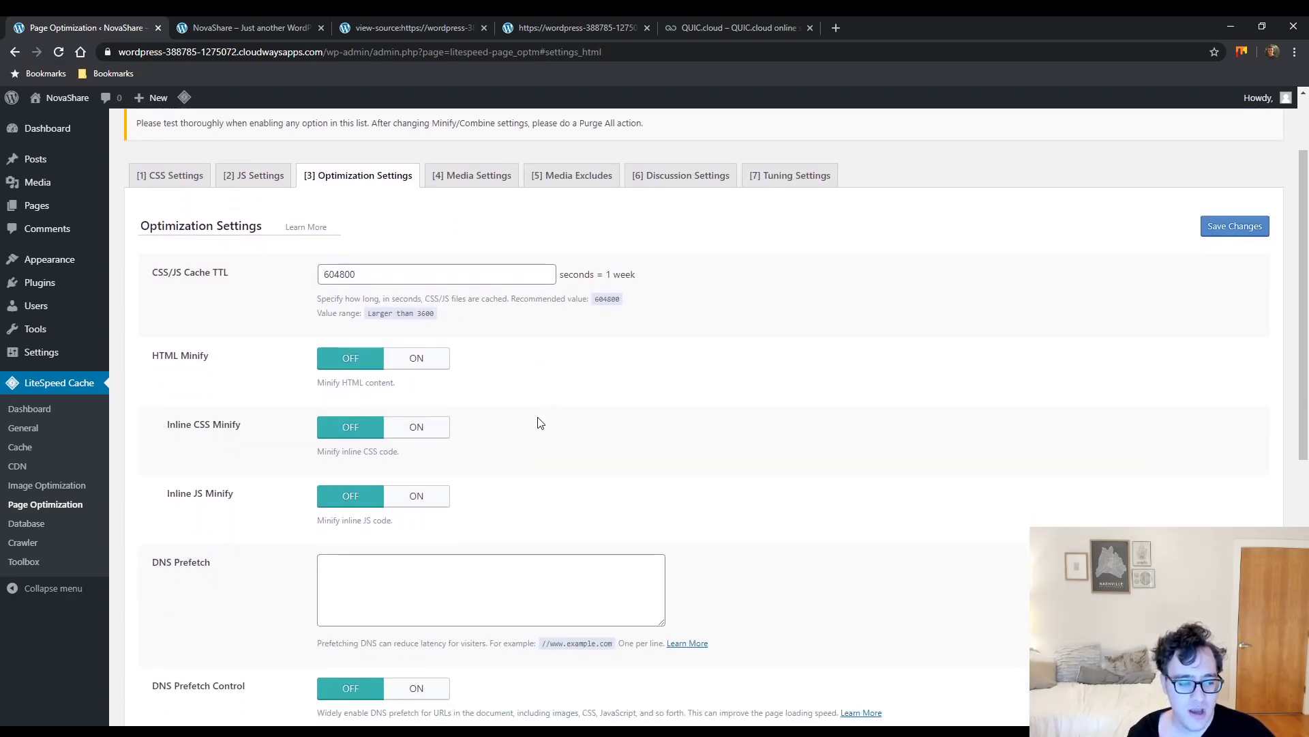
{"action": "scroll", "coordinate": [538, 420], "scroll_direction": "up", "scroll_amount": 8}
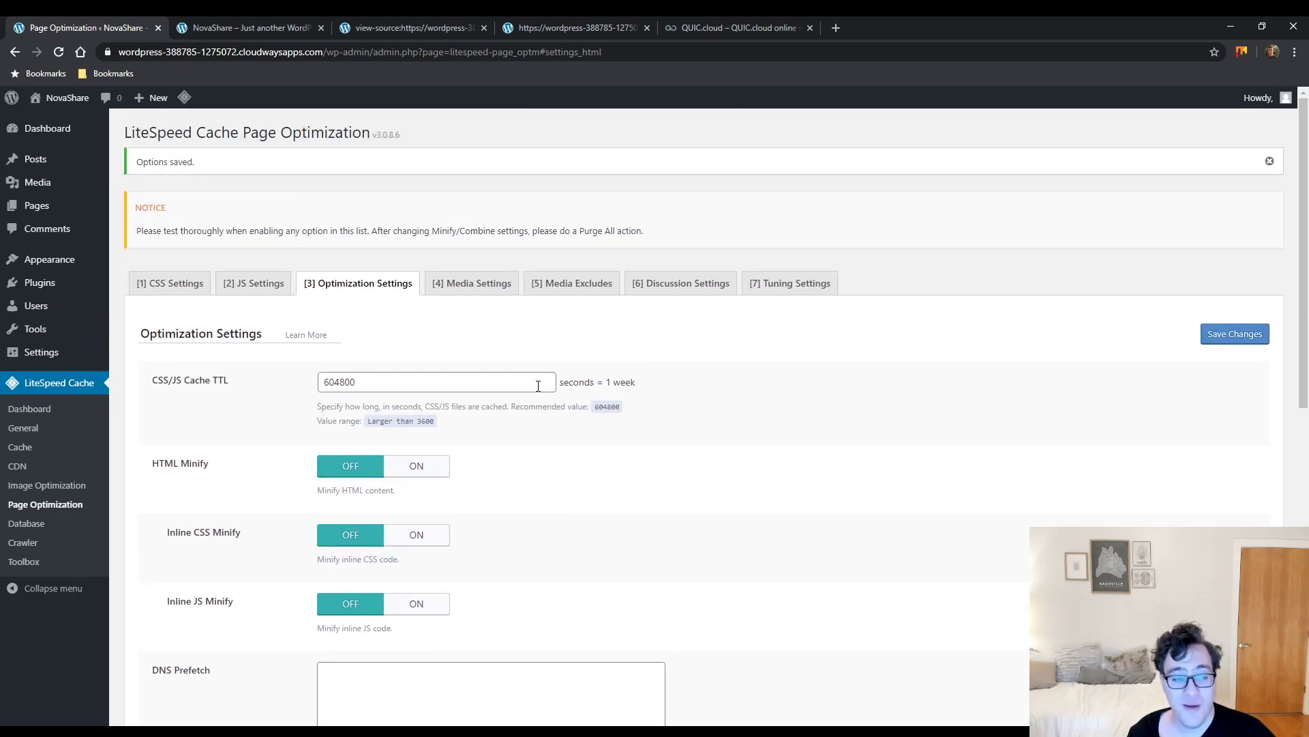
{"action": "double_click", "coordinate": [483, 384]}
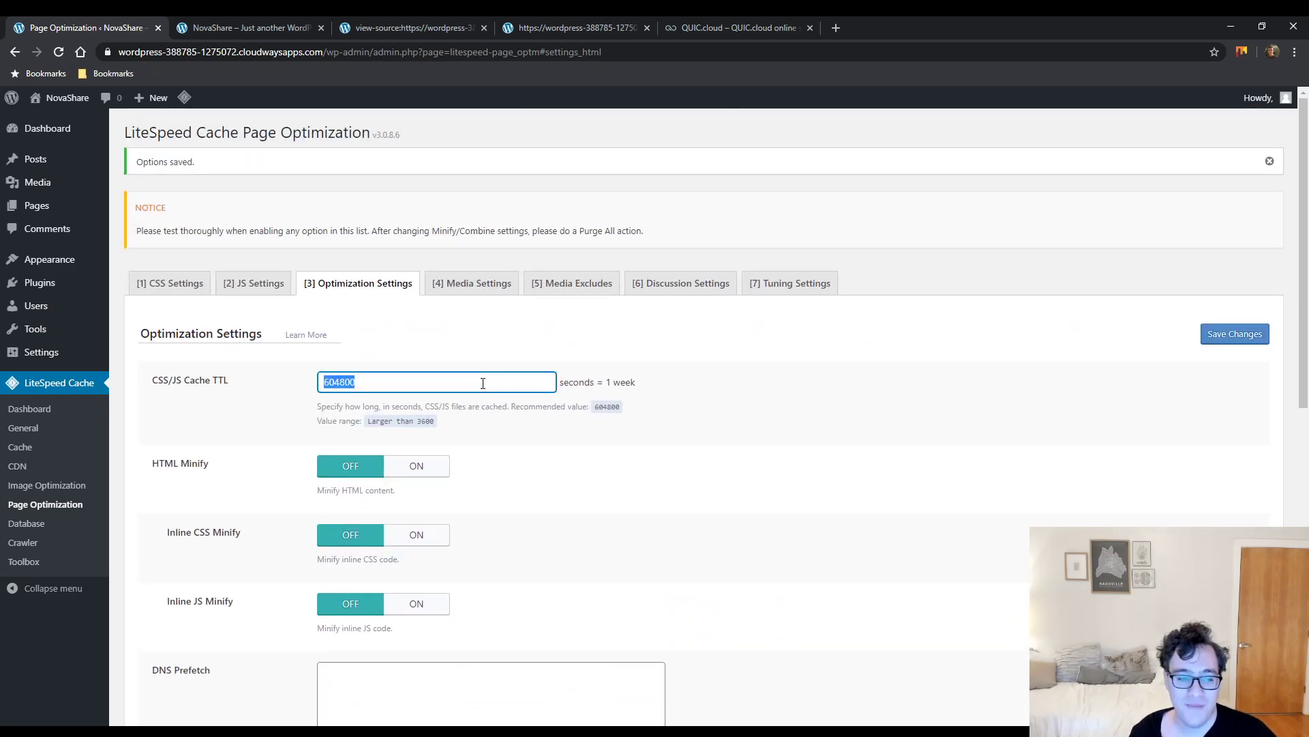
{"action": "left_click_drag", "start_coordinate": [238, 398], "coordinate": [173, 399]}
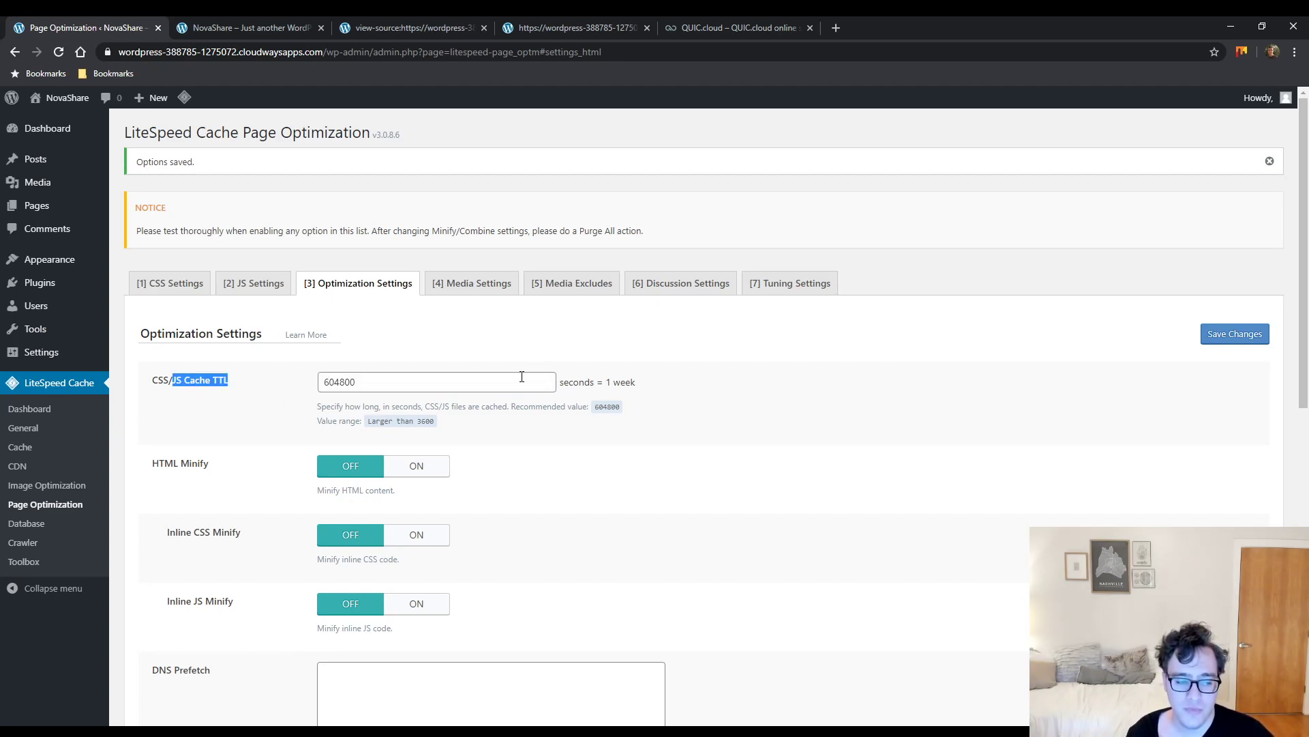
{"action": "left_click", "coordinate": [418, 464]}
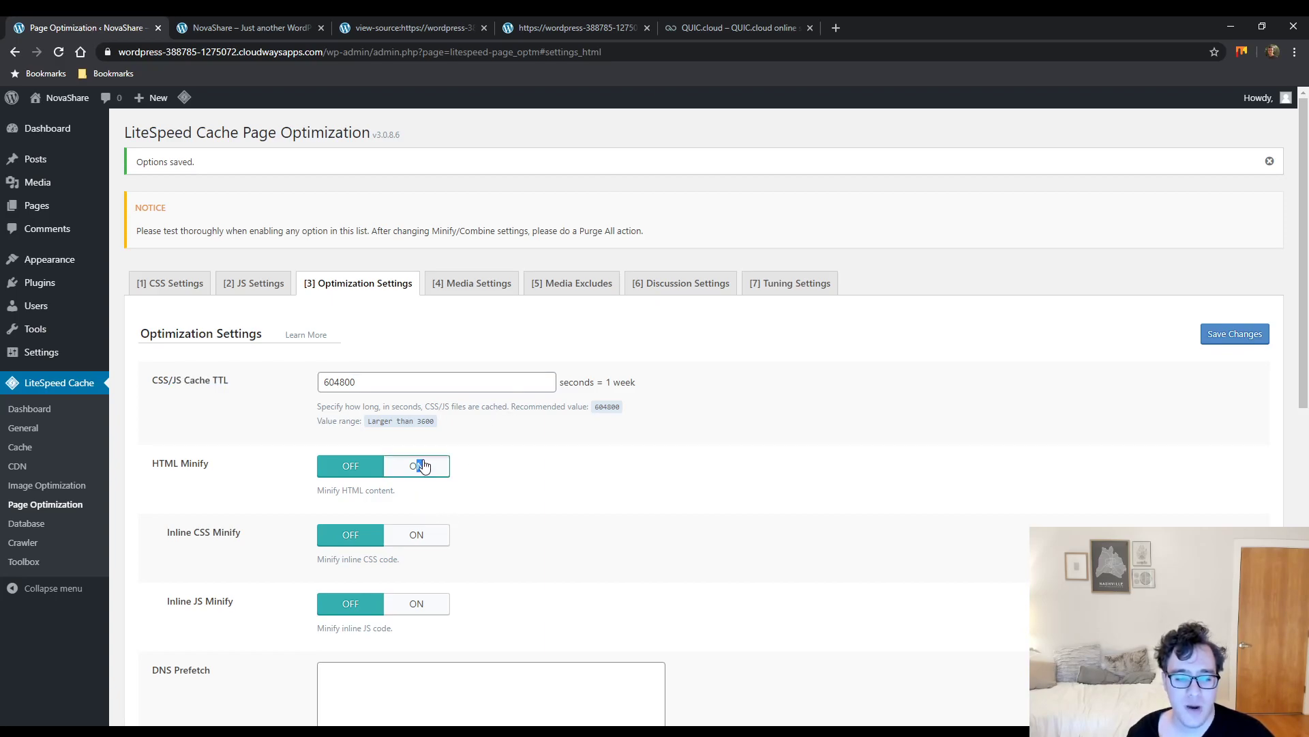
{"action": "scroll", "coordinate": [428, 486], "scroll_direction": "down", "scroll_amount": 1}
{"action": "scroll", "coordinate": [448, 439], "scroll_direction": "down", "scroll_amount": 3}
{"action": "left_click_drag", "start_coordinate": [248, 336], "coordinate": [176, 334]}
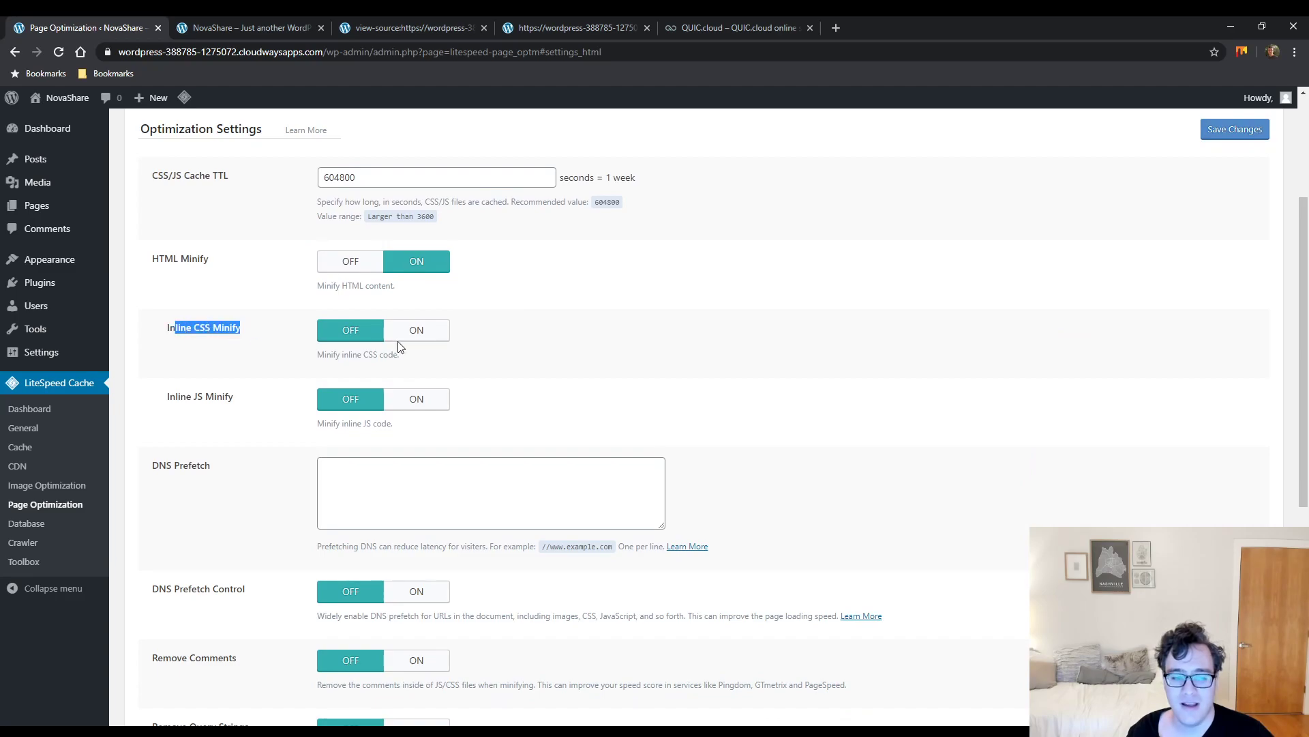
{"action": "left_click", "coordinate": [413, 332]}
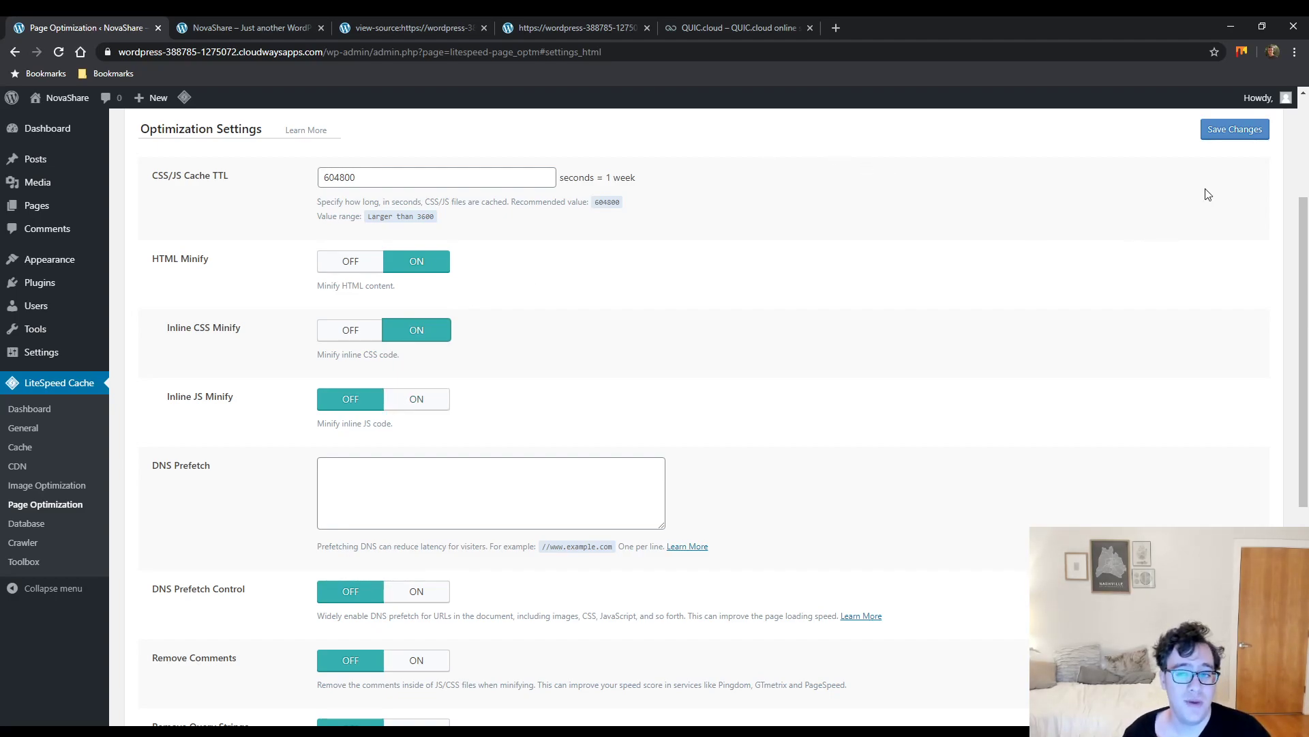
{"action": "left_click", "coordinate": [1236, 130]}
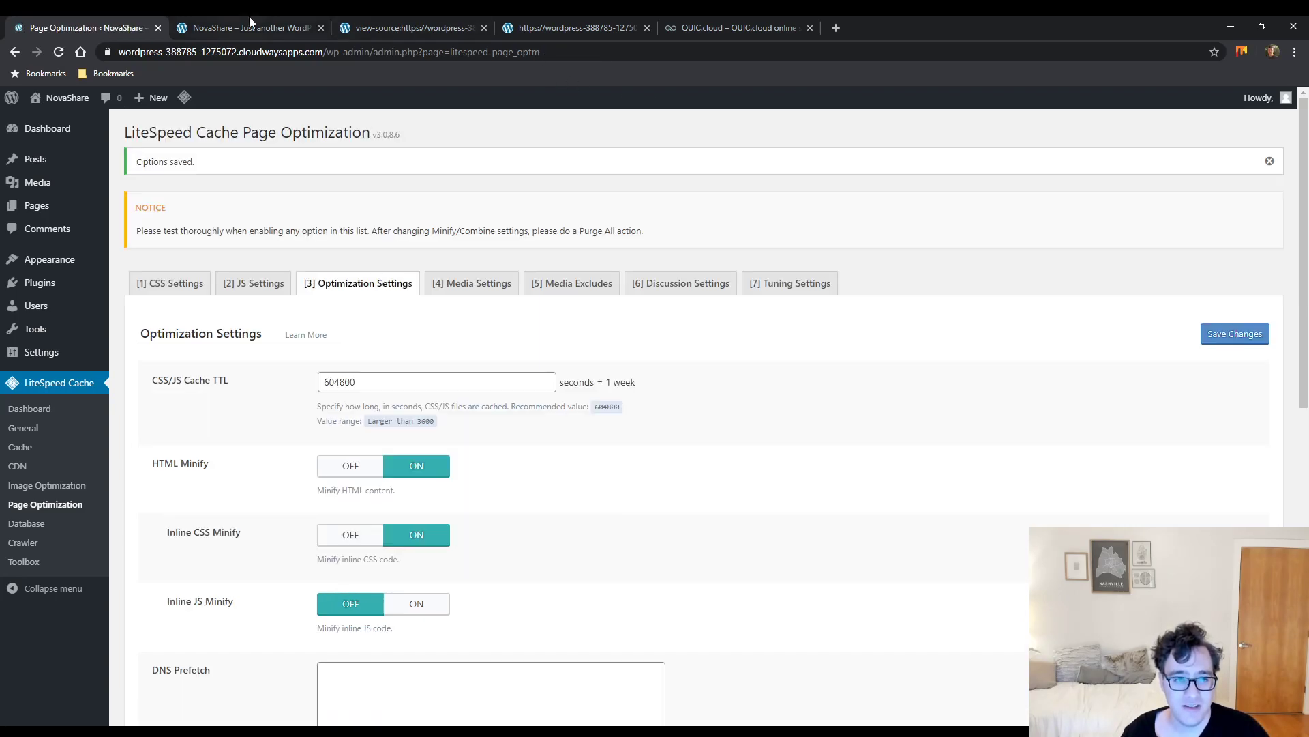
Turn on Inline JS Minify in the Optimization Settings and save the changes
{"action": "scroll", "coordinate": [380, 409], "scroll_direction": "down", "scroll_amount": 2}
{"action": "left_click_drag", "start_coordinate": [251, 399], "coordinate": [170, 409]}
{"action": "left_click", "coordinate": [243, 409]}
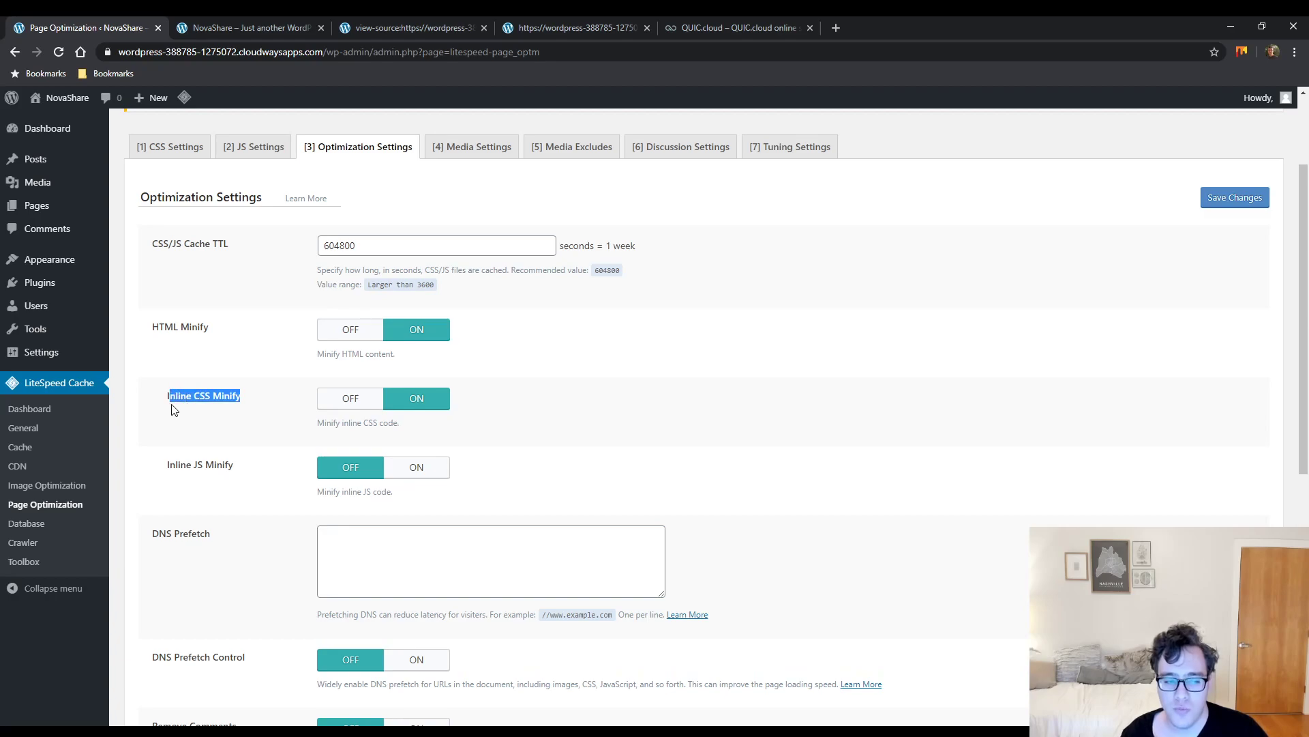
{"action": "left_click", "coordinate": [208, 399]}
{"action": "left_click_drag", "start_coordinate": [229, 330], "coordinate": [175, 341]}
{"action": "left_click_drag", "start_coordinate": [243, 471], "coordinate": [160, 474]}
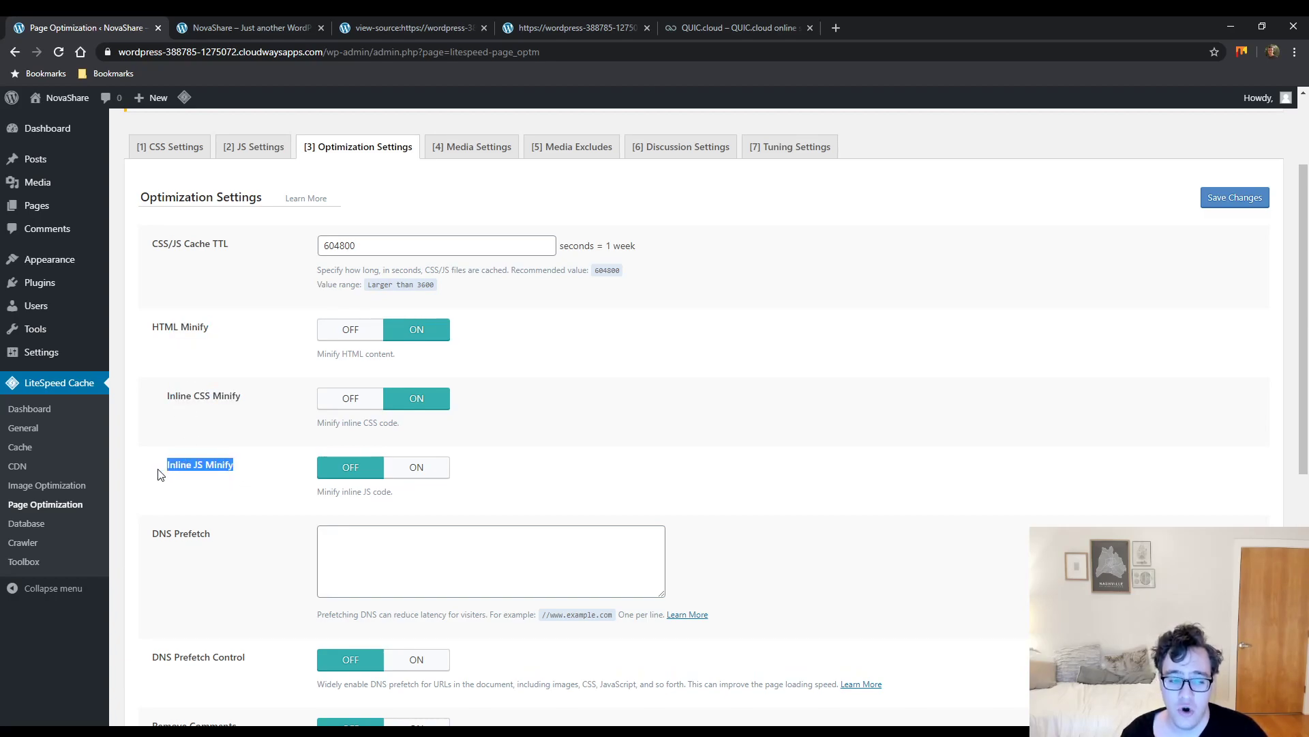
{"action": "left_click", "coordinate": [419, 470]}
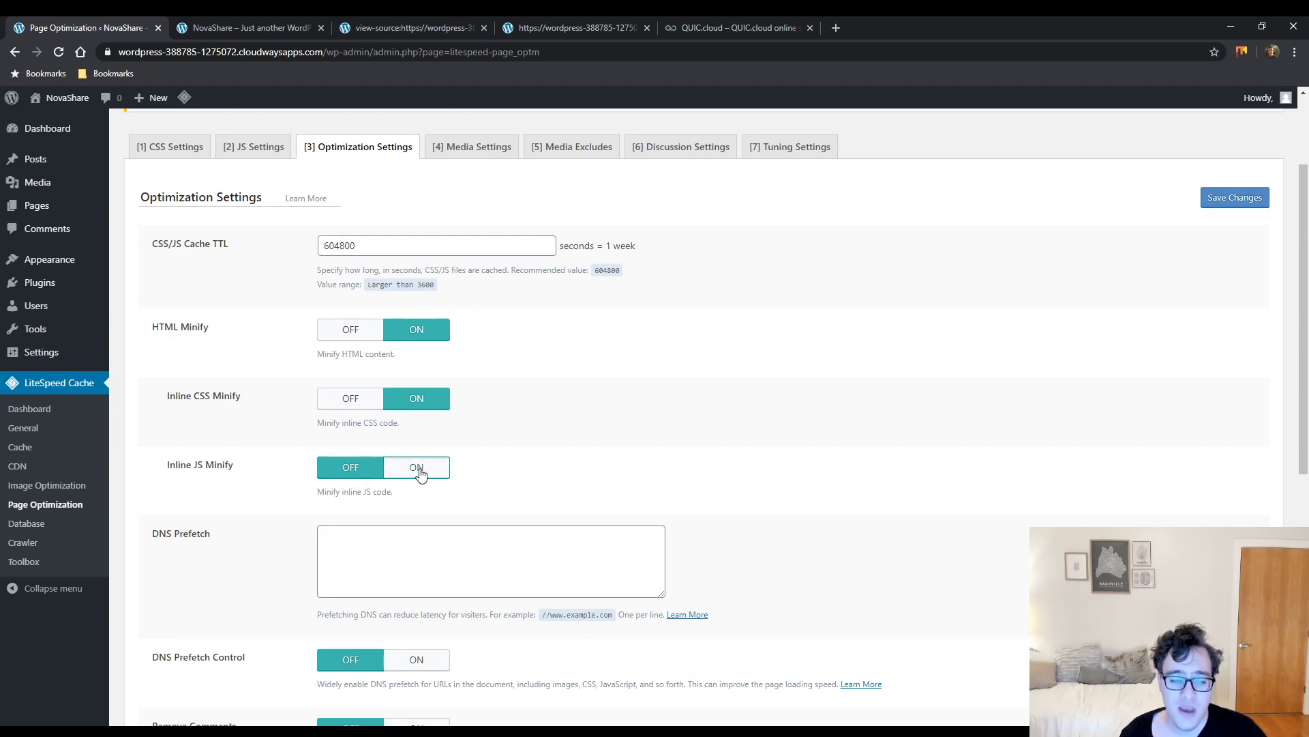
{"action": "left_click", "coordinate": [1236, 203]}
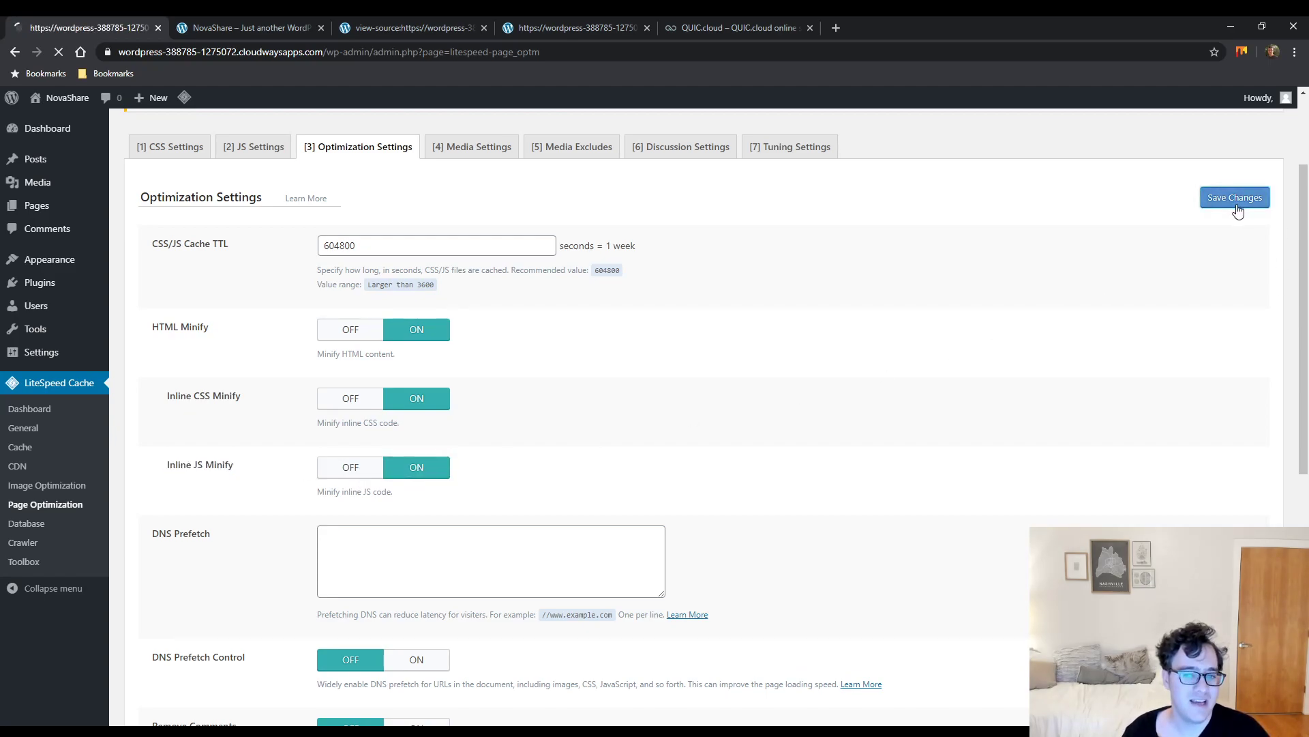
Reload the homepage source and examine how the HTML, inline CSS and inline JS are minified
{"action": "left_click", "coordinate": [414, 27]}
{"action": "key", "text": "ctrl+r"}
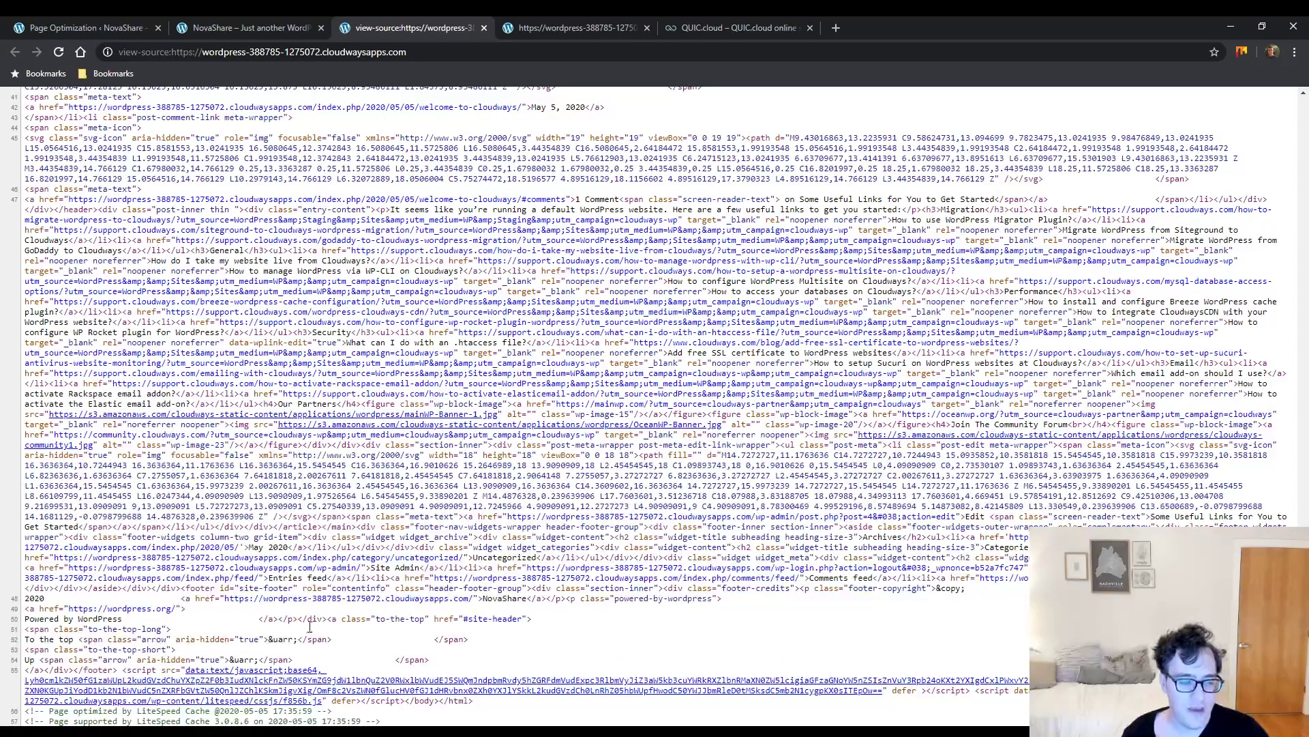
{"action": "scroll", "coordinate": [315, 621], "scroll_direction": "up", "scroll_amount": 15}
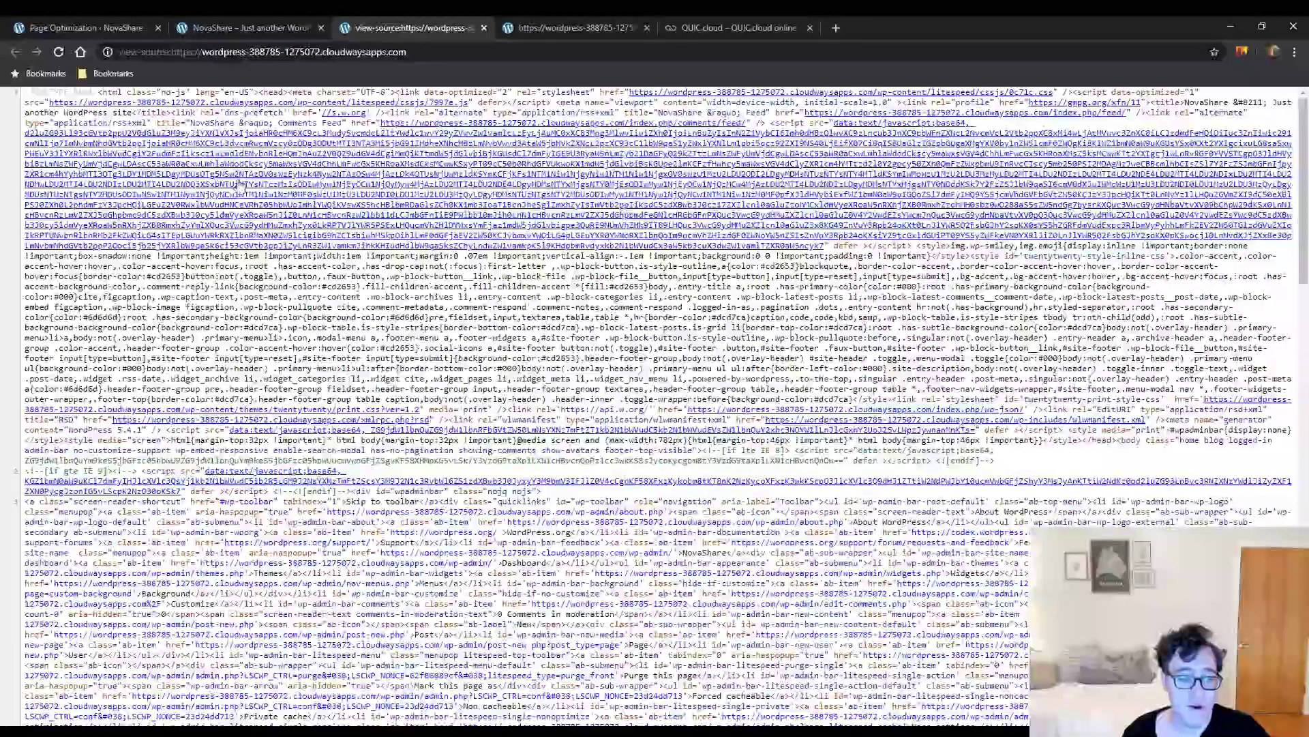
Turn on DNS Prefetch Control in the Optimization Settings, save, and reload the homepage source to check it
{"action": "left_click", "coordinate": [79, 26]}
{"action": "scroll", "coordinate": [423, 470], "scroll_direction": "down", "scroll_amount": 4}
{"action": "left_click", "coordinate": [441, 437]}
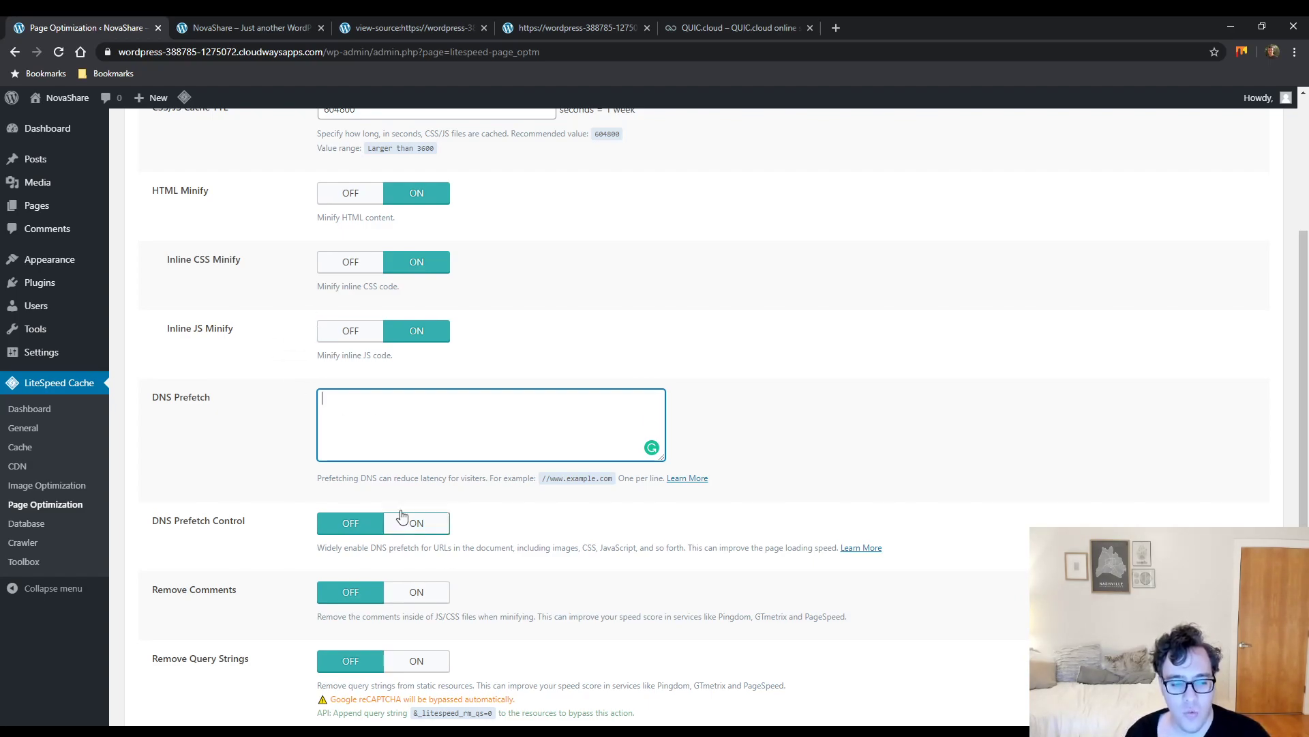
{"action": "left_click_drag", "start_coordinate": [337, 550], "coordinate": [914, 562]}
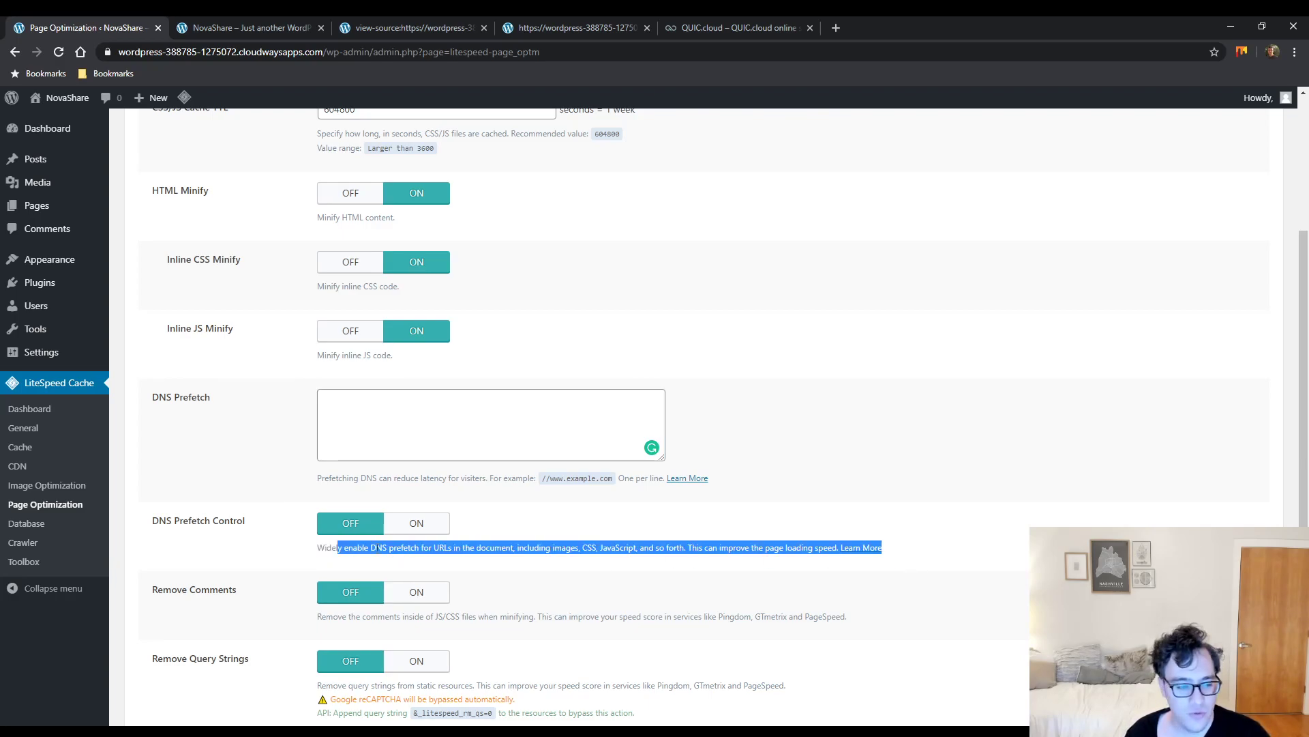
{"action": "left_click", "coordinate": [423, 524]}
{"action": "scroll", "coordinate": [314, 573], "scroll_direction": "down", "scroll_amount": 5}
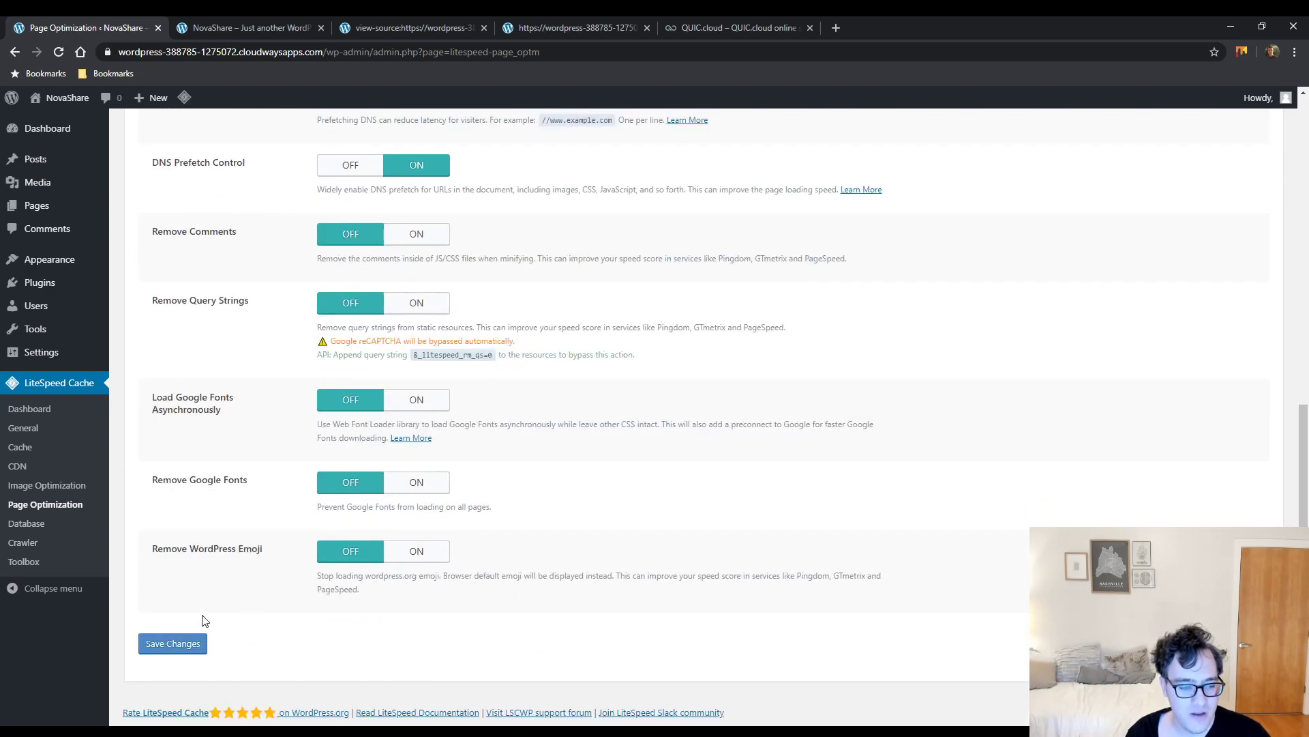
{"action": "left_click", "coordinate": [176, 644]}
{"action": "left_click", "coordinate": [387, 27]}
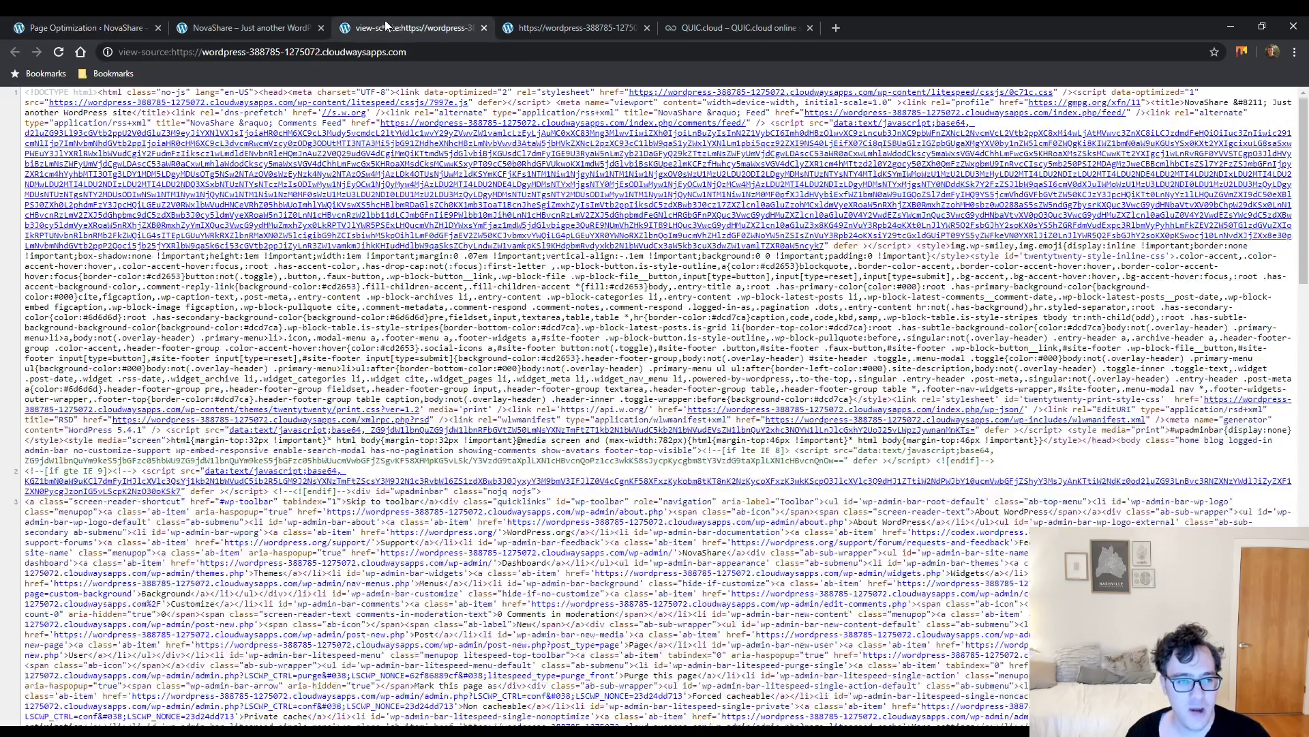
{"action": "key", "text": "F5"}
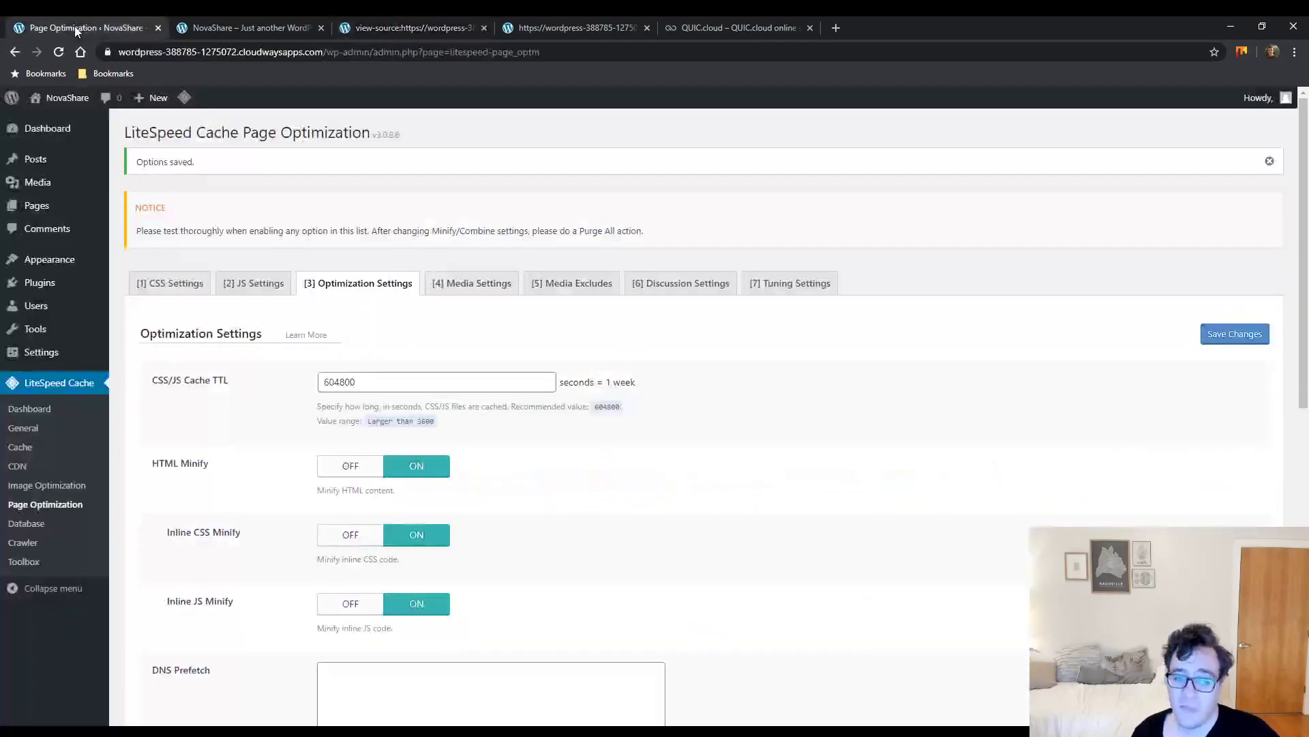
Turn on Remove Comments in the Optimization Settings and save the changes
{"action": "scroll", "coordinate": [283, 375], "scroll_direction": "down", "scroll_amount": 9}
{"action": "scroll", "coordinate": [336, 292], "scroll_direction": "up", "scroll_amount": 3}
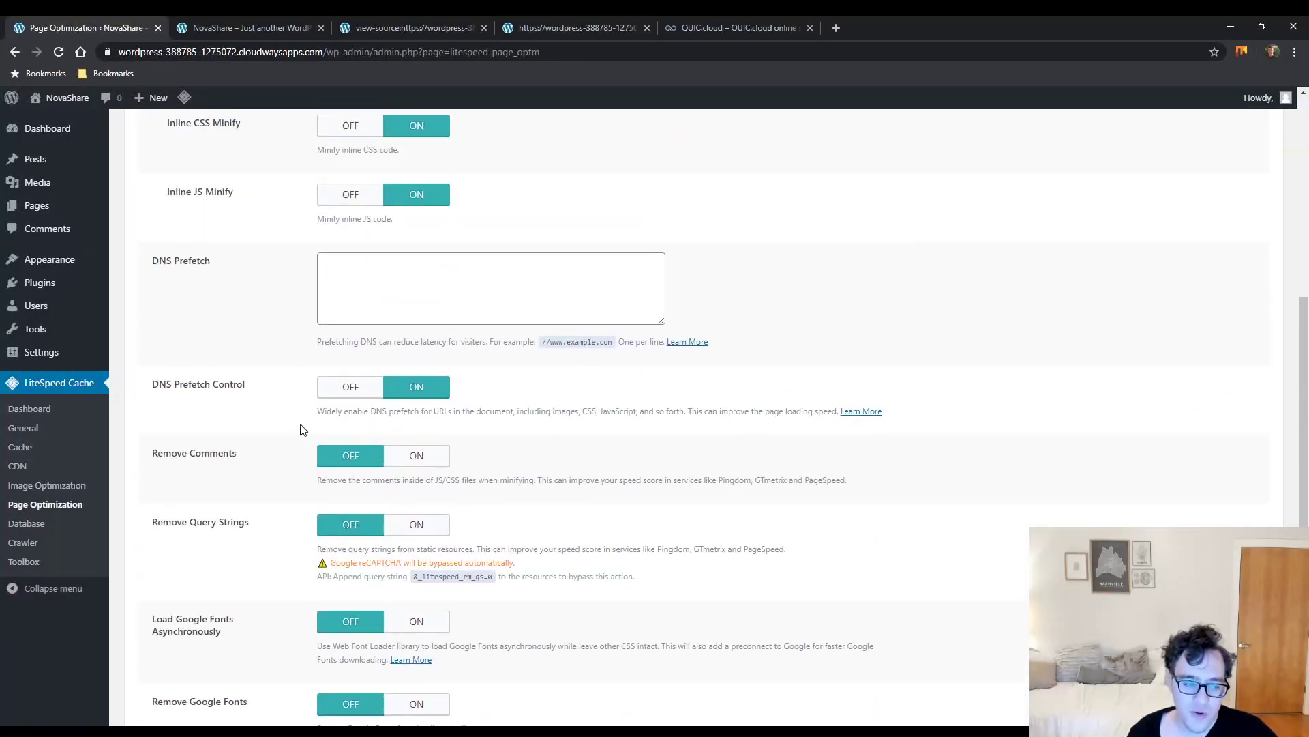
{"action": "left_click_drag", "start_coordinate": [257, 383], "coordinate": [208, 383]}
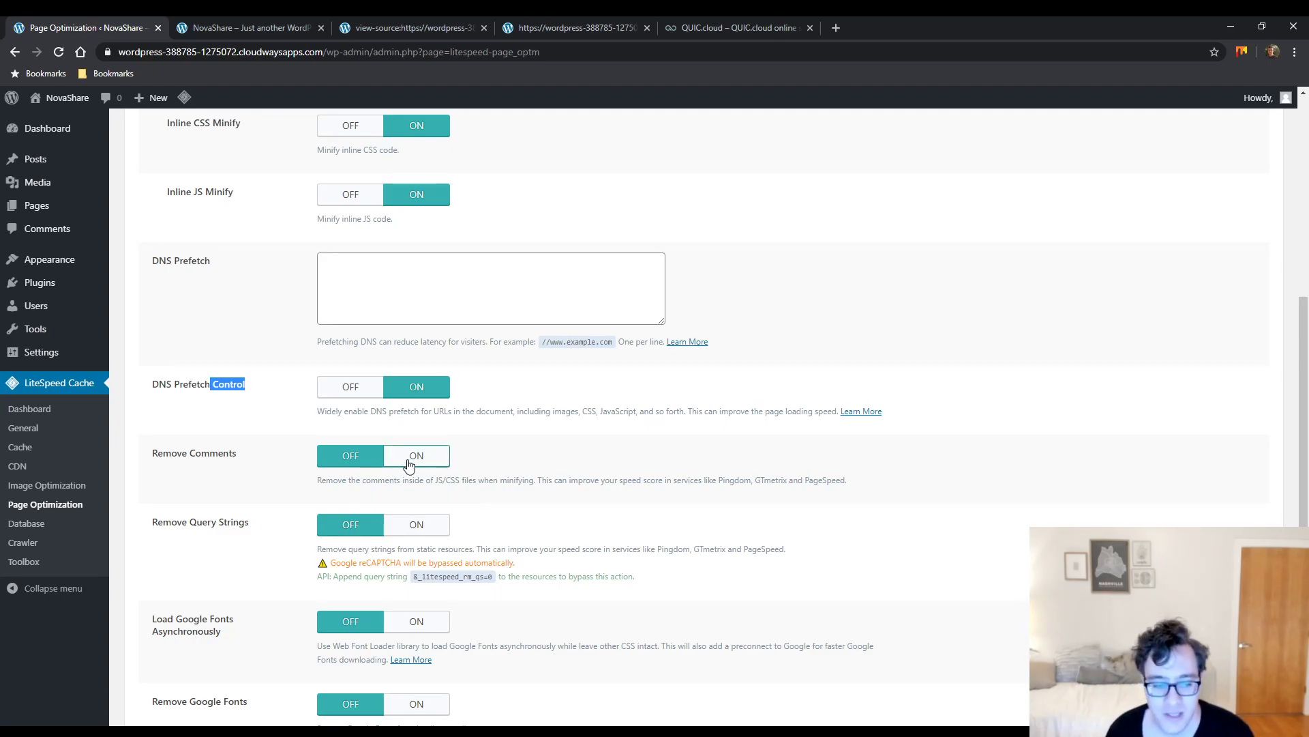
{"action": "left_click", "coordinate": [432, 459]}
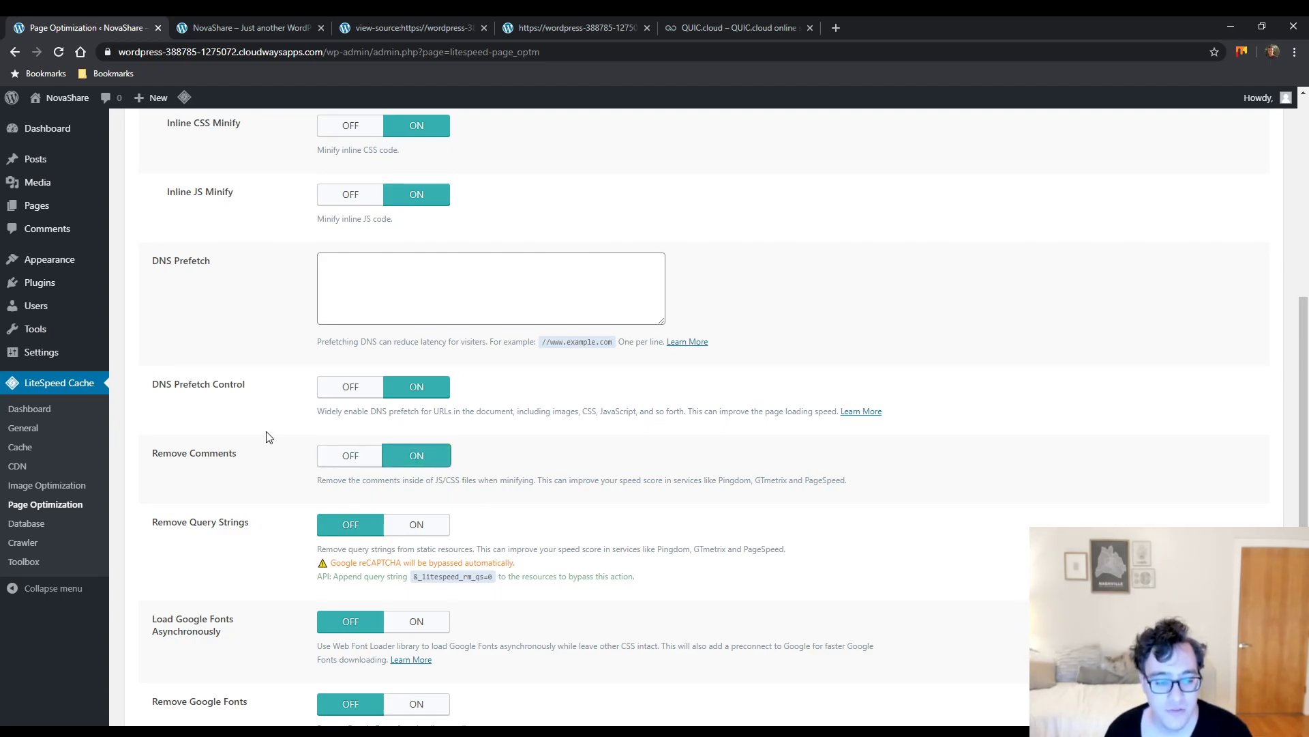
{"action": "scroll", "coordinate": [271, 440], "scroll_direction": "down", "scroll_amount": 3}
{"action": "left_click", "coordinate": [198, 644]}
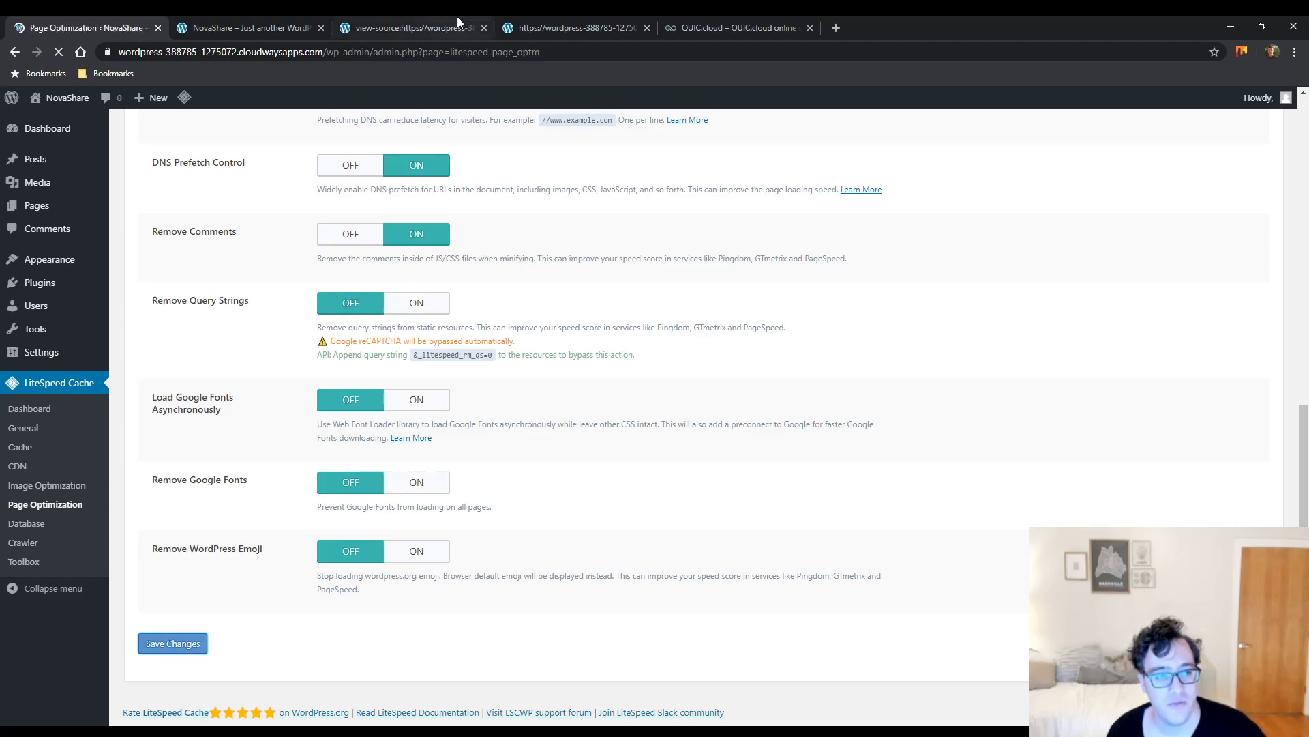
Open the combined JS file linked in the head of the homepage source to check it, and close it again
{"action": "left_click", "coordinate": [457, 22]}
{"action": "left_click", "coordinate": [437, 103]}
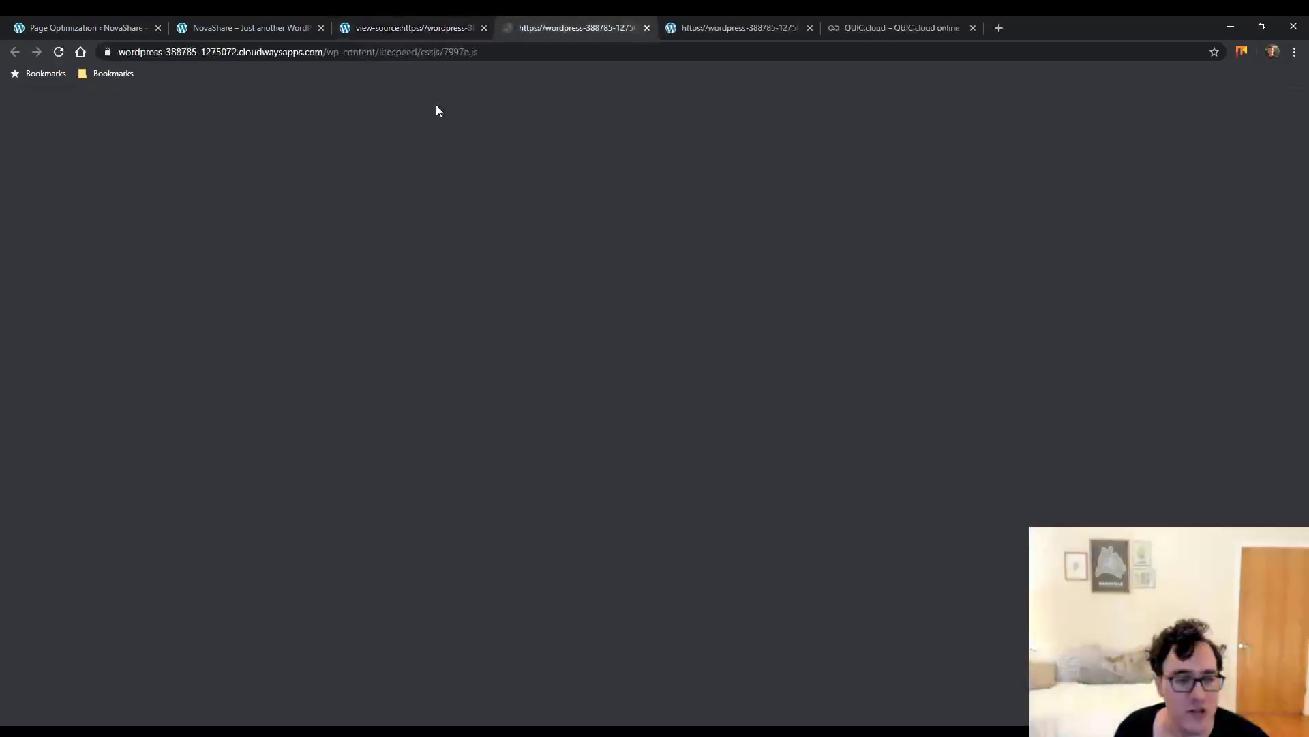
{"action": "key", "text": "ctrl+w"}
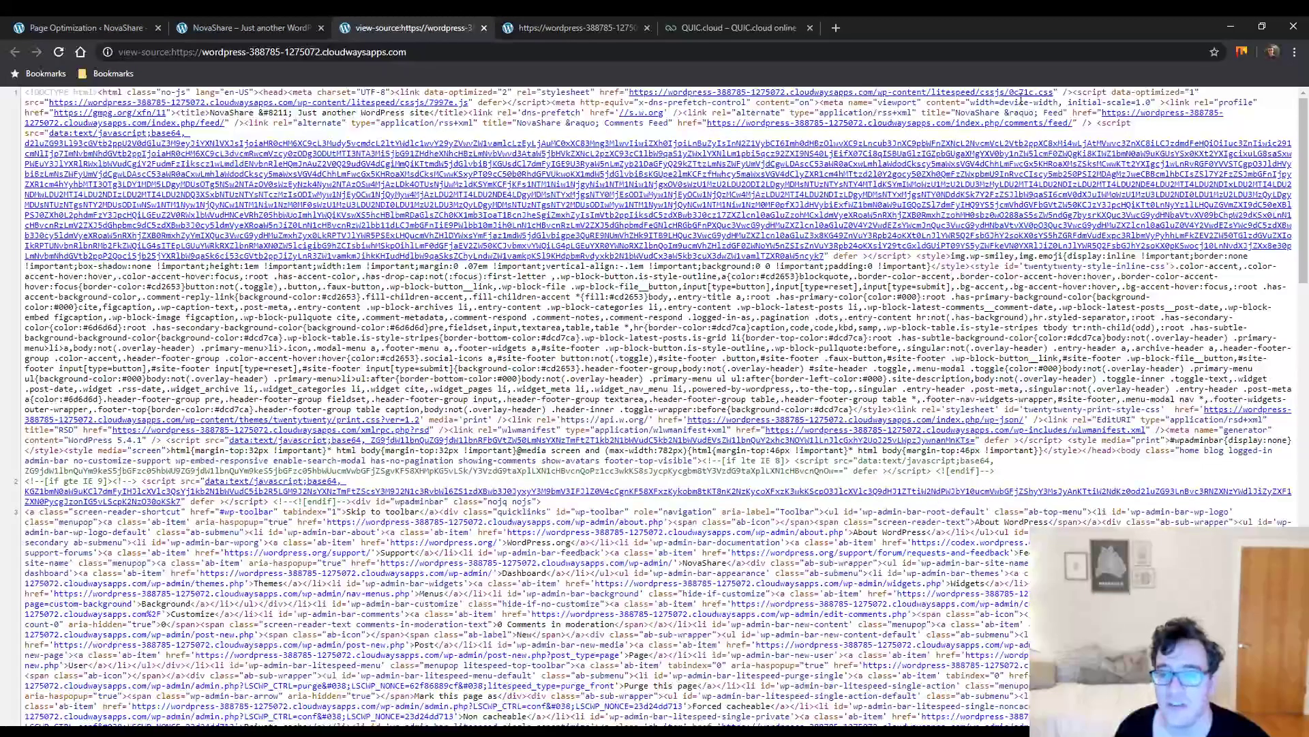
Open the combined CSS file linked in the head of the homepage source, examine its contents, and return to the source
{"action": "left_click", "coordinate": [644, 120]}
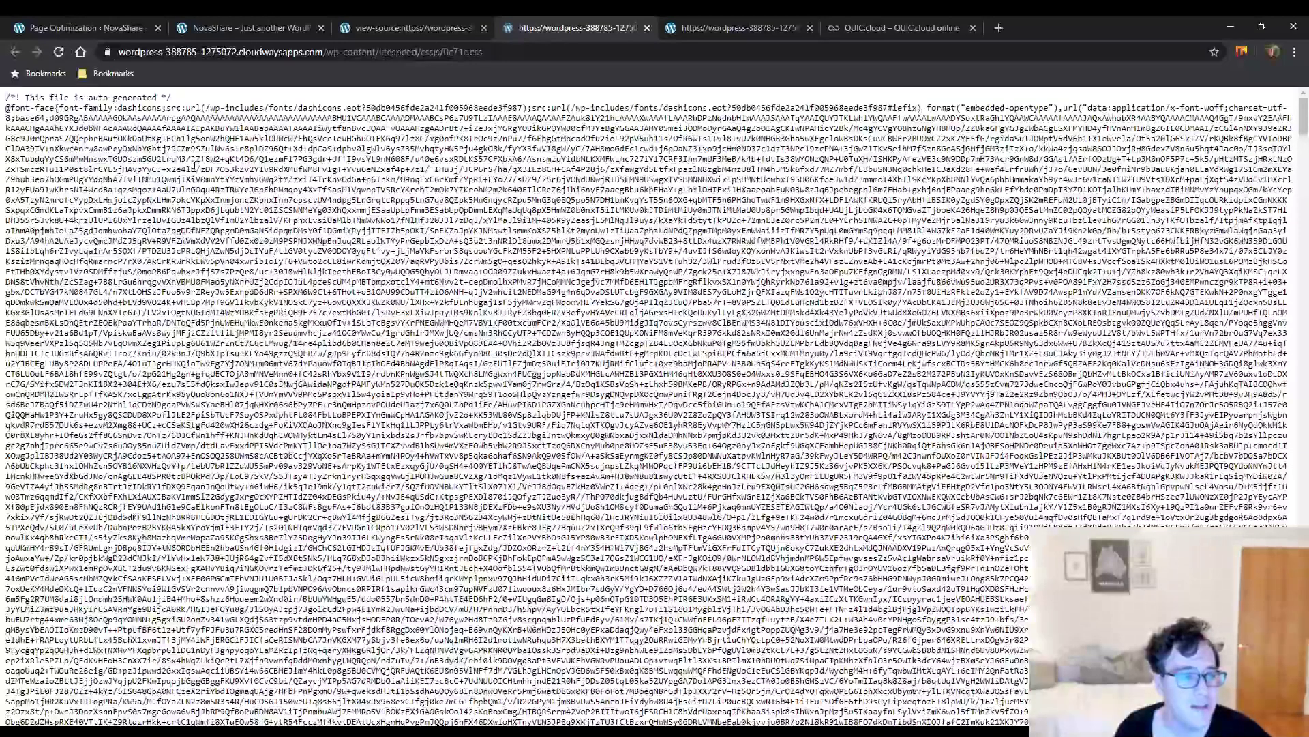
{"action": "scroll", "coordinate": [319, 131], "scroll_direction": "down", "scroll_amount": 5}
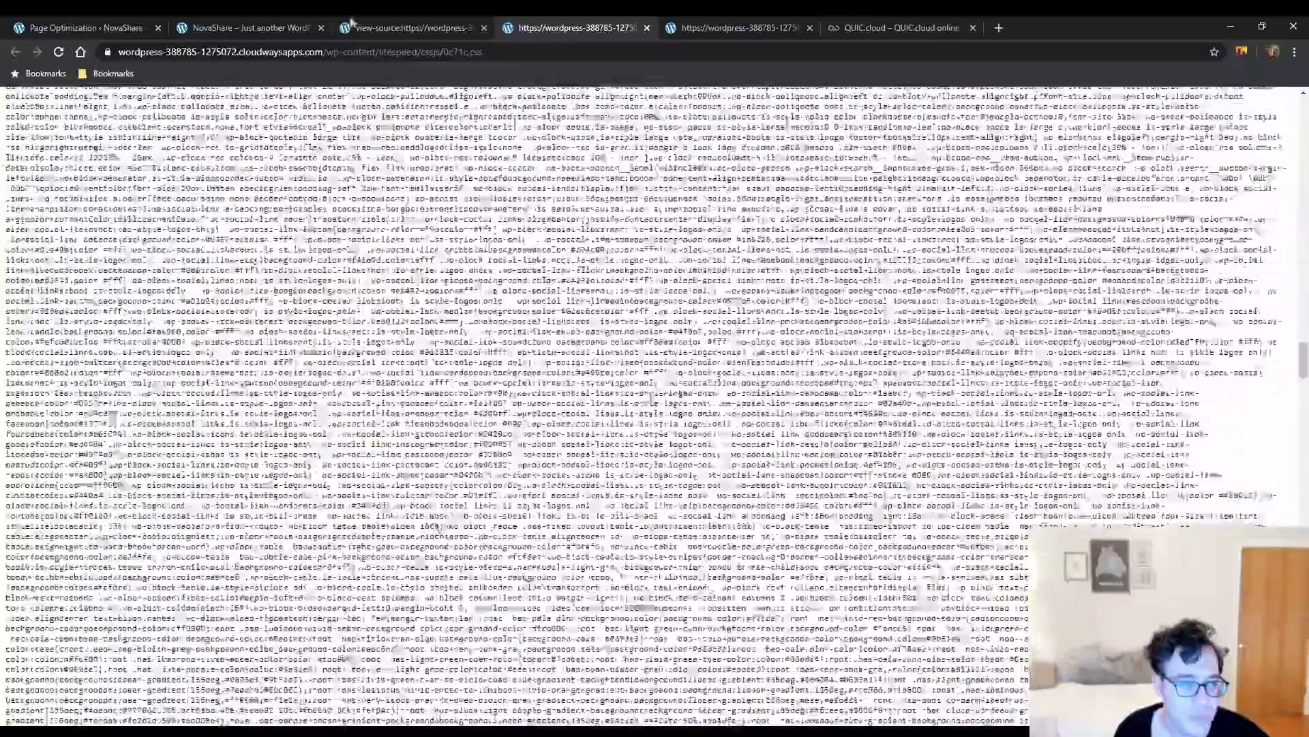
{"action": "left_click", "coordinate": [358, 27]}
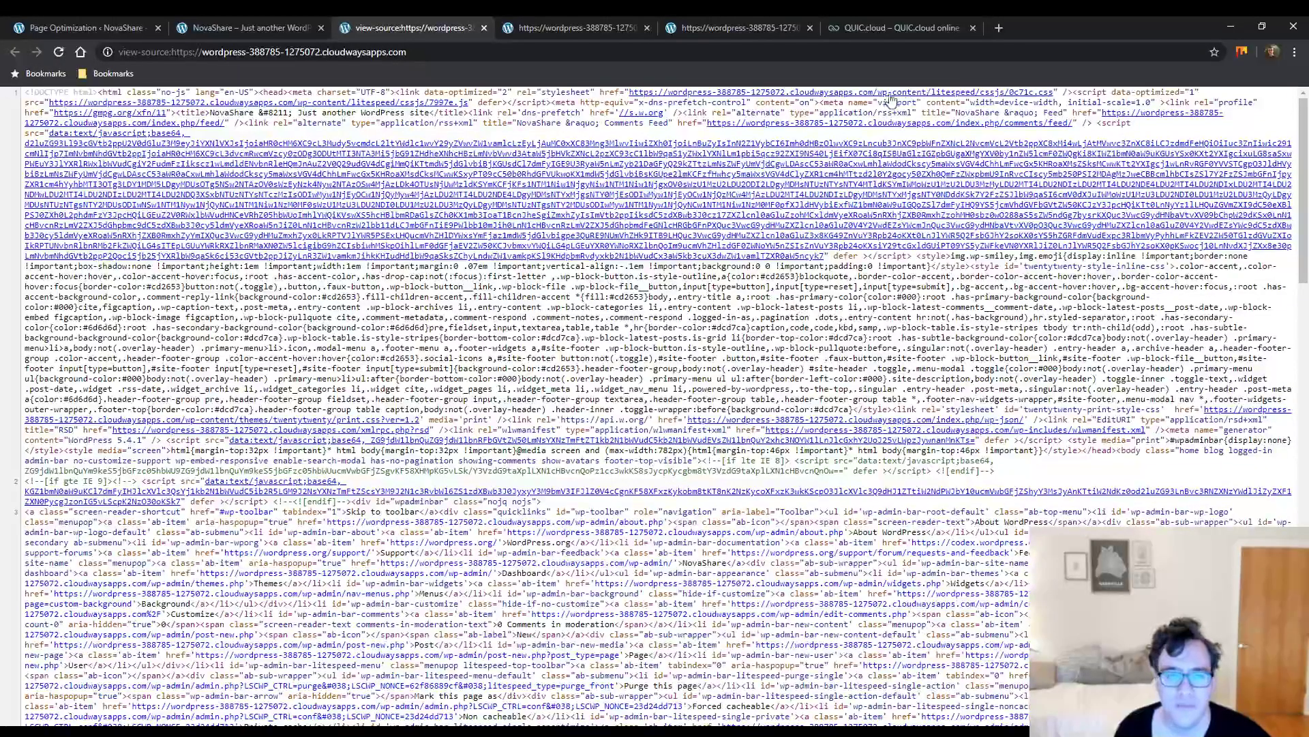
Turn on Remove Query Strings in the Optimization Settings and look over the resource links in the homepage source
{"action": "key", "text": "ctrl+1"}
{"action": "scroll", "coordinate": [497, 307], "scroll_direction": "down", "scroll_amount": 6}
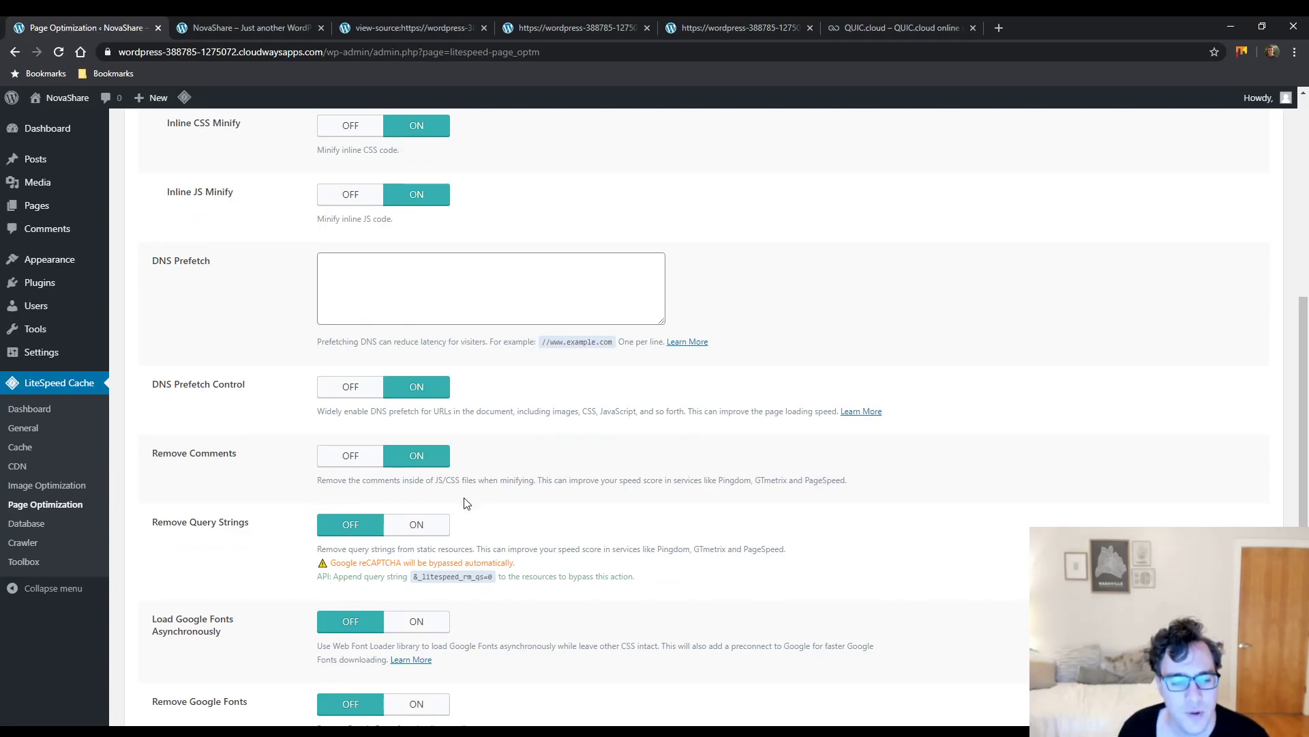
{"action": "left_click", "coordinate": [416, 522]}
{"action": "scroll", "coordinate": [423, 498], "scroll_direction": "down", "scroll_amount": 3}
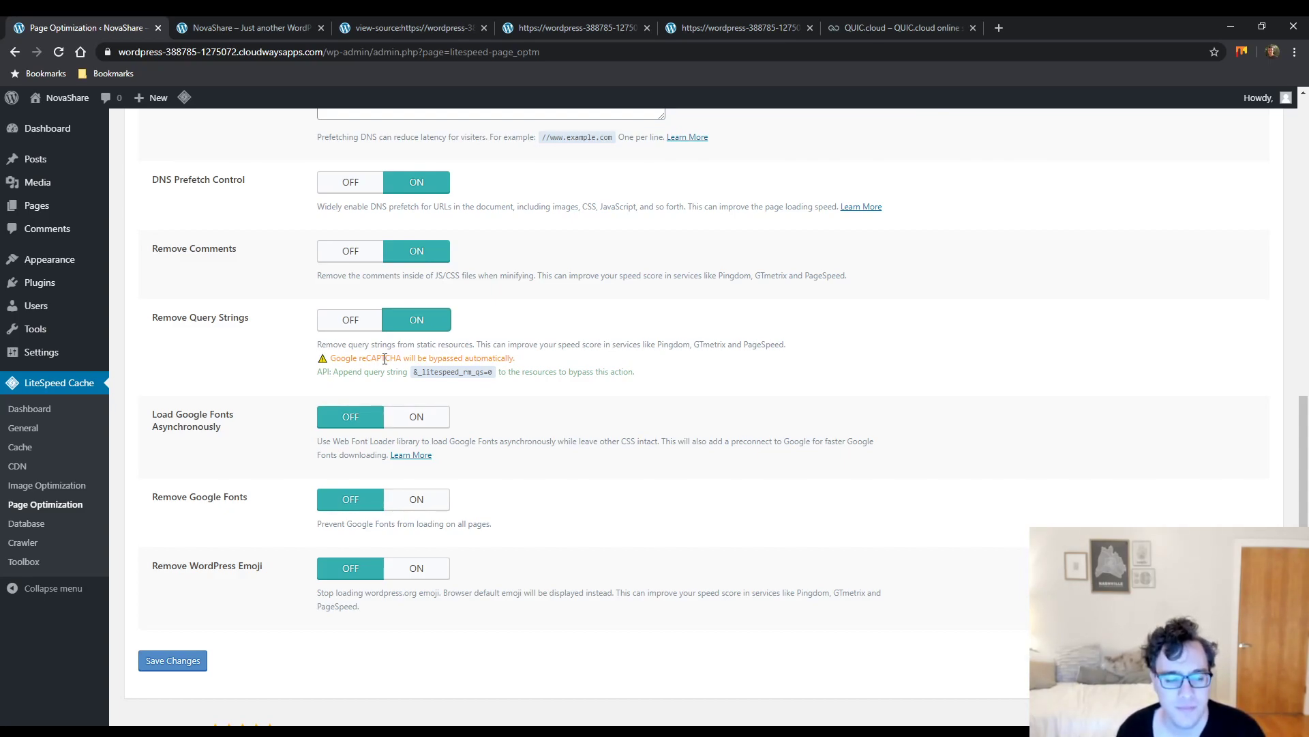
{"action": "left_click", "coordinate": [445, 30]}
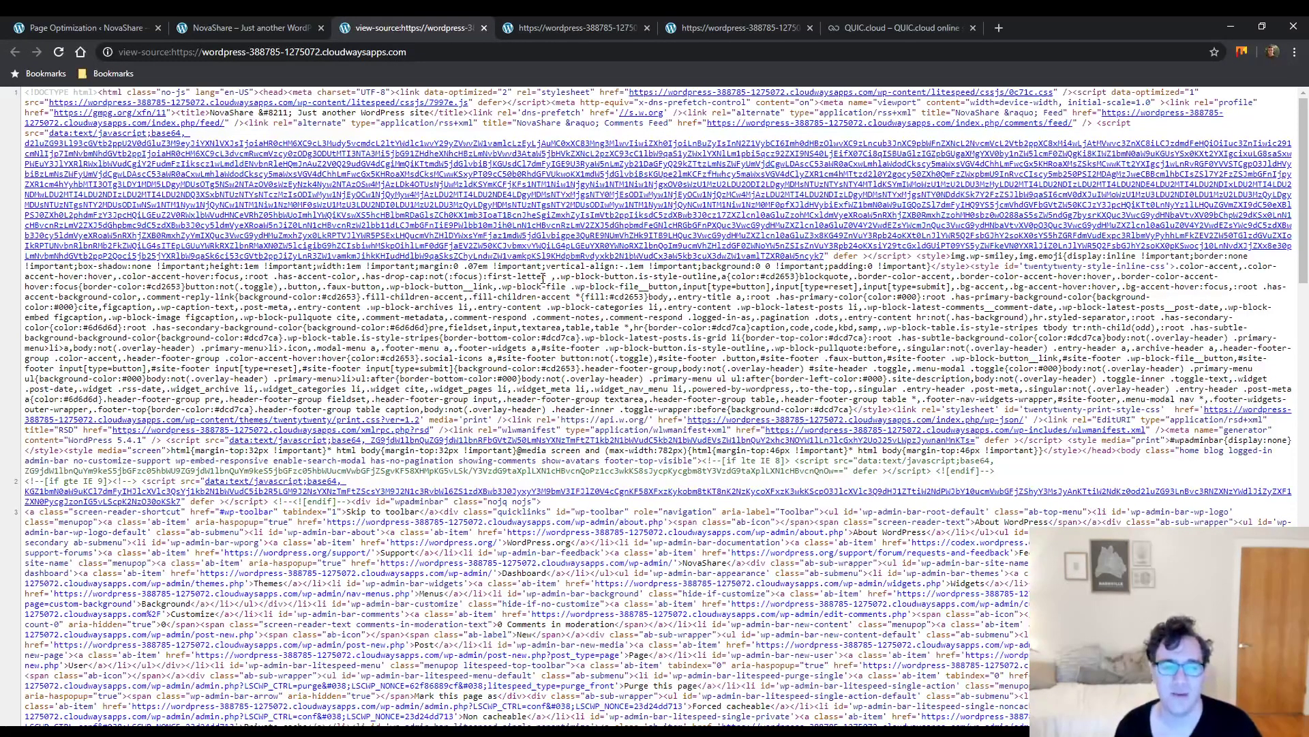
{"action": "left_click", "coordinate": [116, 28]}
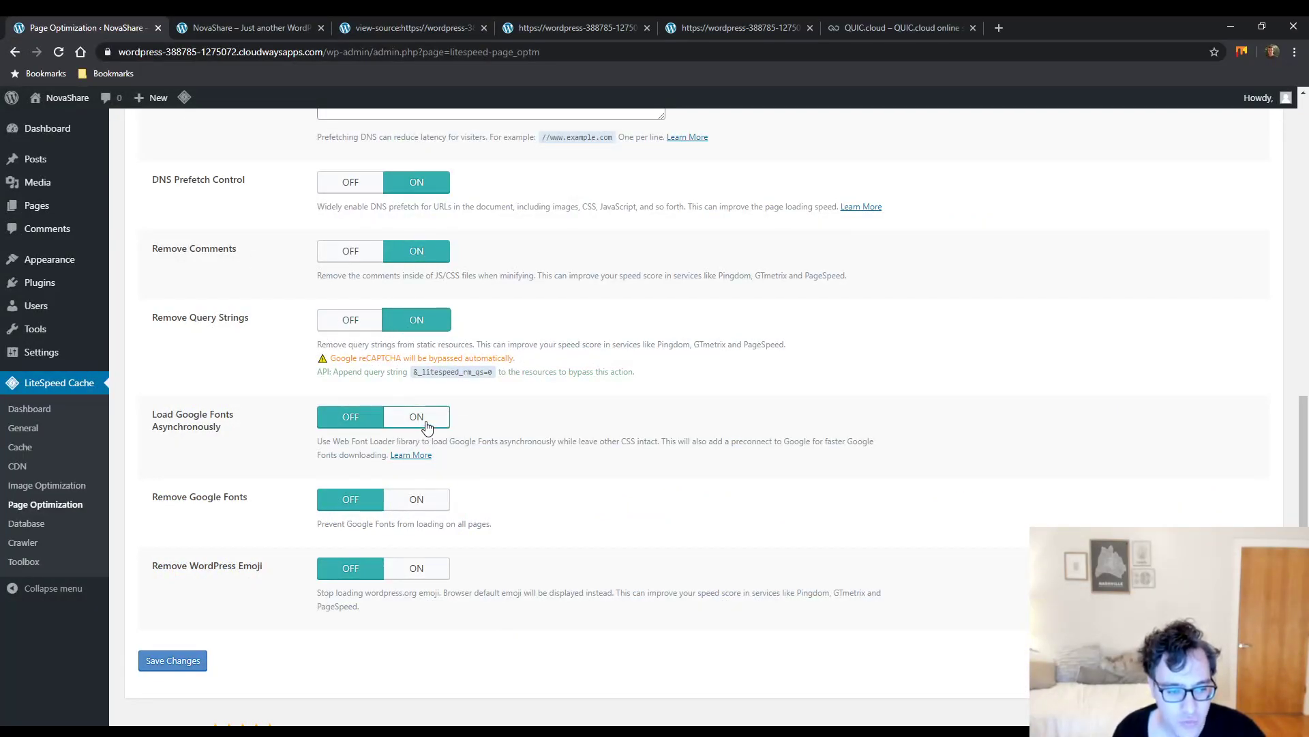
Turn on Remove WordPress Emoji in the Optimization Settings and save the changes
{"action": "left_click_drag", "start_coordinate": [257, 434], "coordinate": [180, 415]}
{"action": "left_click", "coordinate": [319, 438]}
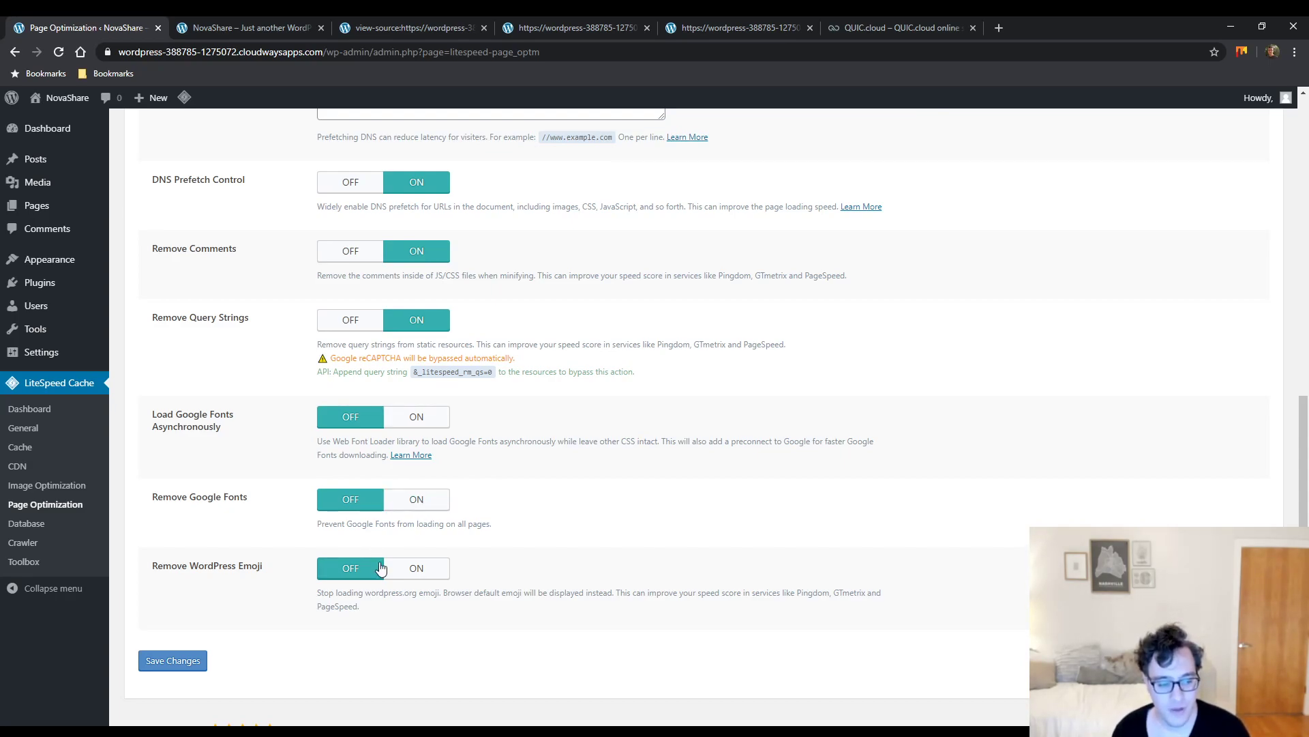
{"action": "left_click", "coordinate": [419, 567]}
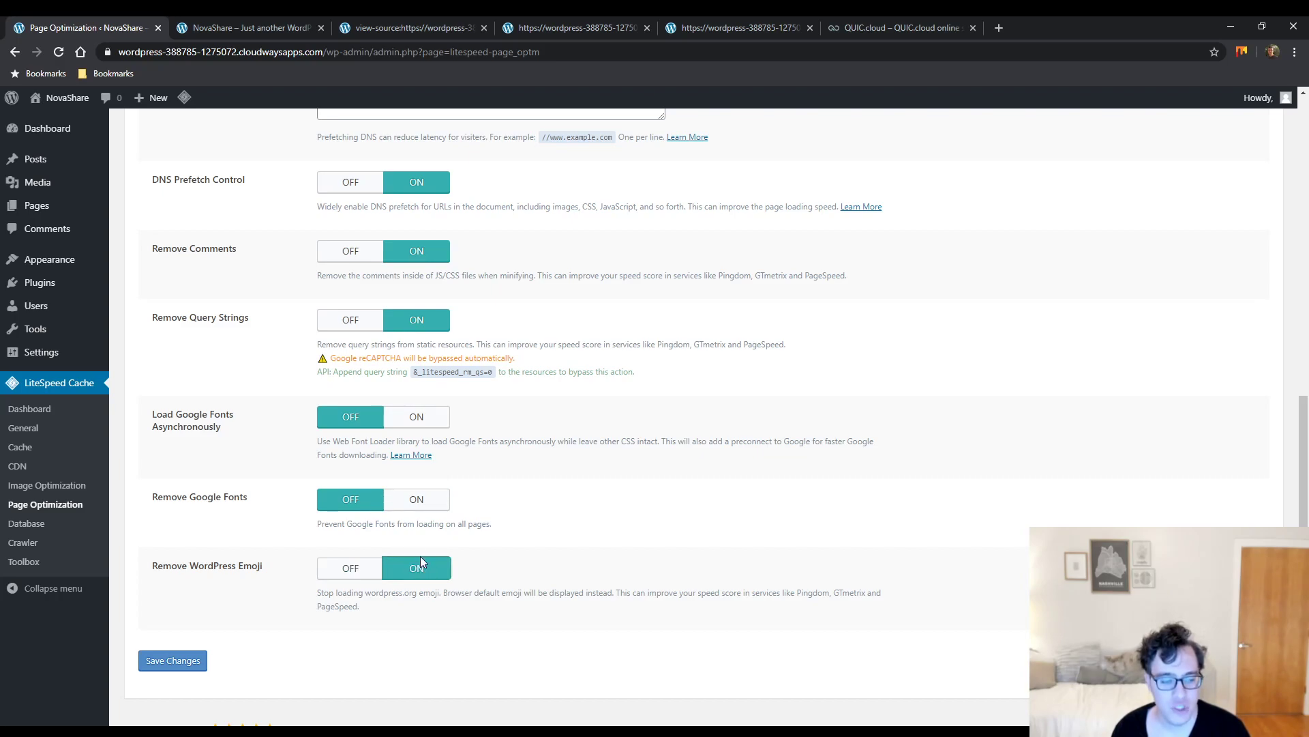
{"action": "left_click", "coordinate": [191, 660]}
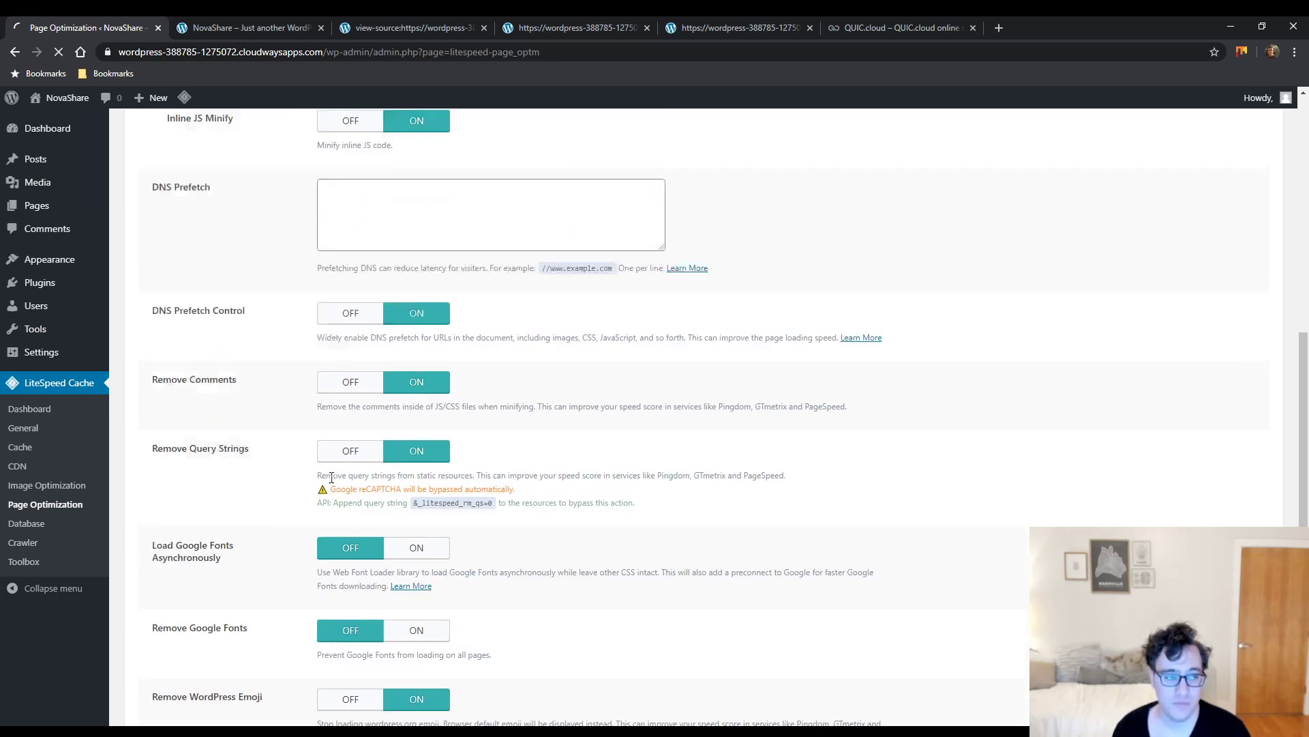
Turn on Lazy Load Images in the Media Settings and look through the remaining media options
{"action": "left_click", "coordinate": [481, 292]}
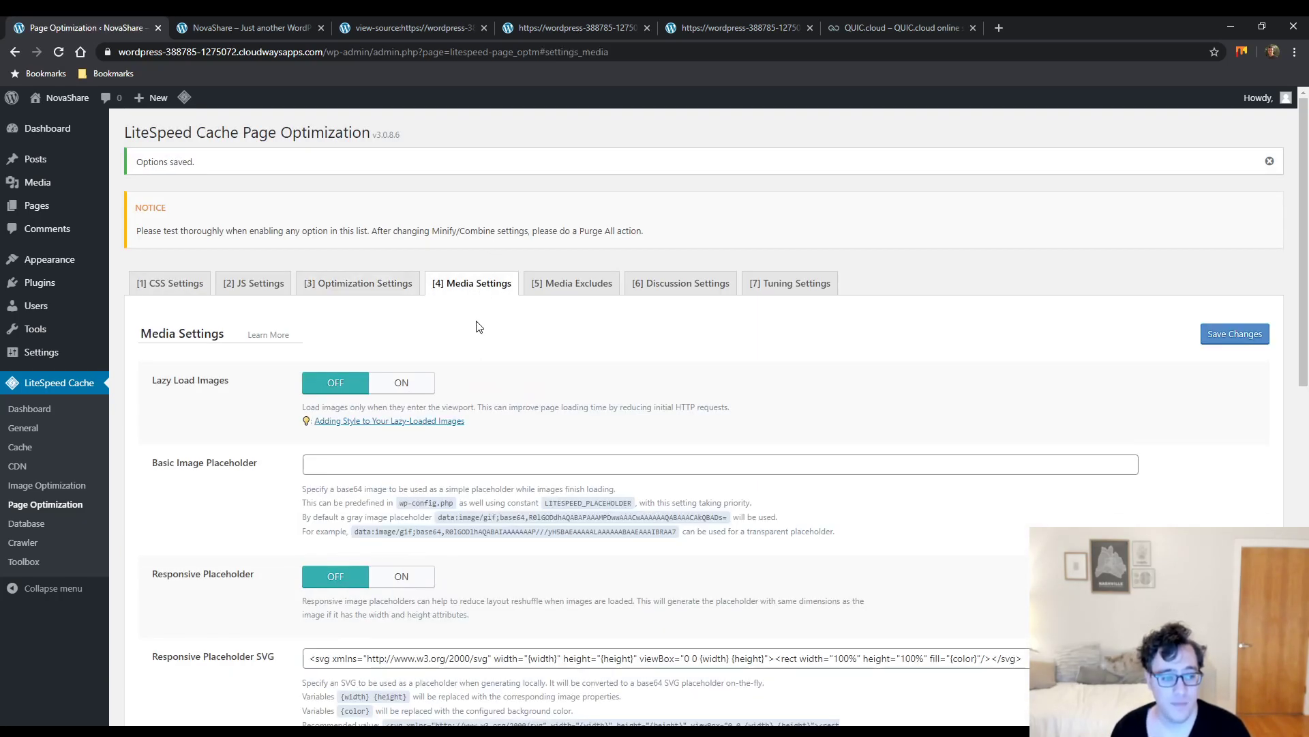
{"action": "left_click", "coordinate": [405, 382]}
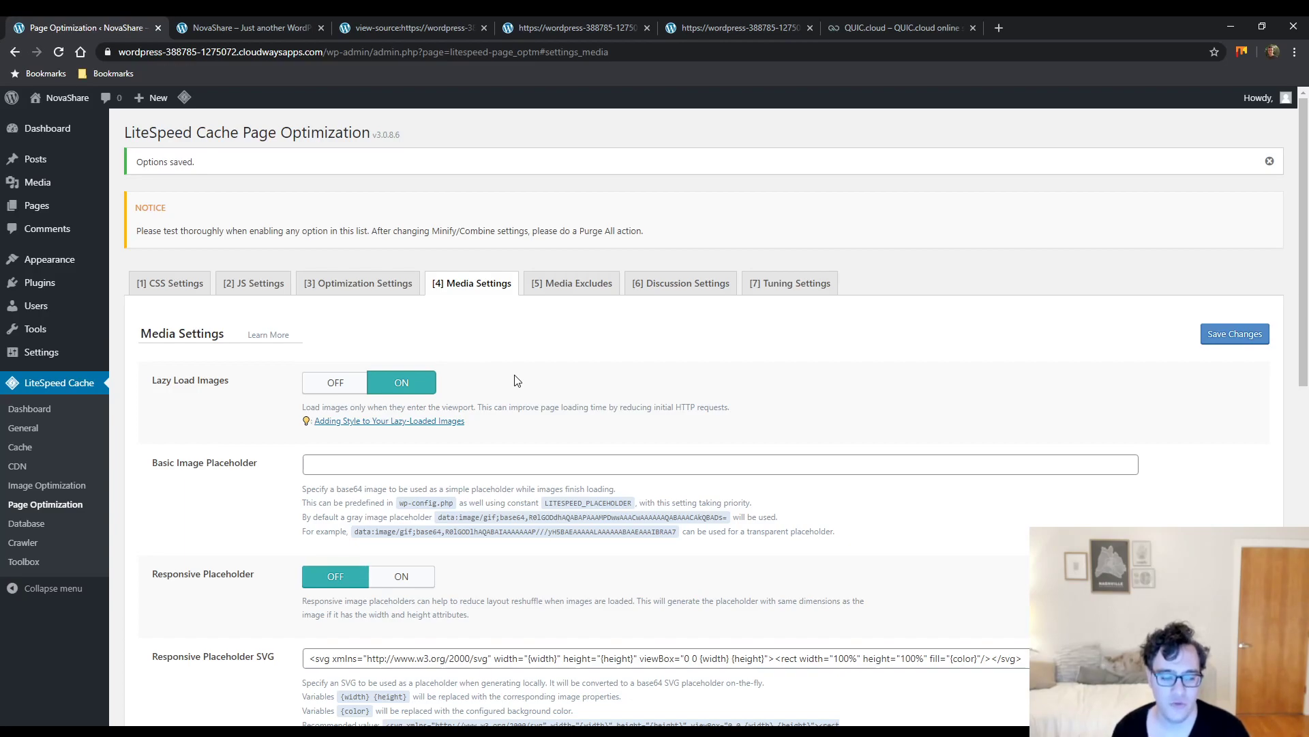
{"action": "scroll", "coordinate": [516, 381], "scroll_direction": "down", "scroll_amount": 6}
{"action": "scroll", "coordinate": [493, 383], "scroll_direction": "up", "scroll_amount": 3}
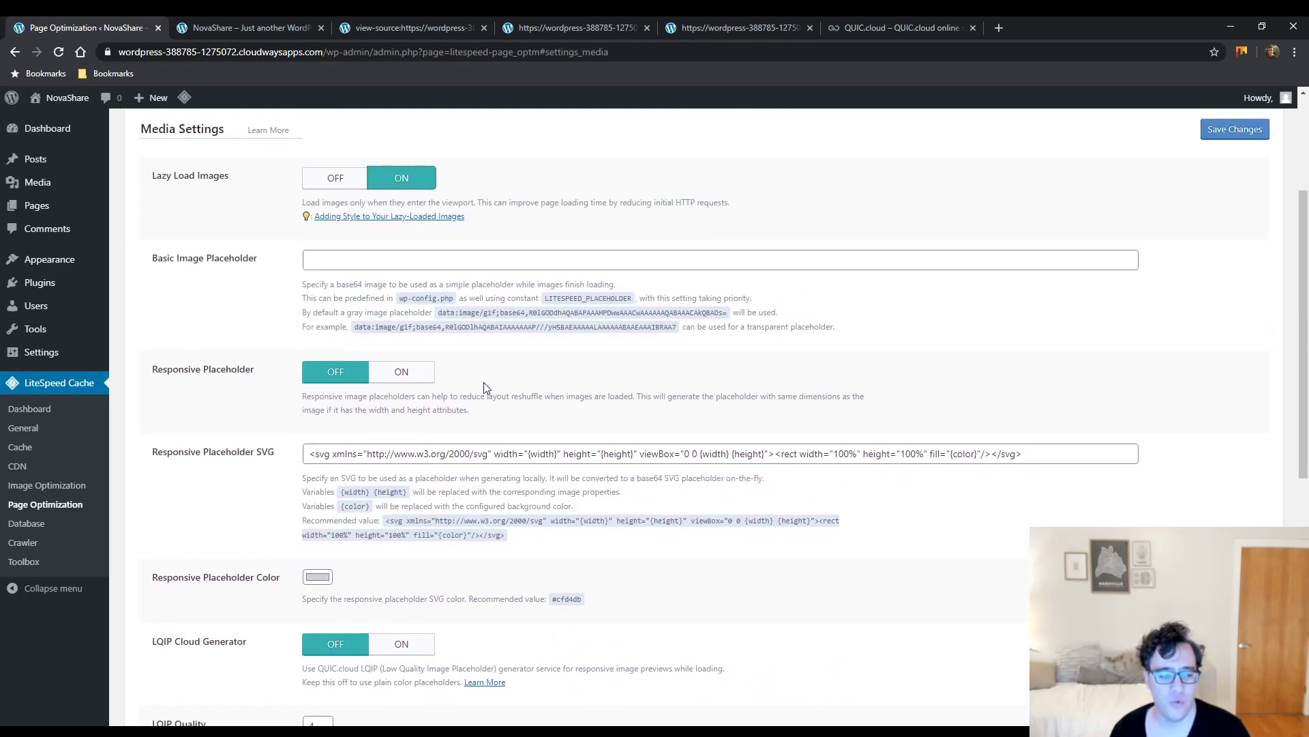
{"action": "scroll", "coordinate": [477, 395], "scroll_direction": "down", "scroll_amount": 6}
{"action": "scroll", "coordinate": [465, 399], "scroll_direction": "down", "scroll_amount": 2}
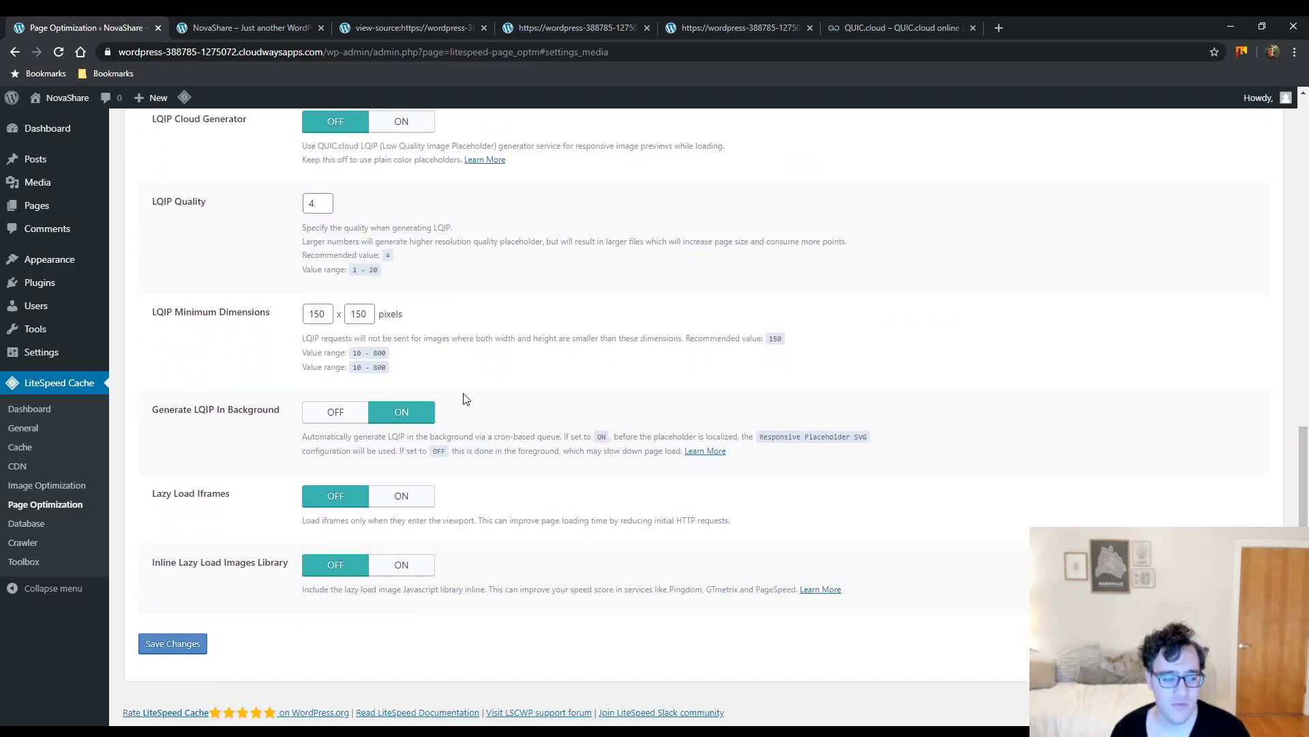
{"action": "scroll", "coordinate": [626, 327], "scroll_direction": "up", "scroll_amount": 1}
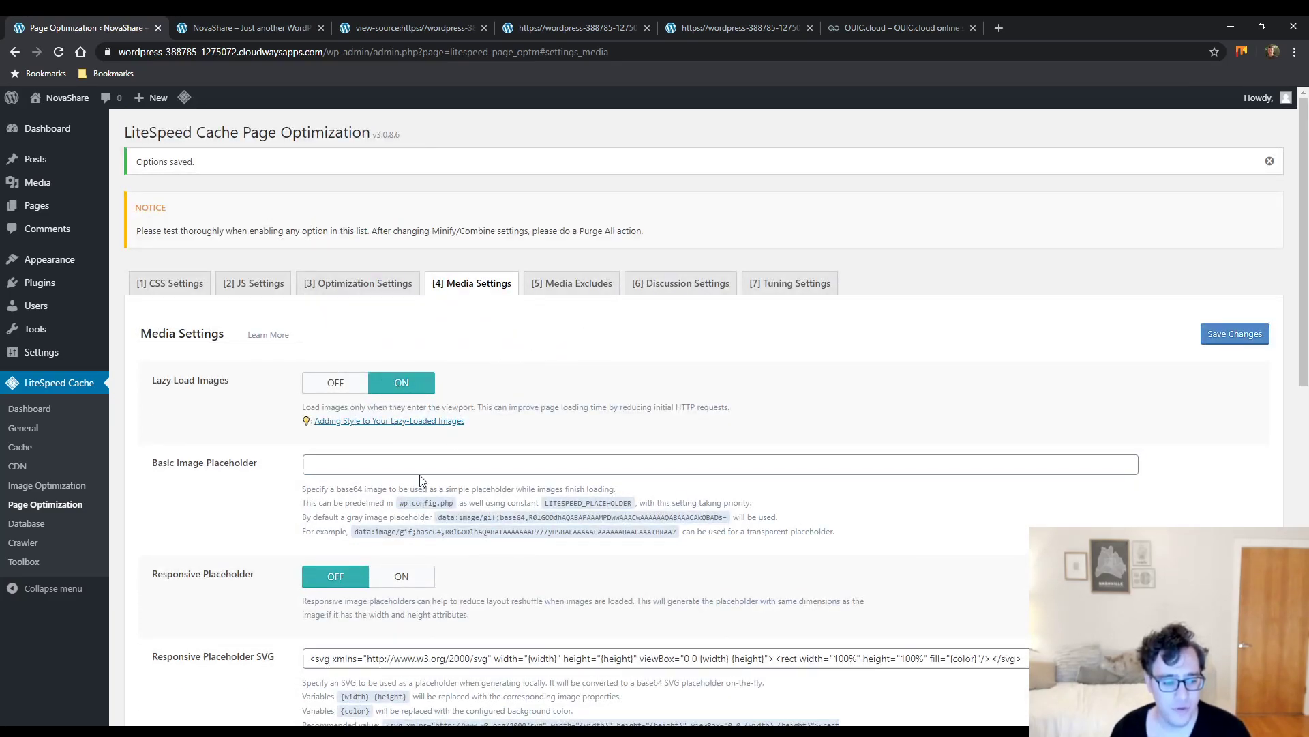
Turn on Responsive Placeholder in the Media Settings and review the placeholder and LQIP Cloud Generator options
{"action": "left_click", "coordinate": [413, 577]}
{"action": "scroll", "coordinate": [409, 566], "scroll_direction": "down", "scroll_amount": 3}
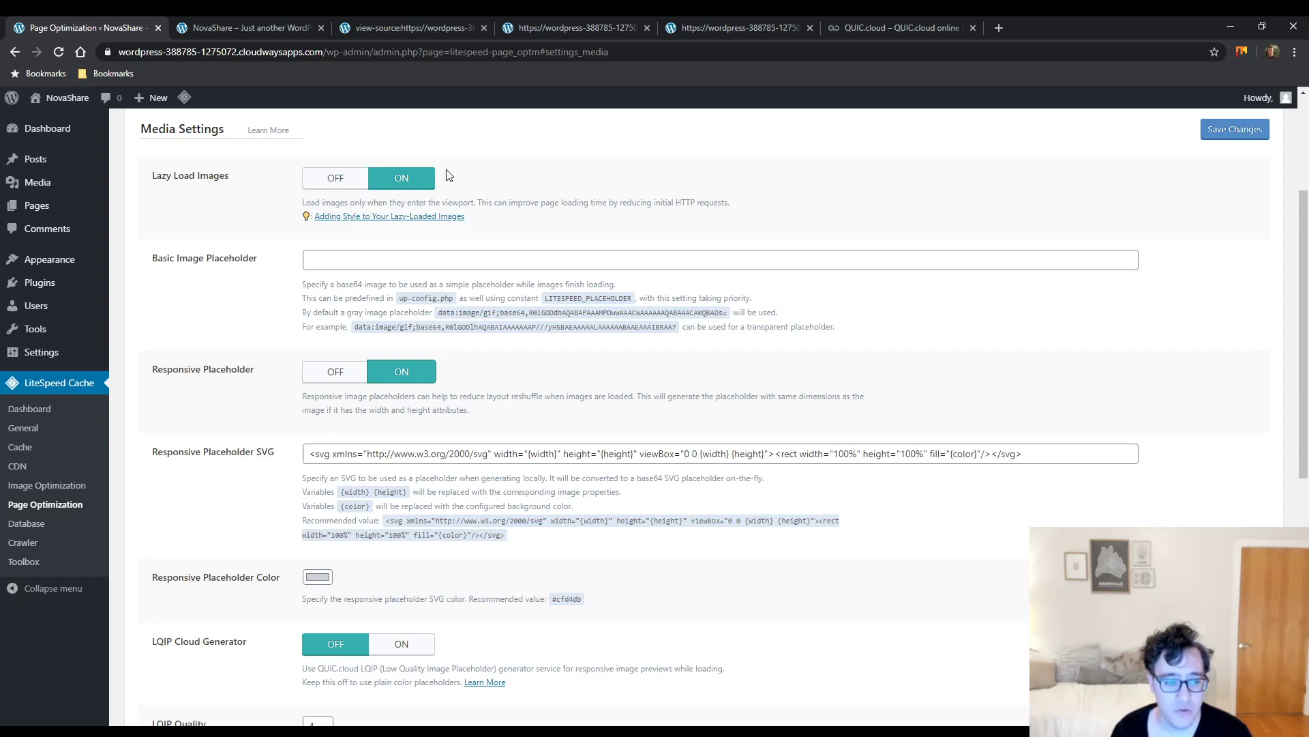
{"action": "left_click", "coordinate": [362, 260]}
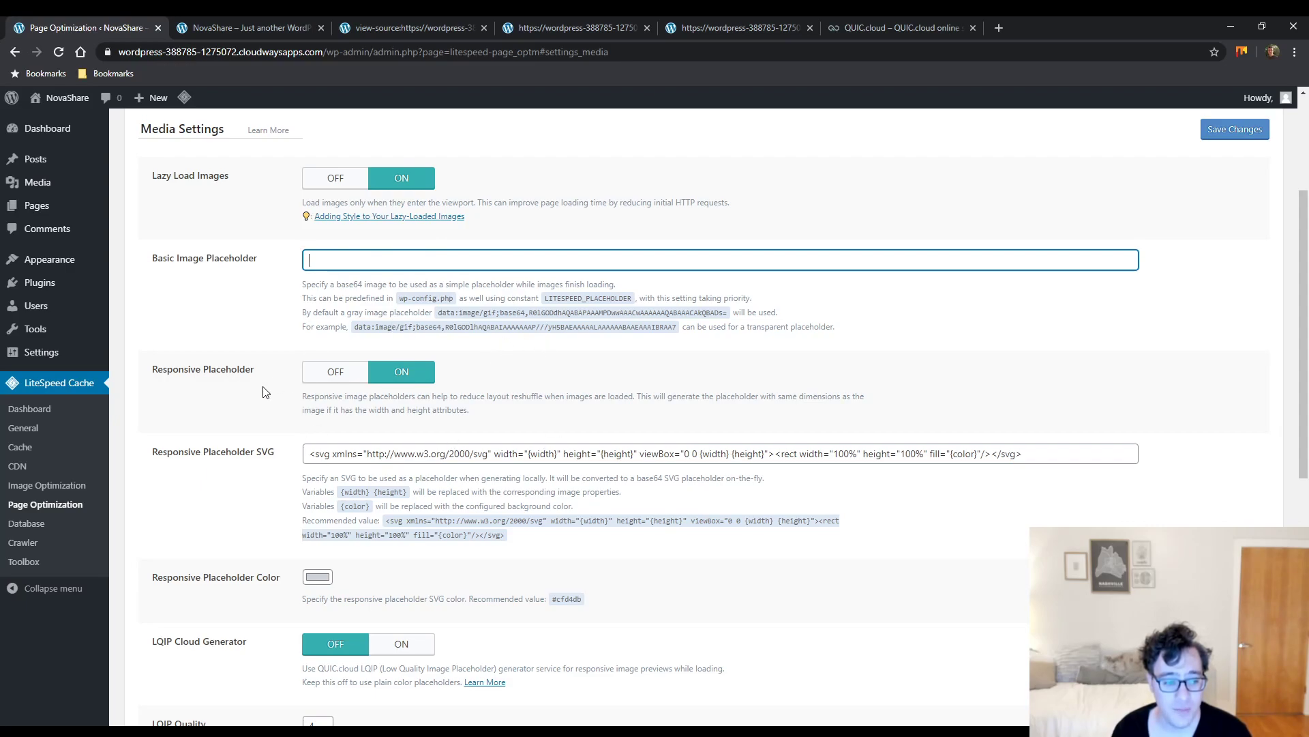
{"action": "scroll", "coordinate": [370, 472], "scroll_direction": "down", "scroll_amount": 4}
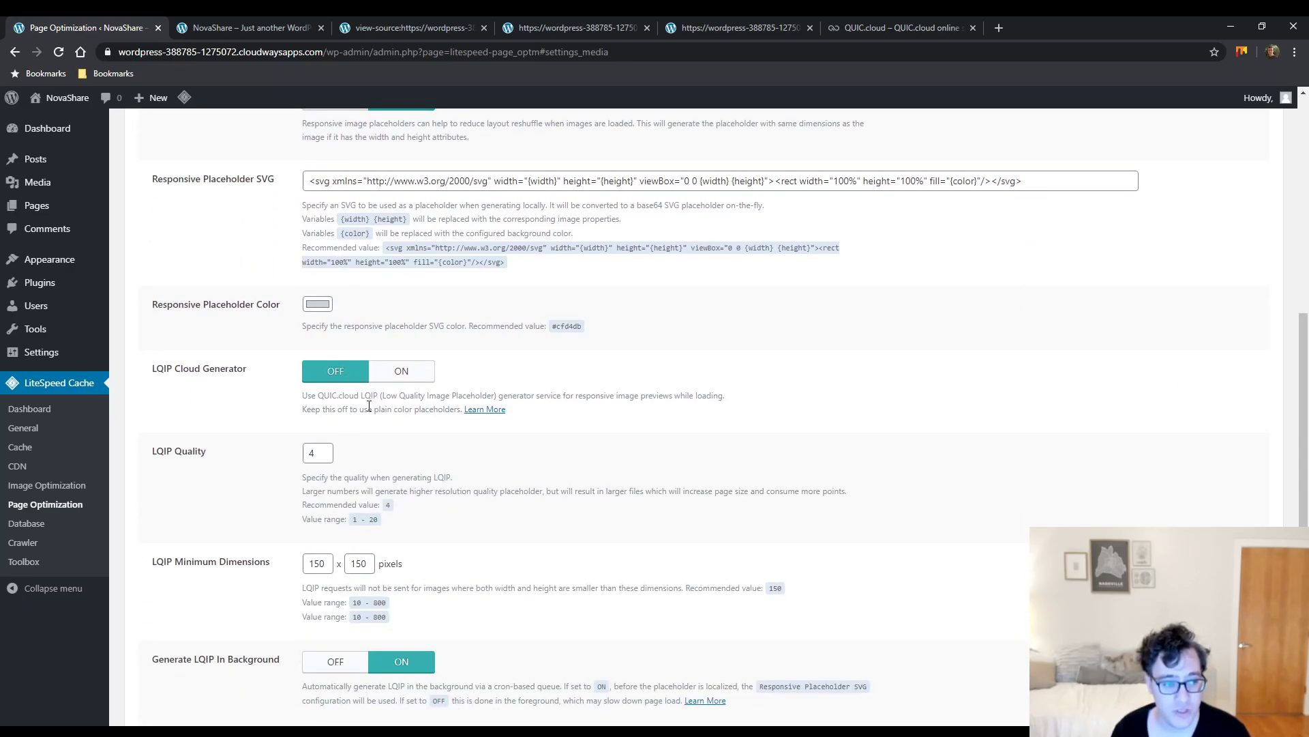
{"action": "left_click_drag", "start_coordinate": [252, 375], "coordinate": [162, 390]}
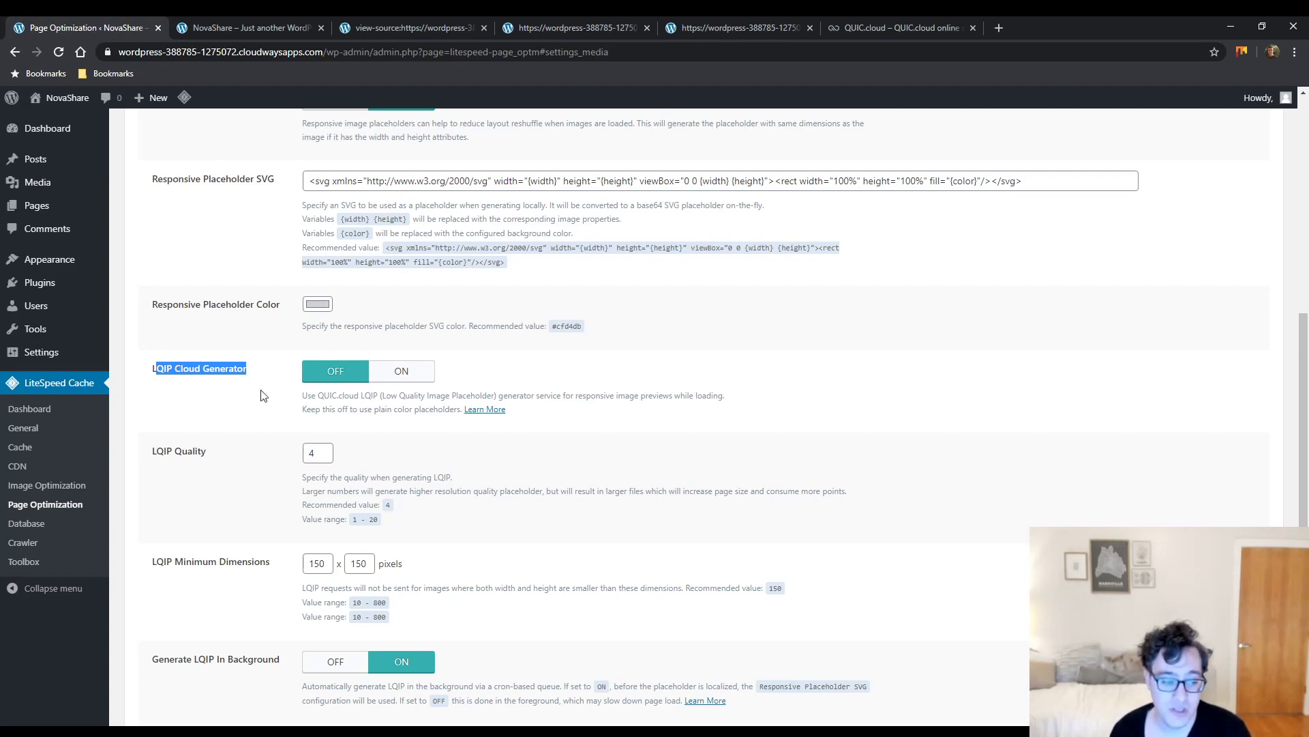
Turn on Lazy Load Iframes in the Media Settings and save the changes
{"action": "scroll", "coordinate": [335, 397], "scroll_direction": "down", "scroll_amount": 4}
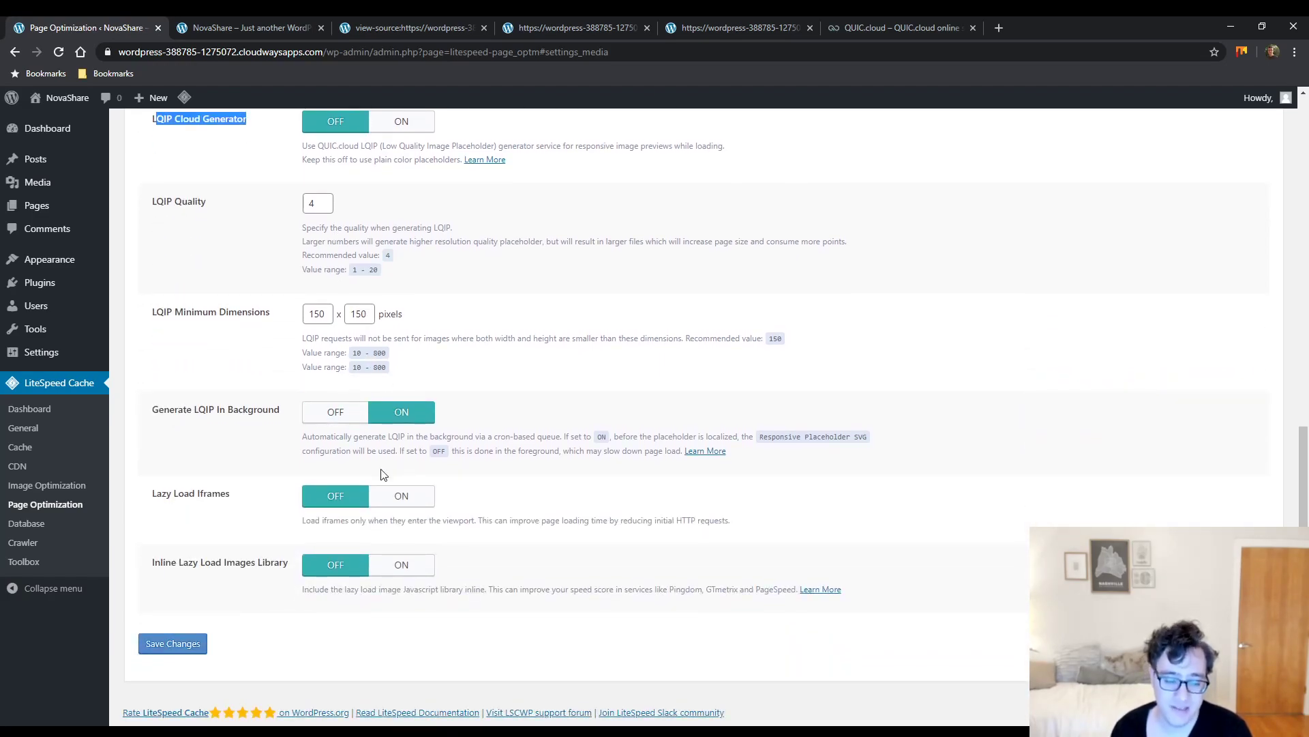
{"action": "left_click_drag", "start_coordinate": [232, 493], "coordinate": [175, 493]}
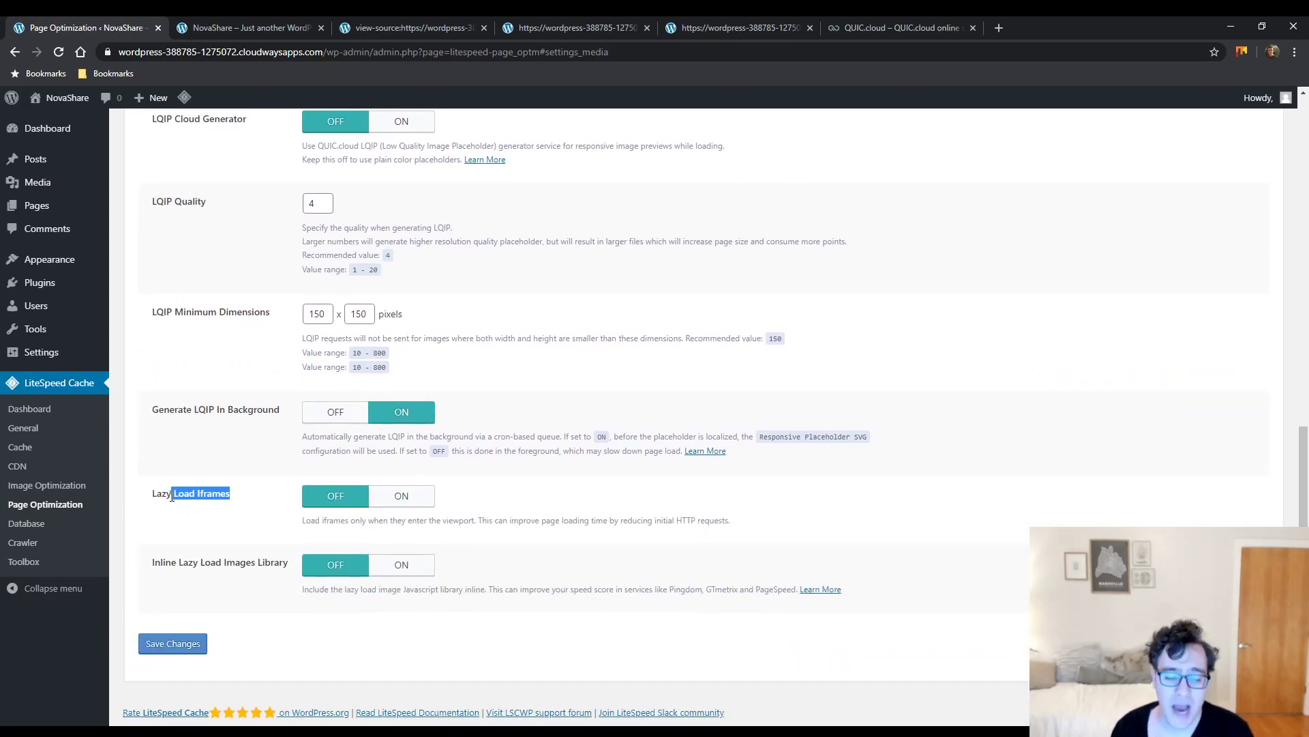
{"action": "left_click", "coordinate": [401, 497]}
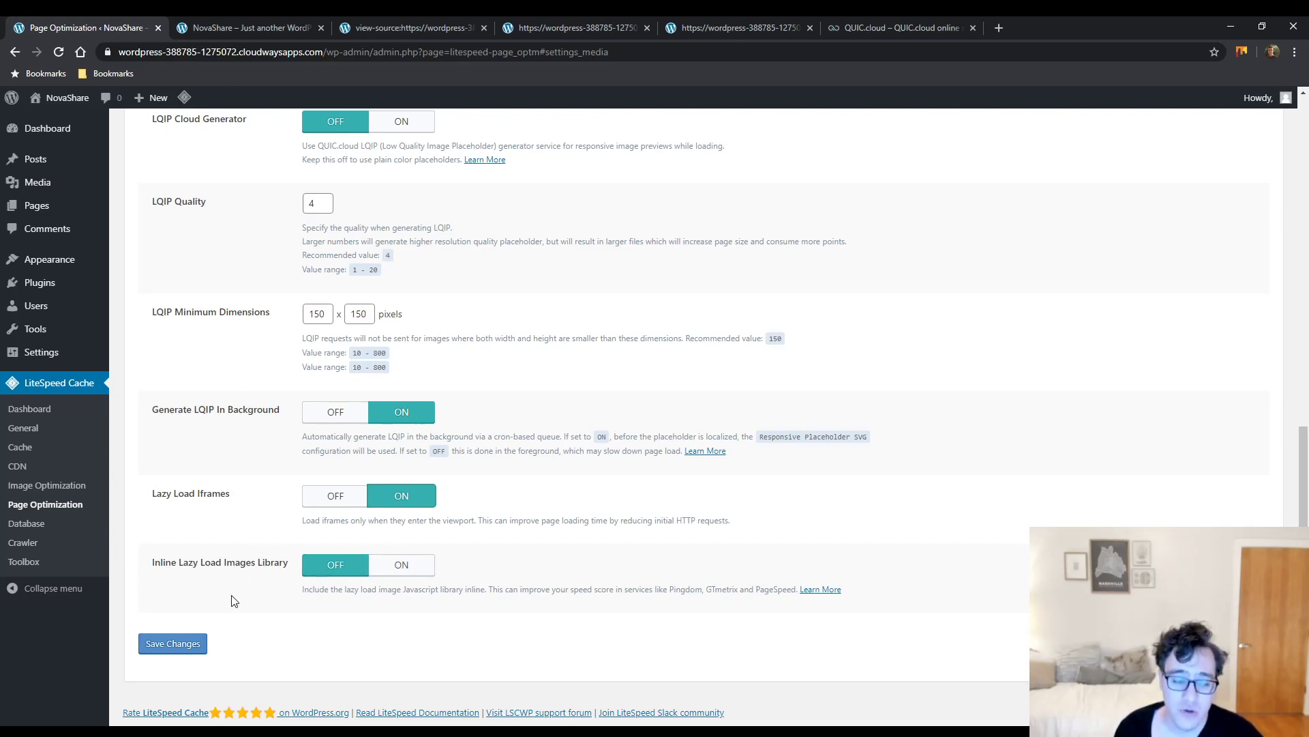
{"action": "left_click", "coordinate": [176, 644]}
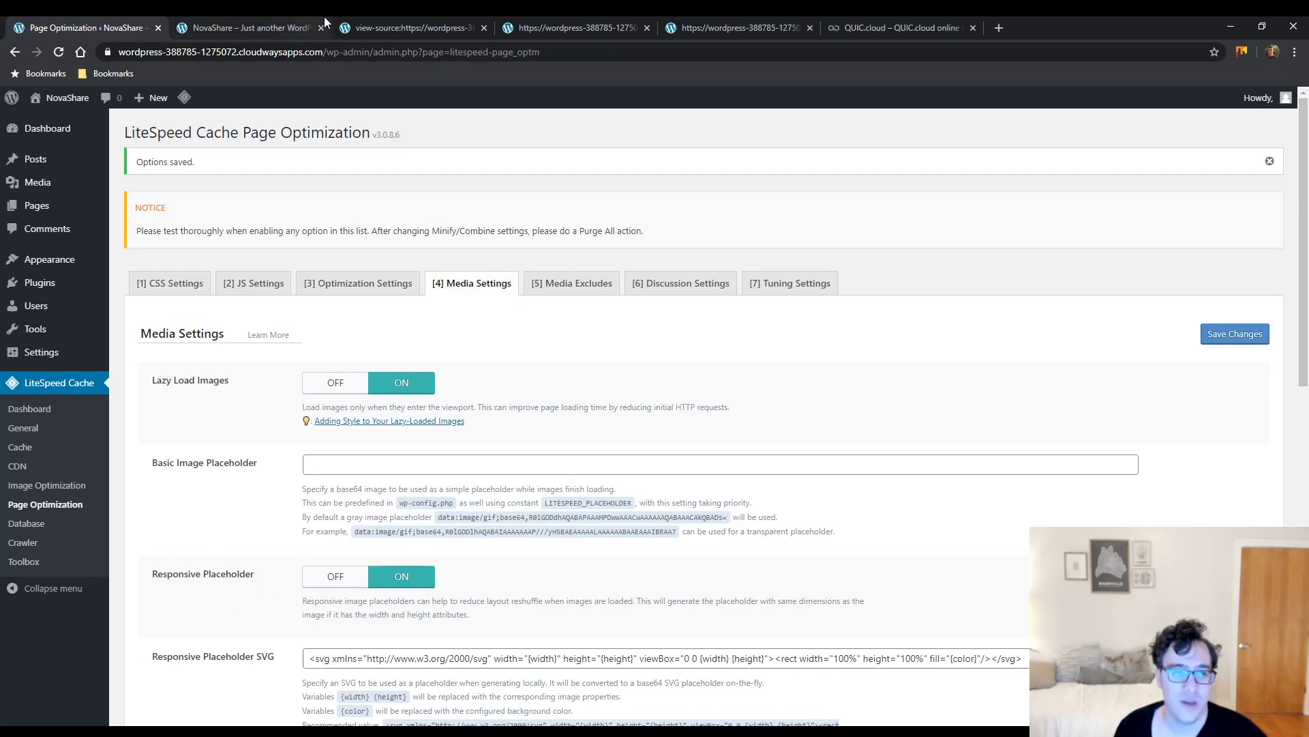
Check the image tags near the end of the homepage source for the lazy loading markup
{"action": "left_click", "coordinate": [372, 29]}
{"action": "scroll", "coordinate": [483, 417], "scroll_direction": "down", "scroll_amount": 20}
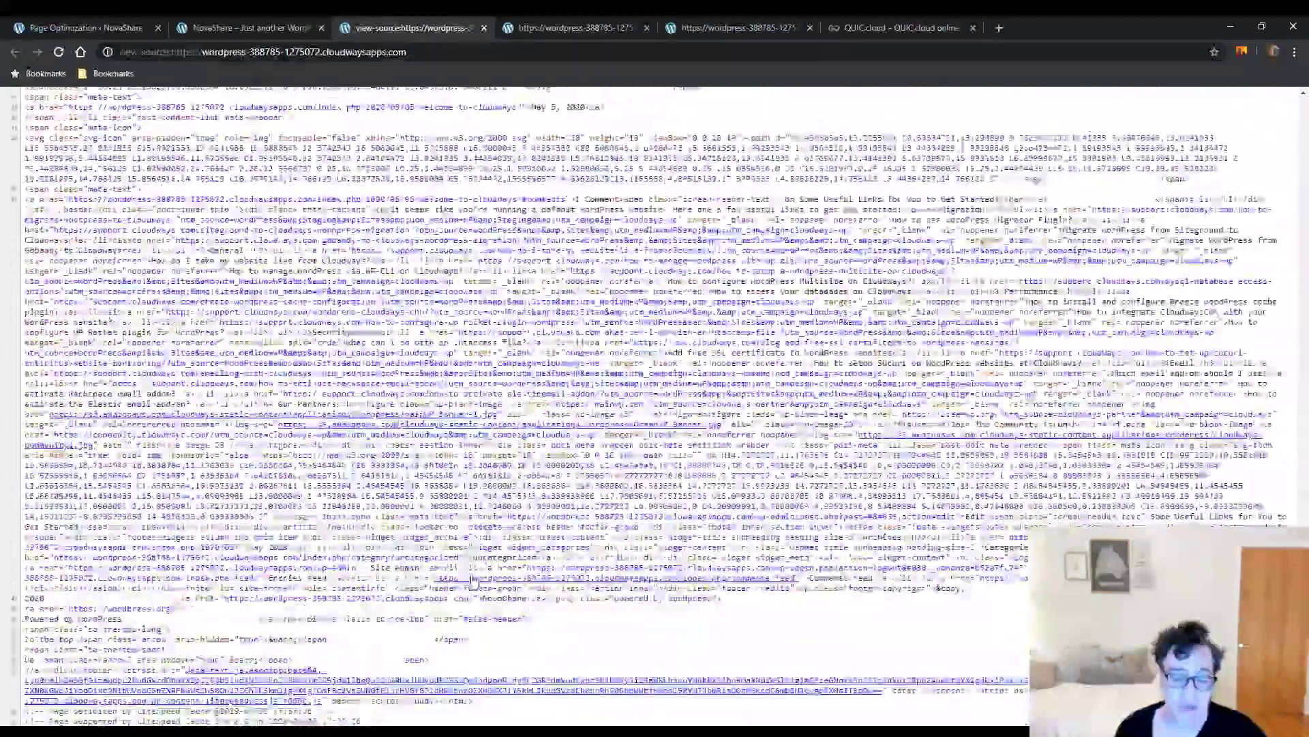
{"action": "scroll", "coordinate": [498, 580], "scroll_direction": "down", "scroll_amount": 2}
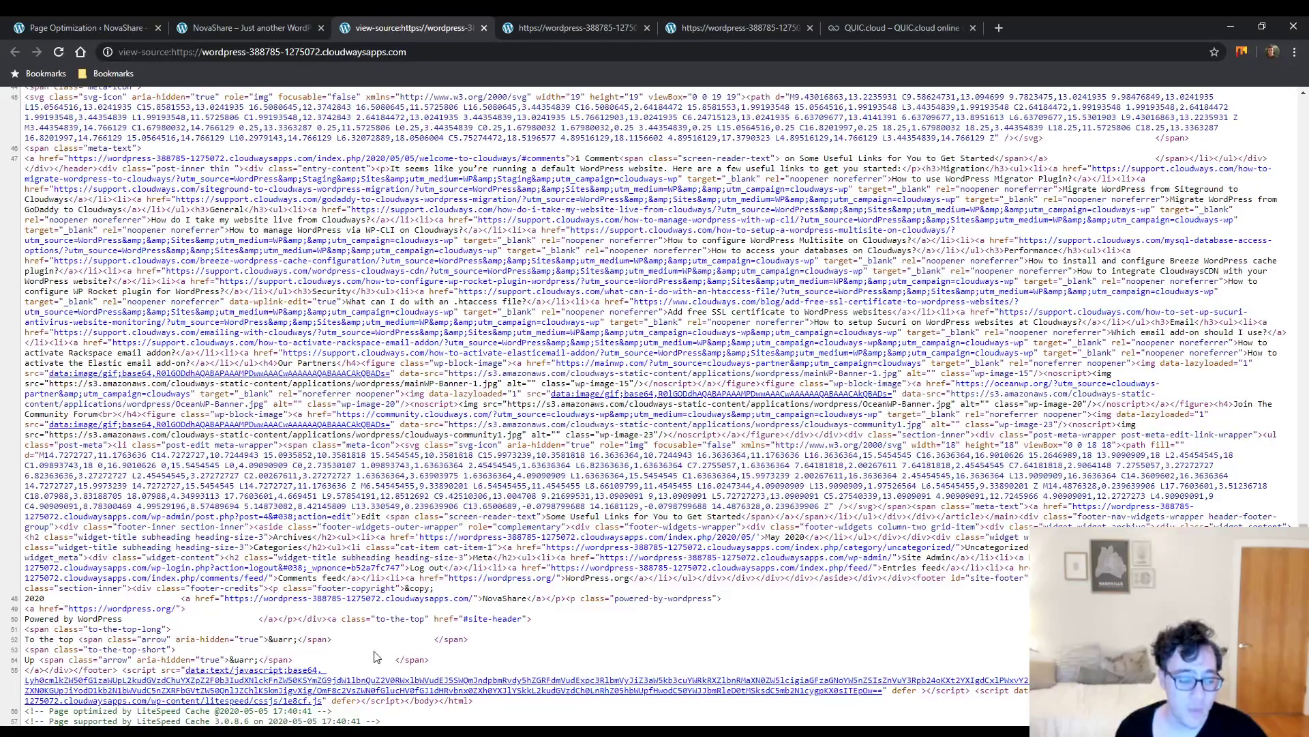
Look through the Media Excludes options for lazy-loaded images, iframes and URIs on the Page Optimization page
{"action": "left_click", "coordinate": [120, 24]}
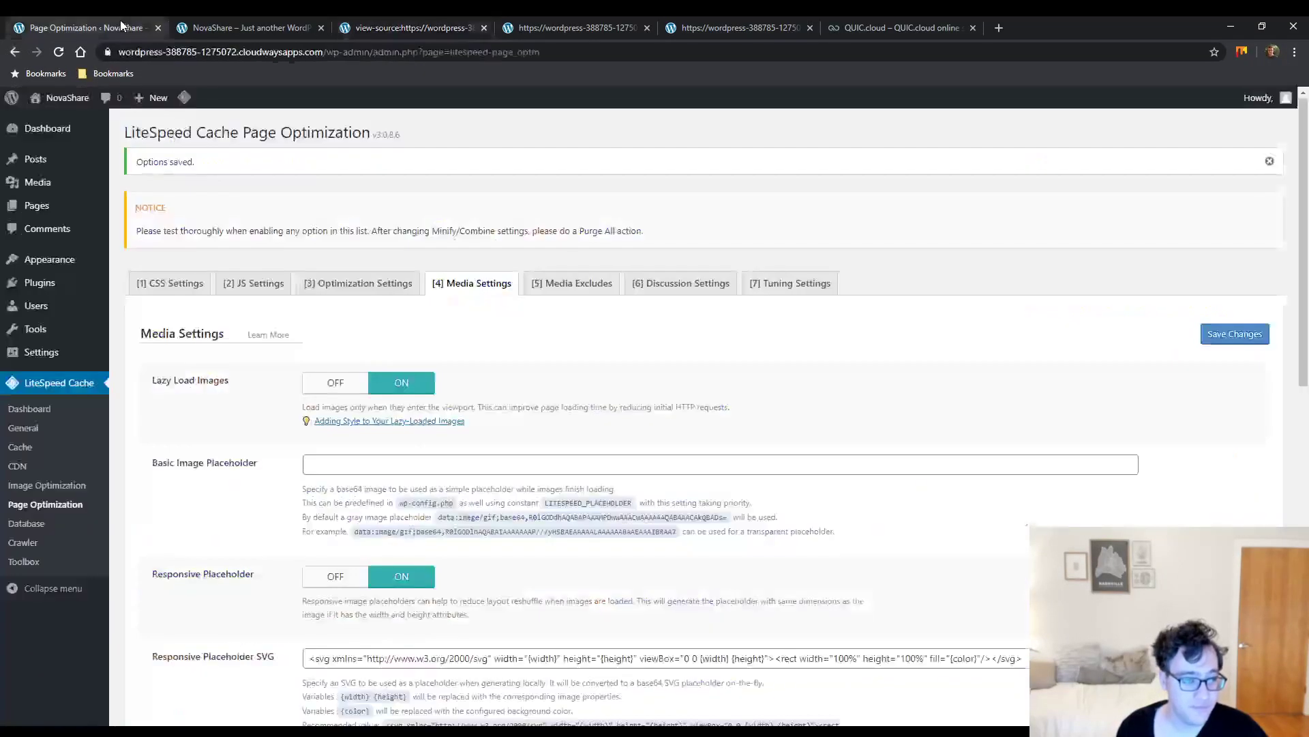
{"action": "left_click", "coordinate": [574, 282]}
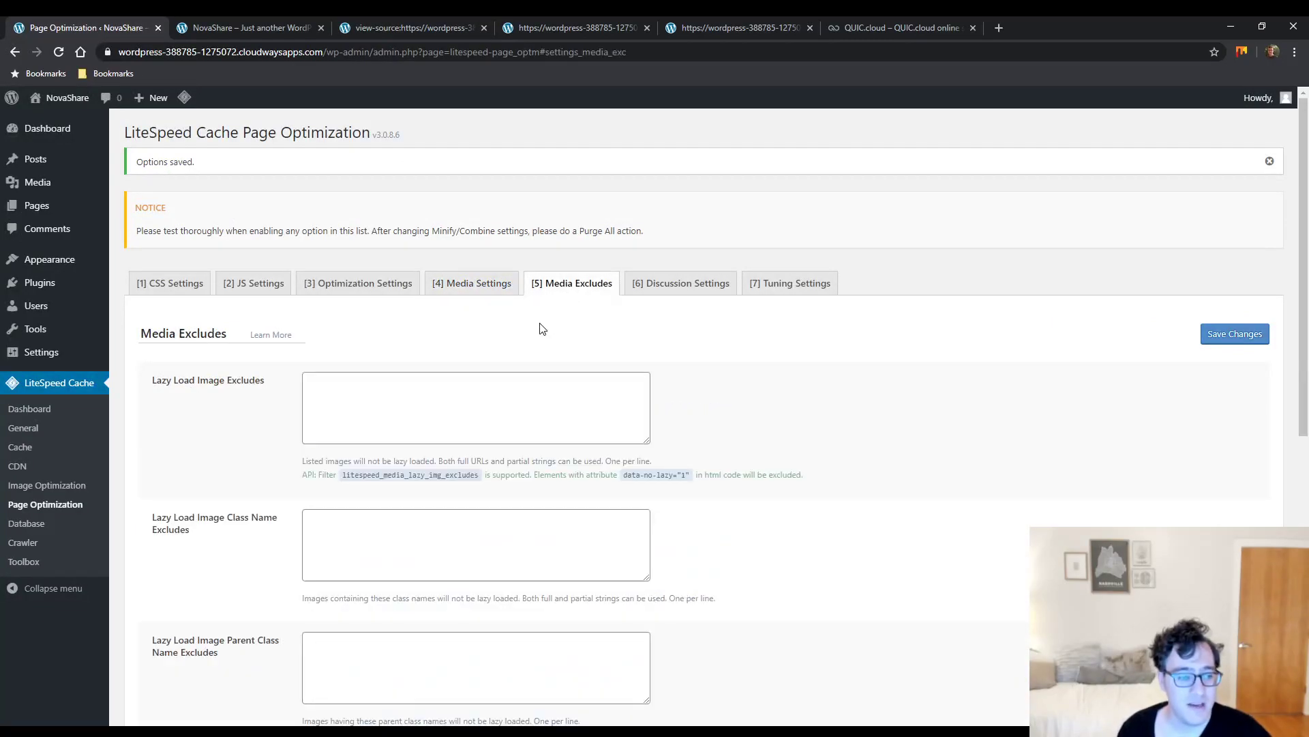
{"action": "scroll", "coordinate": [358, 434], "scroll_direction": "down", "scroll_amount": 8}
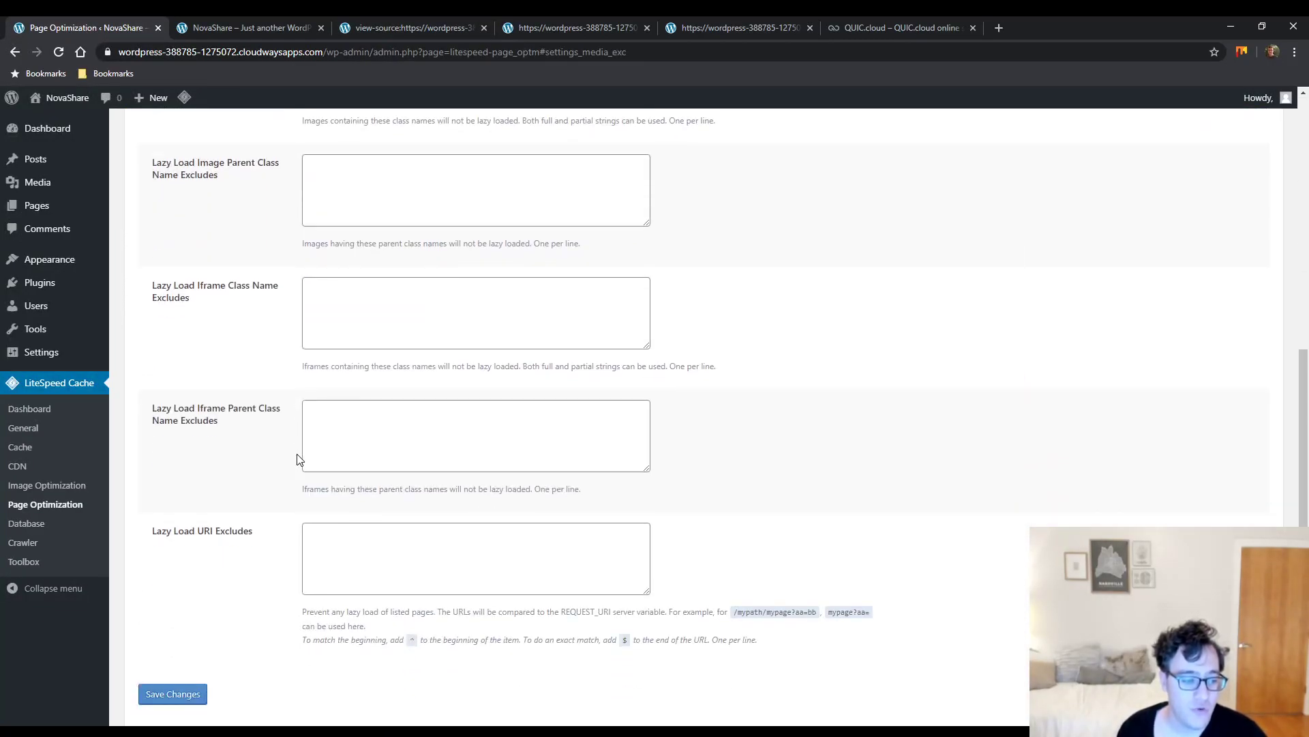
{"action": "scroll", "coordinate": [285, 485], "scroll_direction": "up", "scroll_amount": 4}
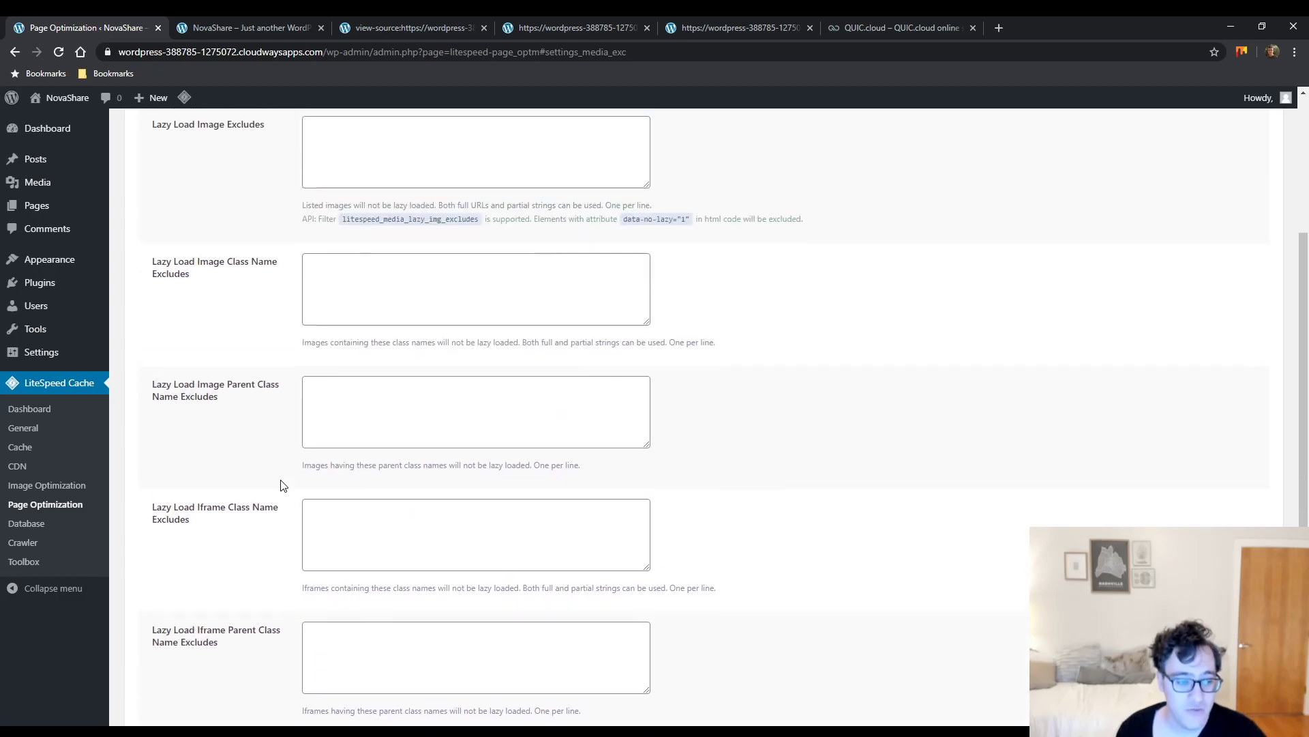
{"action": "scroll", "coordinate": [284, 485], "scroll_direction": "down", "scroll_amount": 4}
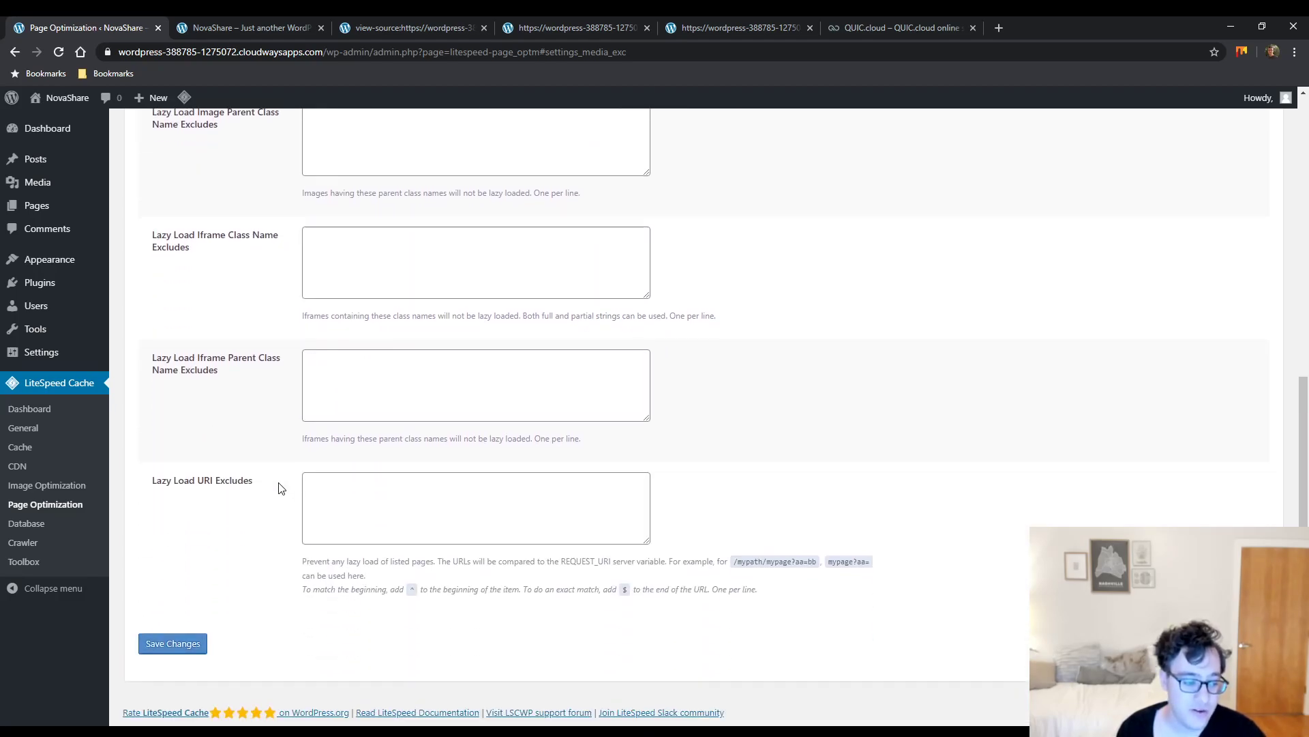
{"action": "scroll", "coordinate": [281, 486], "scroll_direction": "up", "scroll_amount": 7}
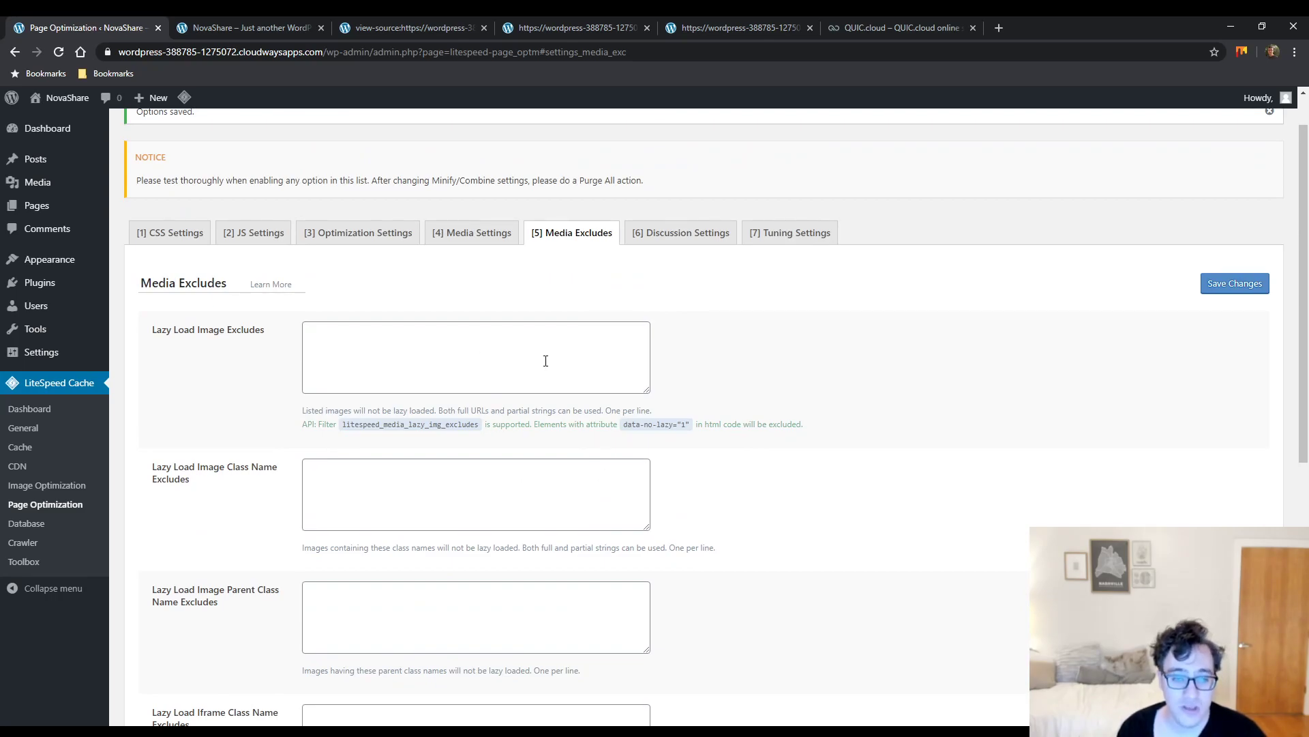
Turn on Gravatar Cache and Gravatar Cache Cron in the Discussion Settings and save the changes
{"action": "left_click", "coordinate": [675, 240]}
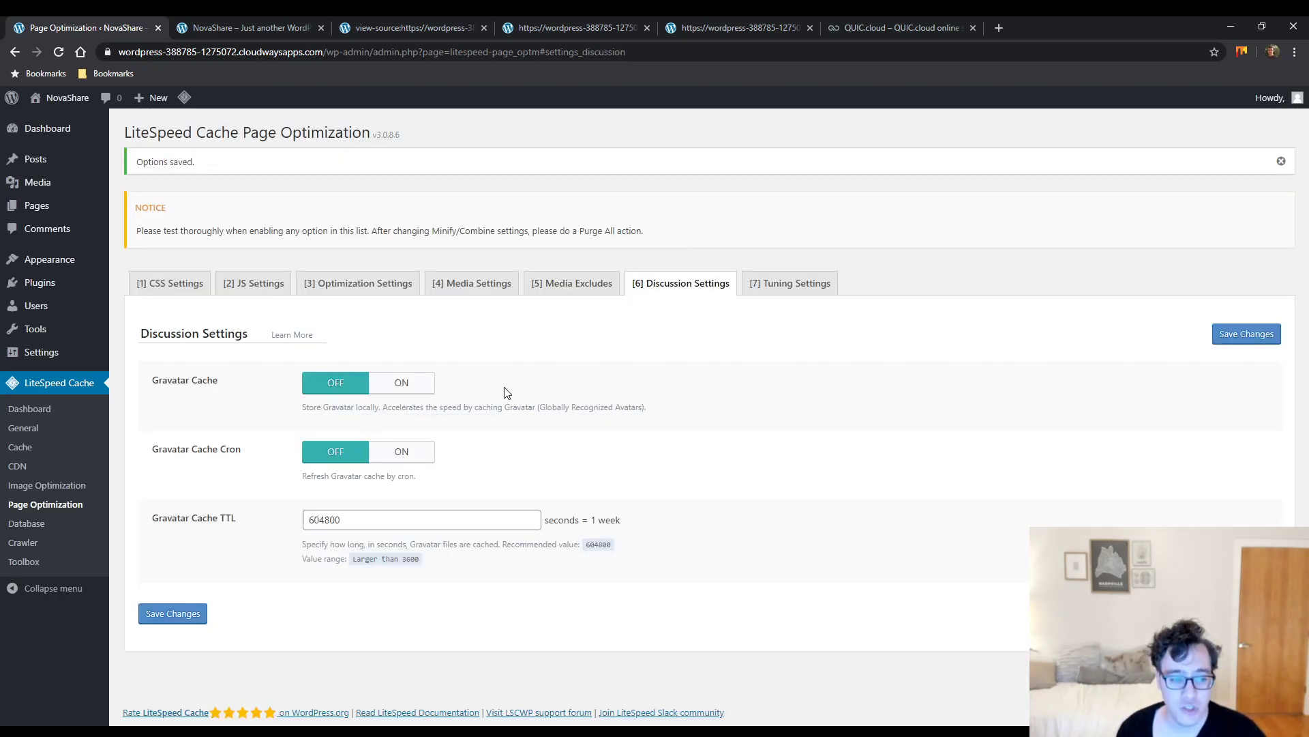
{"action": "left_click", "coordinate": [402, 384]}
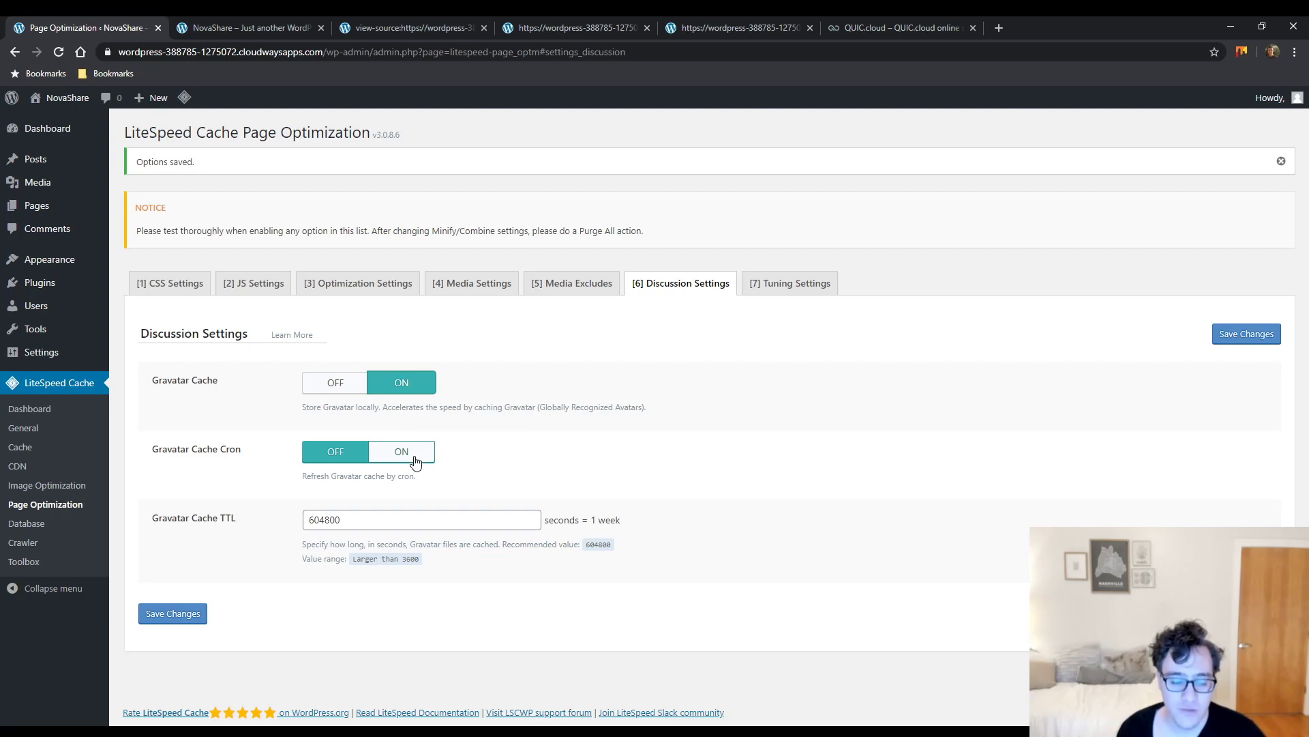
{"action": "left_click", "coordinate": [414, 460]}
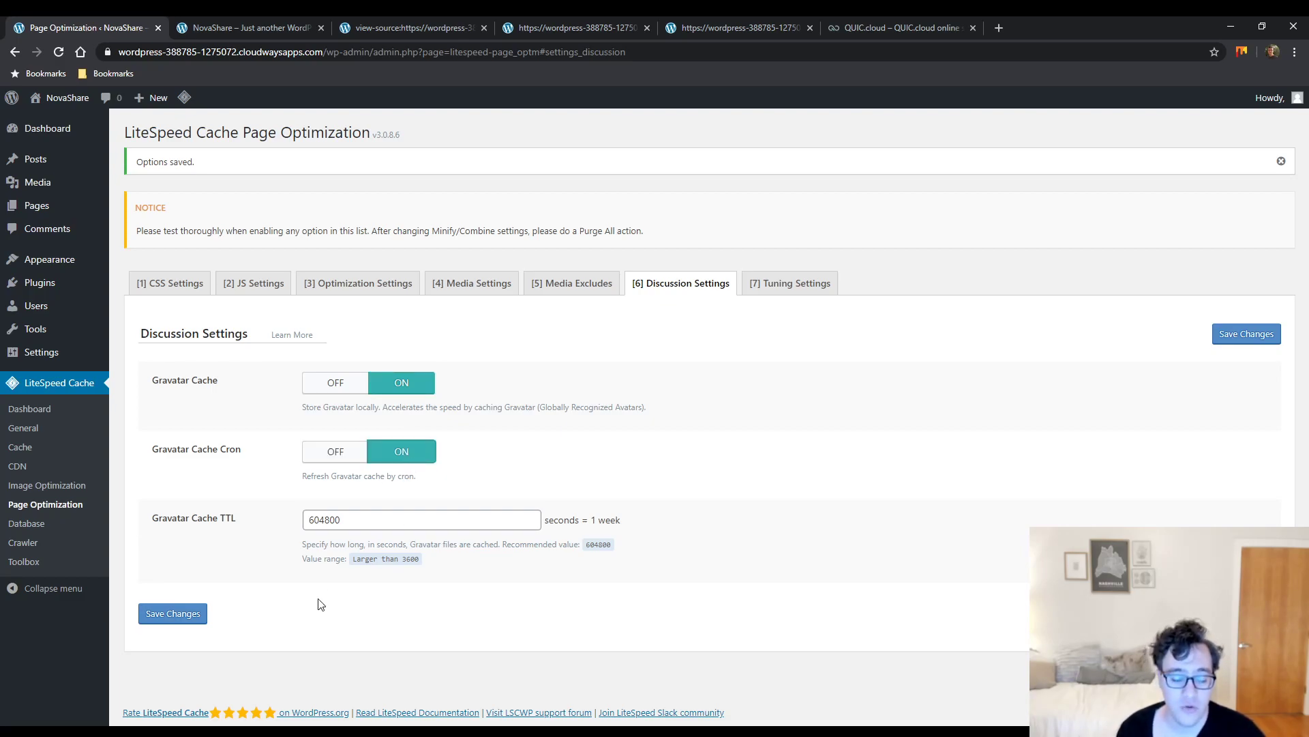
{"action": "left_click", "coordinate": [194, 625]}
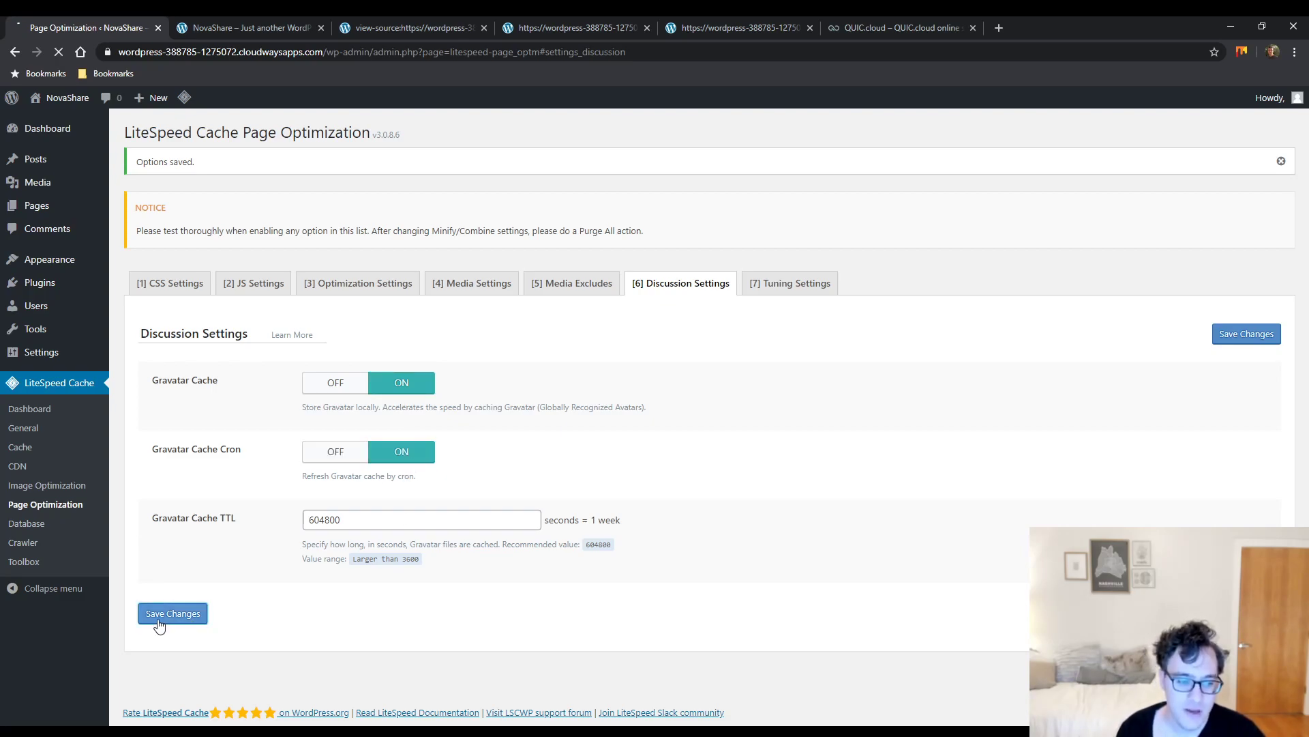
Open the Tuning Settings of the Page Optimization page and look over the available options
{"action": "left_click", "coordinate": [803, 285]}
{"action": "scroll", "coordinate": [535, 497], "scroll_direction": "down", "scroll_amount": 4}
{"action": "scroll", "coordinate": [418, 474], "scroll_direction": "up", "scroll_amount": 3}
{"action": "scroll", "coordinate": [403, 453], "scroll_direction": "up", "scroll_amount": 1}
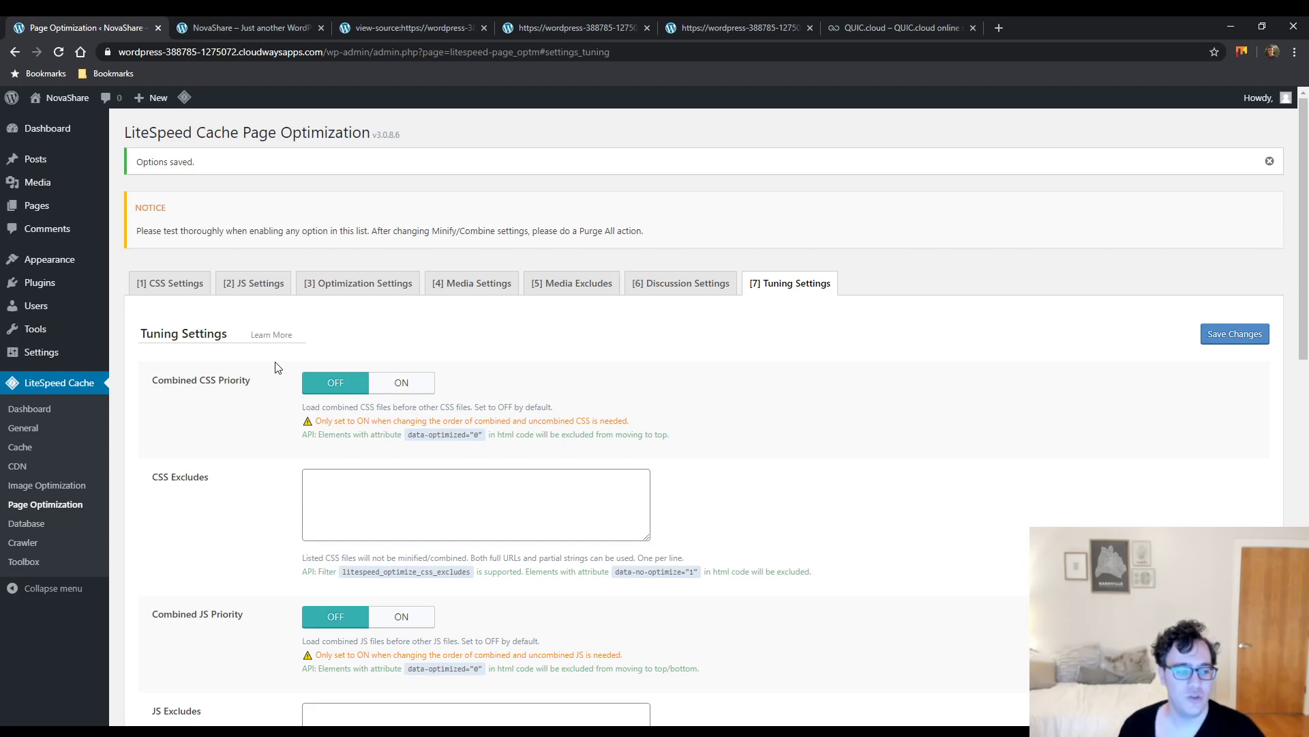
Try turning on Combined CSS Priority, and switch it back off
{"action": "left_click_drag", "start_coordinate": [248, 380], "coordinate": [174, 378]}
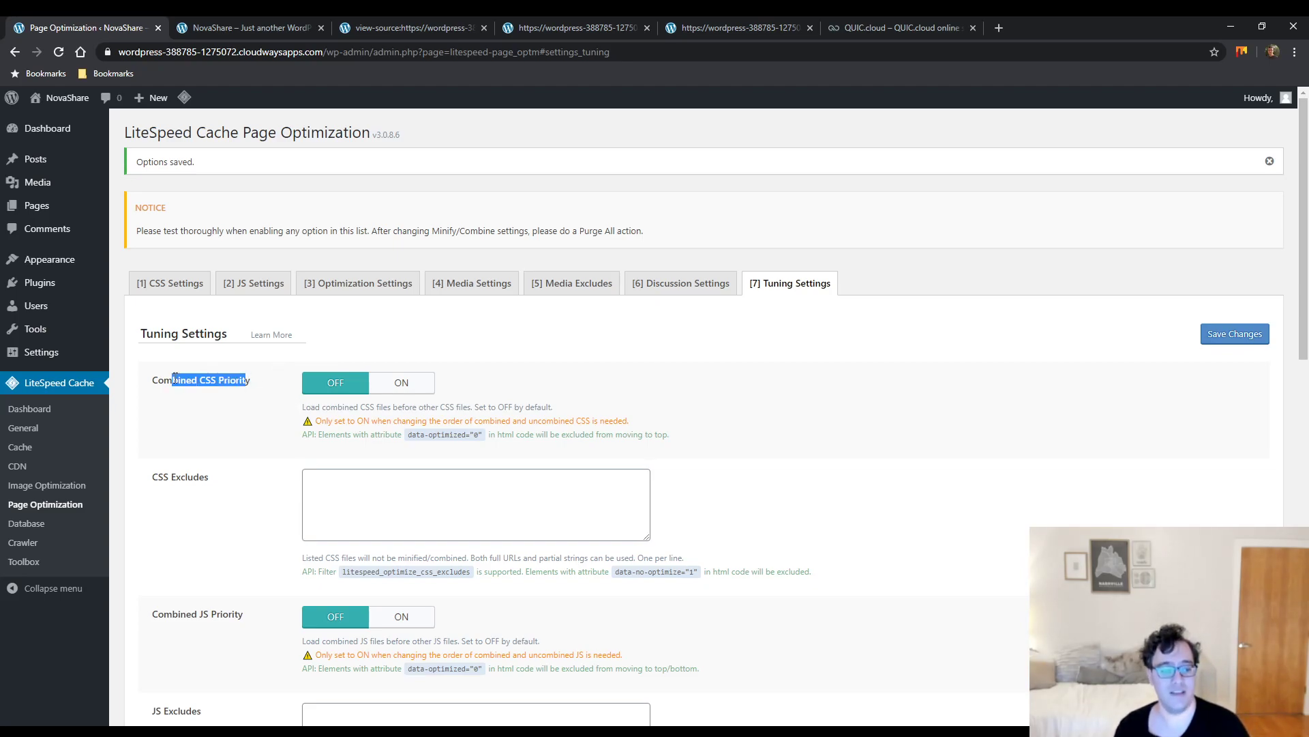
{"action": "left_click", "coordinate": [402, 395]}
{"action": "left_click", "coordinate": [395, 390]}
{"action": "left_click", "coordinate": [387, 387]}
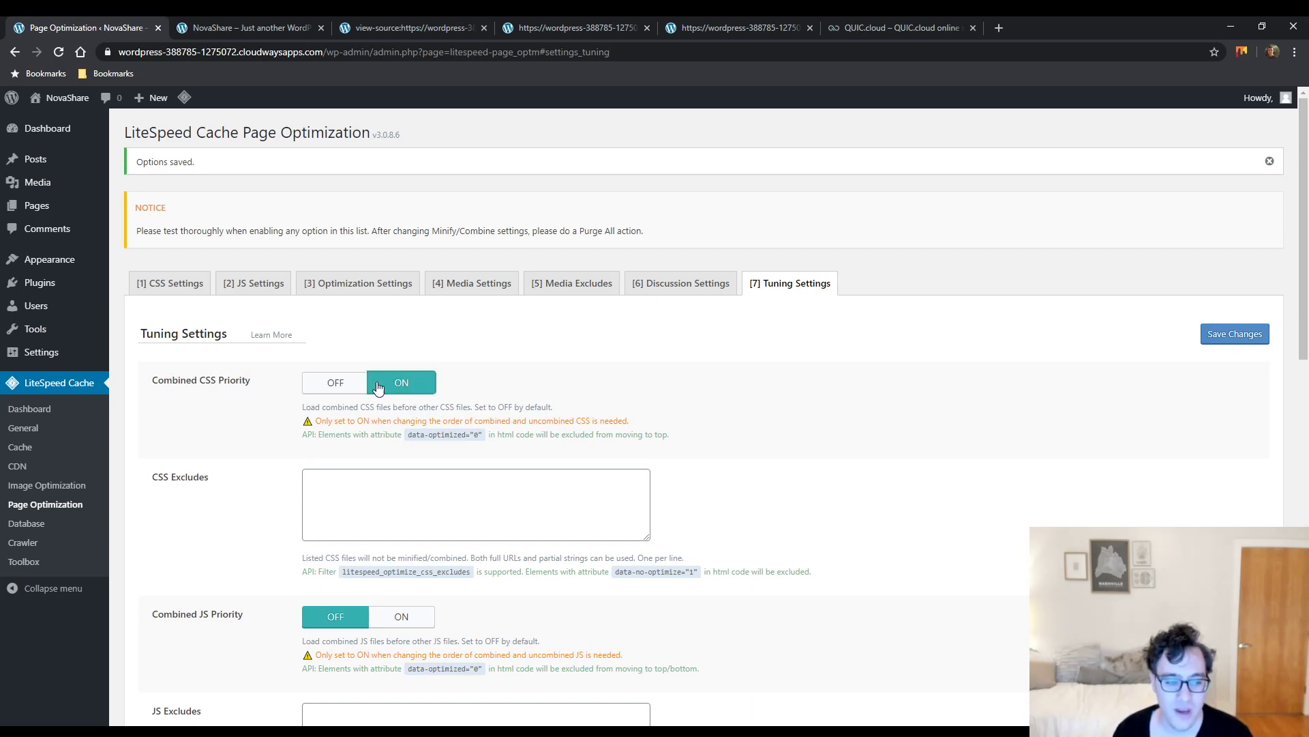
{"action": "left_click", "coordinate": [336, 382]}
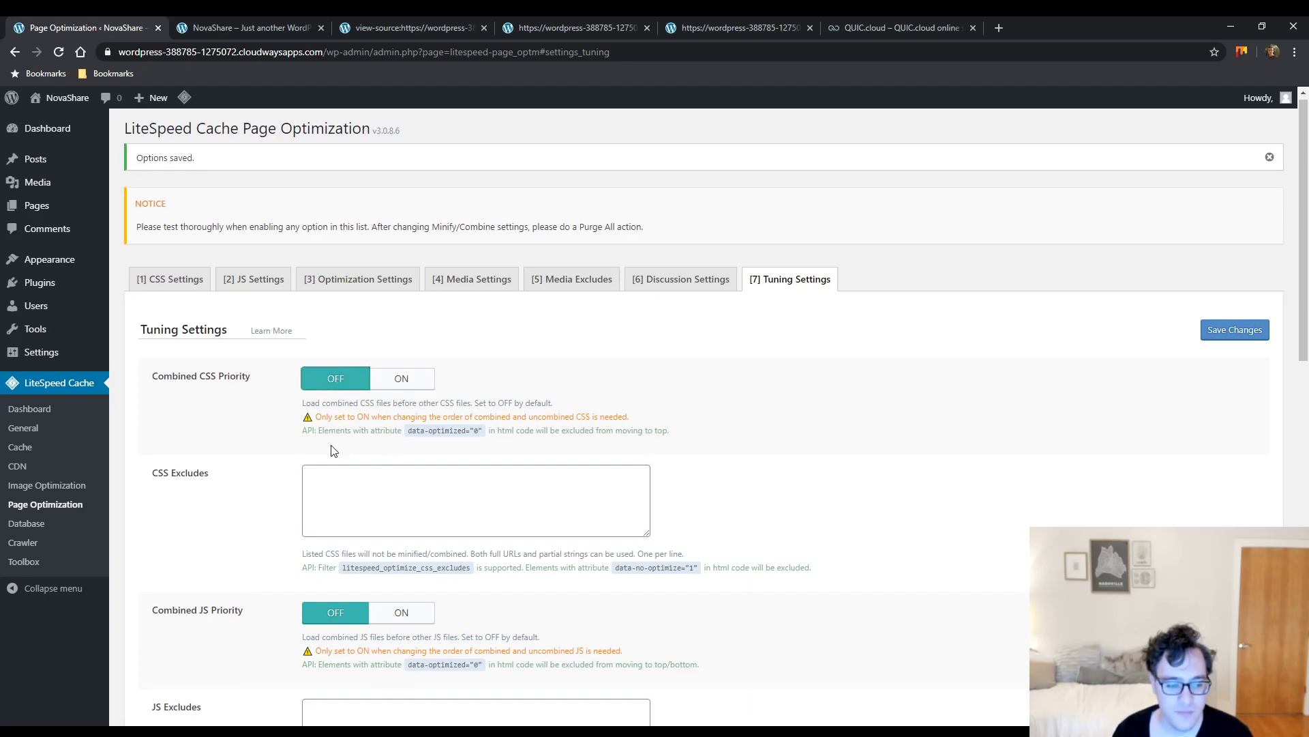
Examine the Tuning Settings for CSS and JS priority, excludes, combined file size, critical CSS, URIs and roles
{"action": "scroll", "coordinate": [335, 441], "scroll_direction": "down", "scroll_amount": 3}
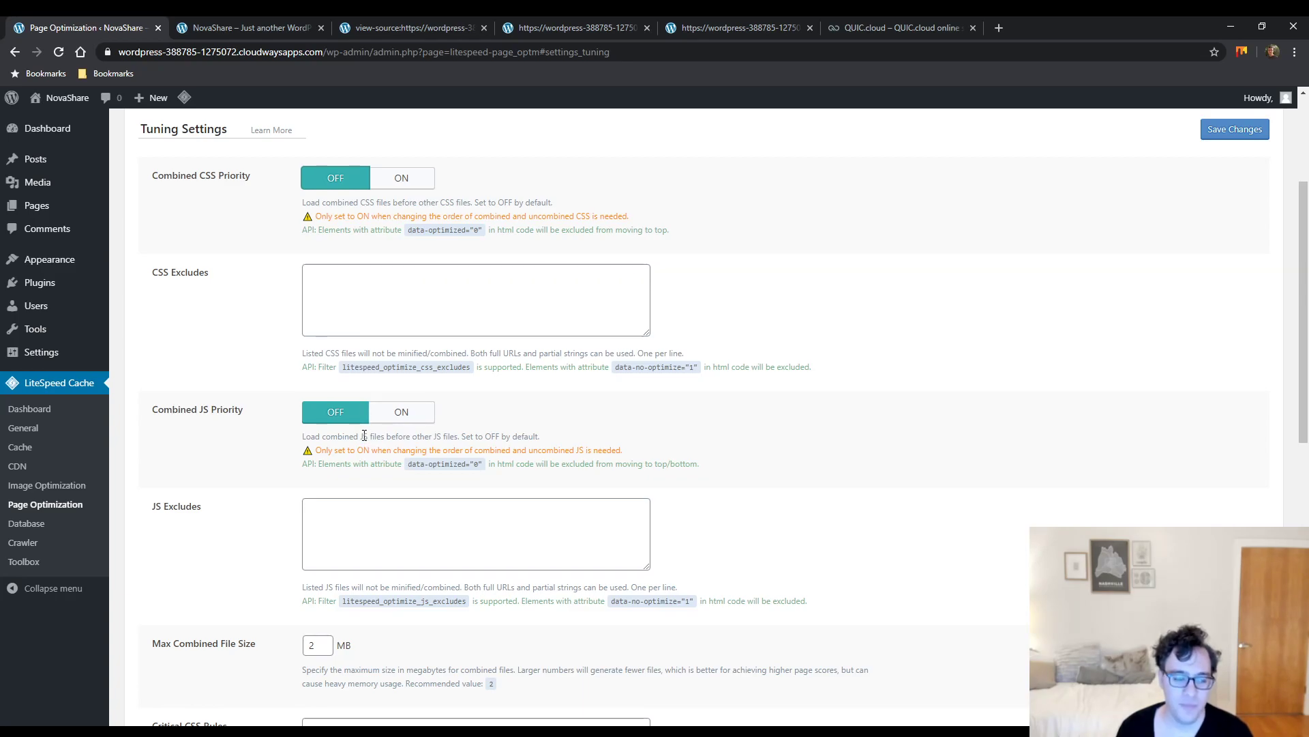
{"action": "scroll", "coordinate": [363, 435], "scroll_direction": "down", "scroll_amount": 3}
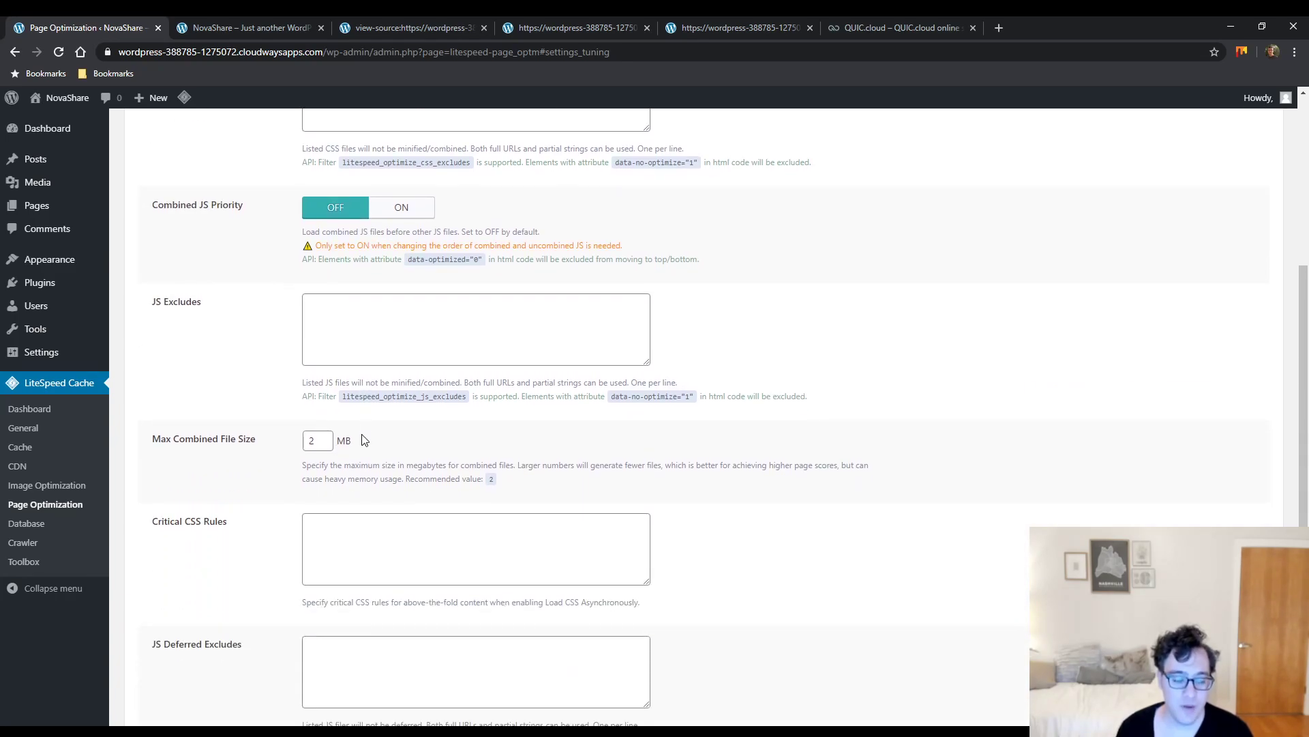
{"action": "scroll", "coordinate": [358, 440], "scroll_direction": "down", "scroll_amount": 3}
{"action": "scroll", "coordinate": [353, 439], "scroll_direction": "up", "scroll_amount": 7}
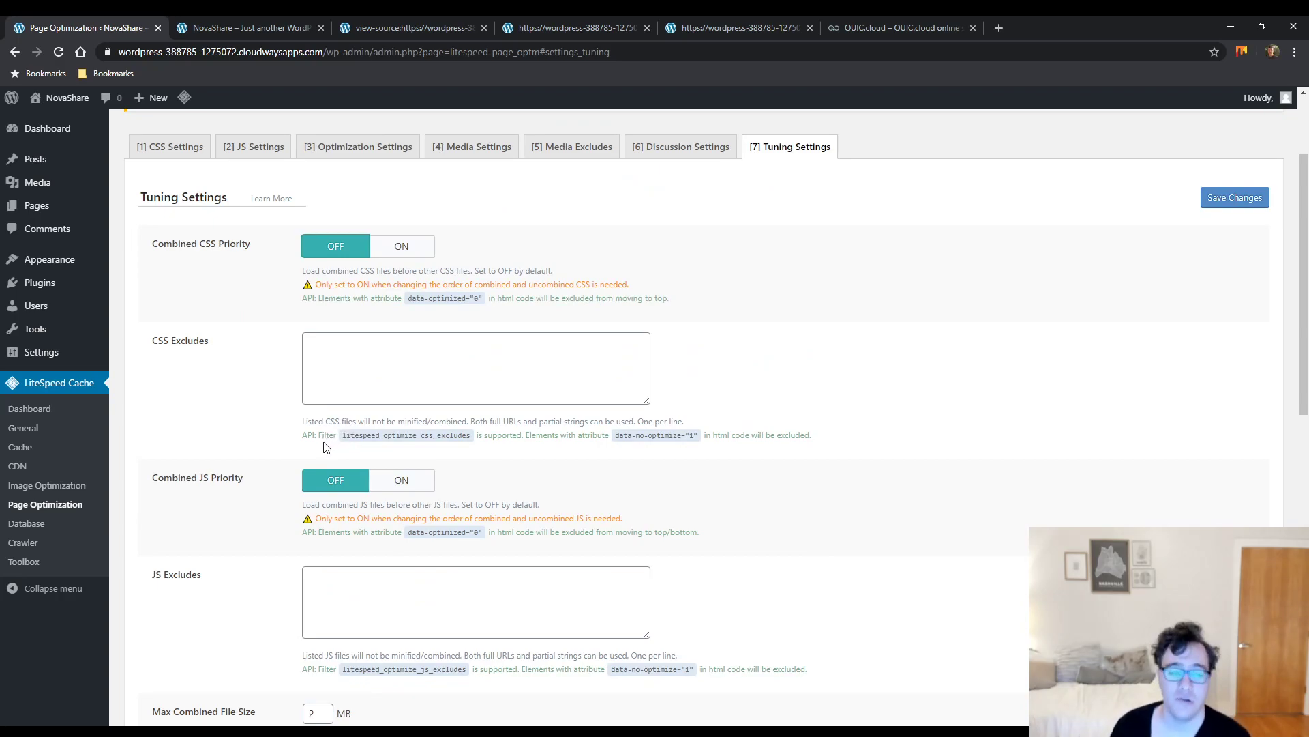
{"action": "scroll", "coordinate": [266, 437], "scroll_direction": "down", "scroll_amount": 10}
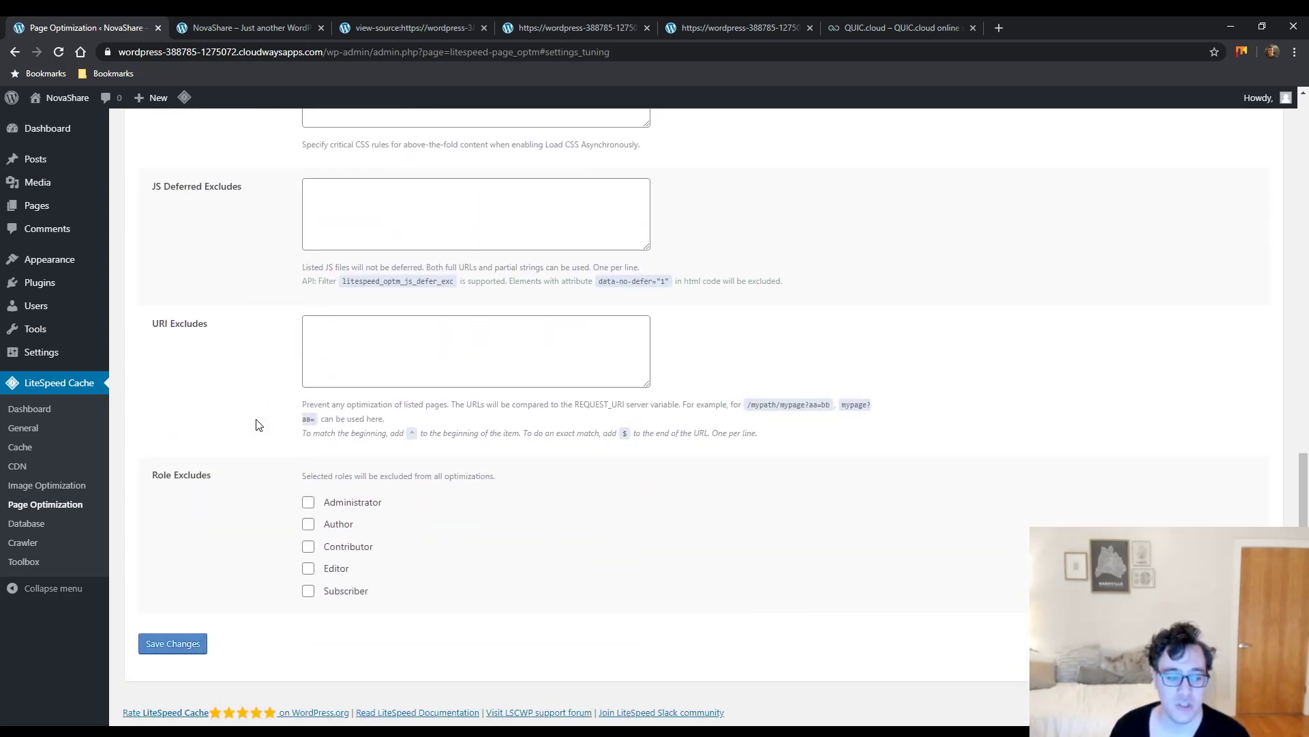
{"action": "scroll", "coordinate": [262, 426], "scroll_direction": "up", "scroll_amount": 10}
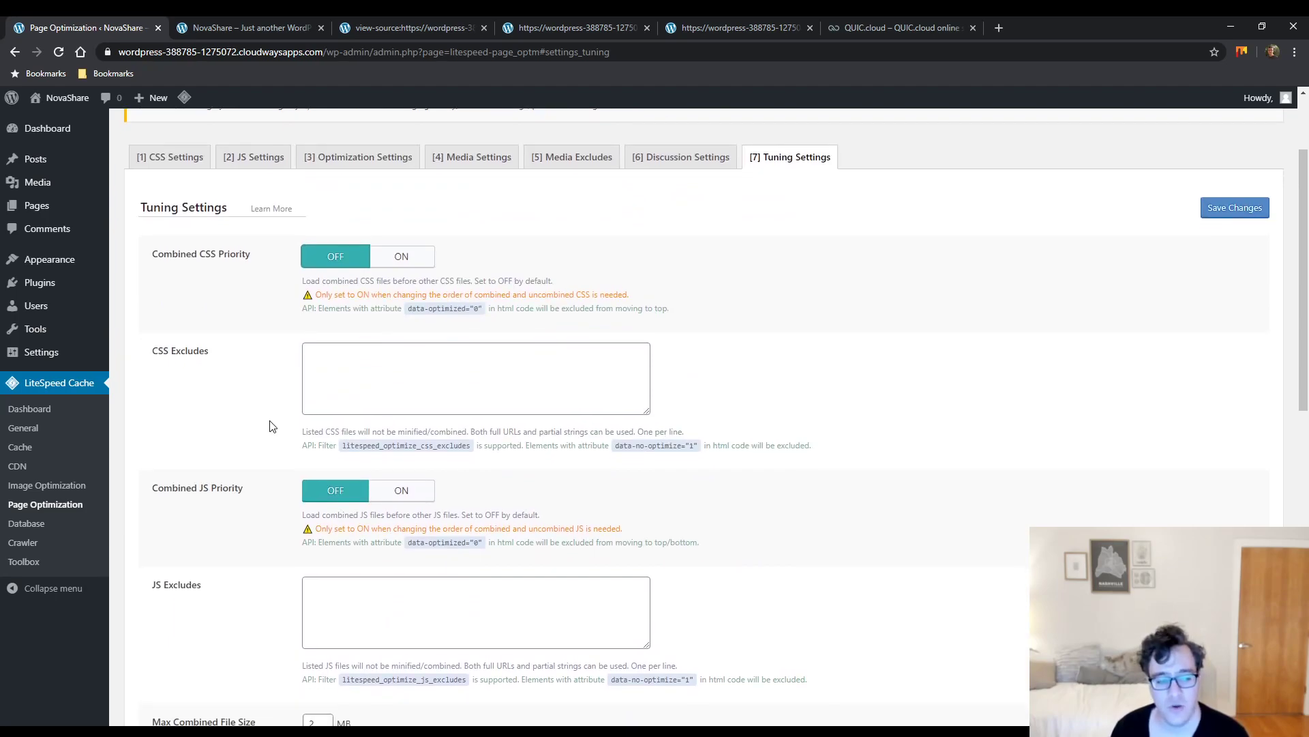
{"action": "scroll", "coordinate": [271, 425], "scroll_direction": "down", "scroll_amount": 6}
{"action": "scroll", "coordinate": [295, 418], "scroll_direction": "up", "scroll_amount": 9}
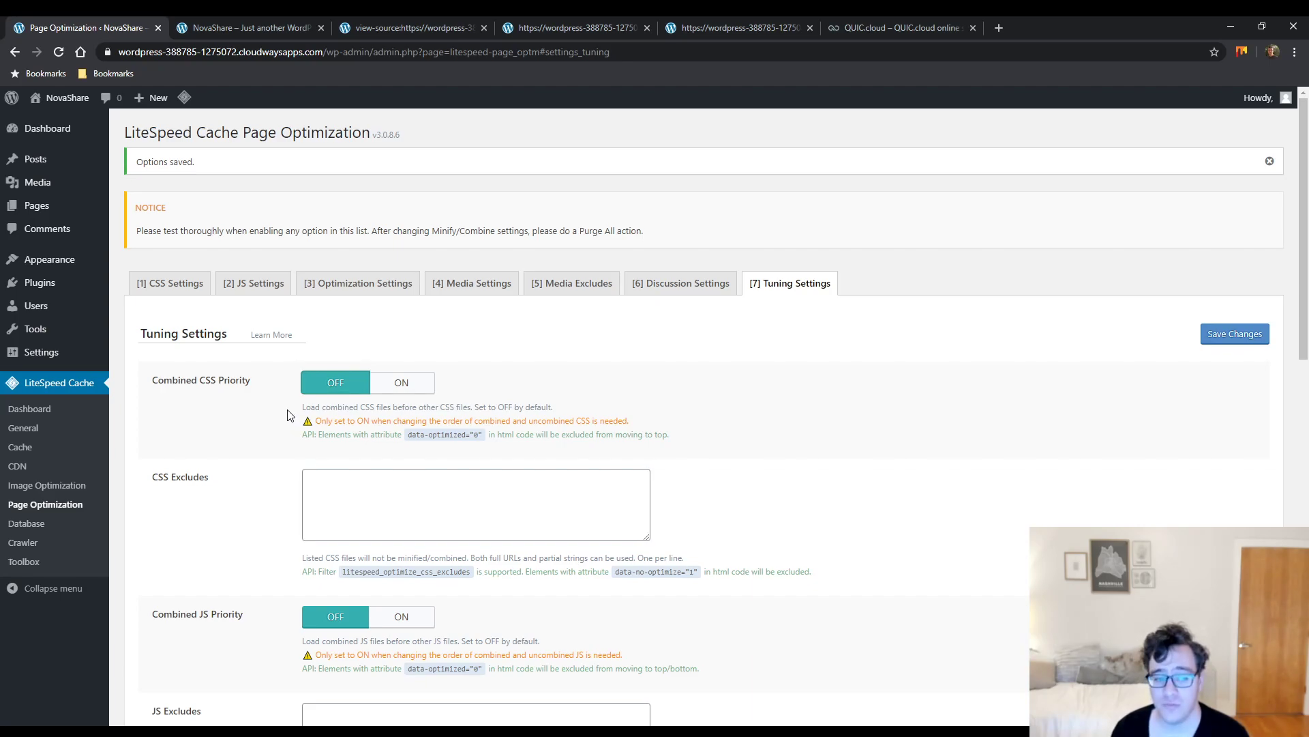
{"action": "scroll", "coordinate": [287, 414], "scroll_direction": "down", "scroll_amount": 3}
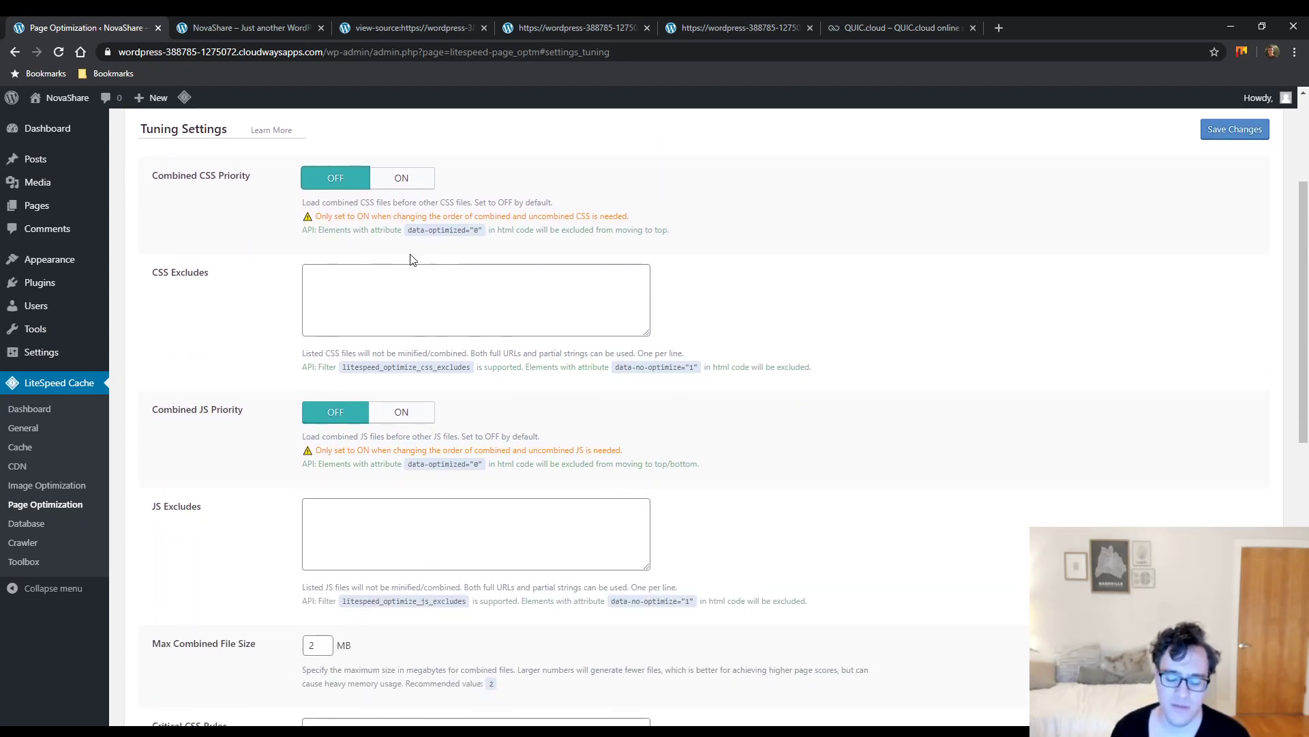
{"action": "scroll", "coordinate": [419, 431], "scroll_direction": "down", "scroll_amount": 3}
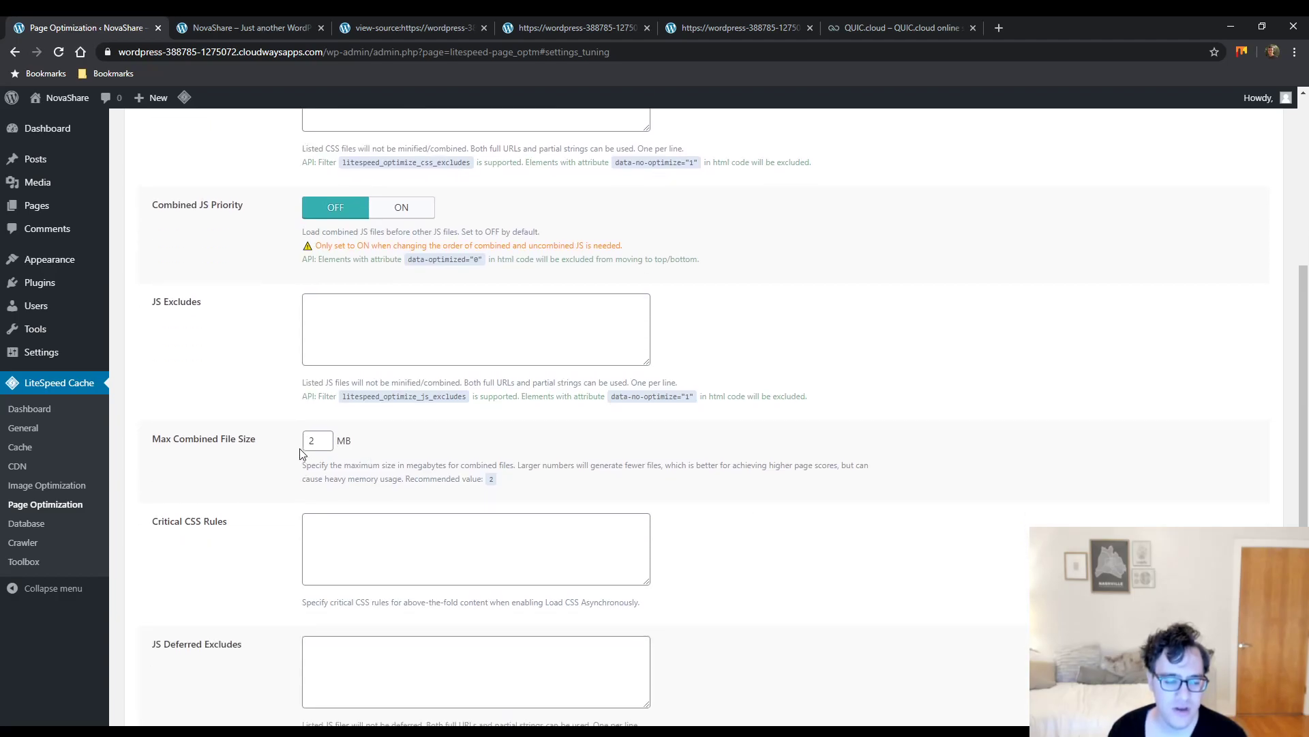
{"action": "scroll", "coordinate": [313, 453], "scroll_direction": "up", "scroll_amount": 6}
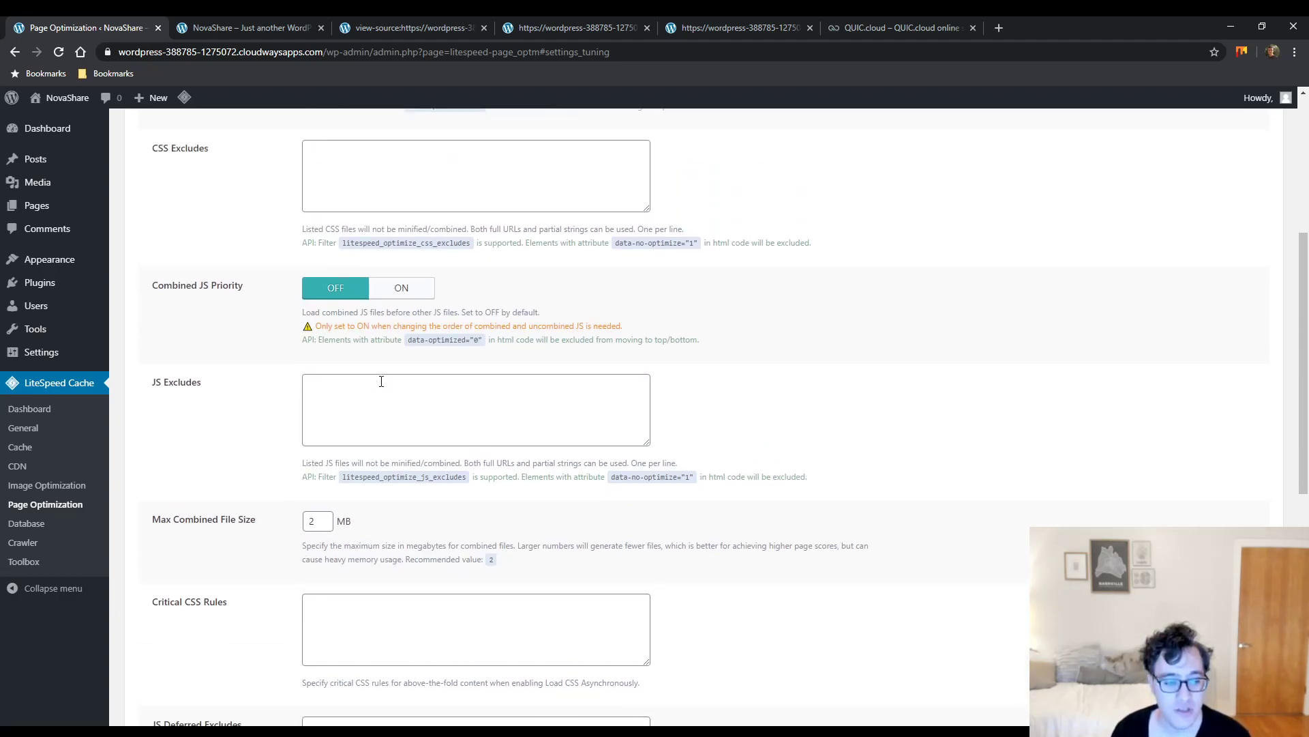
{"action": "left_click", "coordinate": [351, 492]}
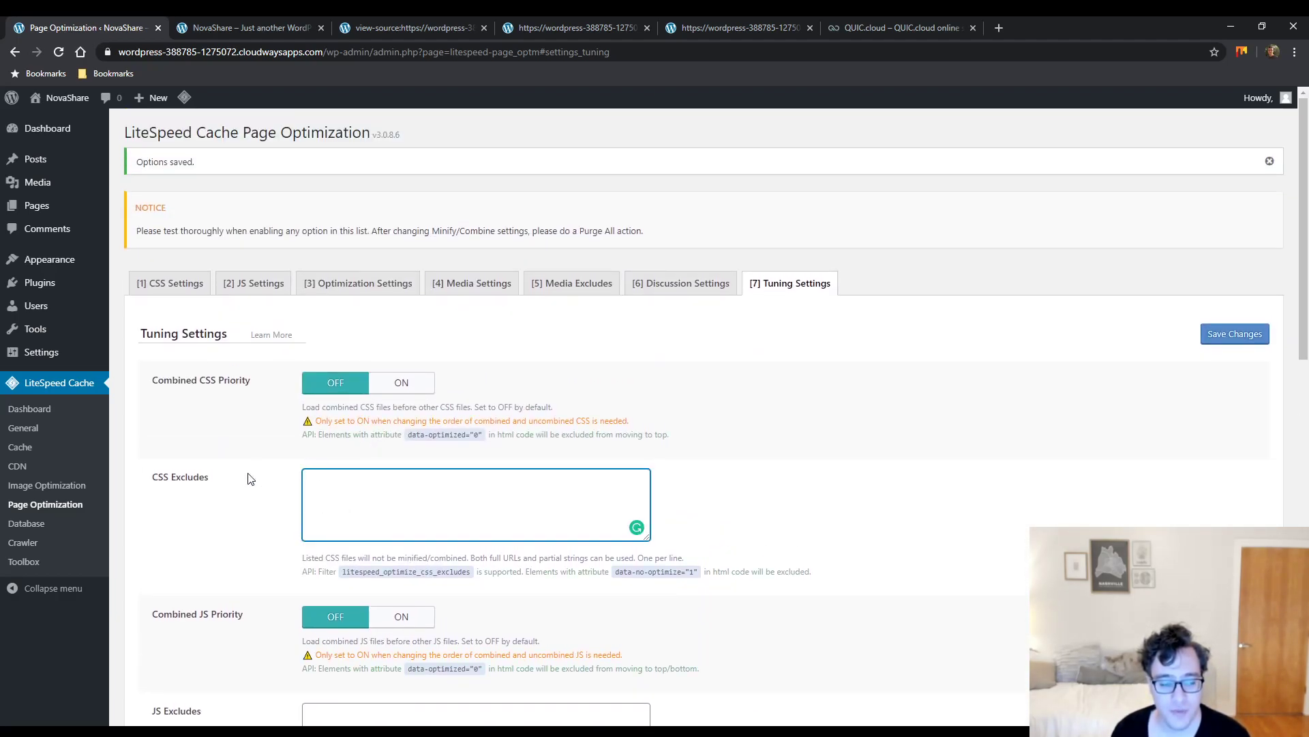
Set Max Combined File Size to 5 MB in the Tuning Settings and save the changes
{"action": "scroll", "coordinate": [353, 495], "scroll_direction": "down", "scroll_amount": 4}
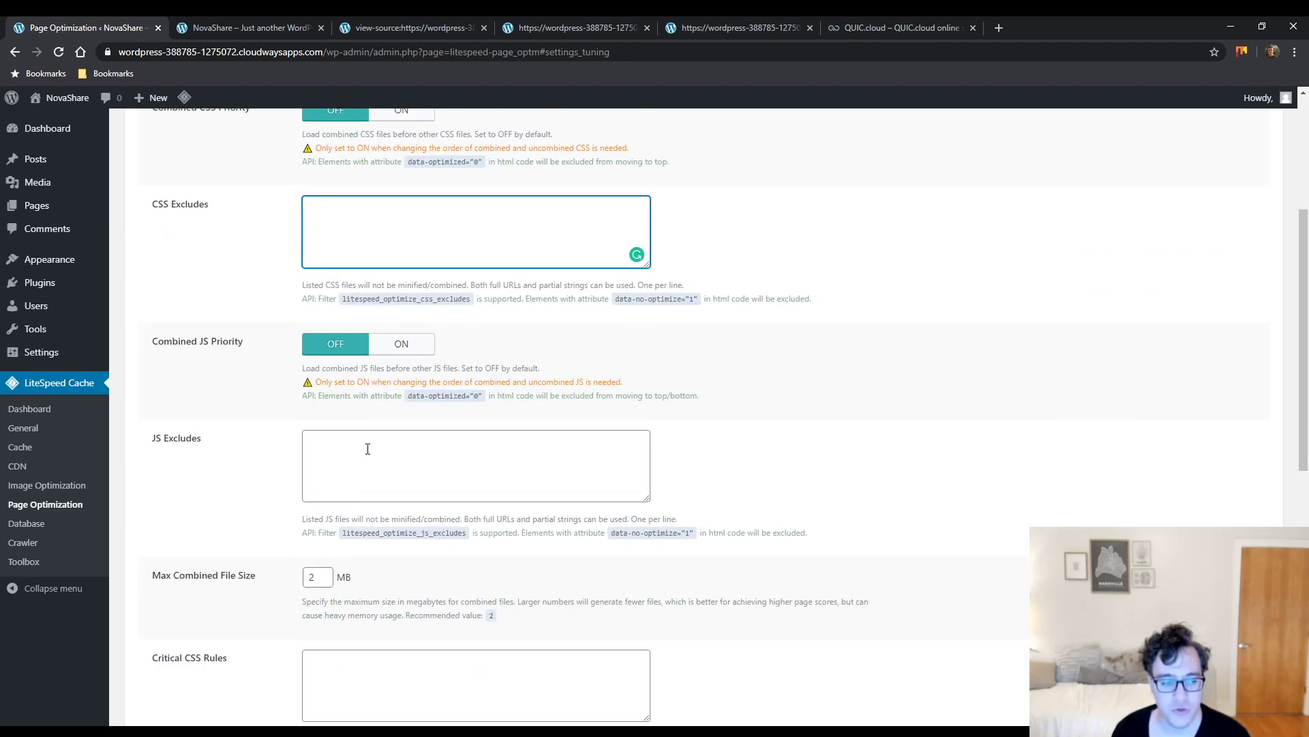
{"action": "scroll", "coordinate": [365, 444], "scroll_direction": "down", "scroll_amount": 3}
{"action": "left_click_drag", "start_coordinate": [325, 374], "coordinate": [302, 384]}
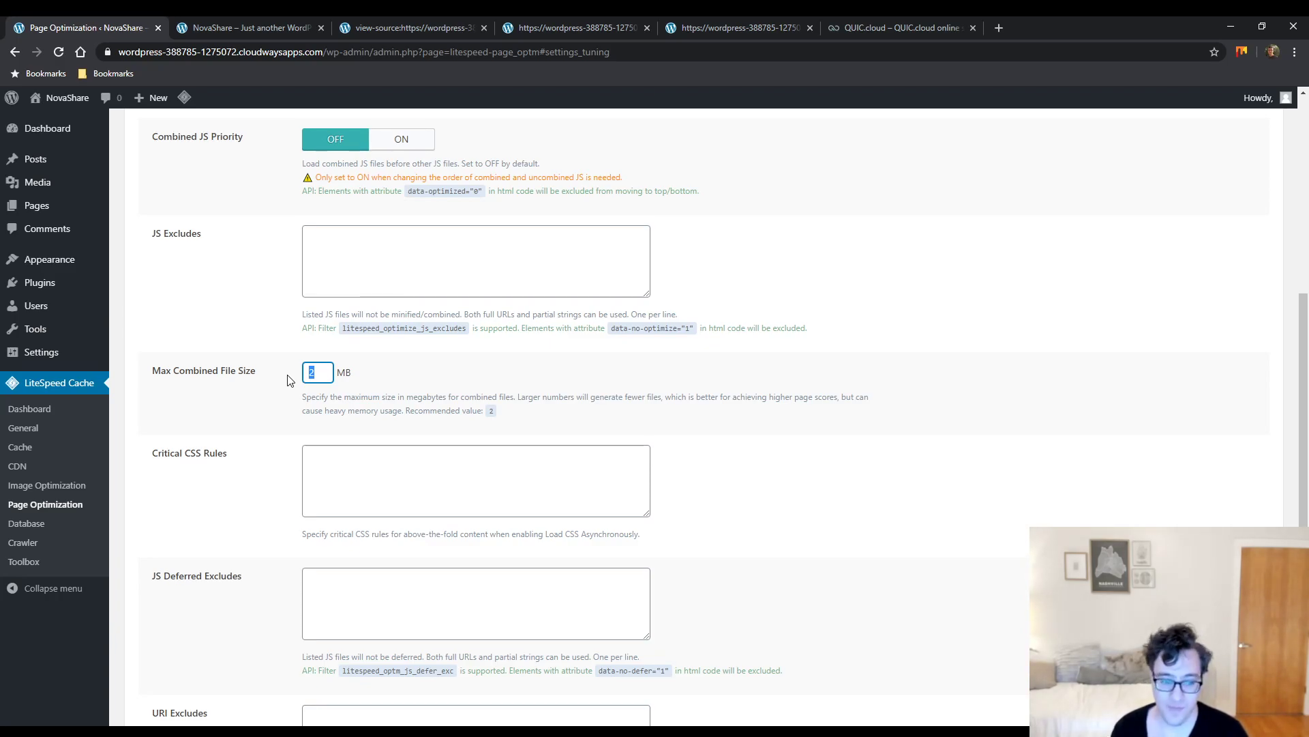
{"action": "scroll", "coordinate": [283, 389], "scroll_direction": "down", "scroll_amount": 6}
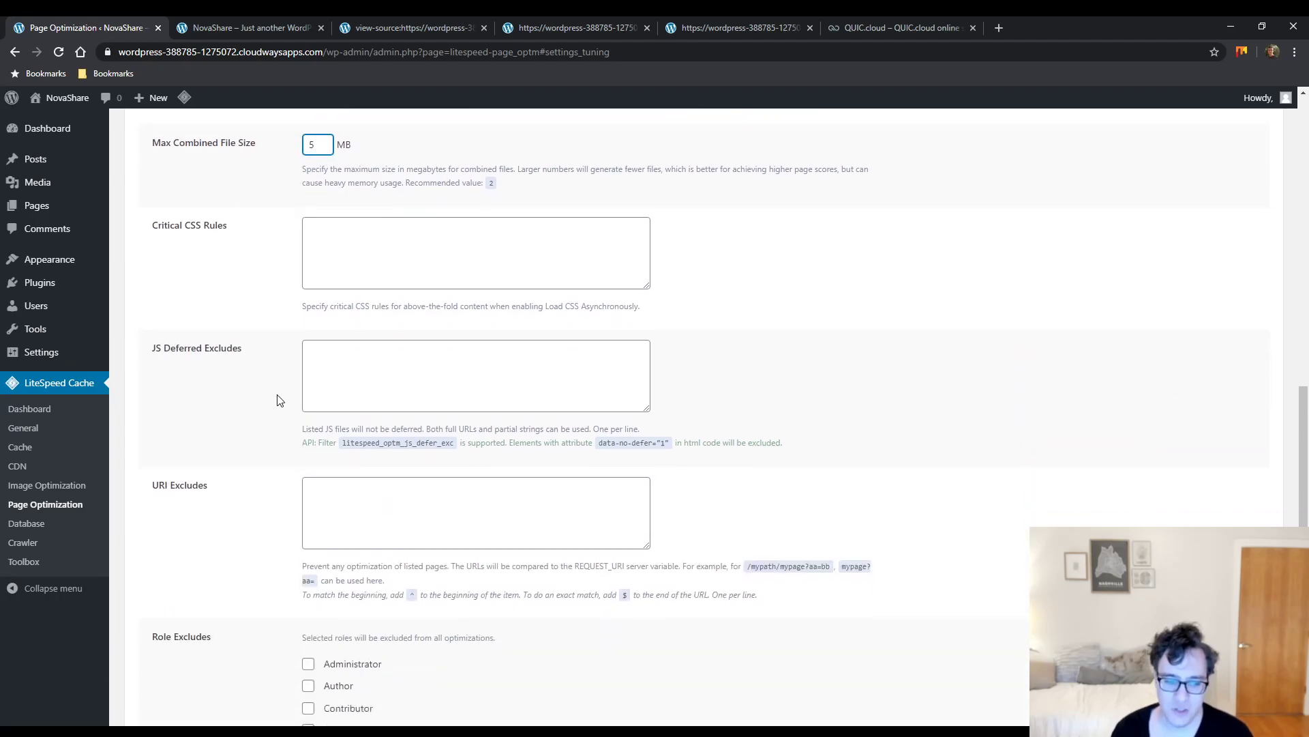
{"action": "left_click", "coordinate": [173, 644]}
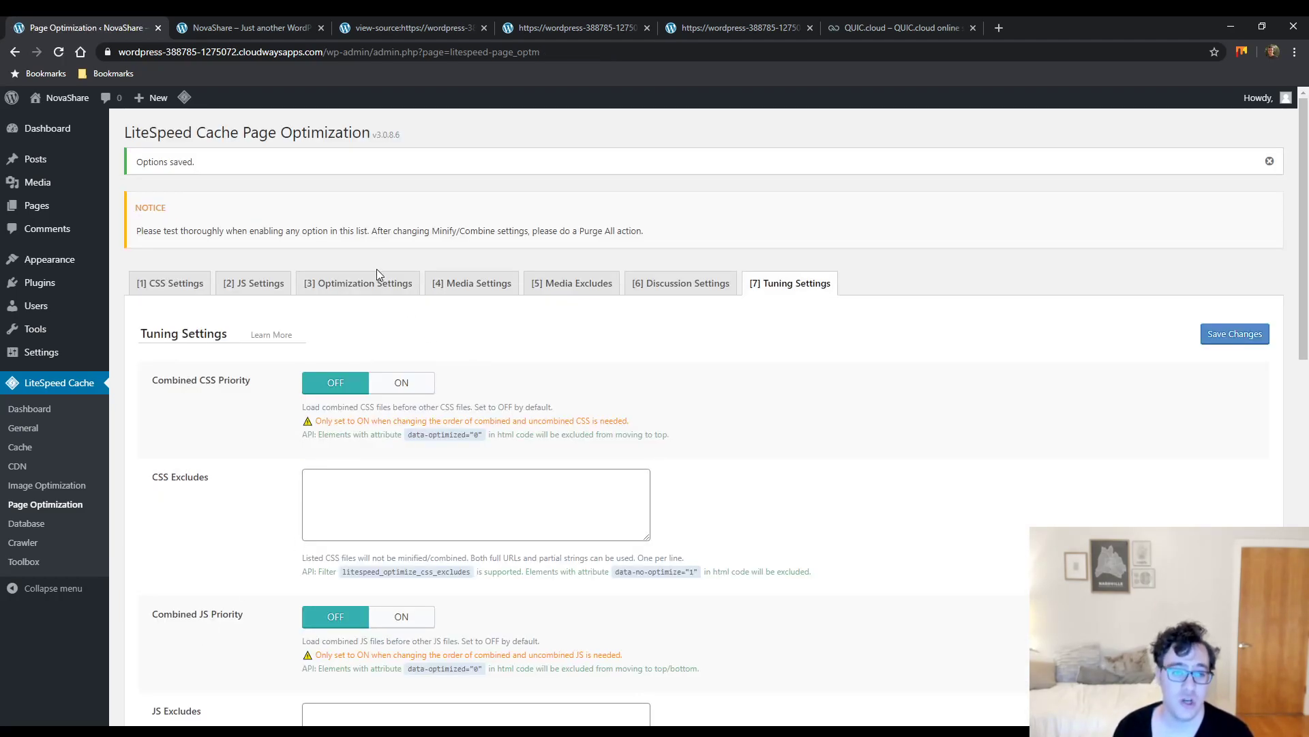
Purge all LiteSpeed caches and reload the homepage's page source
{"action": "mouse_move", "coordinate": [184, 97]}
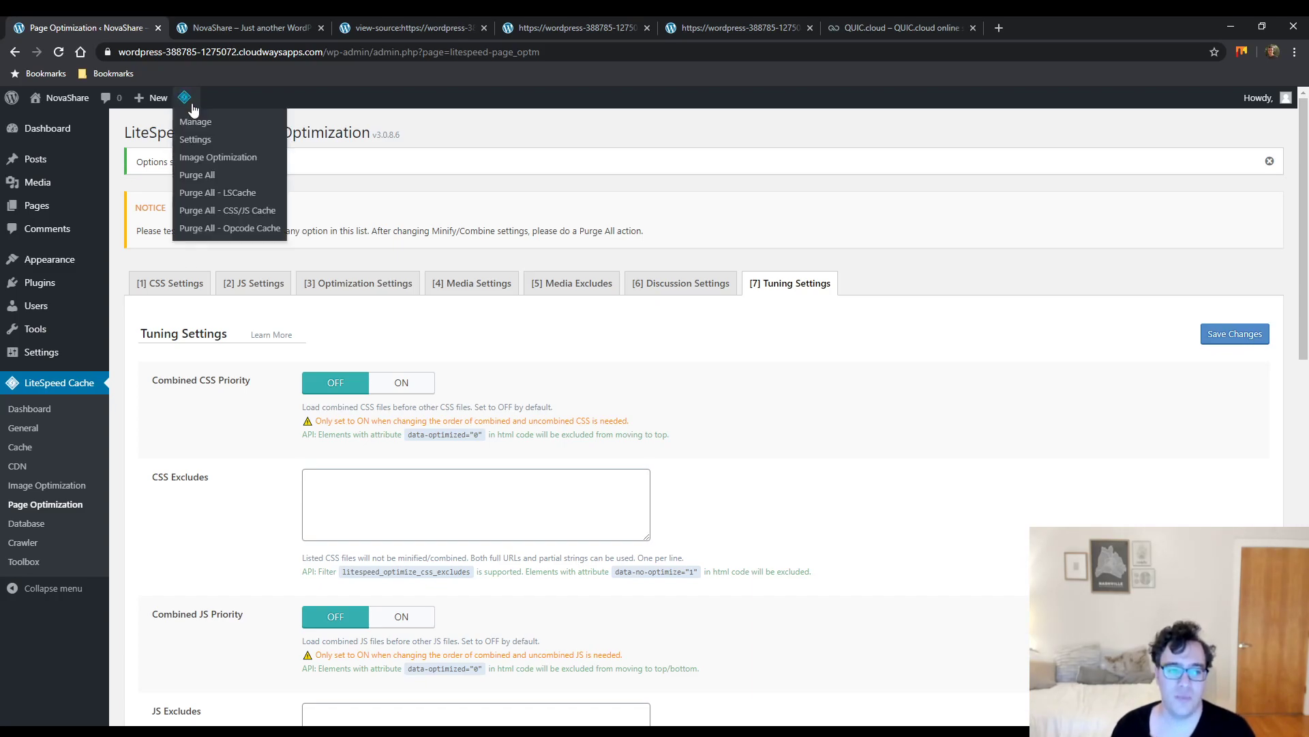
{"action": "left_click", "coordinate": [227, 176]}
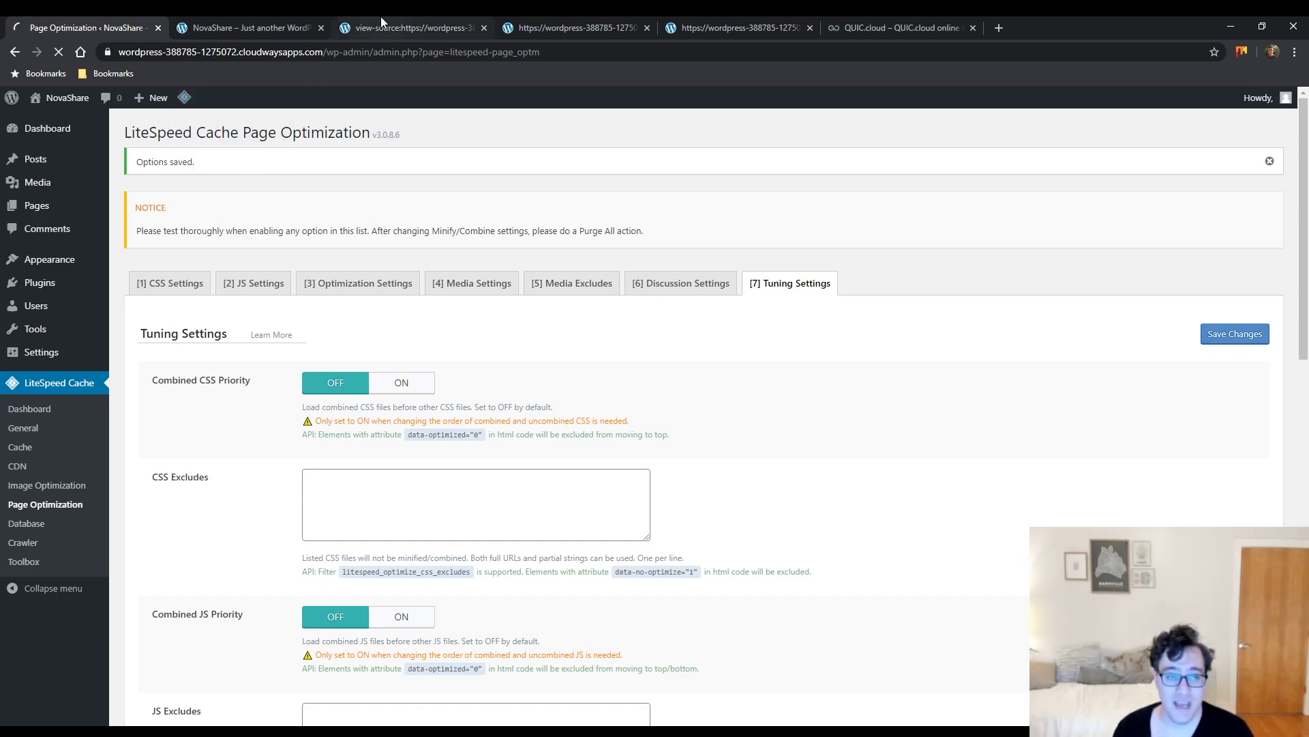
{"action": "left_click", "coordinate": [382, 26]}
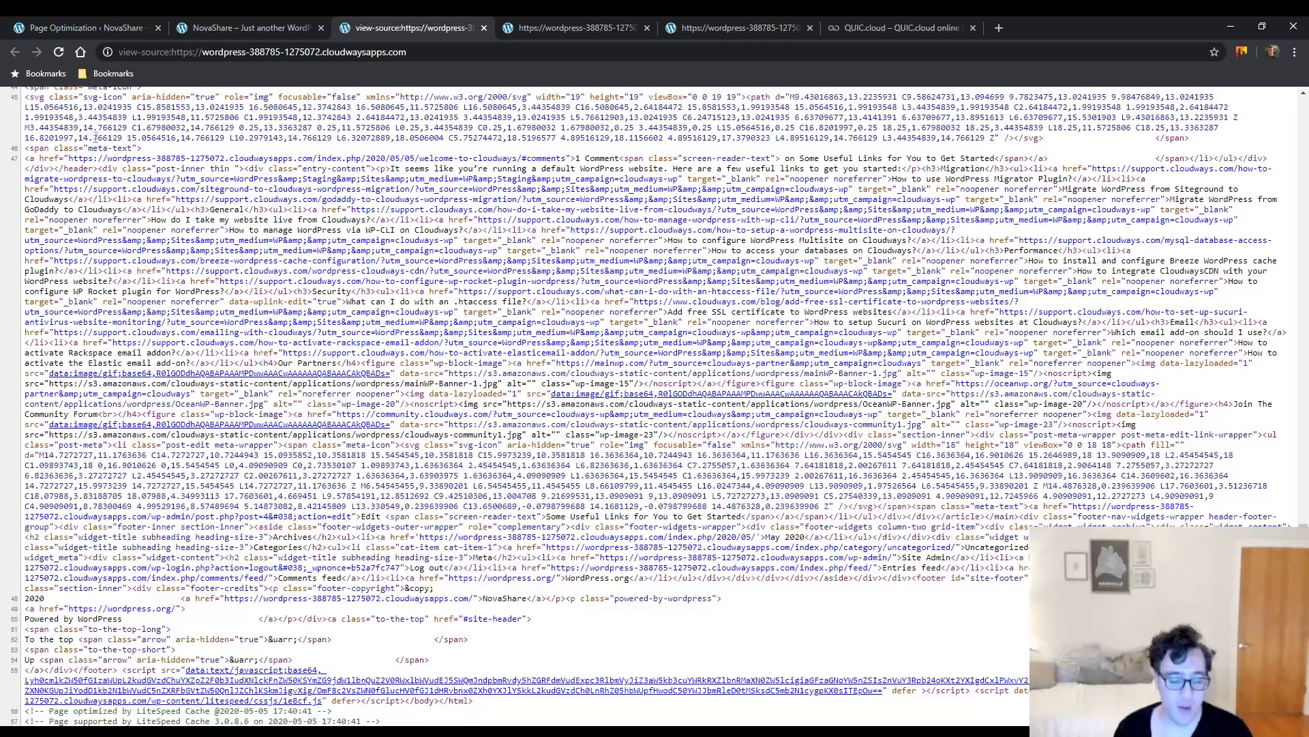
{"action": "left_click", "coordinate": [59, 52]}
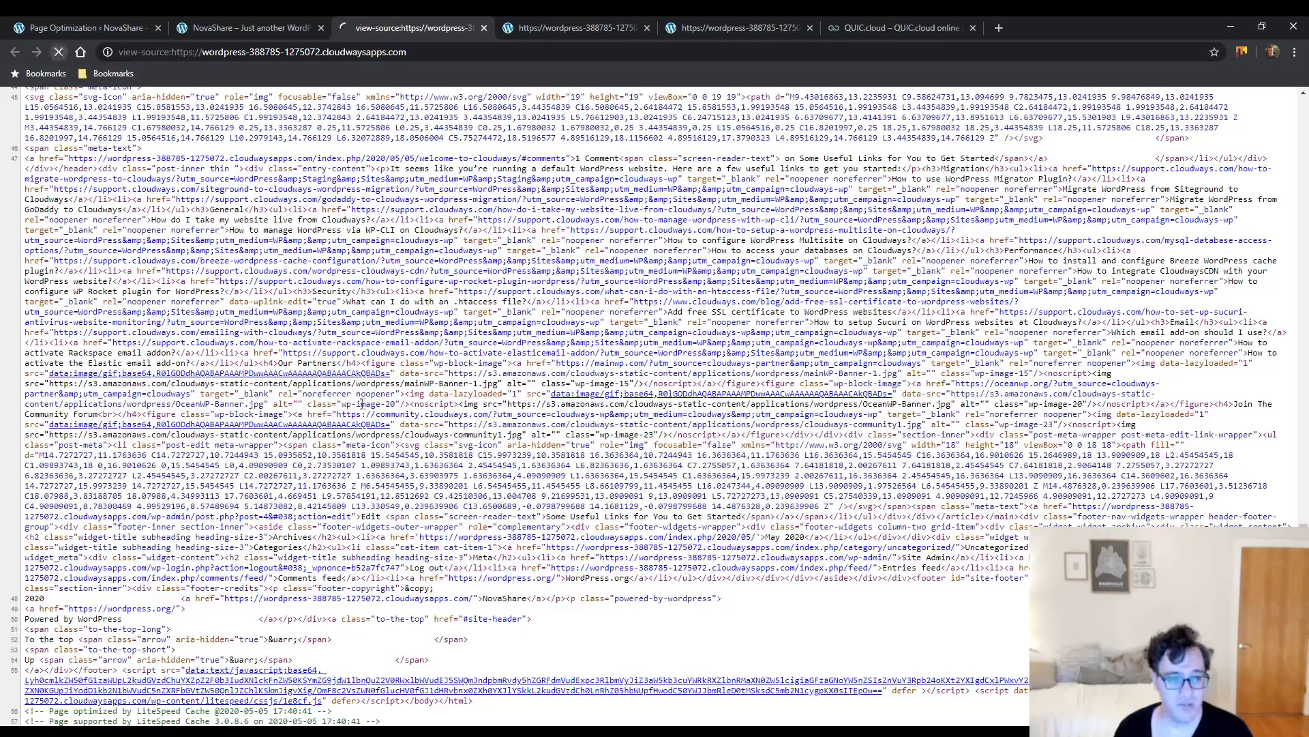
Open the combined CSS file linked near the start of the homepage source and look through its contents
{"action": "scroll", "coordinate": [618, 620], "scroll_direction": "up", "scroll_amount": 20}
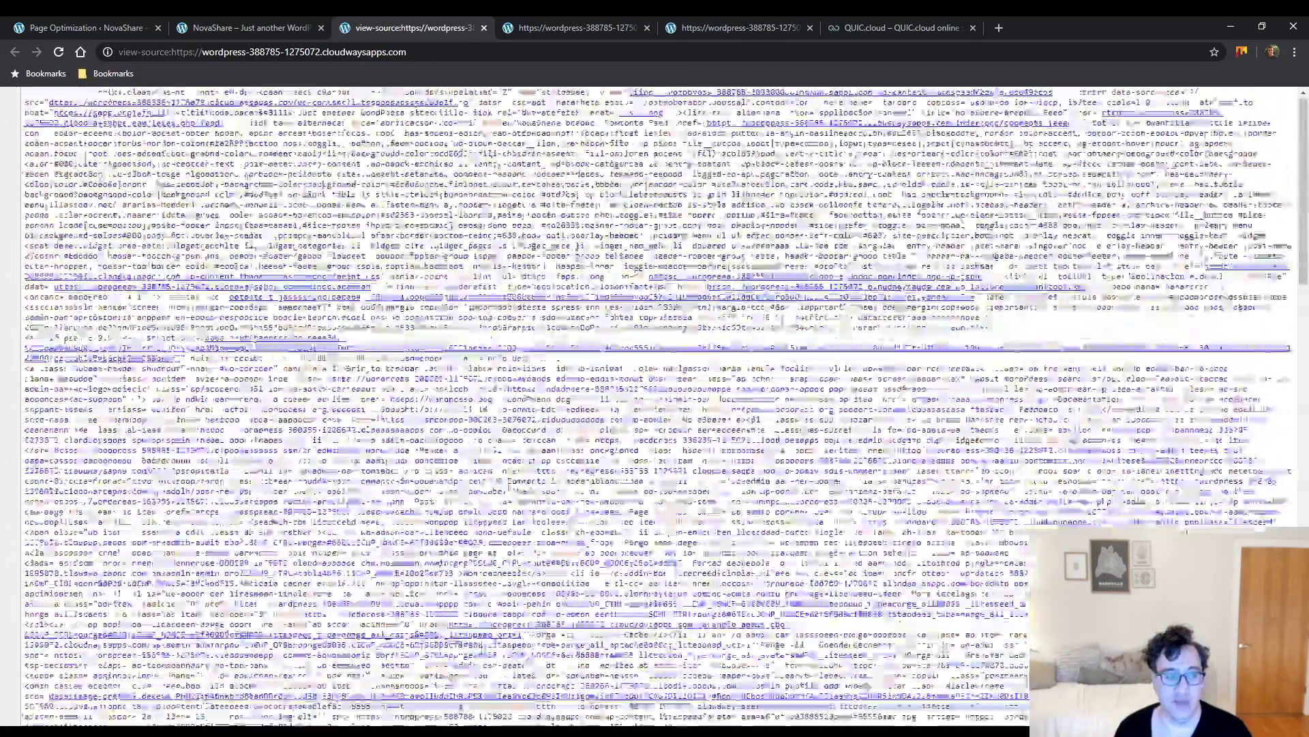
{"action": "left_click", "coordinate": [763, 94]}
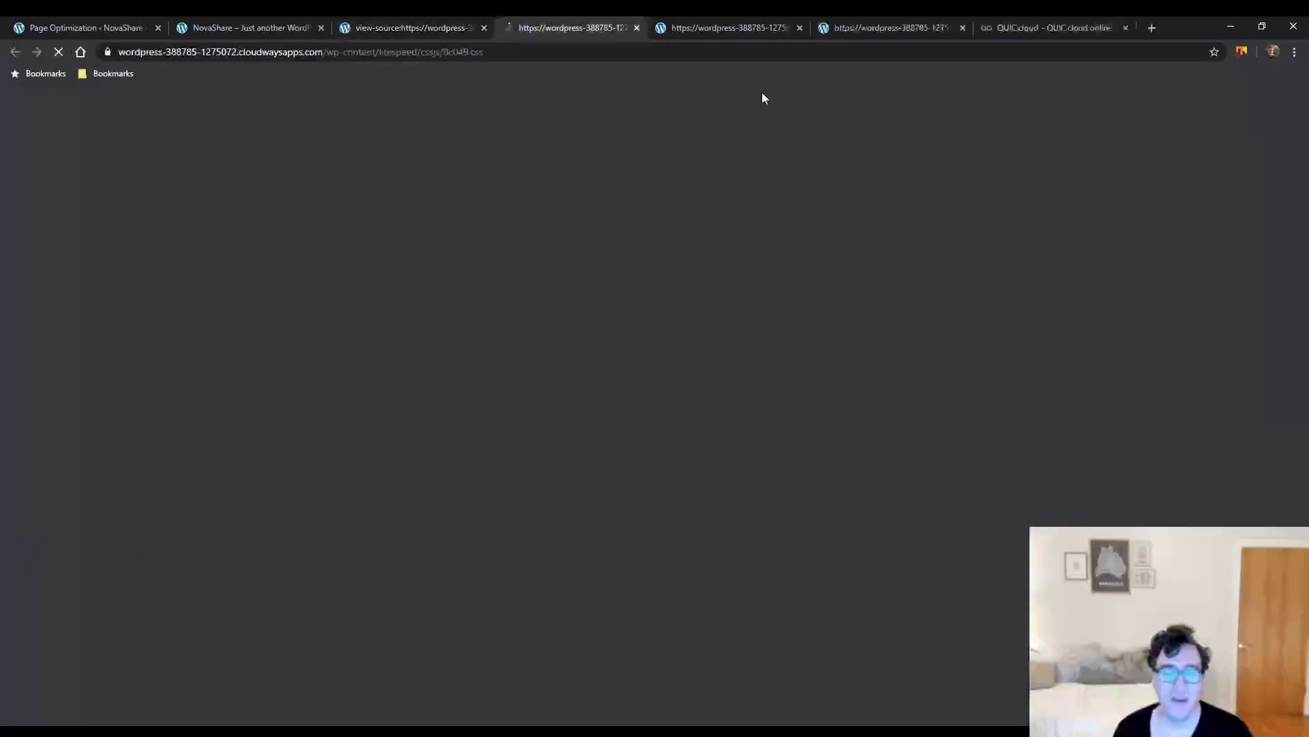
{"action": "scroll", "coordinate": [403, 176], "scroll_direction": "down", "scroll_amount": 20}
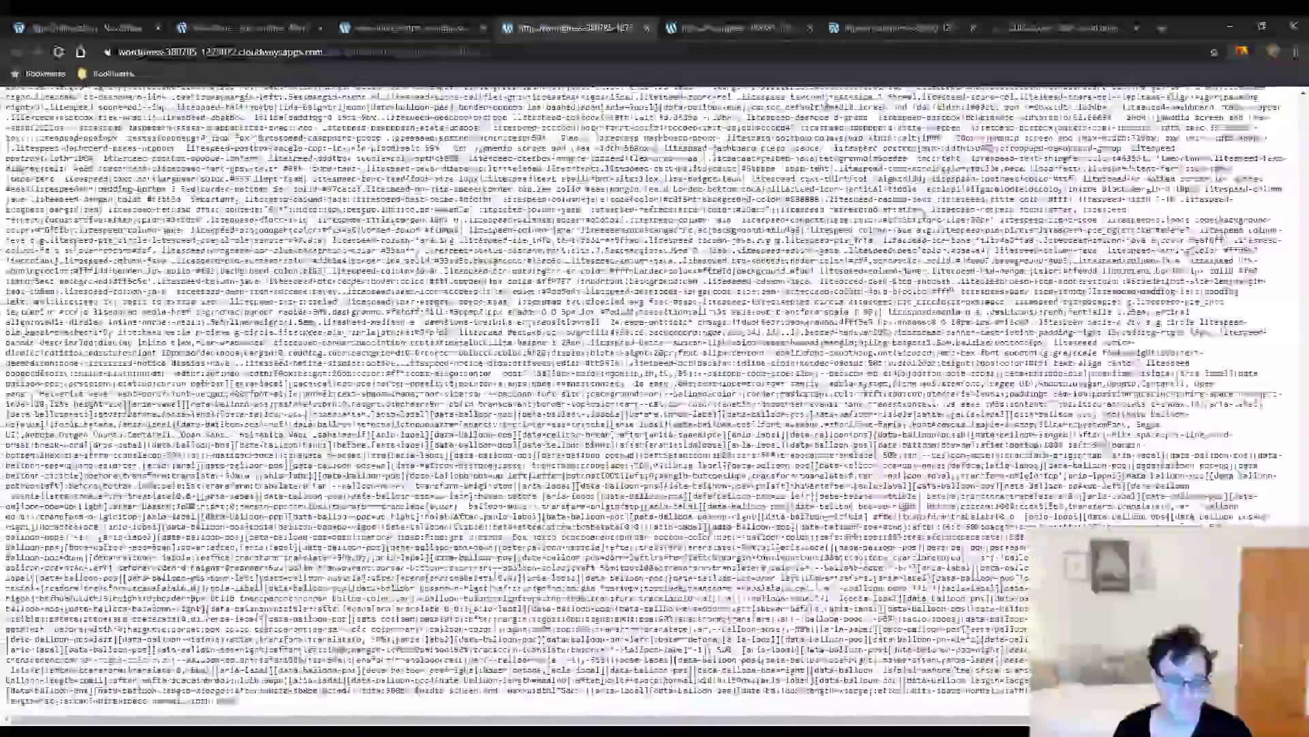
{"action": "scroll", "coordinate": [518, 403], "scroll_direction": "up", "scroll_amount": 20}
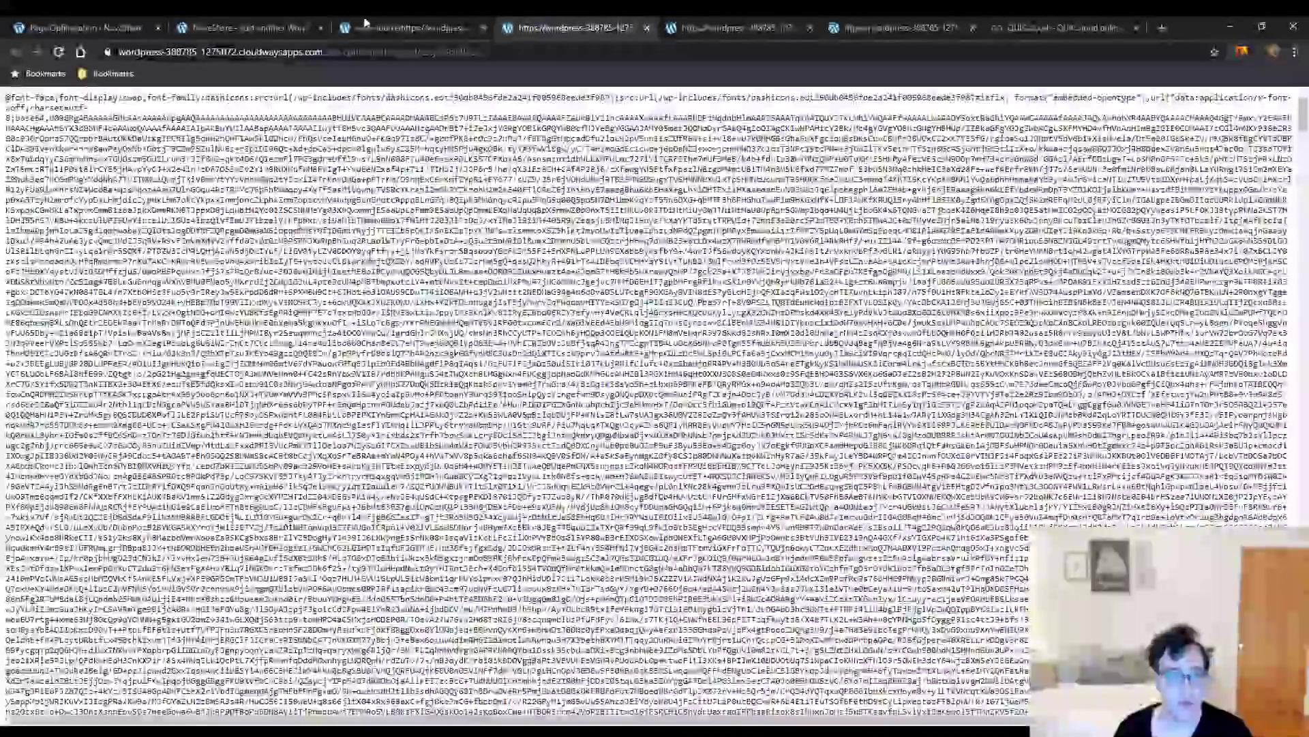
Open LiteSpeed Cache's Database page and look over the Database Optimizer, table engine converter and summary
{"action": "left_click", "coordinate": [276, 23]}
{"action": "left_click", "coordinate": [86, 27]}
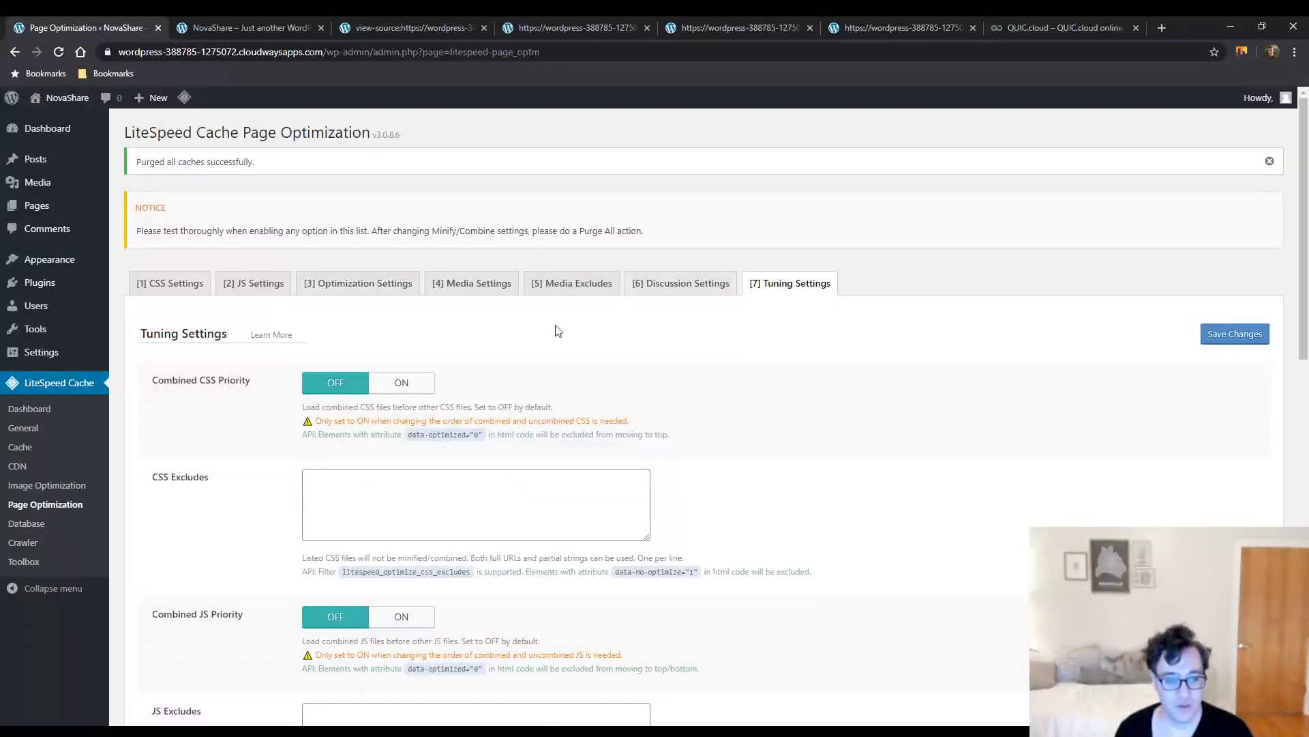
{"action": "left_click", "coordinate": [27, 523]}
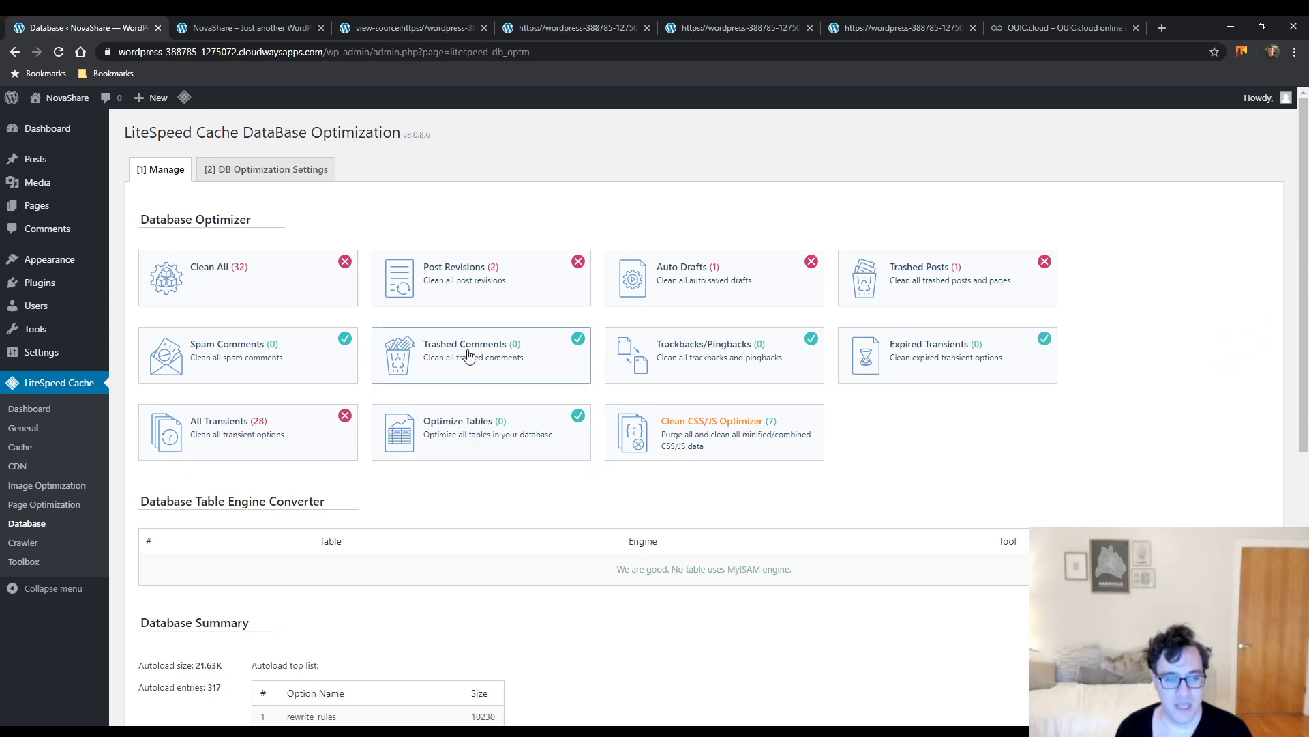
{"action": "scroll", "coordinate": [457, 364], "scroll_direction": "down", "scroll_amount": 4}
{"action": "scroll", "coordinate": [457, 364], "scroll_direction": "down", "scroll_amount": 3}
Run Clean All in the Database Optimizer and clean all transients
{"action": "scroll", "coordinate": [392, 428], "scroll_direction": "up", "scroll_amount": 7}
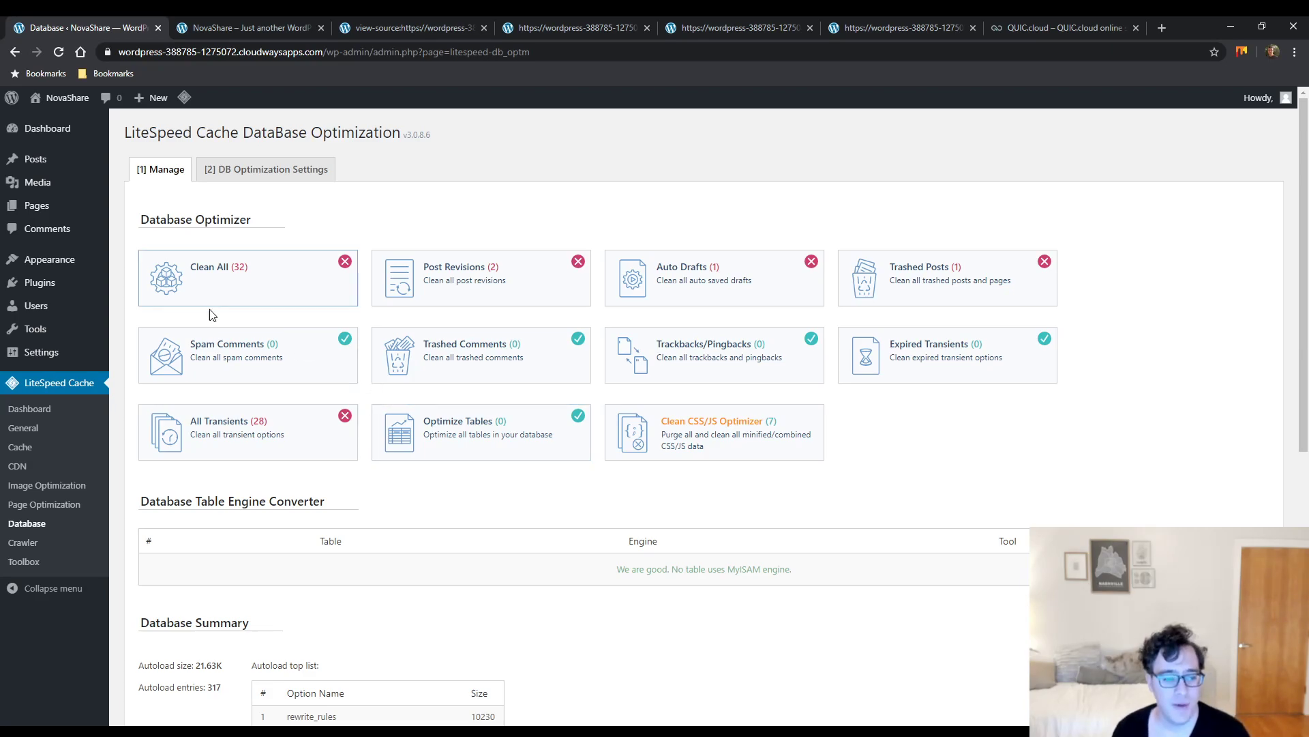
{"action": "left_click", "coordinate": [270, 292]}
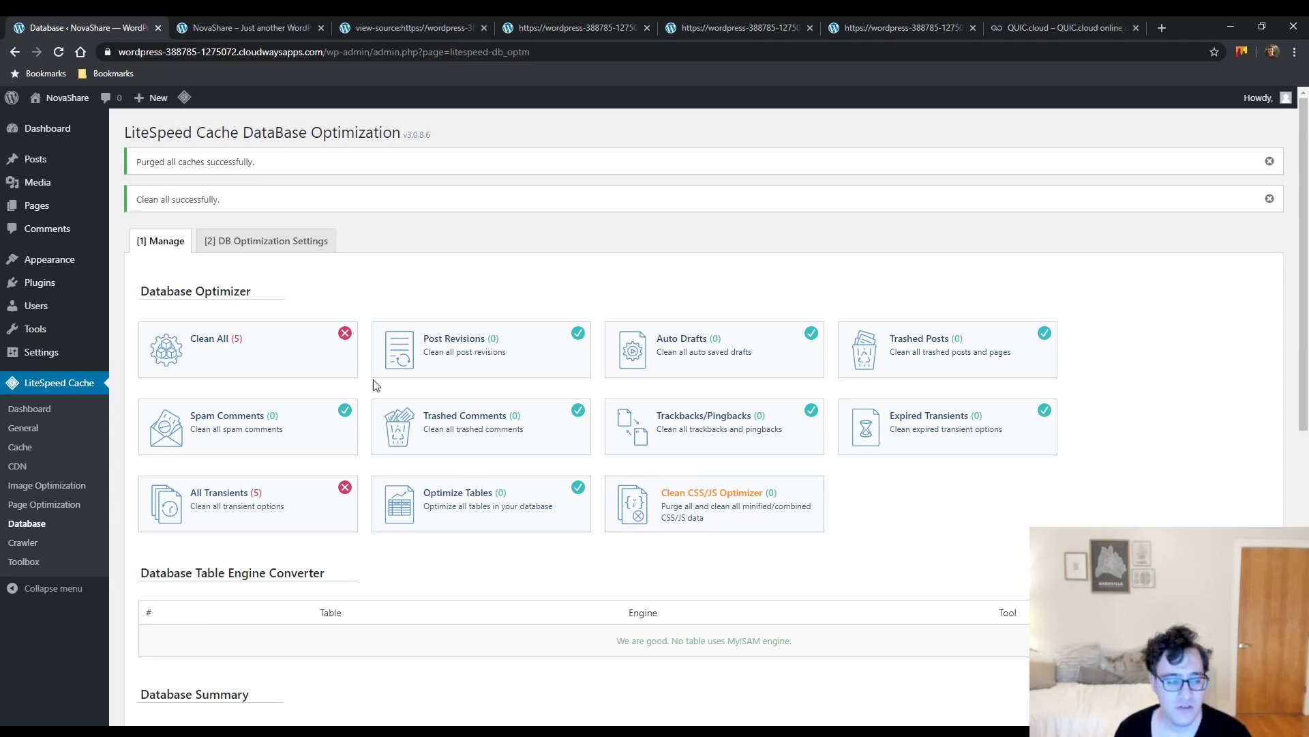
{"action": "left_click", "coordinate": [235, 350]}
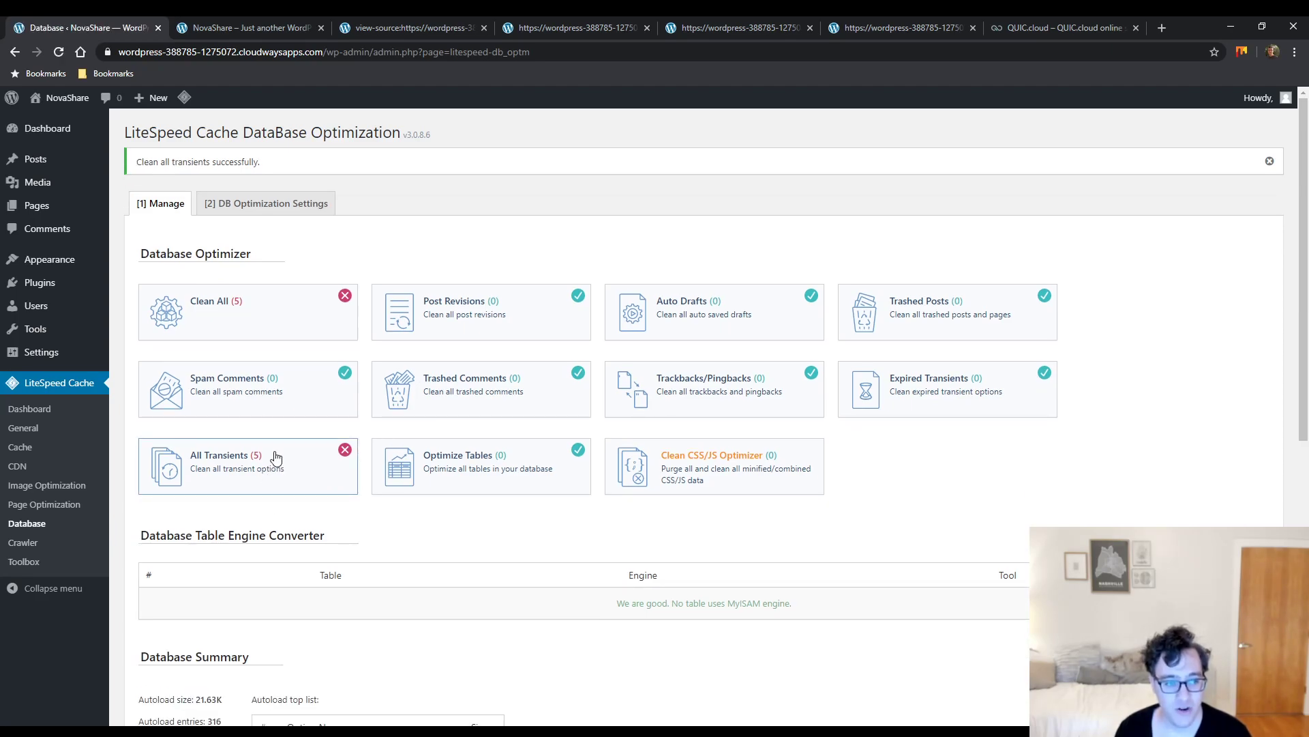
Examine the Database Summary for the autoload size, the autoload entries and the largest autoloaded options
{"action": "scroll", "coordinate": [301, 314], "scroll_direction": "down", "scroll_amount": 8}
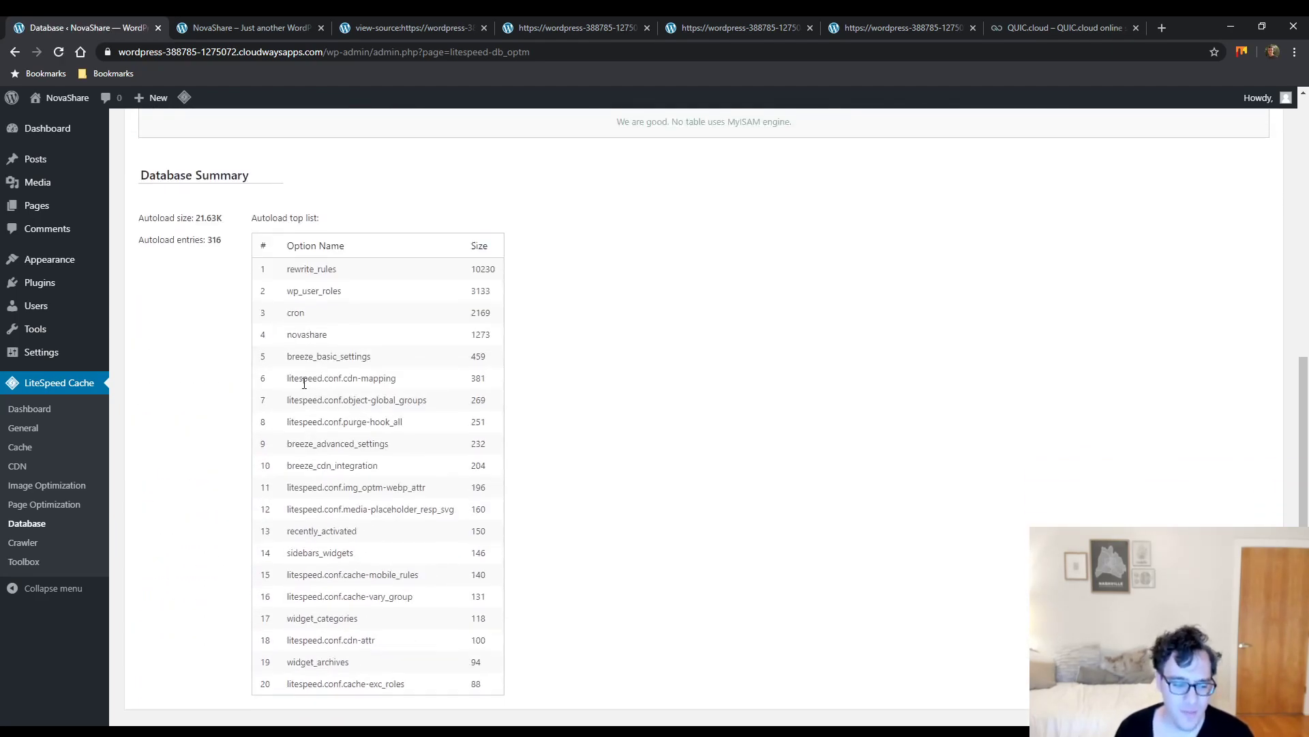
{"action": "scroll", "coordinate": [302, 385], "scroll_direction": "up", "scroll_amount": 8}
{"action": "scroll", "coordinate": [514, 269], "scroll_direction": "down", "scroll_amount": 2}
{"action": "scroll", "coordinate": [942, 298], "scroll_direction": "up", "scroll_amount": 2}
{"action": "scroll", "coordinate": [476, 385], "scroll_direction": "down", "scroll_amount": 5}
{"action": "scroll", "coordinate": [444, 313], "scroll_direction": "down", "scroll_amount": 2}
{"action": "scroll", "coordinate": [433, 263], "scroll_direction": "up", "scroll_amount": 2}
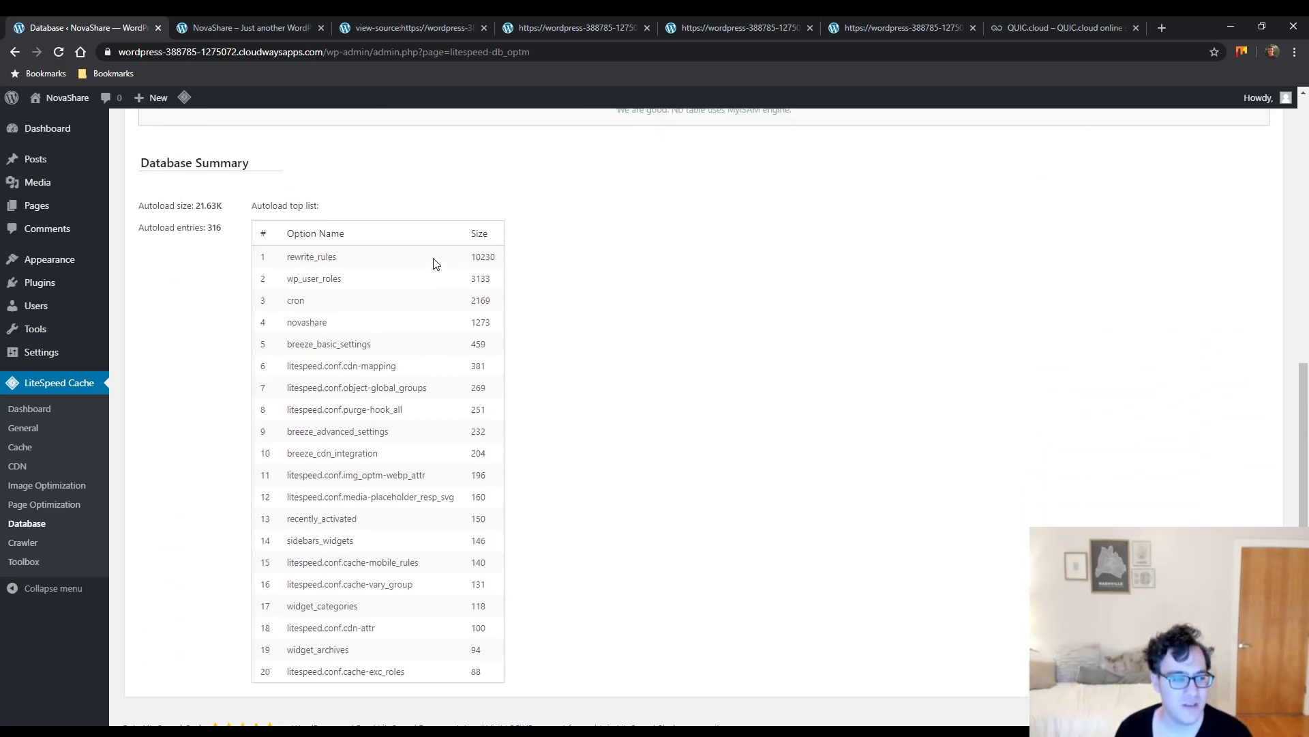
{"action": "left_click_drag", "start_coordinate": [228, 351], "coordinate": [144, 349]}
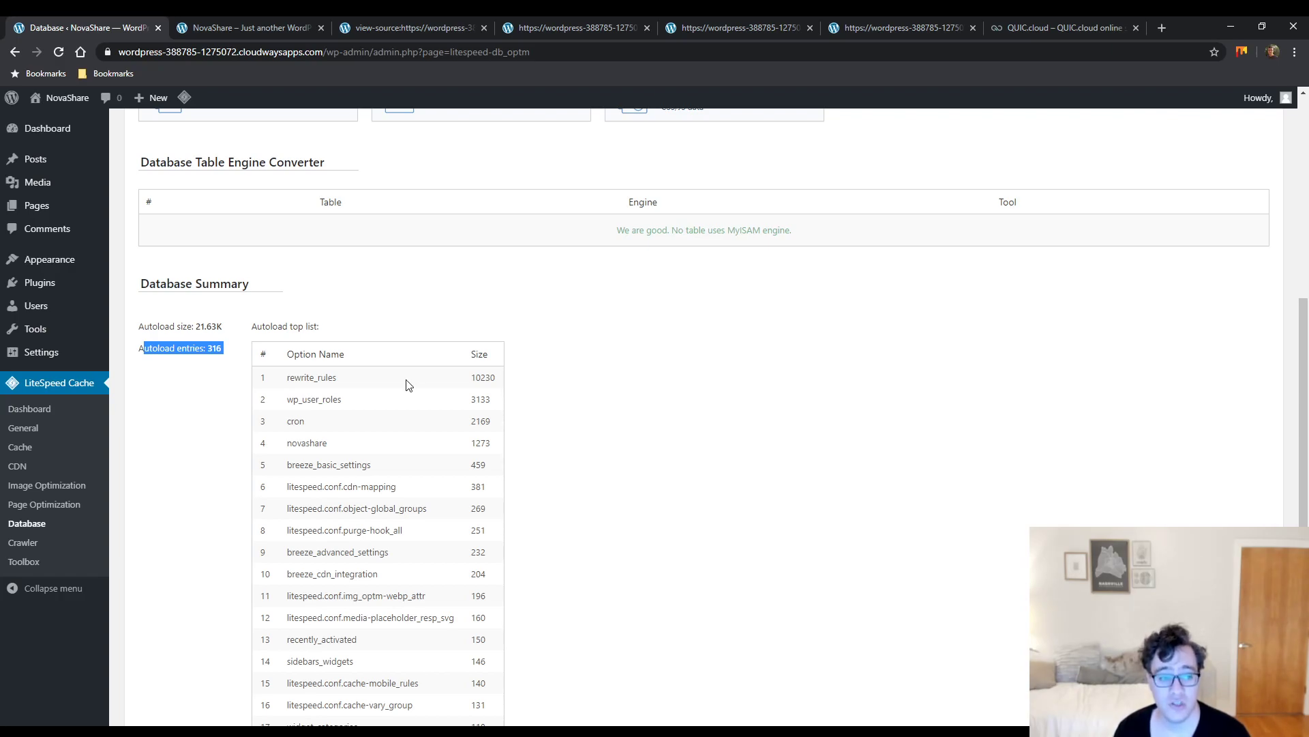
{"action": "scroll", "coordinate": [404, 380], "scroll_direction": "up", "scroll_amount": 2}
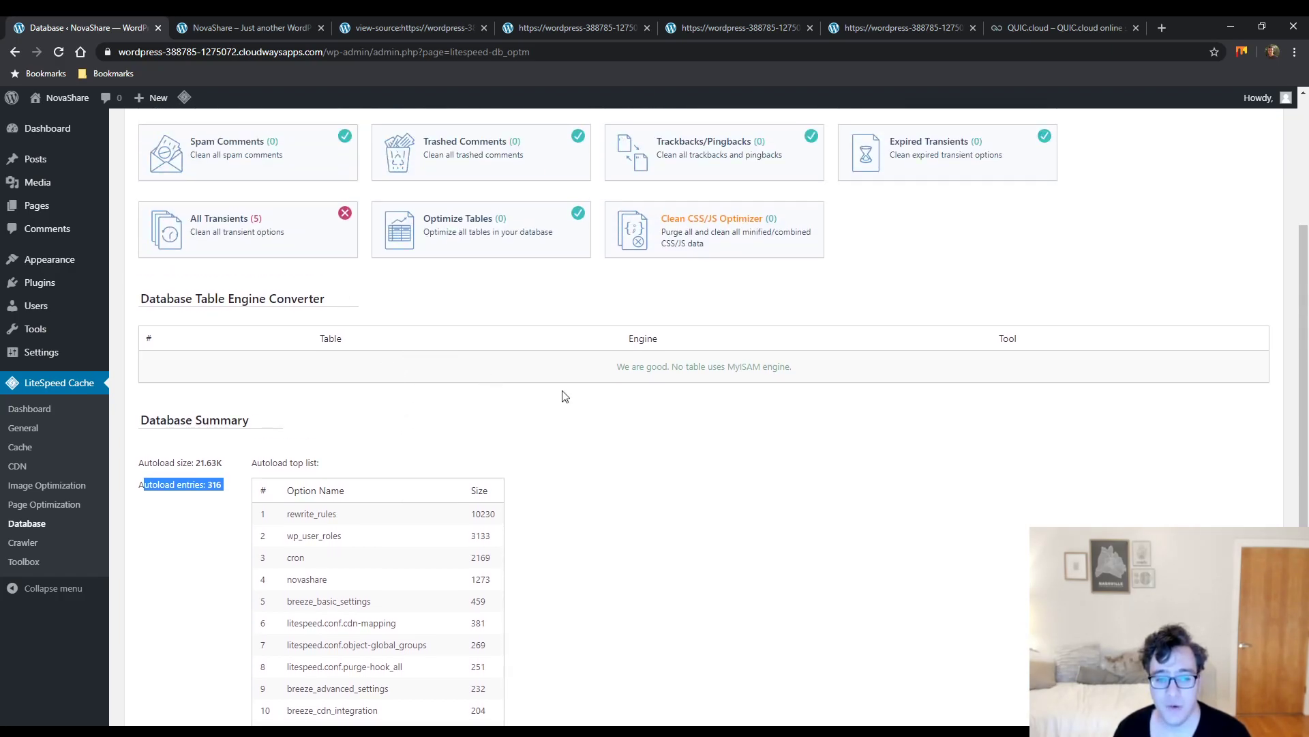
Check the table engine converter, then review Revisions Max Number and Revisions Max Age in the DB Optimization Settings
{"action": "left_click_drag", "start_coordinate": [612, 366], "coordinate": [773, 369]}
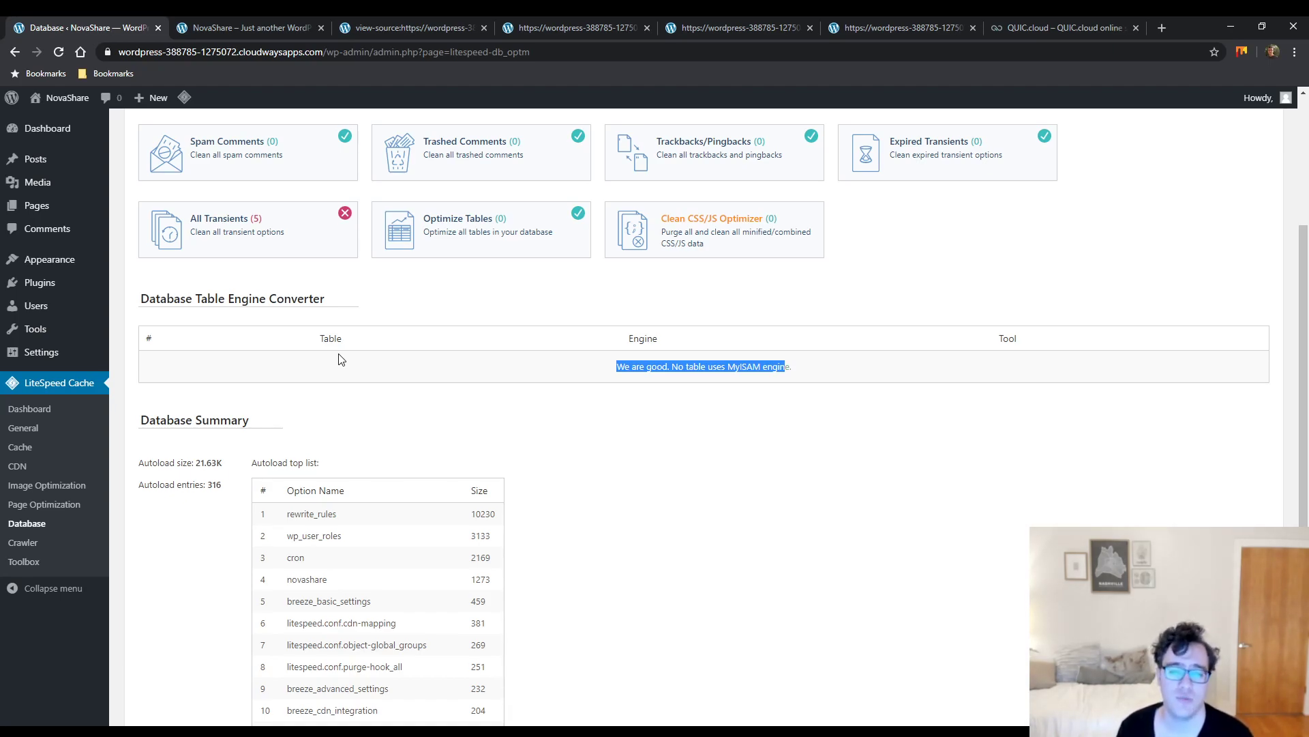
{"action": "scroll", "coordinate": [341, 360], "scroll_direction": "up", "scroll_amount": 3}
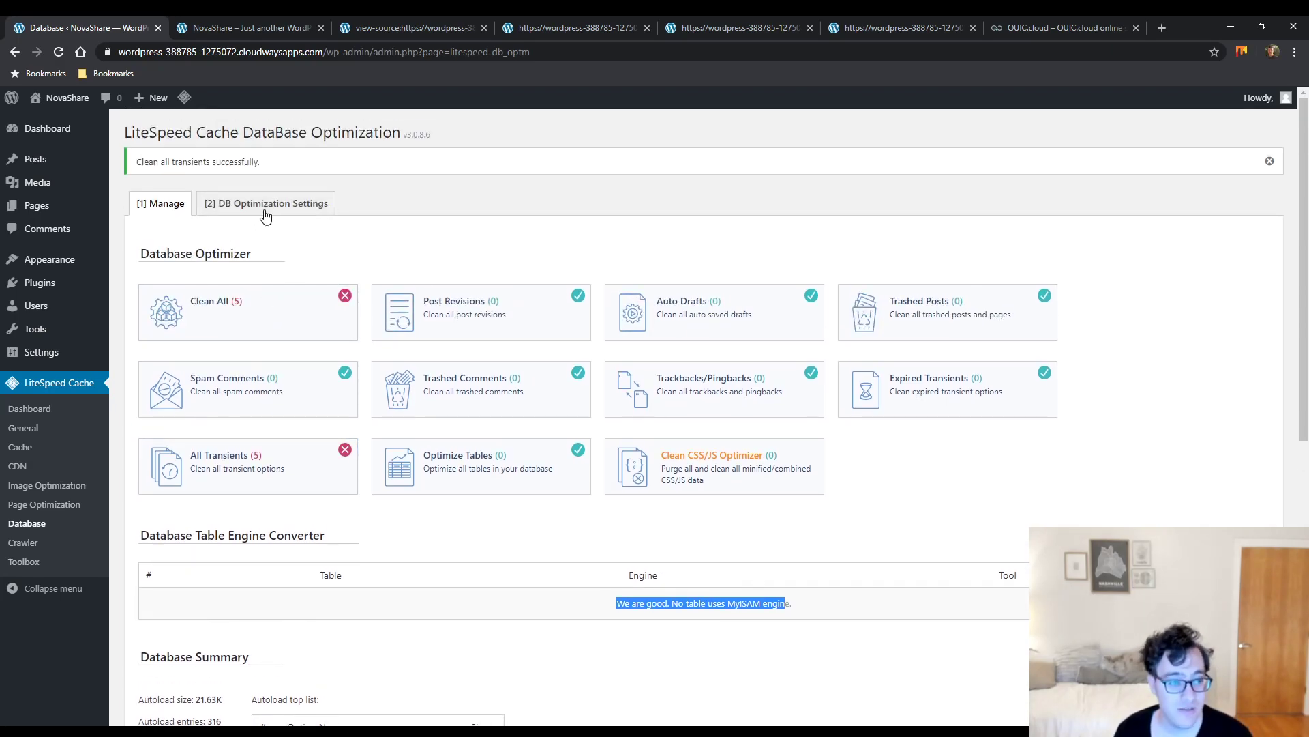
{"action": "left_click", "coordinate": [266, 214]}
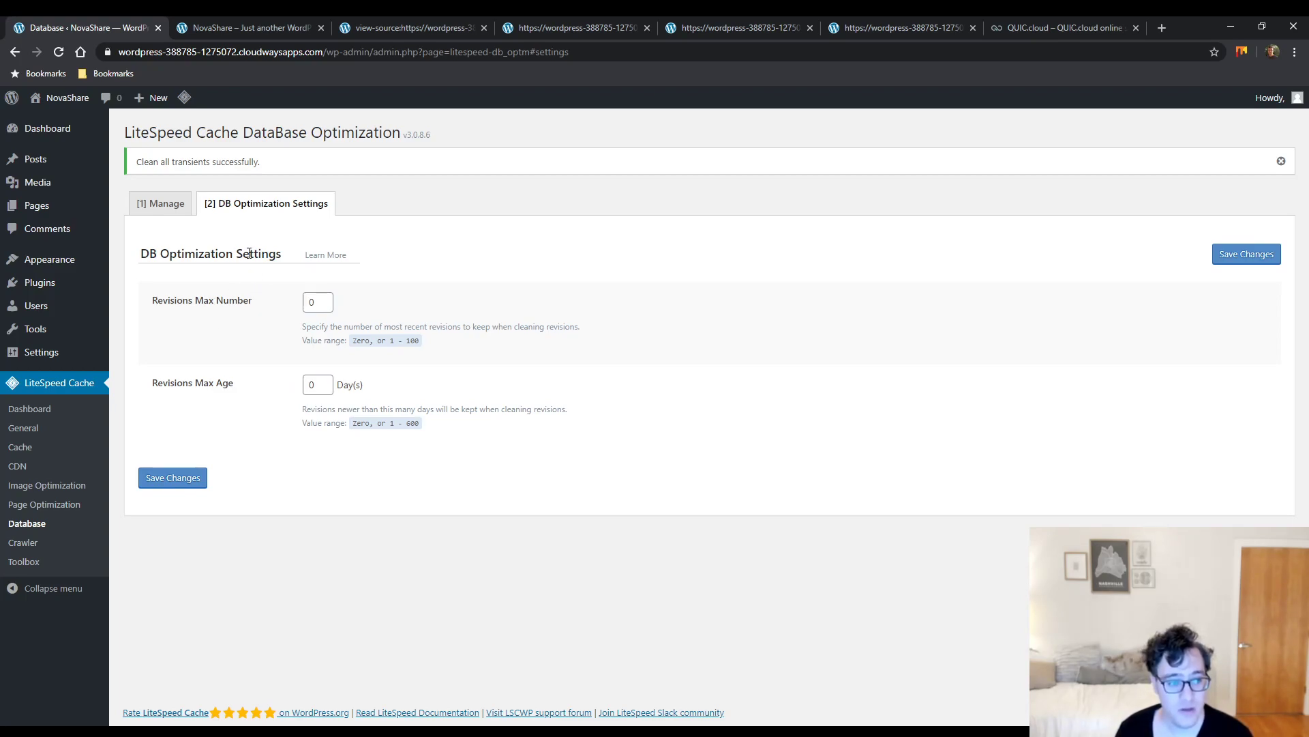
{"action": "left_click_drag", "start_coordinate": [271, 251], "coordinate": [130, 257]}
{"action": "triple_click", "coordinate": [229, 263]}
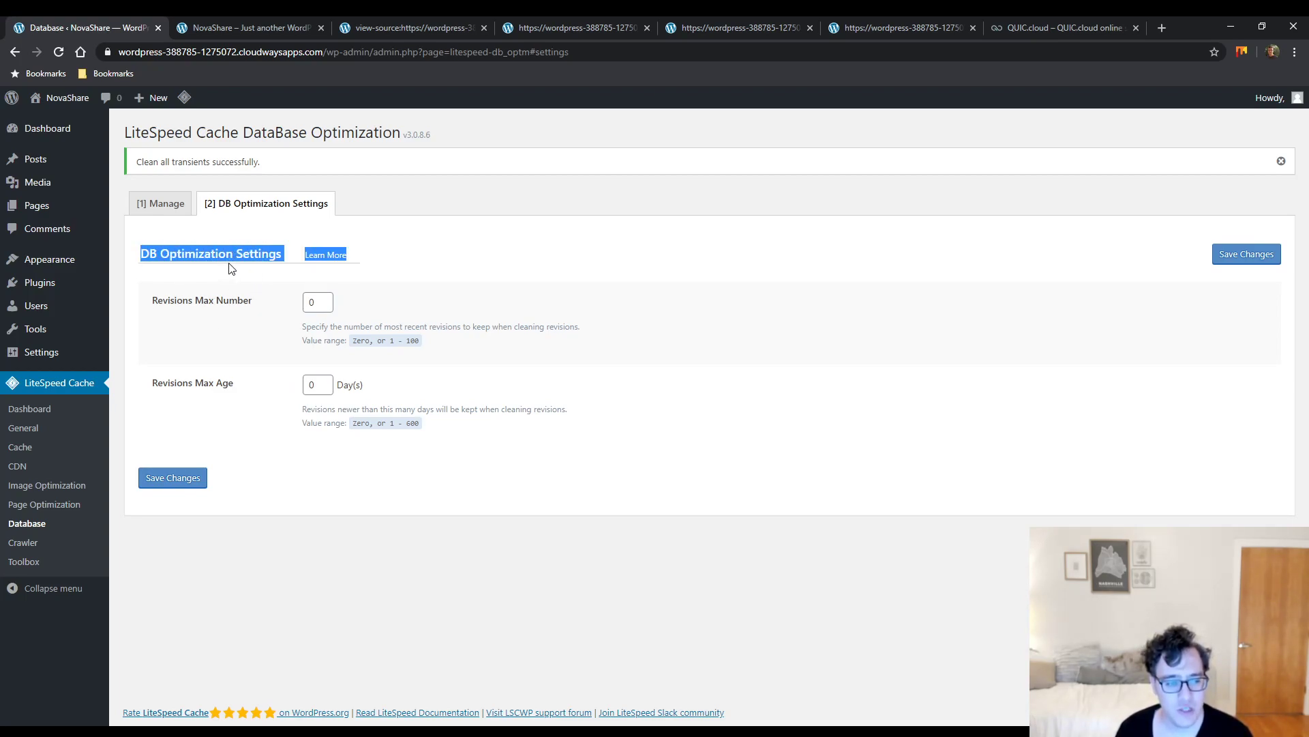
{"action": "left_click", "coordinate": [237, 301]}
{"action": "left_click_drag", "start_coordinate": [252, 302], "coordinate": [155, 304]}
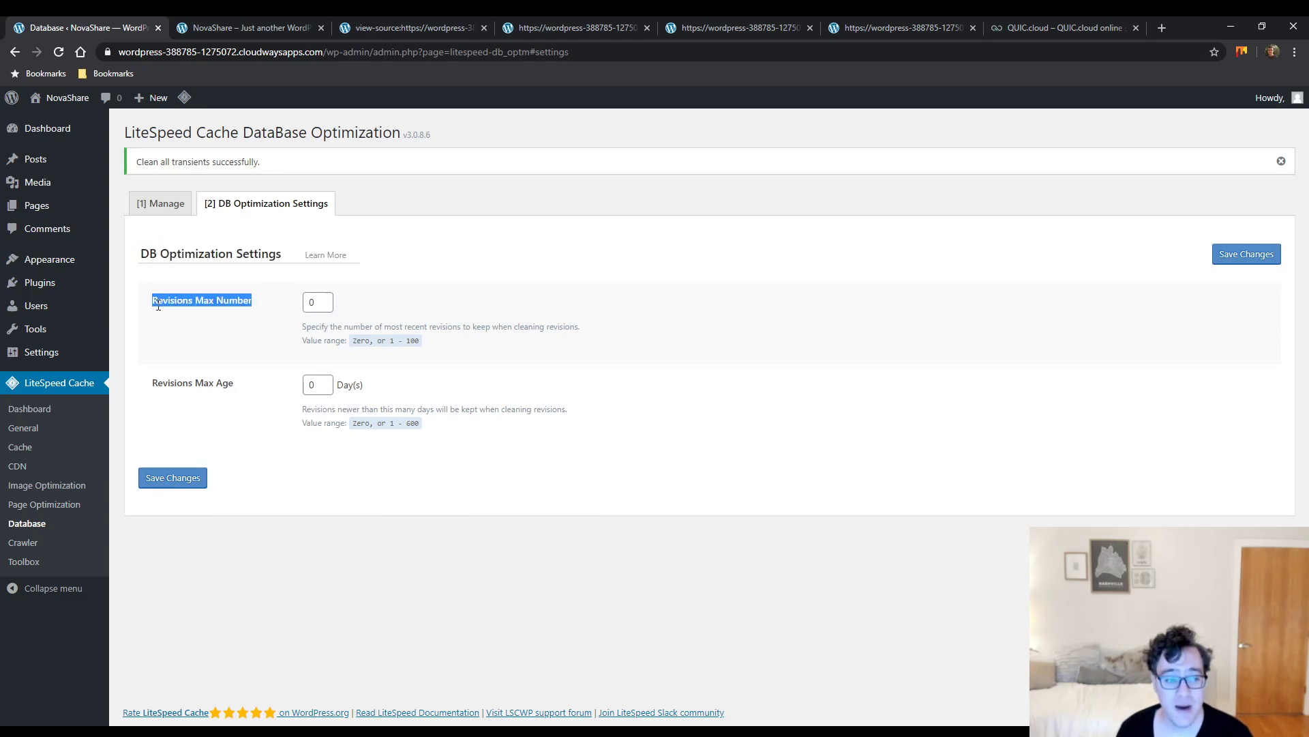
{"action": "left_click", "coordinate": [266, 308]}
{"action": "triple_click", "coordinate": [217, 307]}
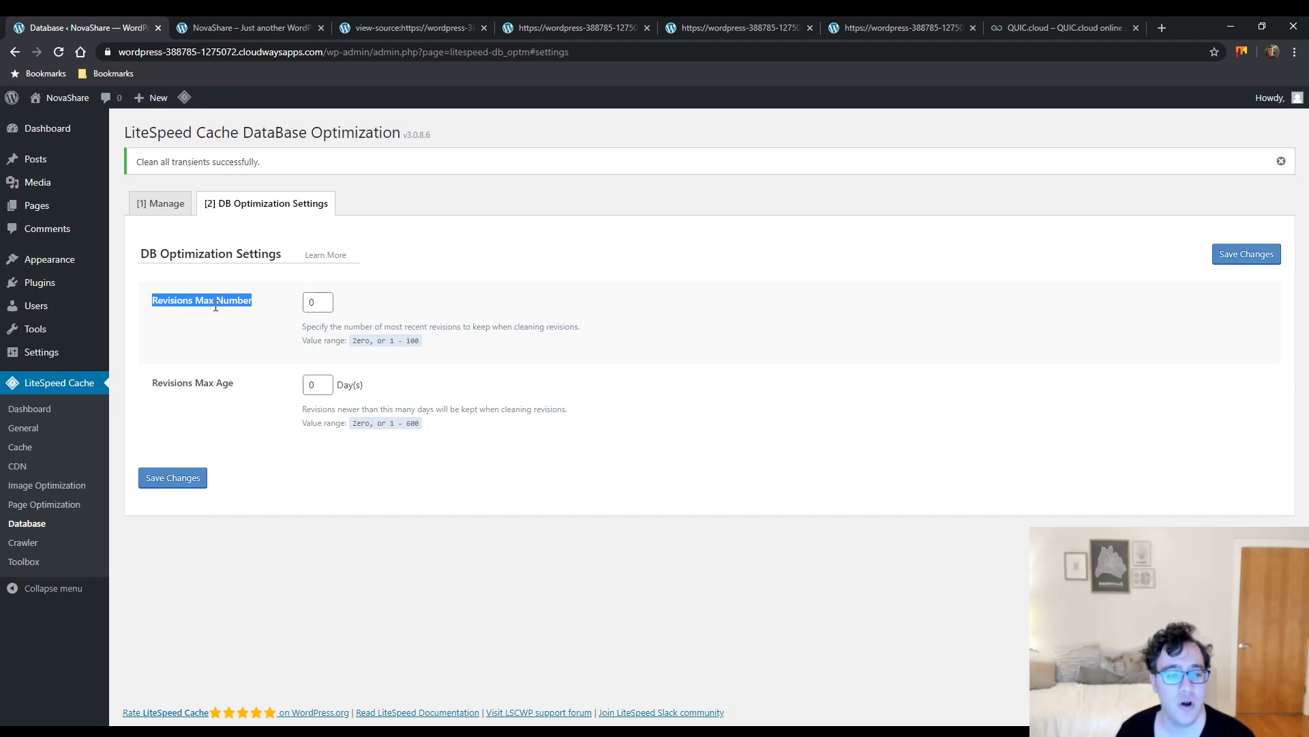
{"action": "left_click", "coordinate": [332, 305]}
{"action": "left_click", "coordinate": [284, 312]}
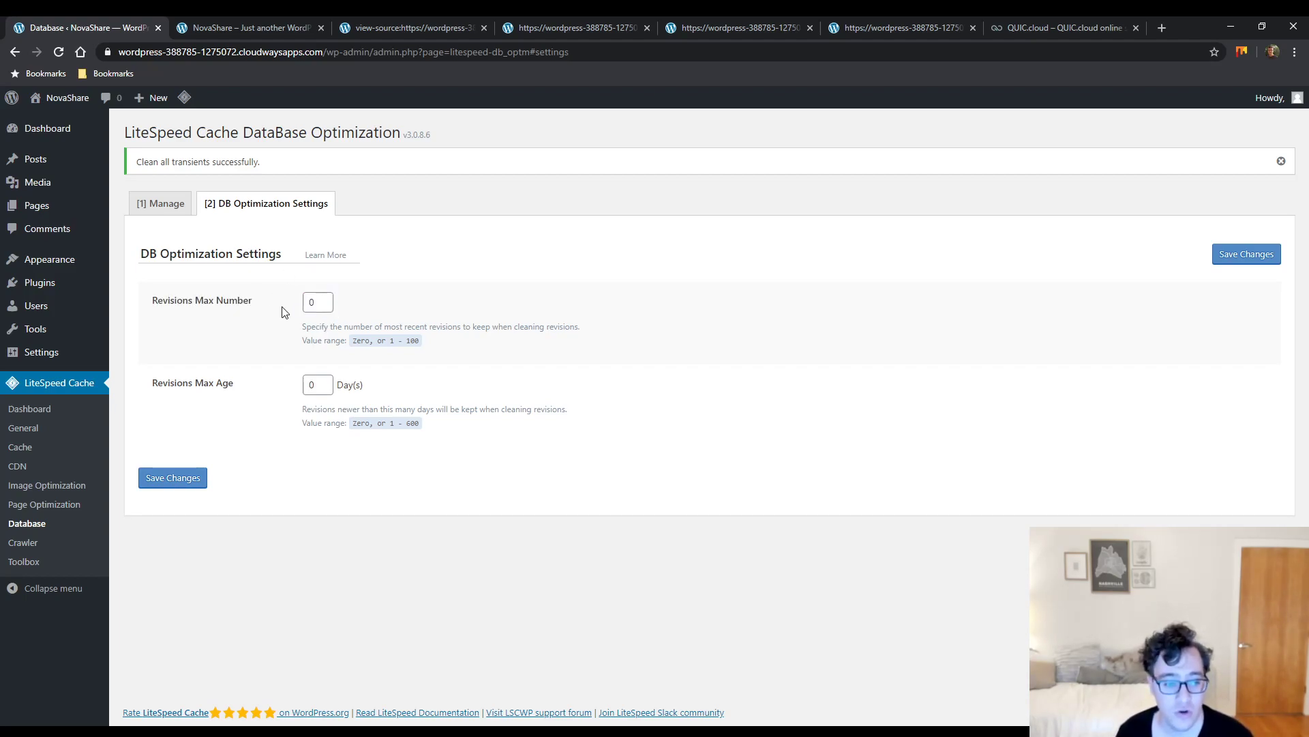
{"action": "left_click_drag", "start_coordinate": [235, 383], "coordinate": [154, 384]}
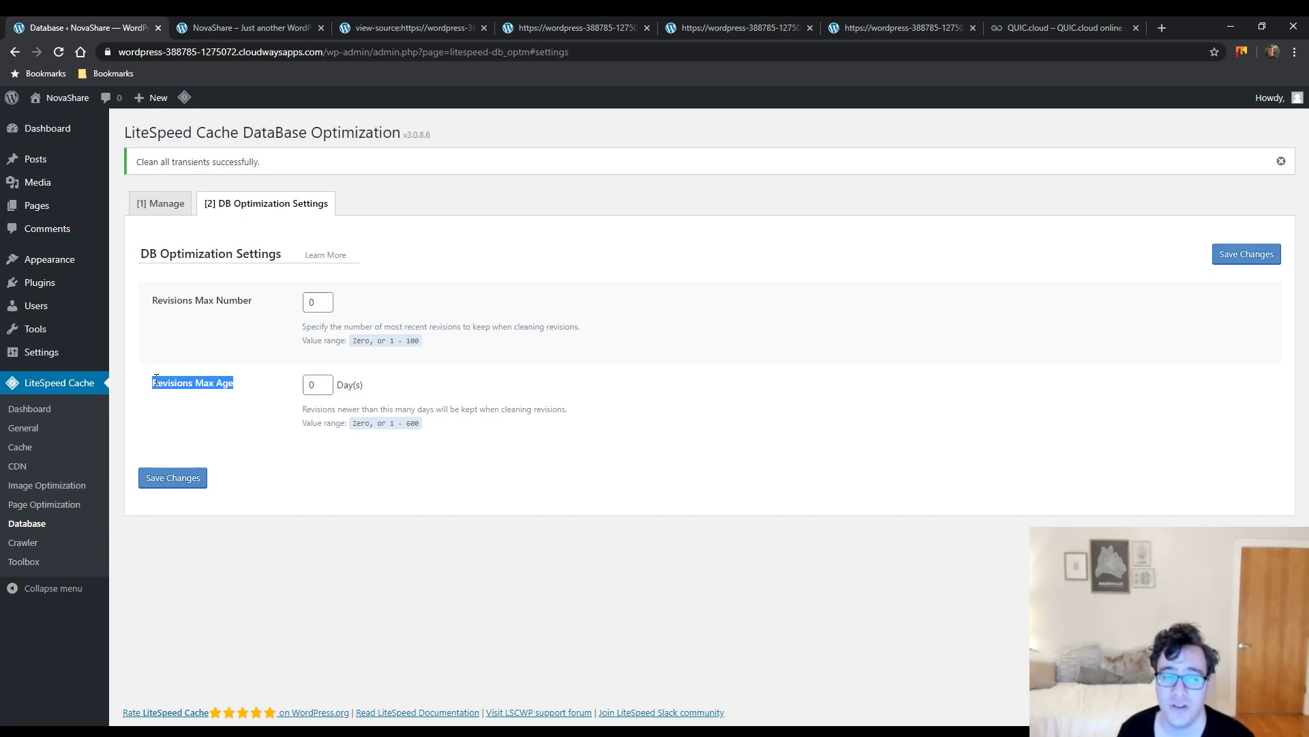
{"action": "key", "text": "Tab"}
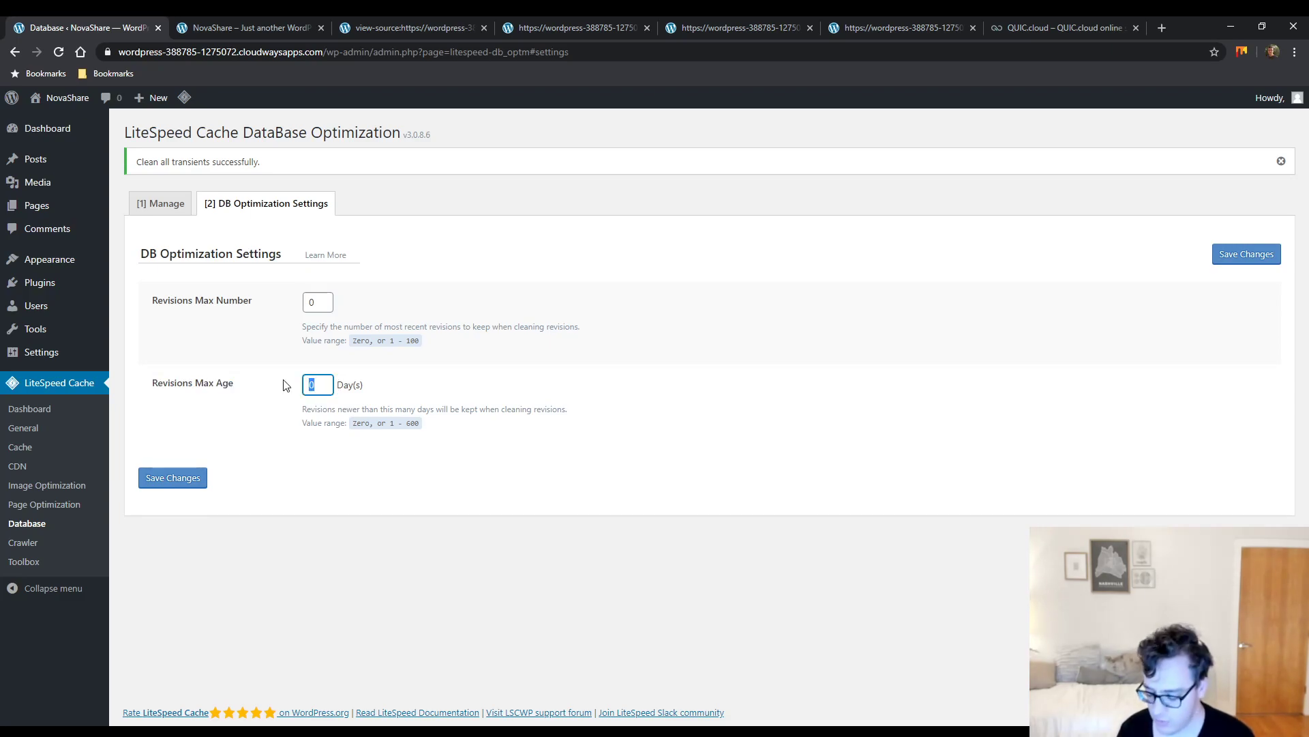
Open LiteSpeed Cache's Crawler page and look over the Crawler Cron summary for the Guest cron
{"action": "left_click", "coordinate": [28, 543]}
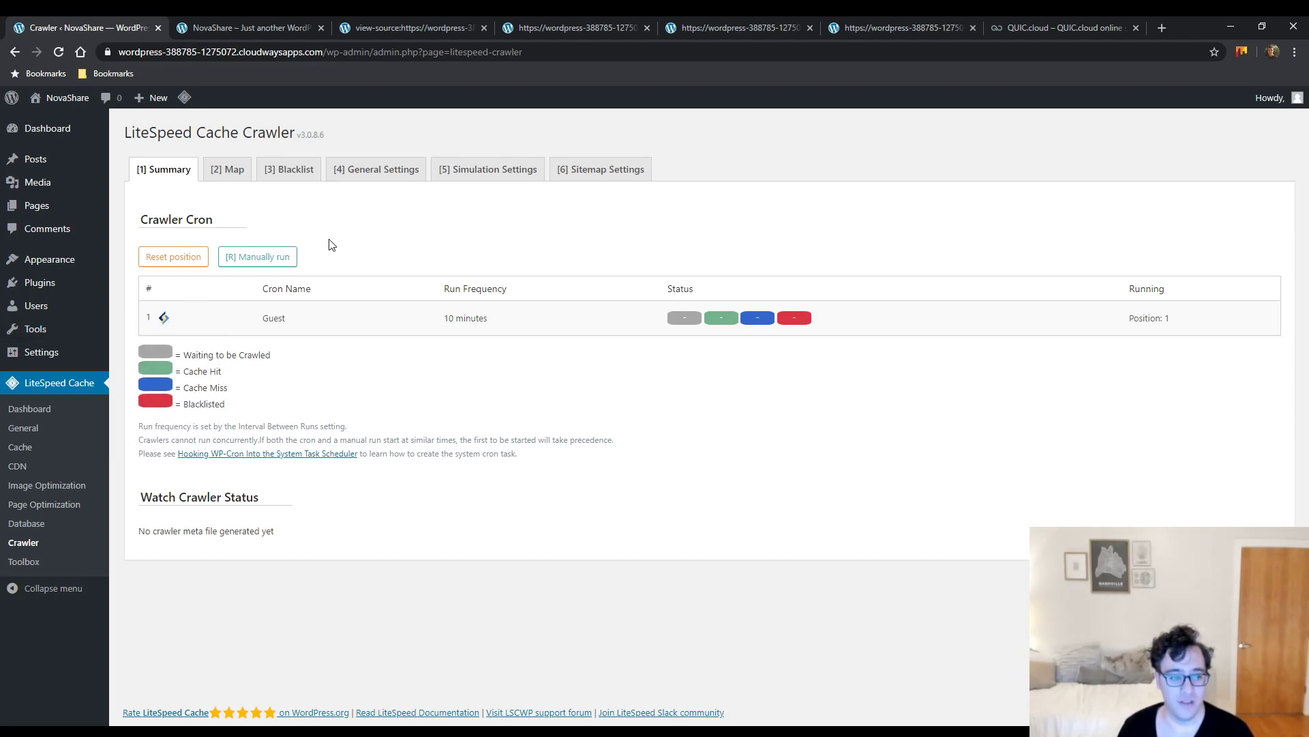
{"action": "left_click", "coordinate": [296, 256]}
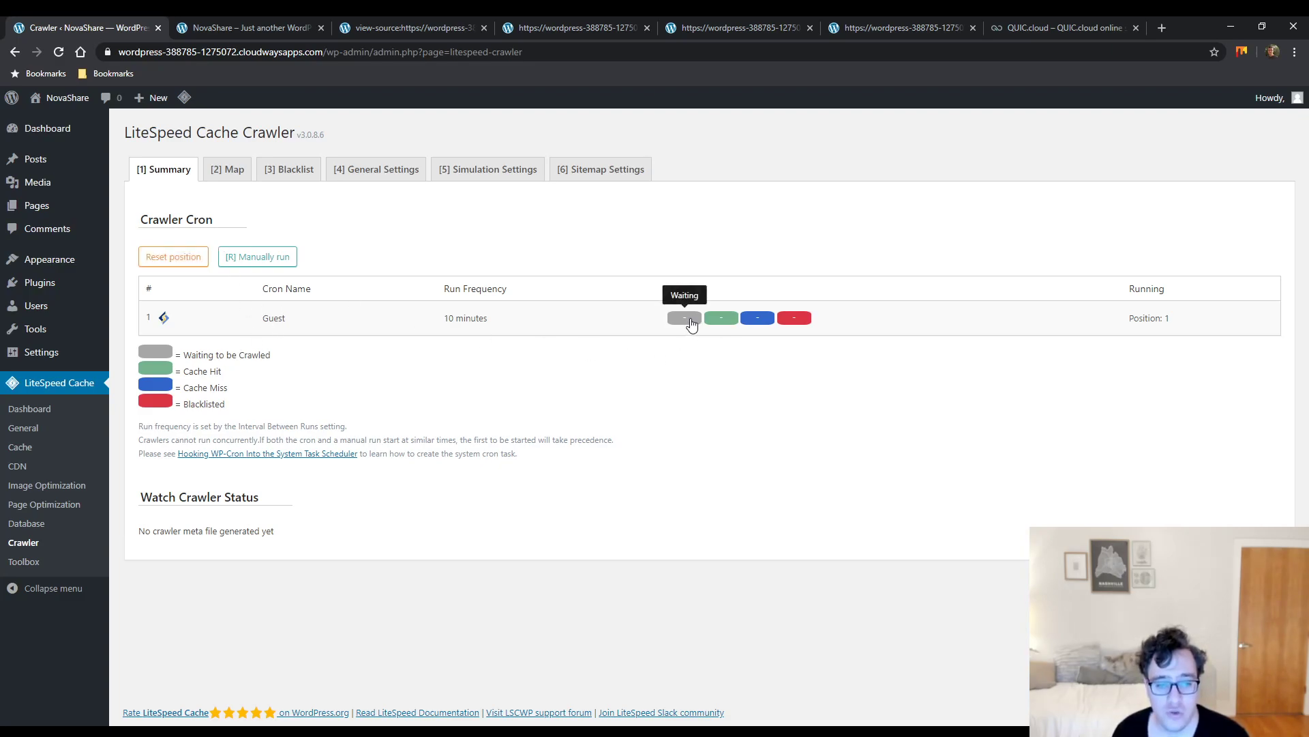
{"action": "left_click_drag", "start_coordinate": [269, 318], "coordinate": [315, 318]}
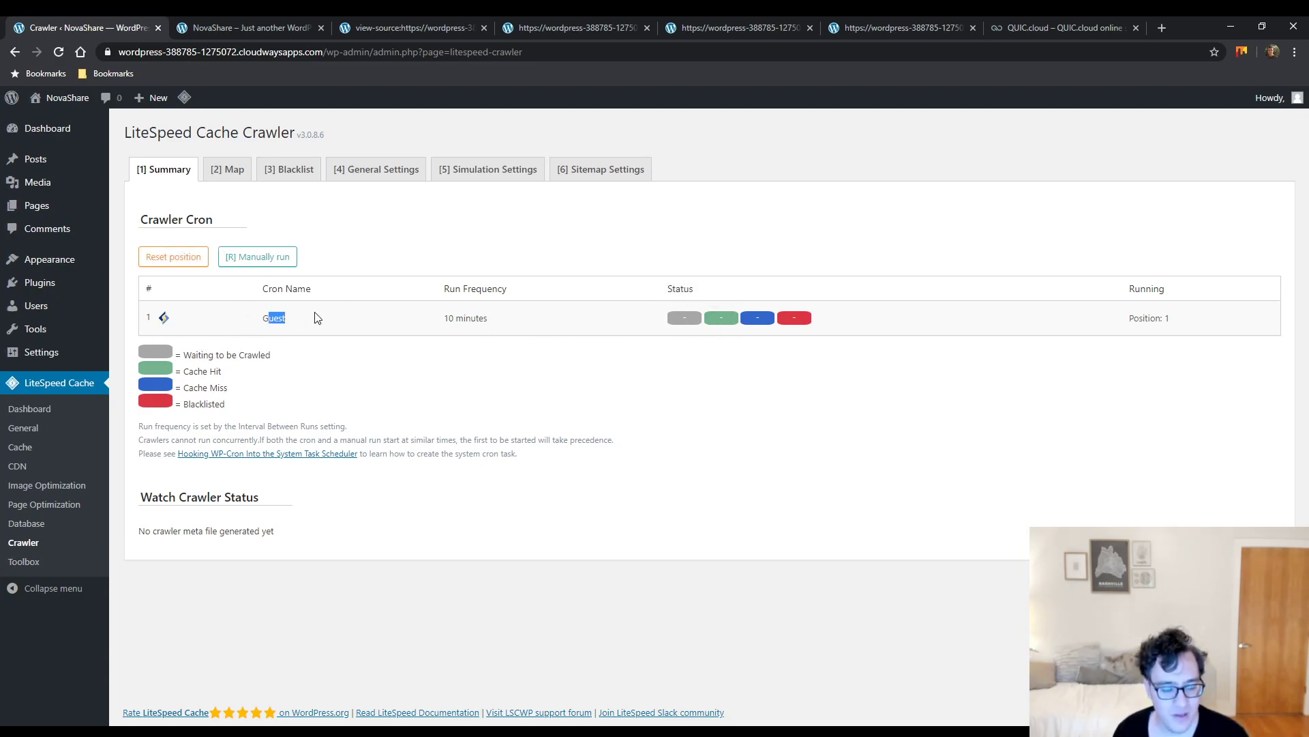
{"action": "left_click", "coordinate": [287, 321]}
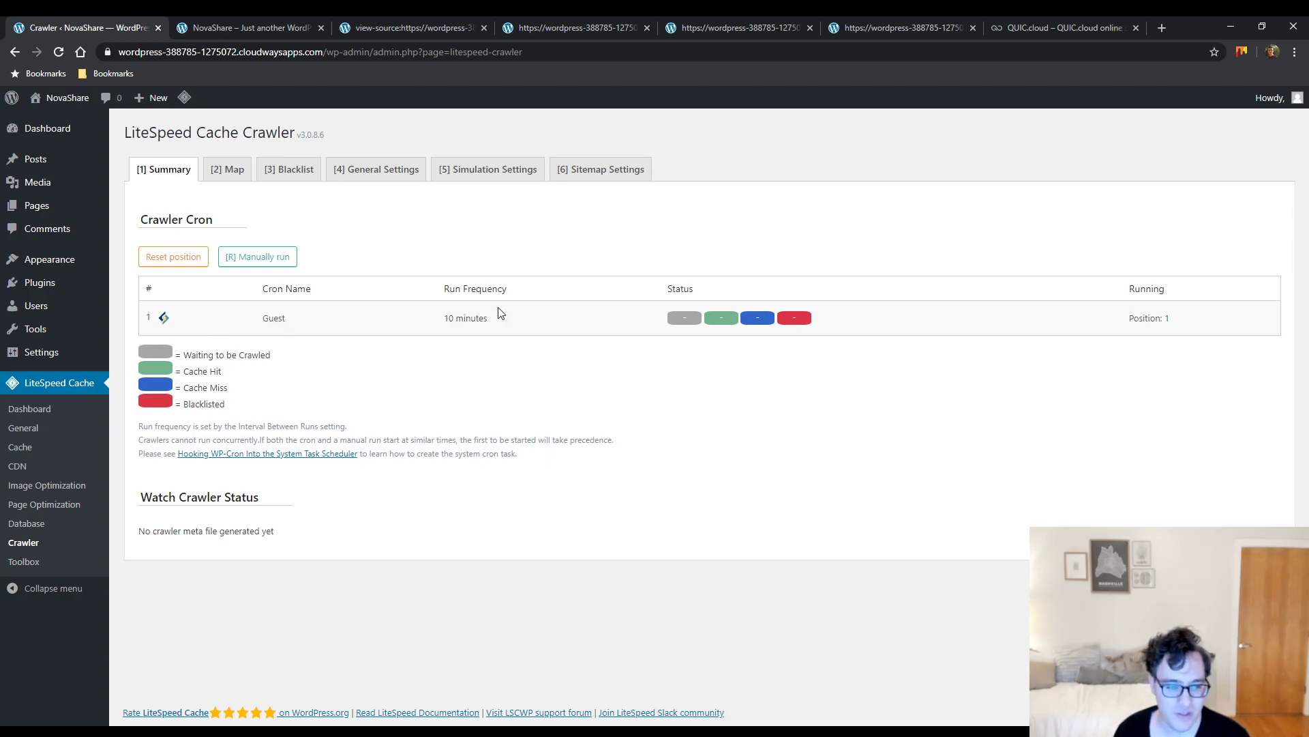
Check the Sitemap List in the crawler's Map
{"action": "left_click", "coordinate": [229, 172]}
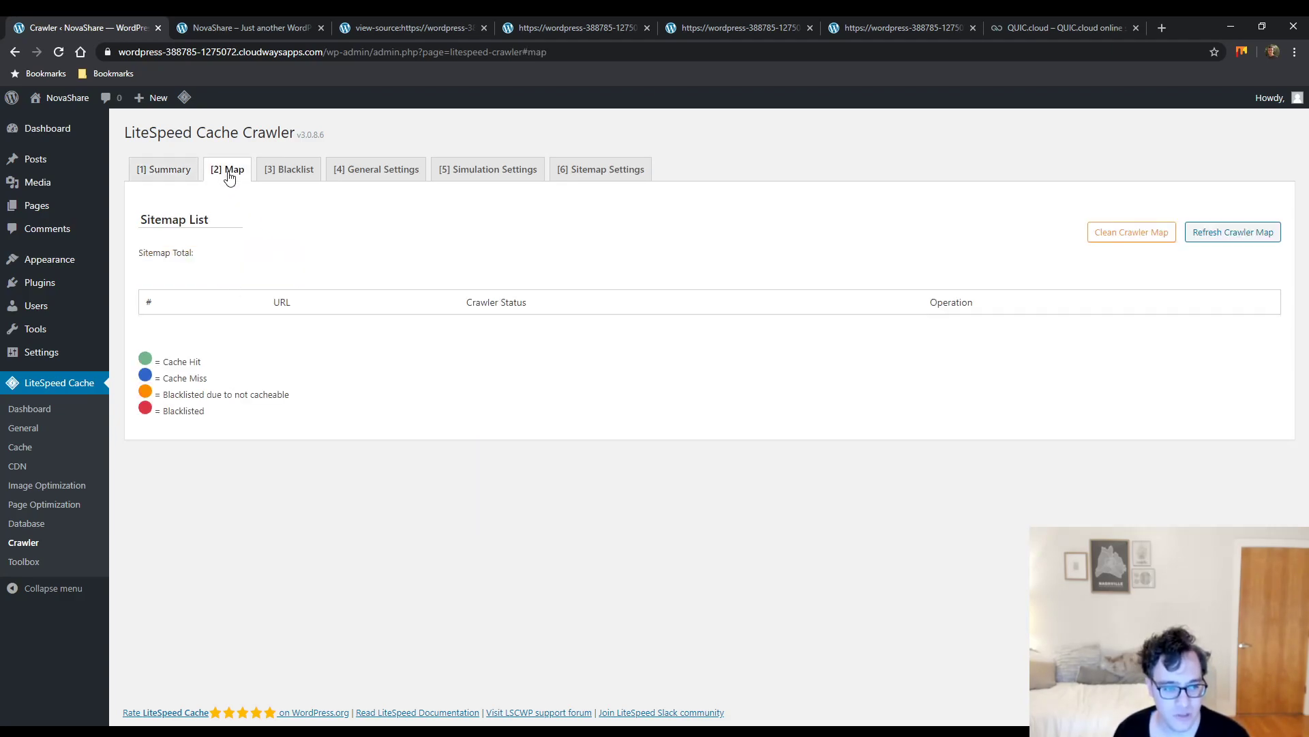
{"action": "left_click", "coordinate": [184, 174]}
{"action": "left_click", "coordinate": [229, 171]}
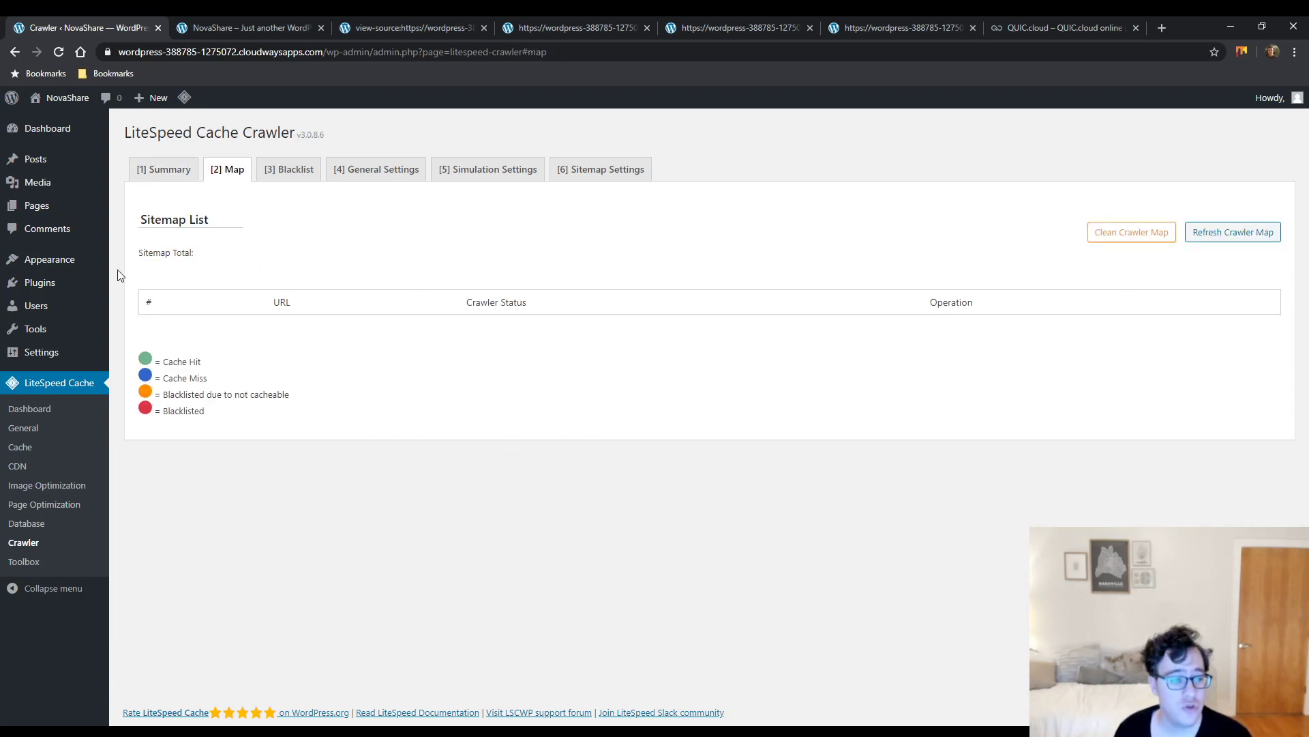
{"action": "left_click_drag", "start_coordinate": [205, 223], "coordinate": [169, 222]}
{"action": "left_click", "coordinate": [176, 225]}
Run the crawler manually from its Summary and reload the page to refresh the status
{"action": "key", "text": "1"}
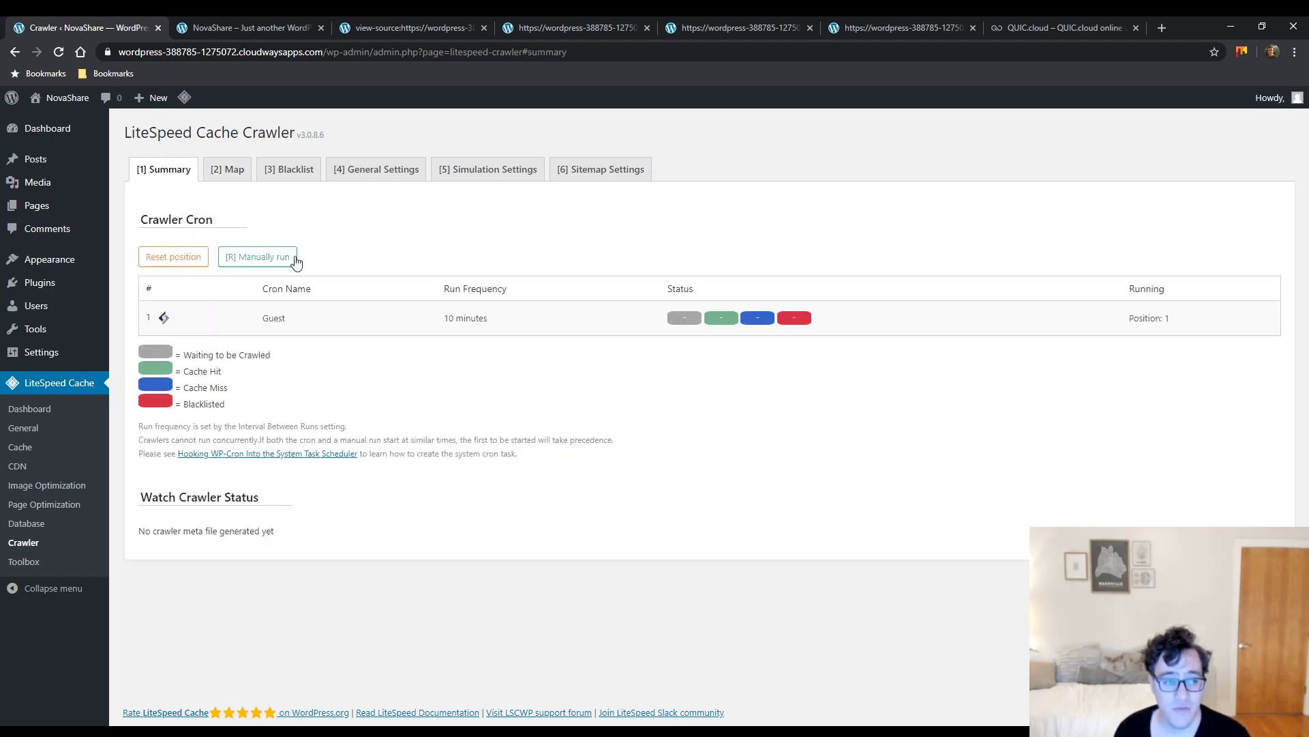
{"action": "left_click", "coordinate": [258, 258]}
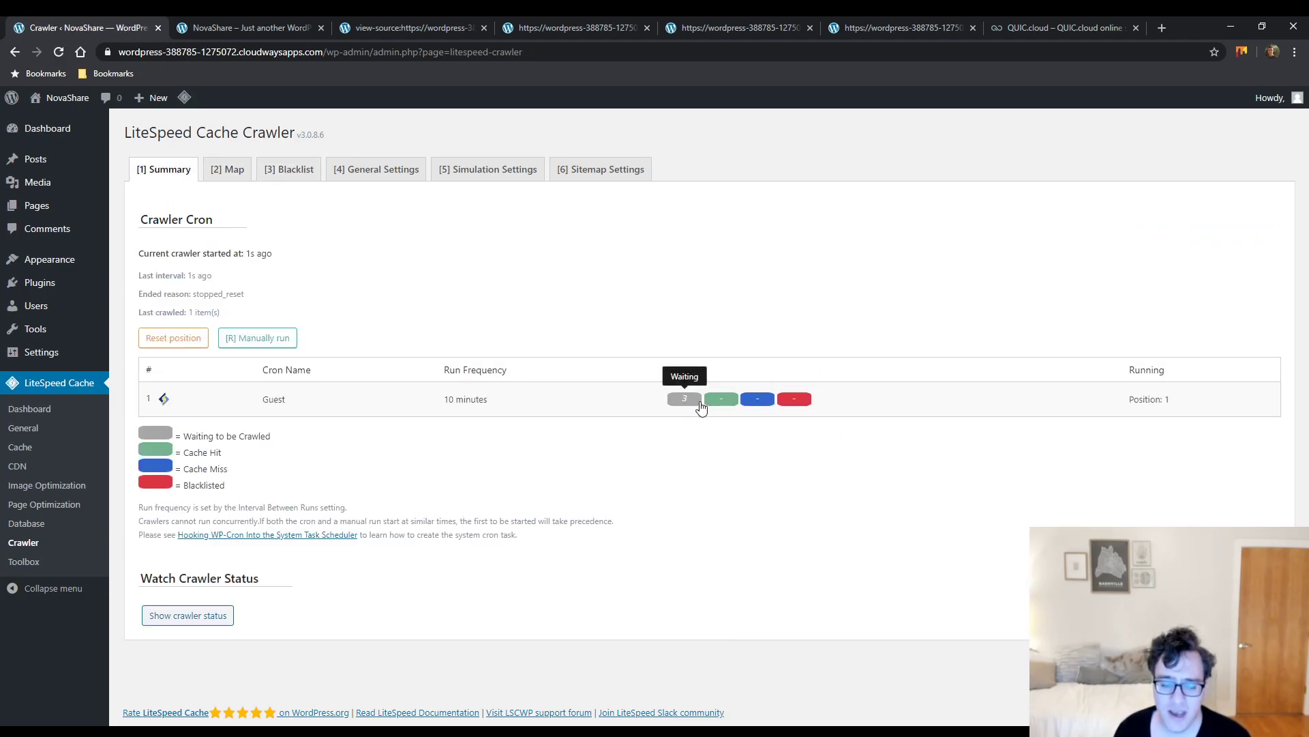
{"action": "left_click", "coordinate": [58, 51]}
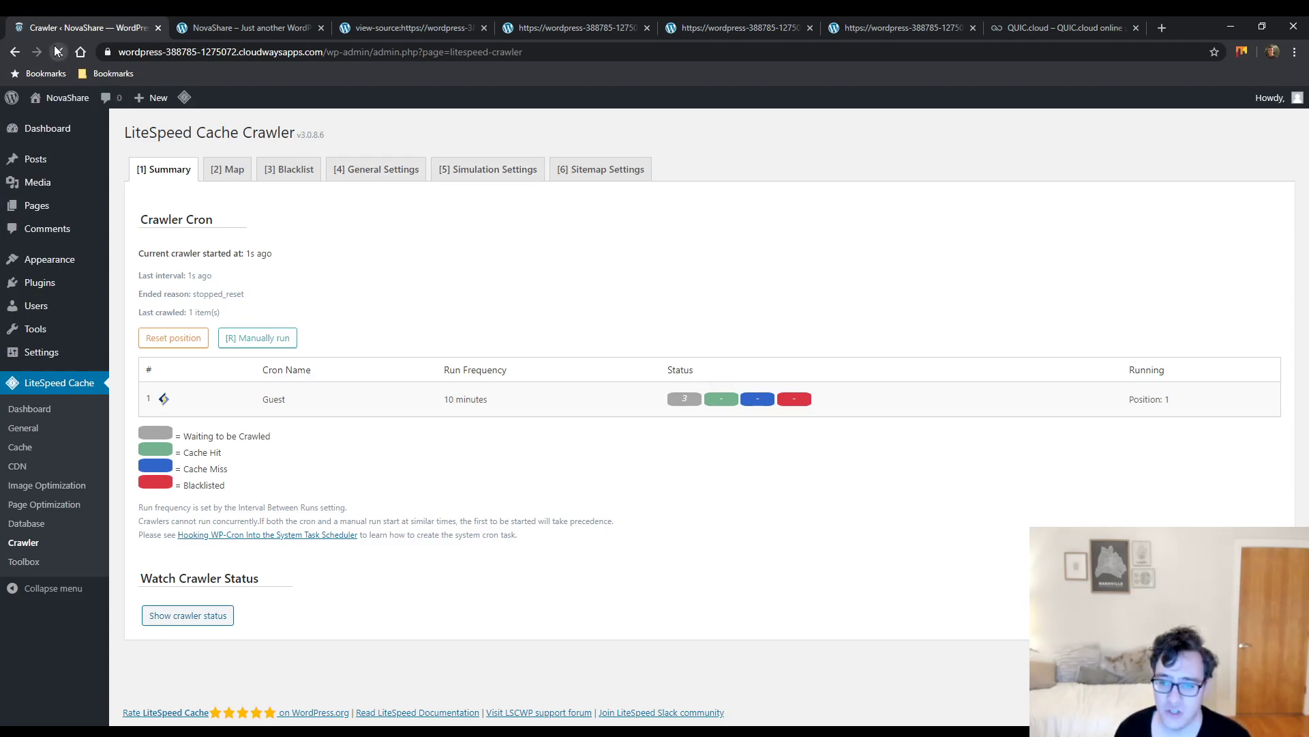
Examine the crawler status of the URLs in the Sitemap List and view the crawler's Blacklist
{"action": "left_click", "coordinate": [230, 169]}
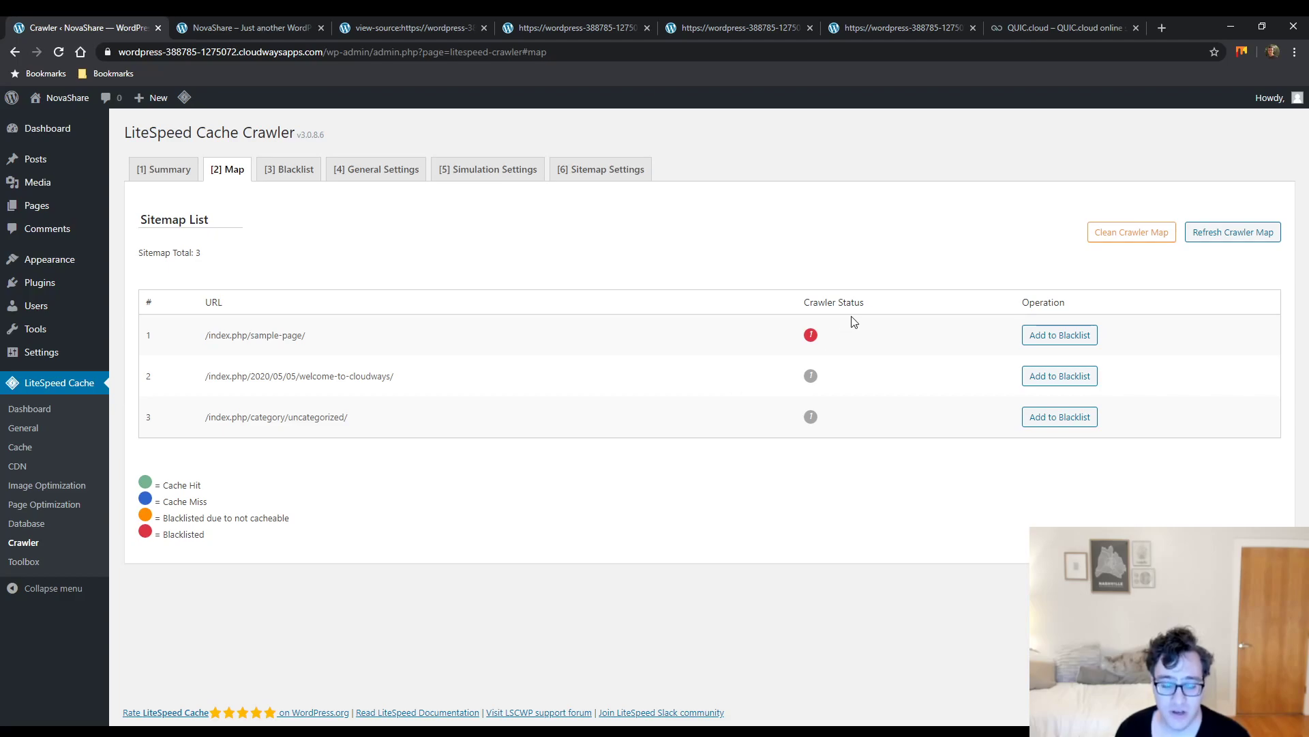
{"action": "left_click_drag", "start_coordinate": [355, 417], "coordinate": [259, 417]}
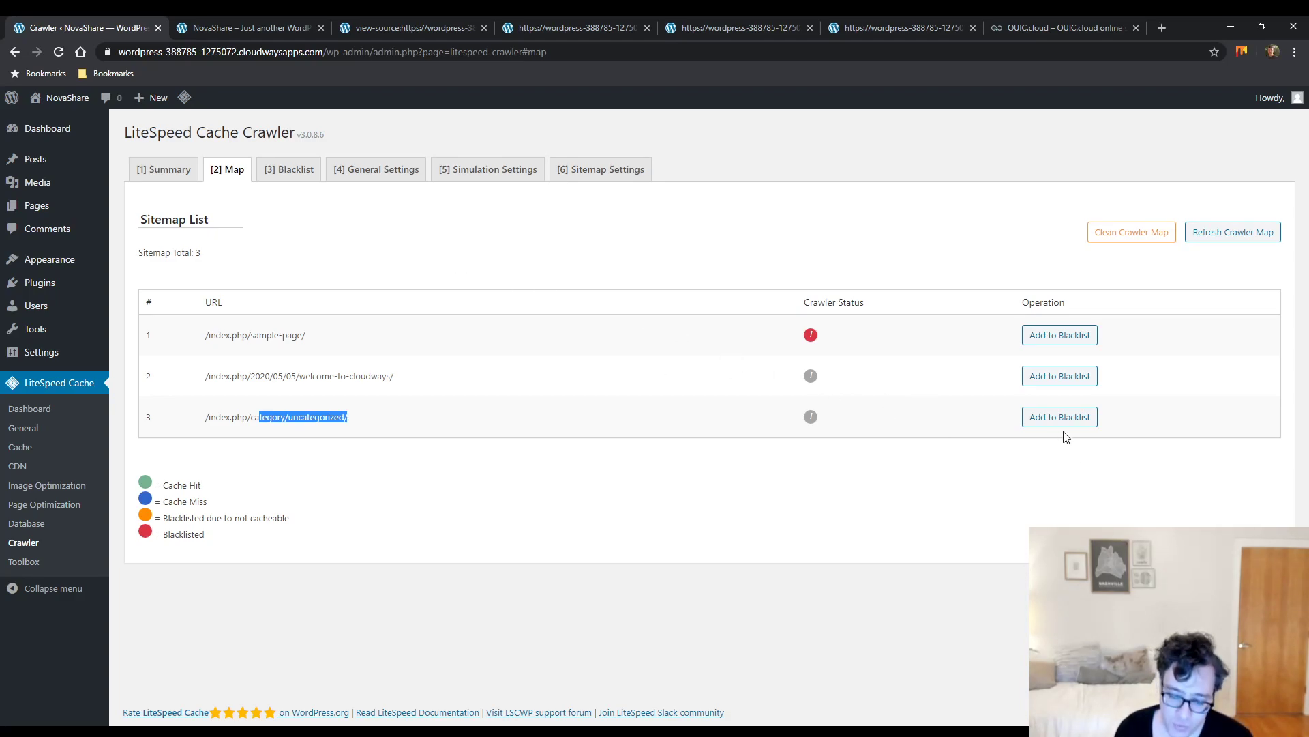
{"action": "left_click", "coordinate": [300, 170]}
Turn the Crawler on in the Crawler General Settings, review the remaining options and save the changes
{"action": "left_click", "coordinate": [349, 176]}
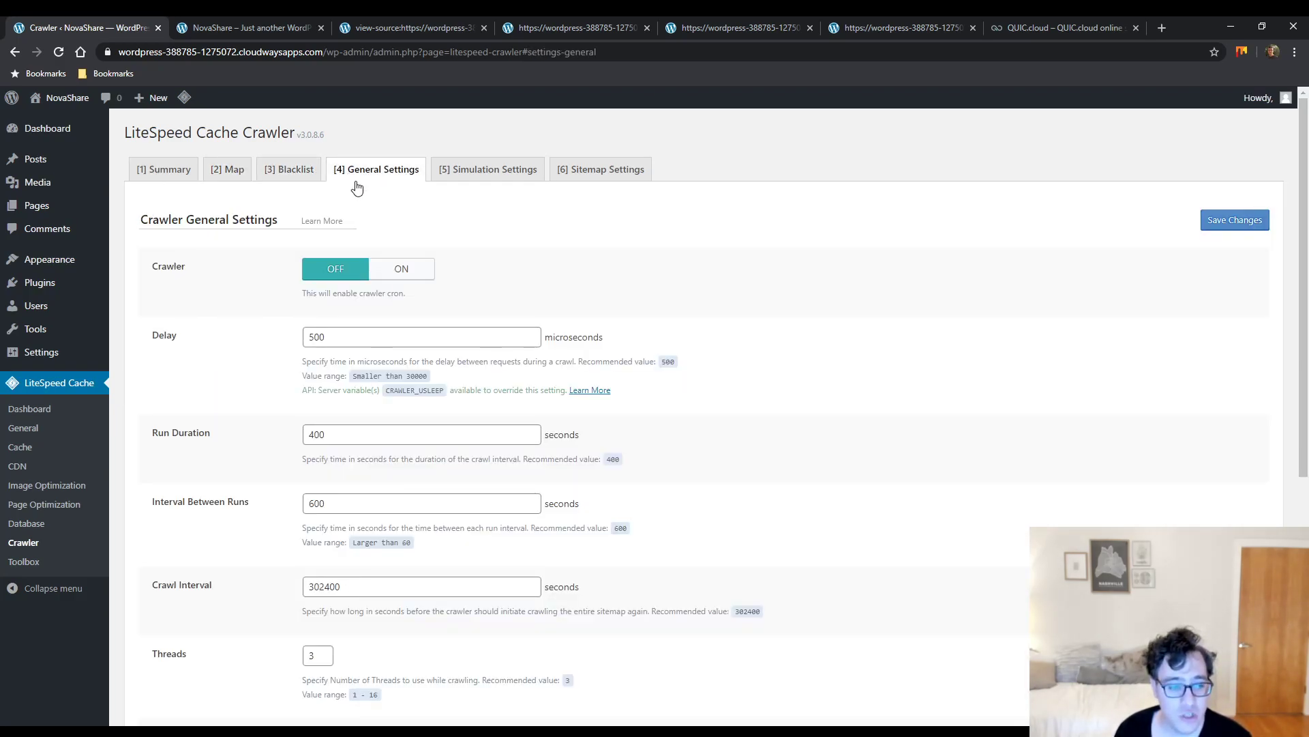
{"action": "scroll", "coordinate": [362, 184], "scroll_direction": "down", "scroll_amount": 6}
{"action": "scroll", "coordinate": [374, 190], "scroll_direction": "up", "scroll_amount": 6}
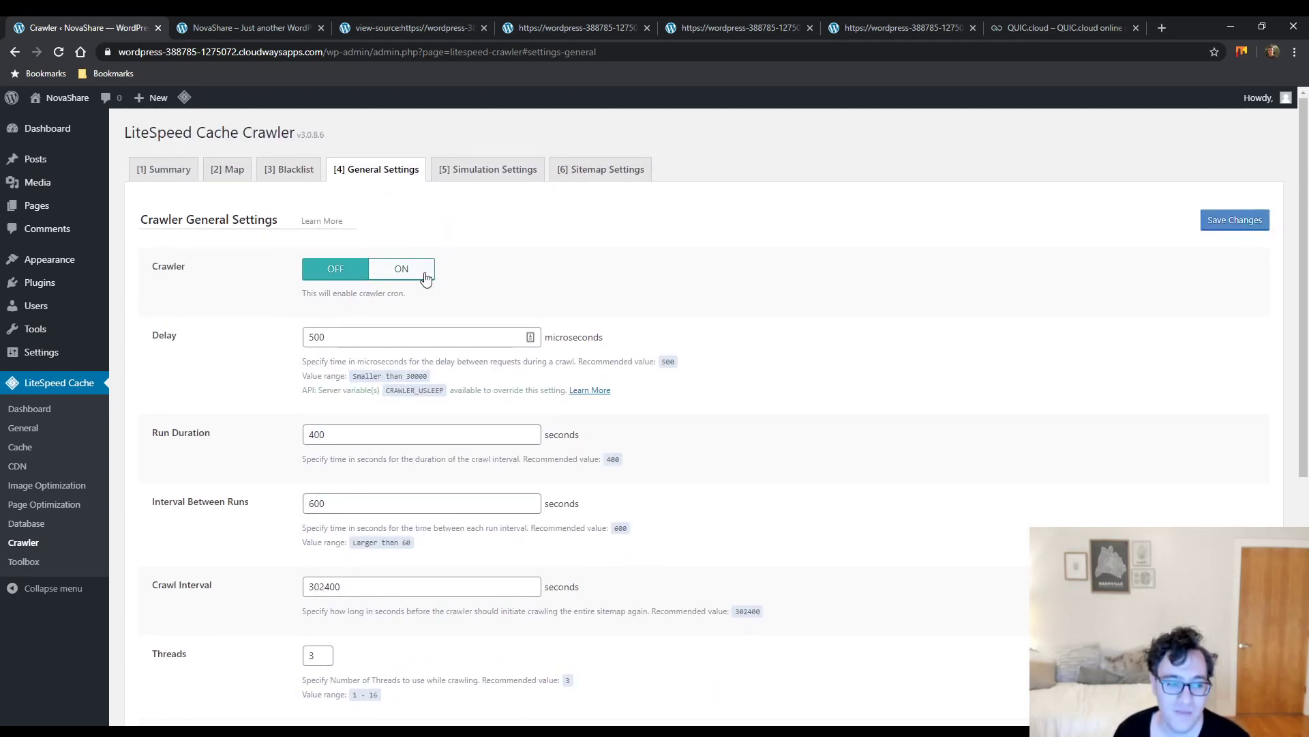
{"action": "left_click", "coordinate": [423, 272]}
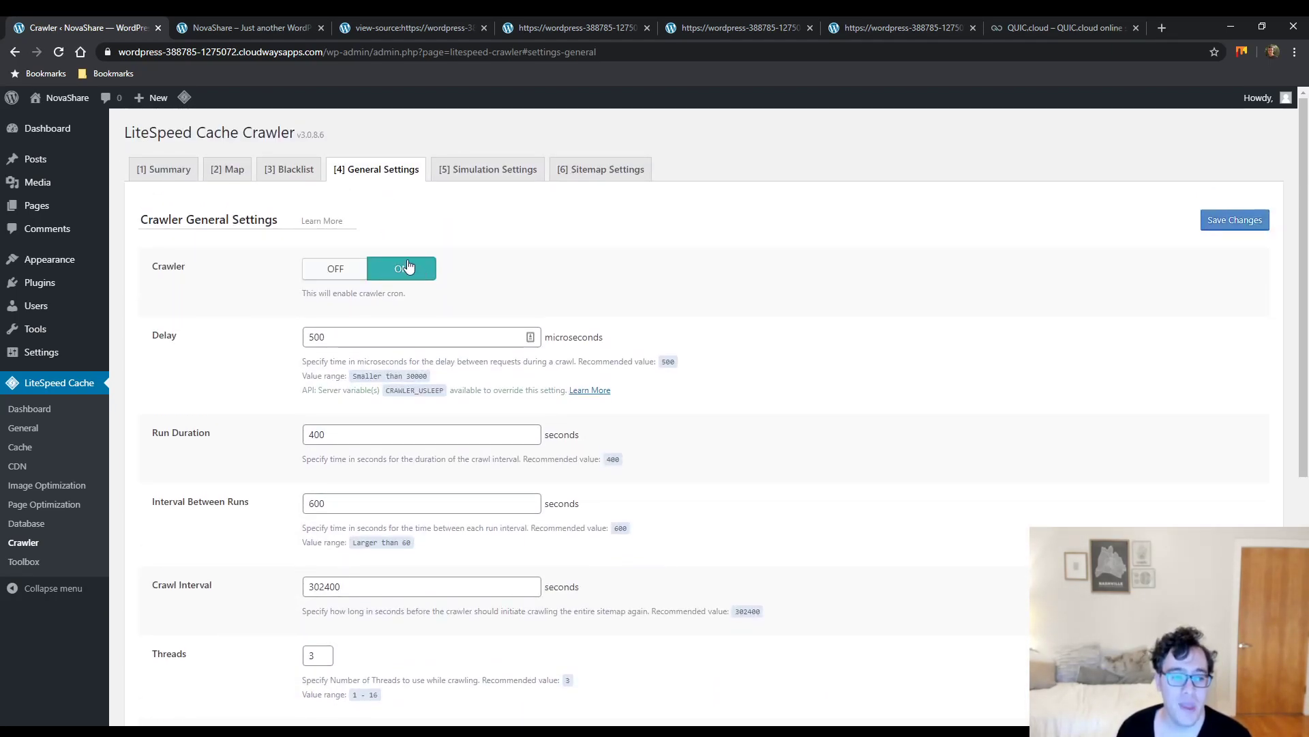
{"action": "left_click_drag", "start_coordinate": [247, 267], "coordinate": [182, 267]}
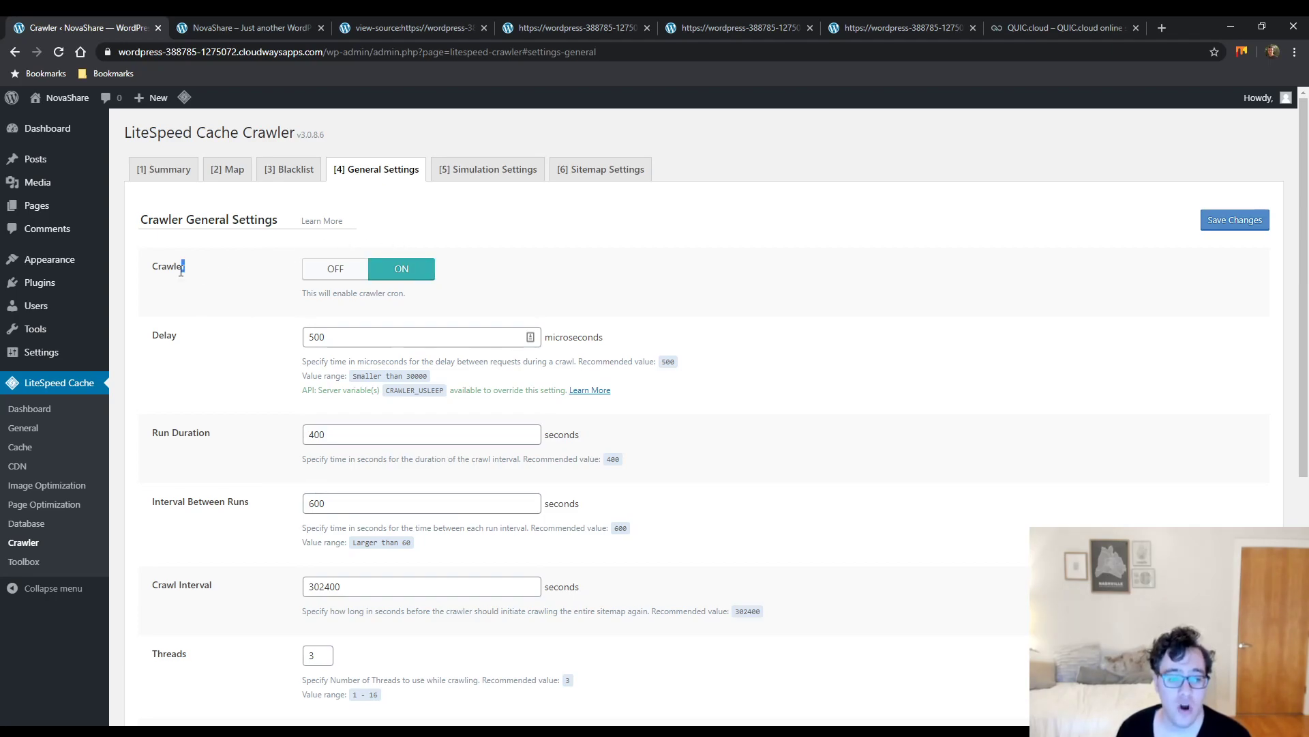
{"action": "left_click_drag", "start_coordinate": [529, 337], "coordinate": [279, 342]}
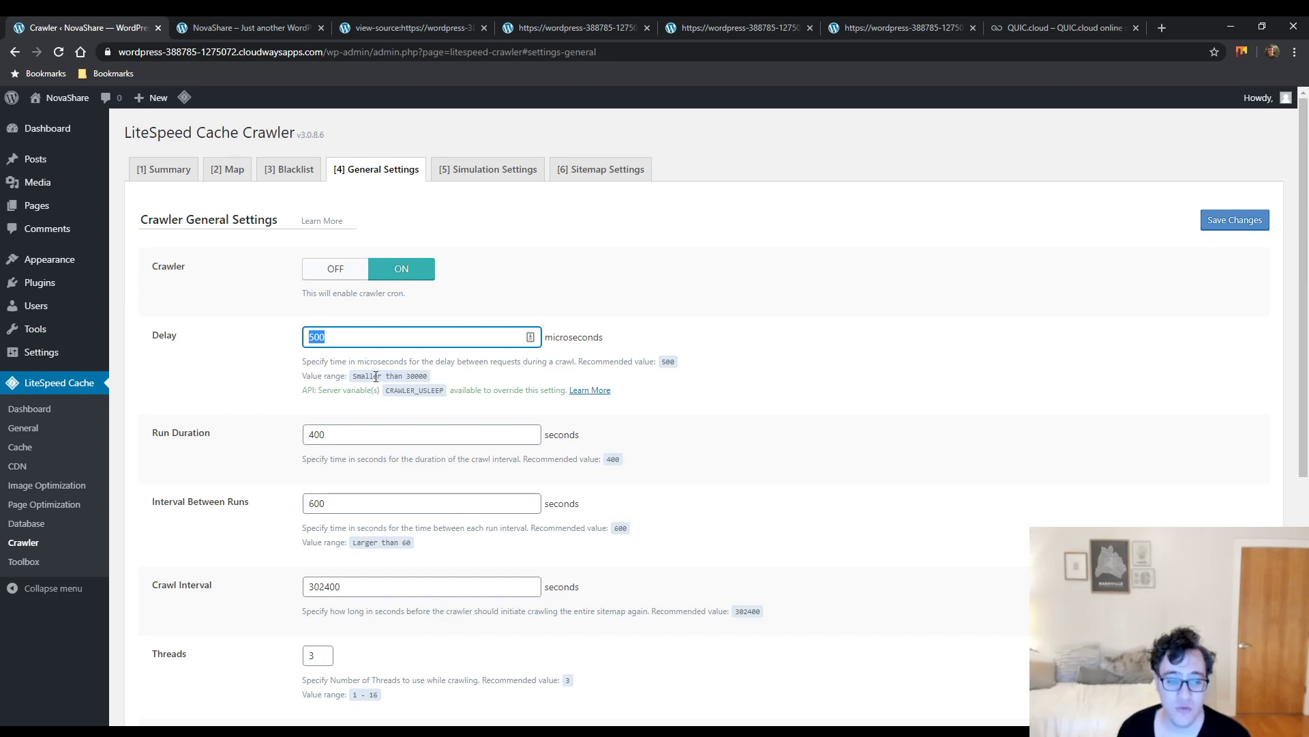
{"action": "scroll", "coordinate": [353, 339], "scroll_direction": "down", "scroll_amount": 5}
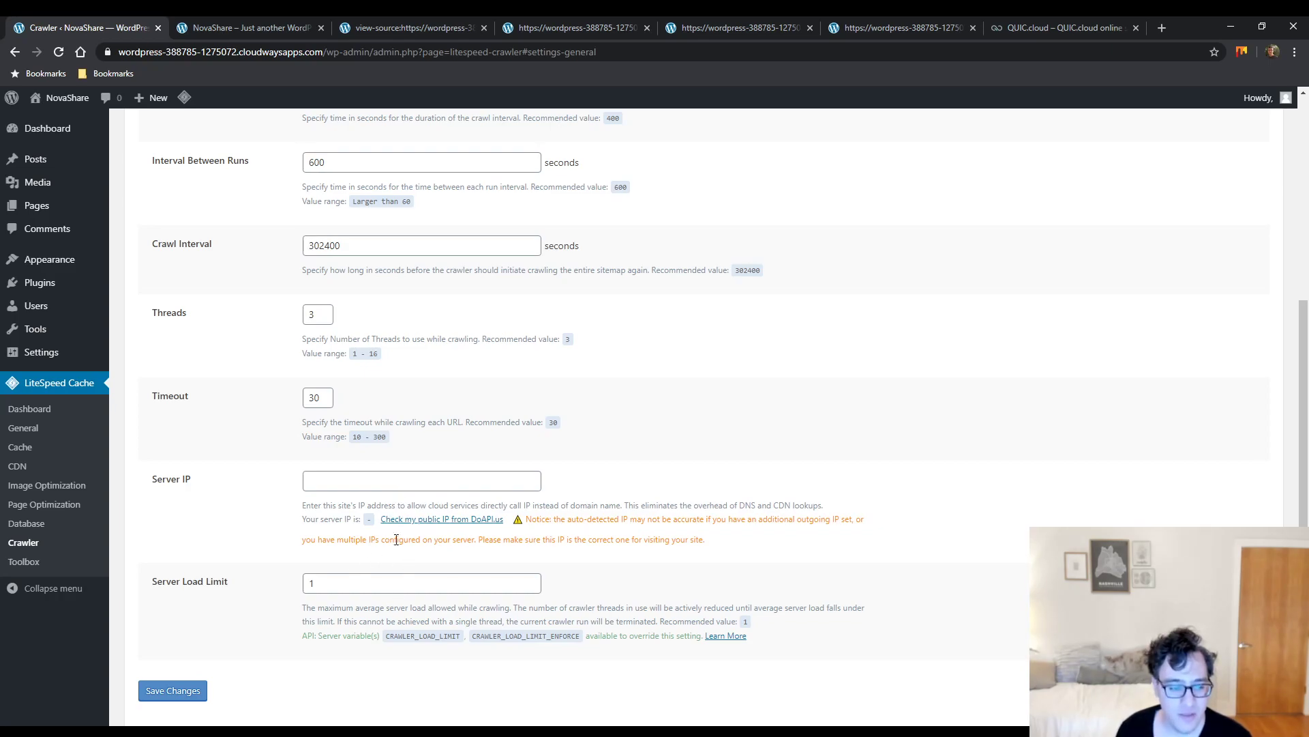
{"action": "scroll", "coordinate": [404, 546], "scroll_direction": "up", "scroll_amount": 5}
{"action": "left_click", "coordinate": [1250, 233]}
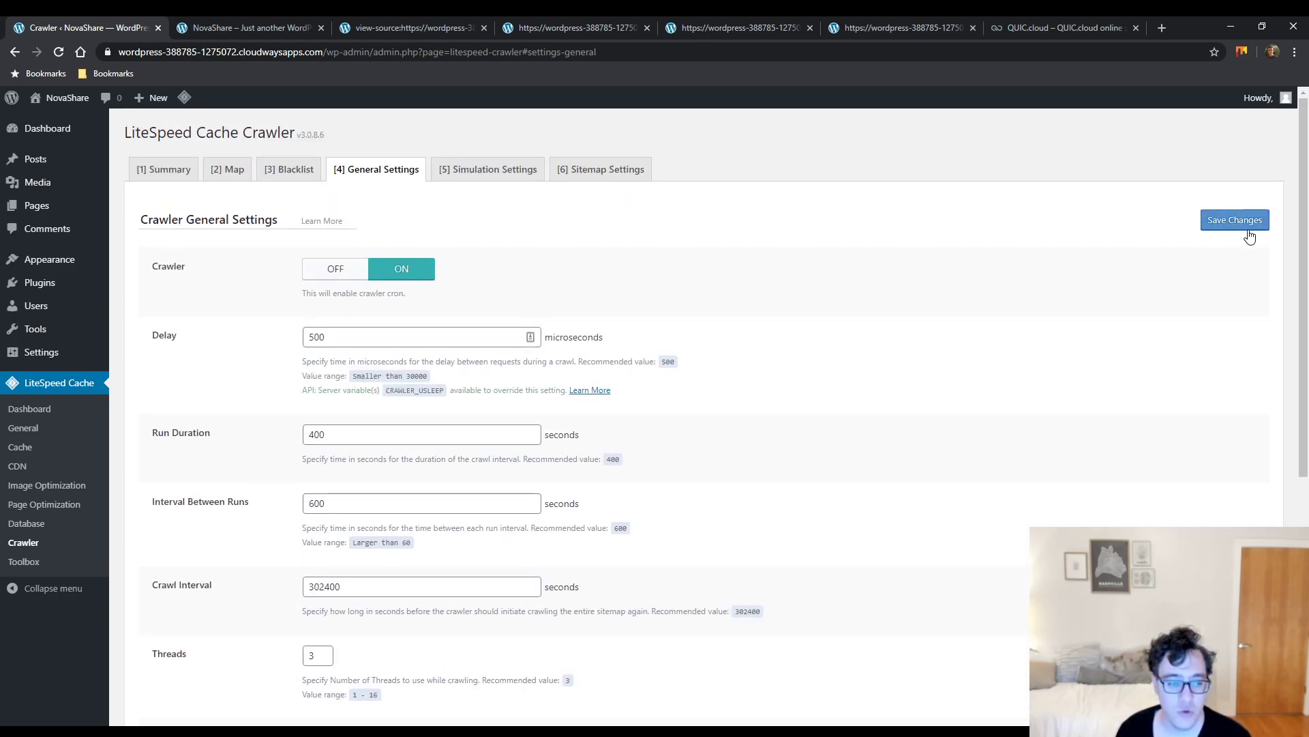
{"action": "left_click", "coordinate": [1236, 226]}
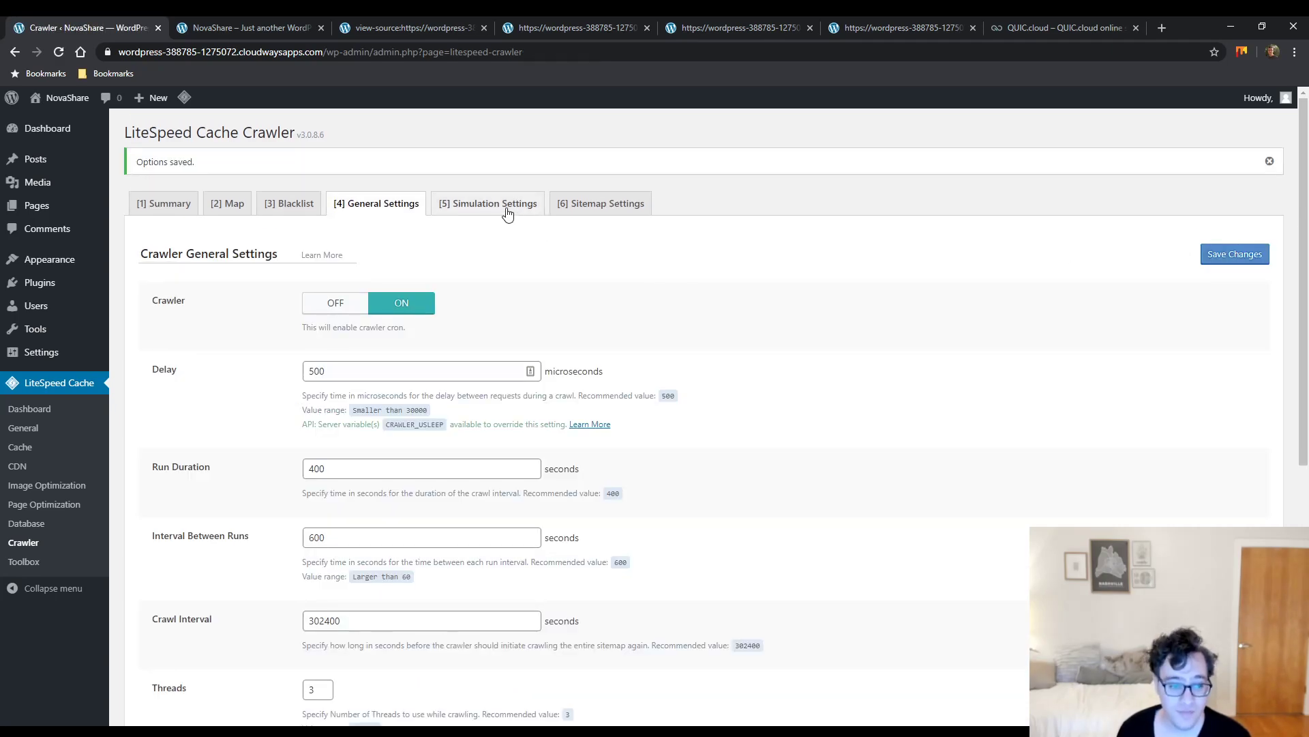
Look over the Crawler Simulation Settings and the full list of Crawler Sitemap Settings
{"action": "left_click", "coordinate": [504, 208]}
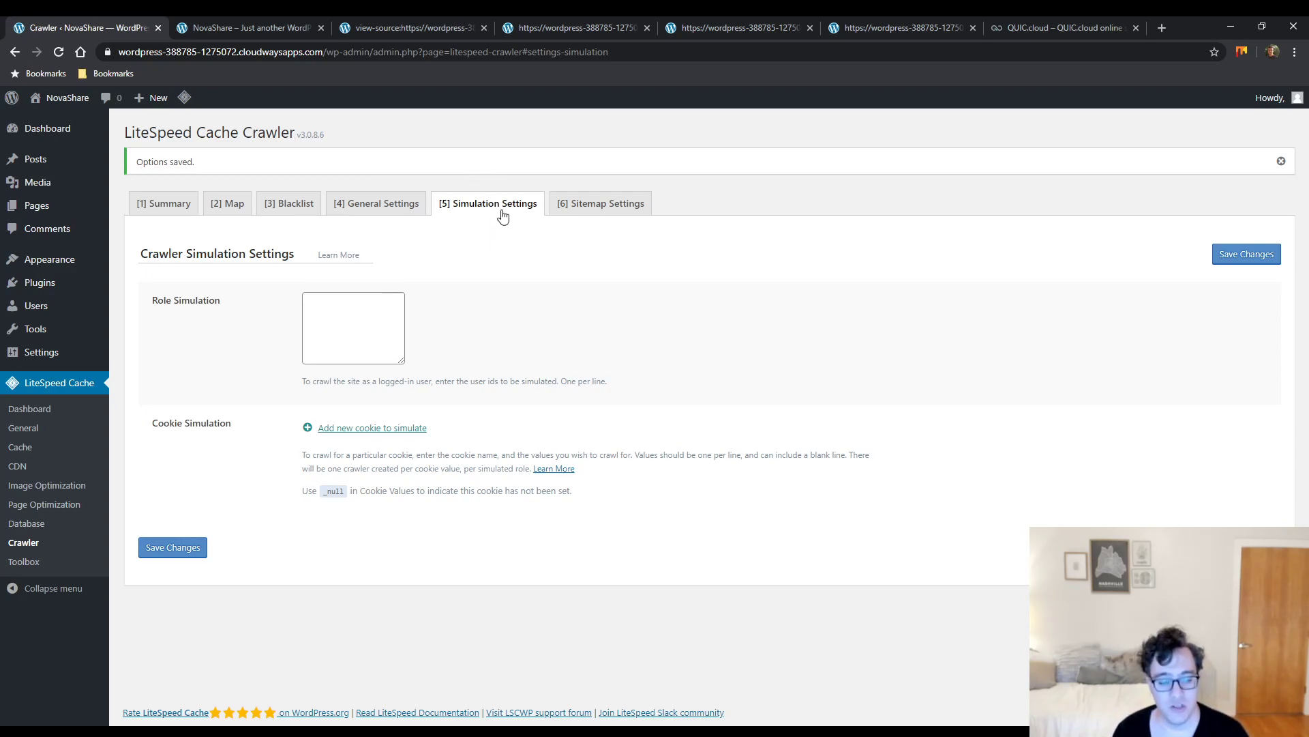
{"action": "left_click", "coordinate": [570, 209]}
{"action": "left_click", "coordinate": [422, 302]}
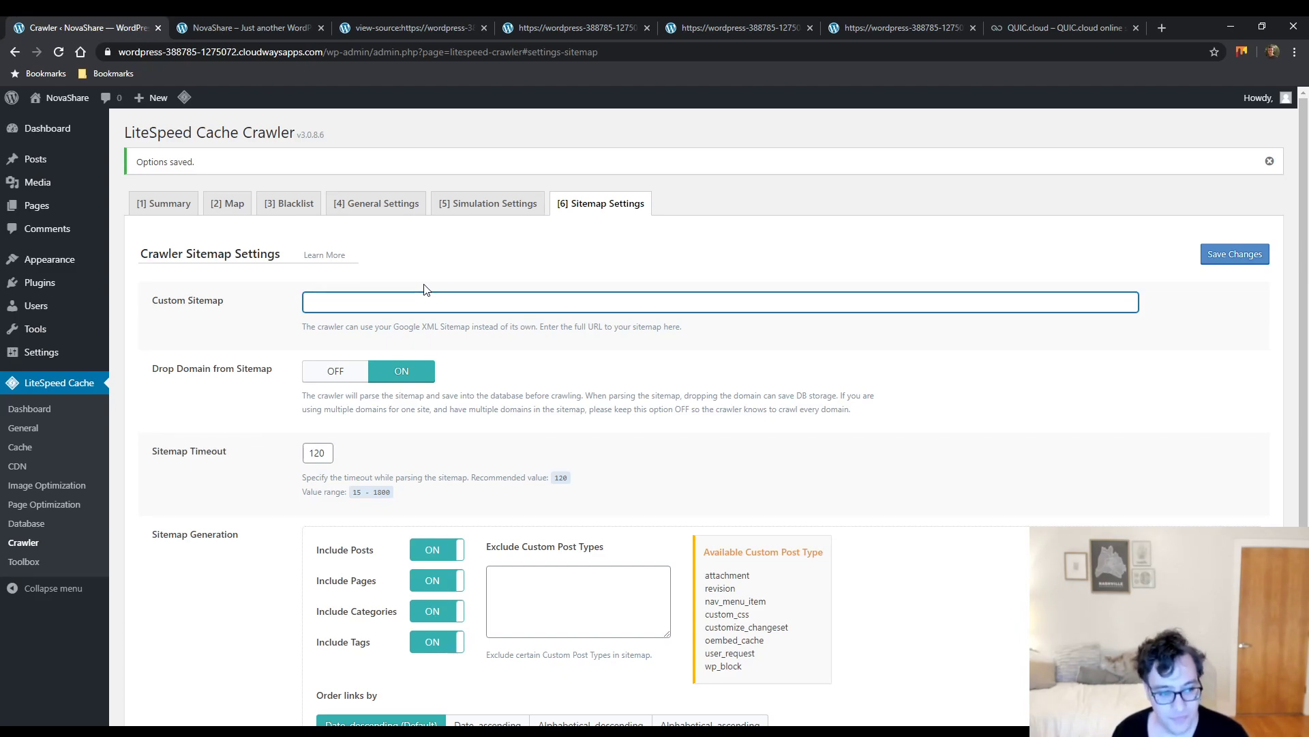
{"action": "scroll", "coordinate": [450, 304], "scroll_direction": "down", "scroll_amount": 3}
{"action": "scroll", "coordinate": [463, 312], "scroll_direction": "up", "scroll_amount": 3}
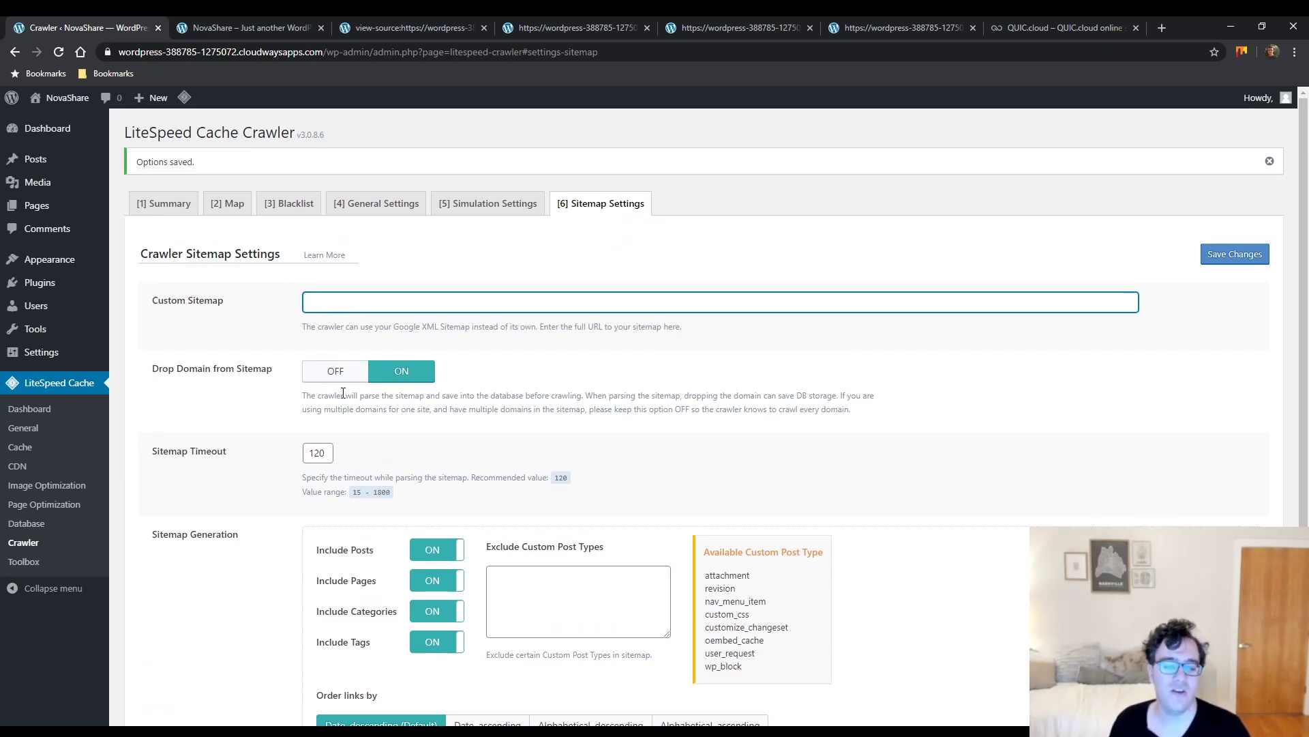
Revisit the crawler's General Settings, the Role Simulation field and the Custom Sitemap field
{"action": "left_click", "coordinate": [345, 199]}
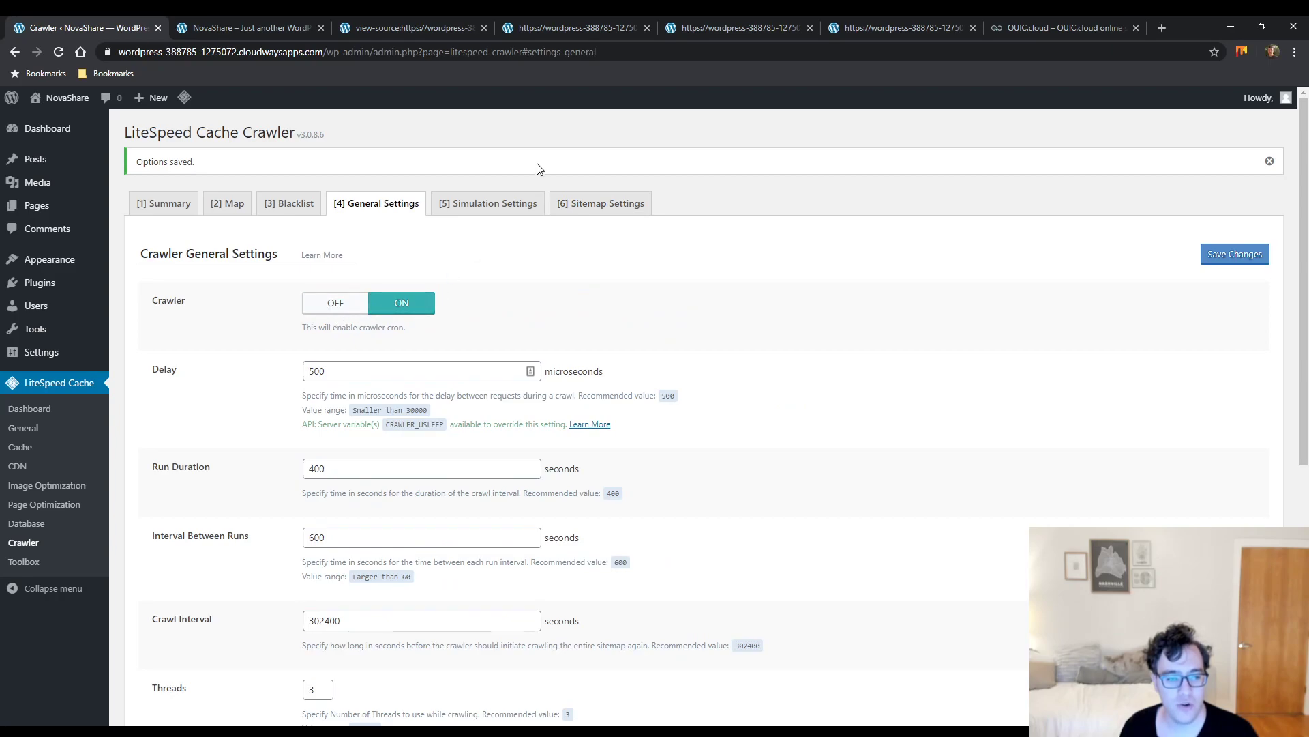
{"action": "left_click", "coordinate": [490, 204]}
{"action": "left_click", "coordinate": [592, 205]}
{"action": "left_click", "coordinate": [495, 206]}
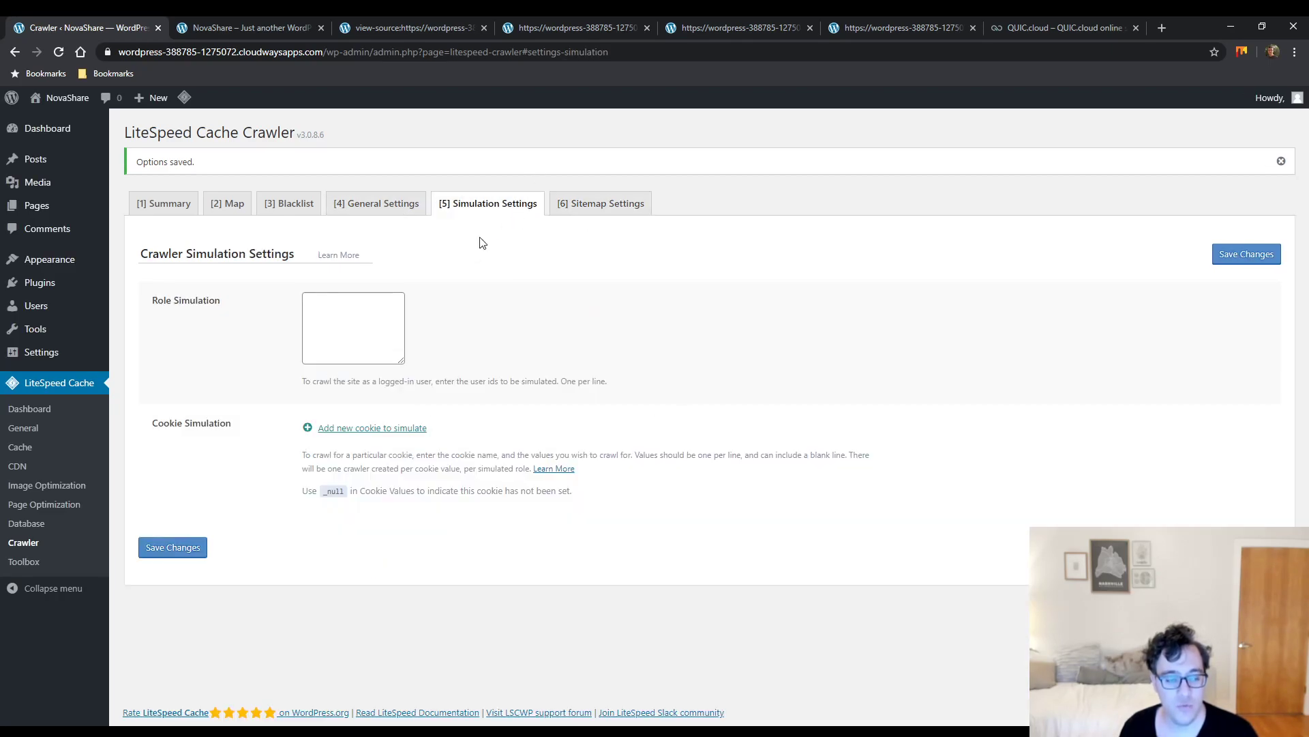
{"action": "left_click", "coordinate": [403, 311]}
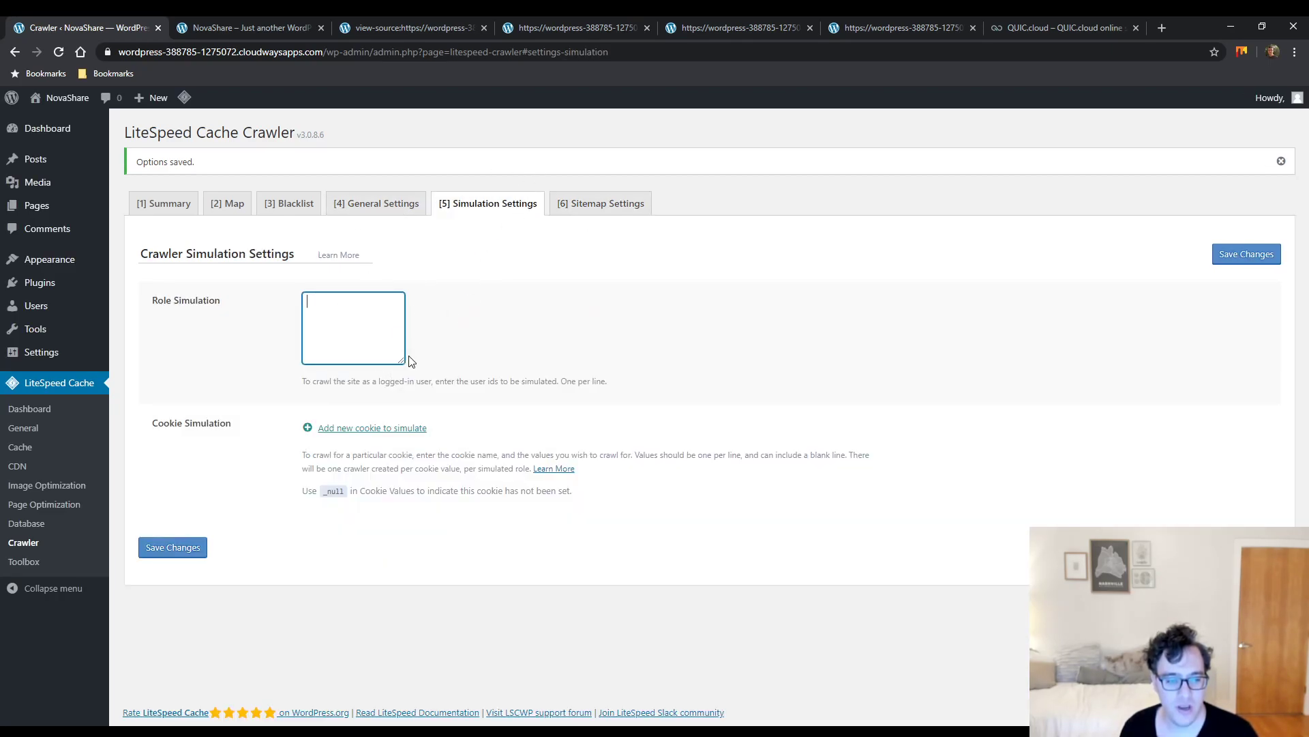
{"action": "left_click", "coordinate": [566, 205]}
{"action": "left_click", "coordinate": [342, 303]}
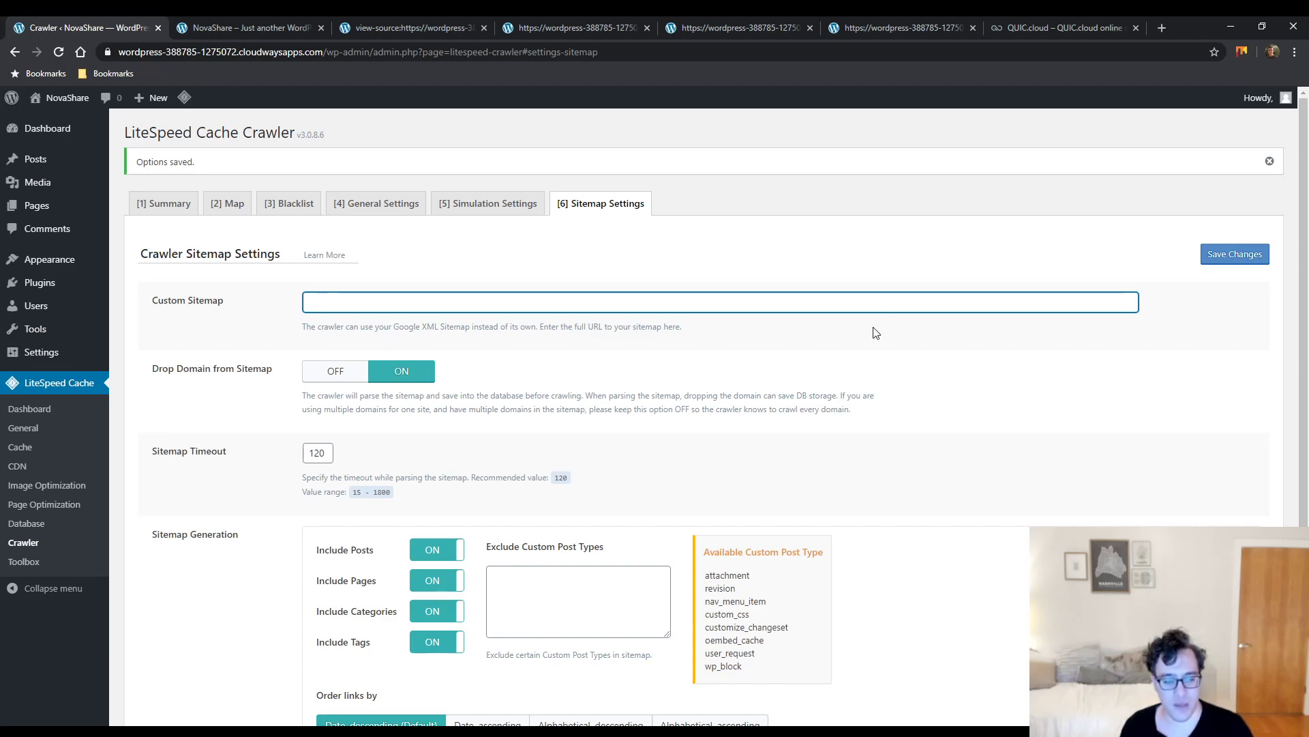
Look over the Toolbox's cache purge options, including the Purge By choices for Post ID, Tag and URL
{"action": "scroll", "coordinate": [876, 341], "scroll_direction": "down", "scroll_amount": 2}
{"action": "scroll", "coordinate": [682, 396], "scroll_direction": "up", "scroll_amount": 2}
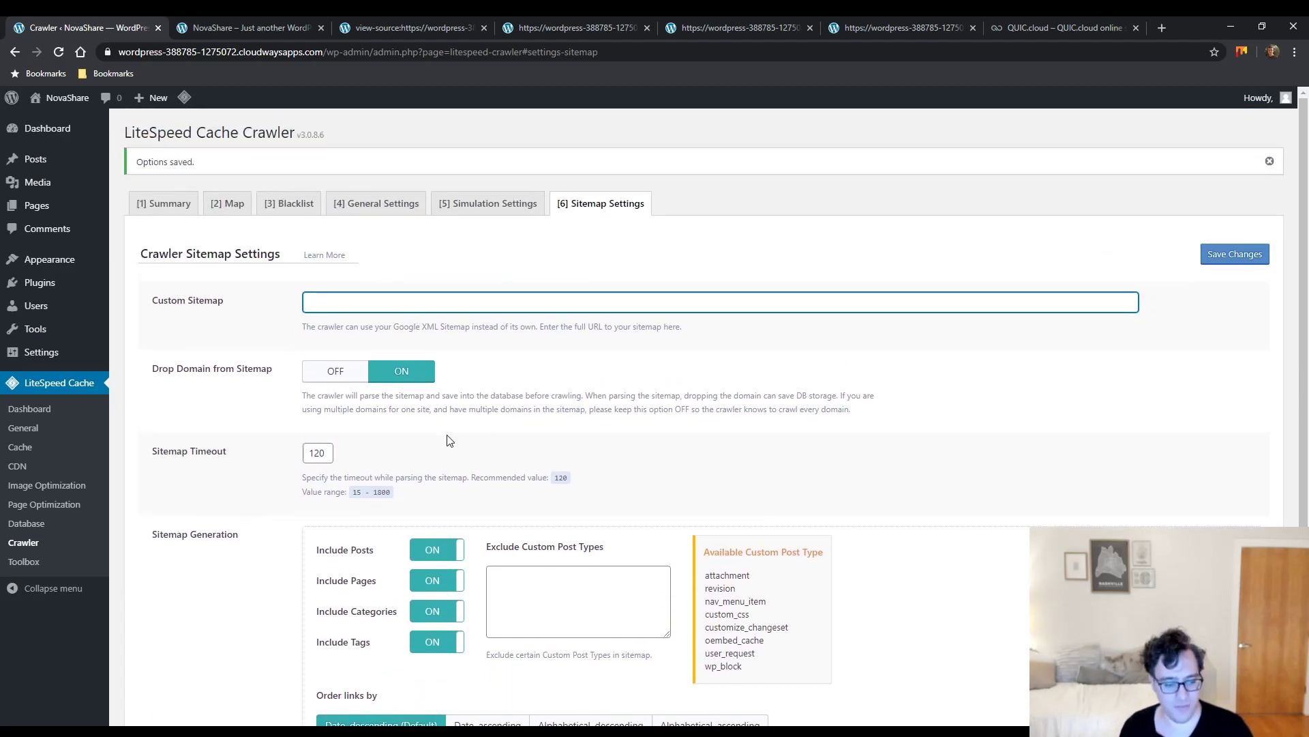
{"action": "left_click", "coordinate": [31, 565]}
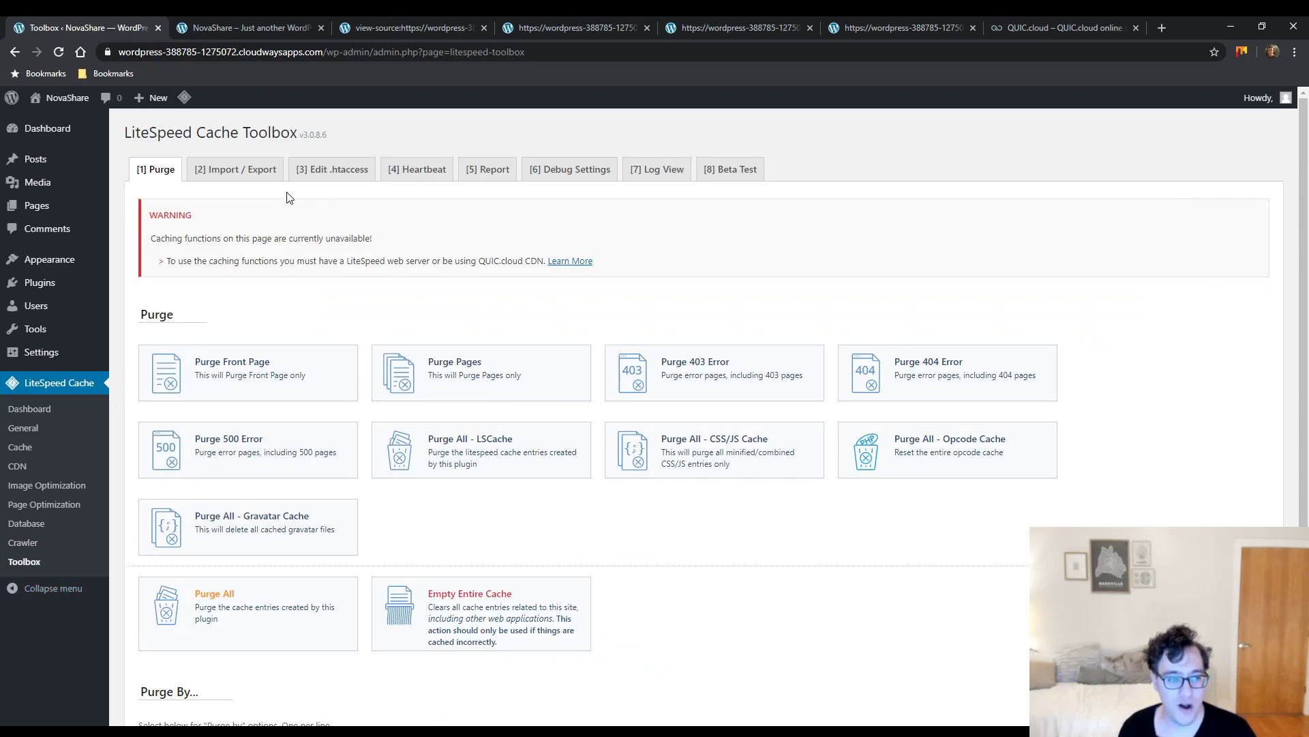
{"action": "scroll", "coordinate": [348, 351], "scroll_direction": "down", "scroll_amount": 3}
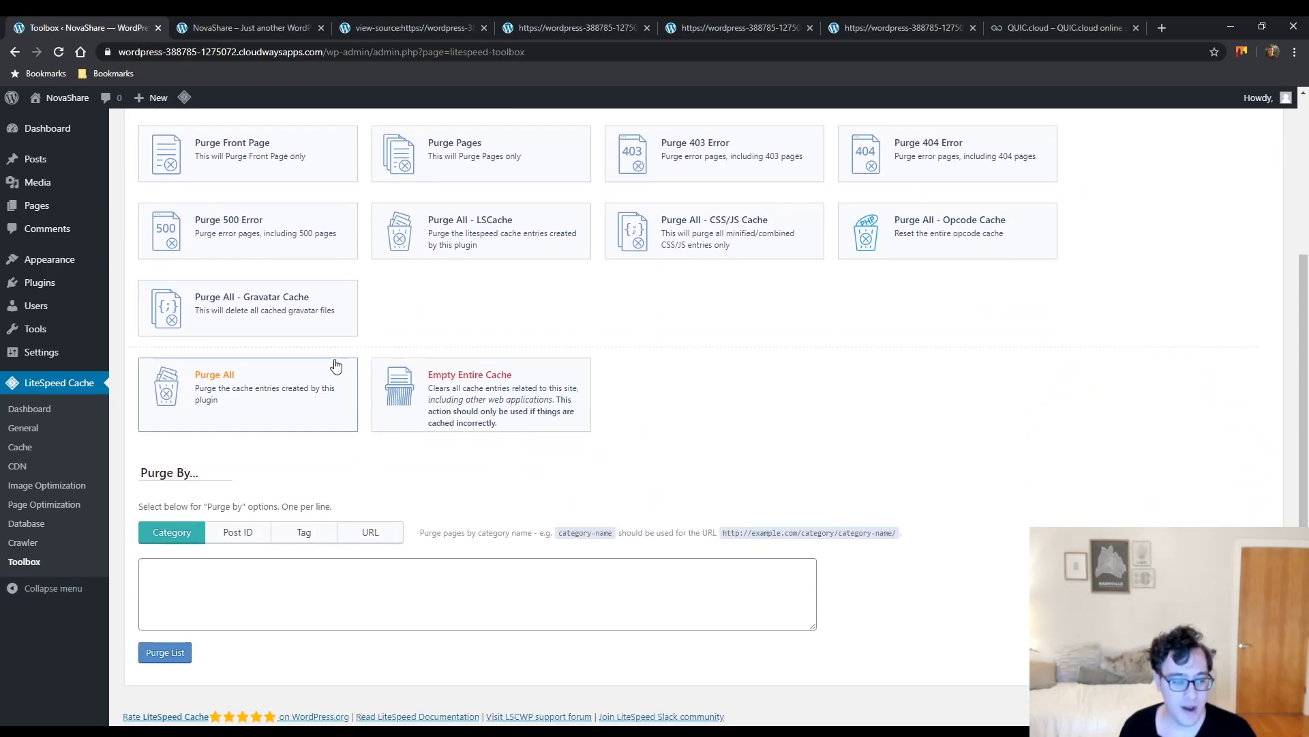
{"action": "scroll", "coordinate": [334, 373], "scroll_direction": "up", "scroll_amount": 3}
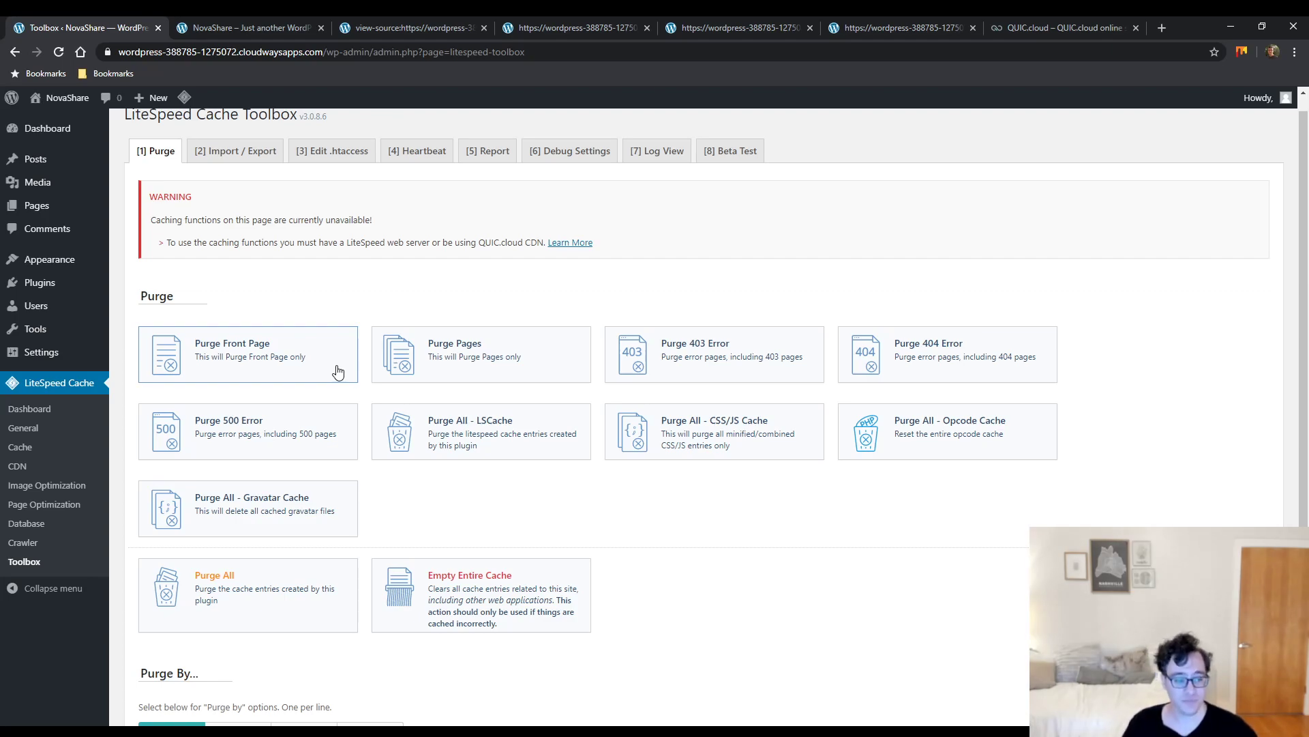
{"action": "scroll", "coordinate": [402, 422], "scroll_direction": "down", "scroll_amount": 3}
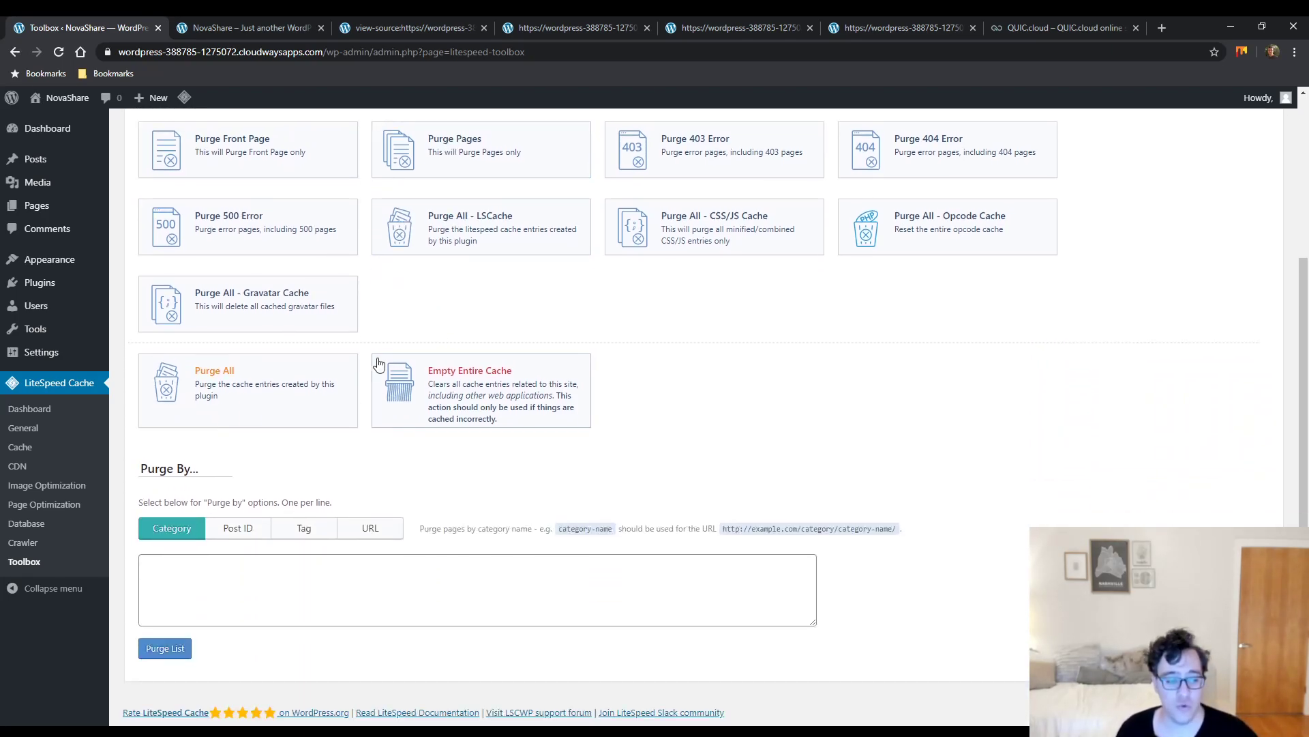
{"action": "left_click", "coordinate": [240, 535]}
{"action": "left_click", "coordinate": [306, 530]}
{"action": "left_click", "coordinate": [394, 526]}
{"action": "scroll", "coordinate": [395, 526], "scroll_direction": "up", "scroll_amount": 3}
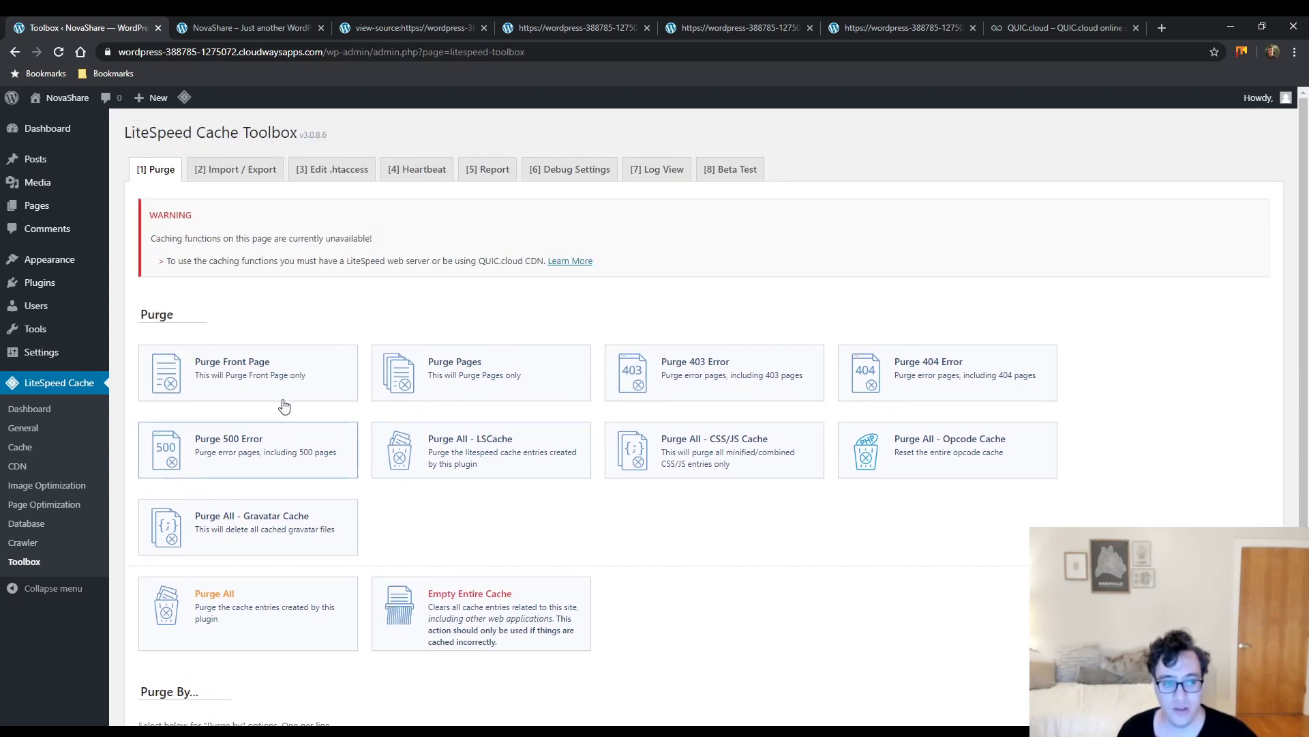
View the Toolbox's settings export, import and reset options and the .htaccess editor with its path settings
{"action": "left_click", "coordinate": [254, 175]}
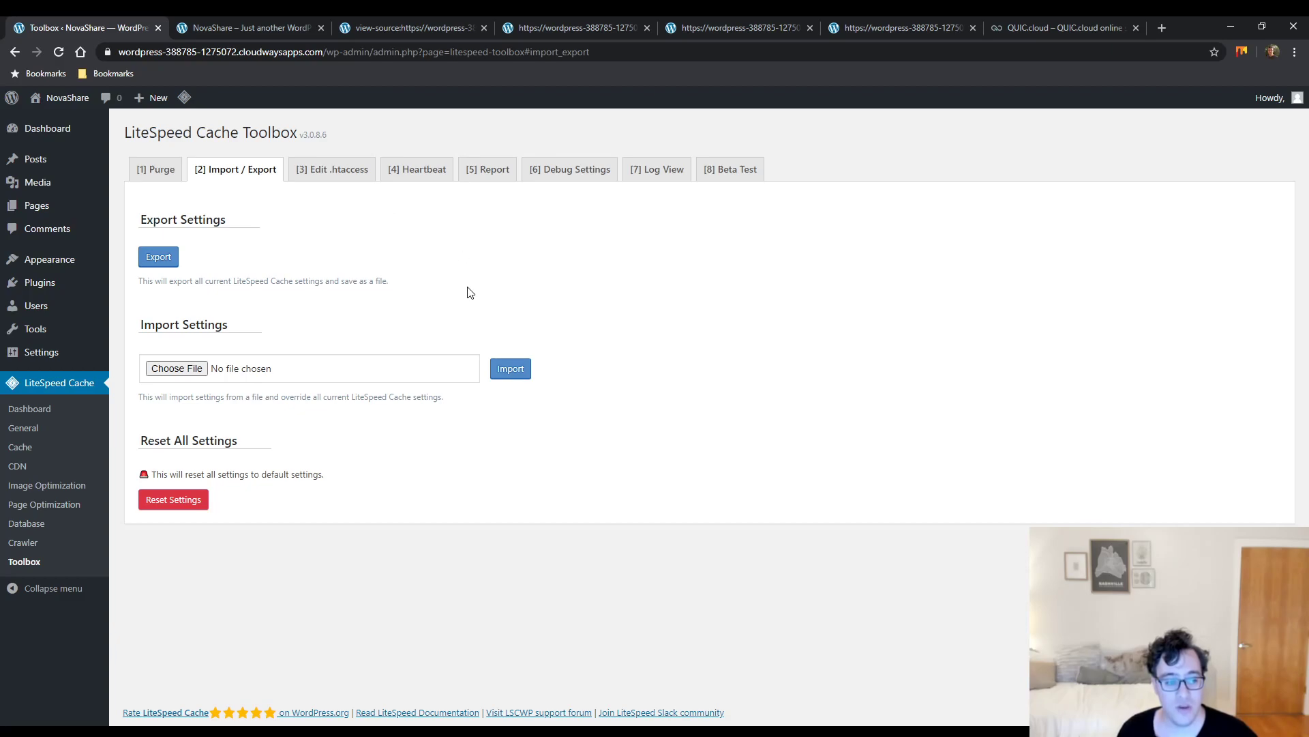
{"action": "left_click", "coordinate": [339, 173]}
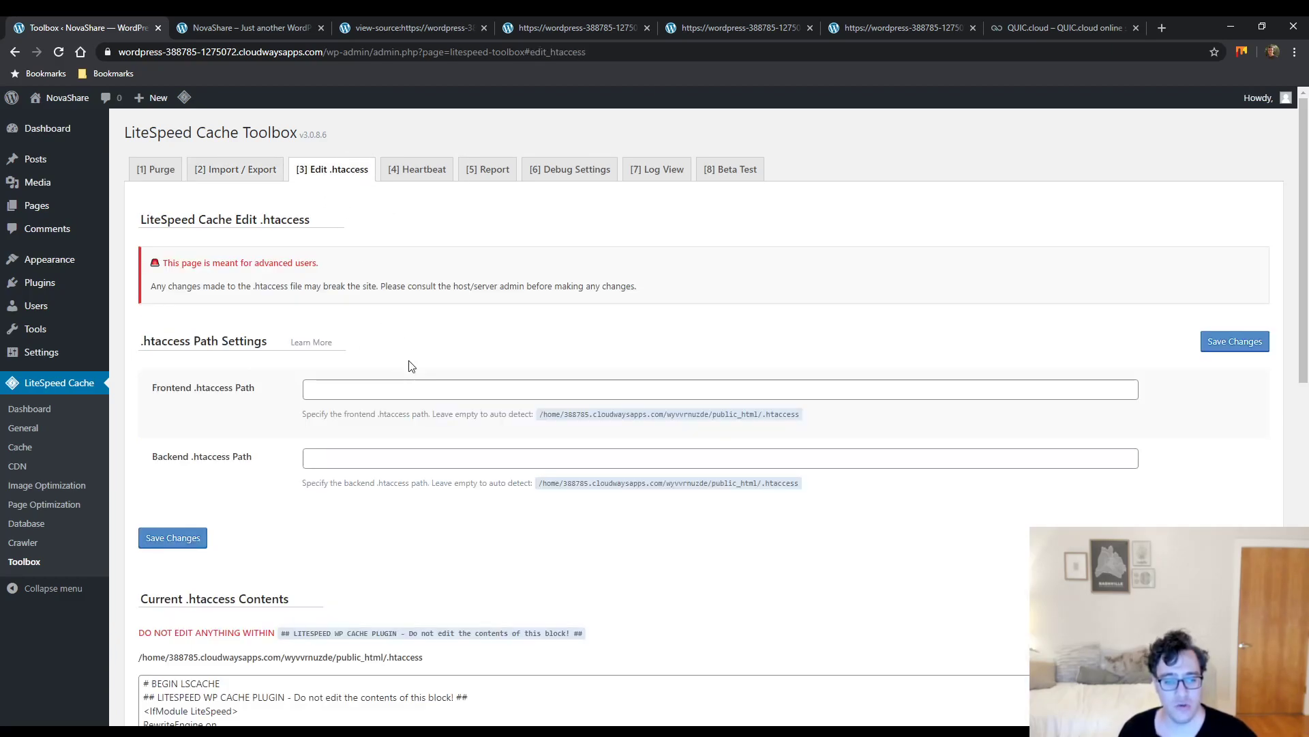
{"action": "scroll", "coordinate": [440, 380], "scroll_direction": "down", "scroll_amount": 2}
{"action": "scroll", "coordinate": [440, 380], "scroll_direction": "up", "scroll_amount": 2}
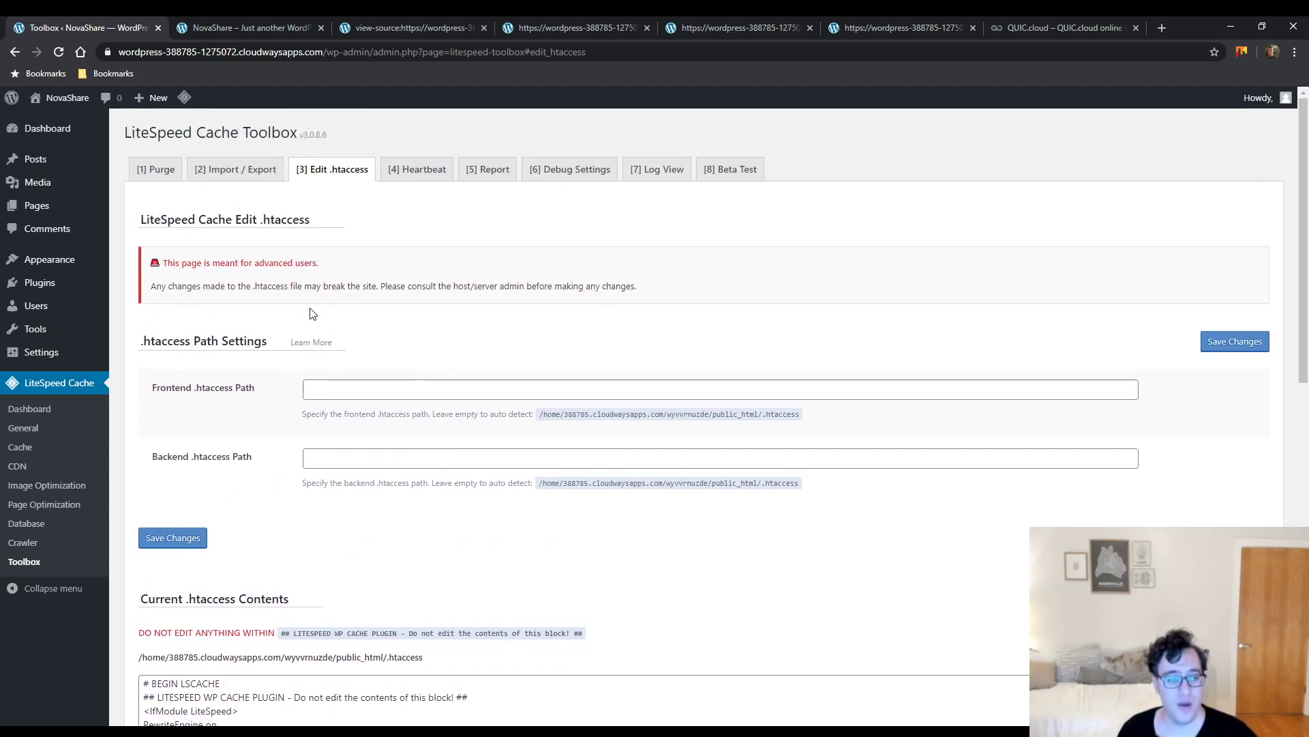
In the Toolbox's Heartbeat settings, turn Frontend Heartbeat Control on and set the Frontend Heartbeat TTL to 120 seconds
{"action": "left_click", "coordinate": [435, 181]}
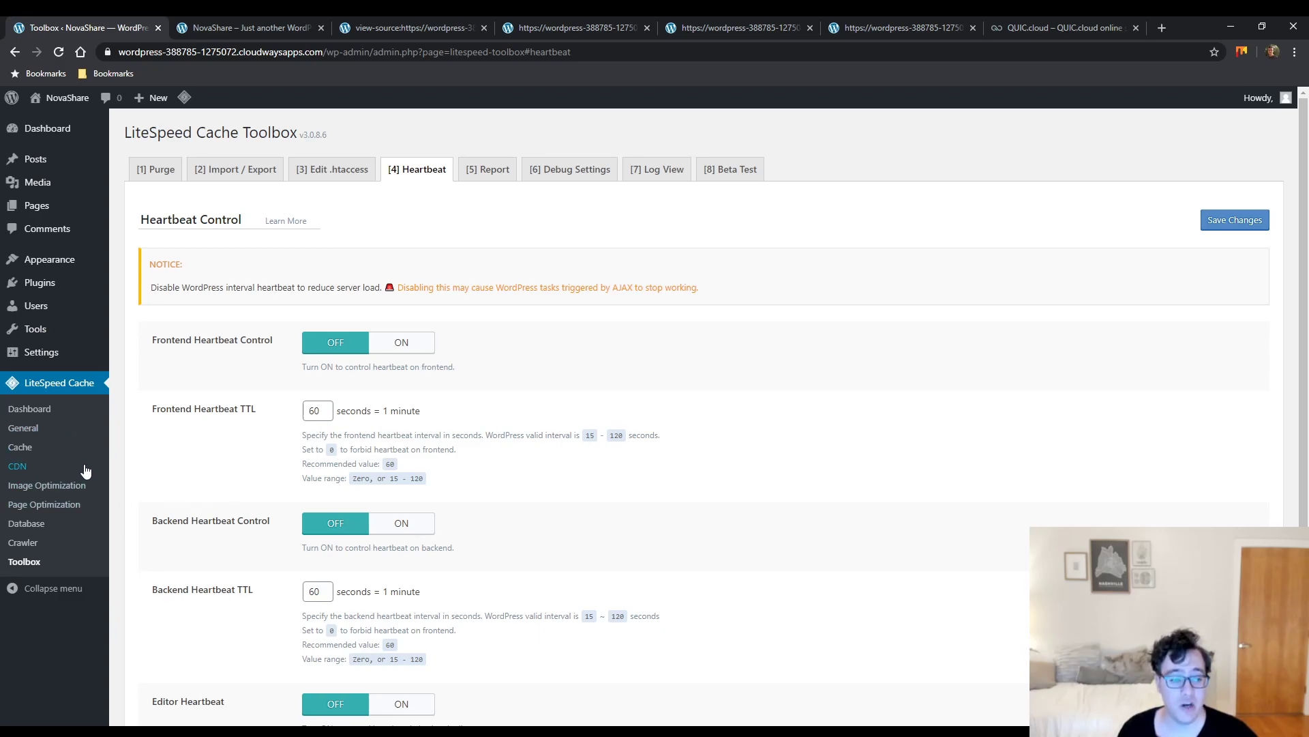
{"action": "scroll", "coordinate": [246, 443], "scroll_direction": "down", "scroll_amount": 2}
{"action": "scroll", "coordinate": [241, 447], "scroll_direction": "up", "scroll_amount": 2}
{"action": "left_click_drag", "start_coordinate": [401, 348], "coordinate": [378, 363]}
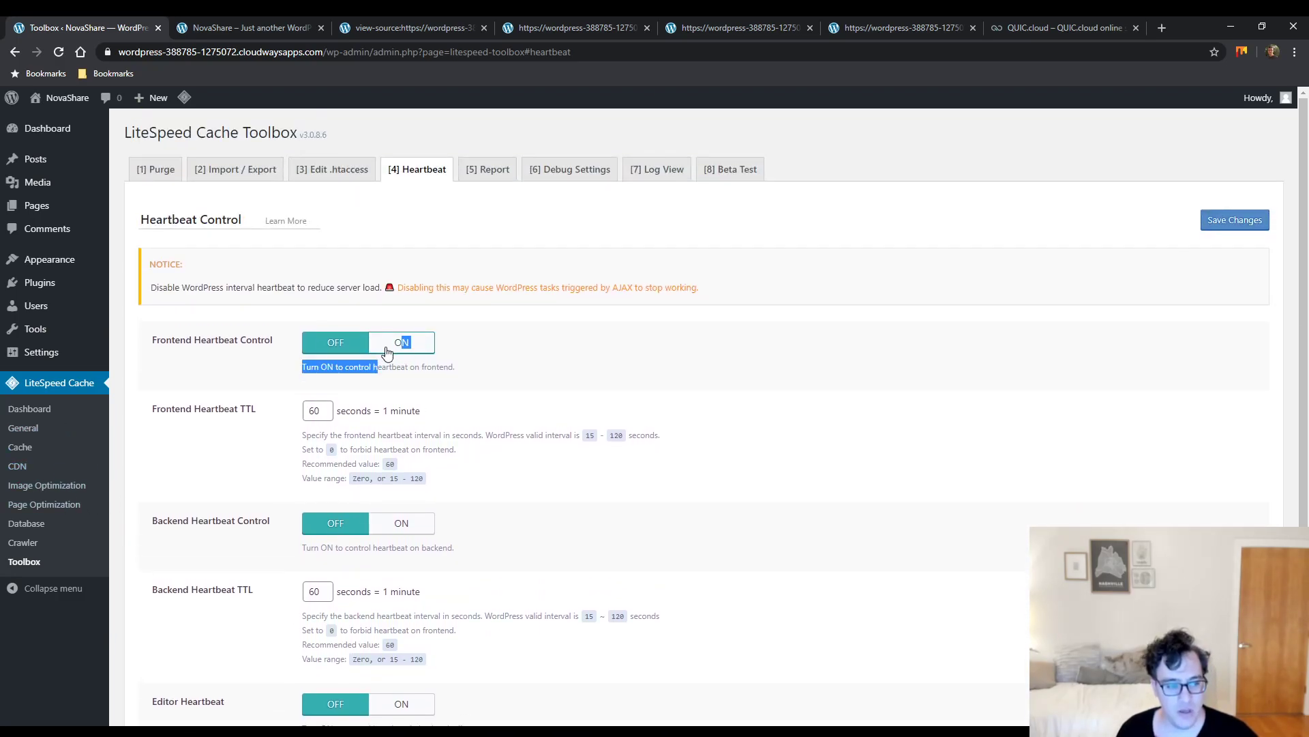
{"action": "left_click", "coordinate": [273, 368]}
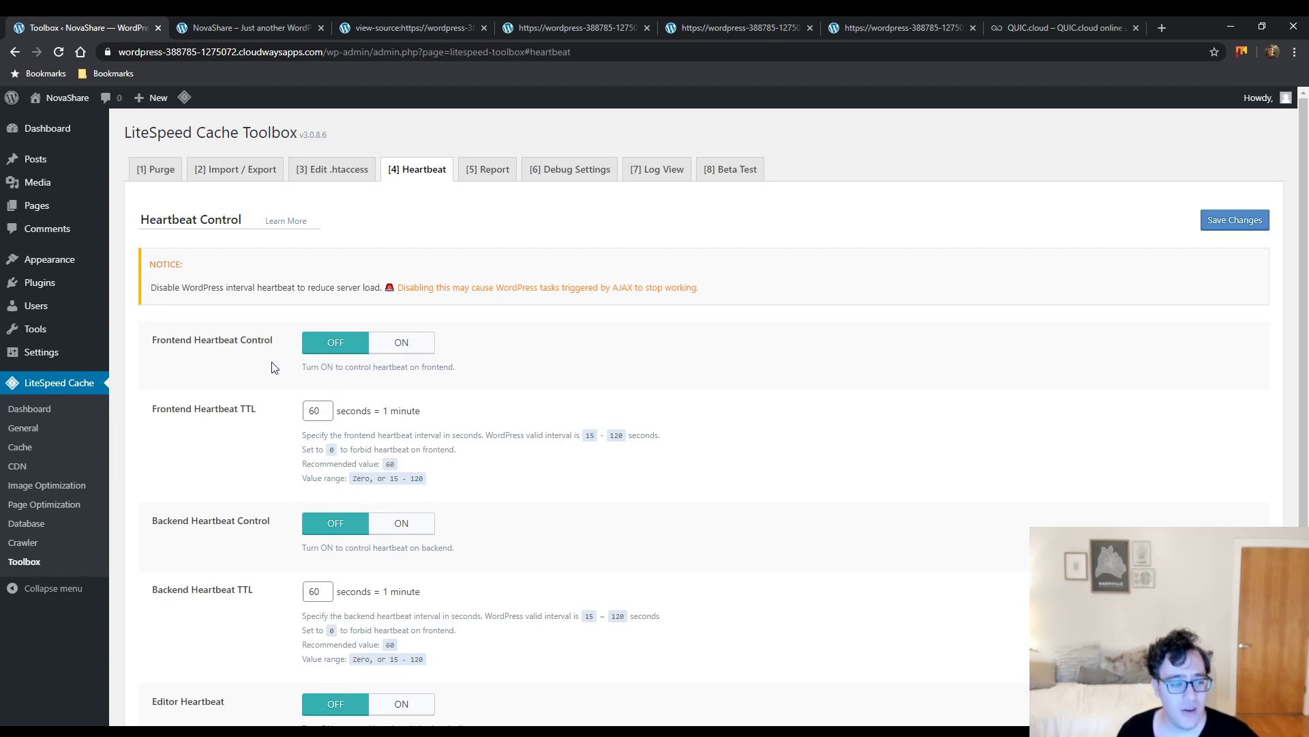
{"action": "left_click", "coordinate": [410, 344]}
{"action": "double_click", "coordinate": [323, 411]}
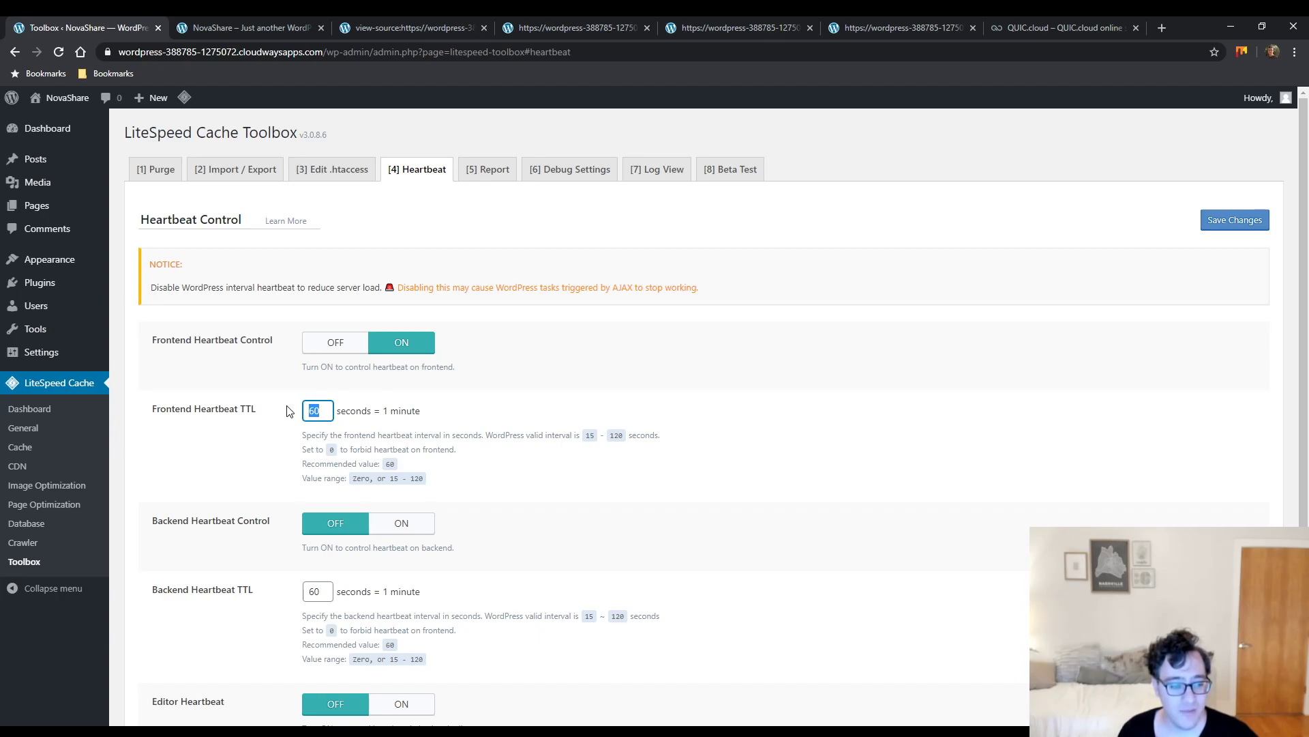
{"action": "type", "text": "120"}
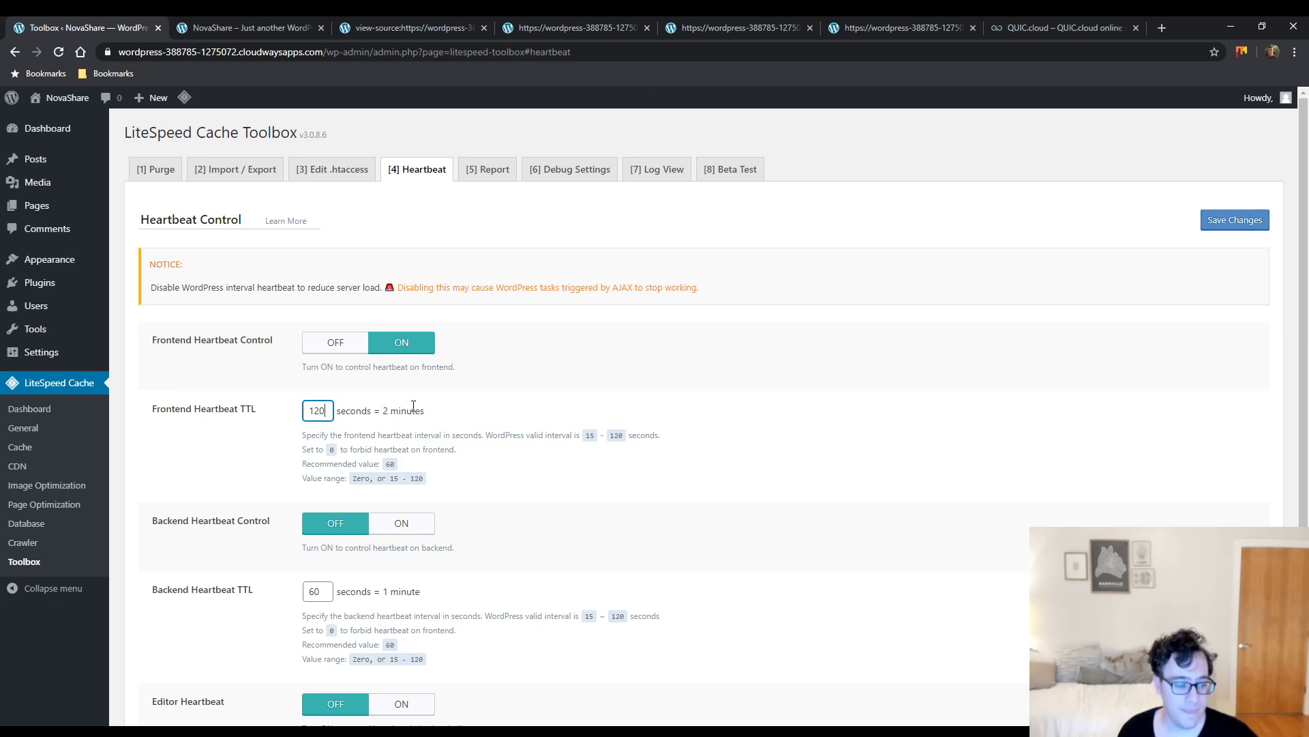
Turn Backend Heartbeat Control on and set the Backend Heartbeat TTL to 120 seconds
{"action": "double_click", "coordinate": [257, 521]}
{"action": "left_click", "coordinate": [401, 523]}
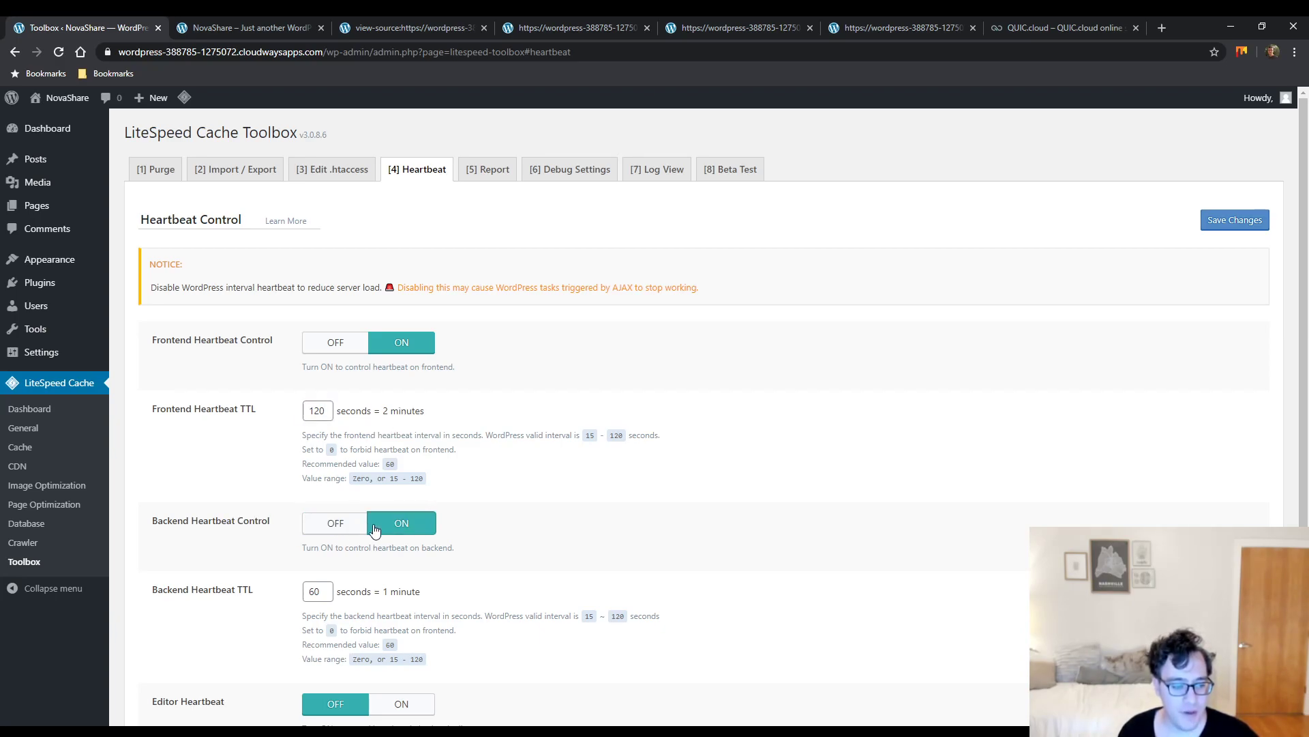
{"action": "scroll", "coordinate": [334, 496], "scroll_direction": "down", "scroll_amount": 3}
{"action": "left_click_drag", "start_coordinate": [322, 386], "coordinate": [298, 390]}
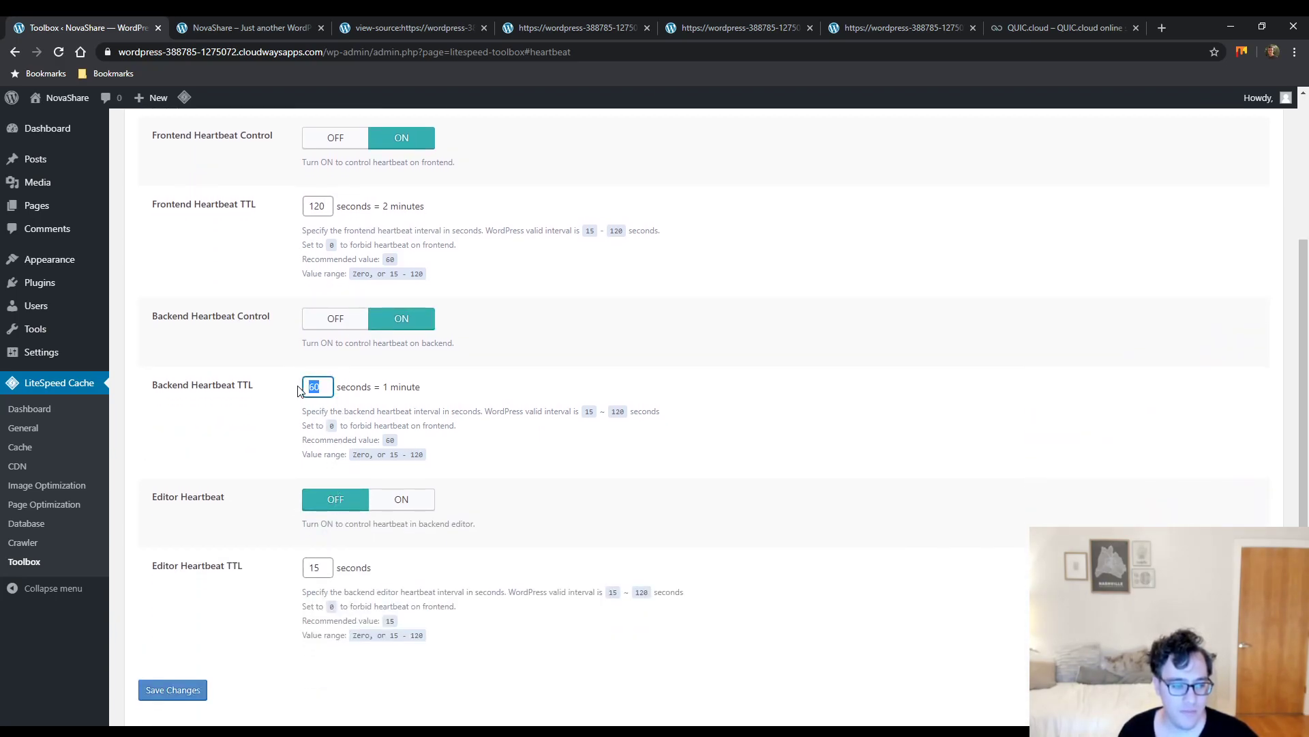
Turn Editor Heartbeat on and set the Editor Heartbeat TTL to 120 seconds
{"action": "left_click", "coordinate": [402, 502]}
{"action": "left_click_drag", "start_coordinate": [314, 567], "coordinate": [278, 564]}
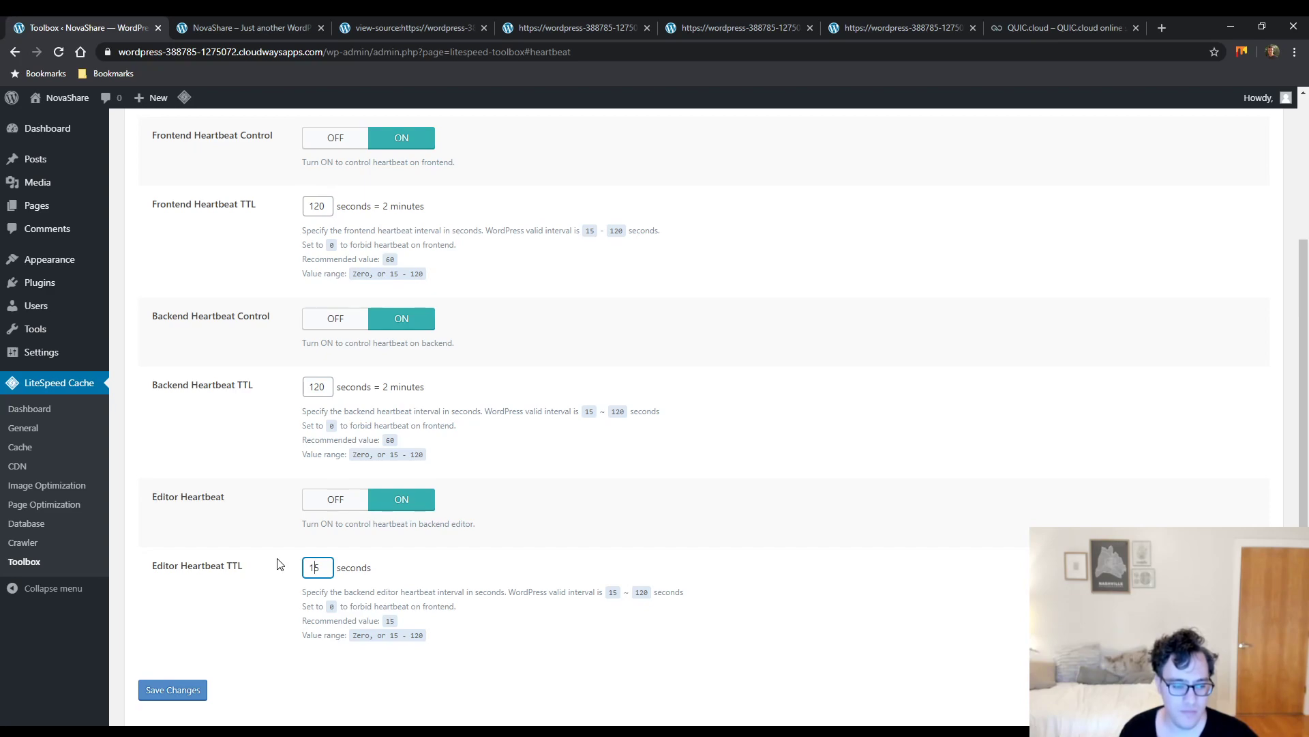
{"action": "type", "text": "120"}
Set the Frontend Heartbeat TTL to 0 to forbid the heartbeat on the frontend
{"action": "scroll", "coordinate": [300, 477], "scroll_direction": "up", "scroll_amount": 2}
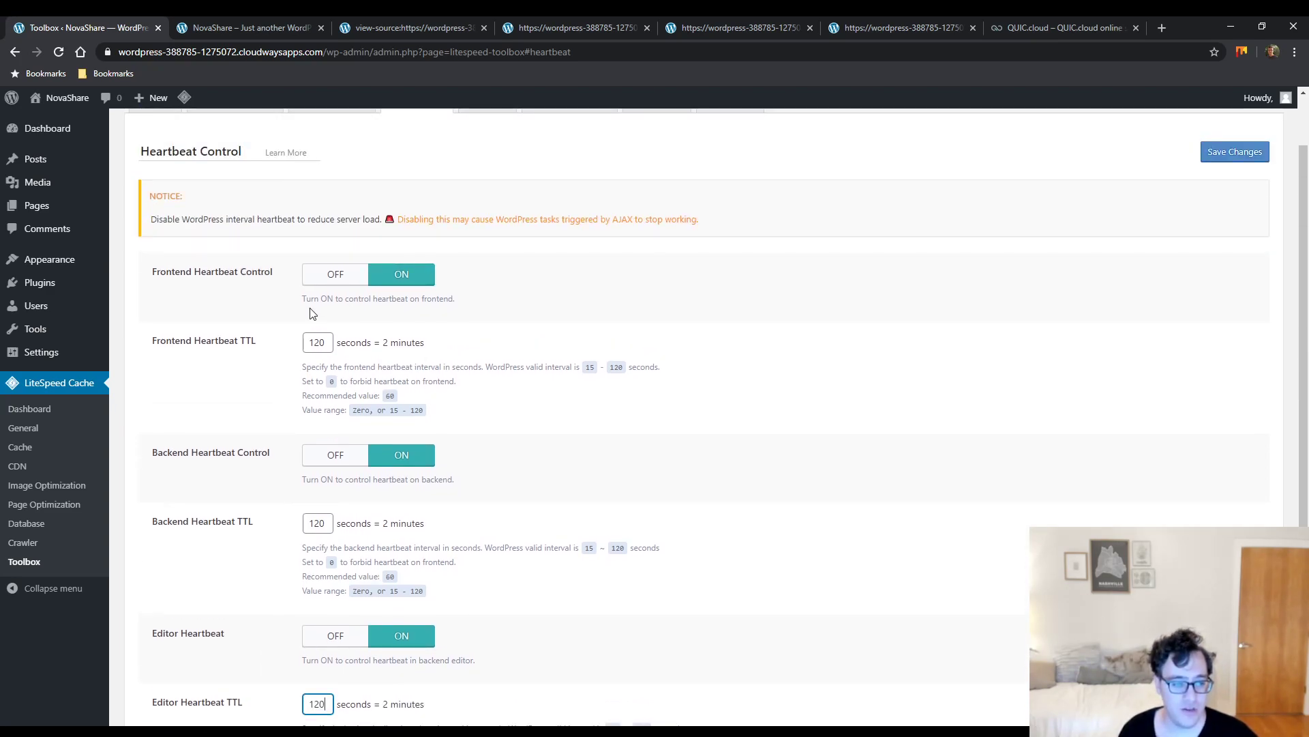
{"action": "left_click_drag", "start_coordinate": [316, 343], "coordinate": [301, 341]}
{"action": "key", "text": "BackSpace"}
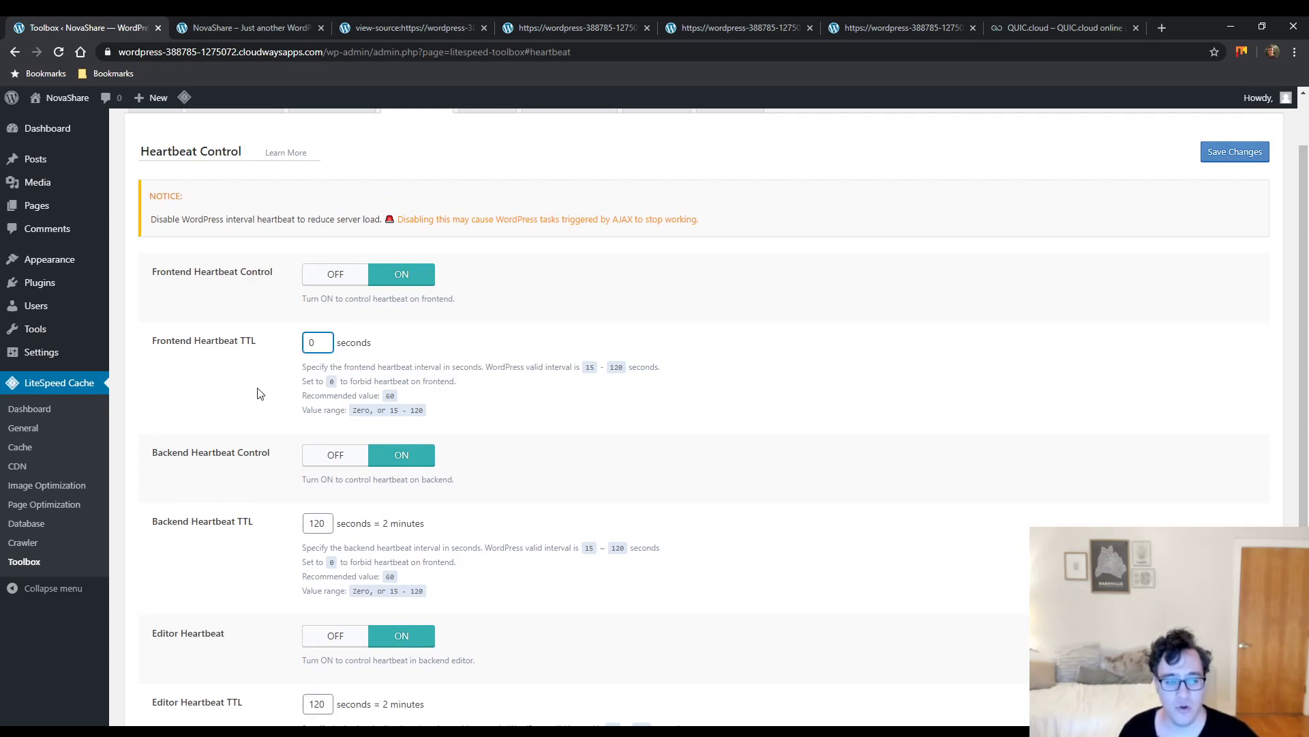
{"action": "scroll", "coordinate": [261, 369], "scroll_direction": "down", "scroll_amount": 3}
{"action": "scroll", "coordinate": [322, 433], "scroll_direction": "up", "scroll_amount": 4}
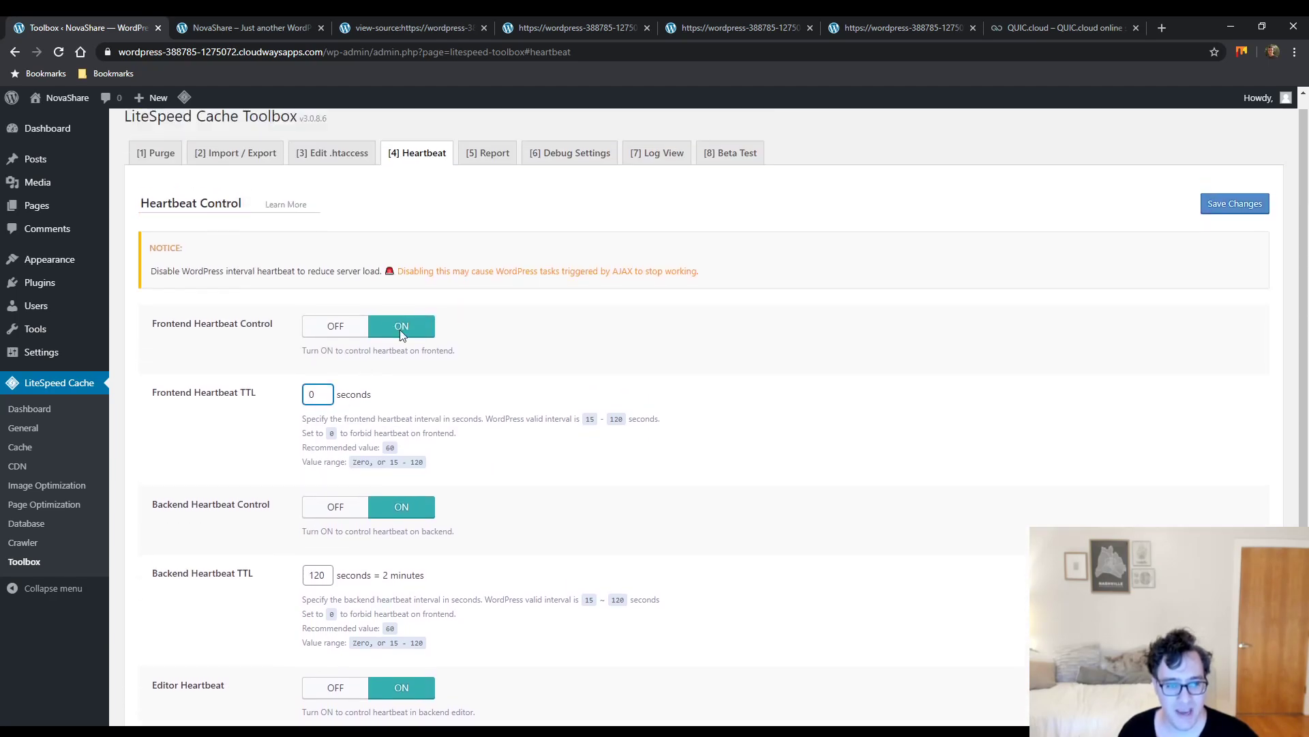
Review the LiteSpeed environment report, including its System Information, Passwordless Link and Notes fields
{"action": "left_click", "coordinate": [496, 179]}
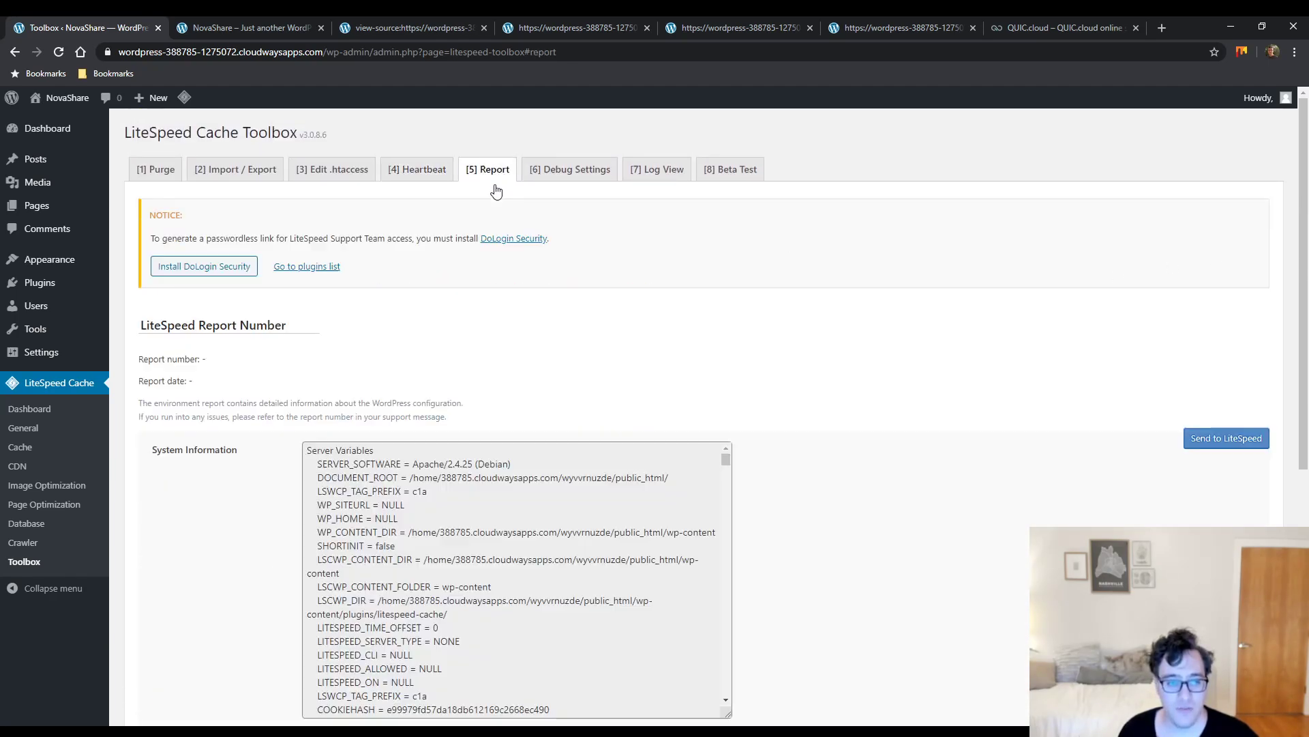
{"action": "scroll", "coordinate": [524, 401], "scroll_direction": "down", "scroll_amount": 4}
{"action": "scroll", "coordinate": [535, 383], "scroll_direction": "down", "scroll_amount": 3}
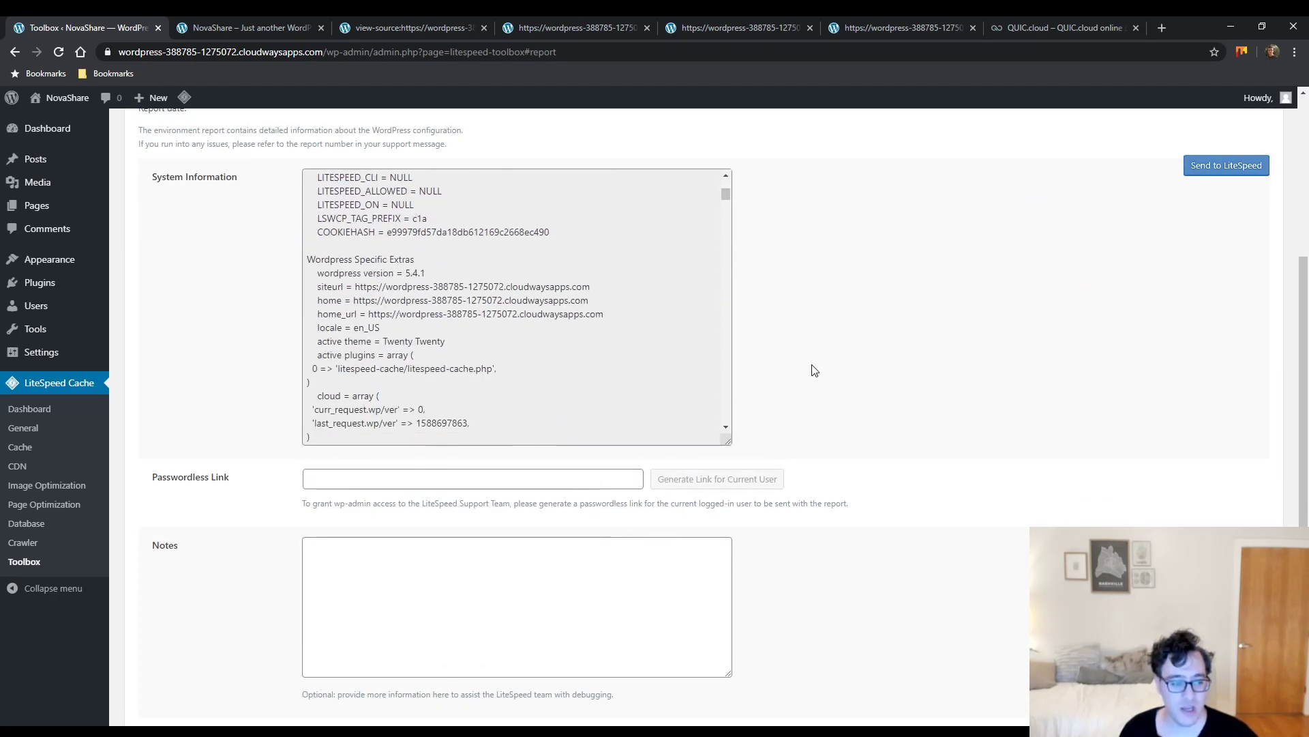
{"action": "scroll", "coordinate": [810, 487], "scroll_direction": "down", "scroll_amount": 3}
{"action": "middle_click", "coordinate": [818, 468]}
{"action": "scroll", "coordinate": [667, 209], "scroll_direction": "up", "scroll_amount": 10}
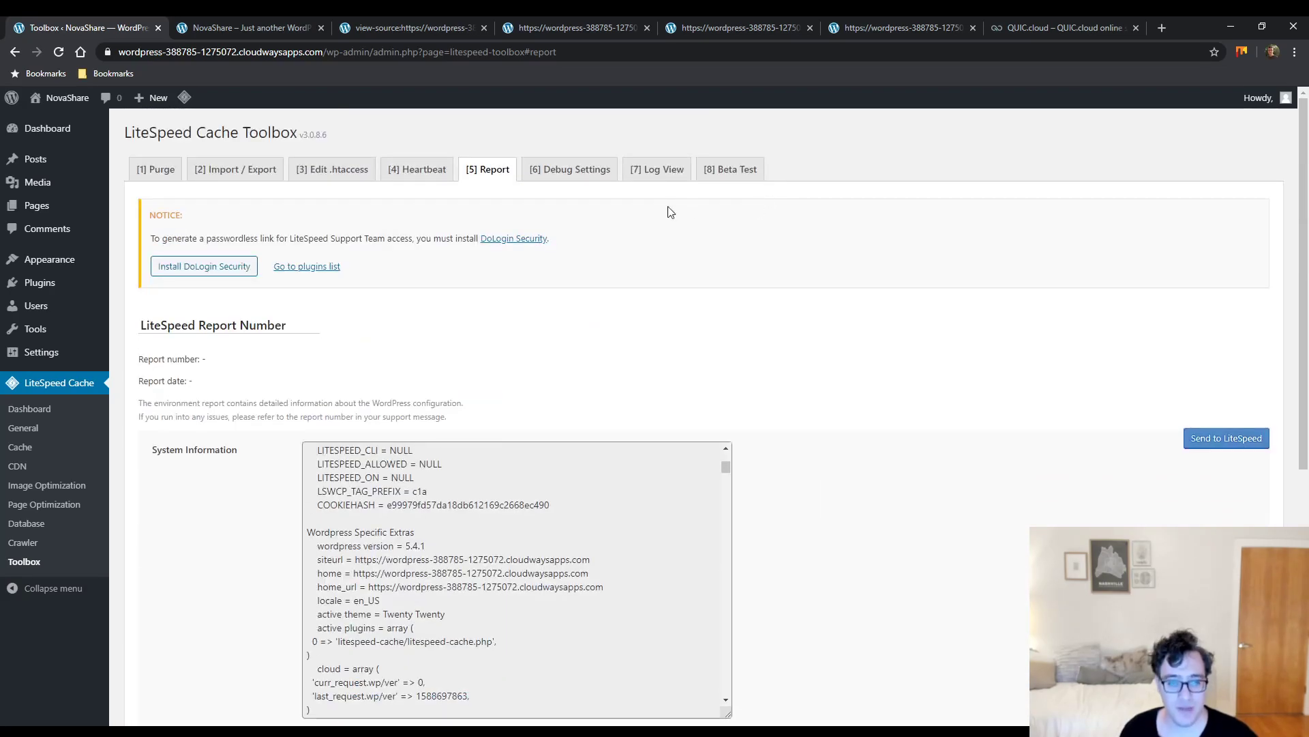
Look through the Toolbox's Debug Settings from Disable All Features to Debug URI Excludes
{"action": "left_click", "coordinate": [597, 180]}
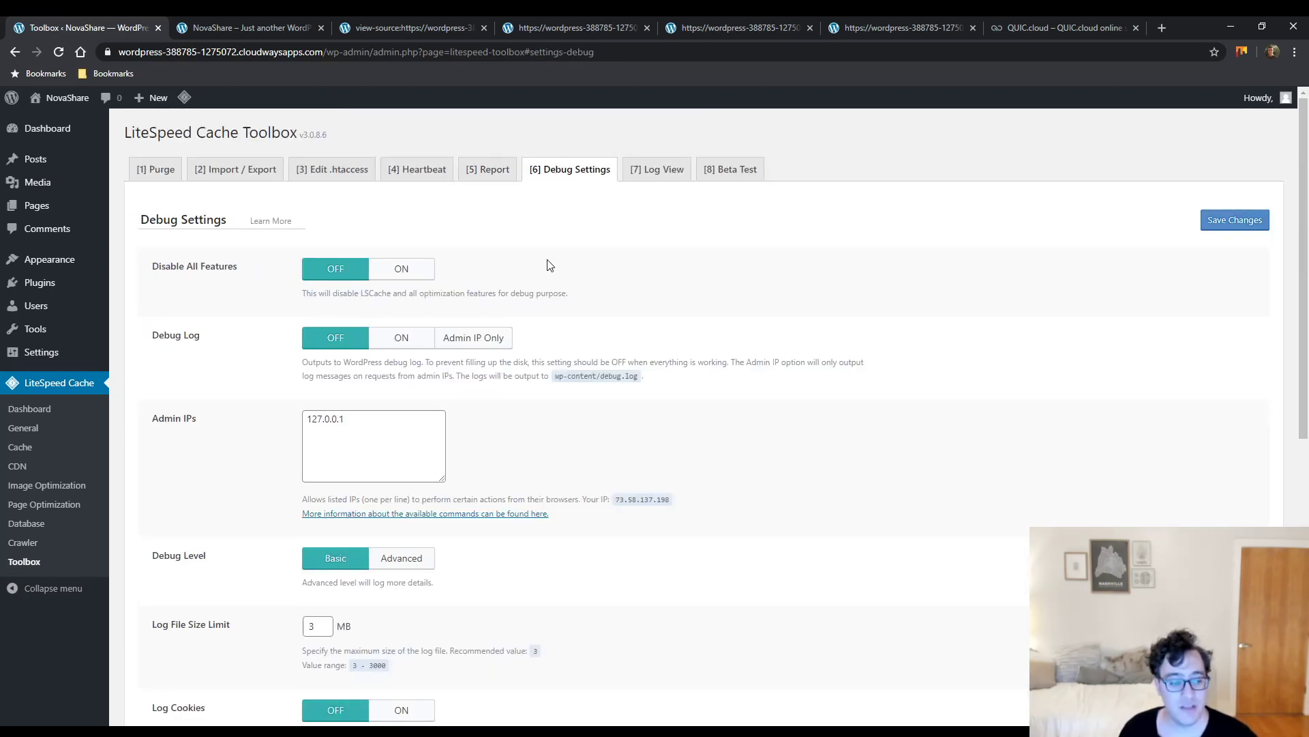
{"action": "scroll", "coordinate": [545, 271], "scroll_direction": "down", "scroll_amount": 4}
{"action": "scroll", "coordinate": [532, 286], "scroll_direction": "down", "scroll_amount": 3}
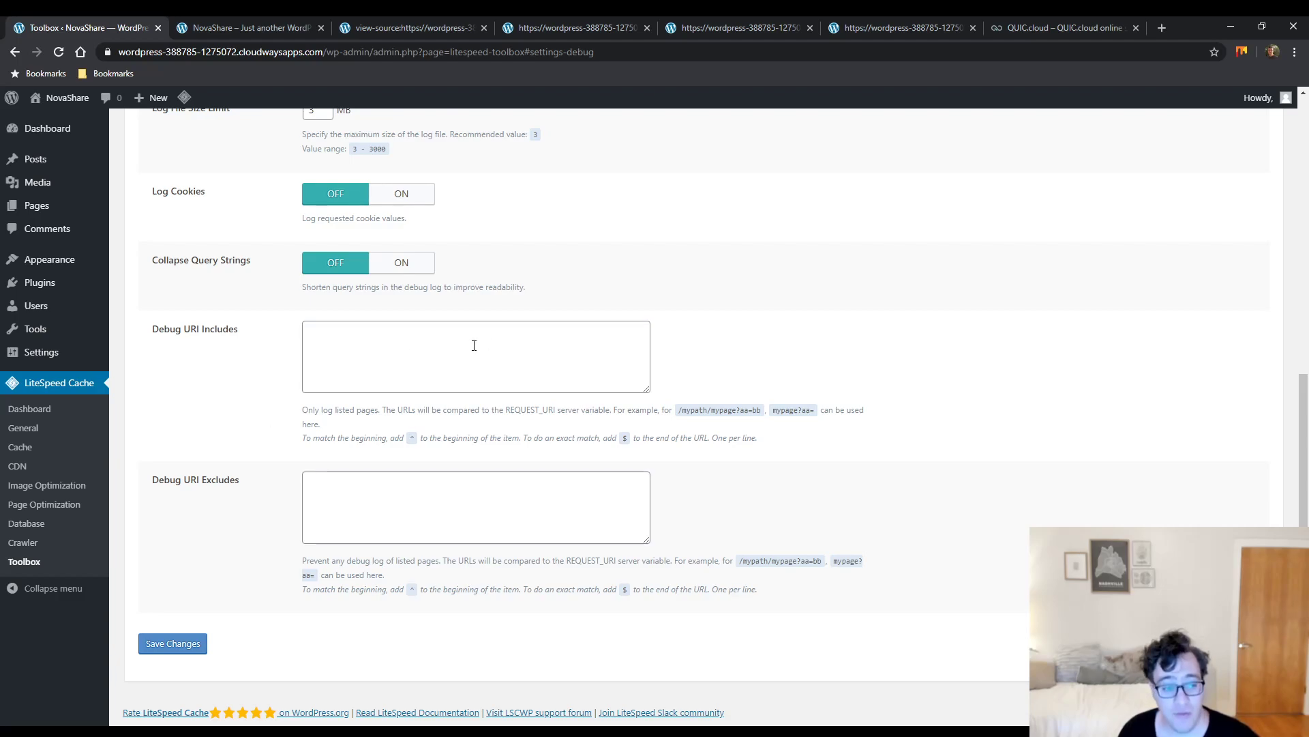
{"action": "scroll", "coordinate": [461, 346], "scroll_direction": "up", "scroll_amount": 8}
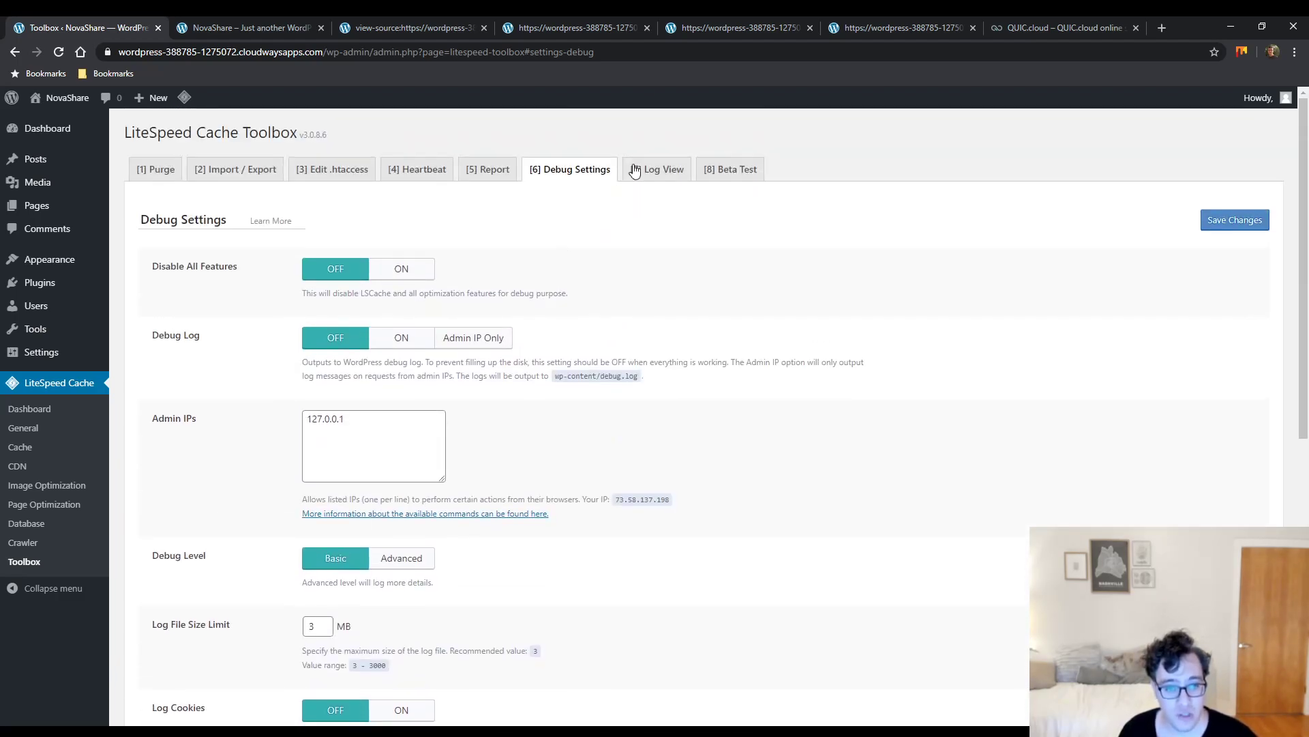
View the Toolbox's debug log and the Beta Test options for switching plugin versions
{"action": "left_click", "coordinate": [661, 171]}
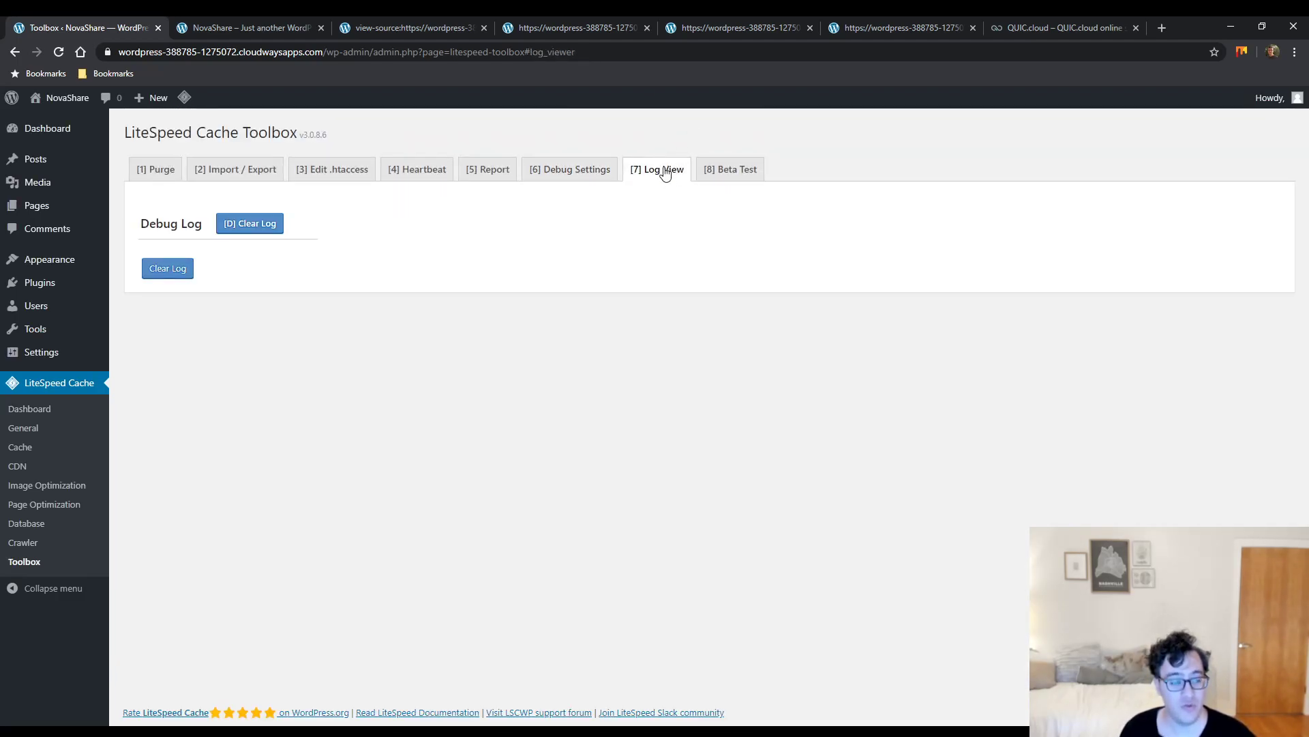
{"action": "left_click", "coordinate": [756, 176]}
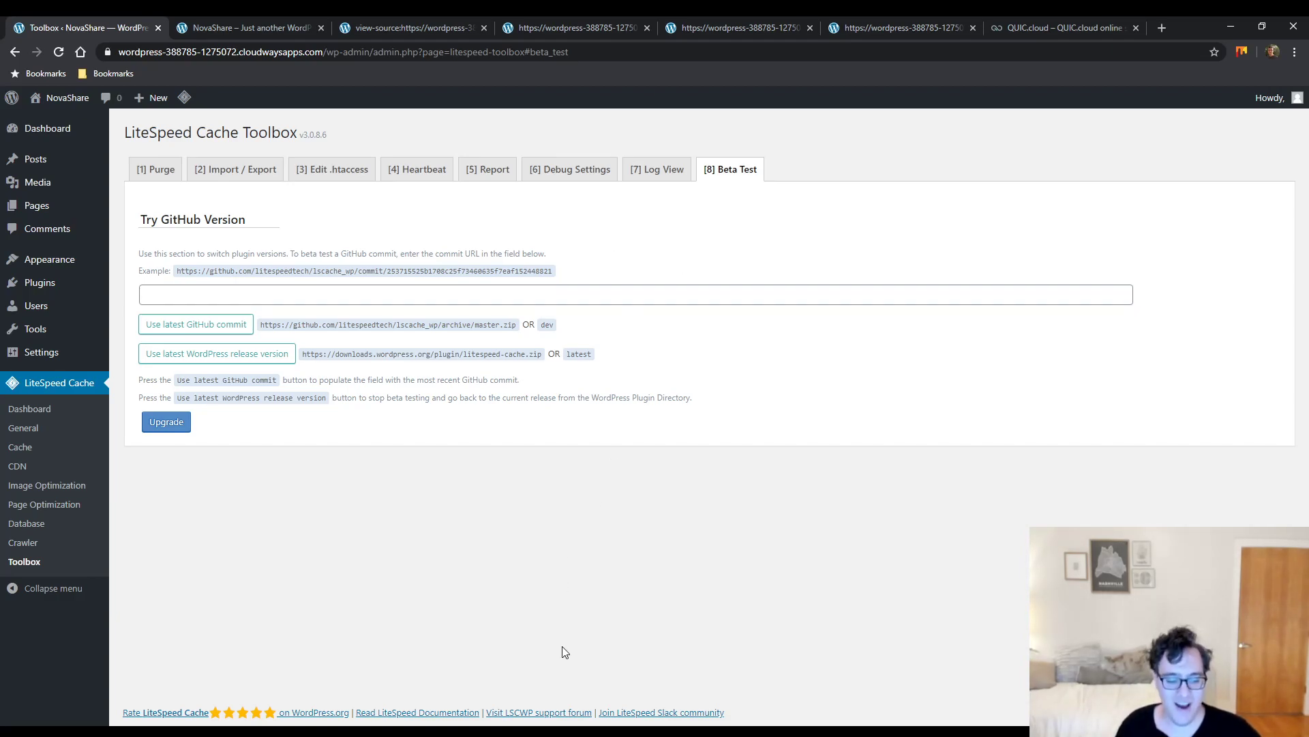
{"action": "left_click", "coordinate": [501, 731]}
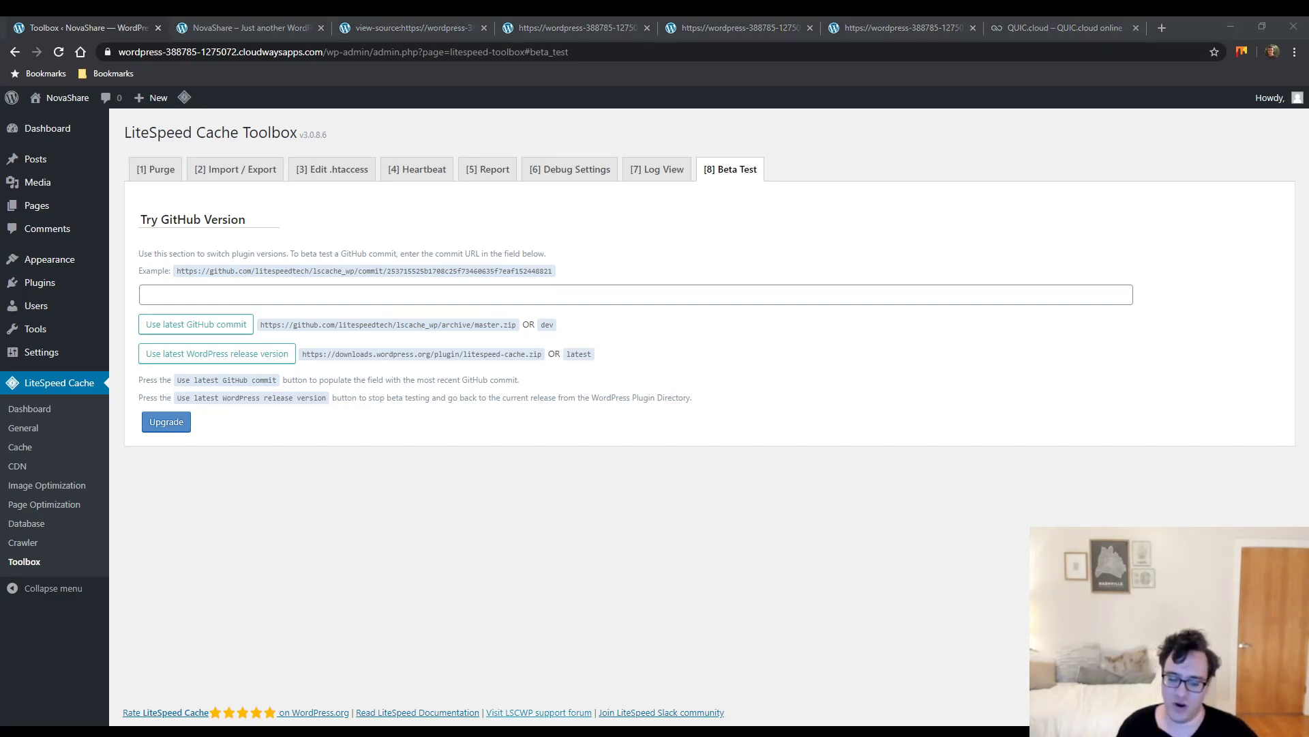